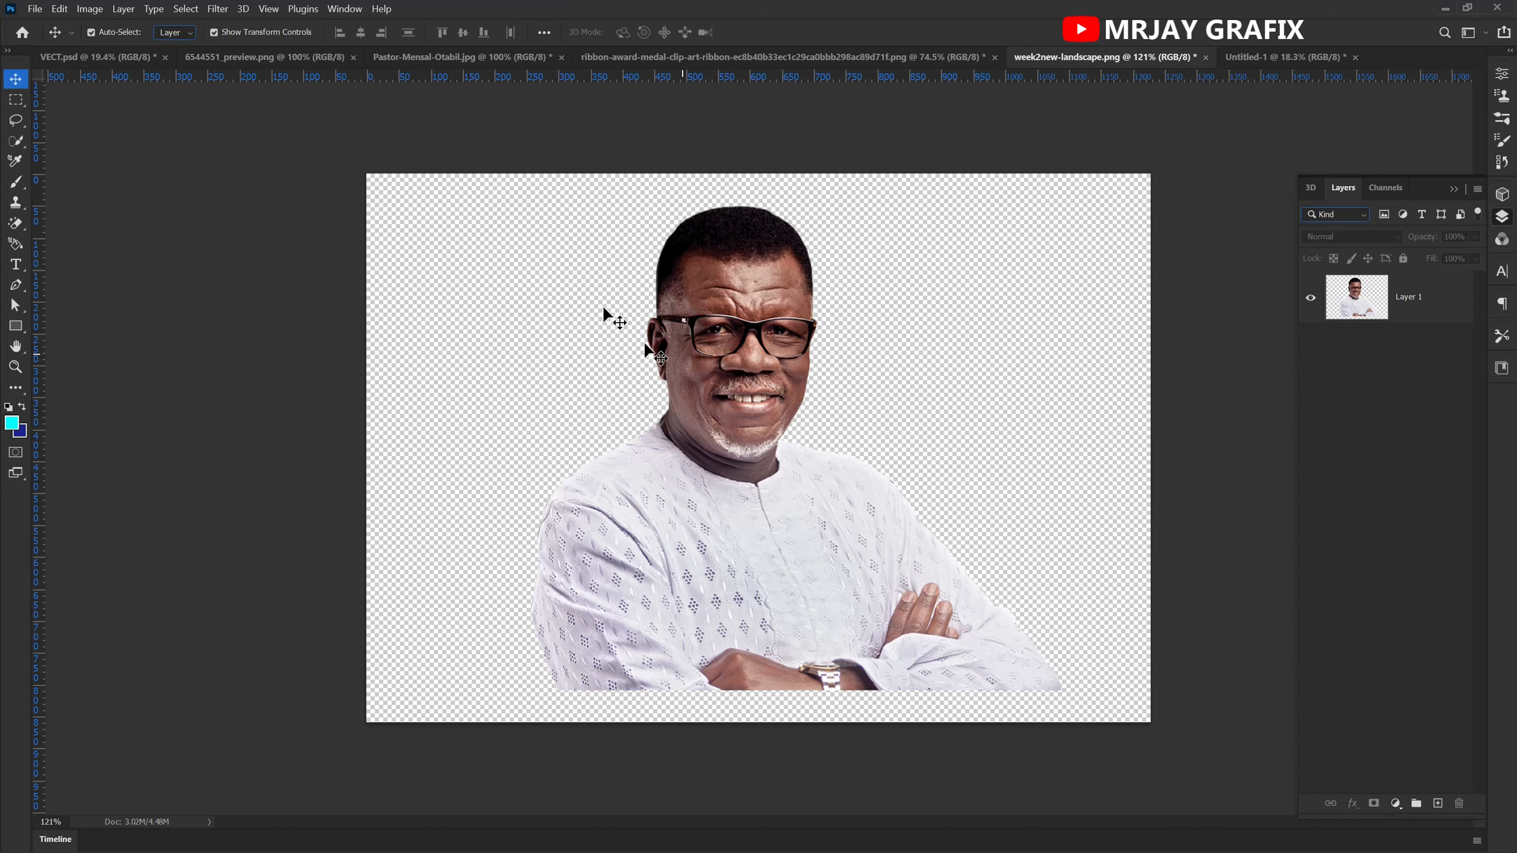
- Create a white 2000 × 2000 pixel print document at 300 pixels/inch in RGB color
left_click(35, 9)
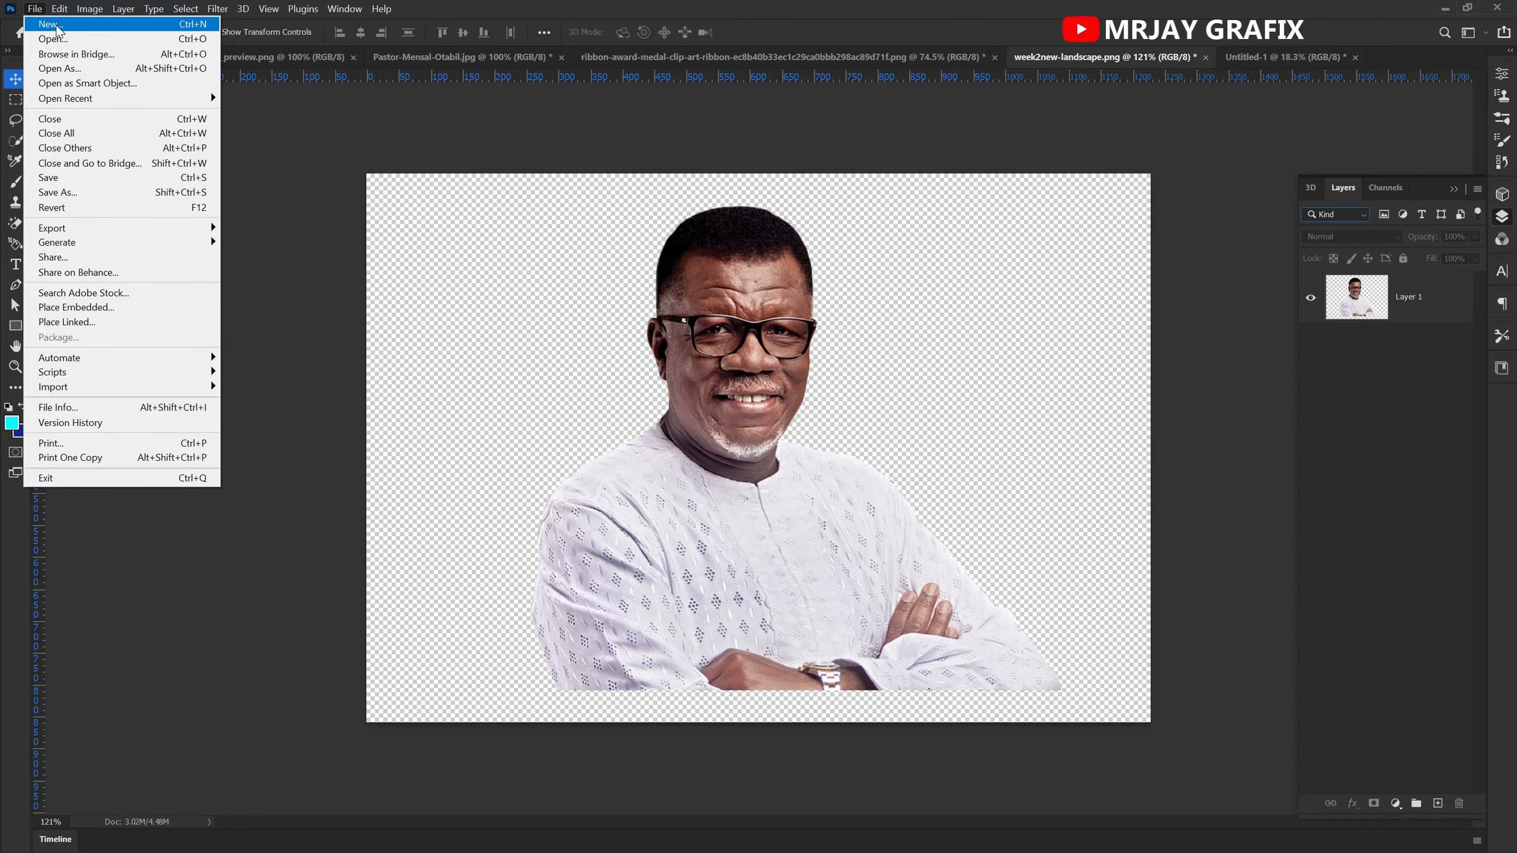
left_click(48, 24)
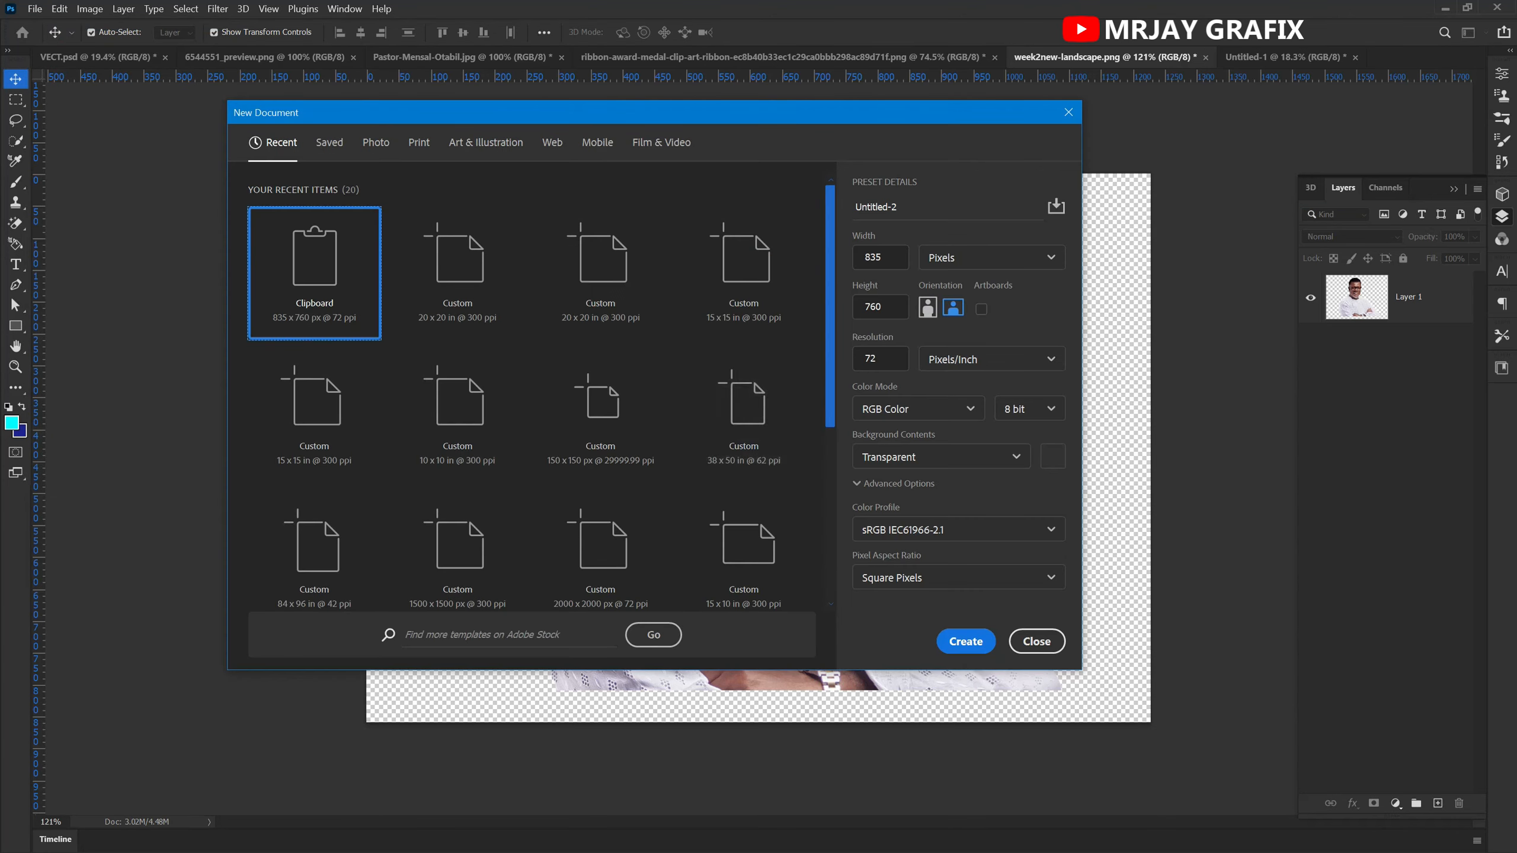
left_click(419, 142)
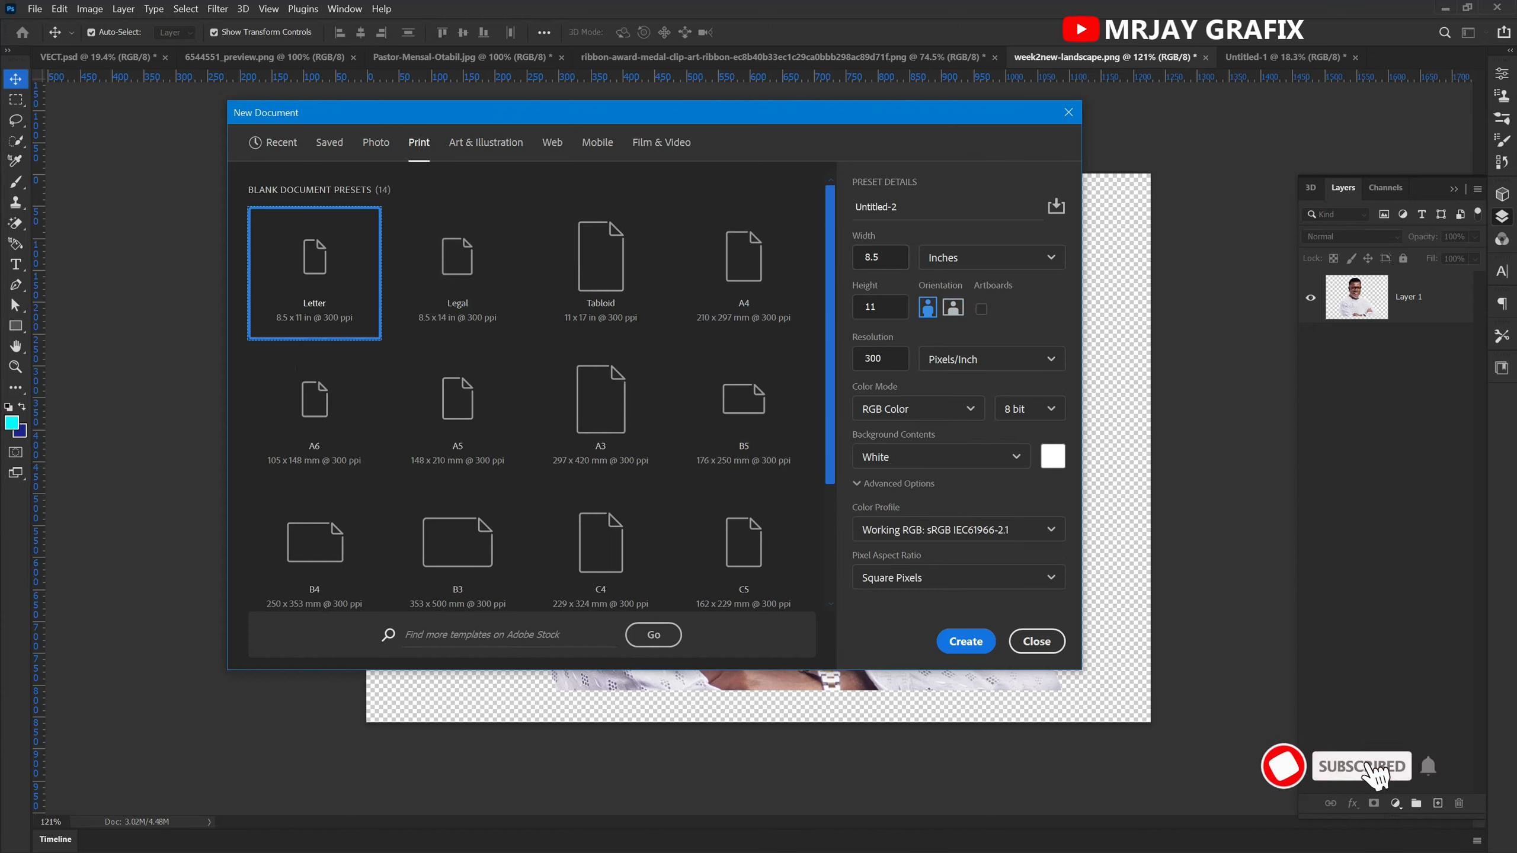
left_click(942, 258)
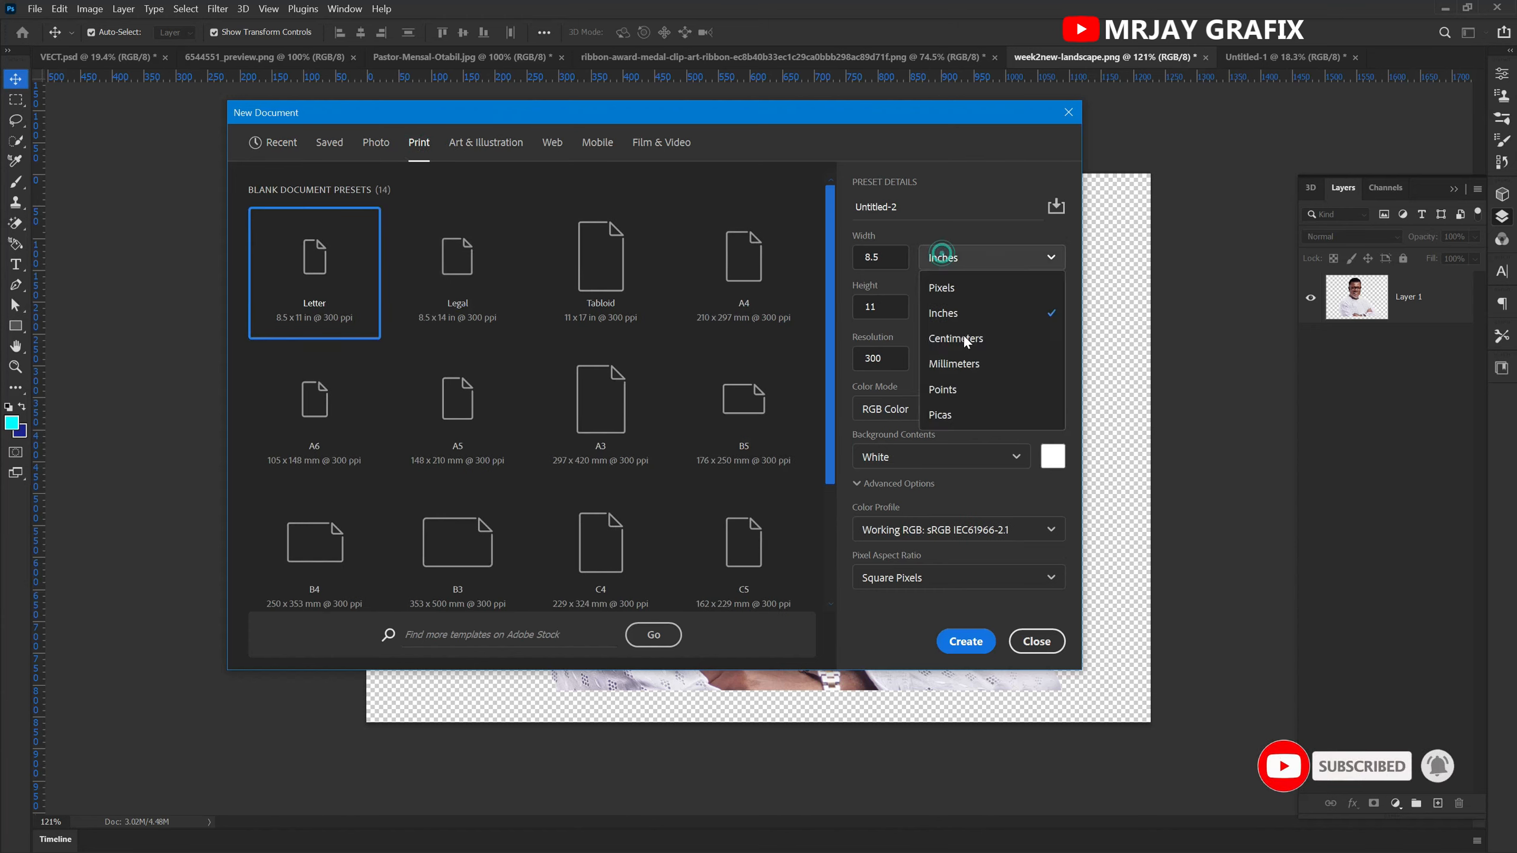
left_click(942, 288)
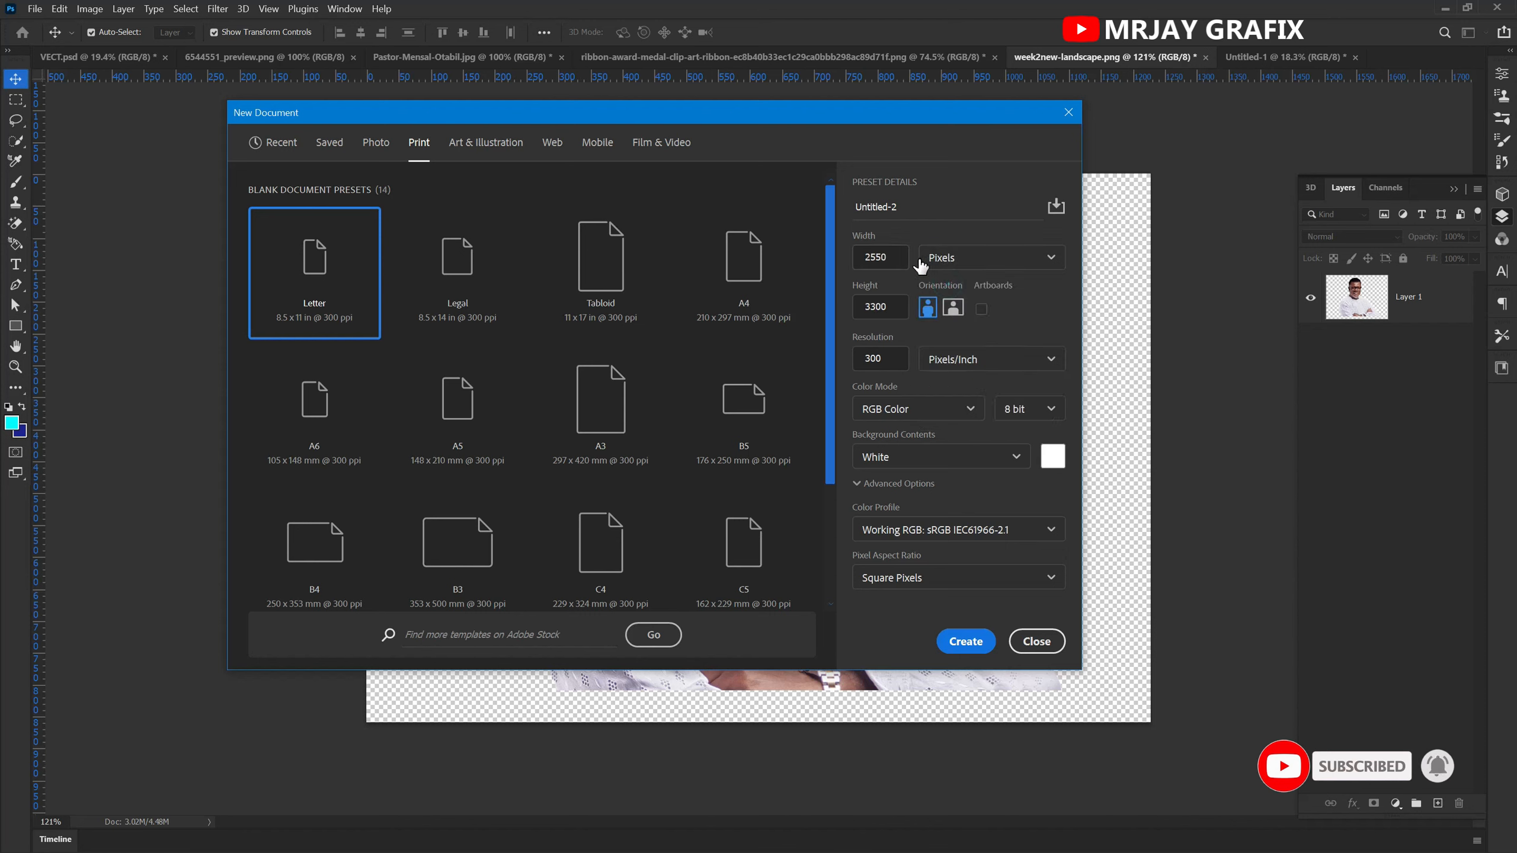
double_click(880, 257)
type("2")
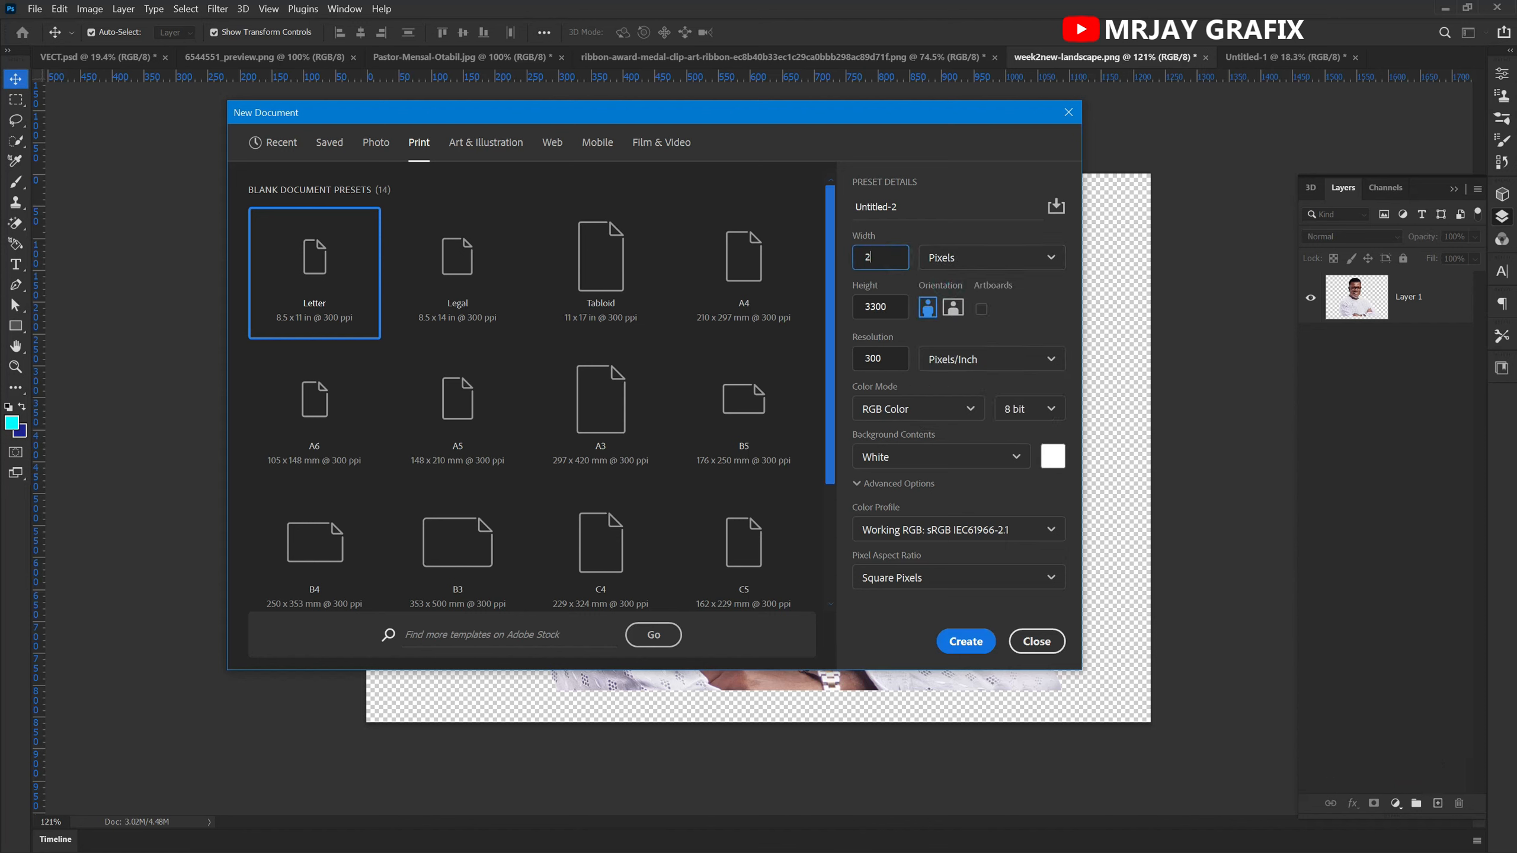
type("000")
key("Tab")
type("2000")
left_click(973, 640)
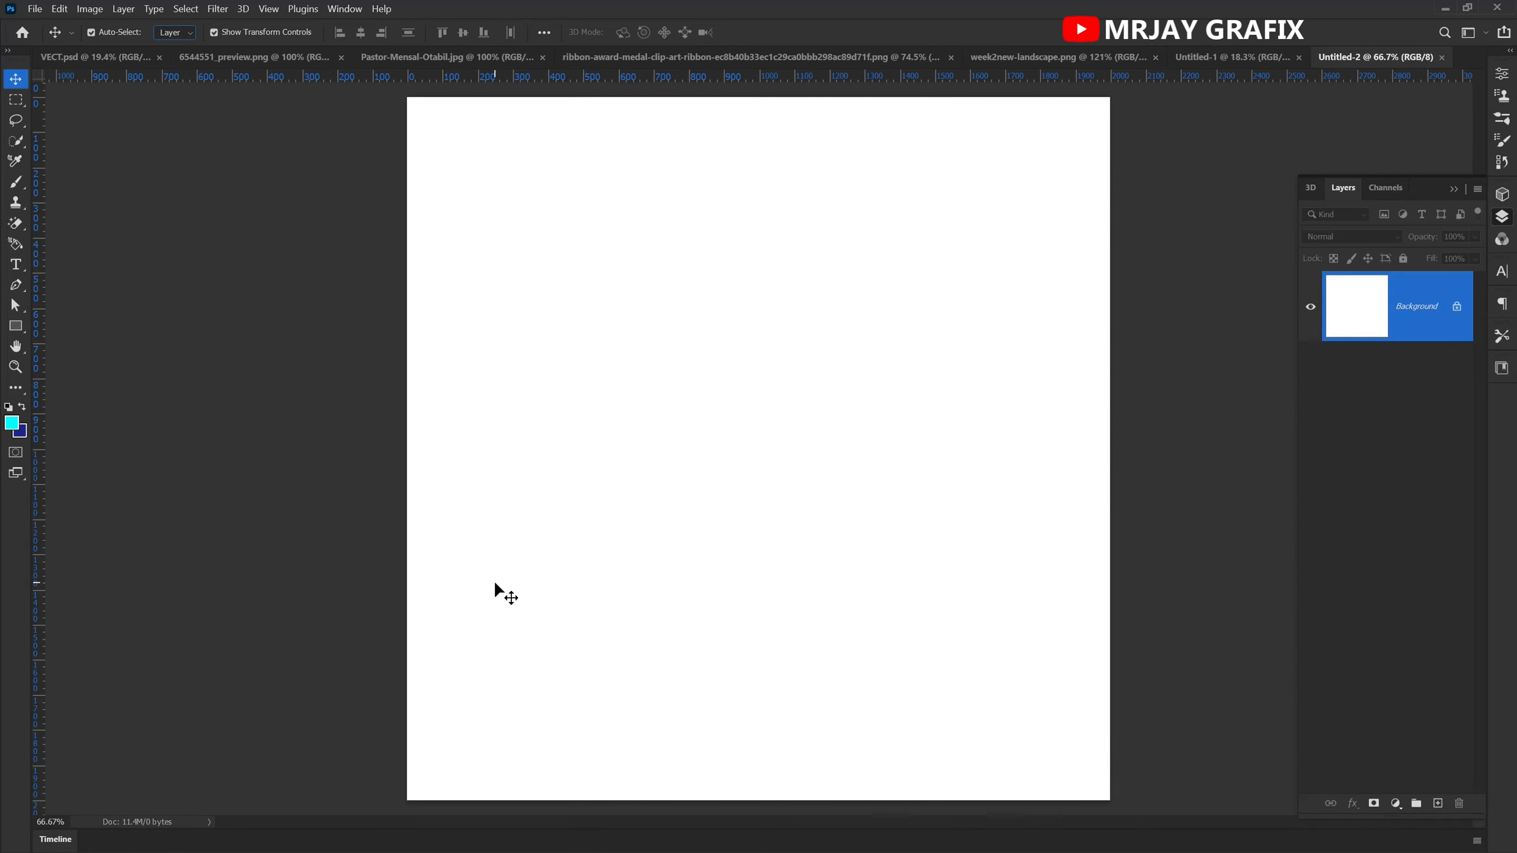
scroll(604, 650, "down", 1)
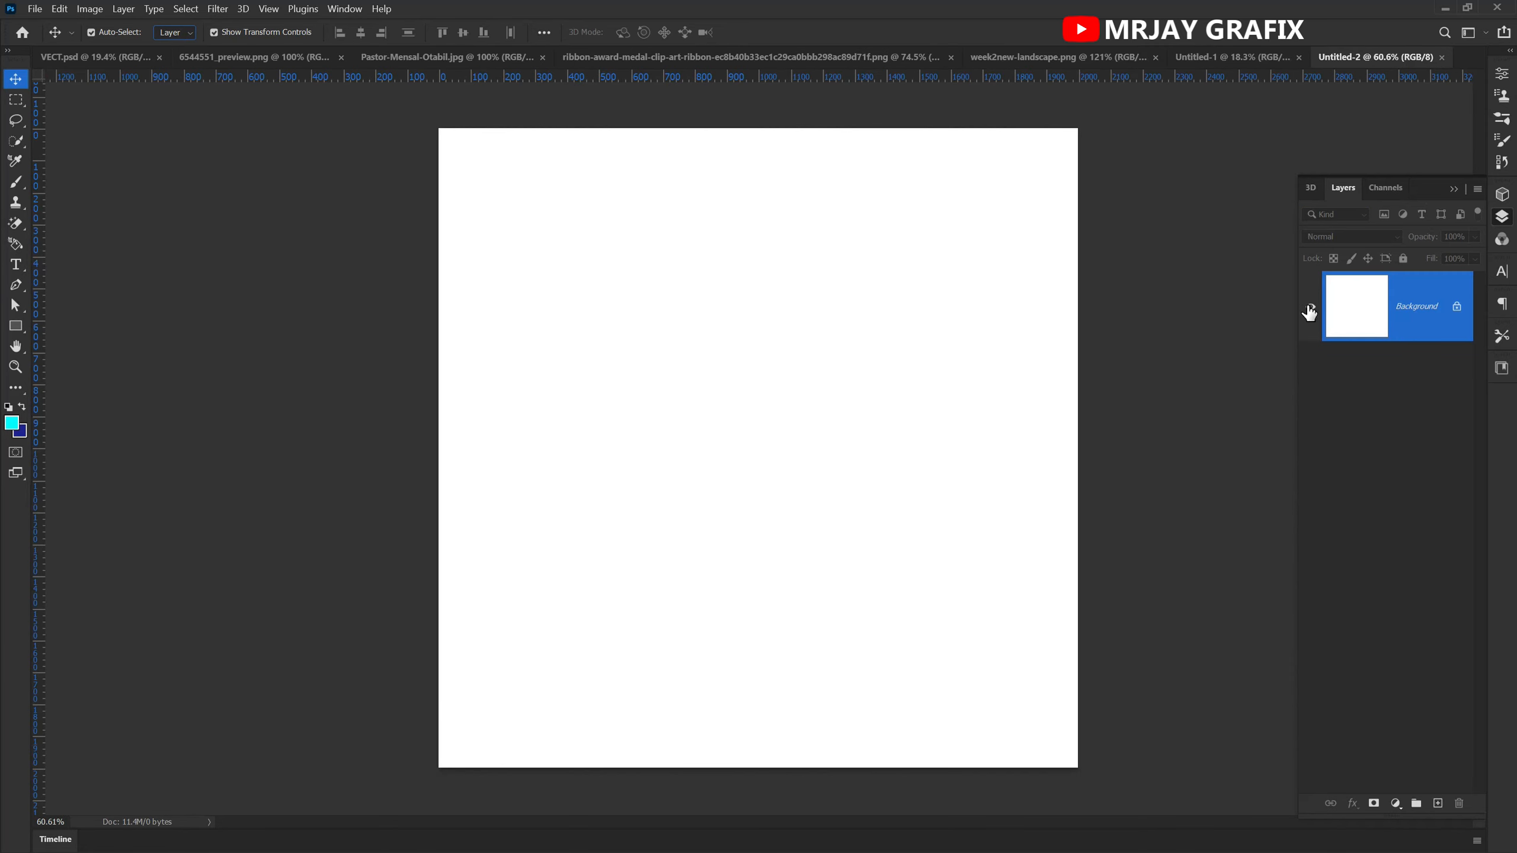
left_click(1456, 307)
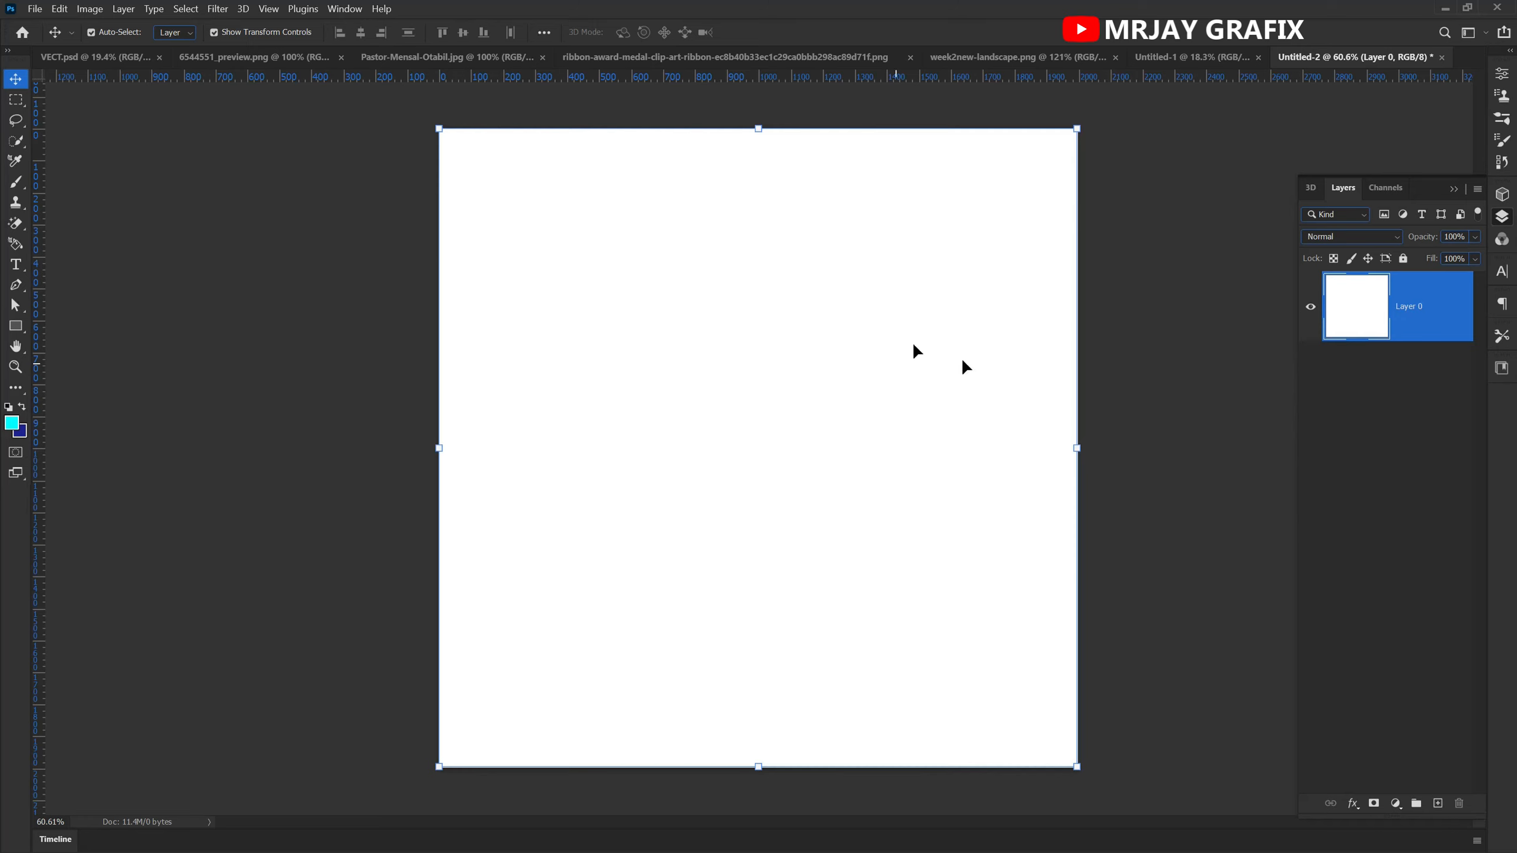
left_click(182, 489)
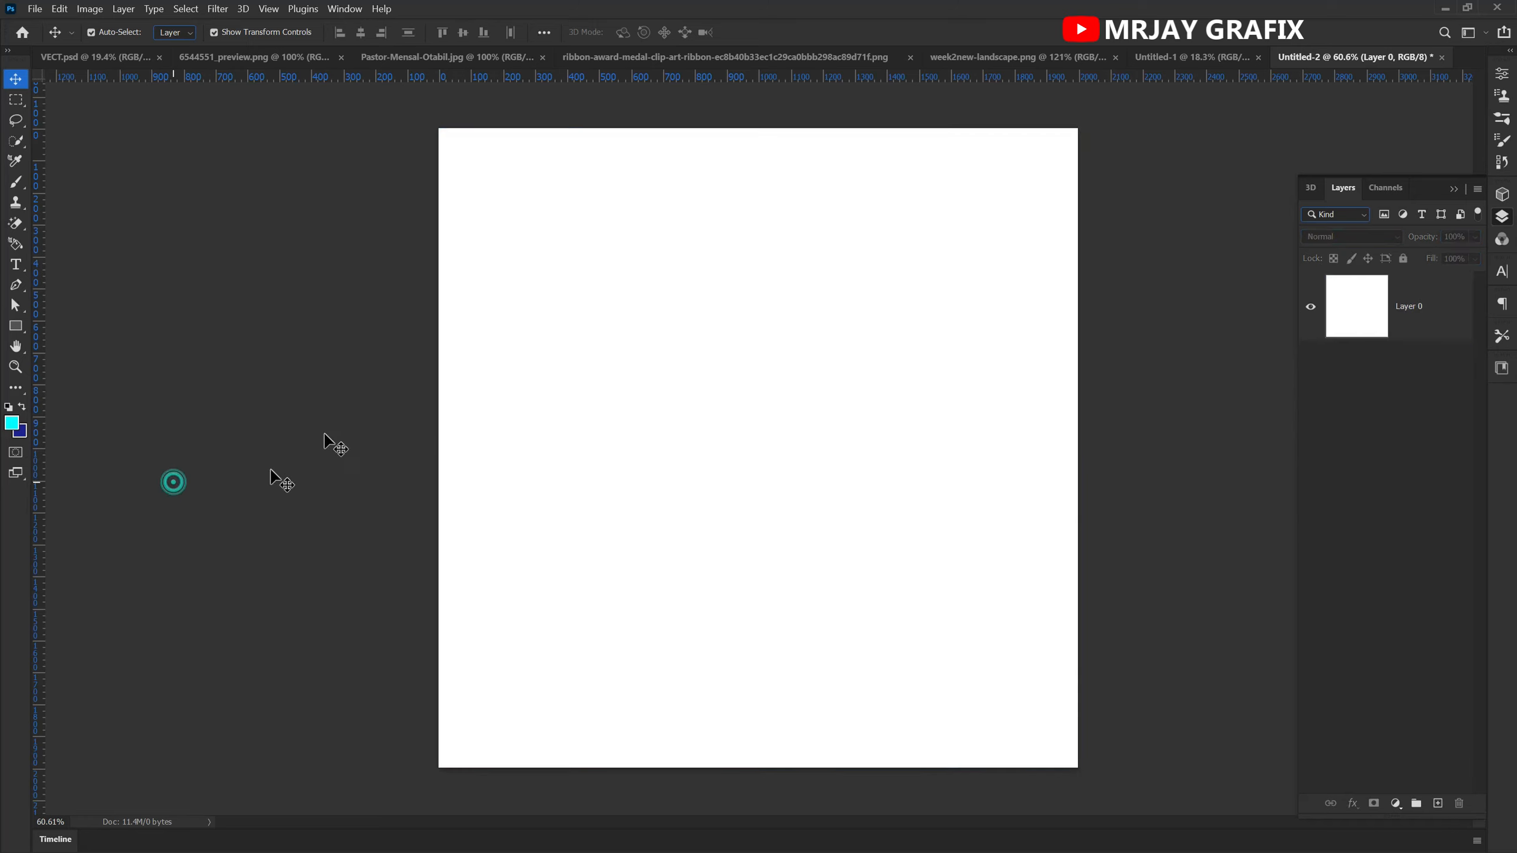
key("ctrl+z")
key("ctrl+z")
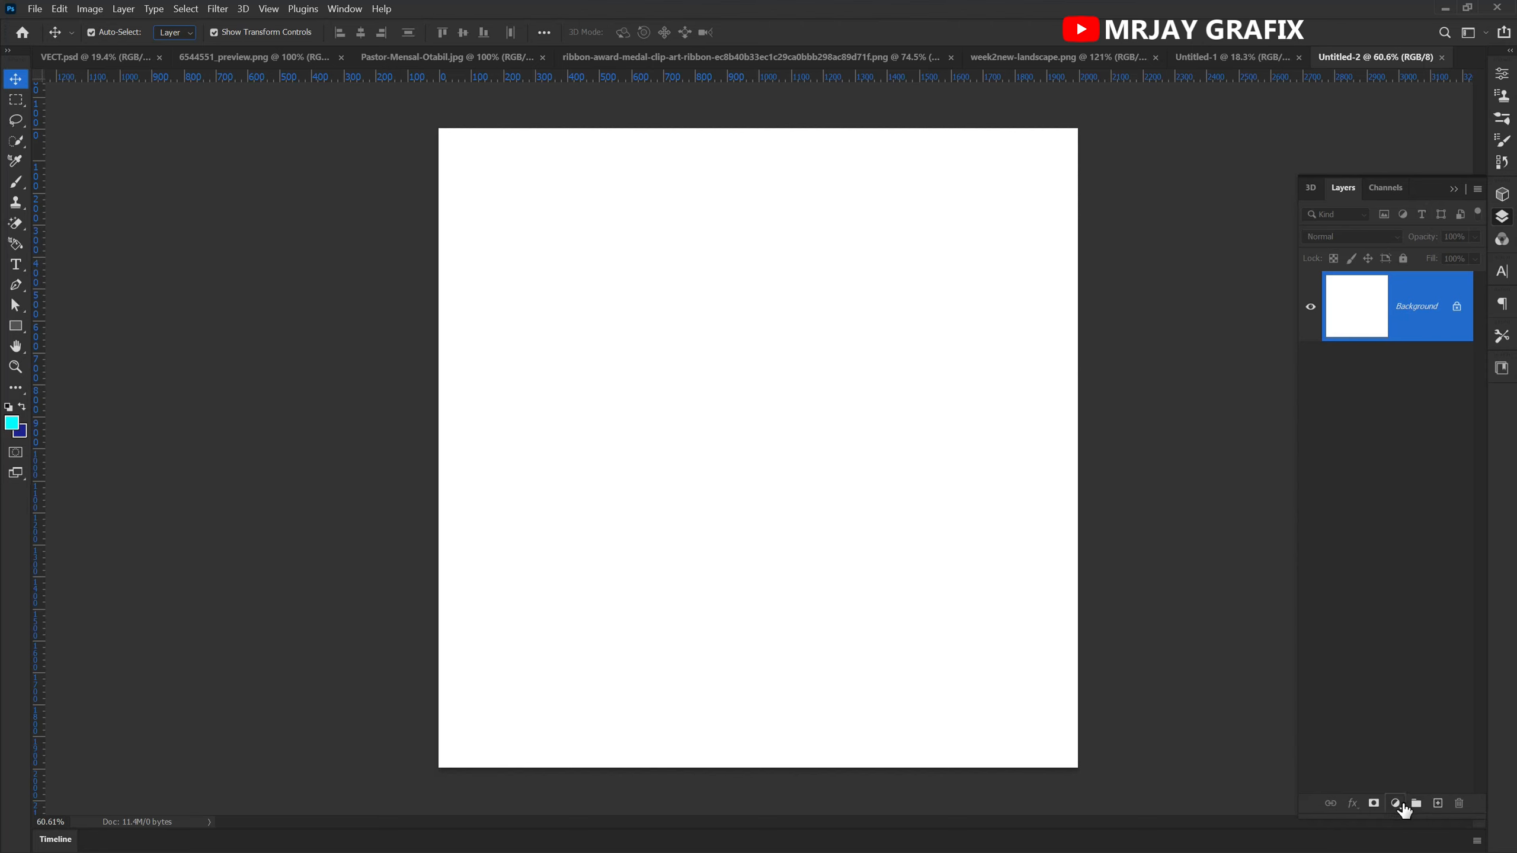
left_click(1395, 804)
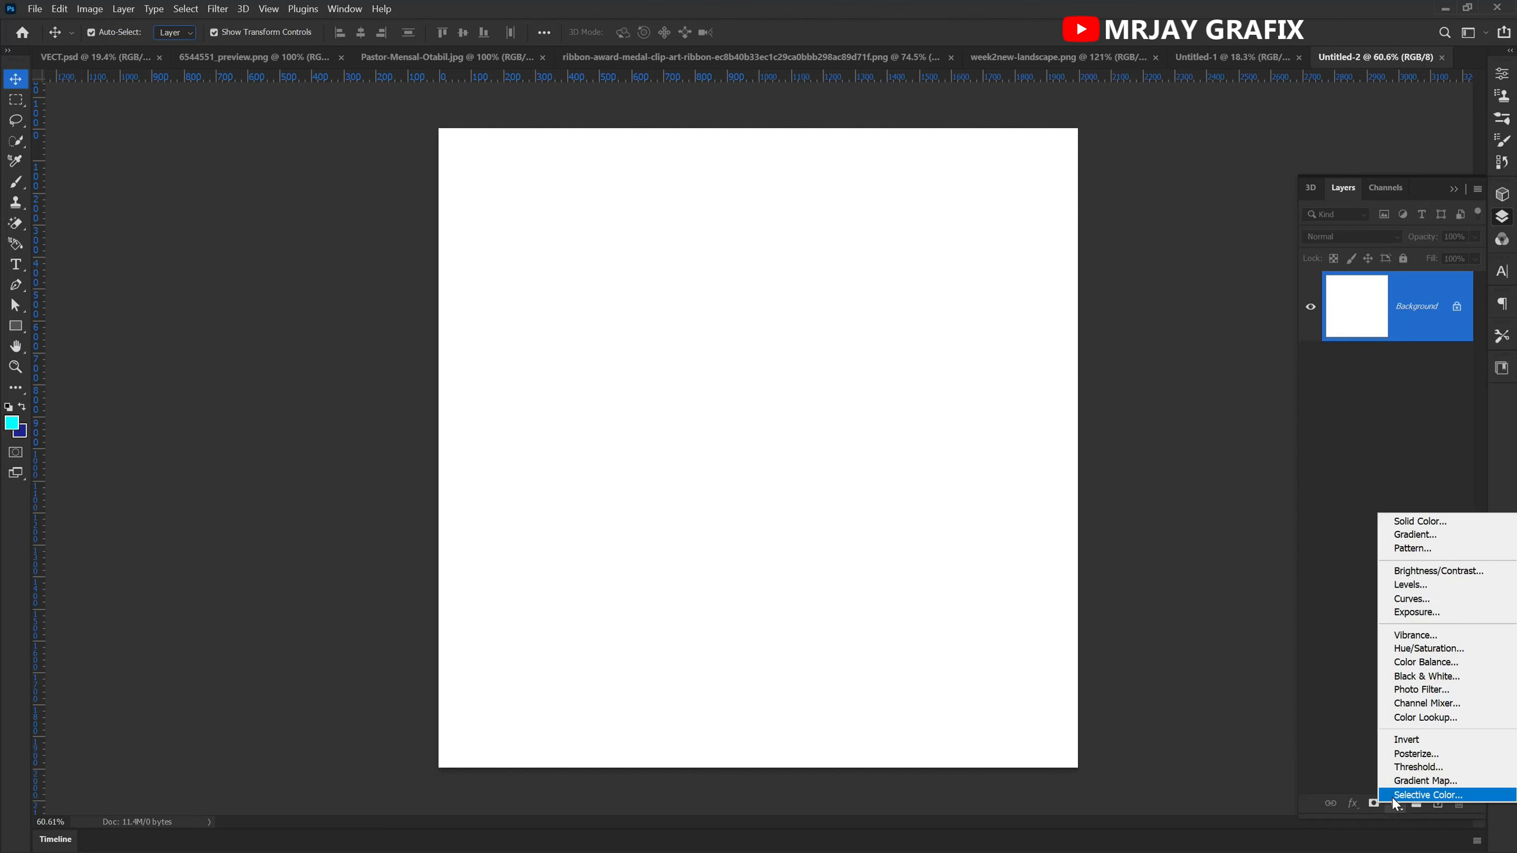
left_click(1420, 522)
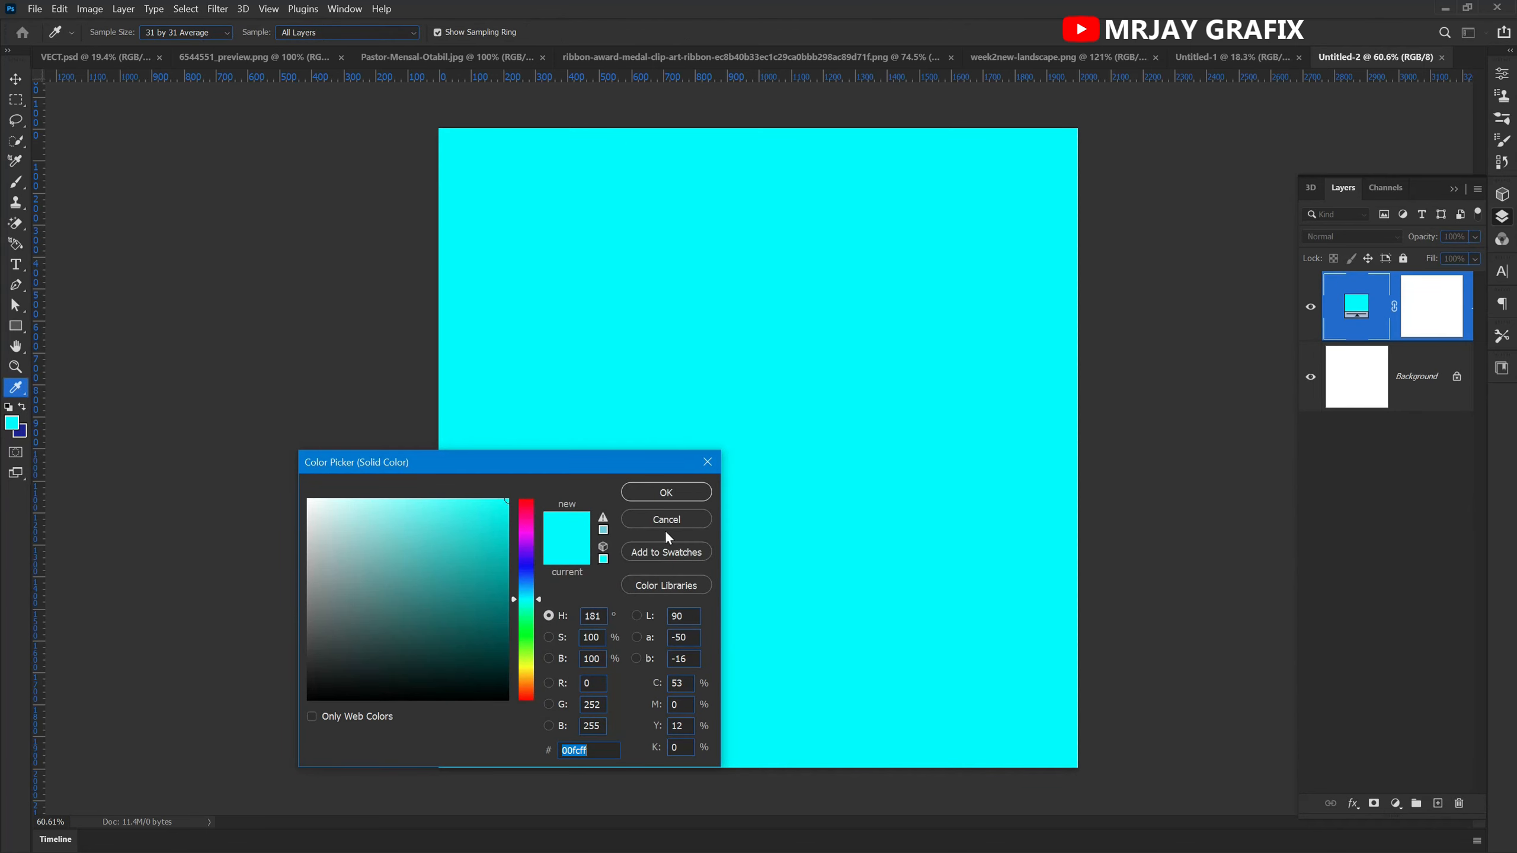
left_click(664, 519)
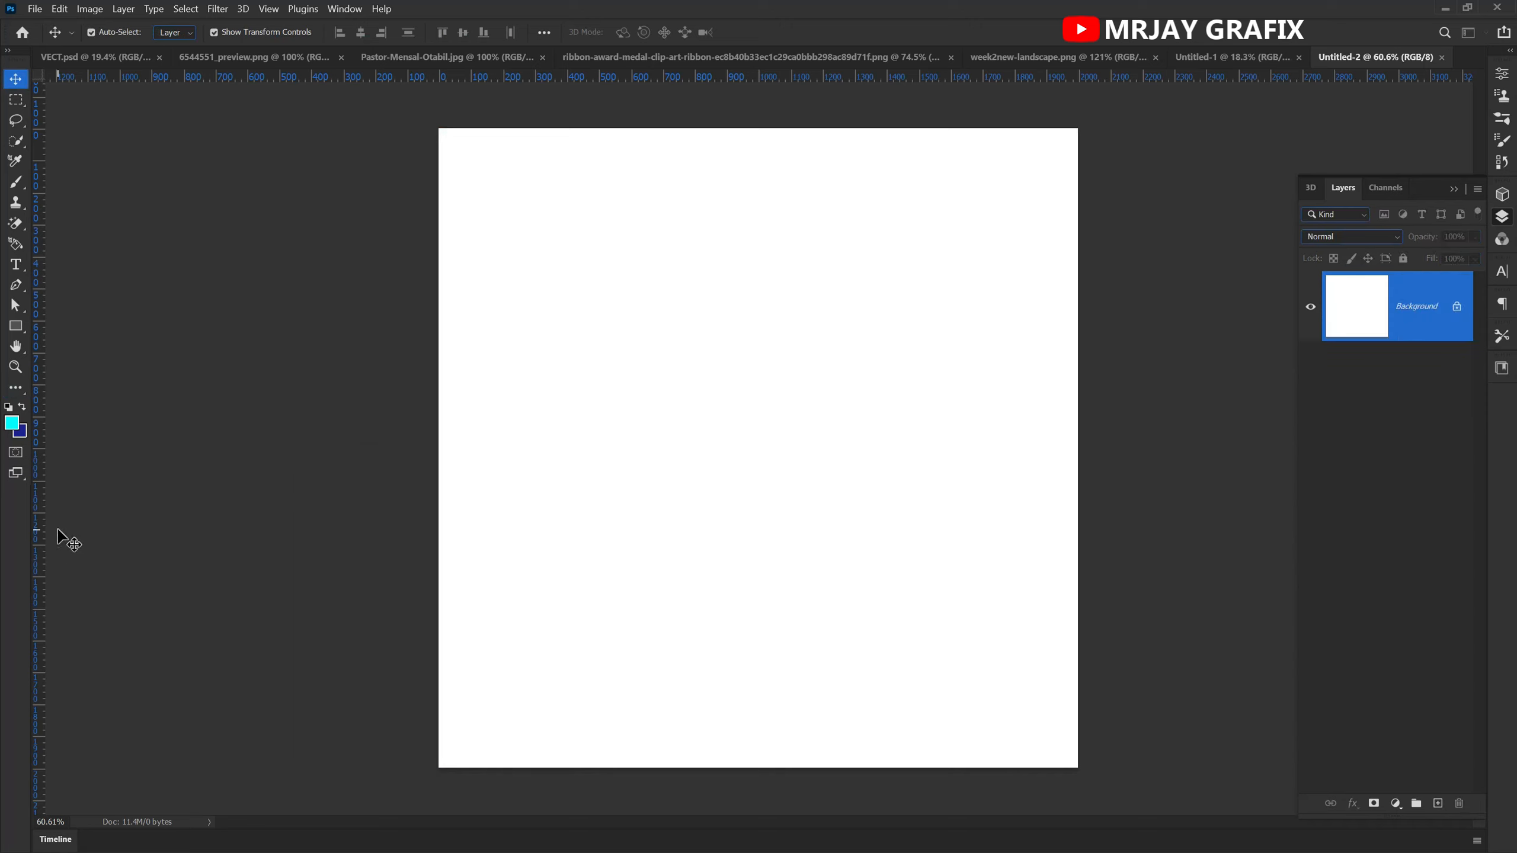
- Swap the foreground and background colors and add a solid color fill layer in dark blue #192297
left_click(23, 408)
left_click(1397, 806)
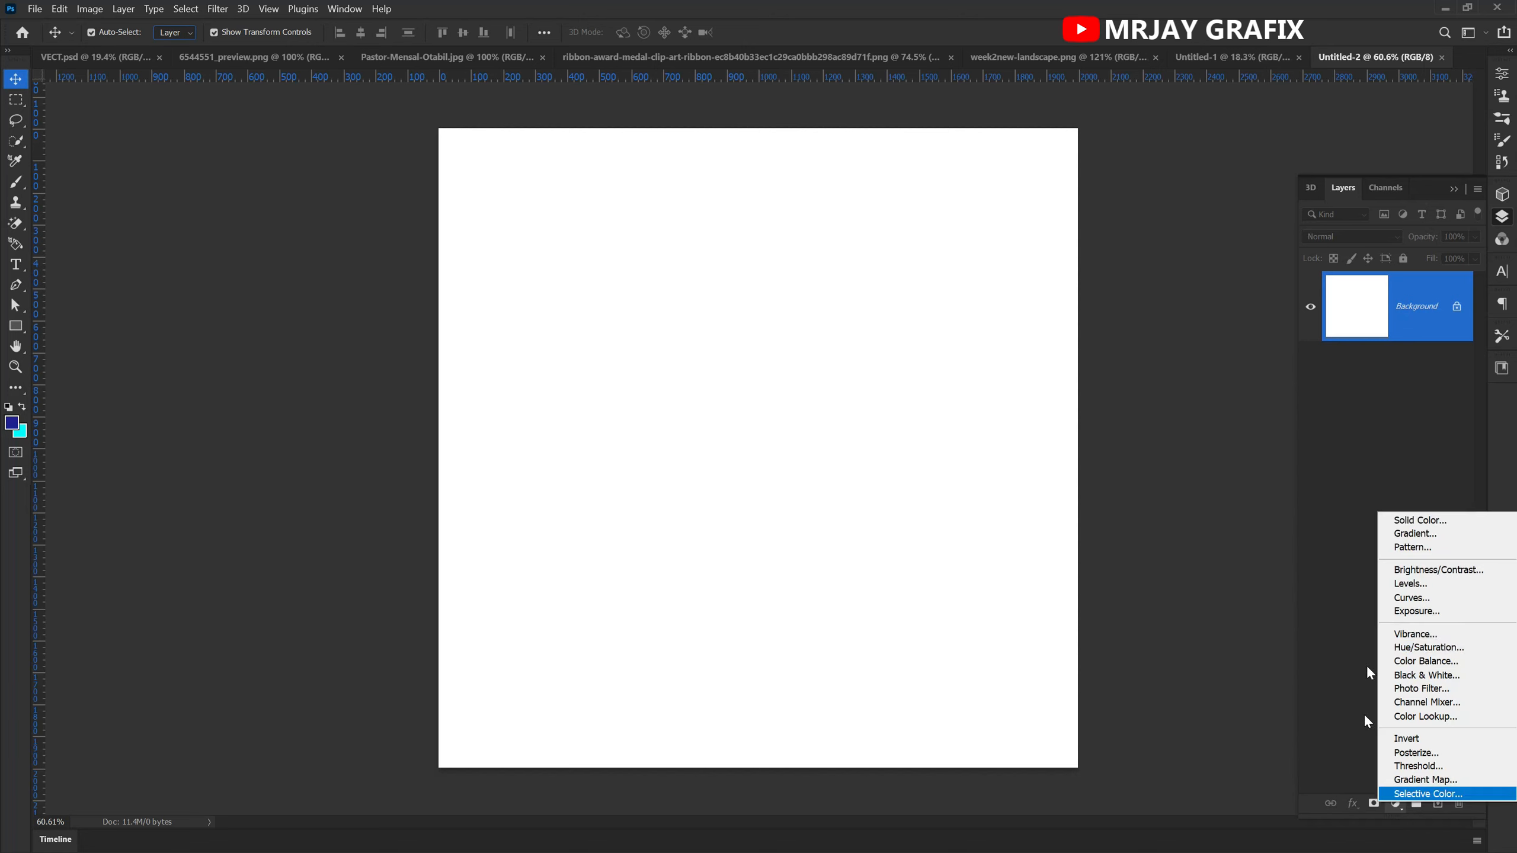
left_click(1400, 518)
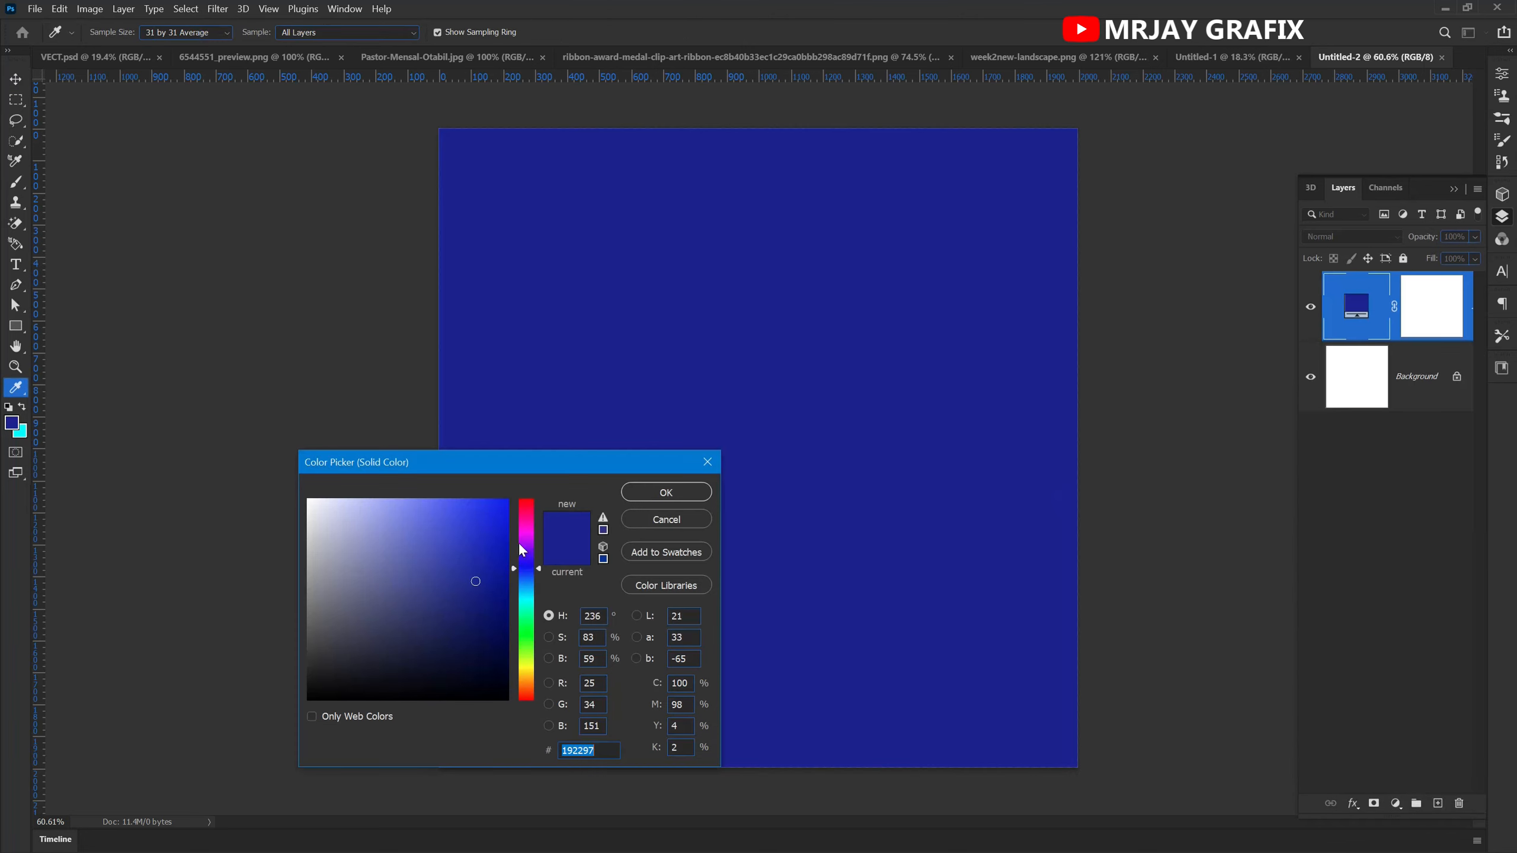
left_click(670, 496)
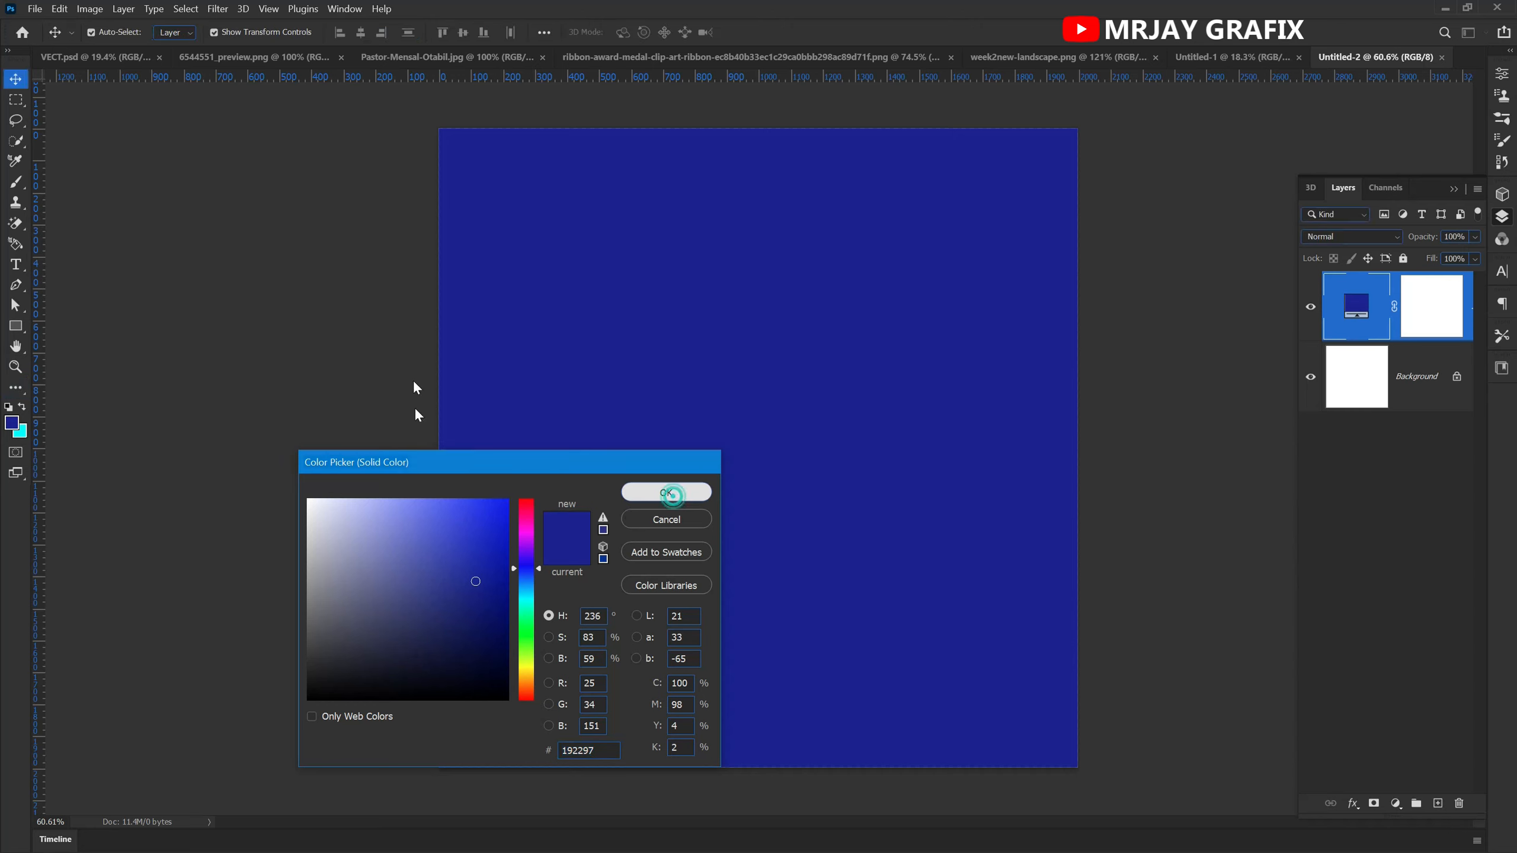
key("ctrl+plus")
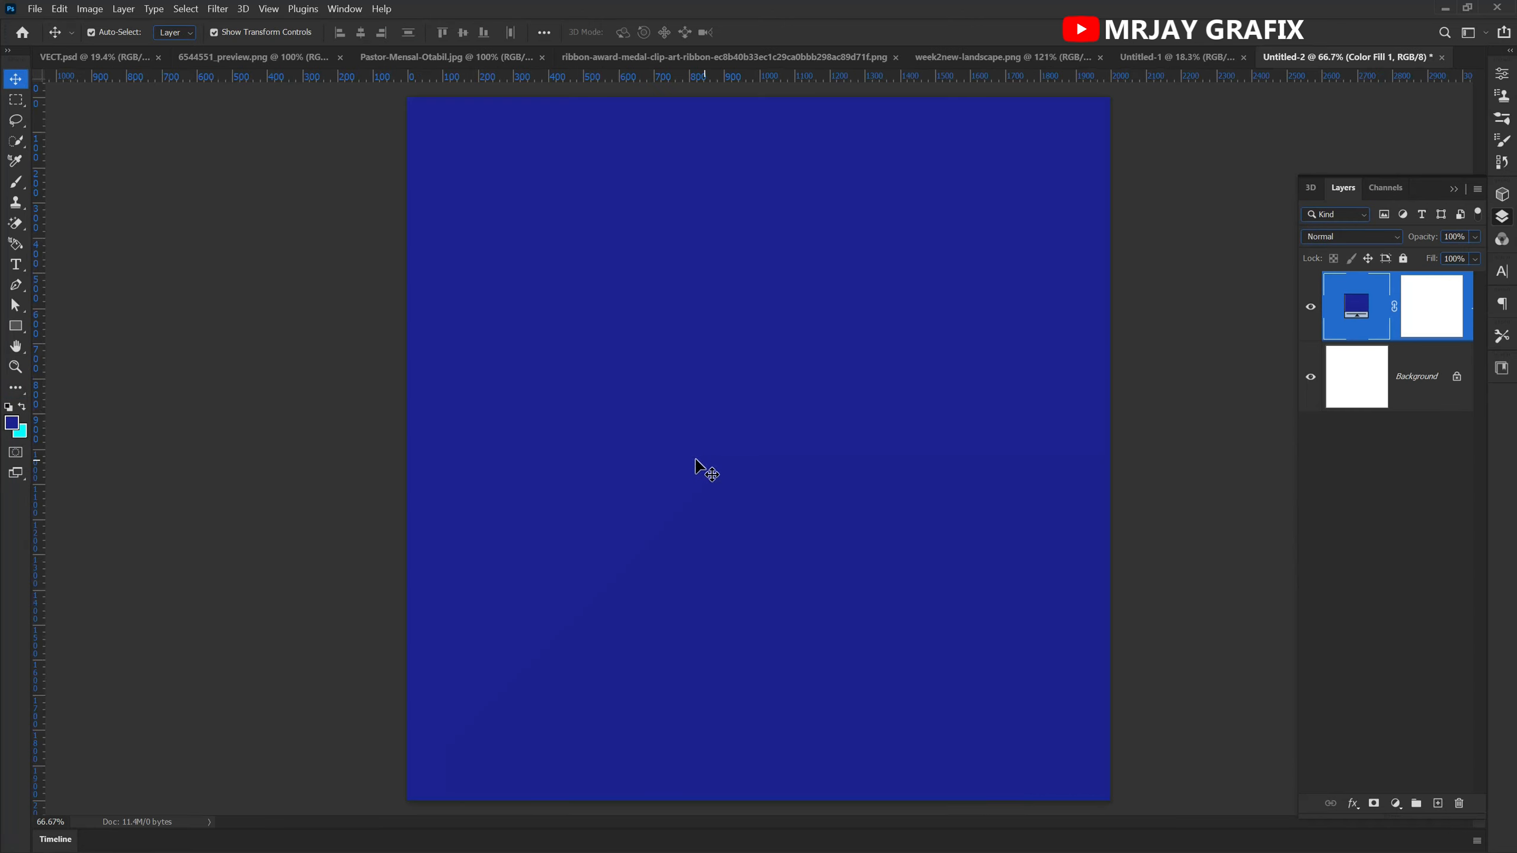
- Copy the cut-out portrait of the man in the green robe from its own document onto the blue canvas
left_click(1177, 55)
left_click(578, 475)
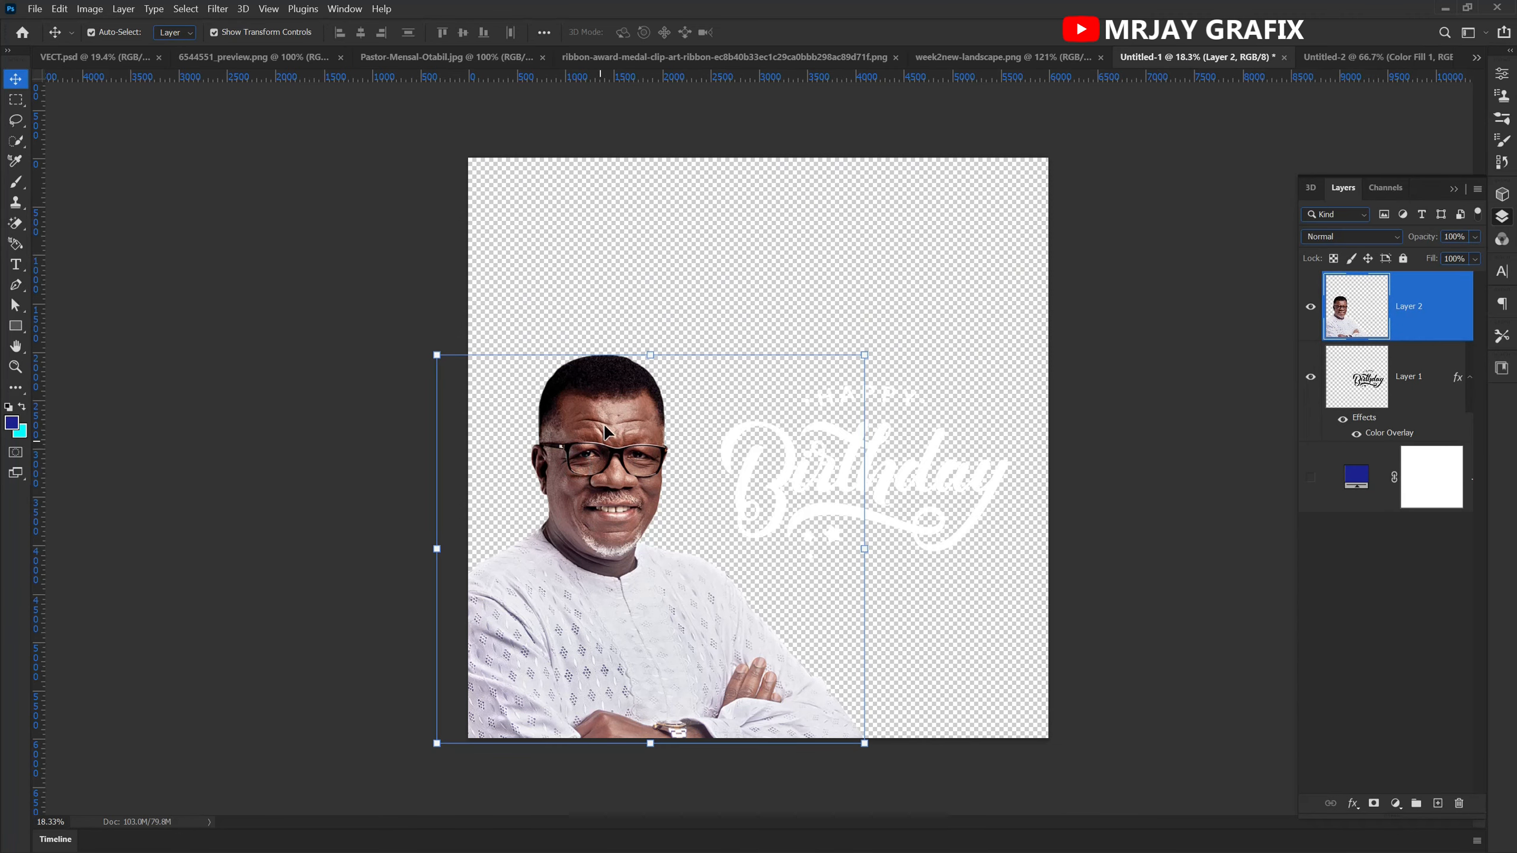
left_click(391, 62)
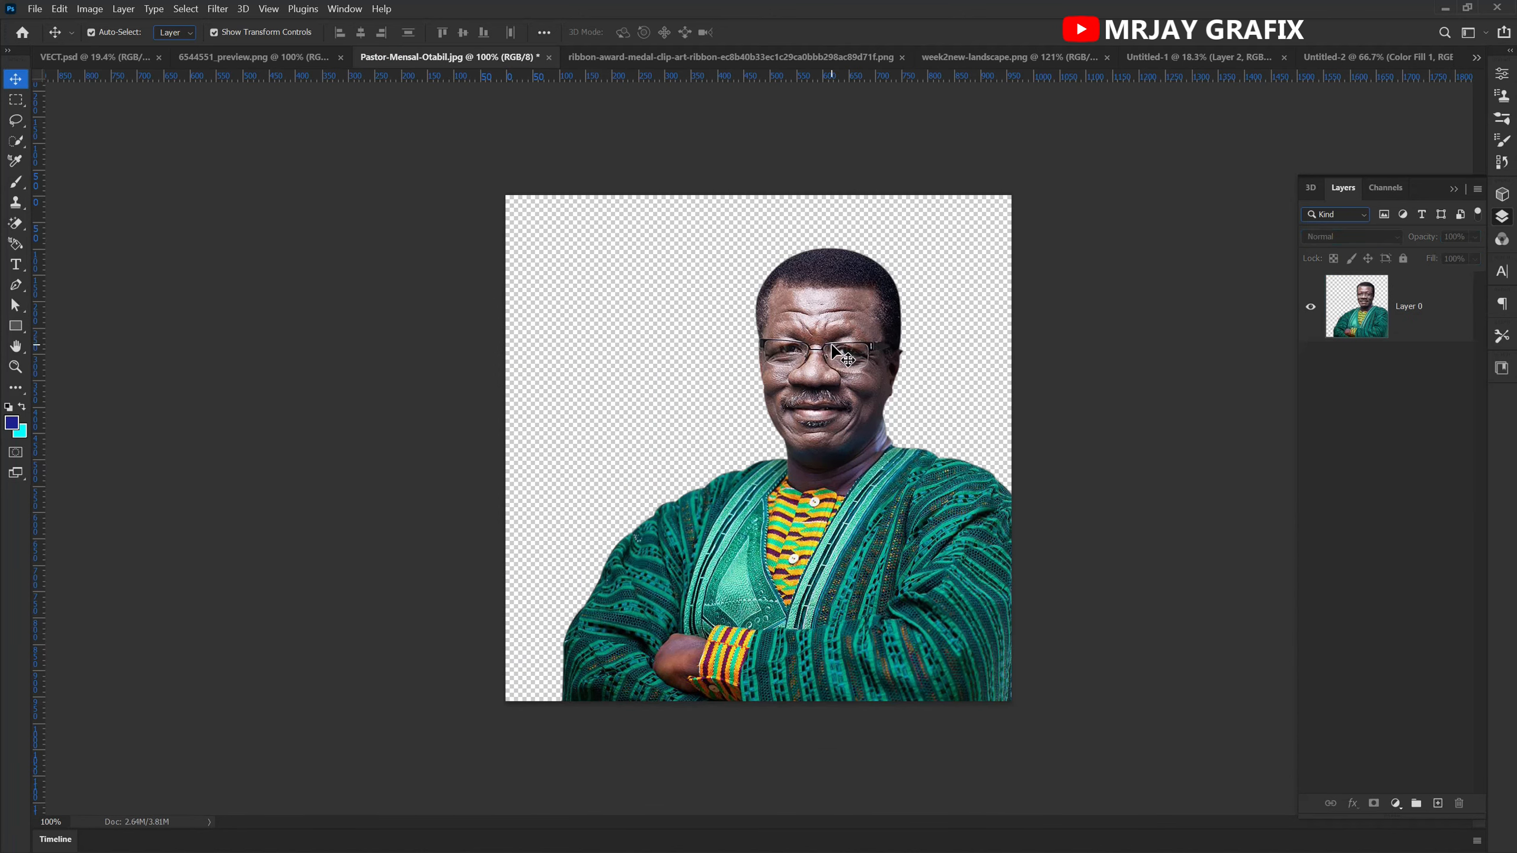
left_click_drag(835, 354, 899, 582)
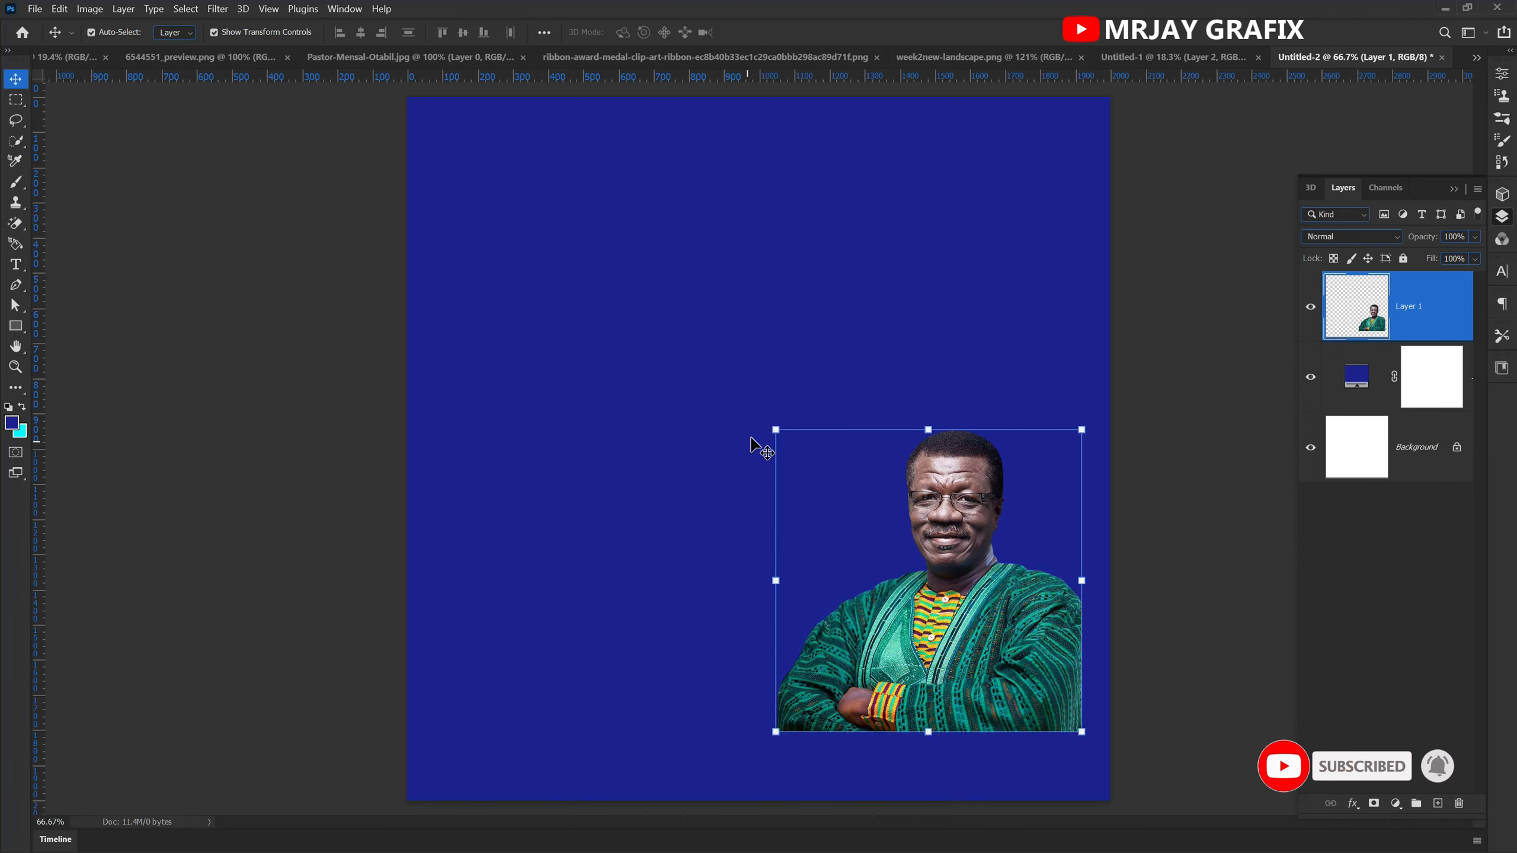
- Enlarge the green-robe portrait to about 153% and place it flush in the canvas's lower-right corner
left_click_drag(775, 427, 561, 323)
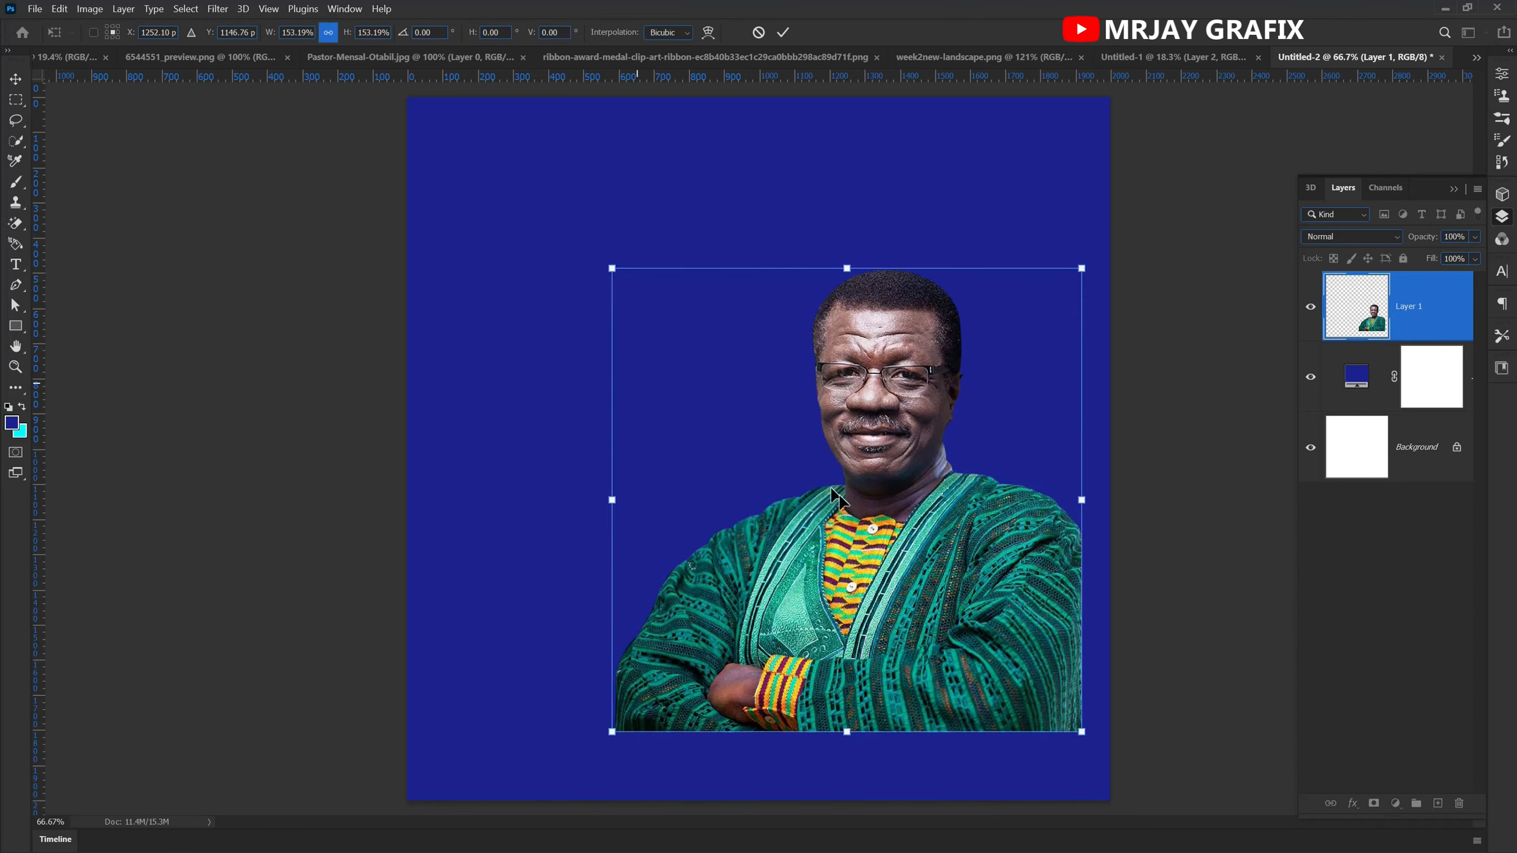
left_click_drag(844, 504, 873, 572)
key("Return")
left_click(515, 487)
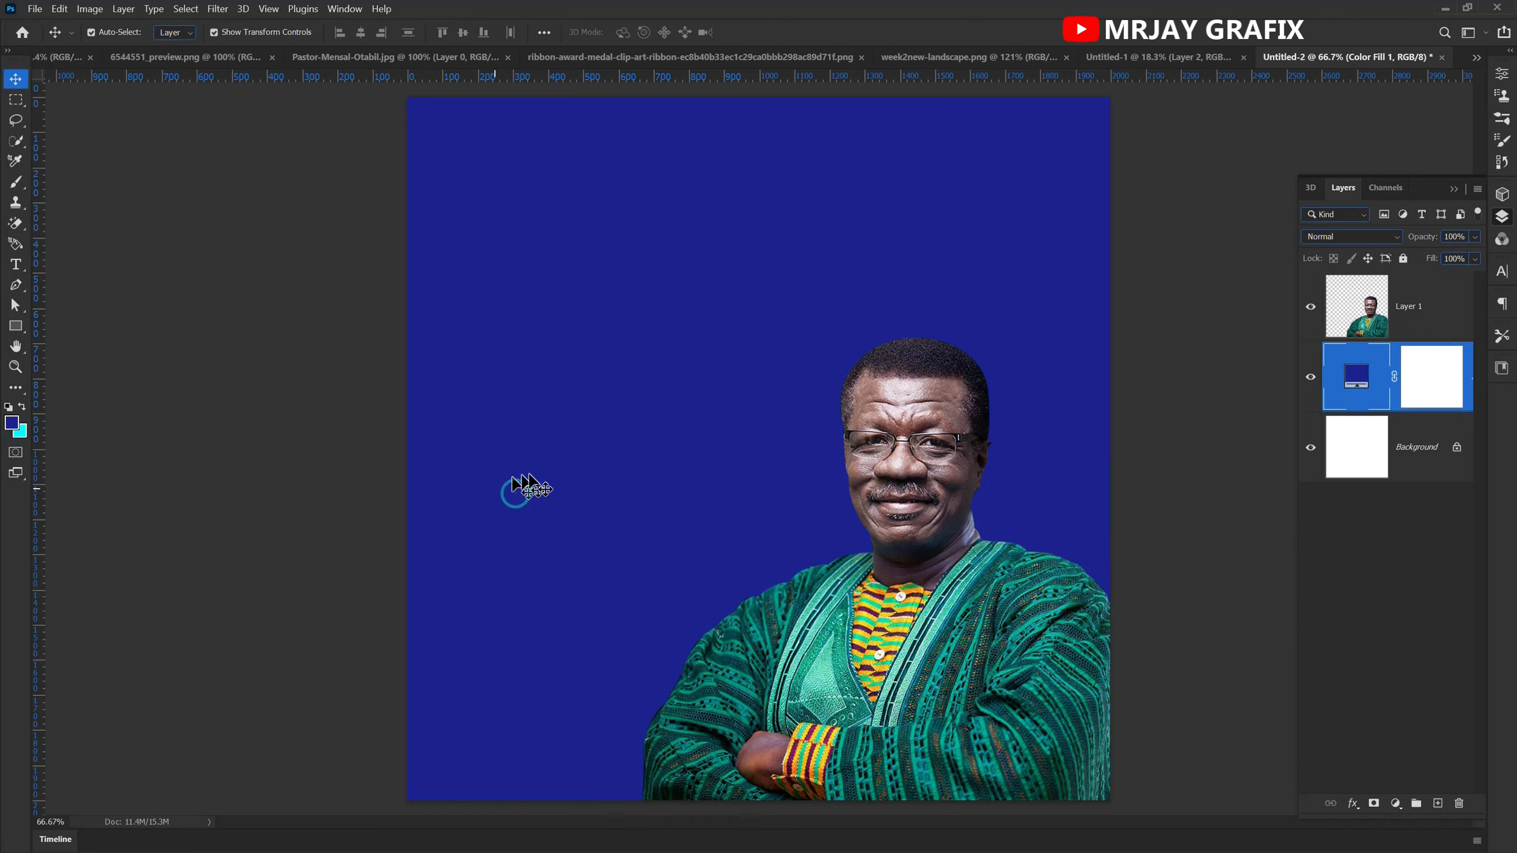
- Copy the white-shirt portrait from Untitled-1 into Untitled-2, directly above the blue fill layer
scroll(541, 481, "down", 1)
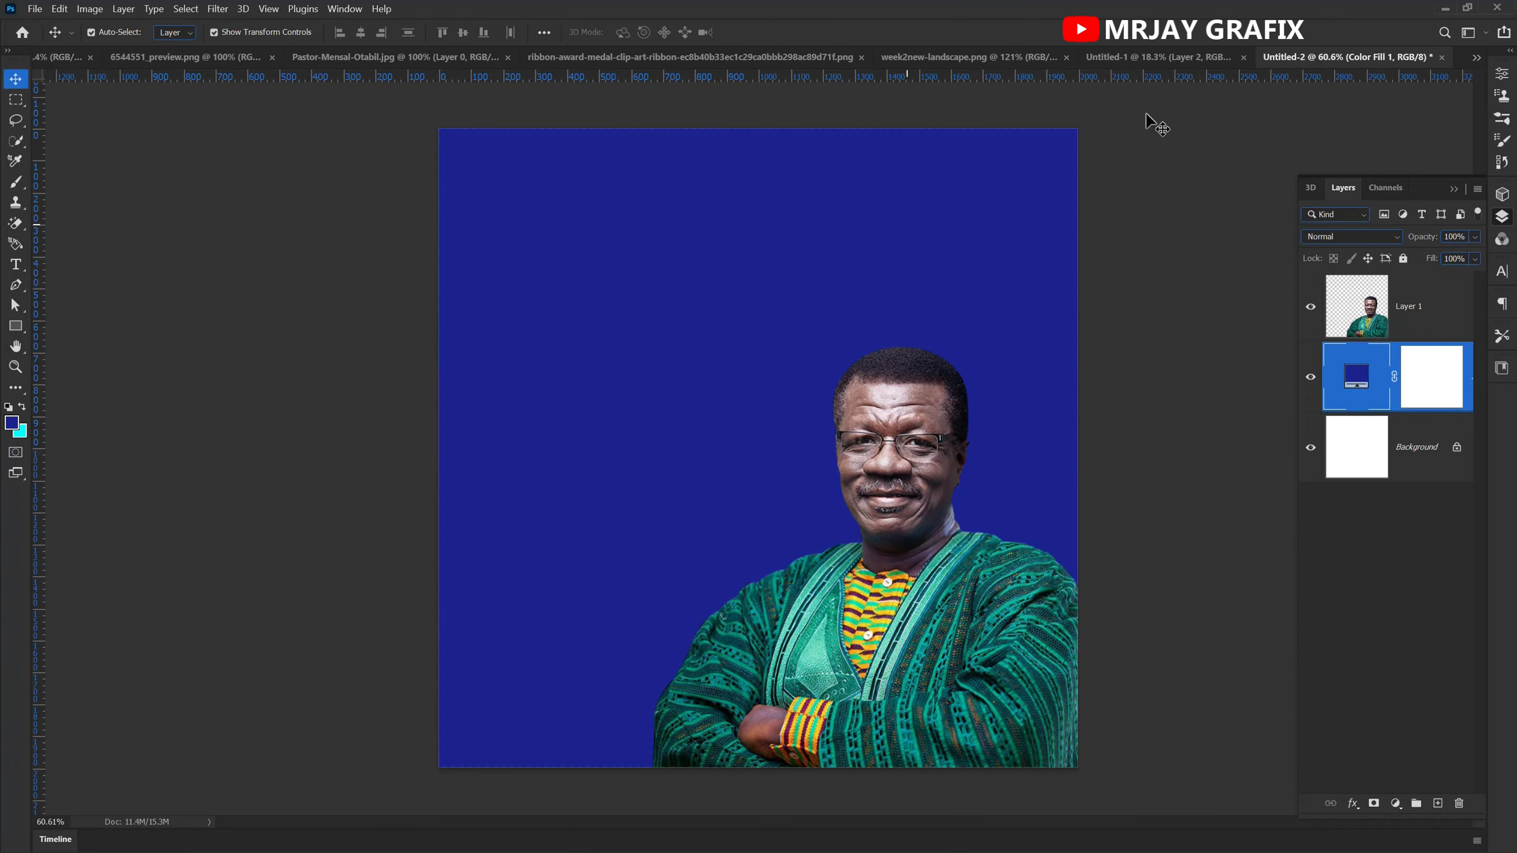
left_click(1119, 63)
left_click_drag(581, 437, 576, 545)
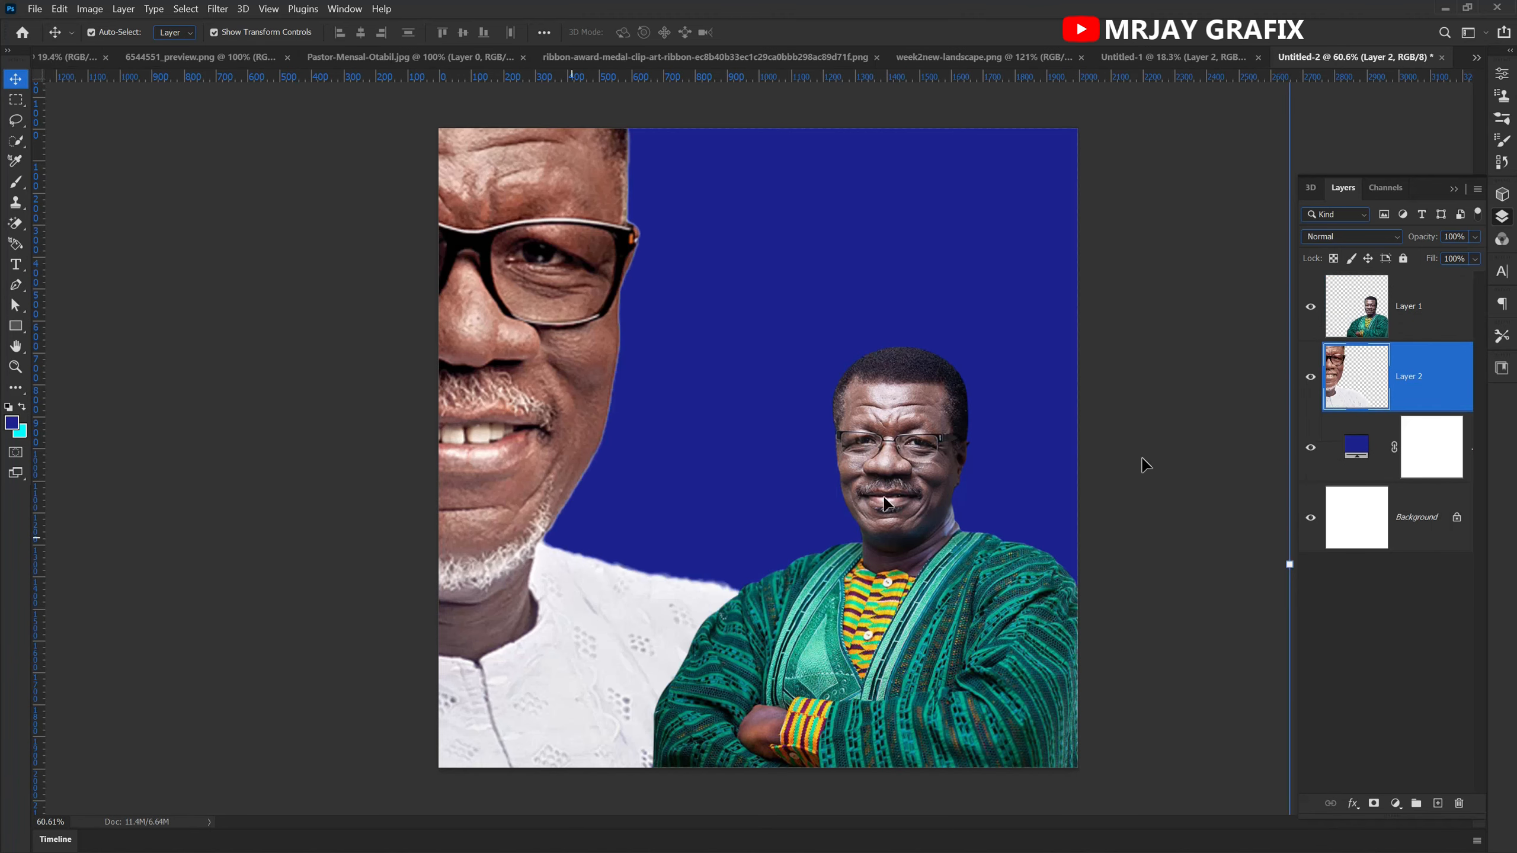
- Scale the white-shirt portrait to about 33% and position it in the canvas's lower-left corner, behind the green-robe portrait
left_click_drag(1289, 564, 774, 614)
left_click_drag(842, 392, 893, 342)
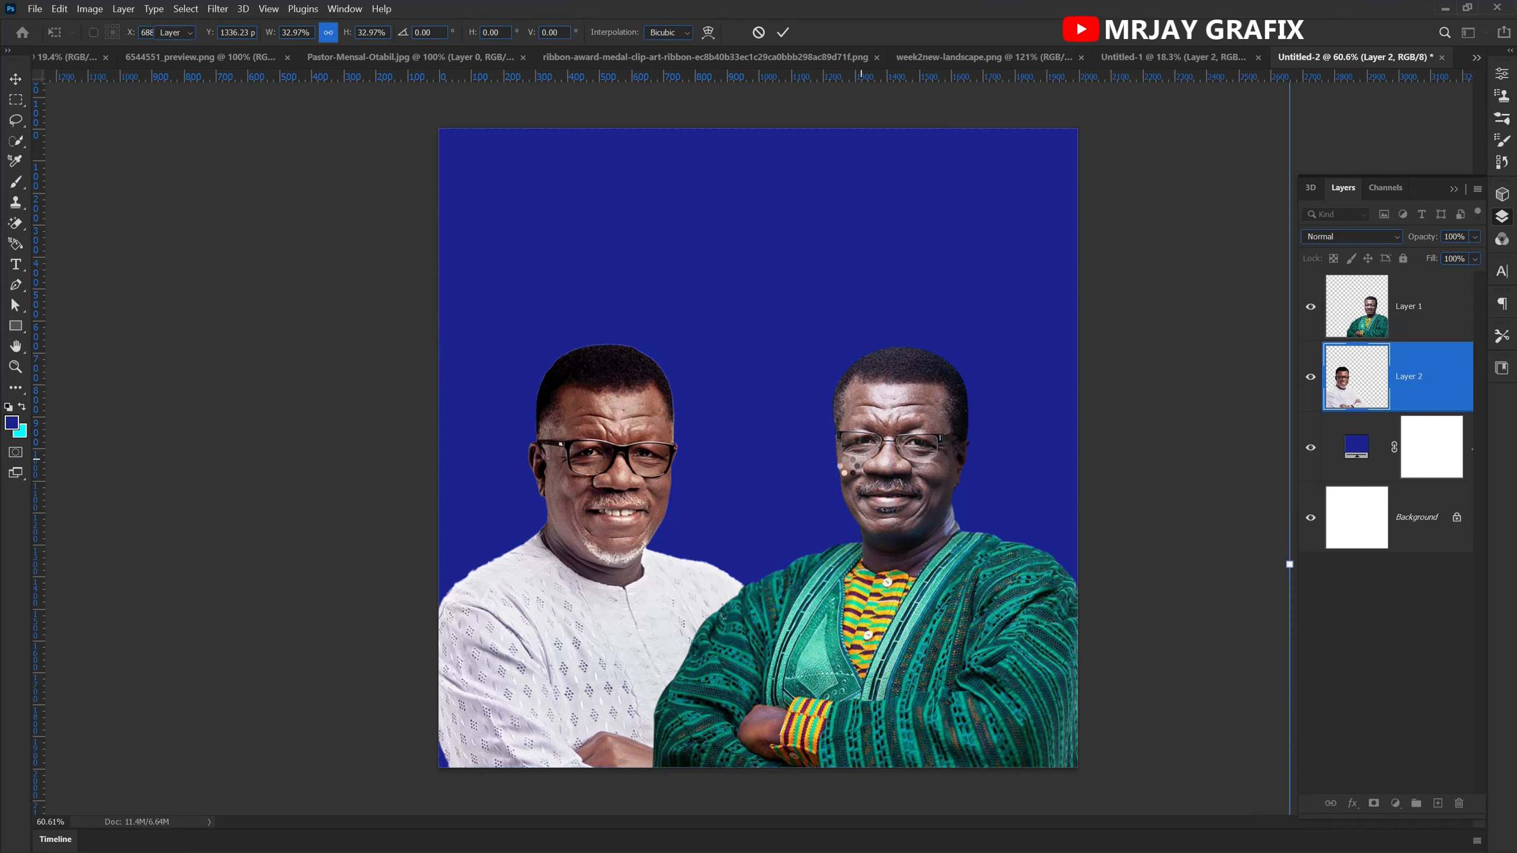
key("Return")
mouse_move(637, 502)
left_mouse_down()
mouse_move(623, 504)
mouse_move(637, 512)
left_mouse_up()
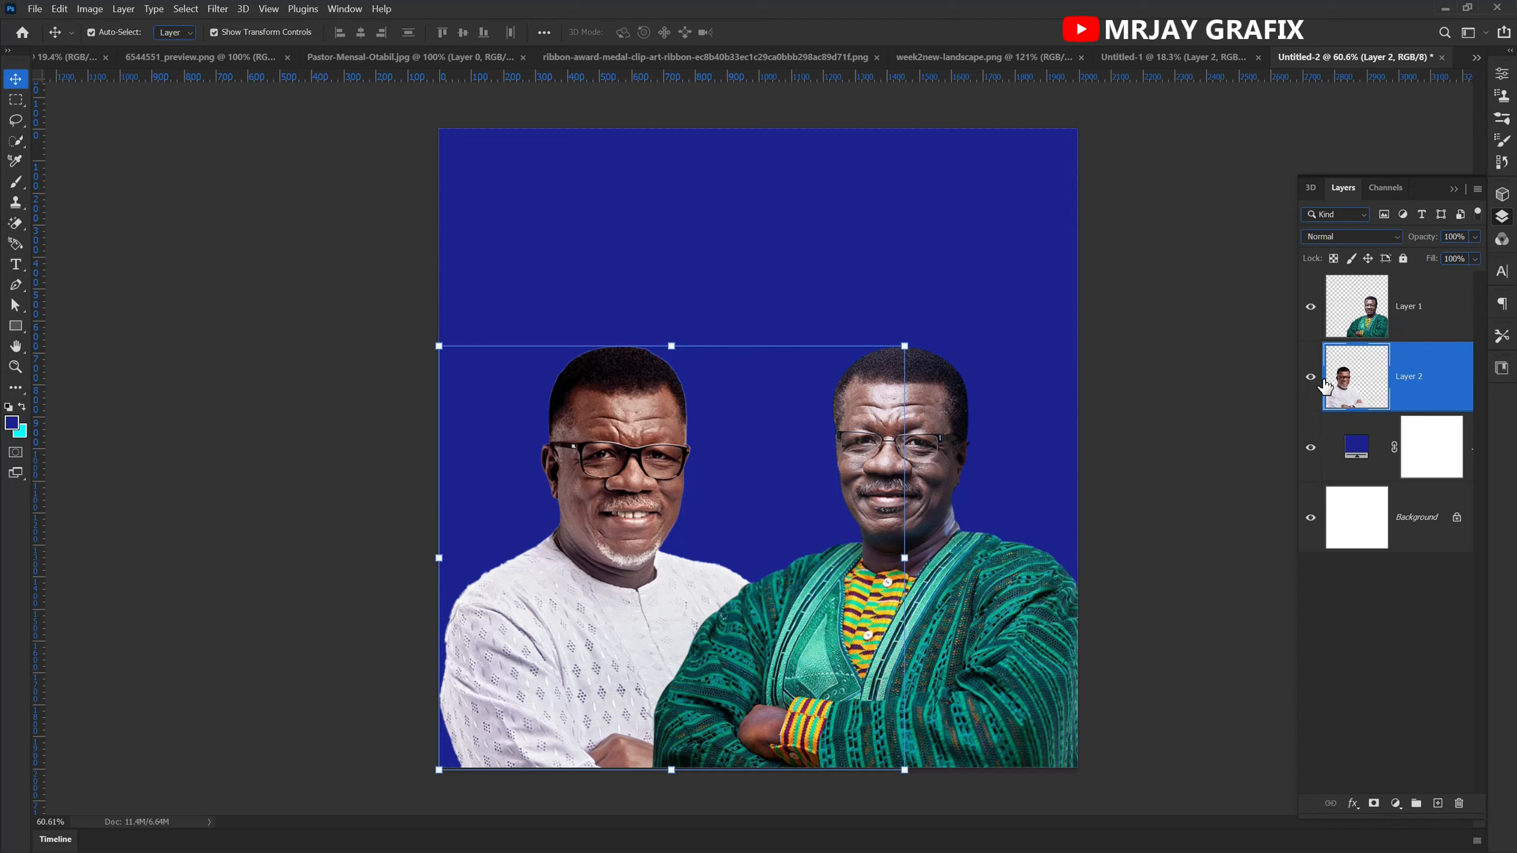
- Toggle the visibility of both portrait layers to compare them, leaving only the white-shirt portrait hidden
left_click(1309, 307)
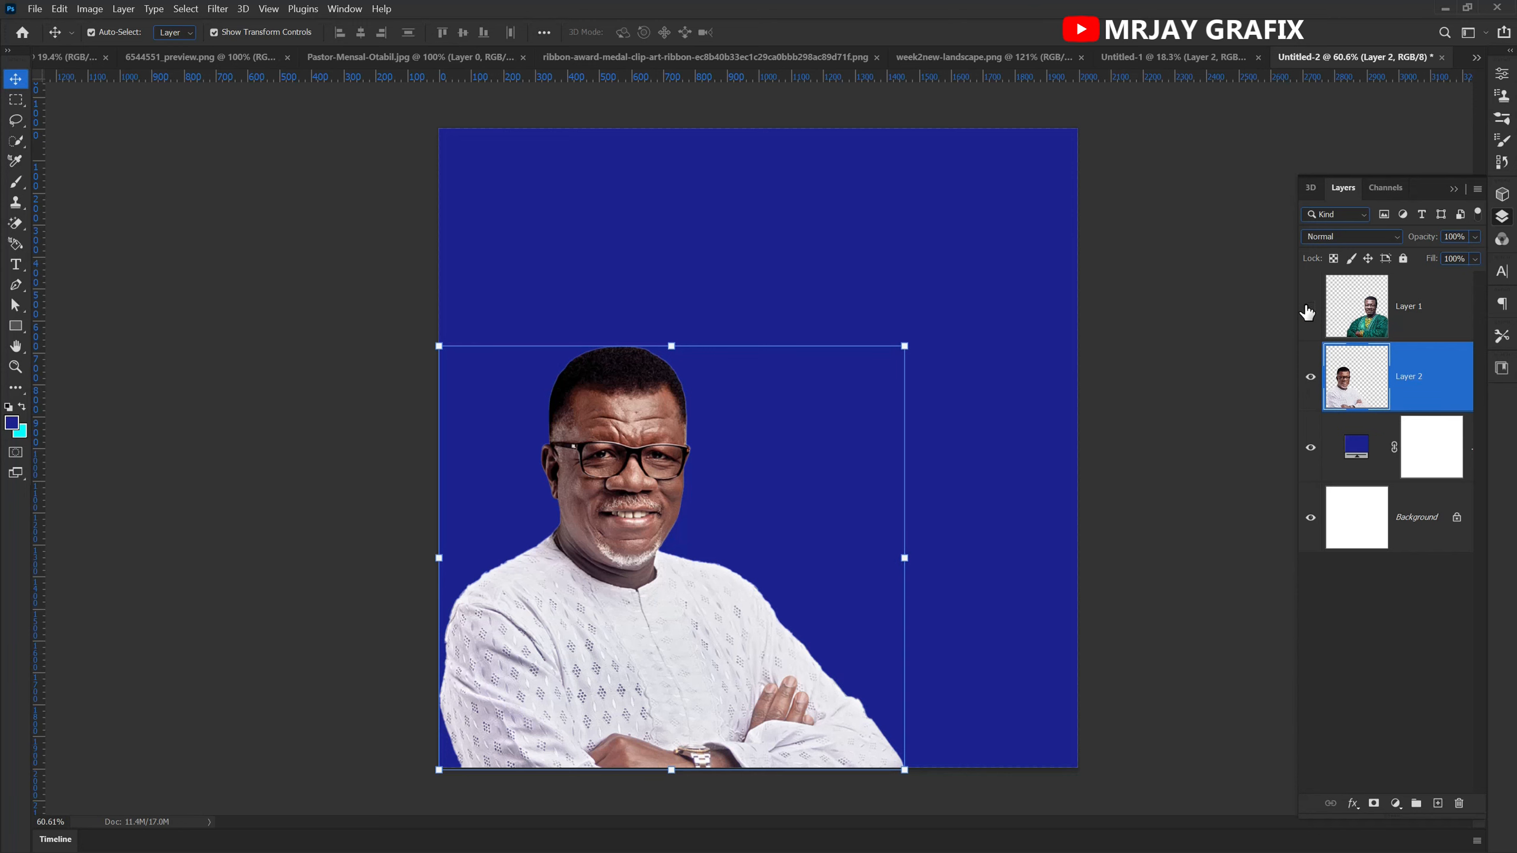
left_click(1309, 307)
left_click(1310, 377)
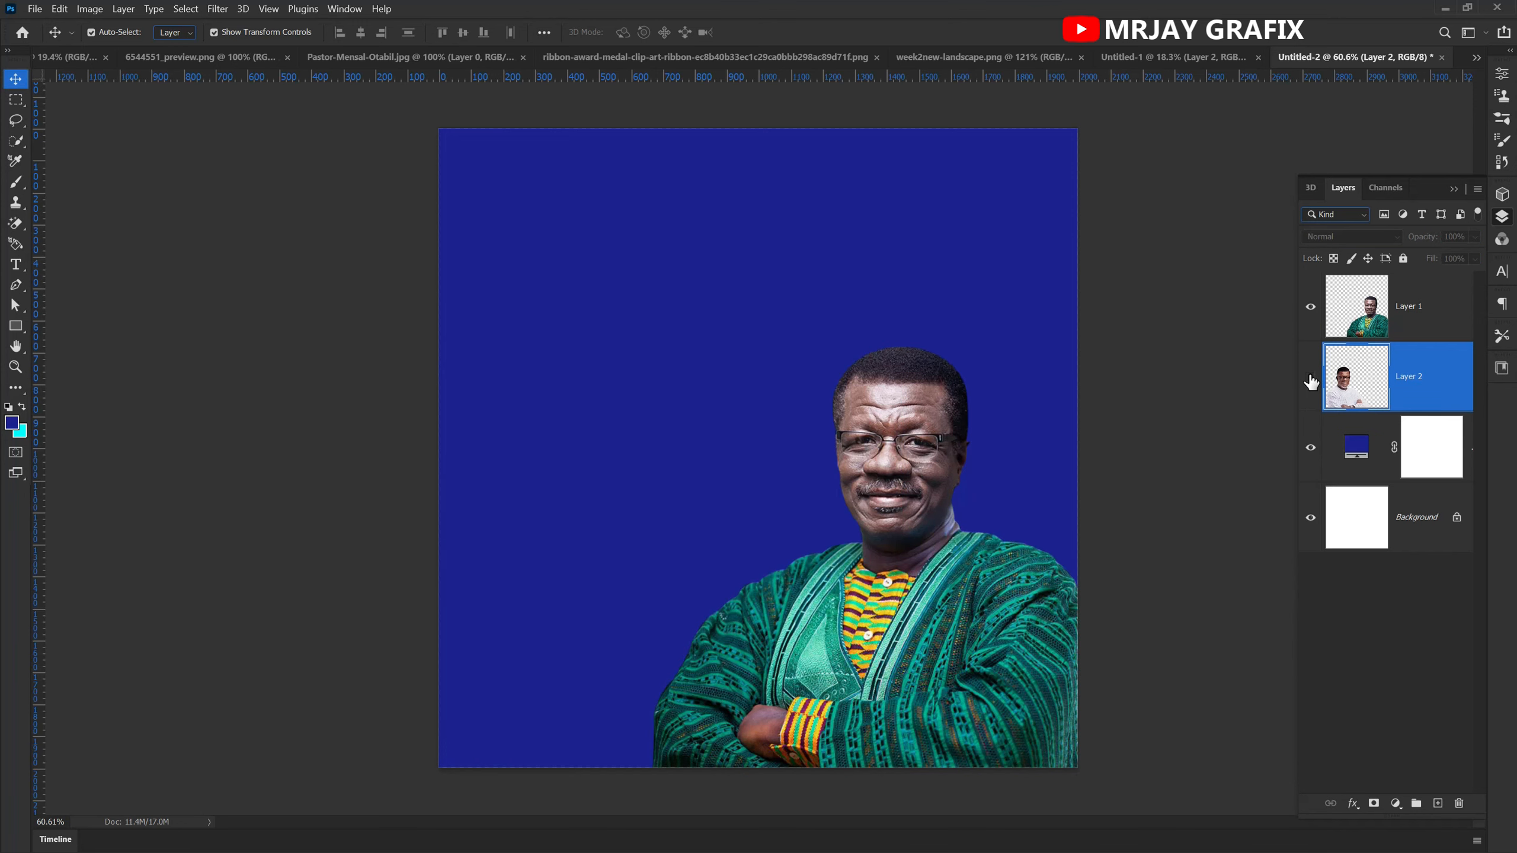
left_click(1310, 378)
left_click(1310, 378)
- Open the Camera Raw filter on the green-robe portrait and lower Clarity to -24
left_click(916, 457)
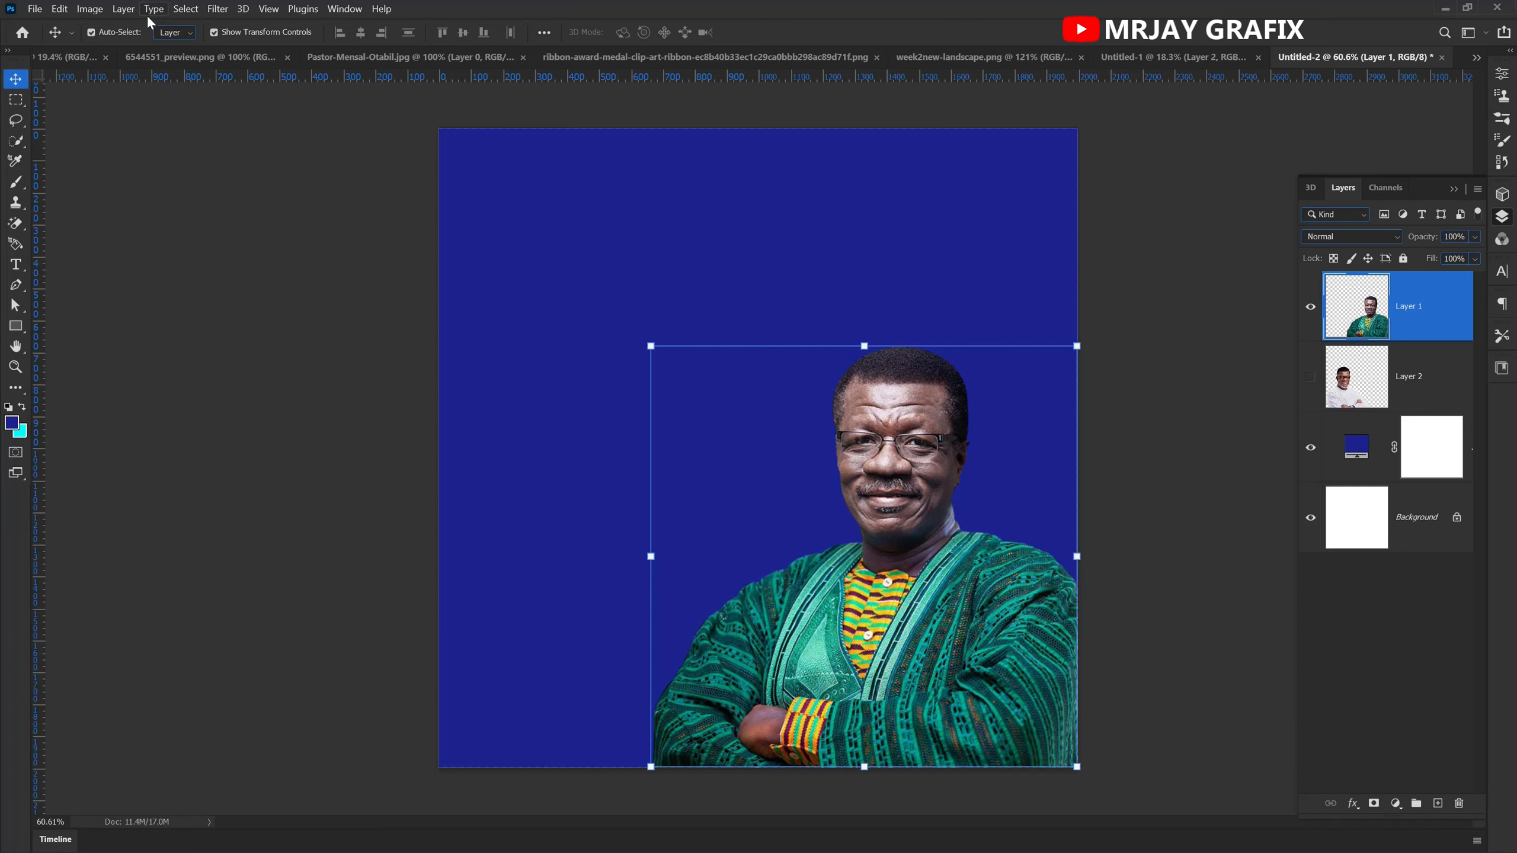
left_click(216, 8)
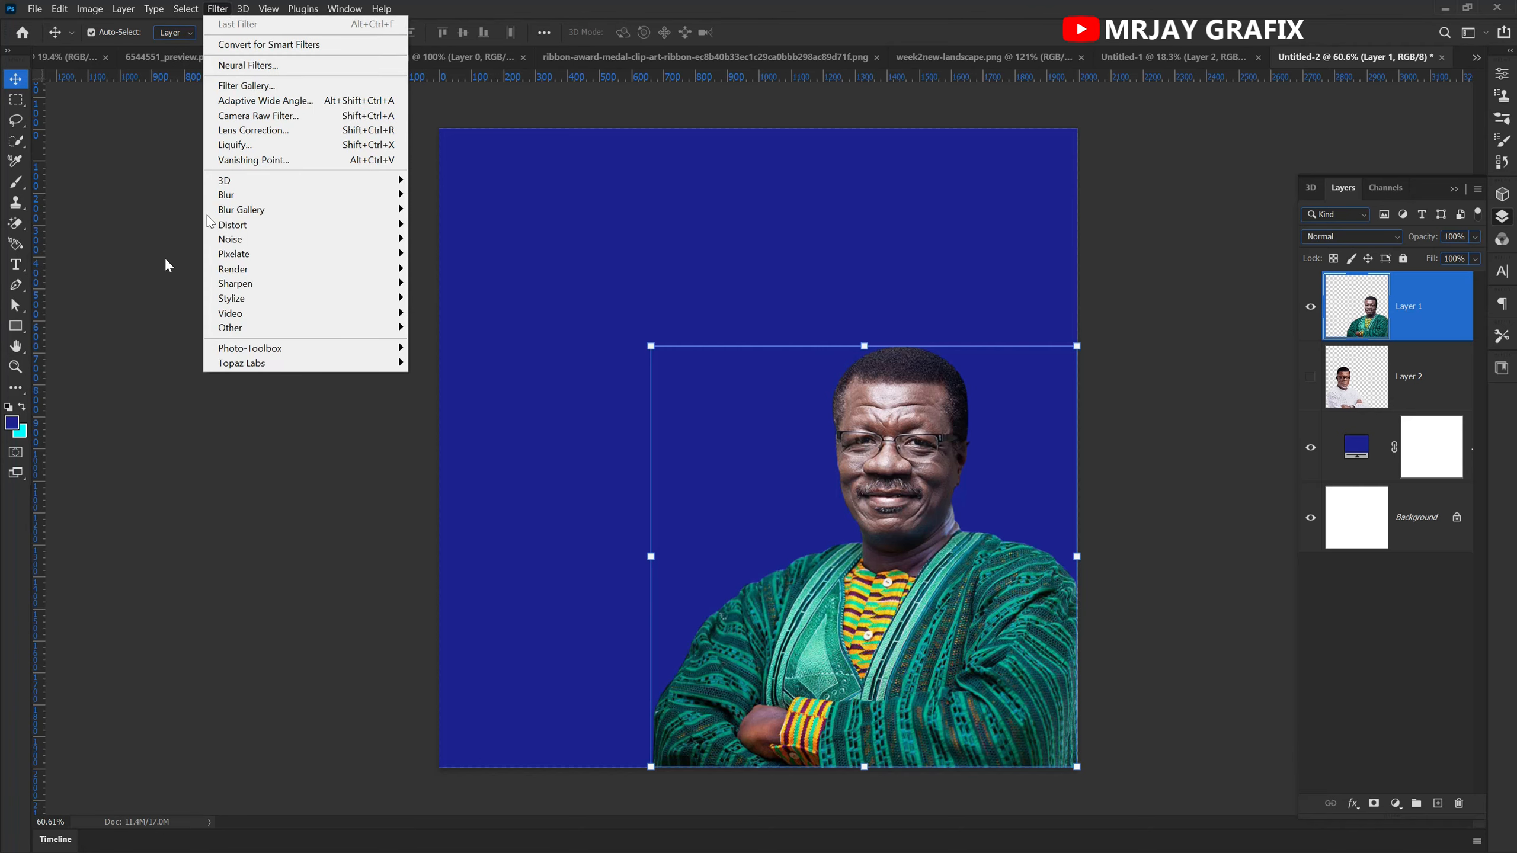
left_click(277, 117)
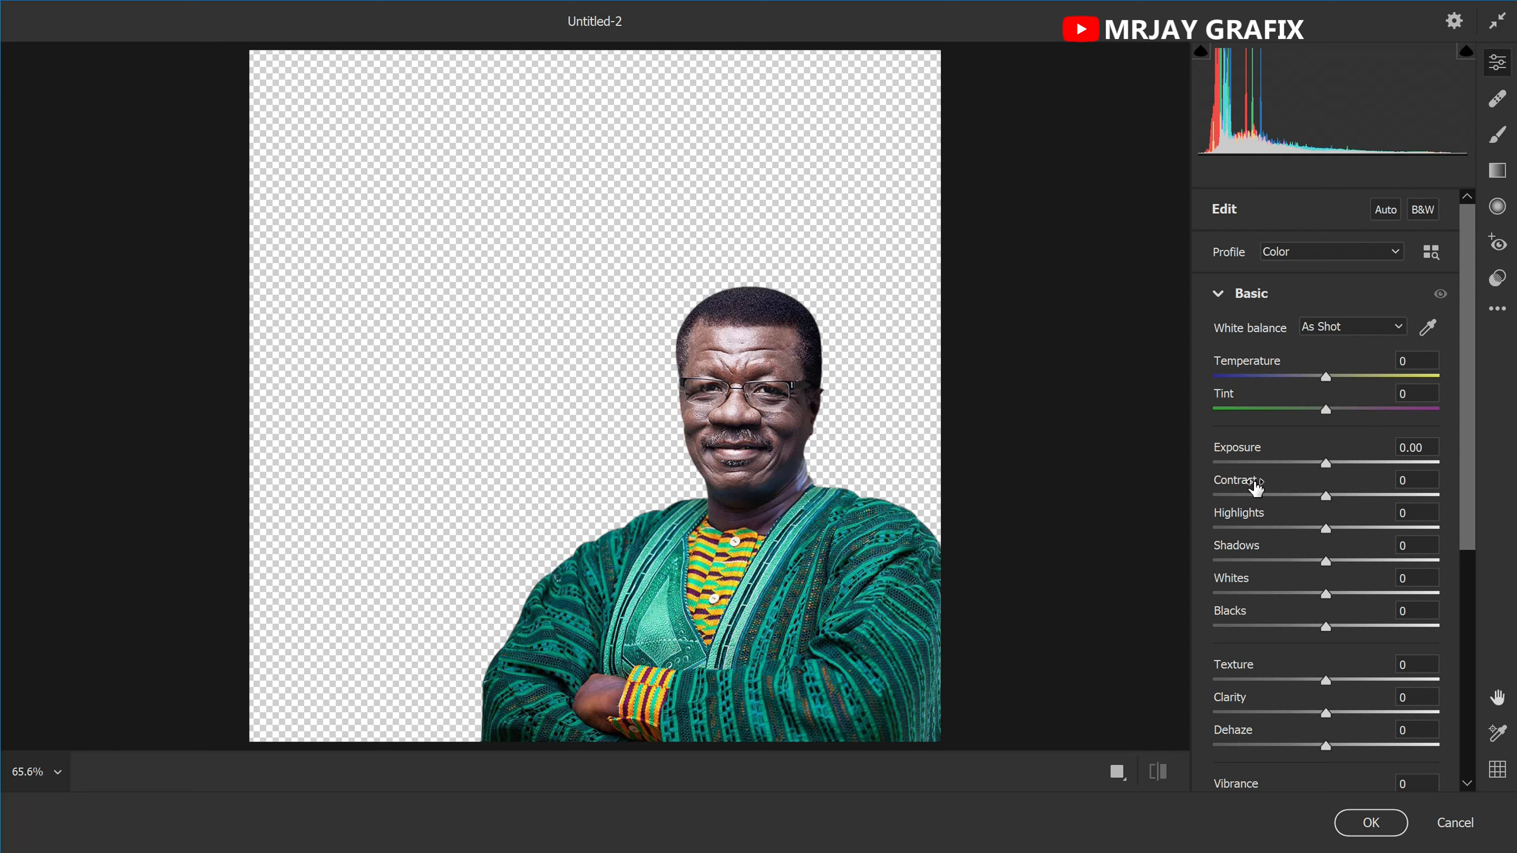
scroll(1255, 487, "down", 5)
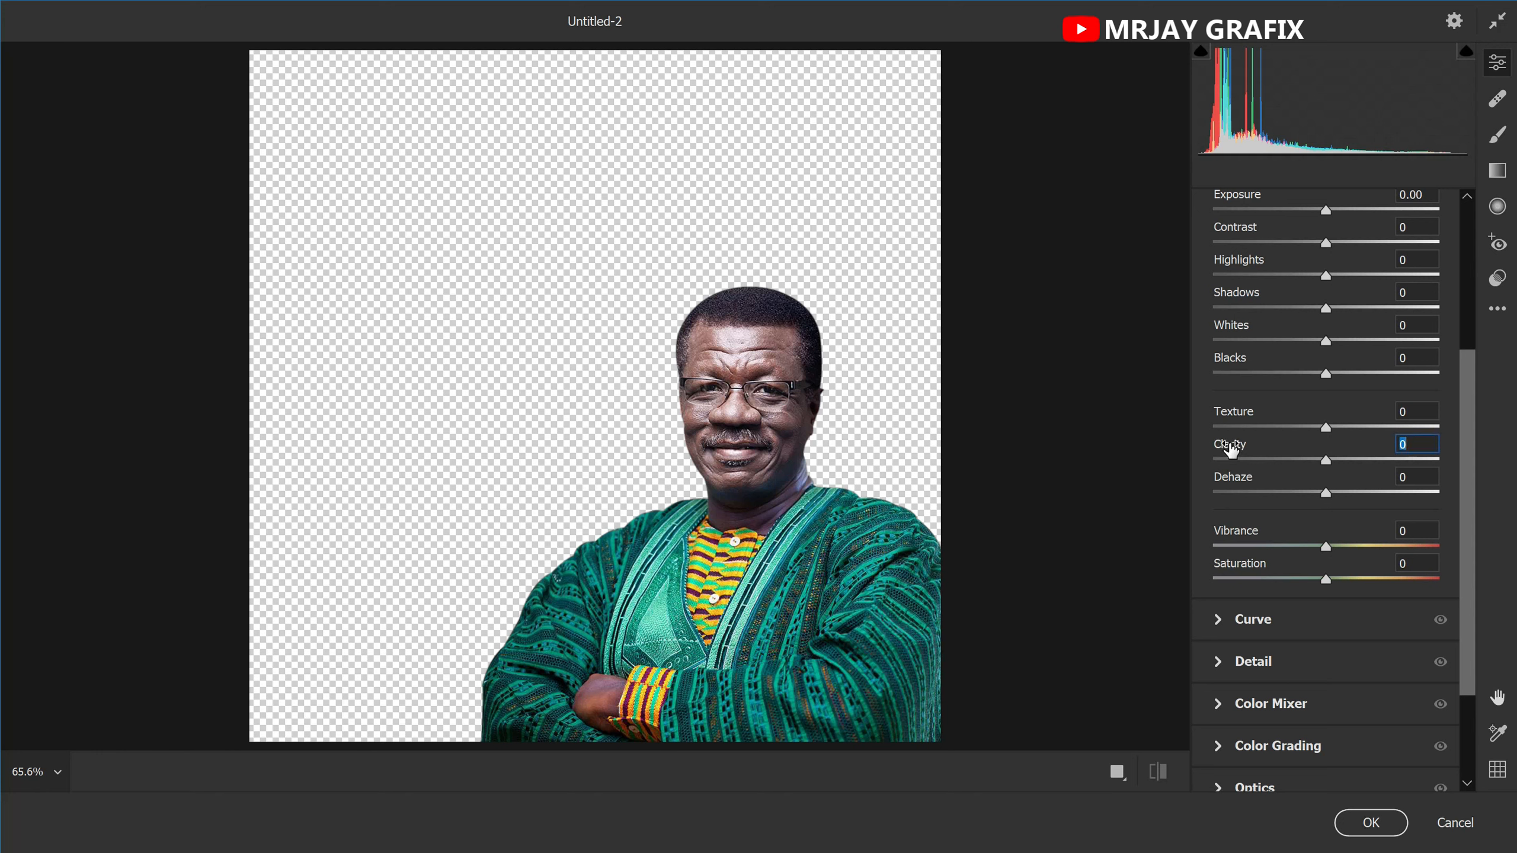
mouse_move(1230, 449)
left_mouse_down()
mouse_move(1245, 442)
mouse_move(1204, 445)
mouse_move(1178, 467)
mouse_move(1226, 448)
left_mouse_up()
mouse_move(1240, 448)
left_mouse_down()
mouse_move(1170, 468)
mouse_move(1219, 451)
left_mouse_up()
- Set Highlights to +6 and Contrast to +4, adjust the exposure, and apply the Camera Raw filter
mouse_move(1237, 259)
left_mouse_down()
mouse_move(1268, 261)
mouse_move(1241, 274)
mouse_move(1233, 228)
mouse_move(1205, 241)
mouse_move(1251, 238)
mouse_move(1238, 247)
left_mouse_up()
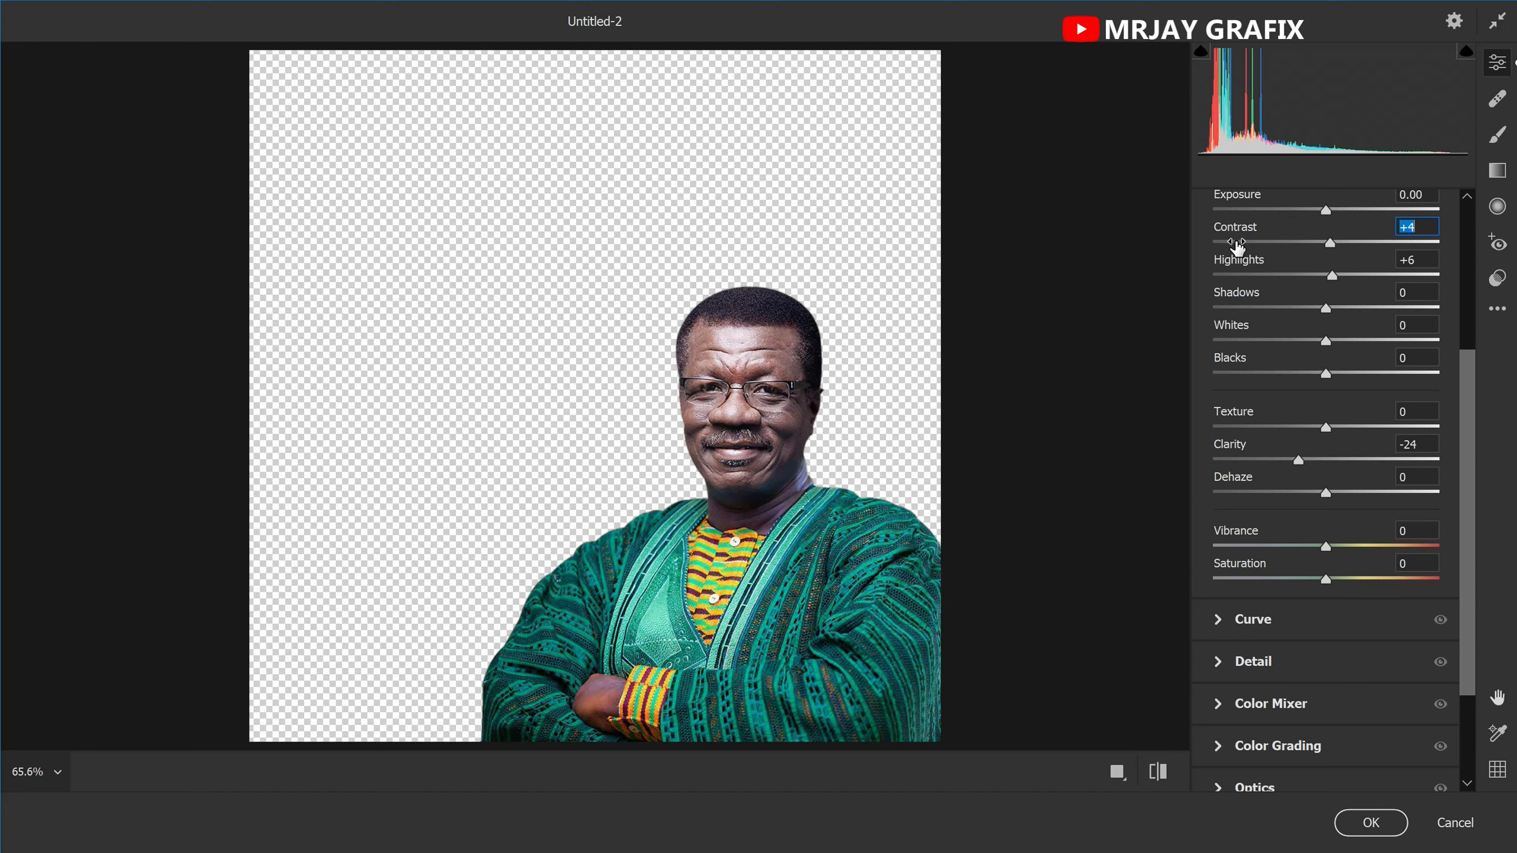
left_click(1250, 196)
left_click_drag(1251, 200, 1242, 211)
left_click(1371, 823)
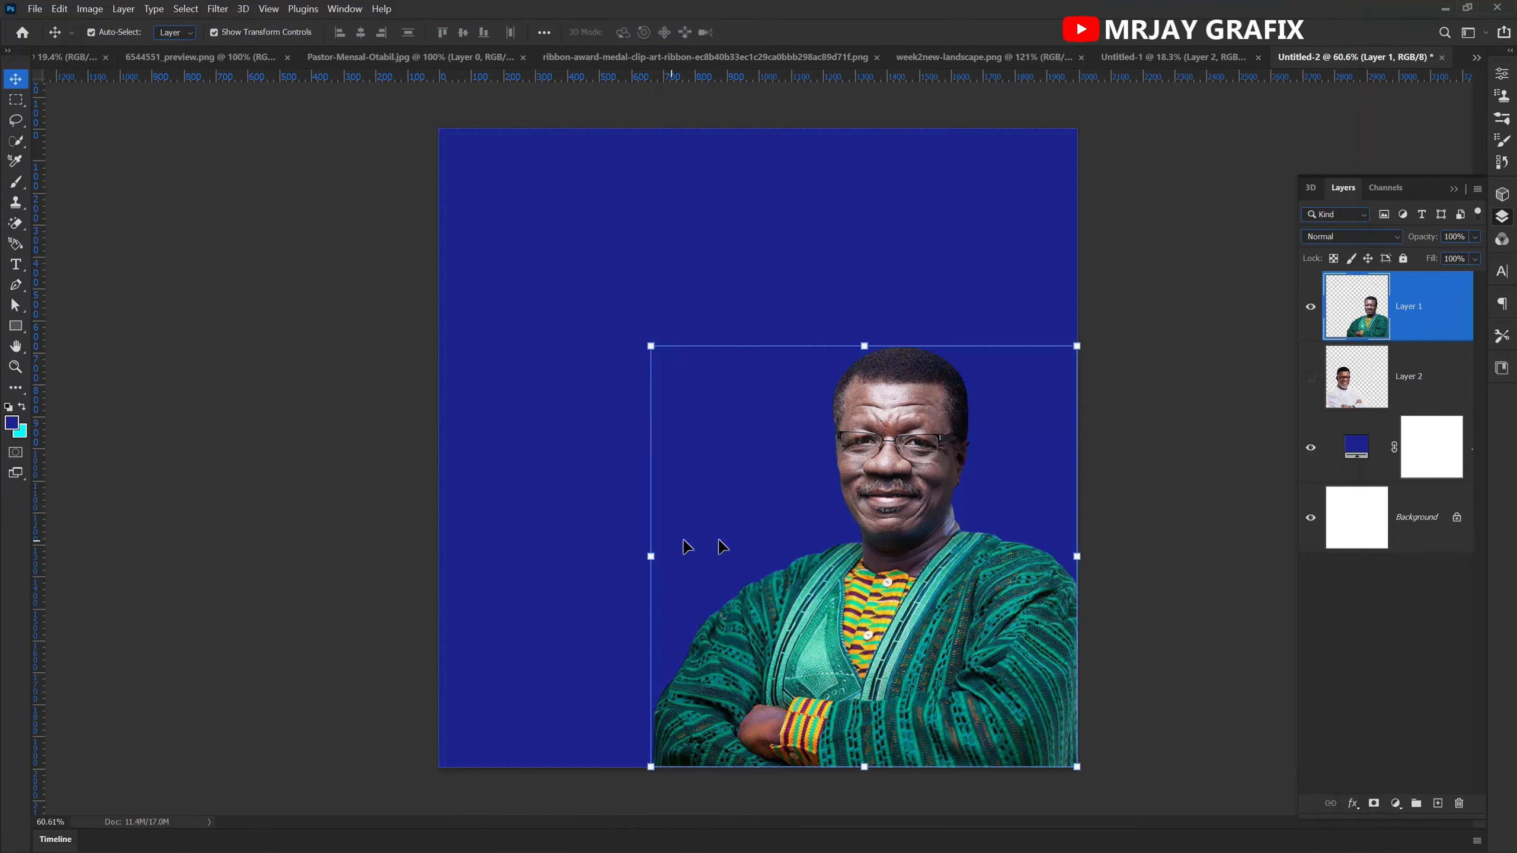
- Inspect the retouched green-robe portrait up close against the blue background
left_click(192, 515)
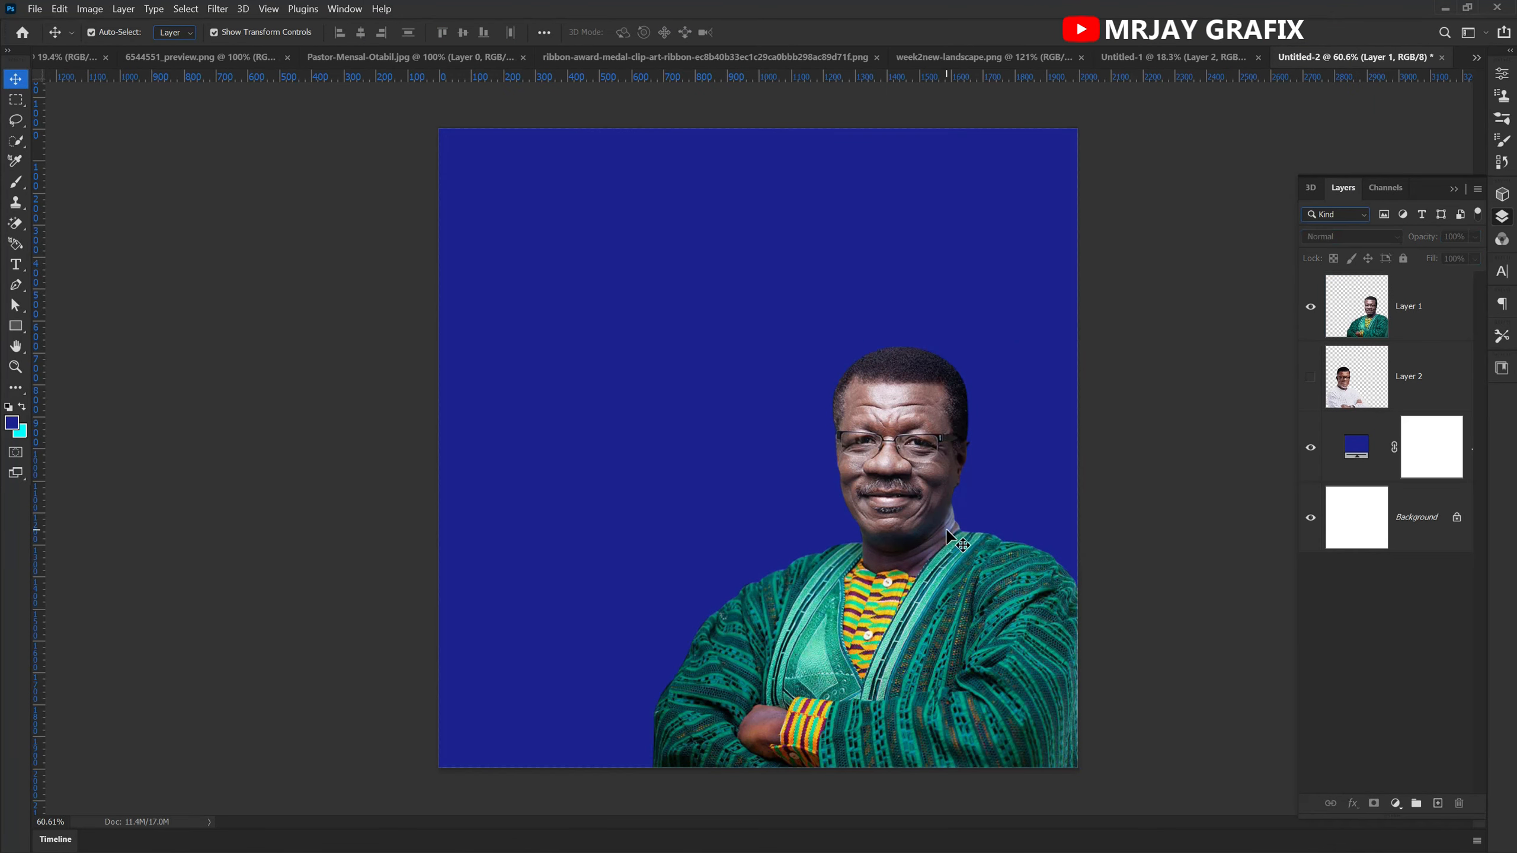
left_click(896, 502)
scroll(870, 498, "up", 1)
scroll(894, 485, "up", 4)
scroll(894, 485, "down", 5)
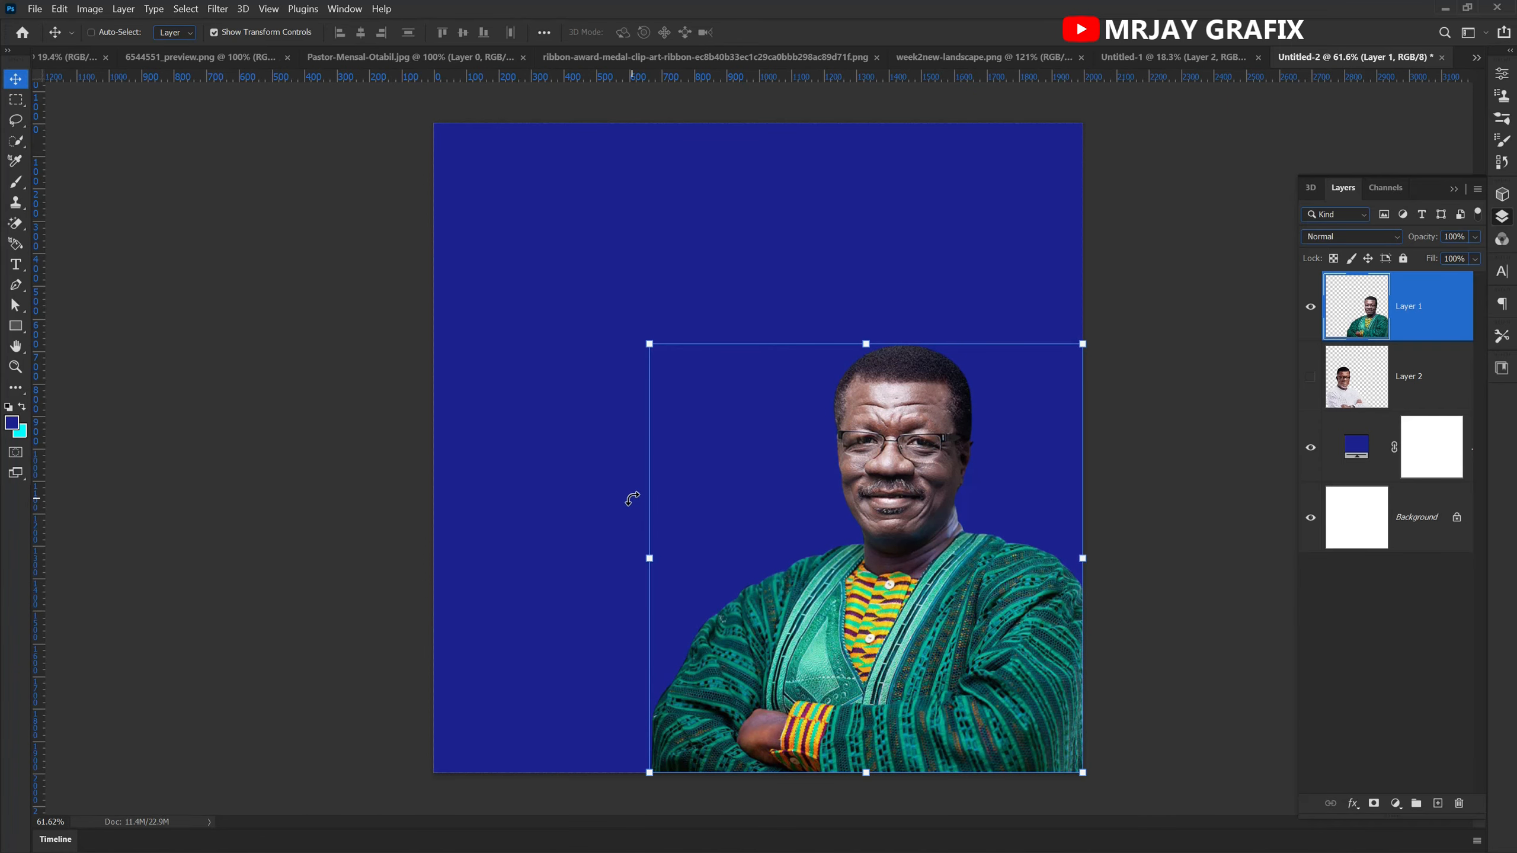
left_click(308, 428)
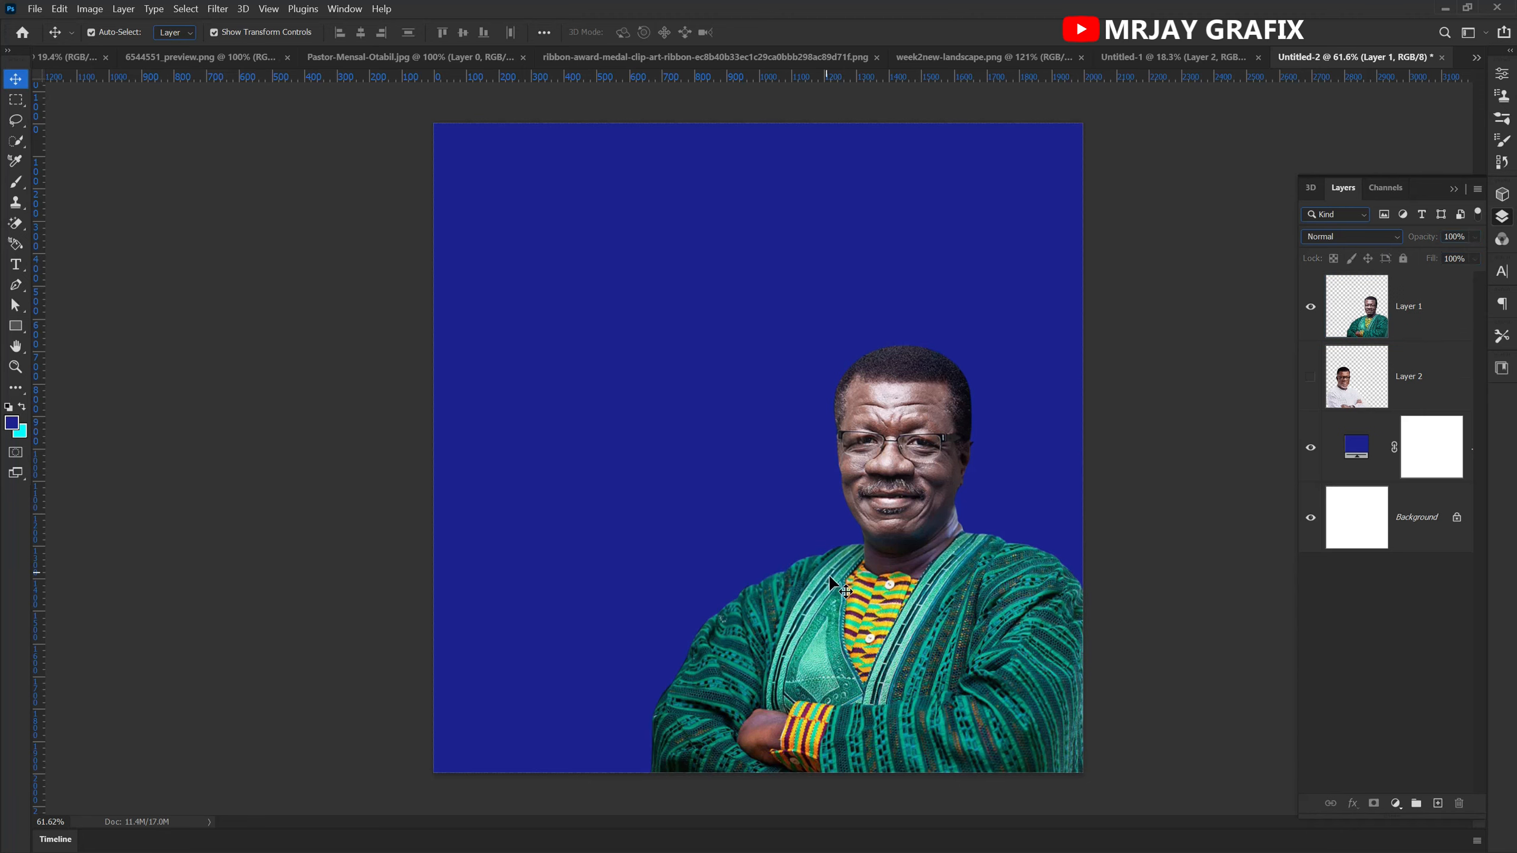
- Look through the other open documents for graphics and textures that could suit the flyer background
left_click(1006, 58)
left_click_drag(1221, 63, 934, 274)
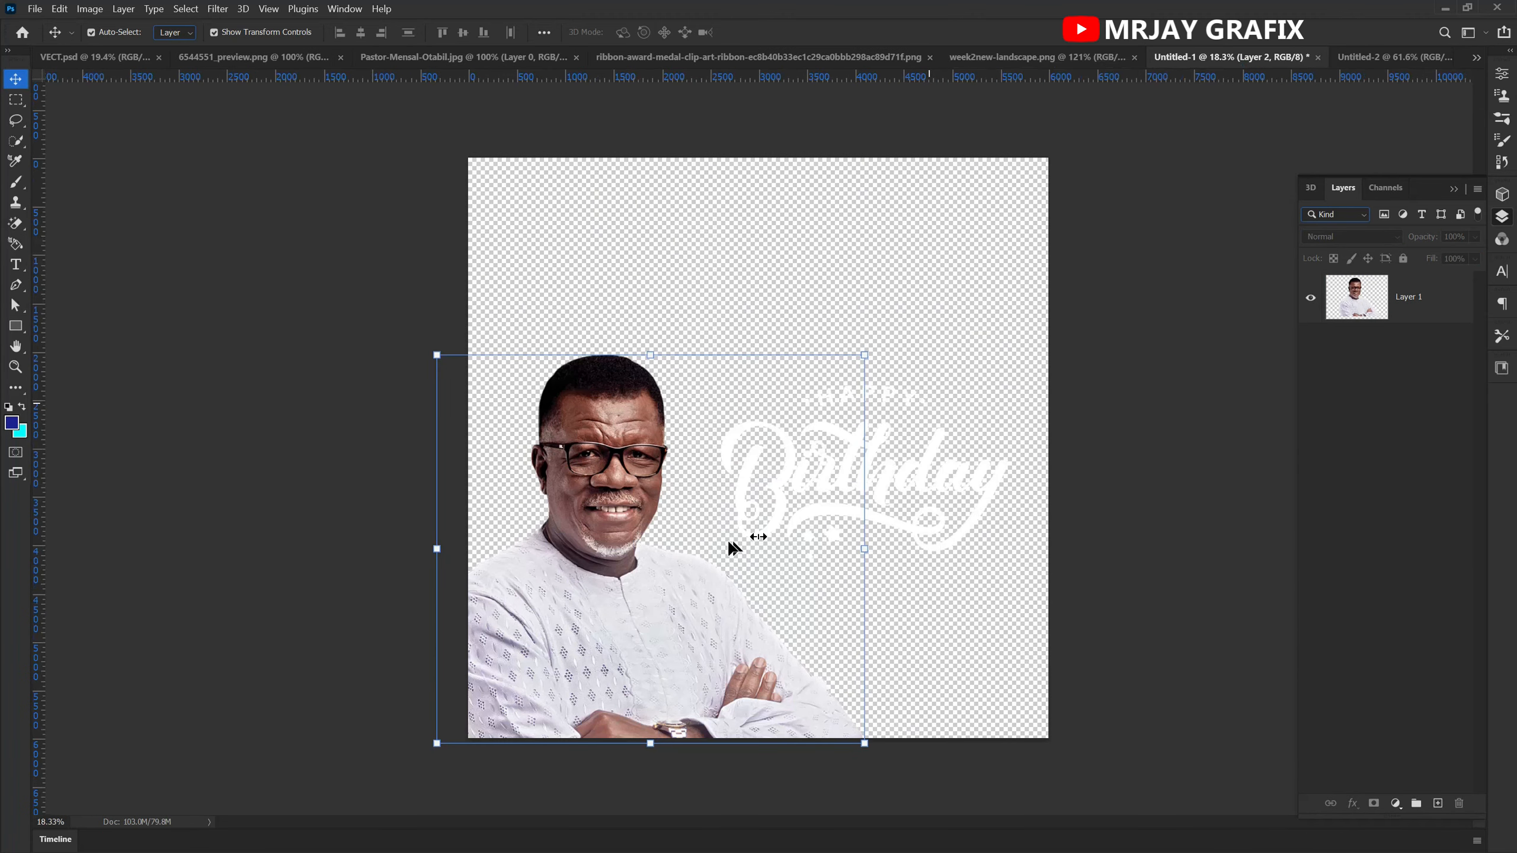
left_click(1391, 57)
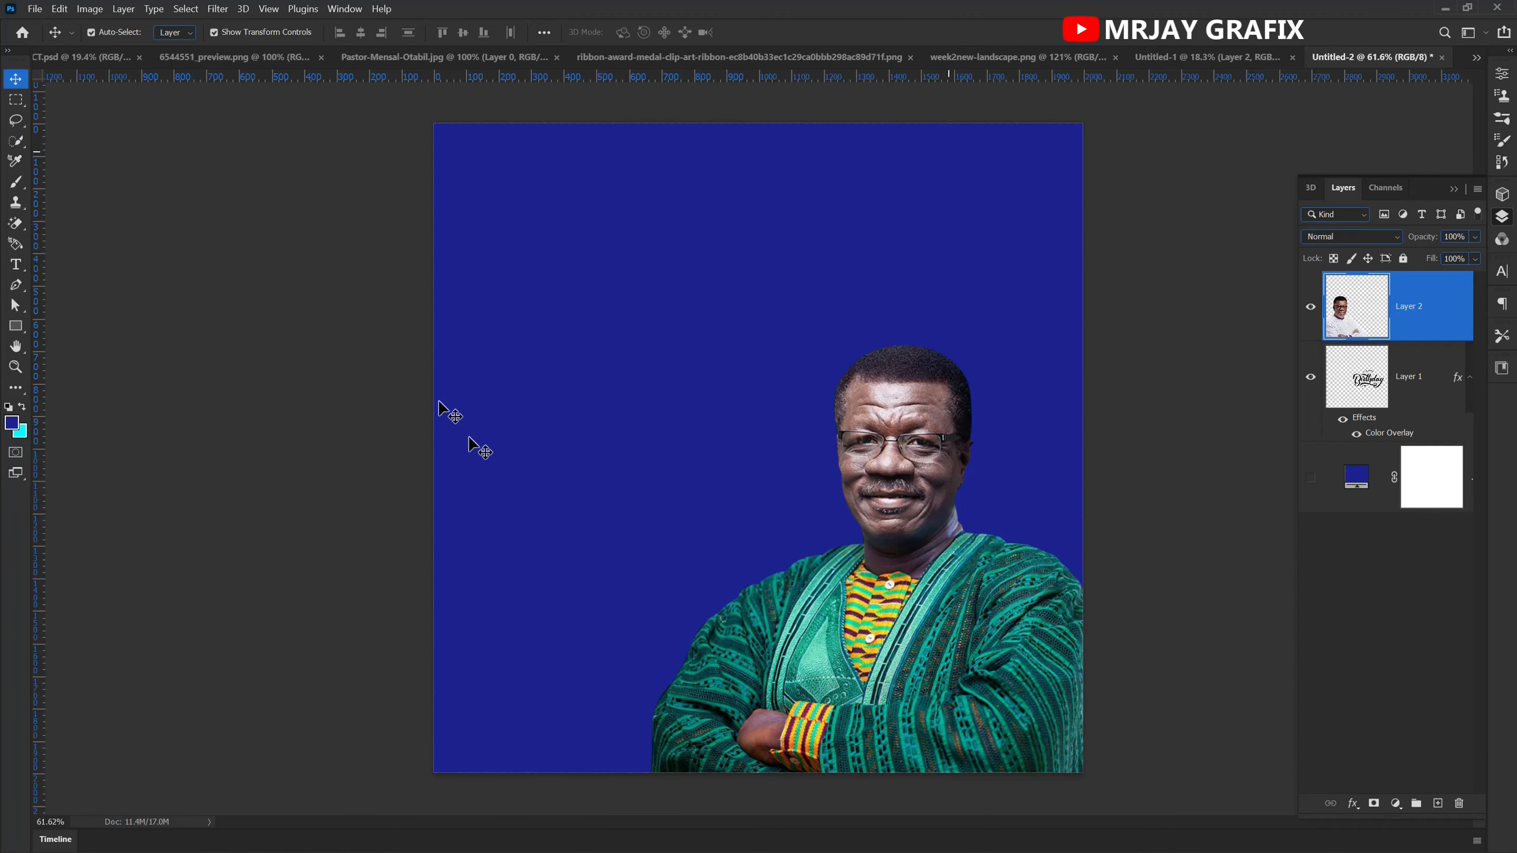
left_click(233, 57)
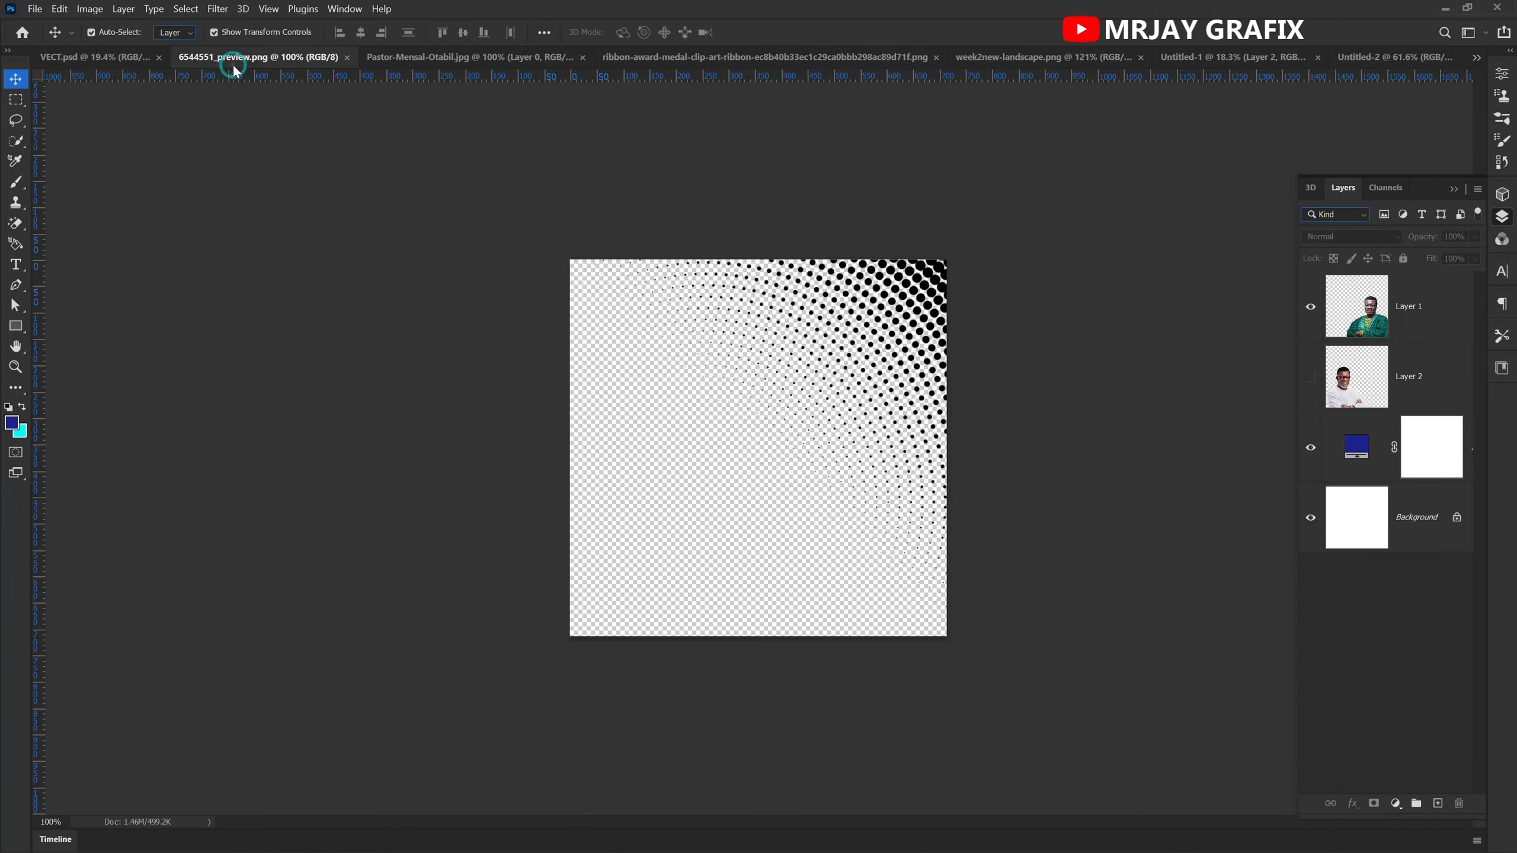
left_click(63, 57)
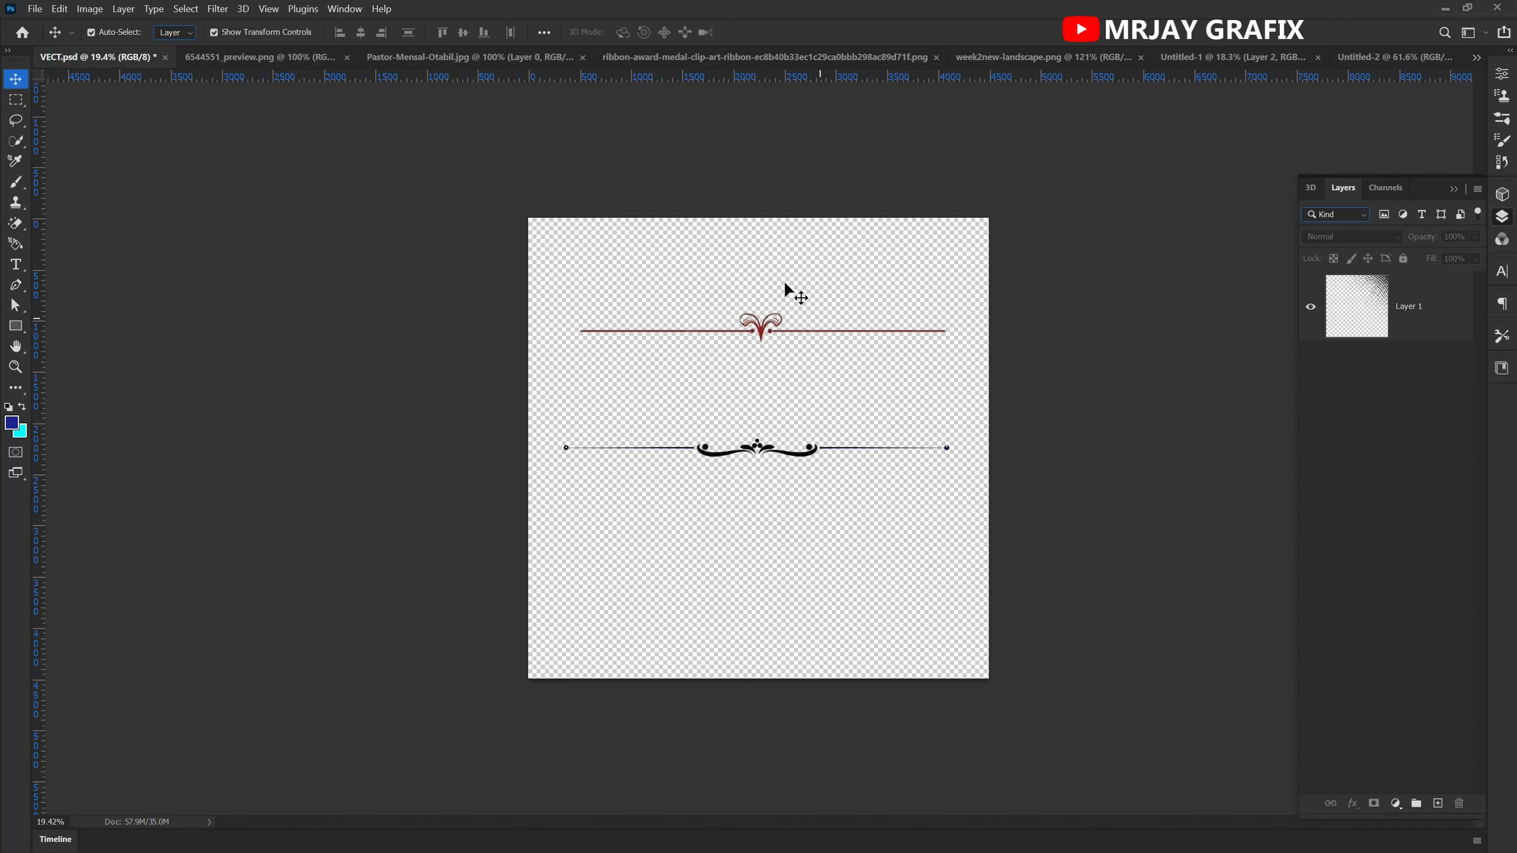
left_click(740, 58)
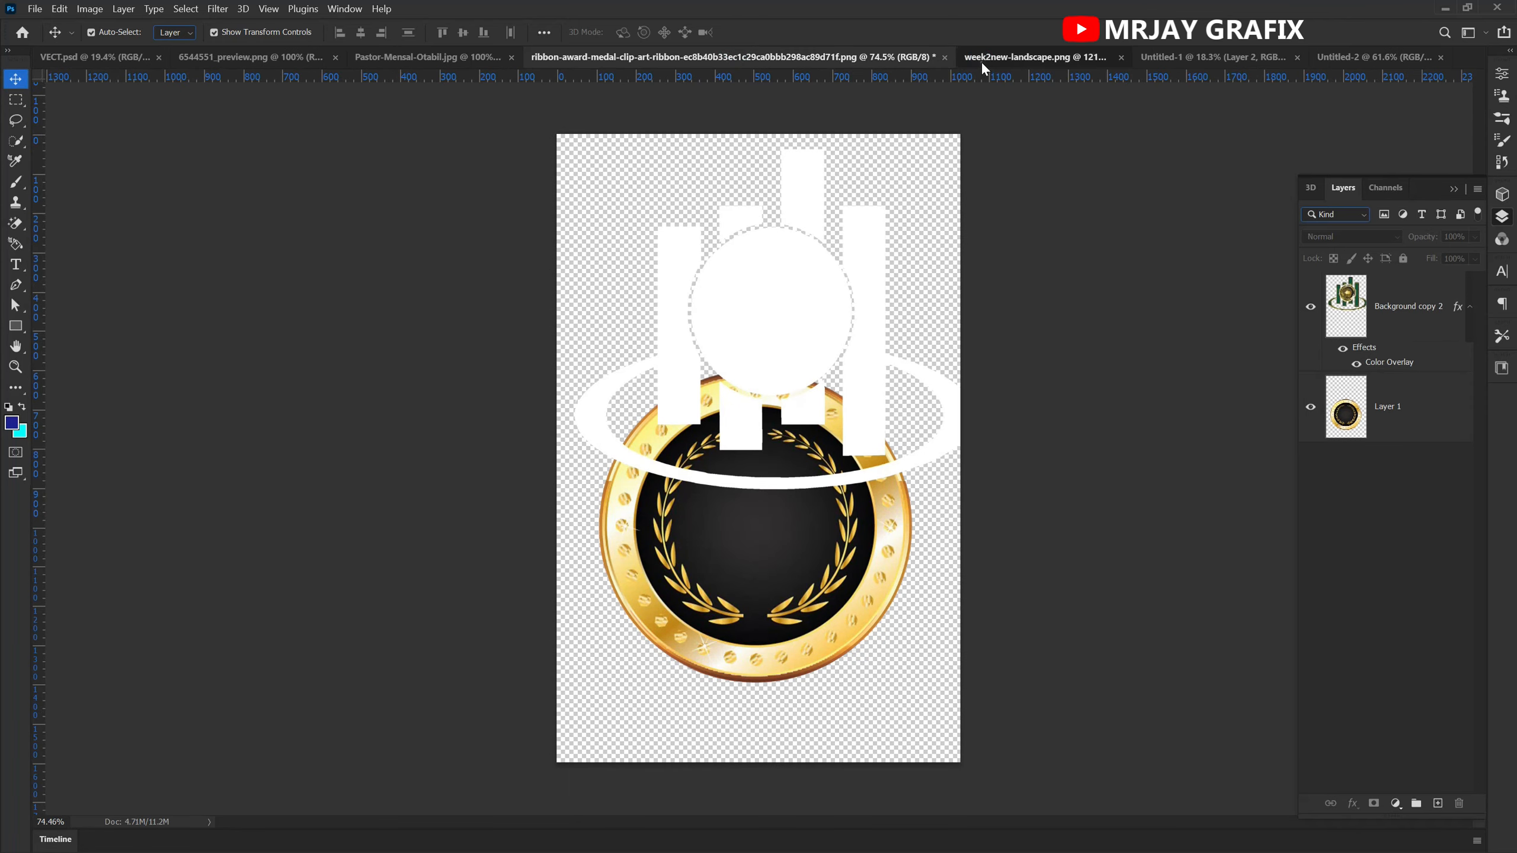
left_click(983, 59)
left_click(1202, 57)
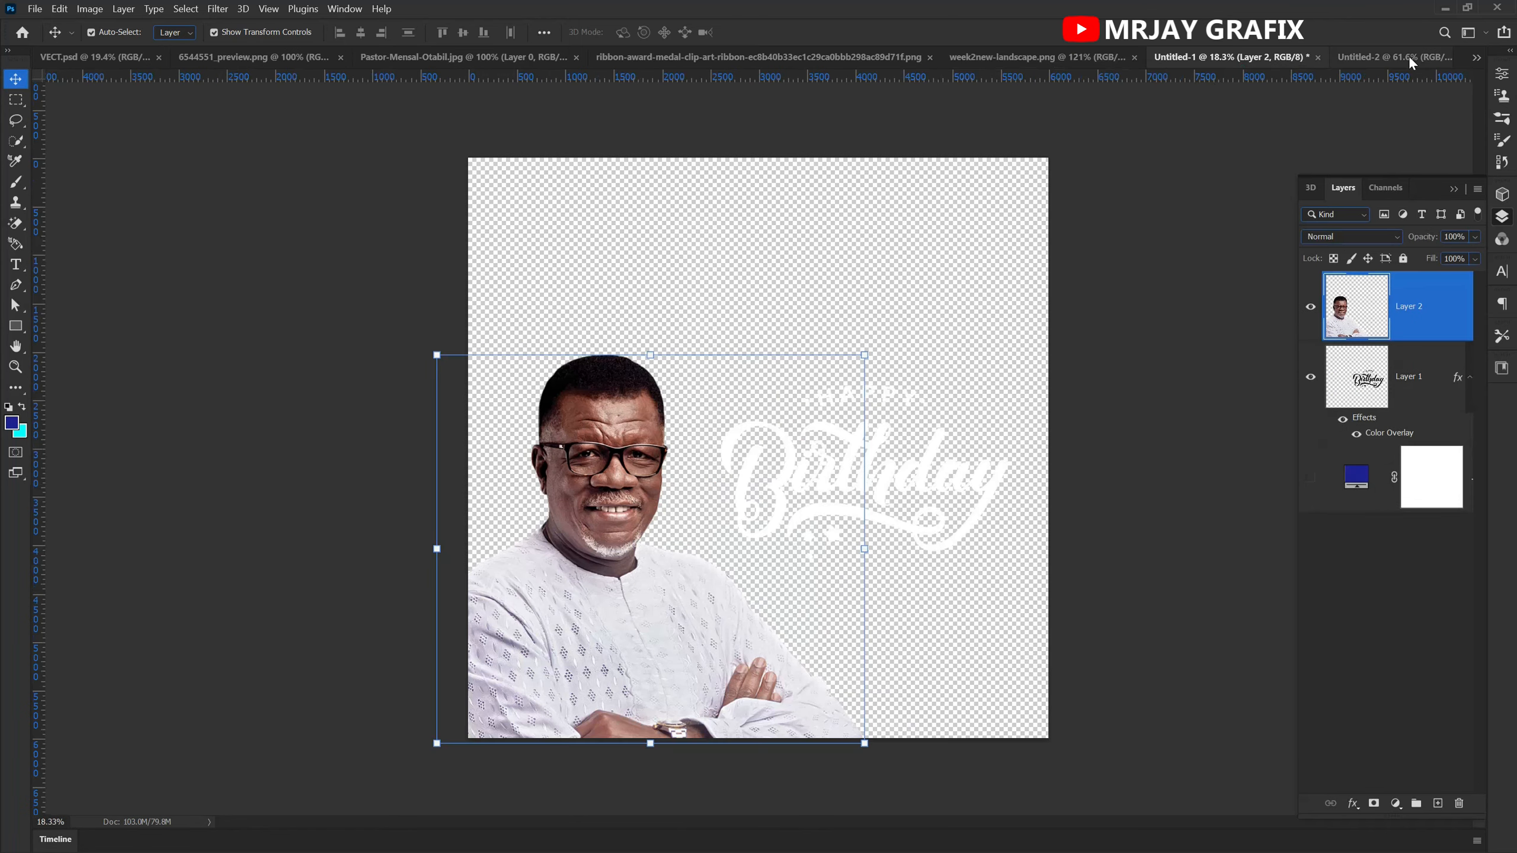
left_click(1408, 57)
left_click(357, 58)
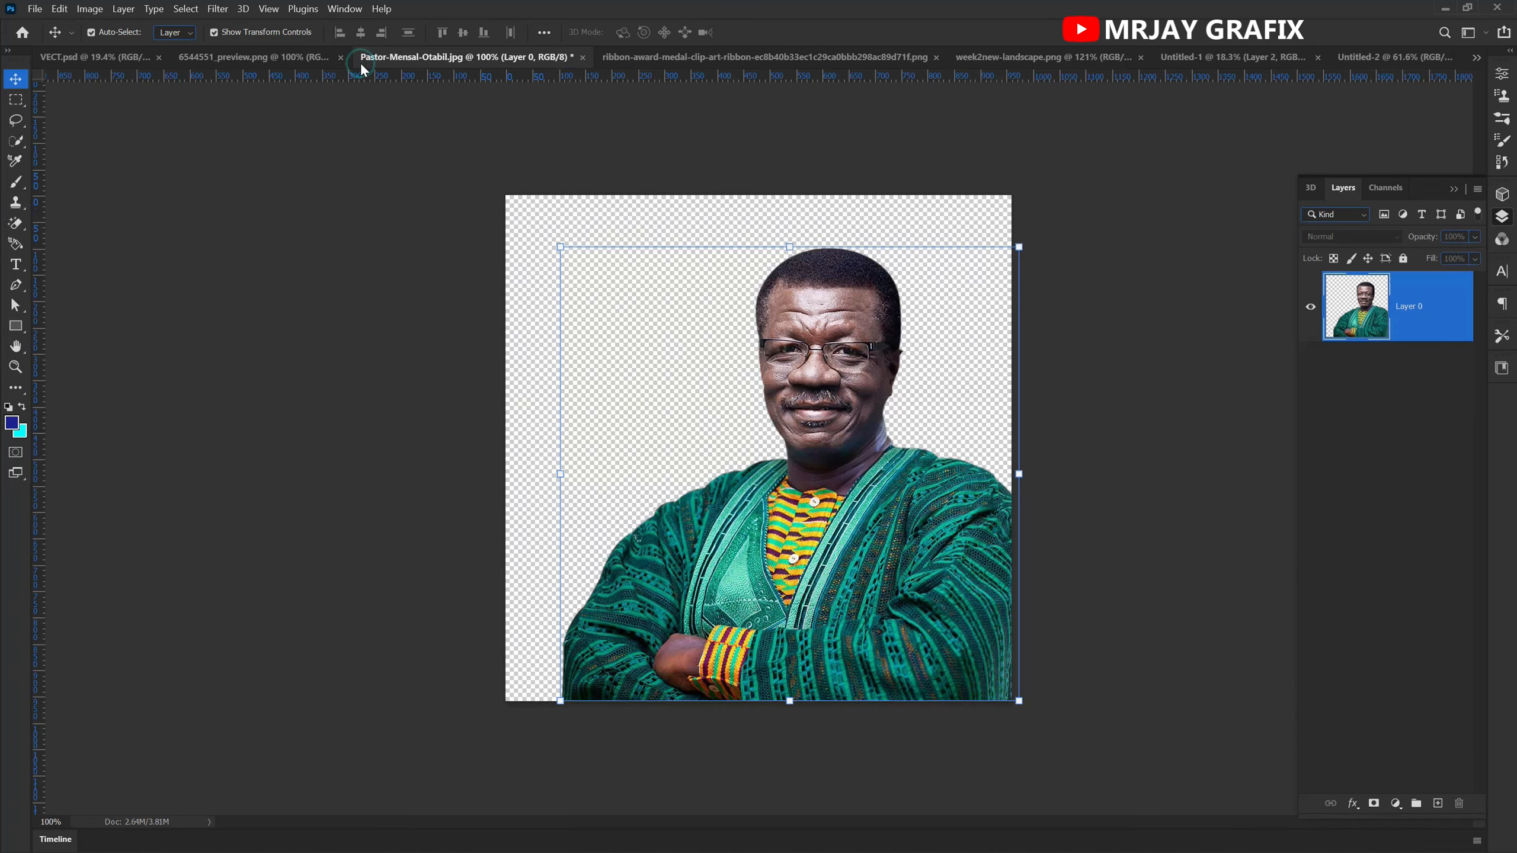
- Open the beige floral pattern JPG from the recent files and copy it onto the flyer canvas
left_click(21, 34)
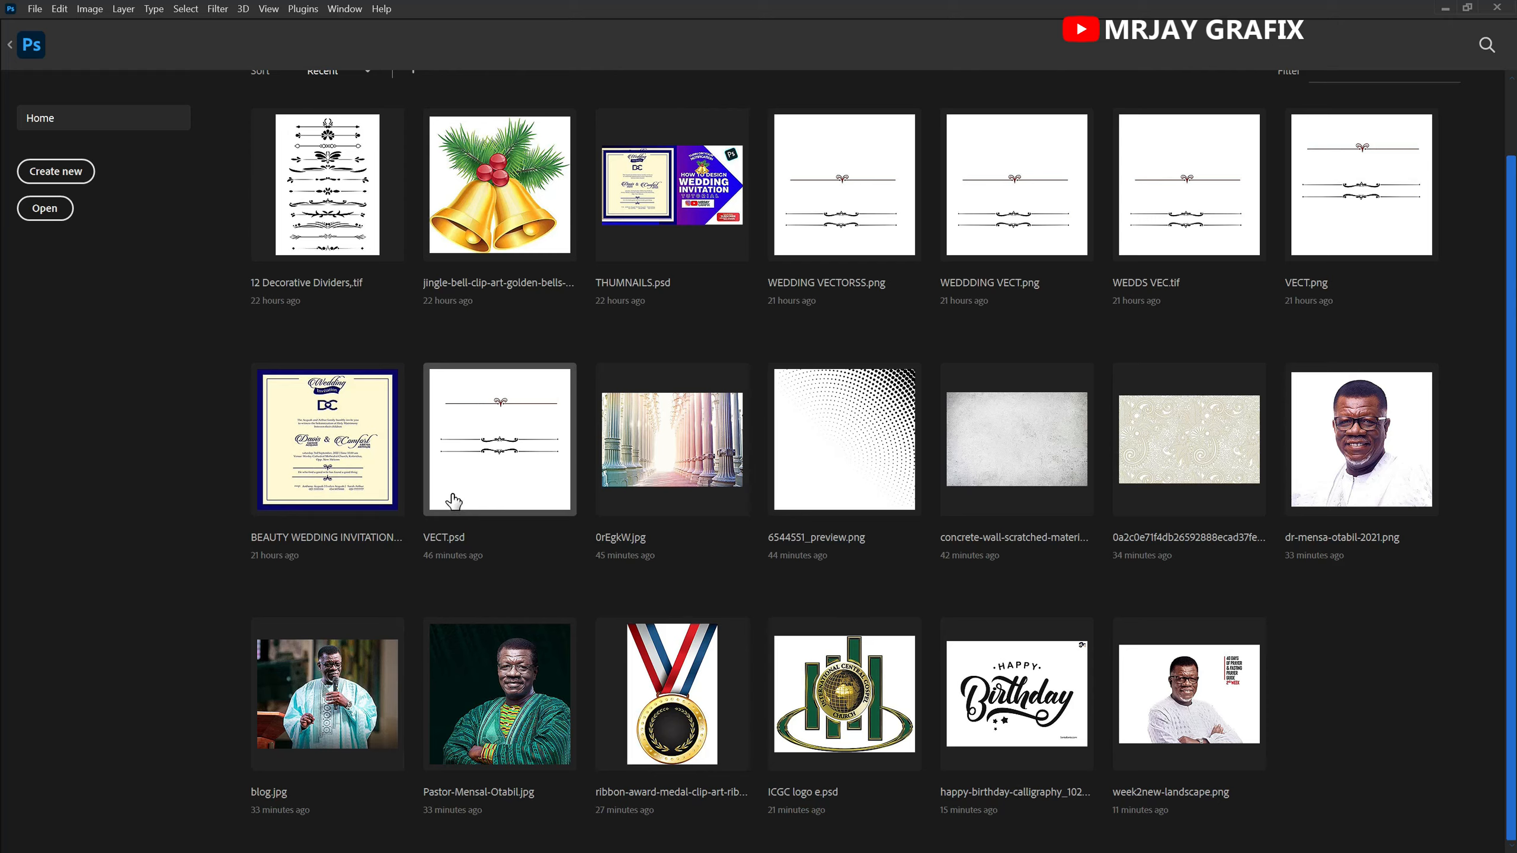
key("Escape")
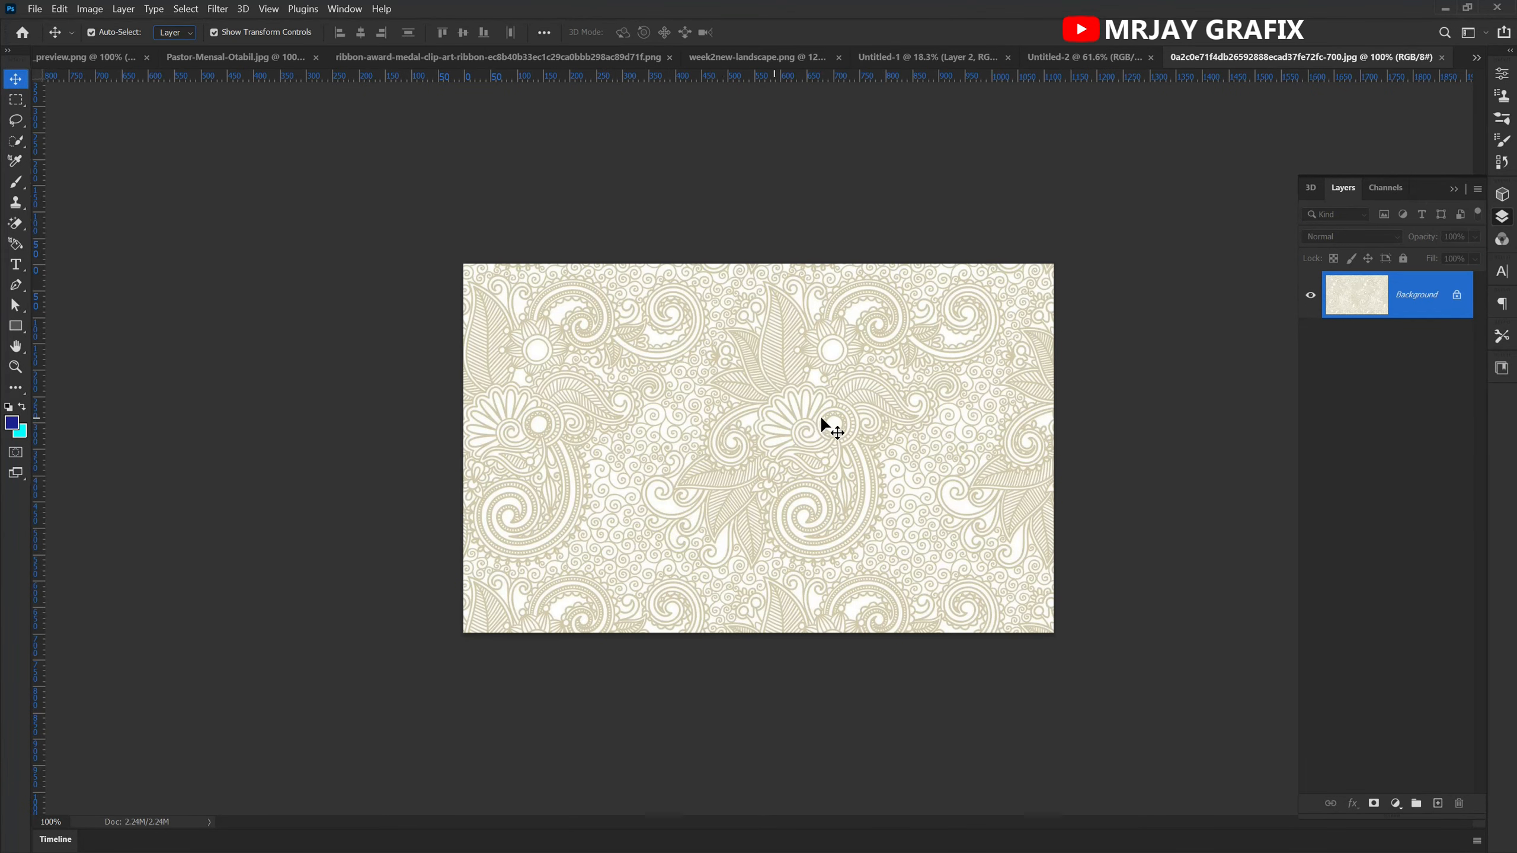
scroll(820, 415, "up", 4)
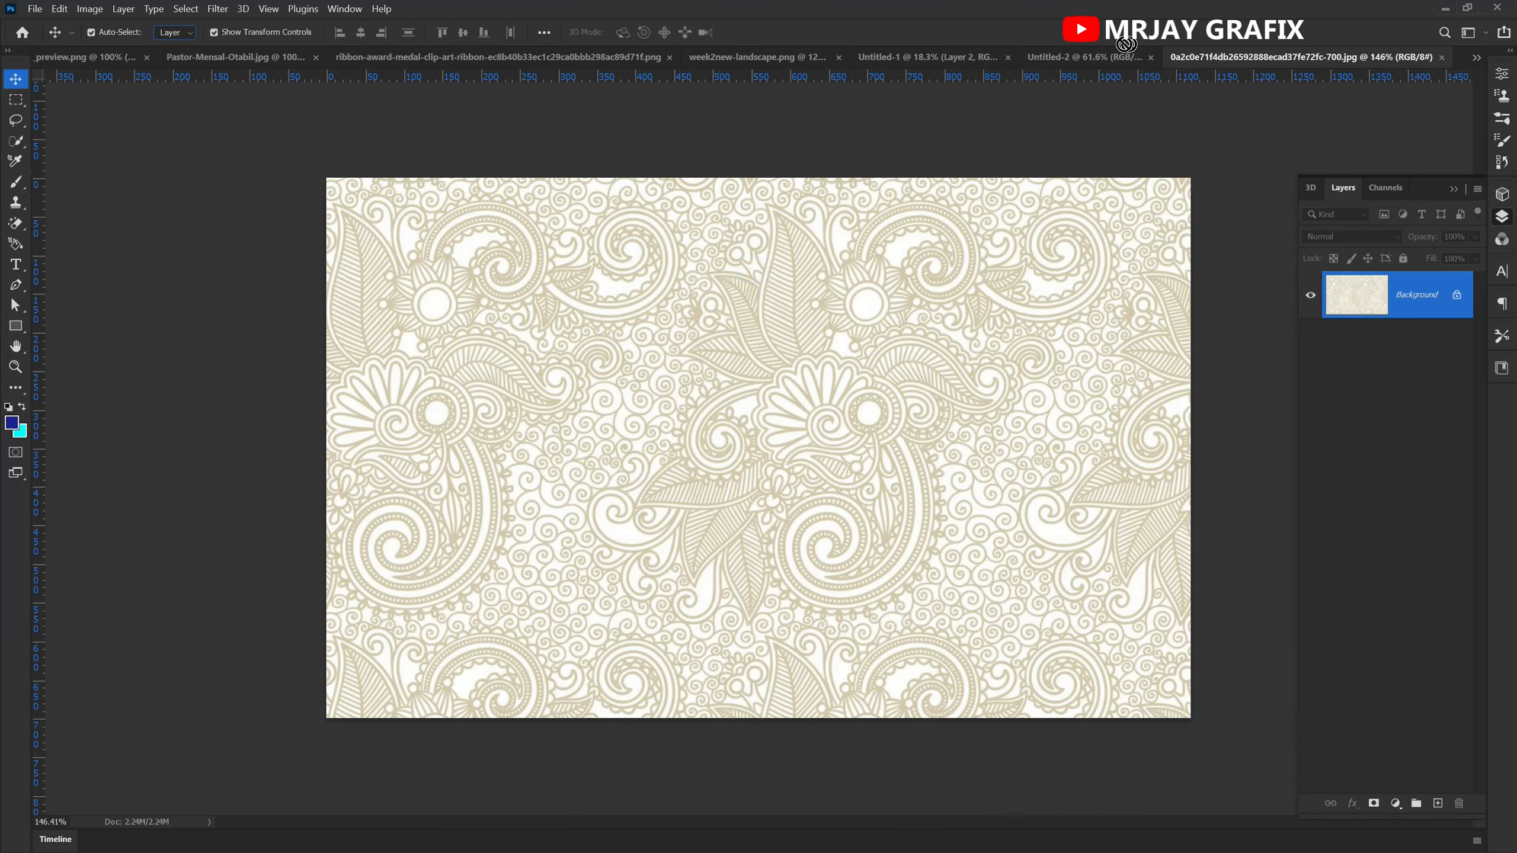
left_click(1113, 57)
left_click_drag(1050, 142, 704, 420)
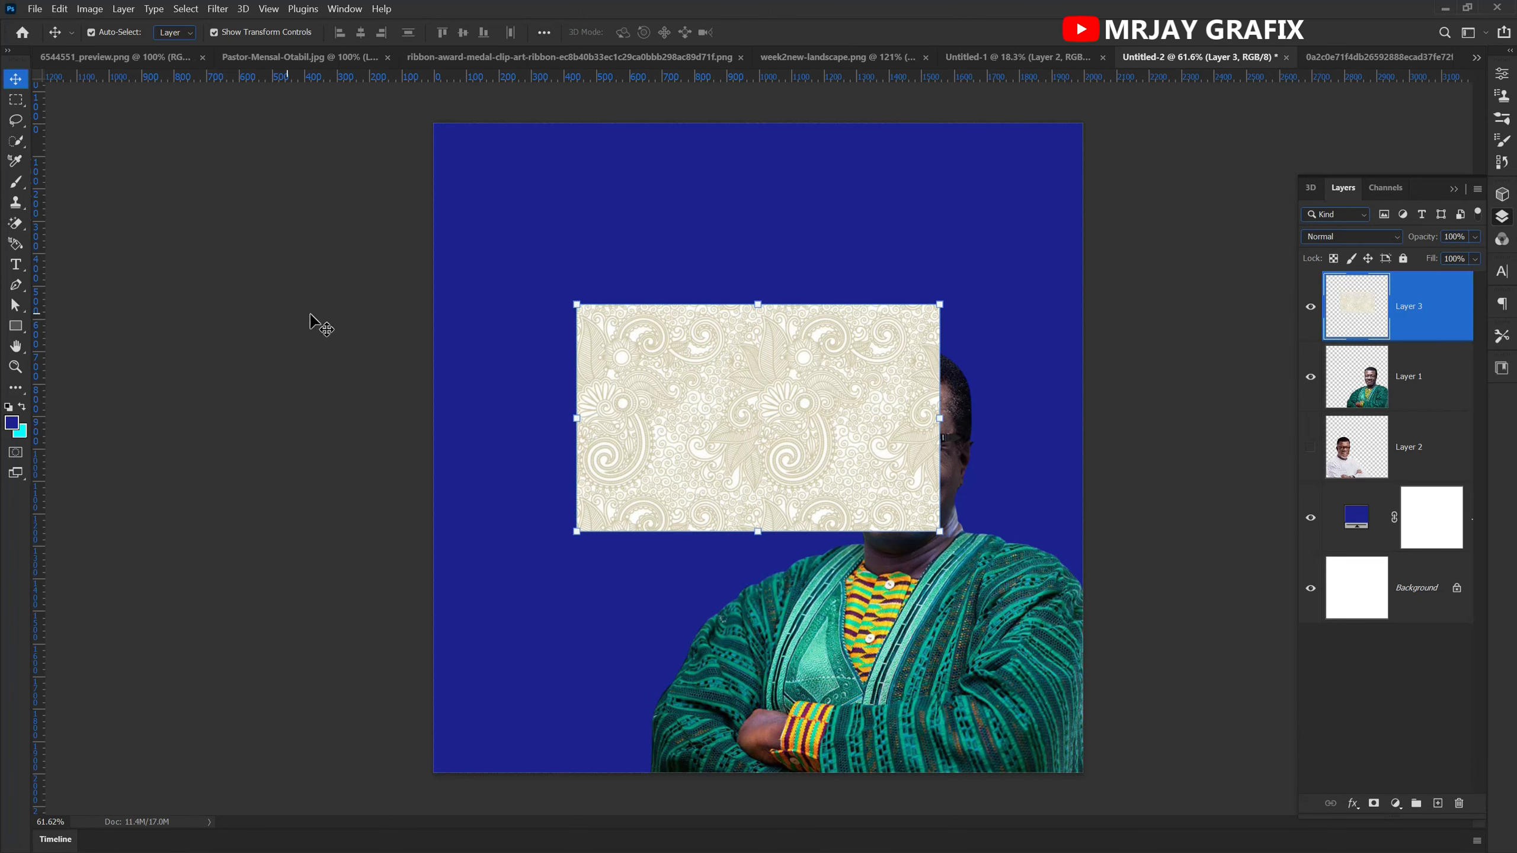
- Save the flyer on the computer as "PS. MENSA OTABIL BIRTHDAY FLYER" in Photoshop format, in Desktop > TUTORIALS WORKS > PSD
key("ctrl+s")
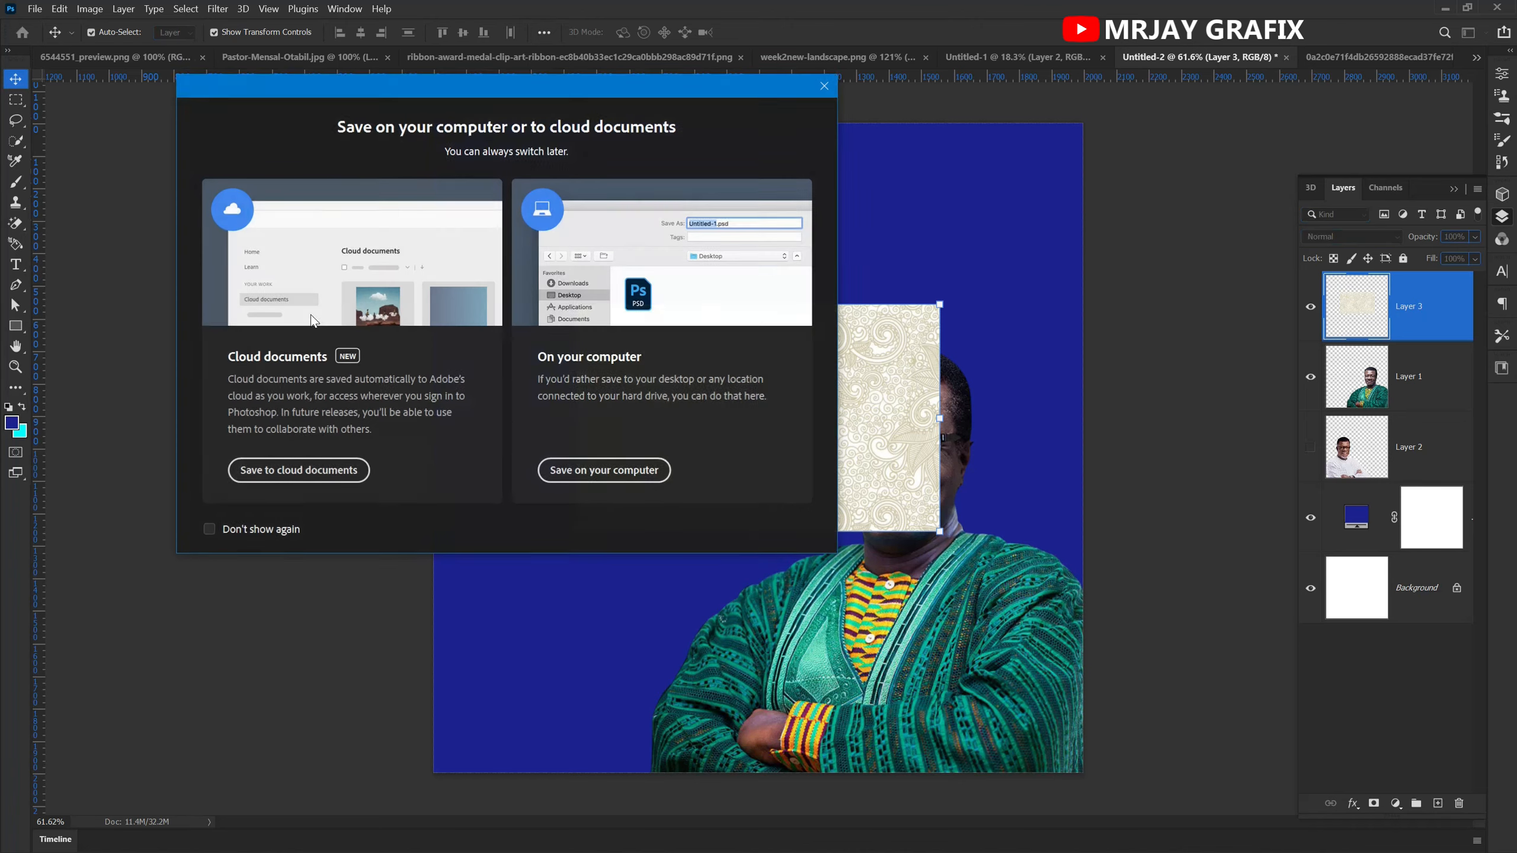
left_click(626, 480)
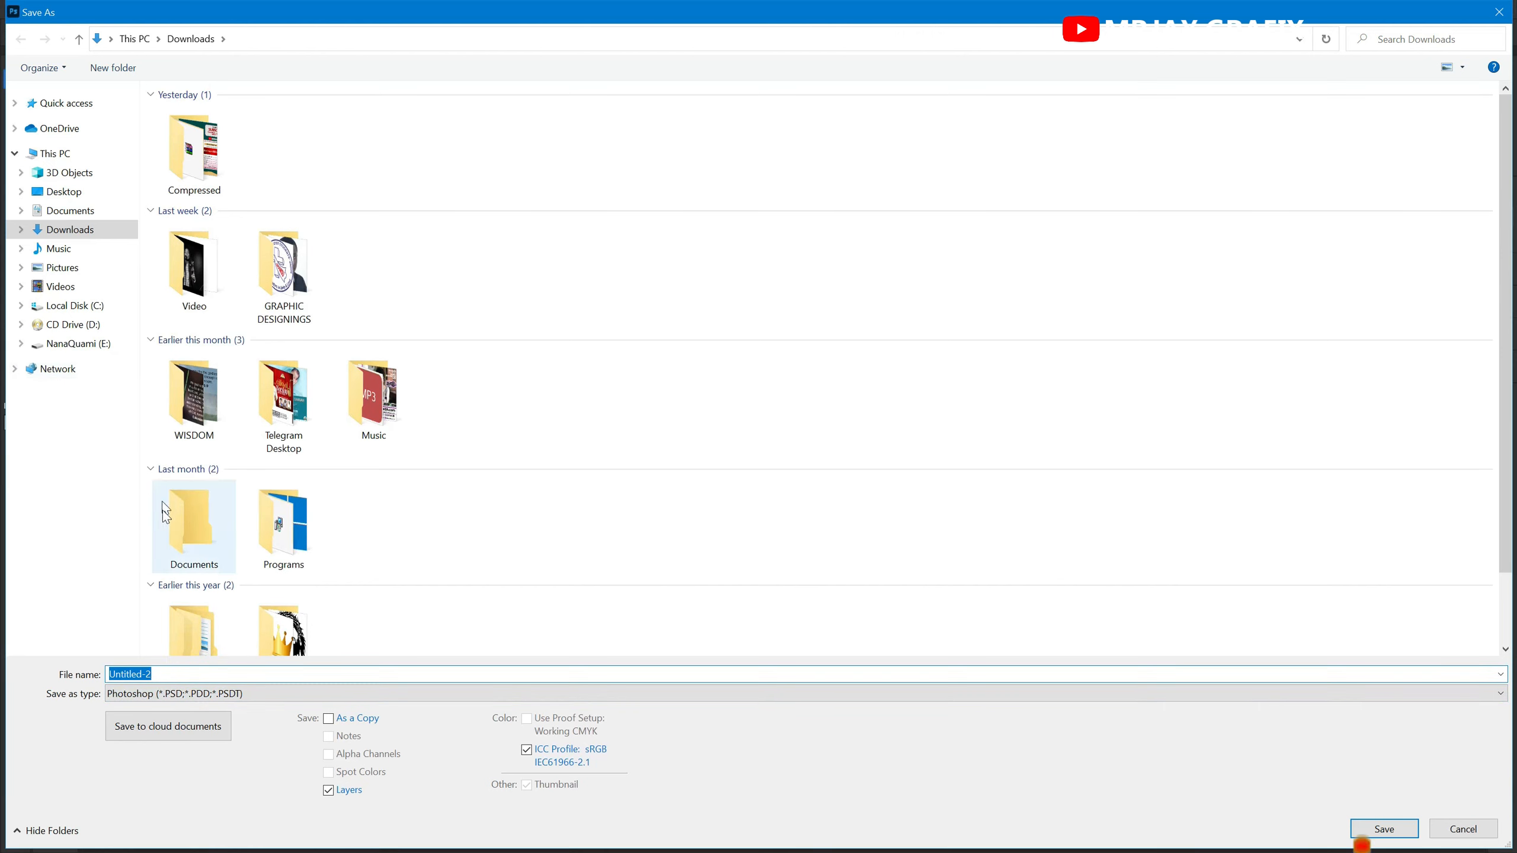
type("p")
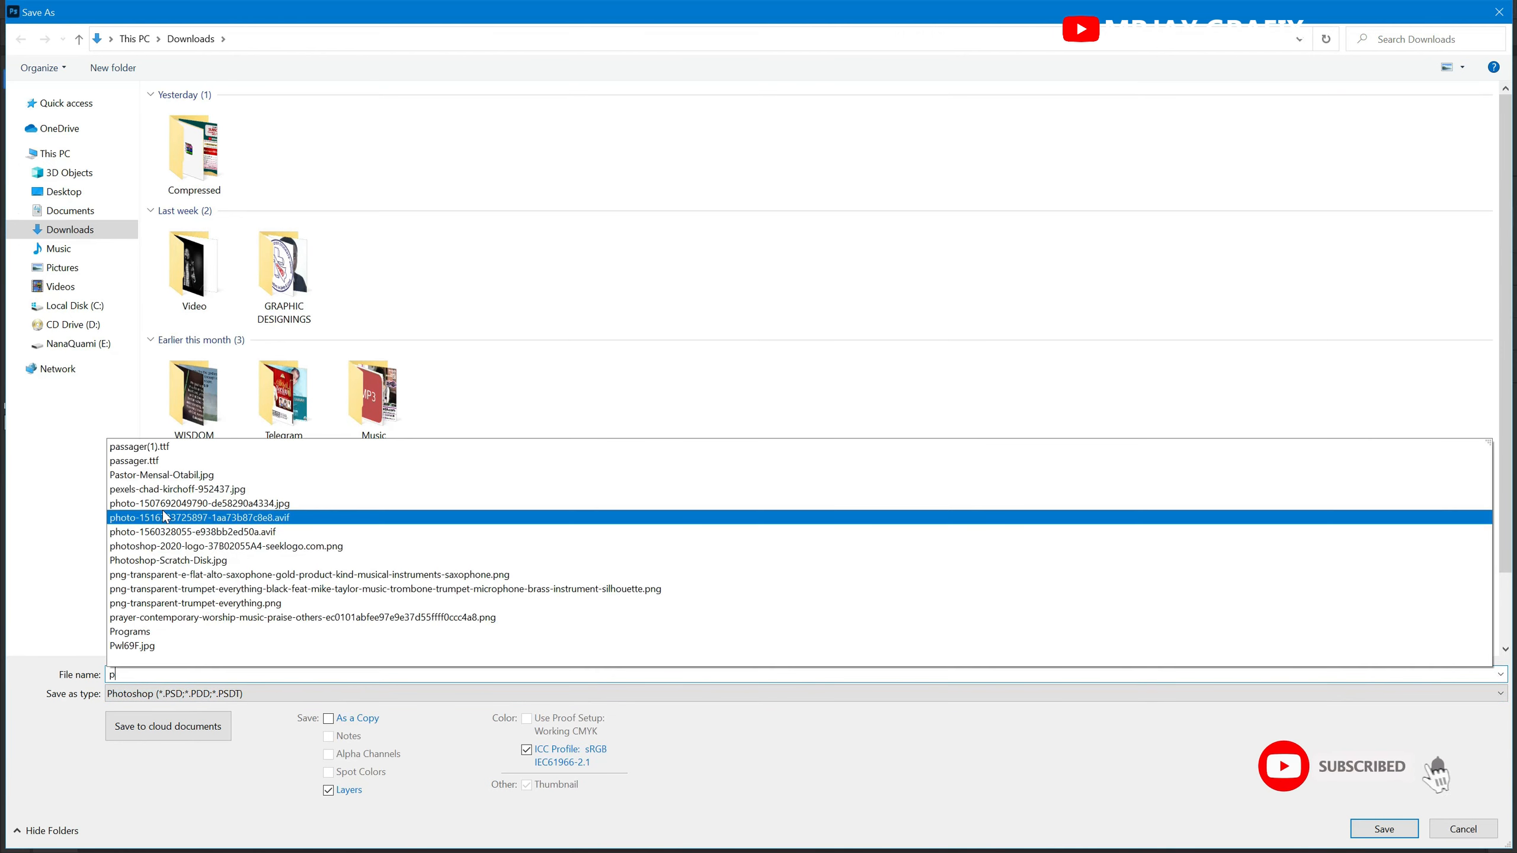
key("BackSpace")
type("PS. ")
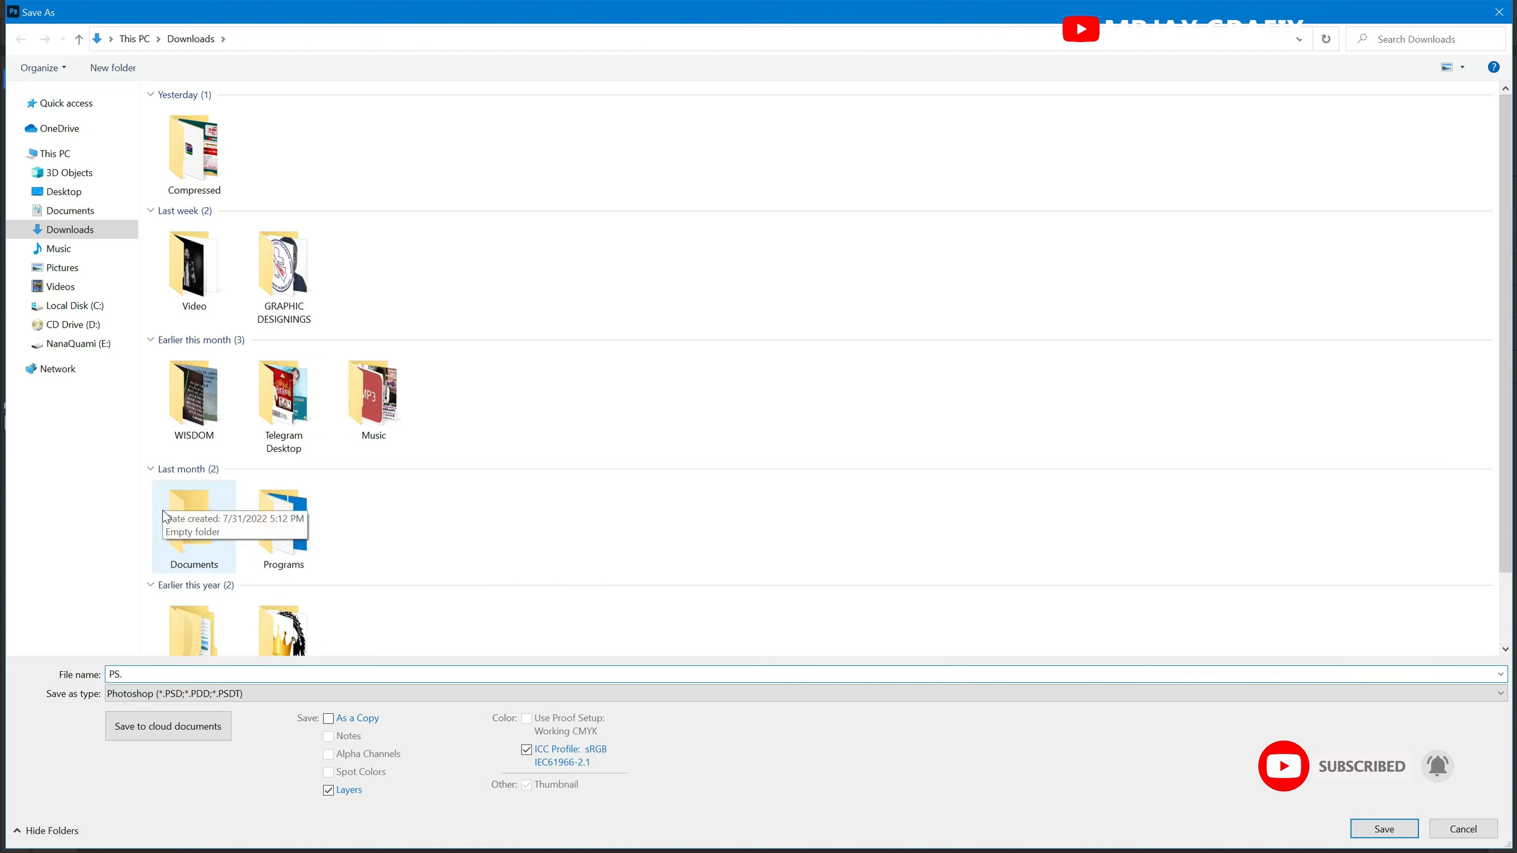
type("MENSA OTABIL BIRTHDAY FLYER")
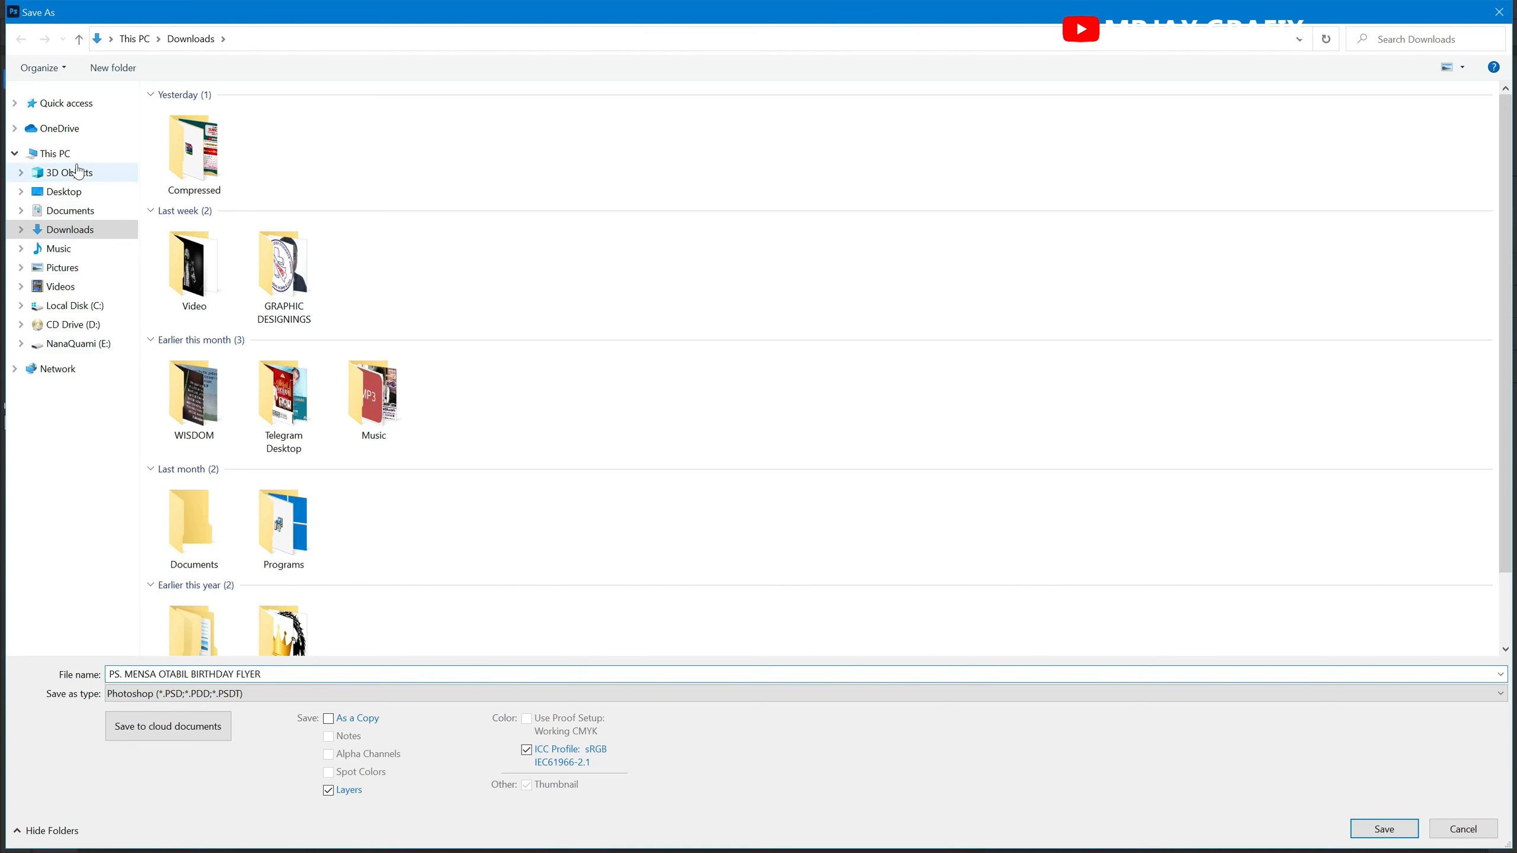
left_click(64, 191)
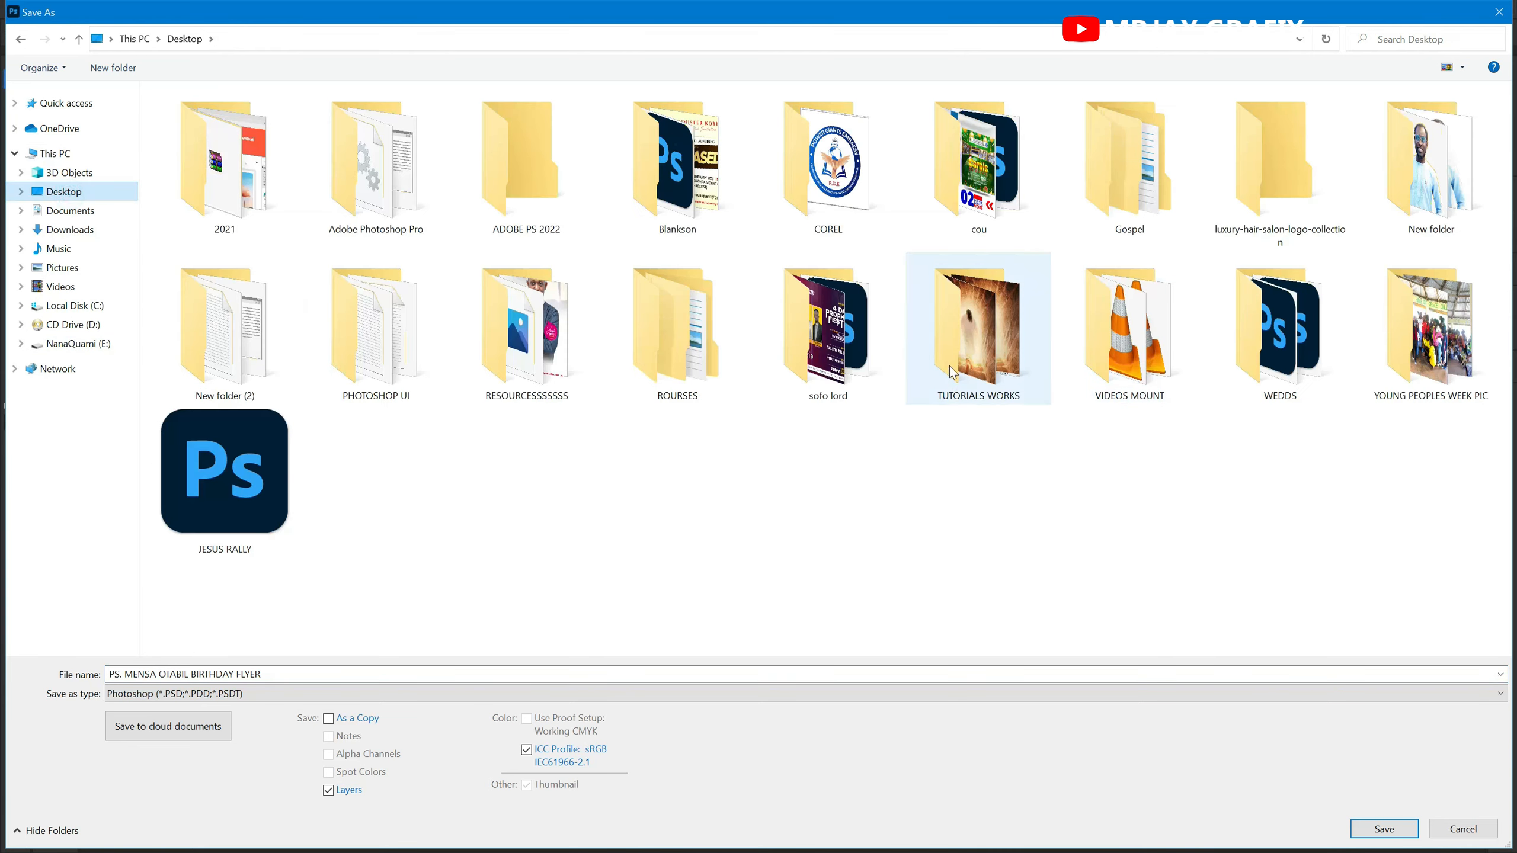
double_click(951, 353)
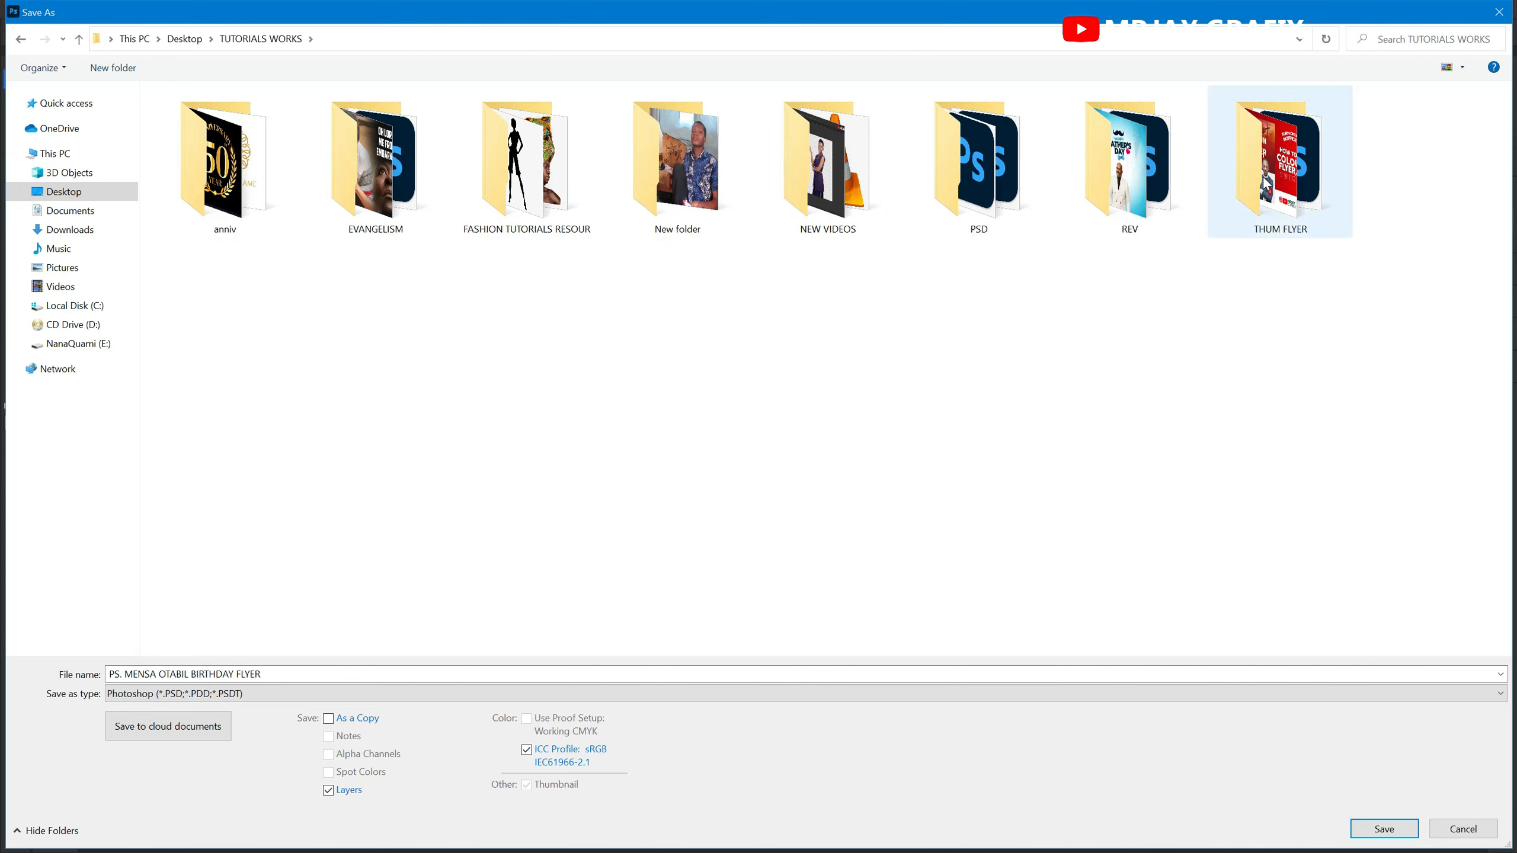
left_click(957, 180)
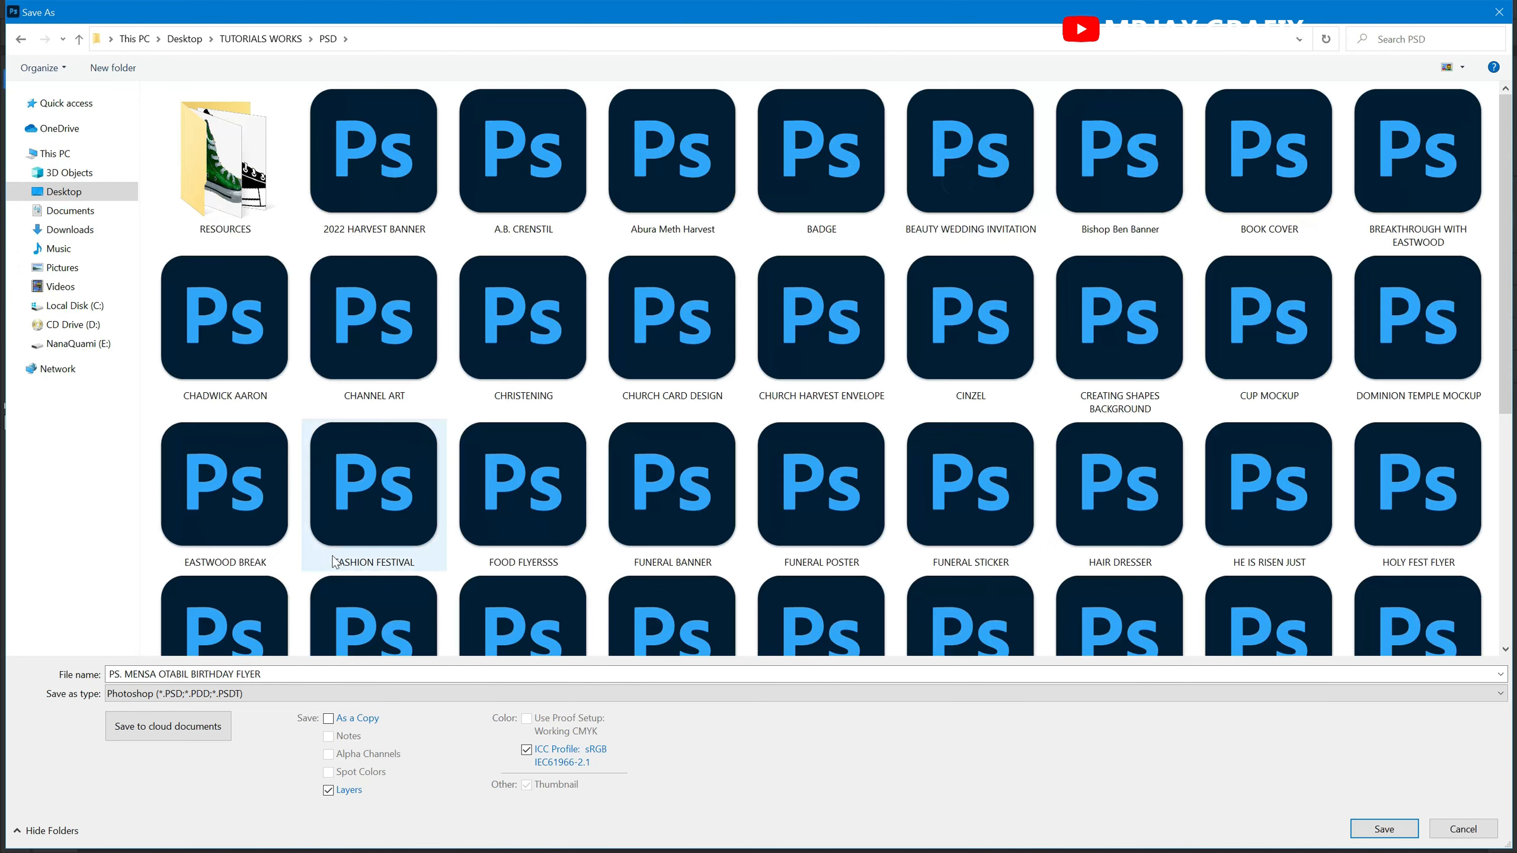
left_click(1362, 826)
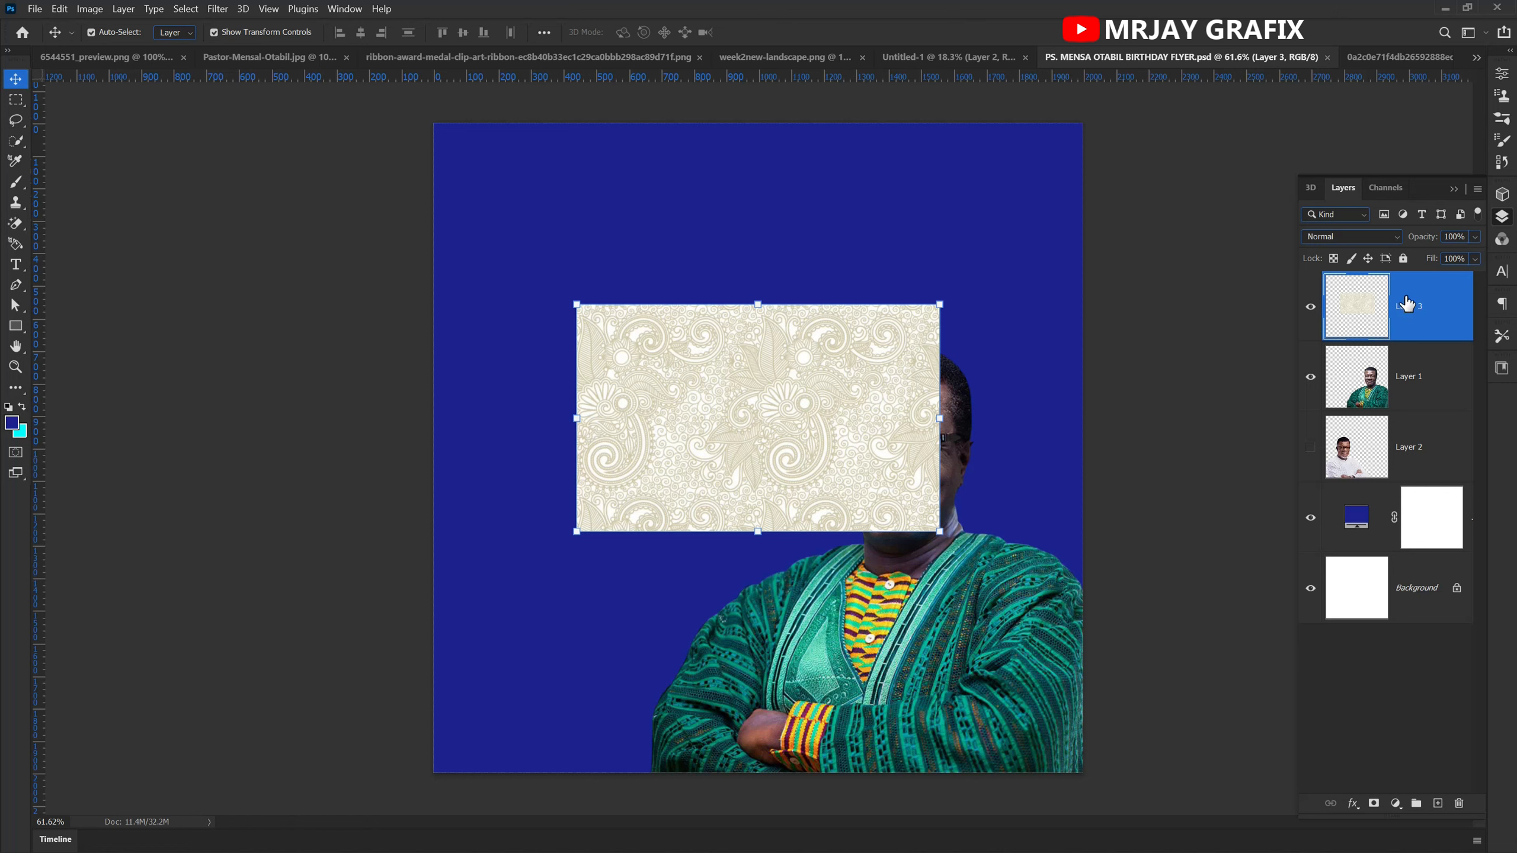
- Move the floral pattern layer below both portraits, scale it to about 215% across the canvas width, and shift it slightly down
left_click_drag(1425, 311, 1427, 472)
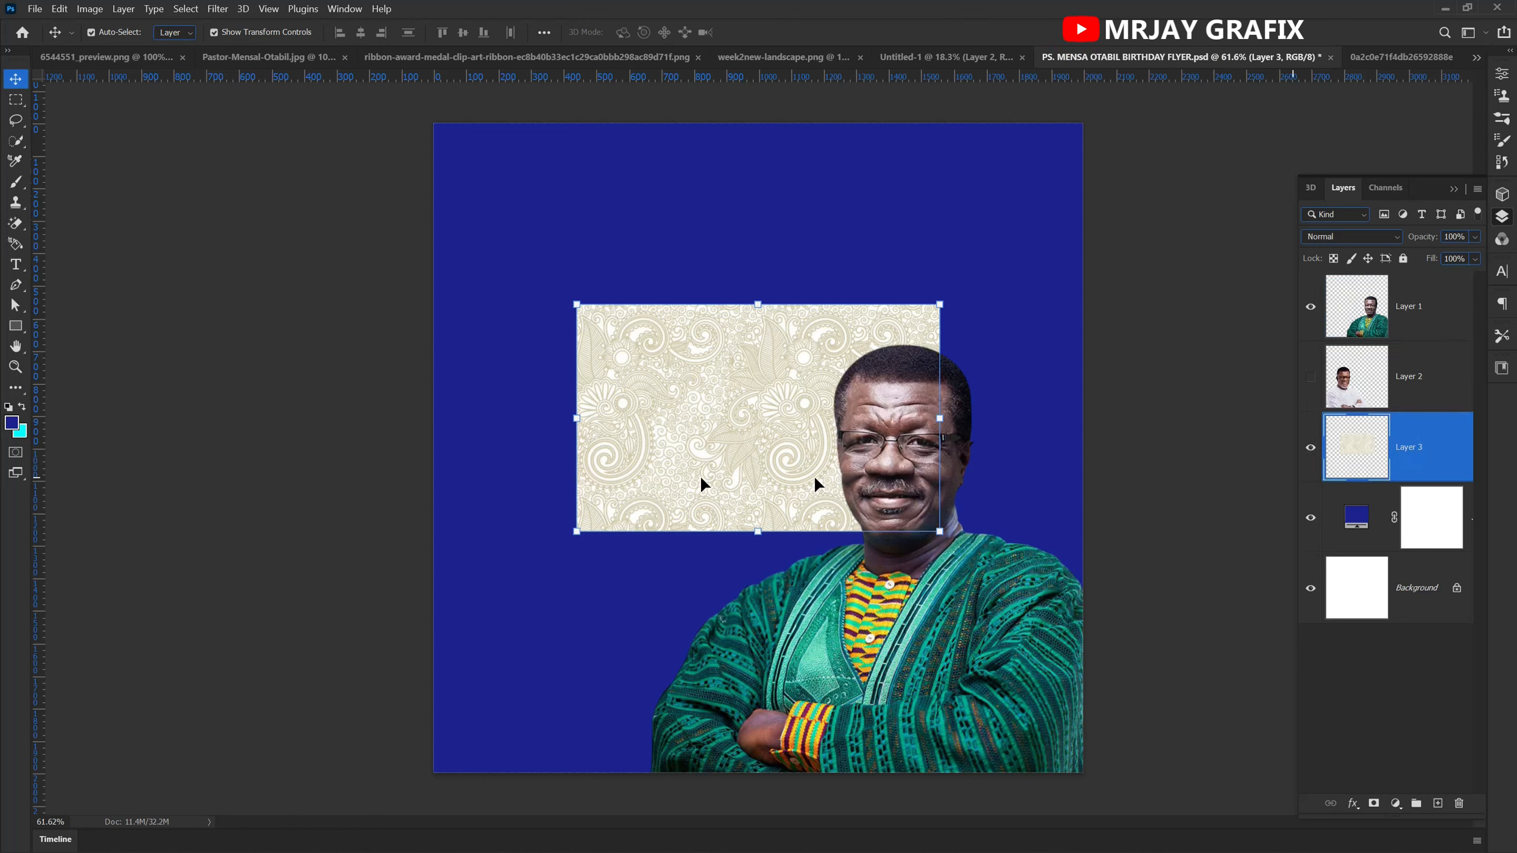
left_click(570, 306)
left_click_drag(571, 306, 348, 201)
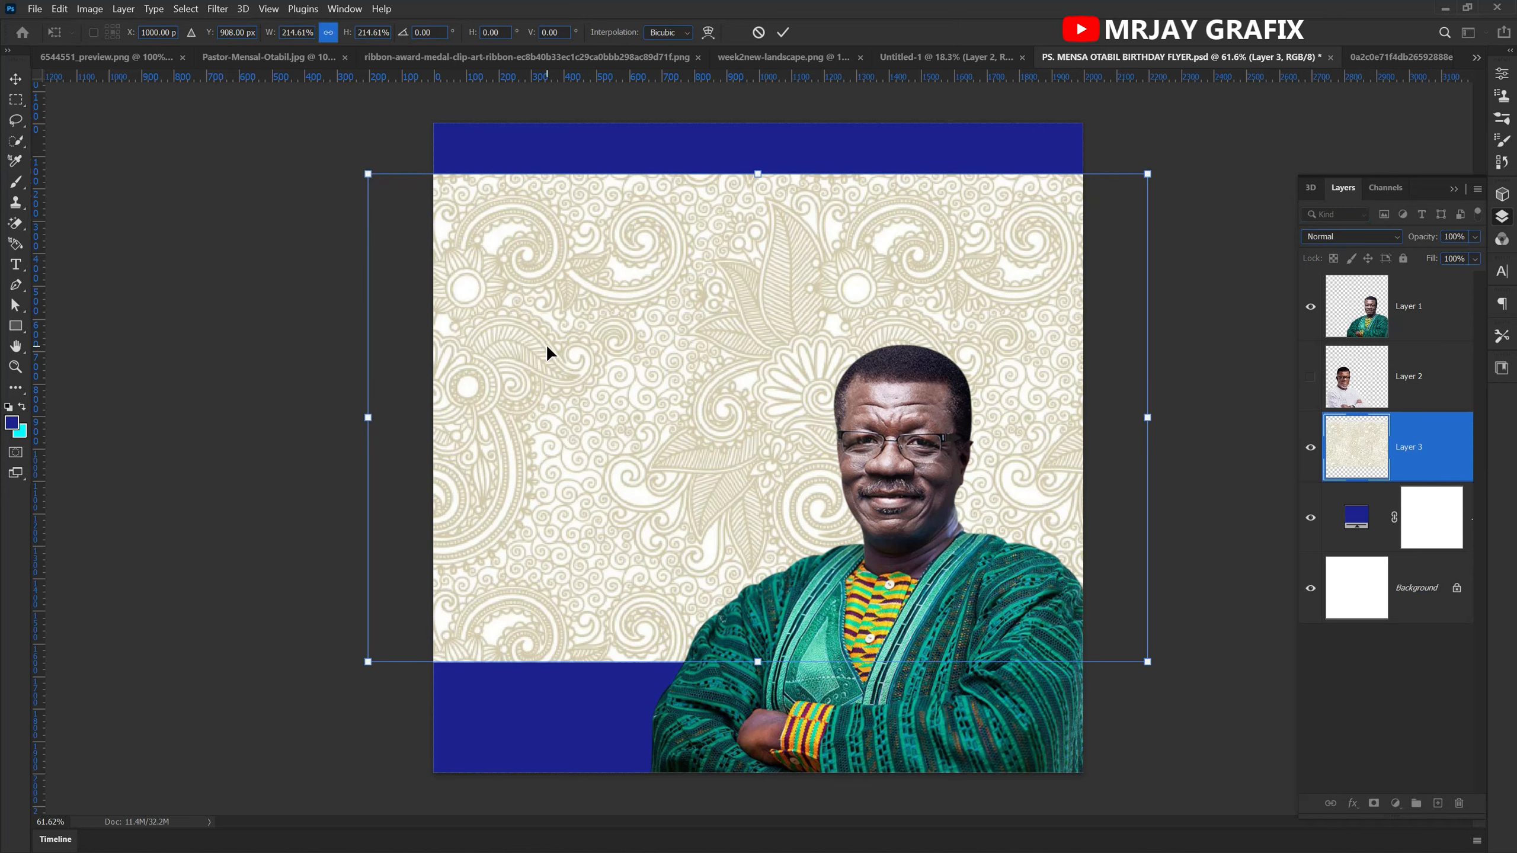
key("Return")
left_click_drag(624, 368, 625, 383)
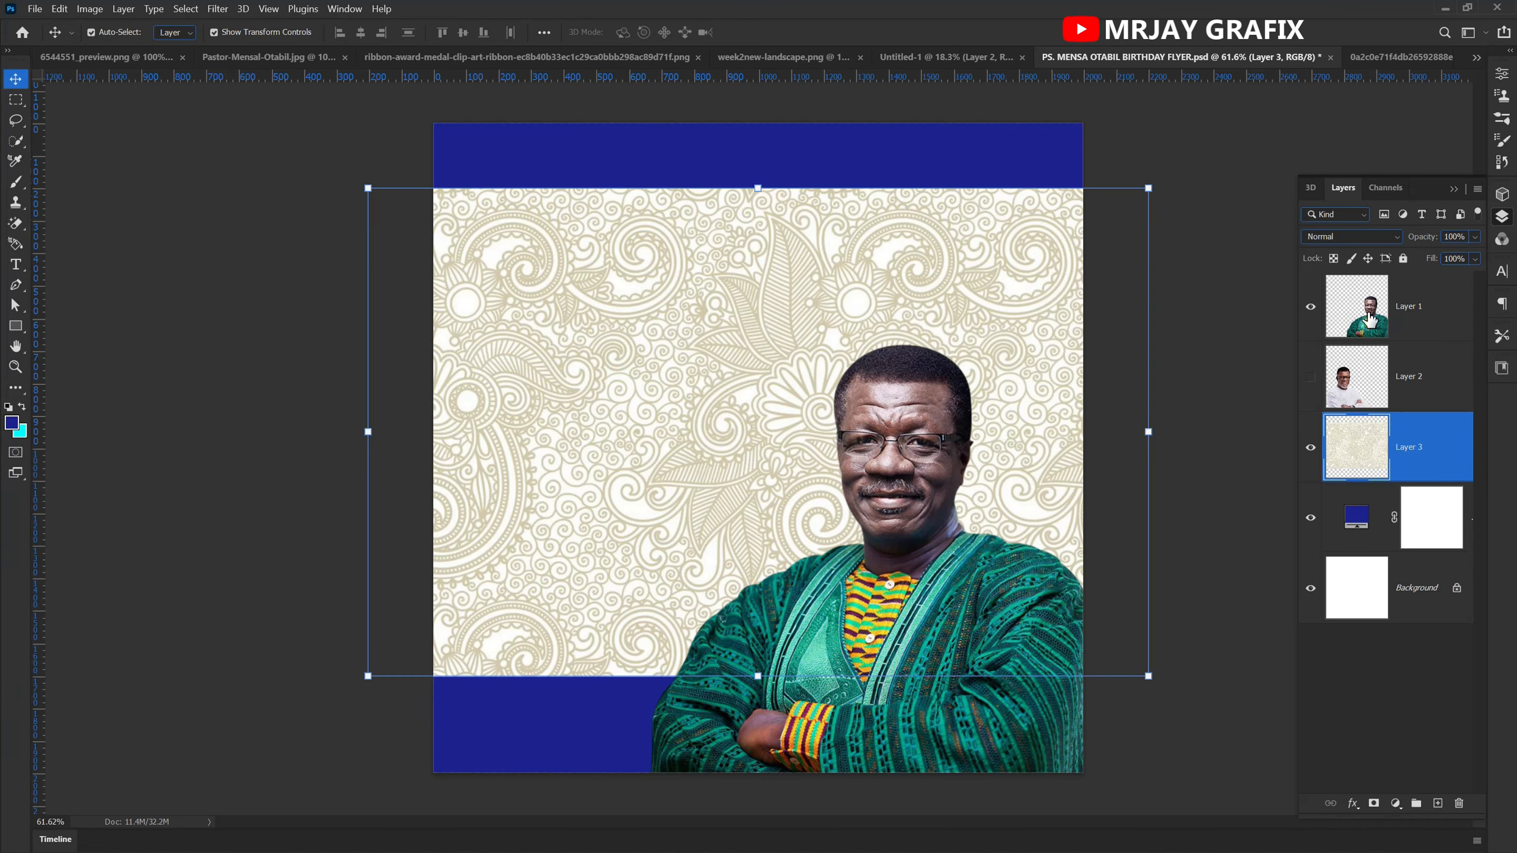
- Set the floral pattern layer's blend mode to Multiply and its opacity to 11%
left_click(1372, 235)
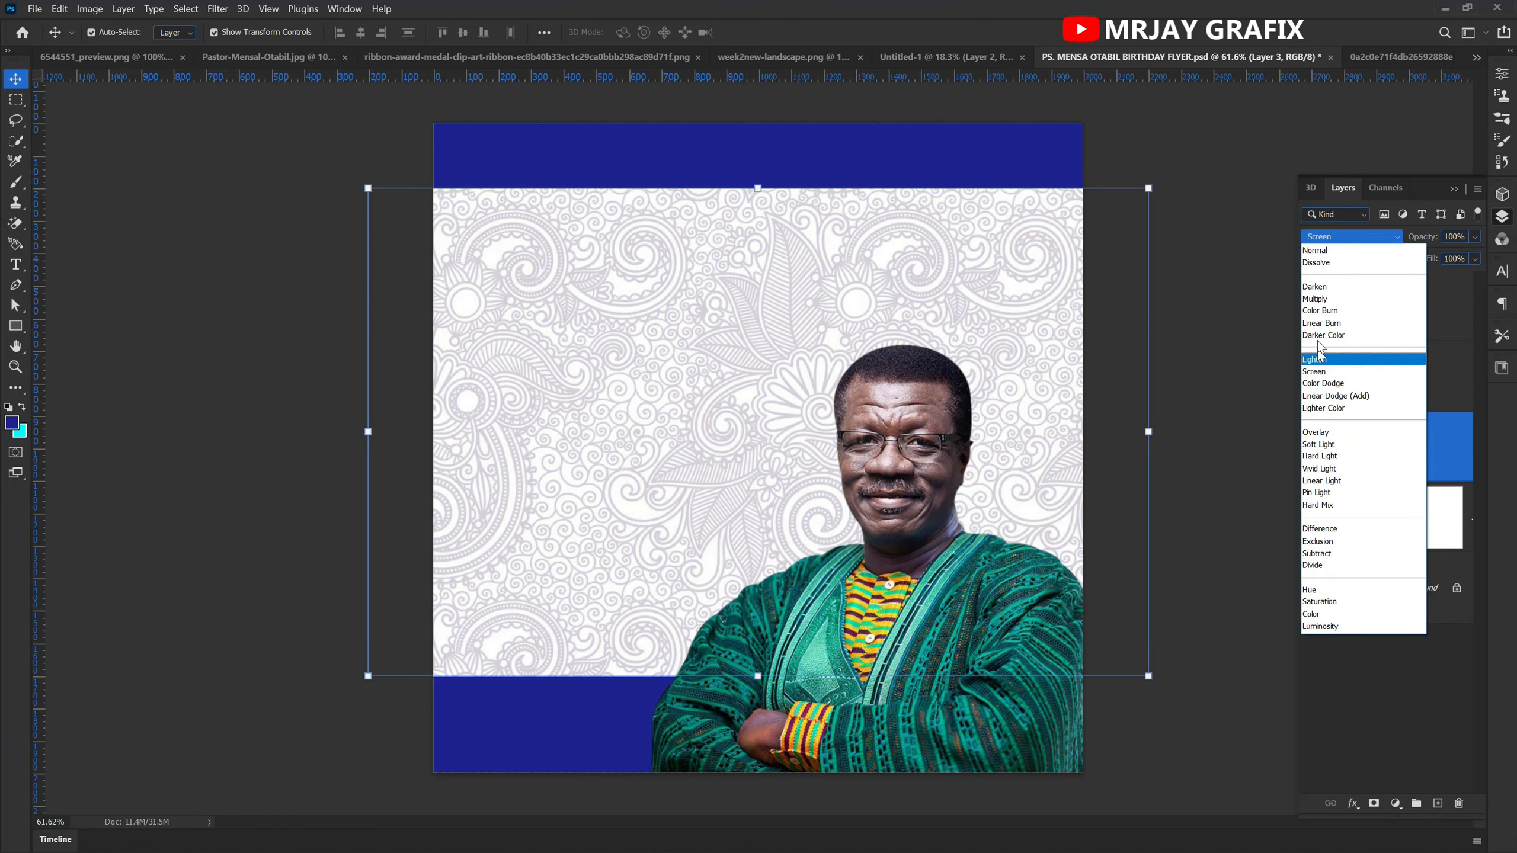
left_click(1316, 302)
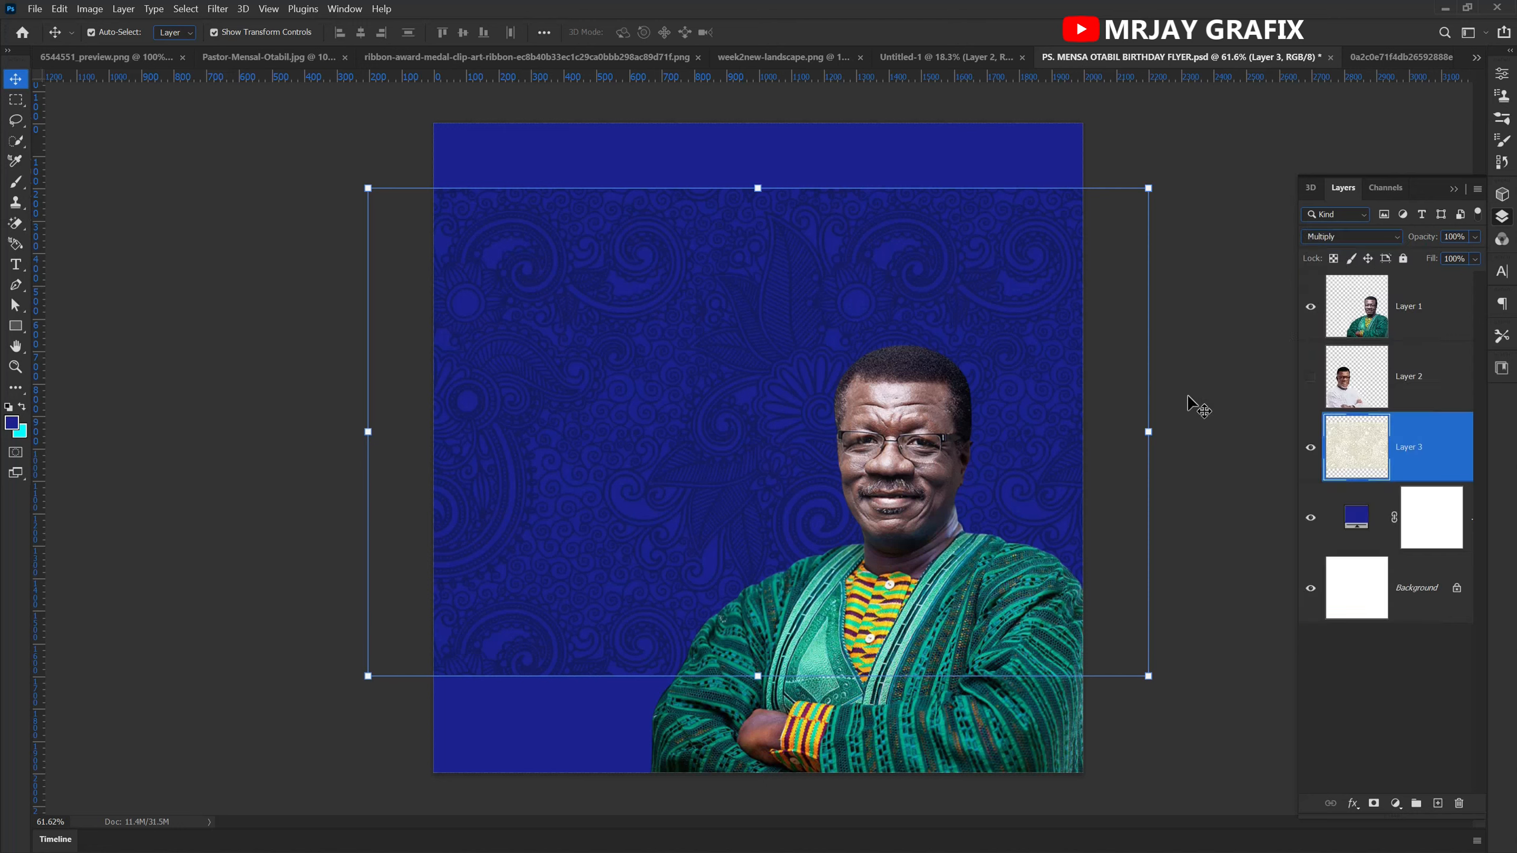
left_click_drag(1425, 241, 1355, 248)
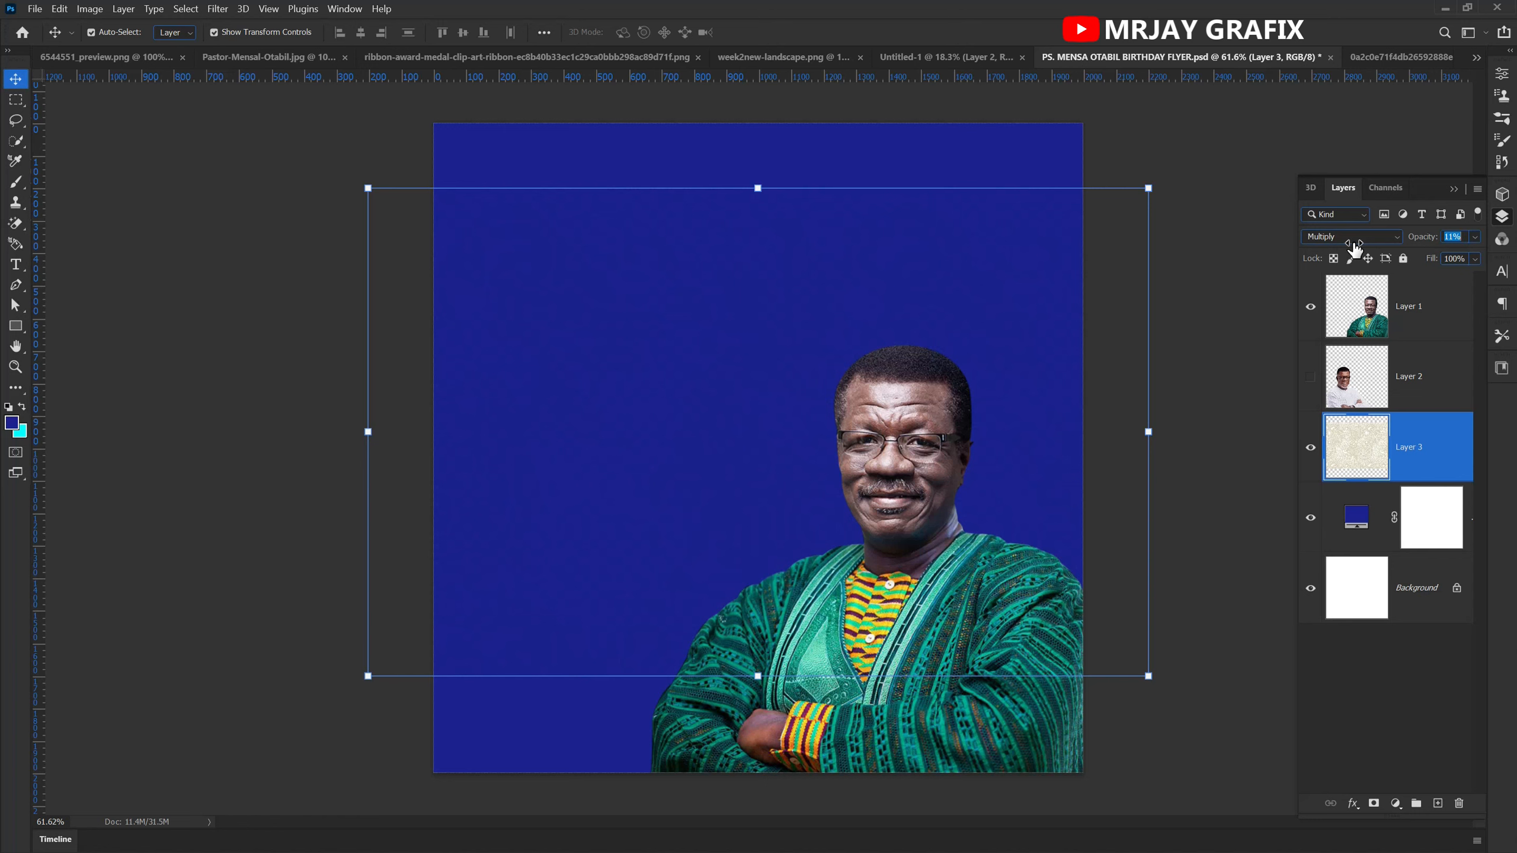
left_click_drag(1353, 250, 1354, 256)
left_click(137, 531)
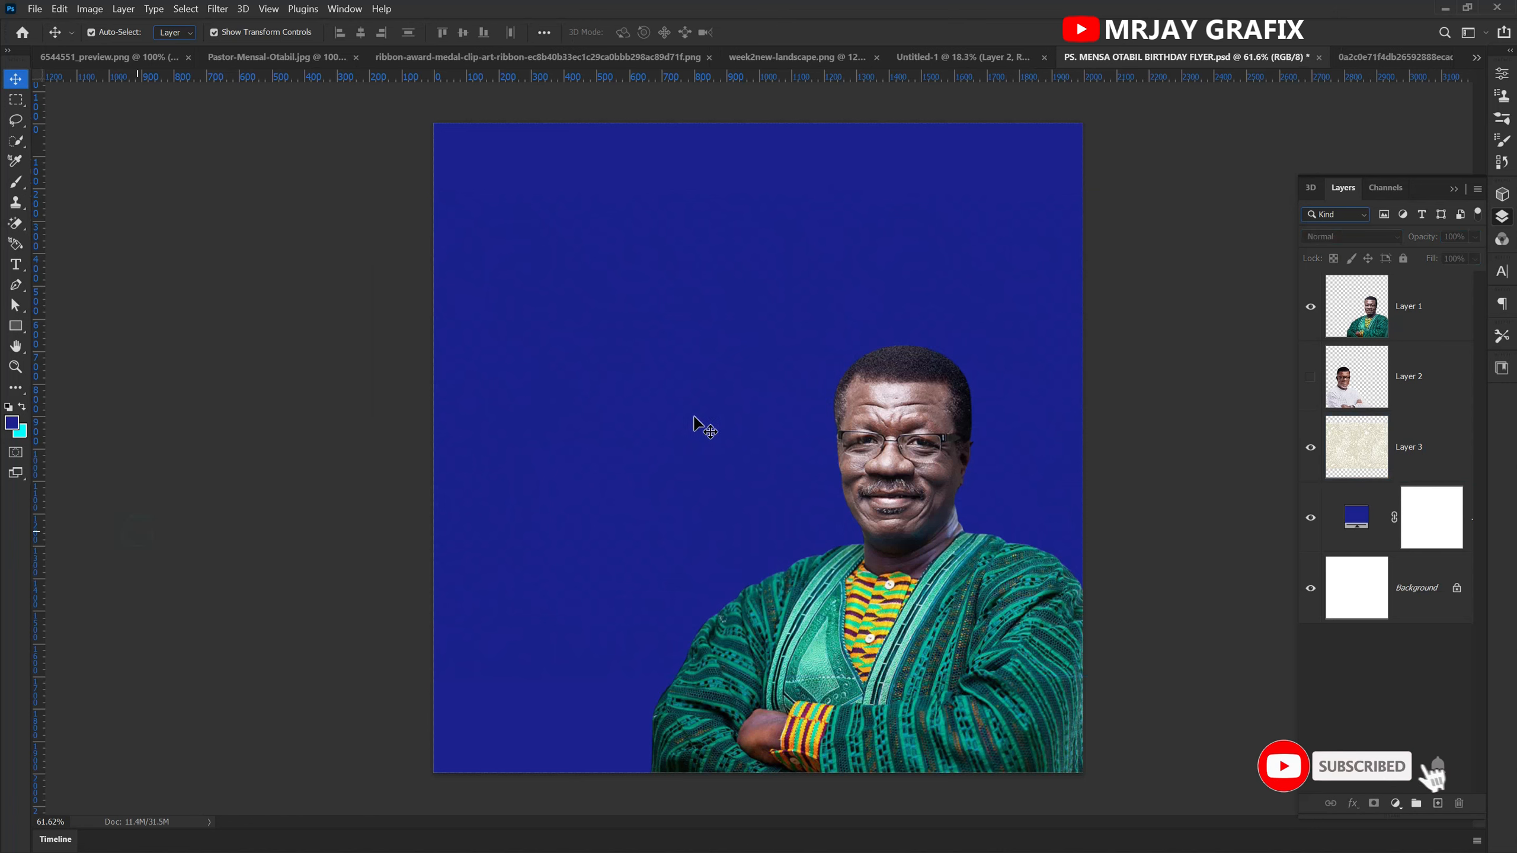
- Add a layer mask to the floral pattern layer and get a black brush ready for painting on it
left_click(643, 592)
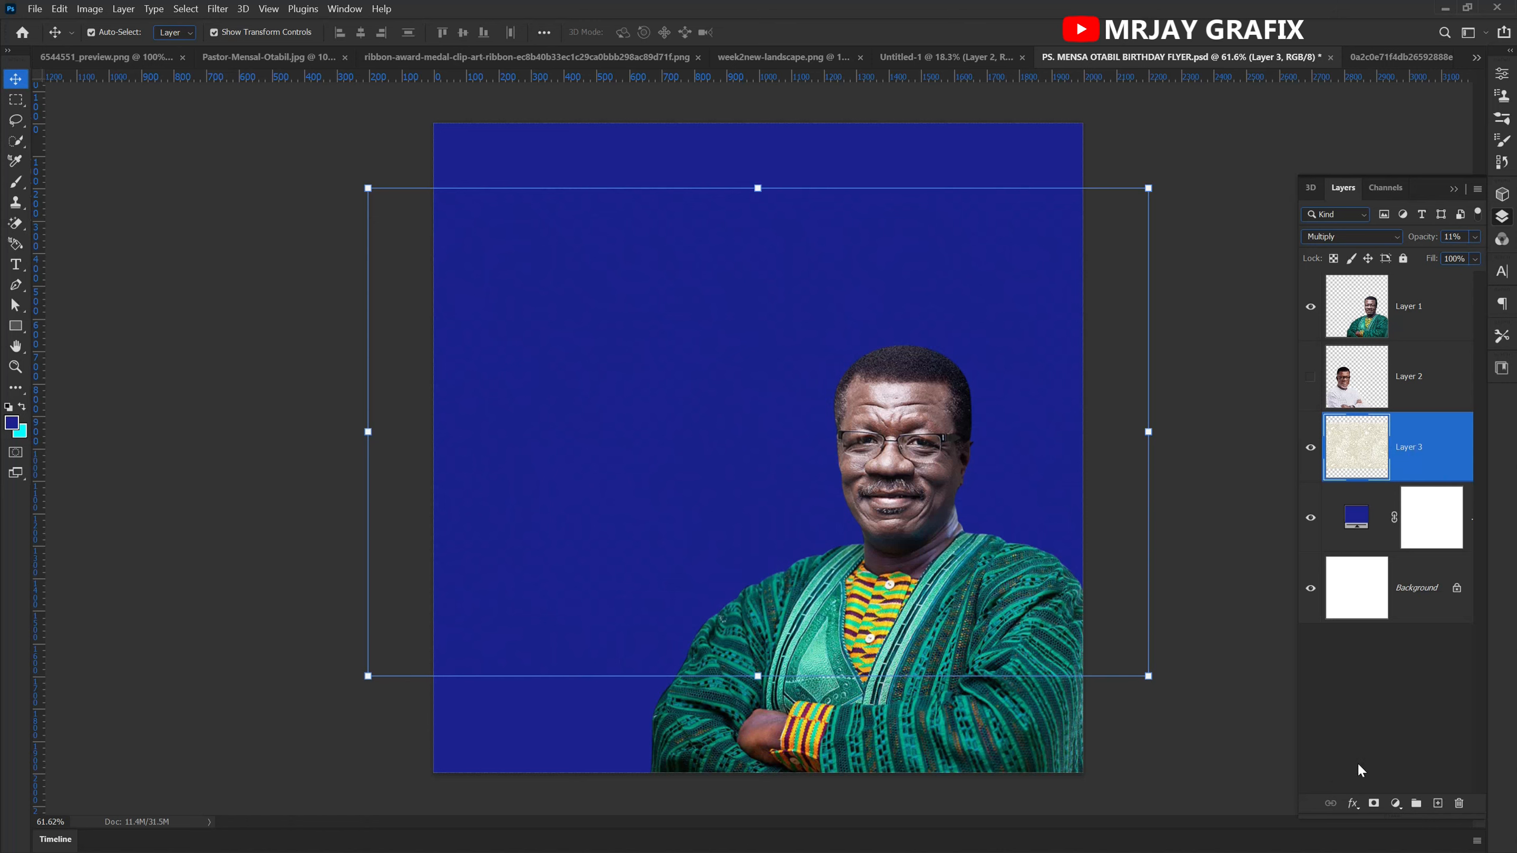
left_click(1374, 804)
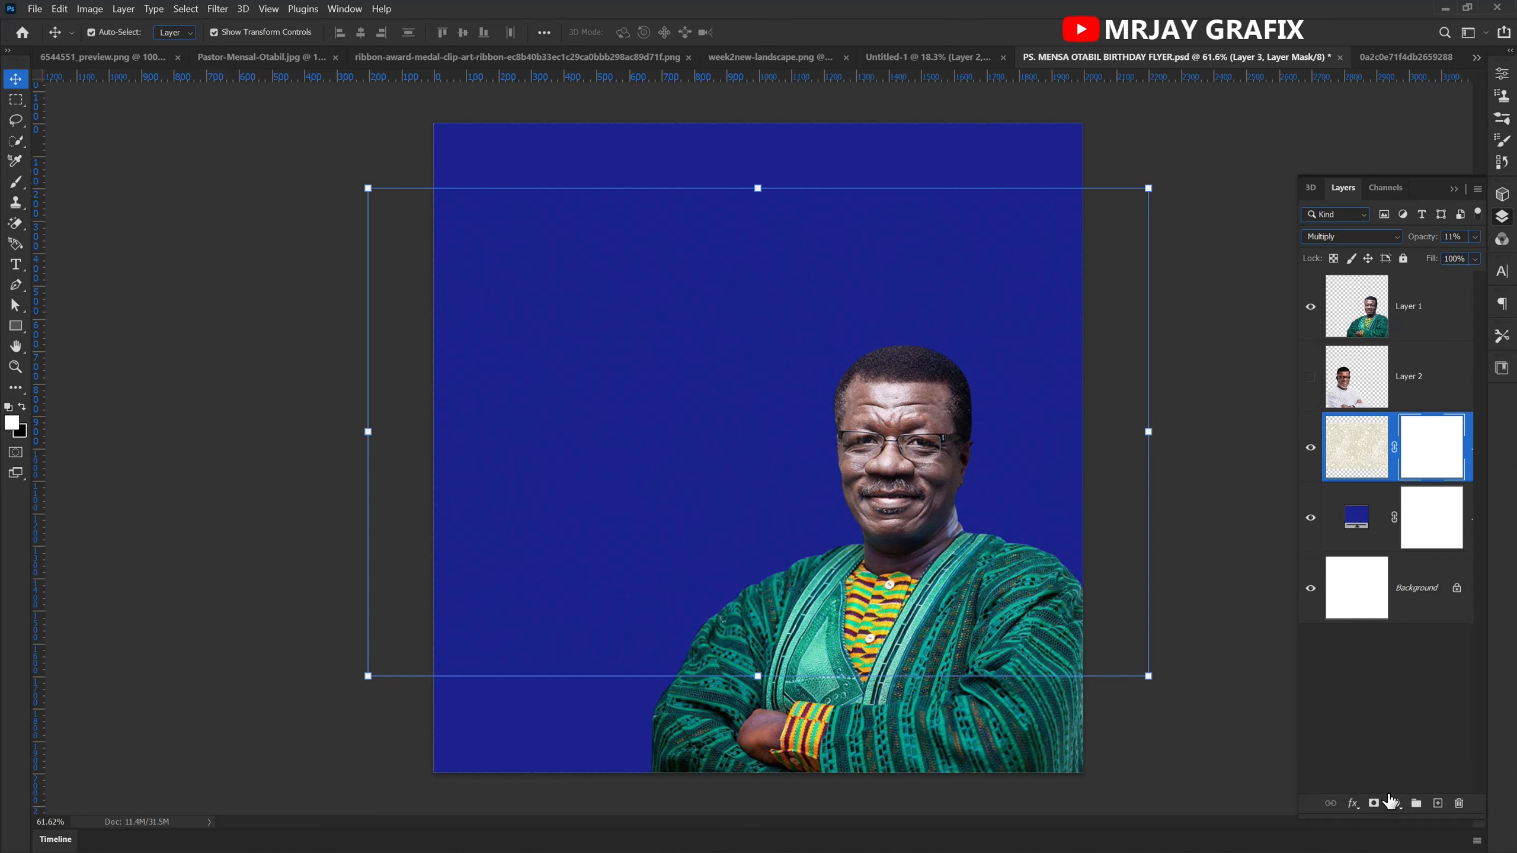
left_click(22, 408)
key("x")
key("b")
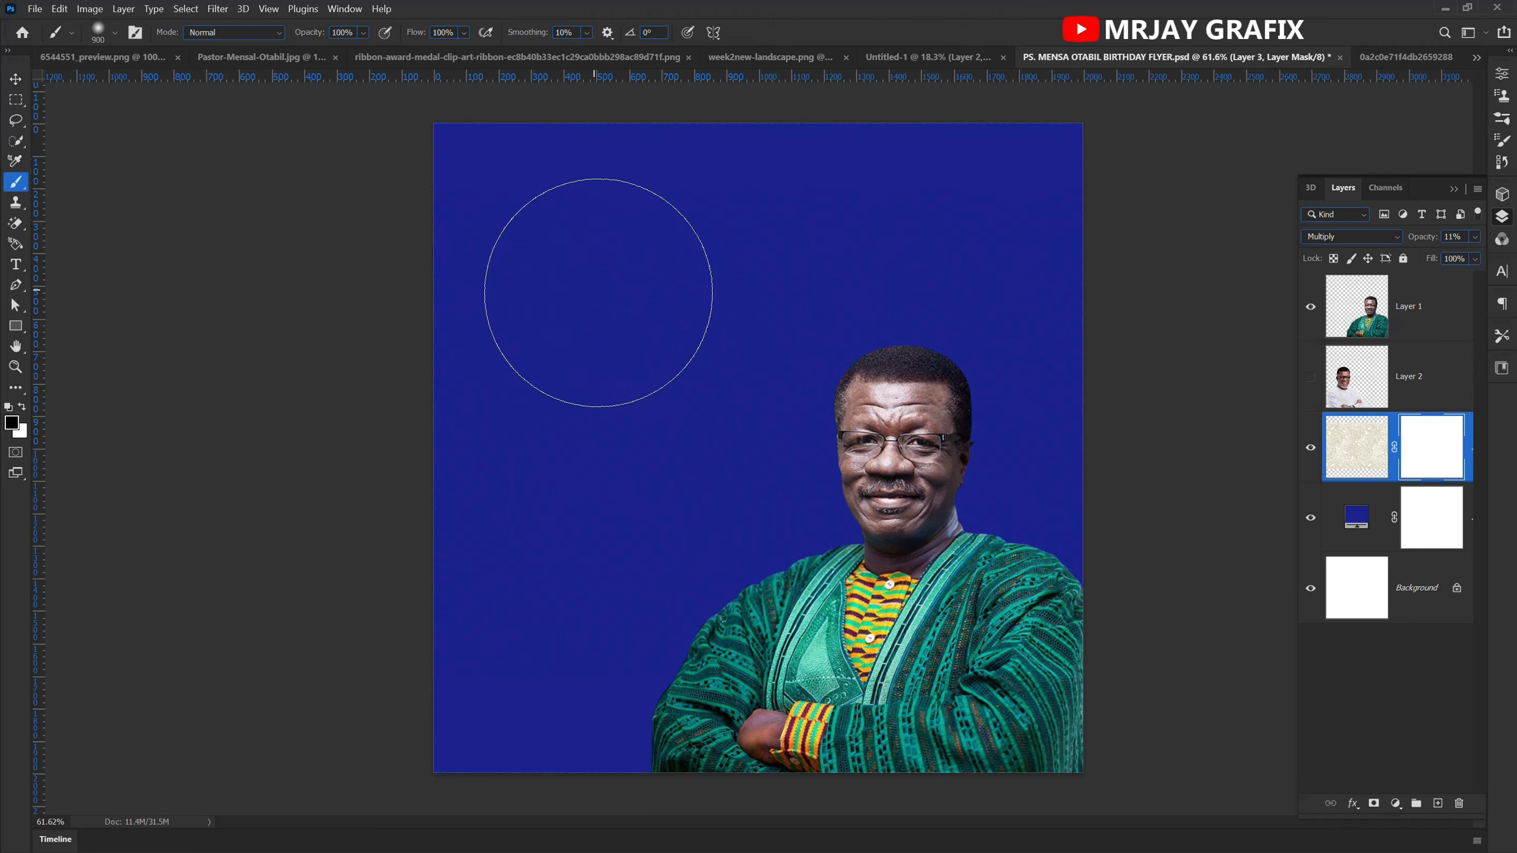
- Paint black across the pattern's top and bottom edges on its mask with a soft 900 px brush to fade them into the background
scroll(775, 166, "up", 7)
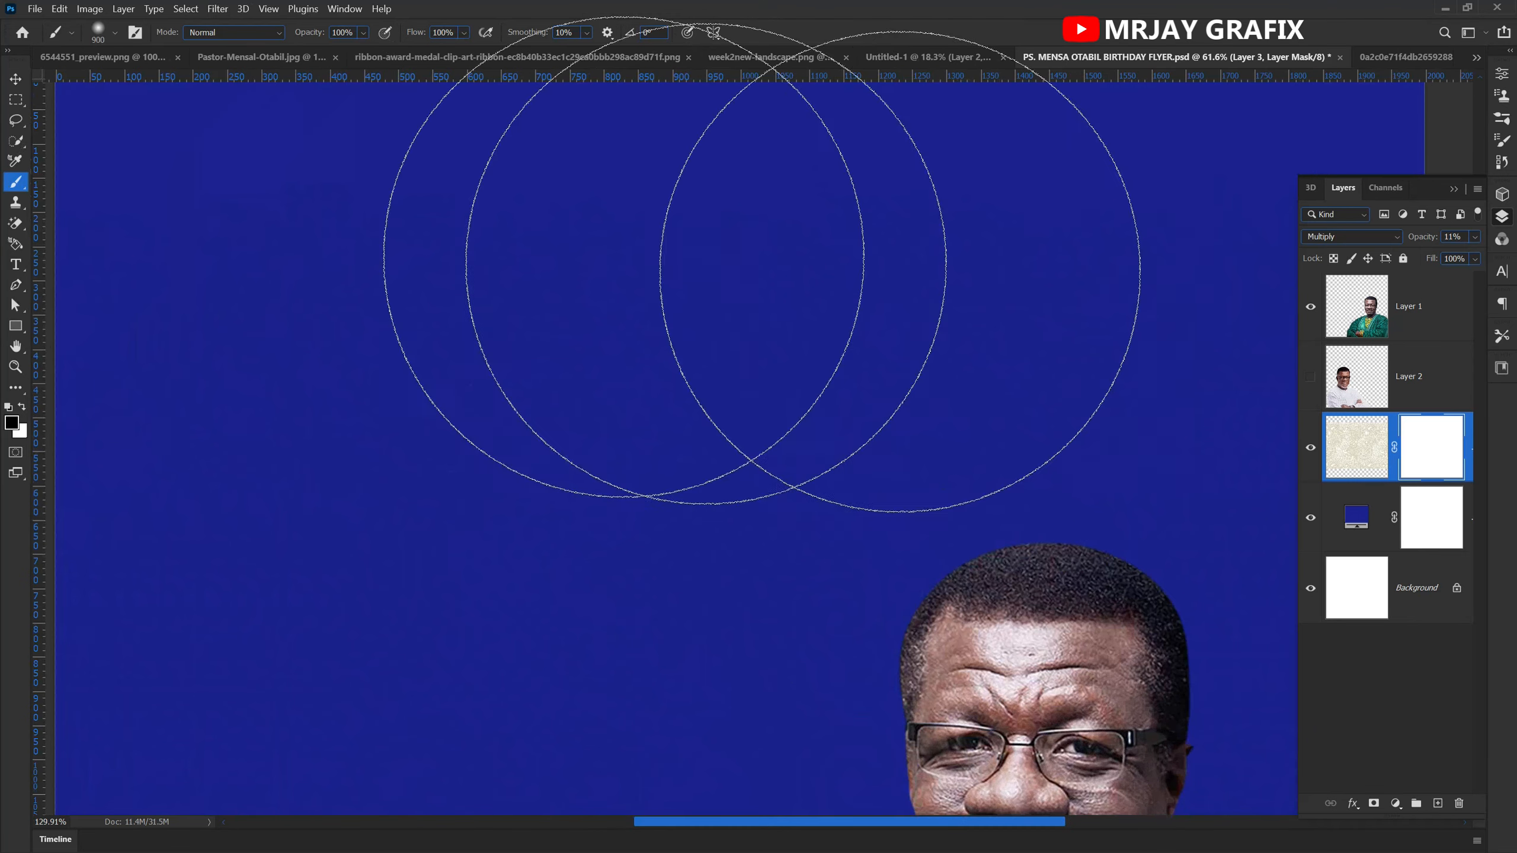
scroll(673, 303, "down", 1)
scroll(666, 293, "down", 3)
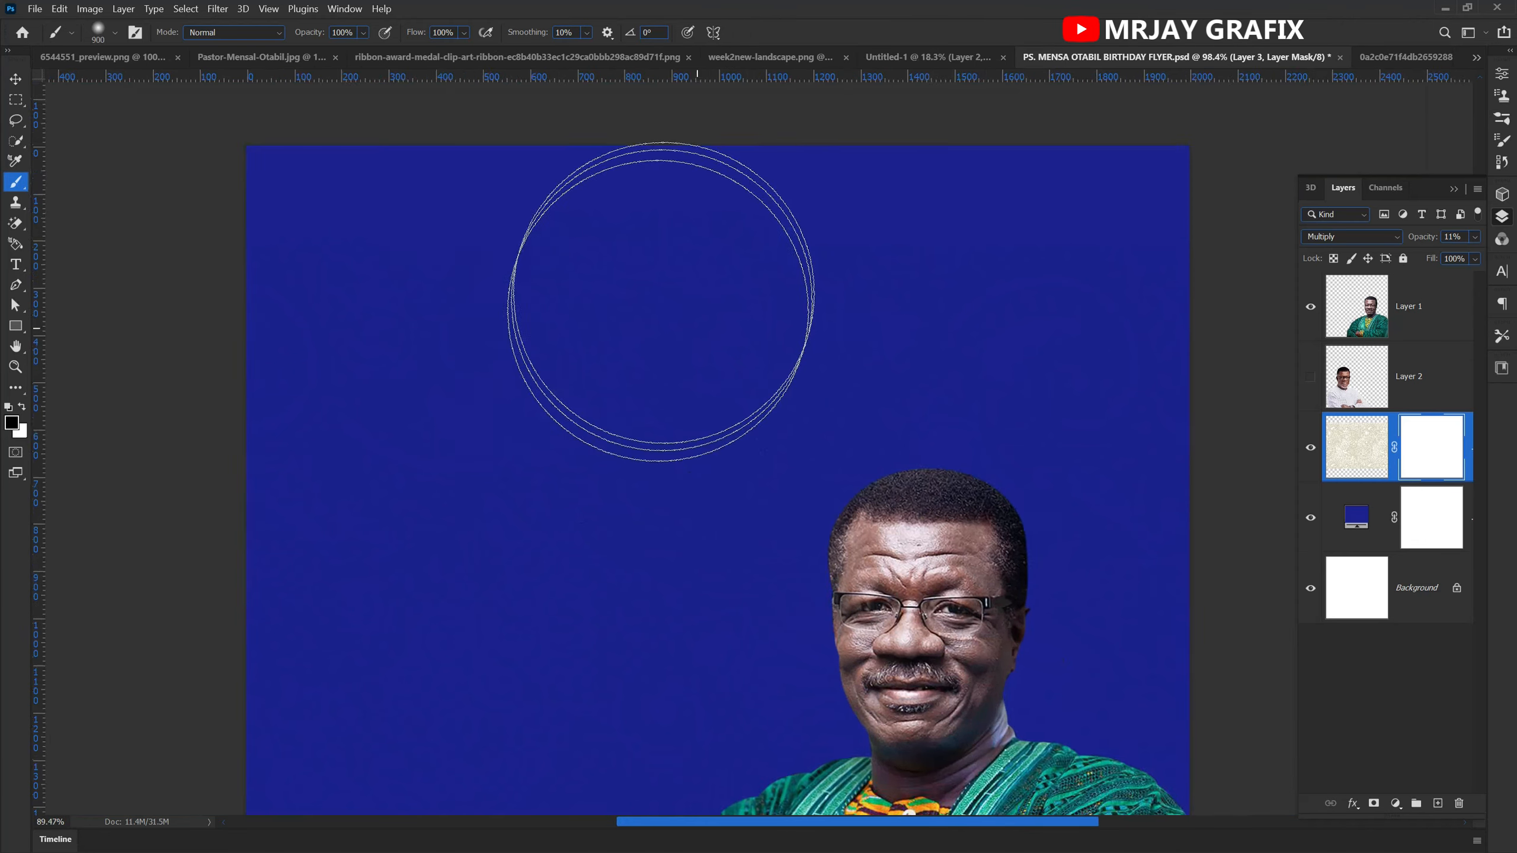
scroll(597, 239, "down", 2)
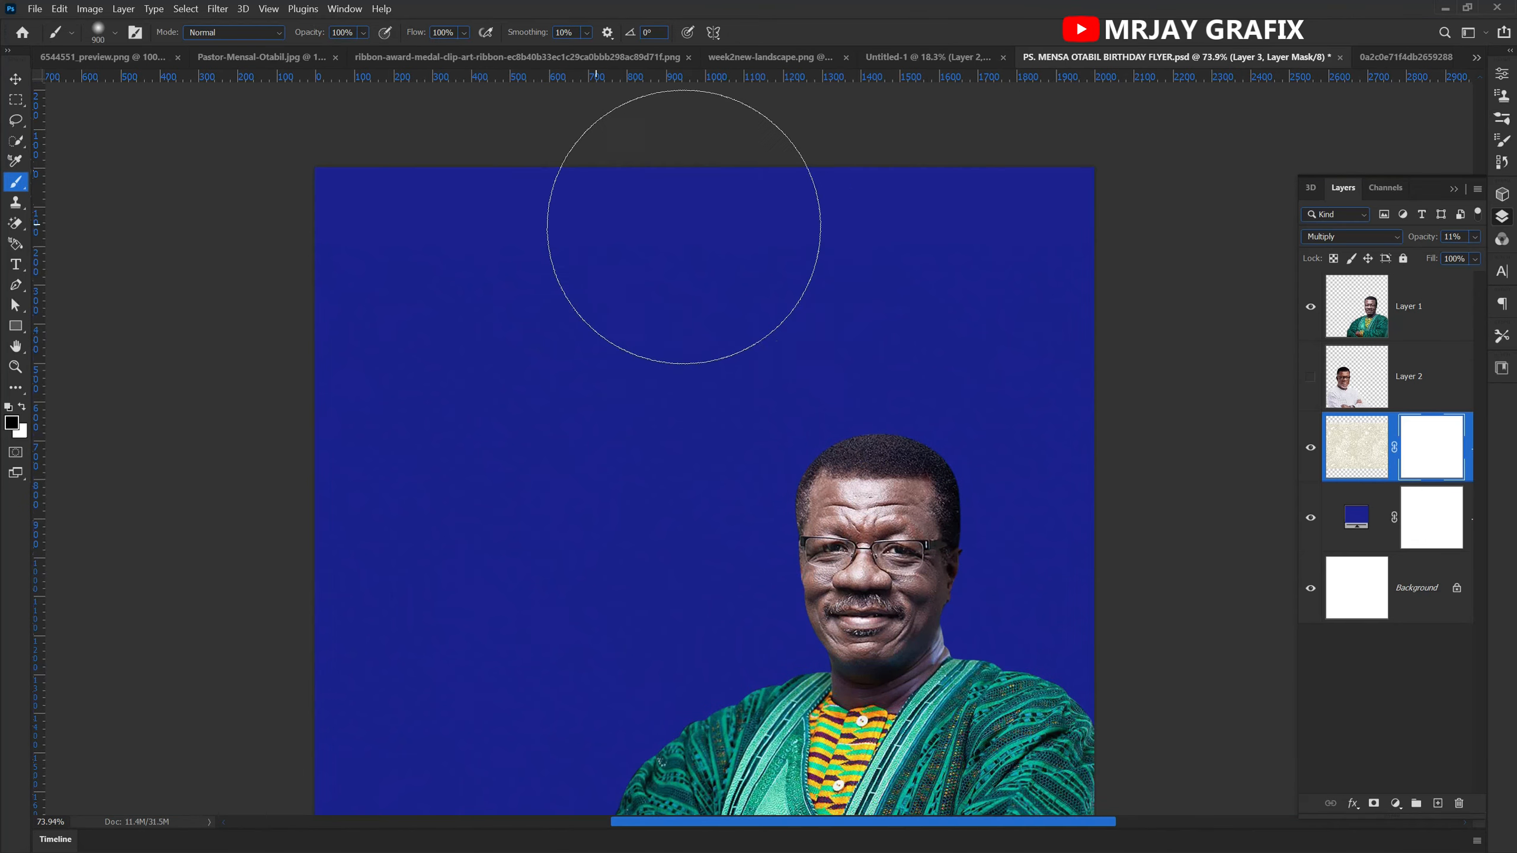
scroll(627, 180, "up", 1)
scroll(687, 311, "up", 1)
scroll(619, 396, "down", 3)
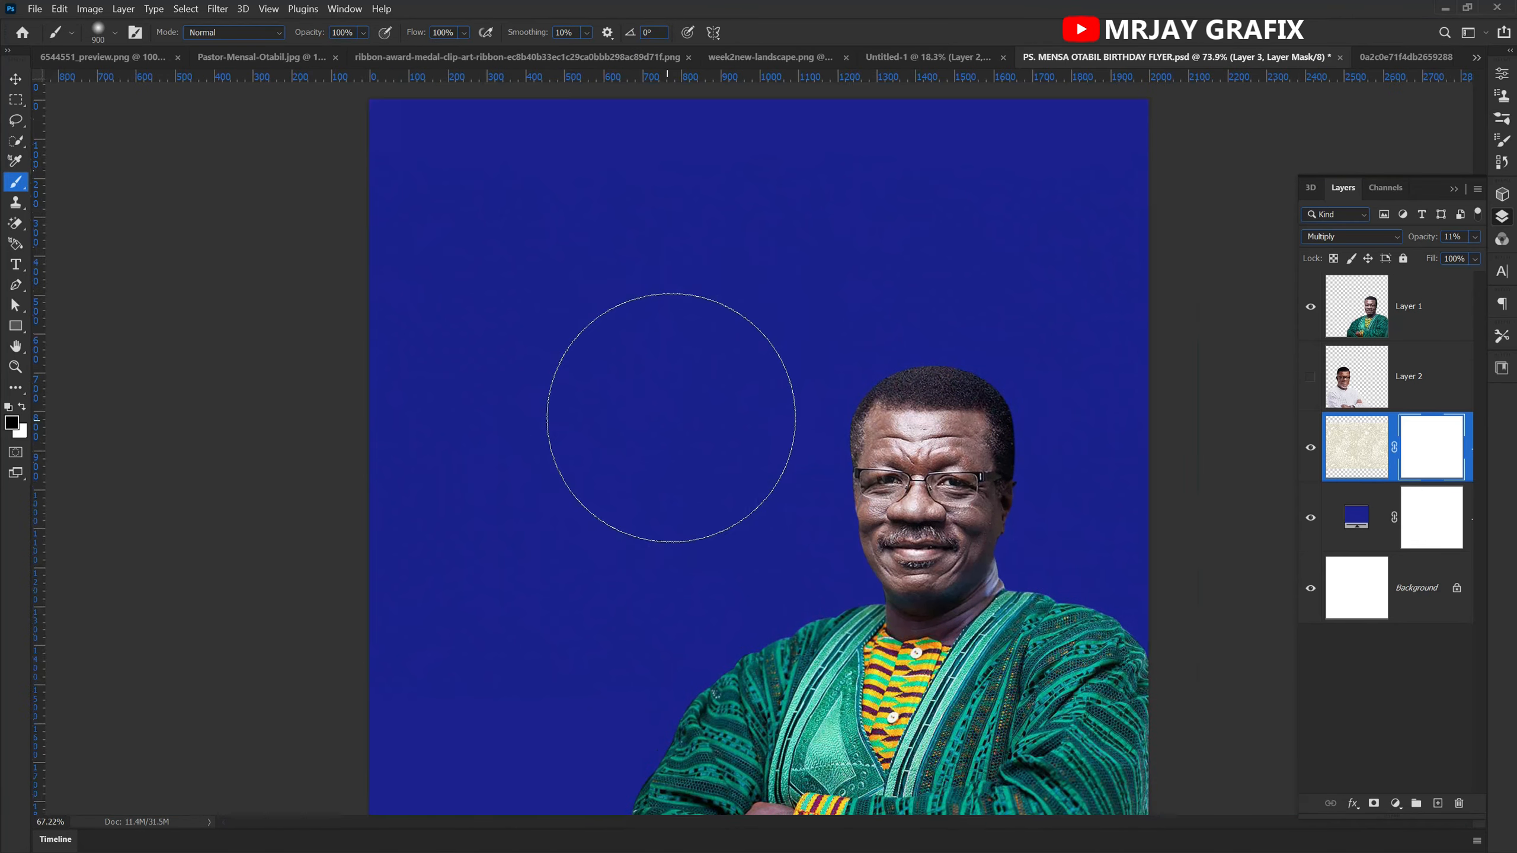
scroll(721, 169, "up", 3)
scroll(724, 169, "up", 3)
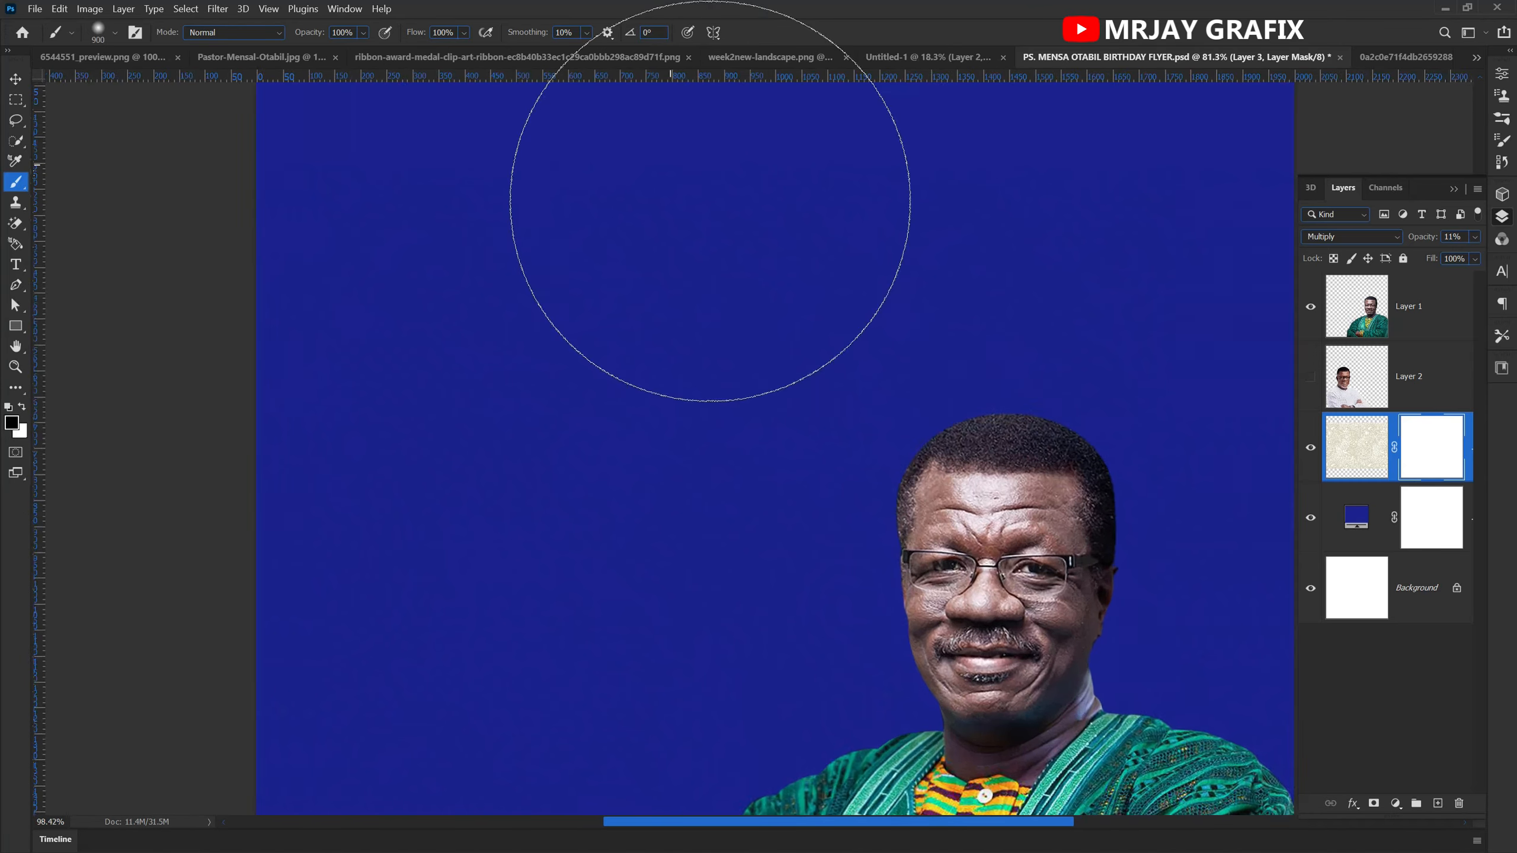
scroll(608, 270, "down", 4)
mouse_move(279, 243)
left_mouse_down()
mouse_move(931, 257)
mouse_move(1118, 226)
left_mouse_up()
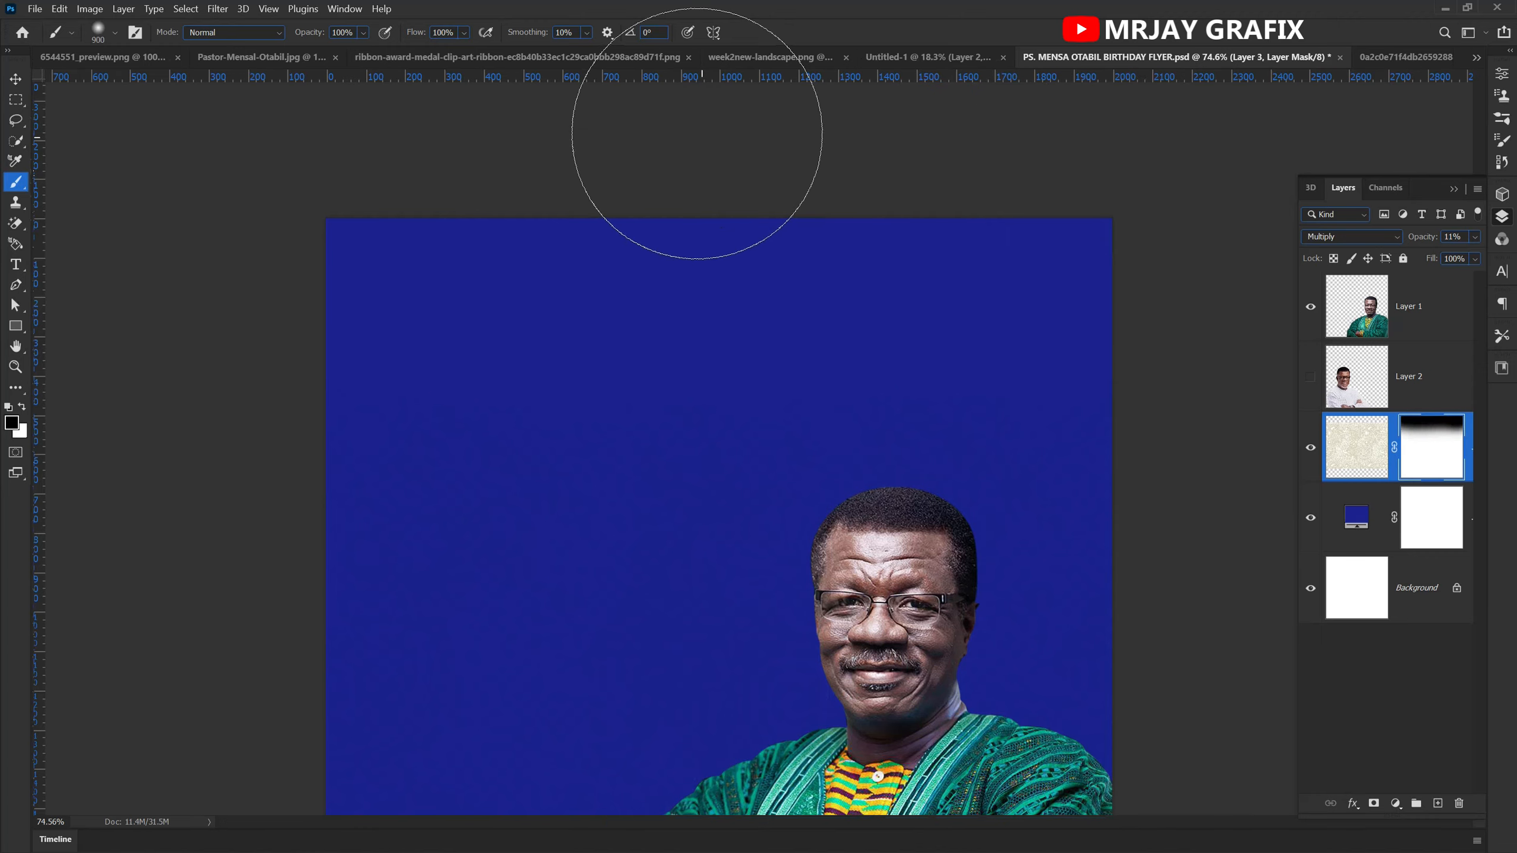
scroll(807, 89, "down", 3)
left_click_drag(958, 654, 203, 661)
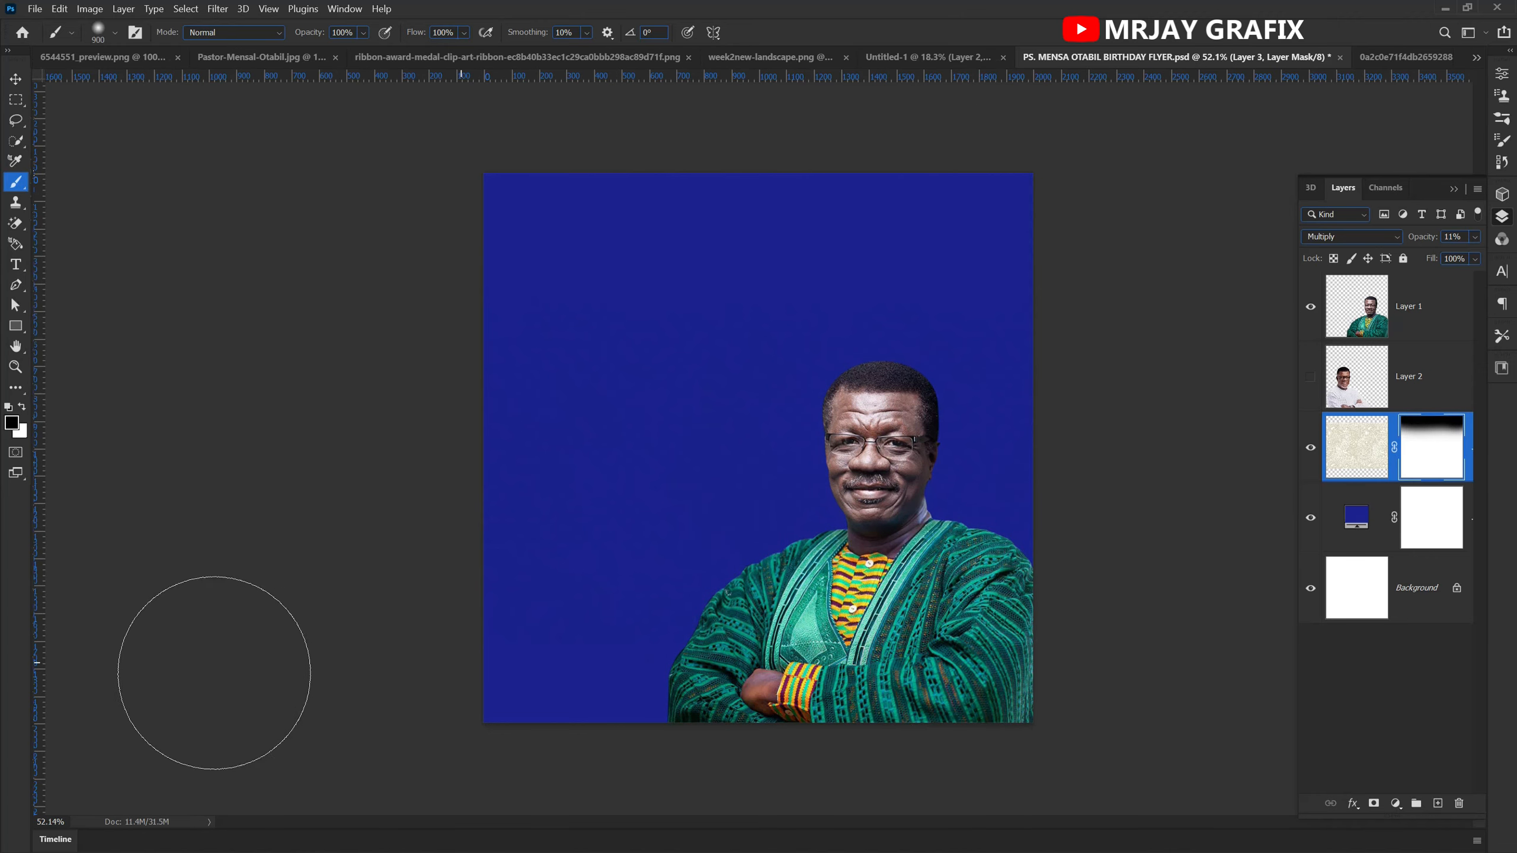
scroll(800, 424, "up", 2)
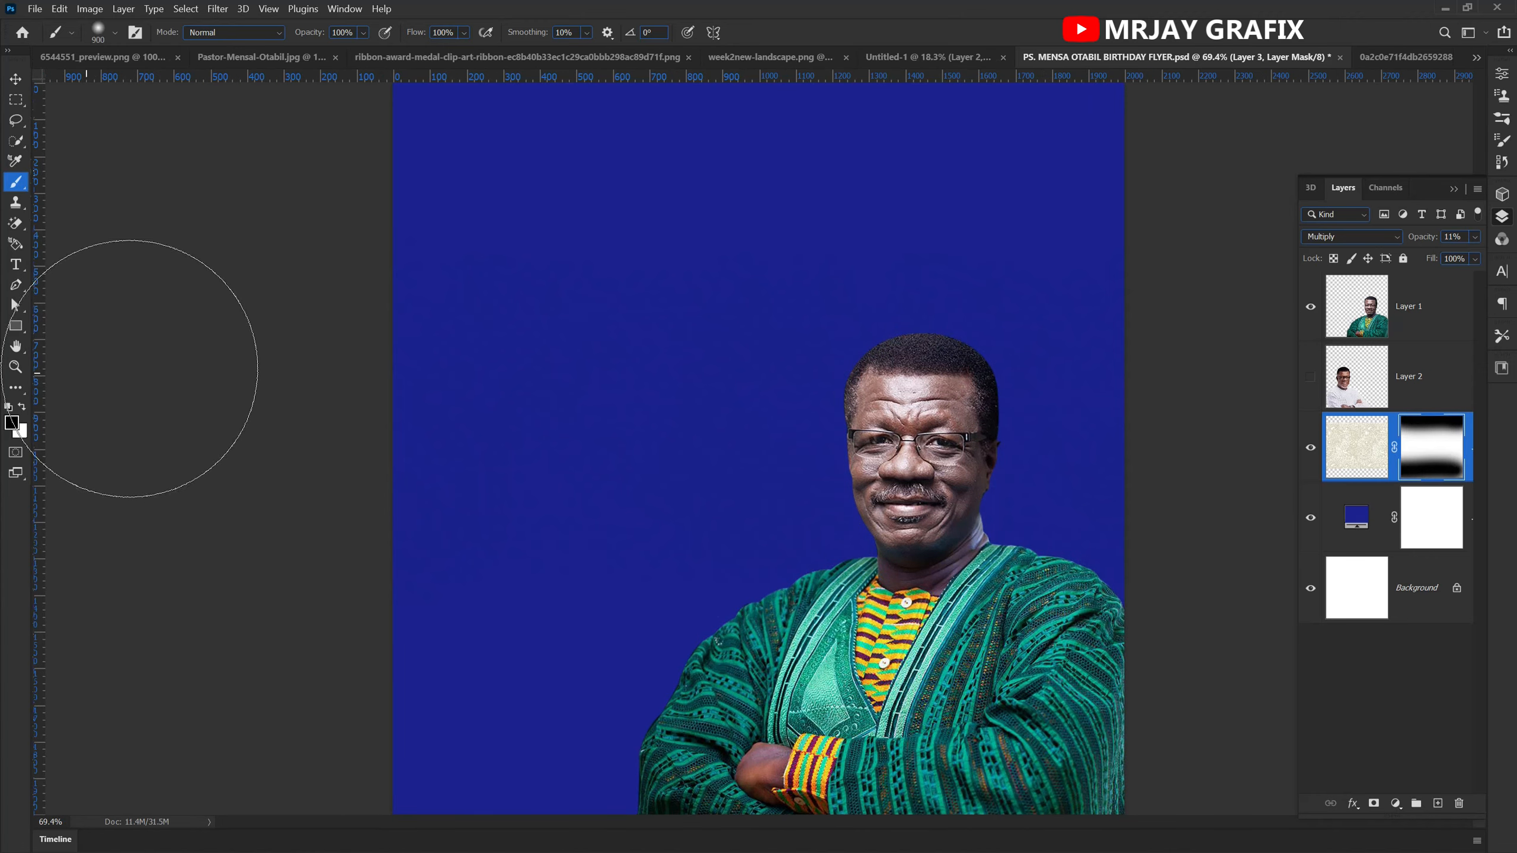
- Shift the masked floral pattern up the canvas and set its layer opacity to 12%
left_click(14, 84)
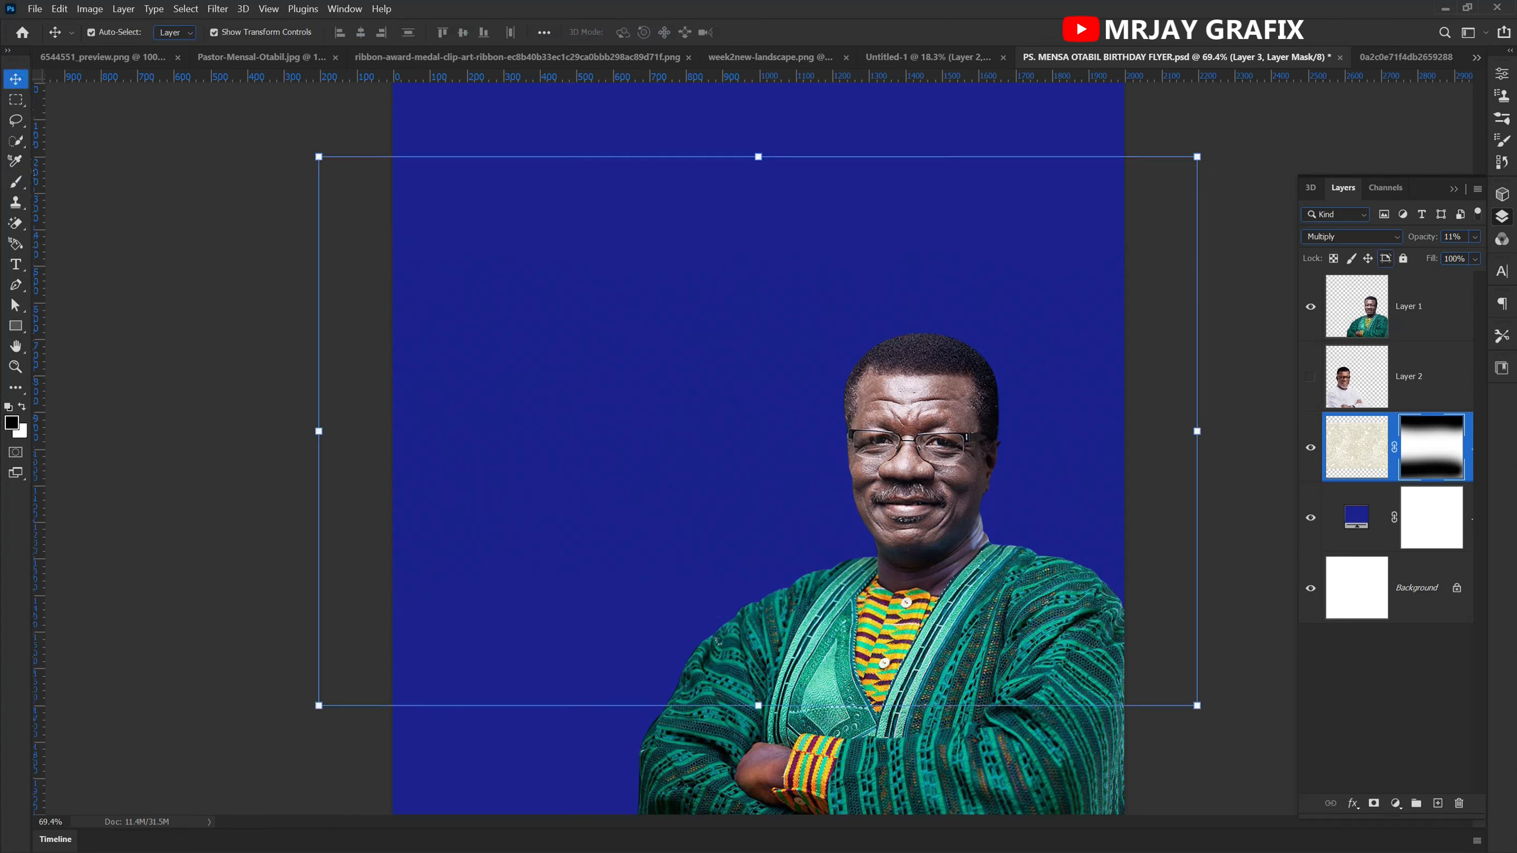
mouse_move(1425, 244)
left_mouse_down()
mouse_move(1511, 242)
mouse_move(1419, 246)
left_mouse_up()
key("Return")
left_click_drag(611, 540, 627, 388)
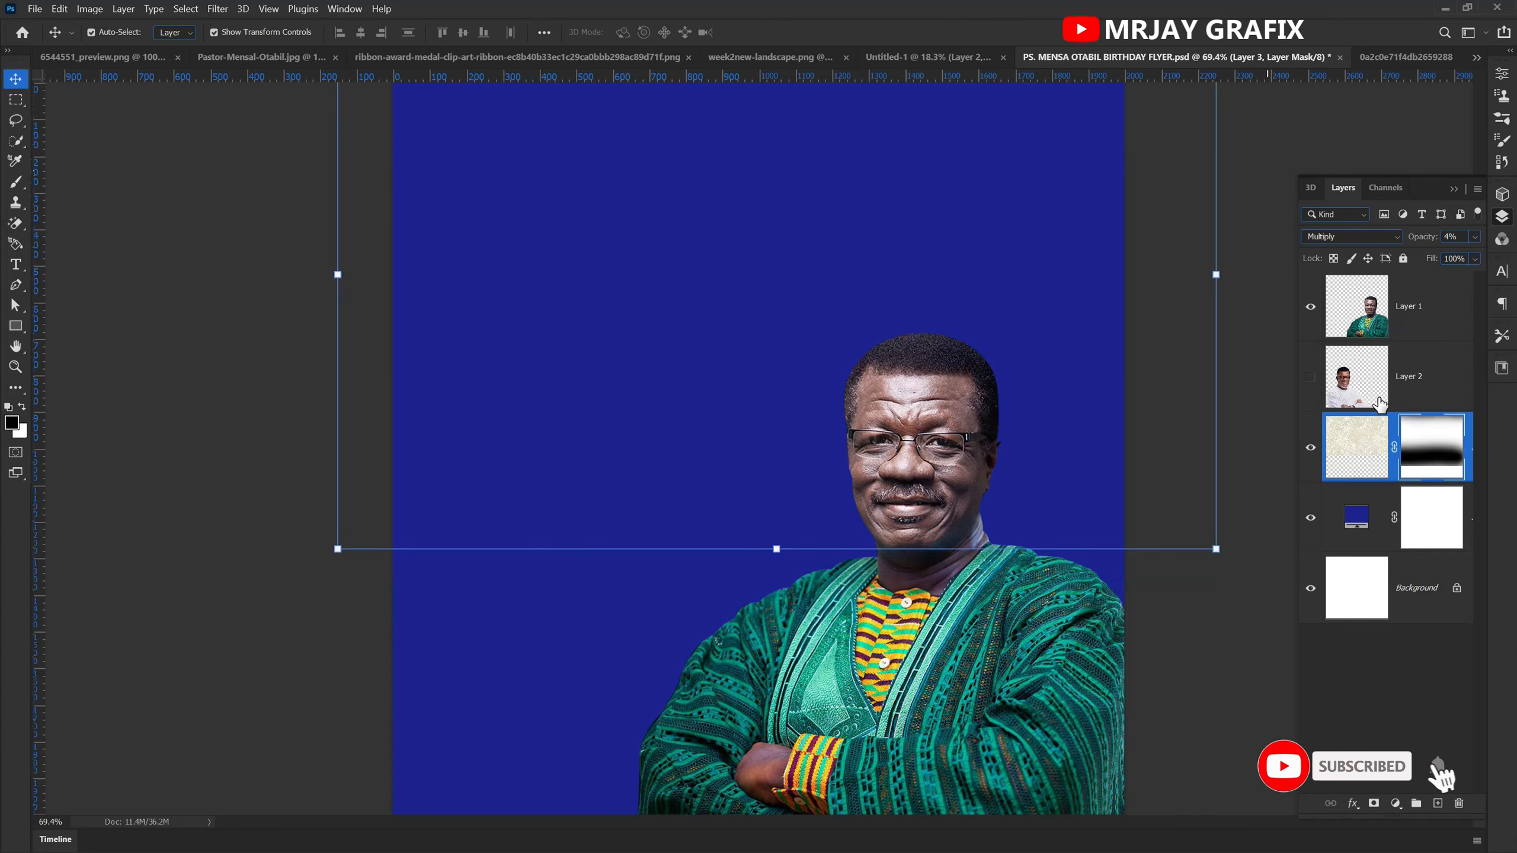
left_click_drag(1423, 244, 1429, 244)
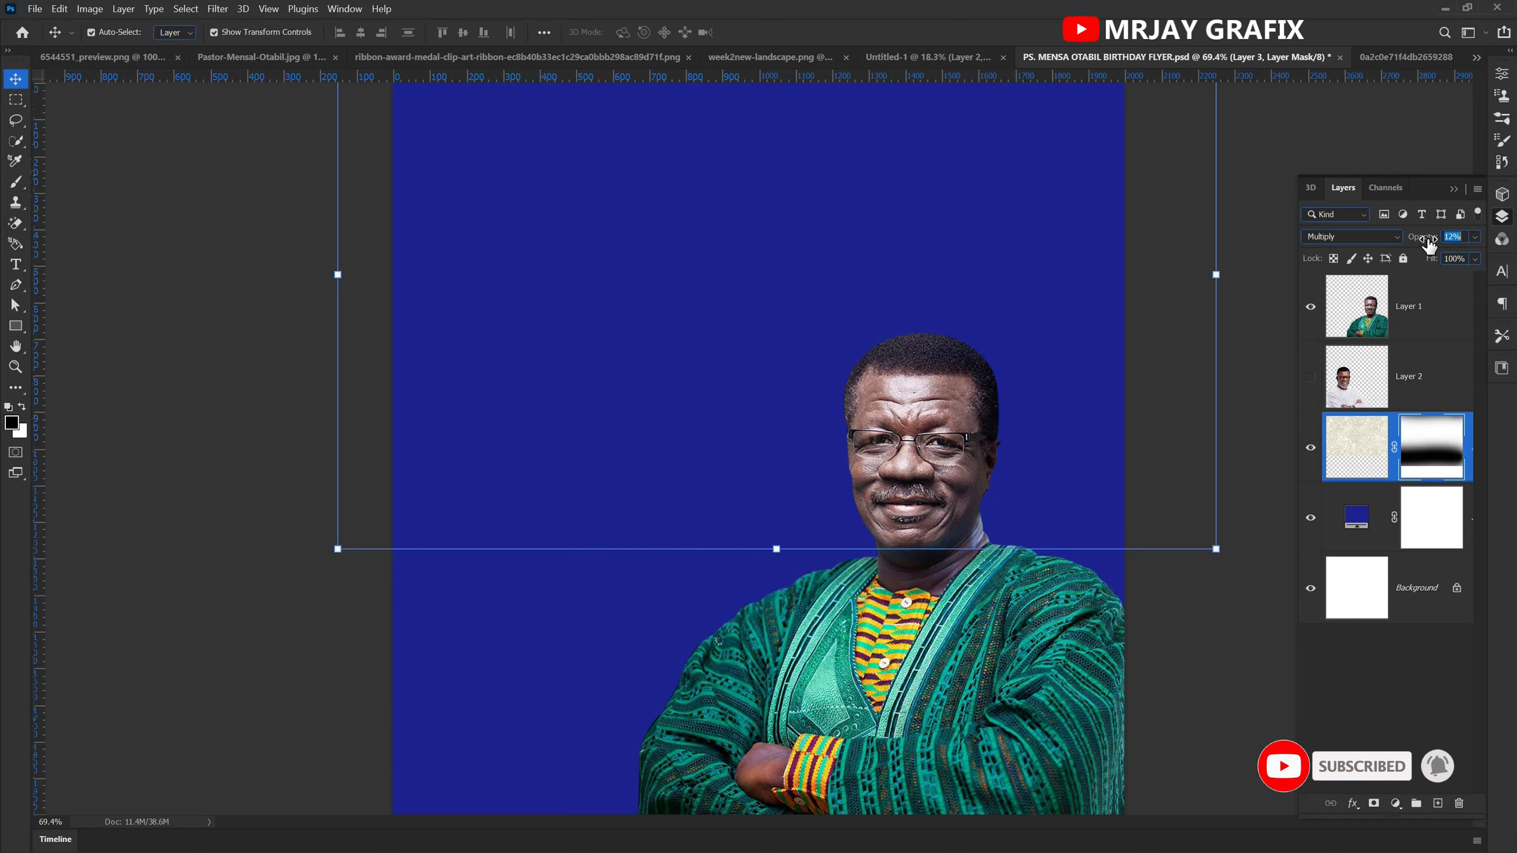
left_click(1402, 262)
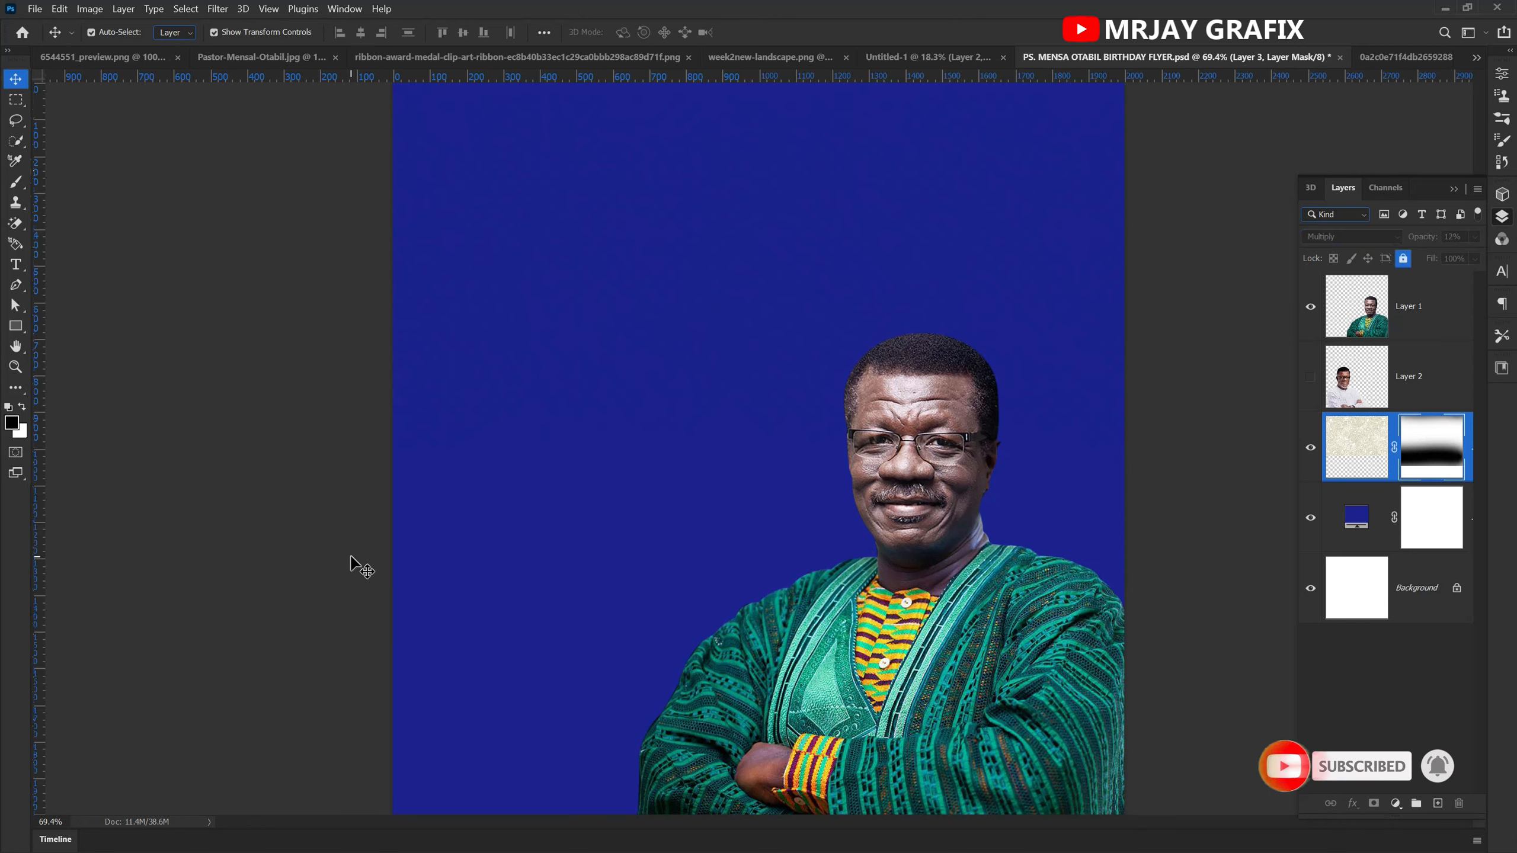
scroll(536, 567, "down", 2)
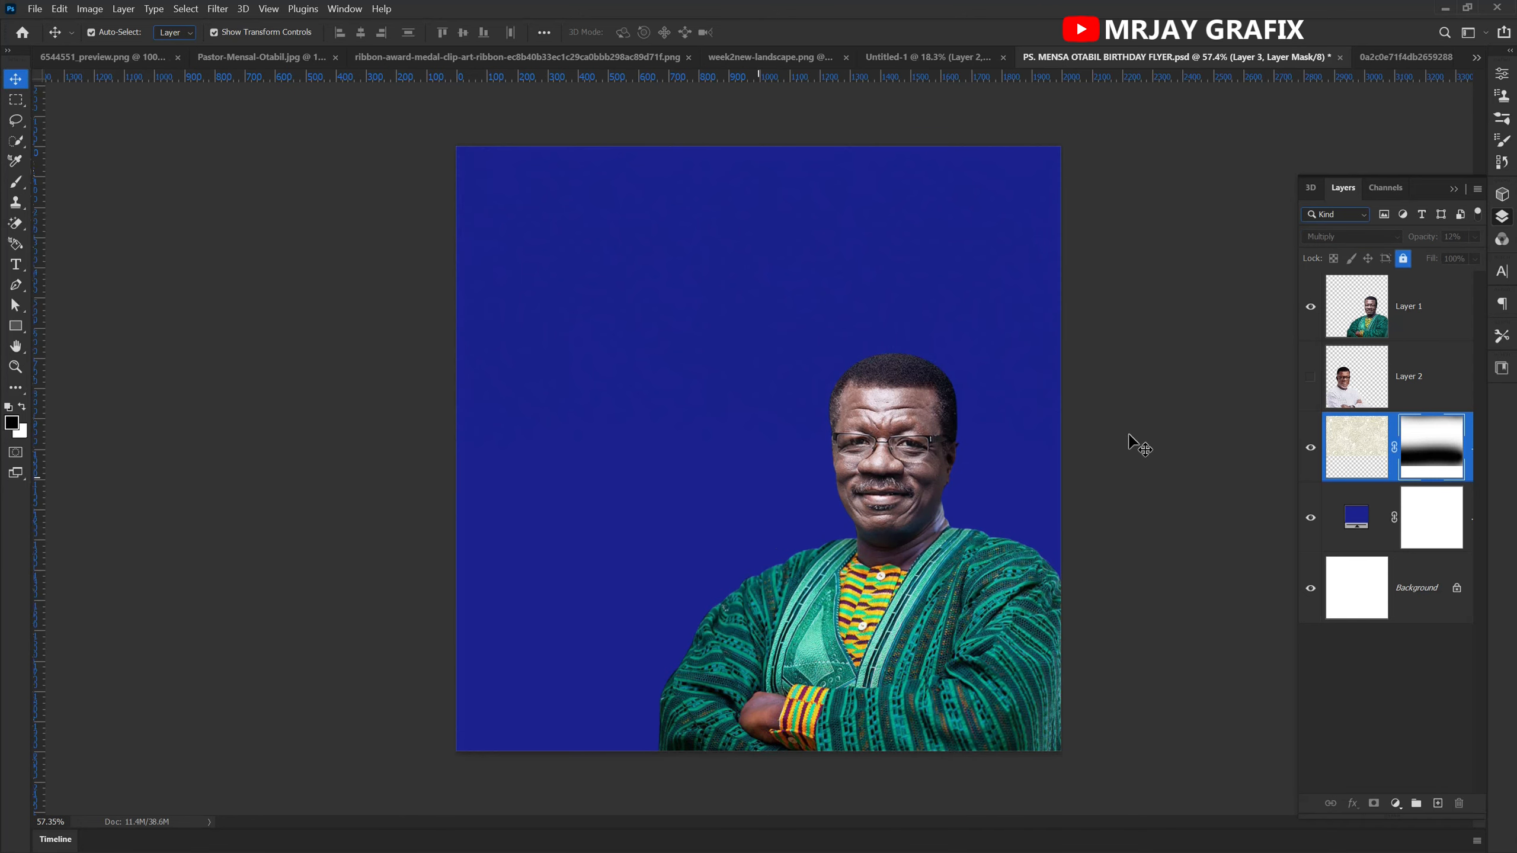
left_click(1401, 262)
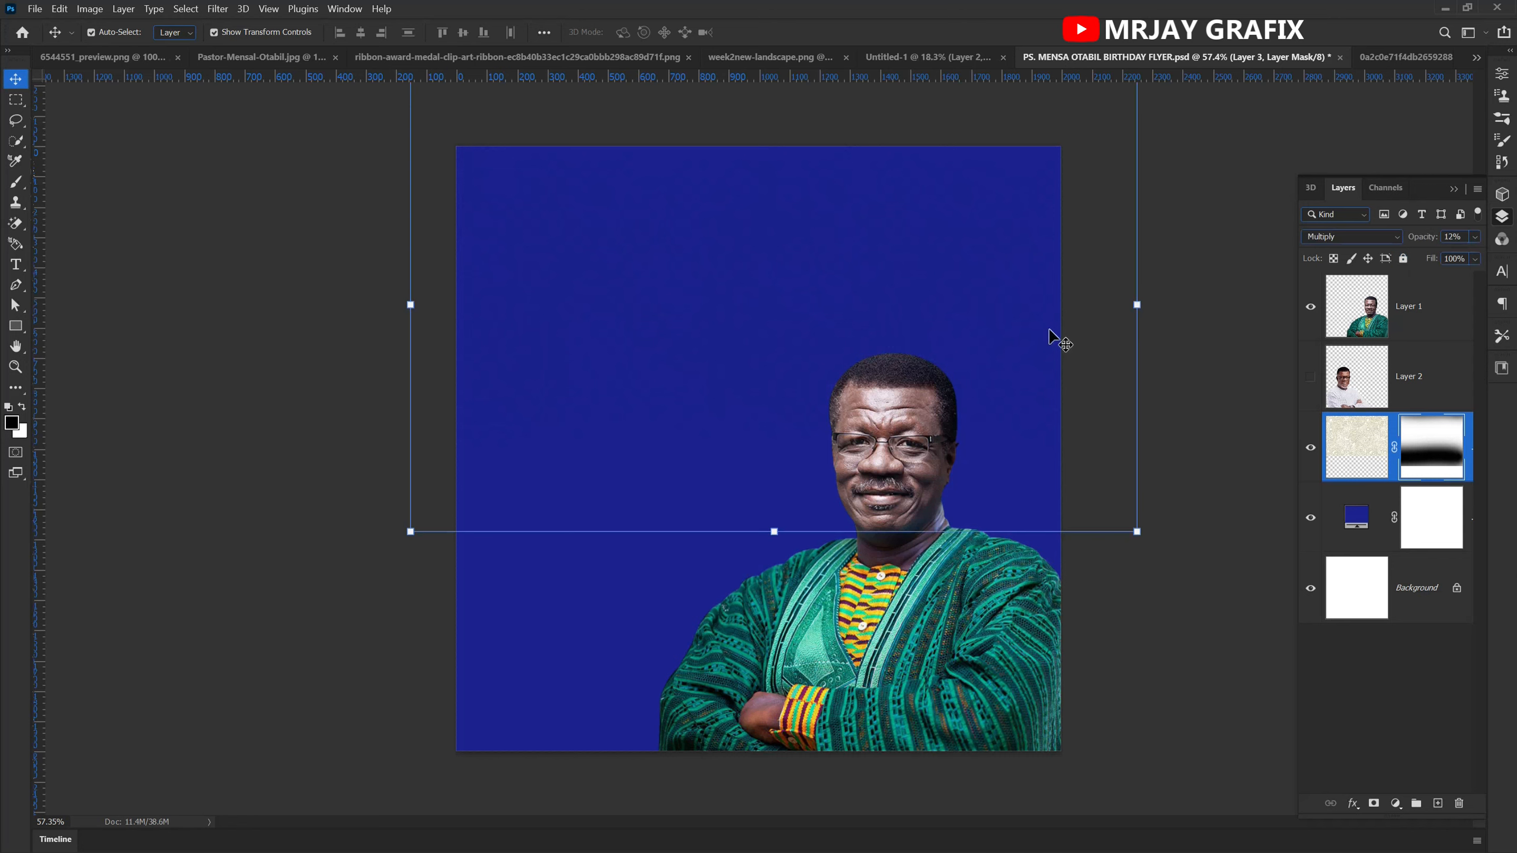
- Move the floral pattern down to mid-canvas, enlarge it from its centre well past both canvas sides, and lock its layer
left_click_drag(804, 327, 836, 425)
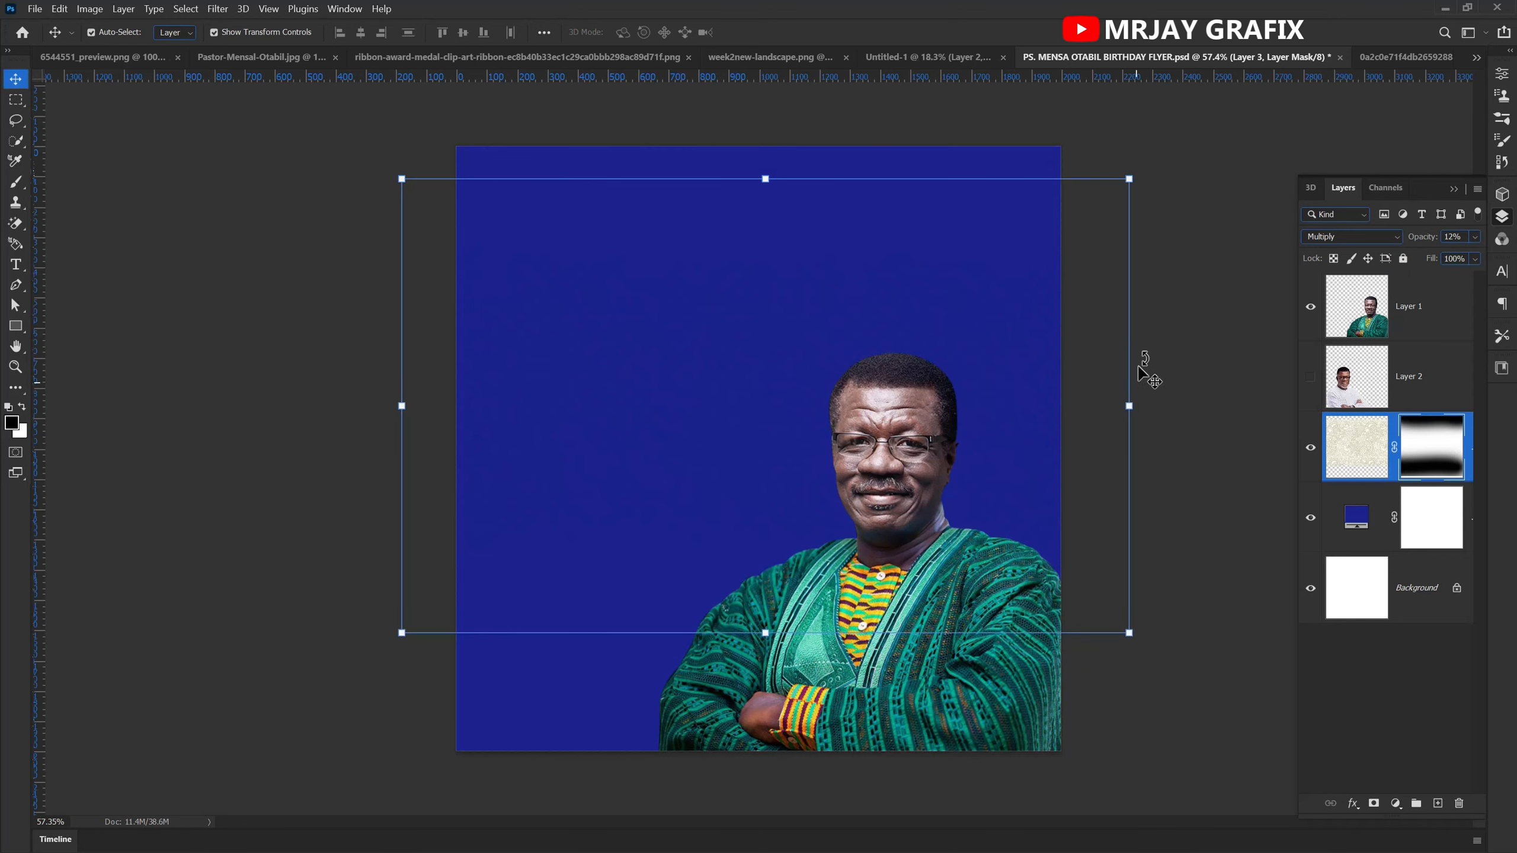
left_click(403, 637)
left_click_drag(394, 644, 304, 700)
key("Return")
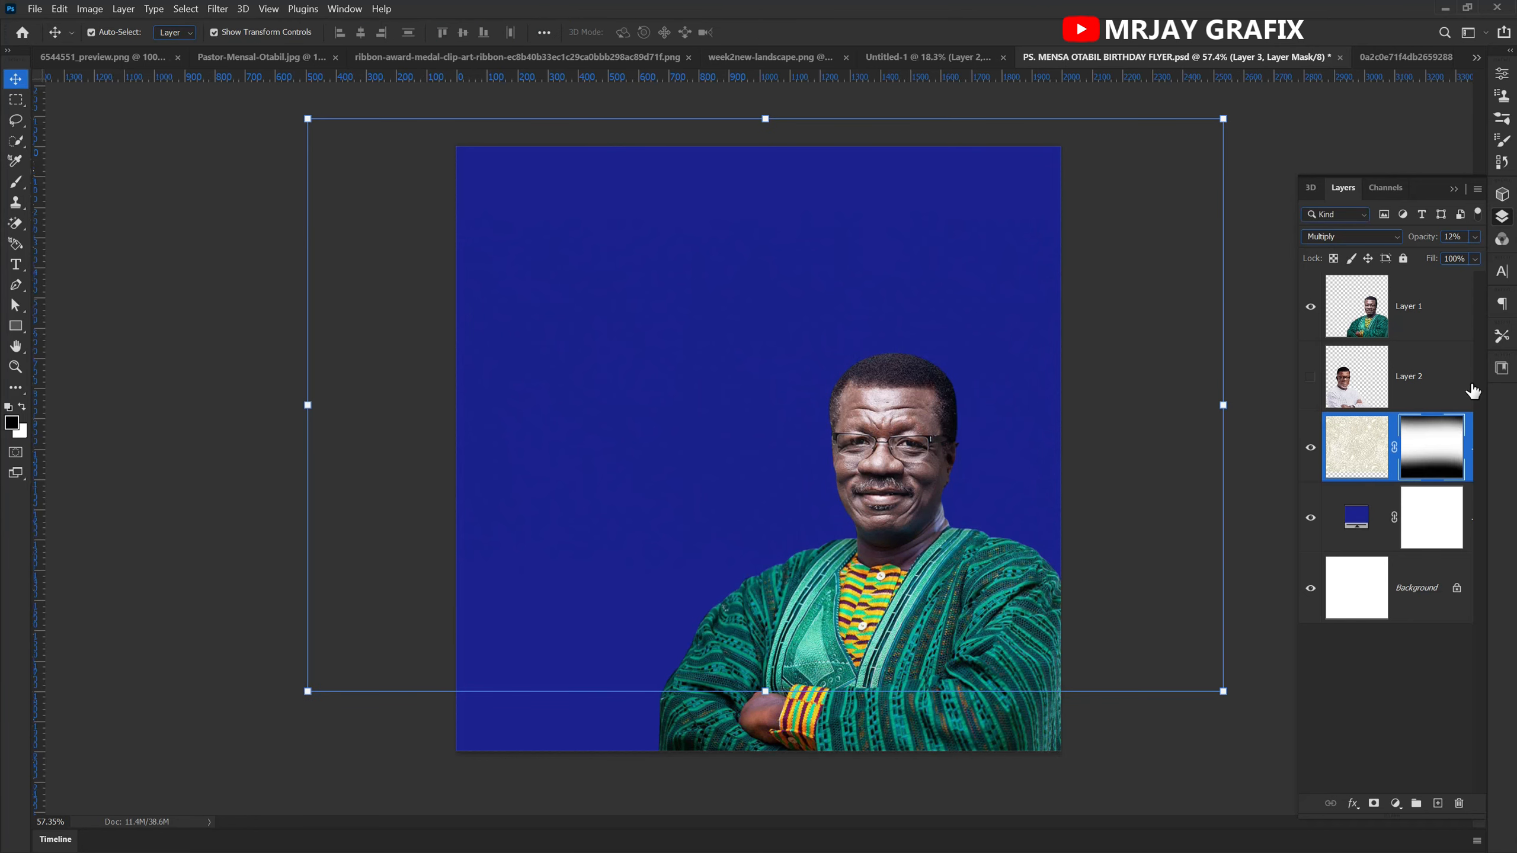
left_click(366, 525)
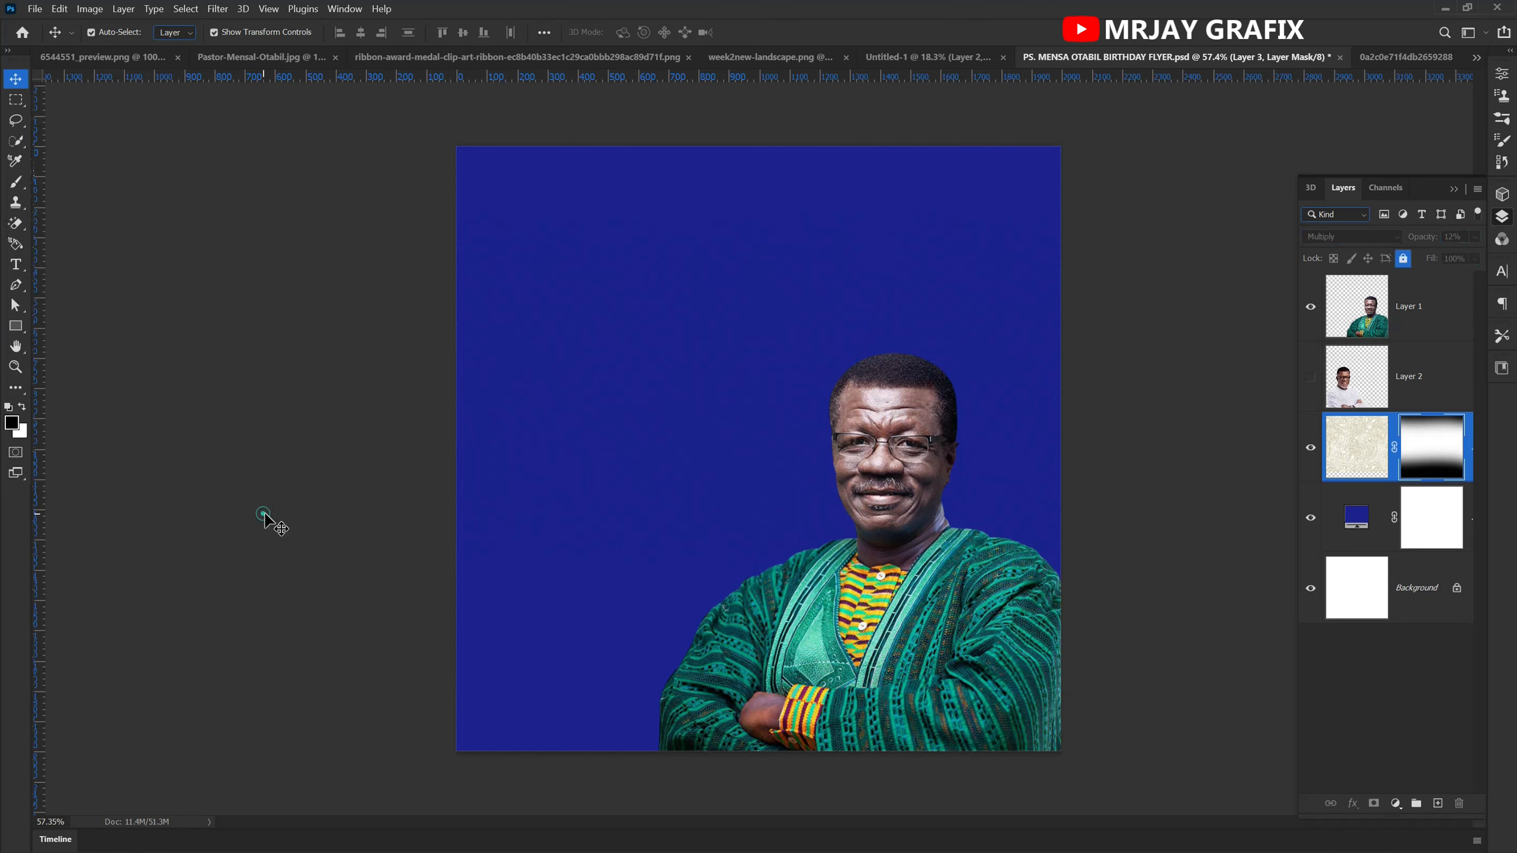
scroll(752, 461, "up", 1)
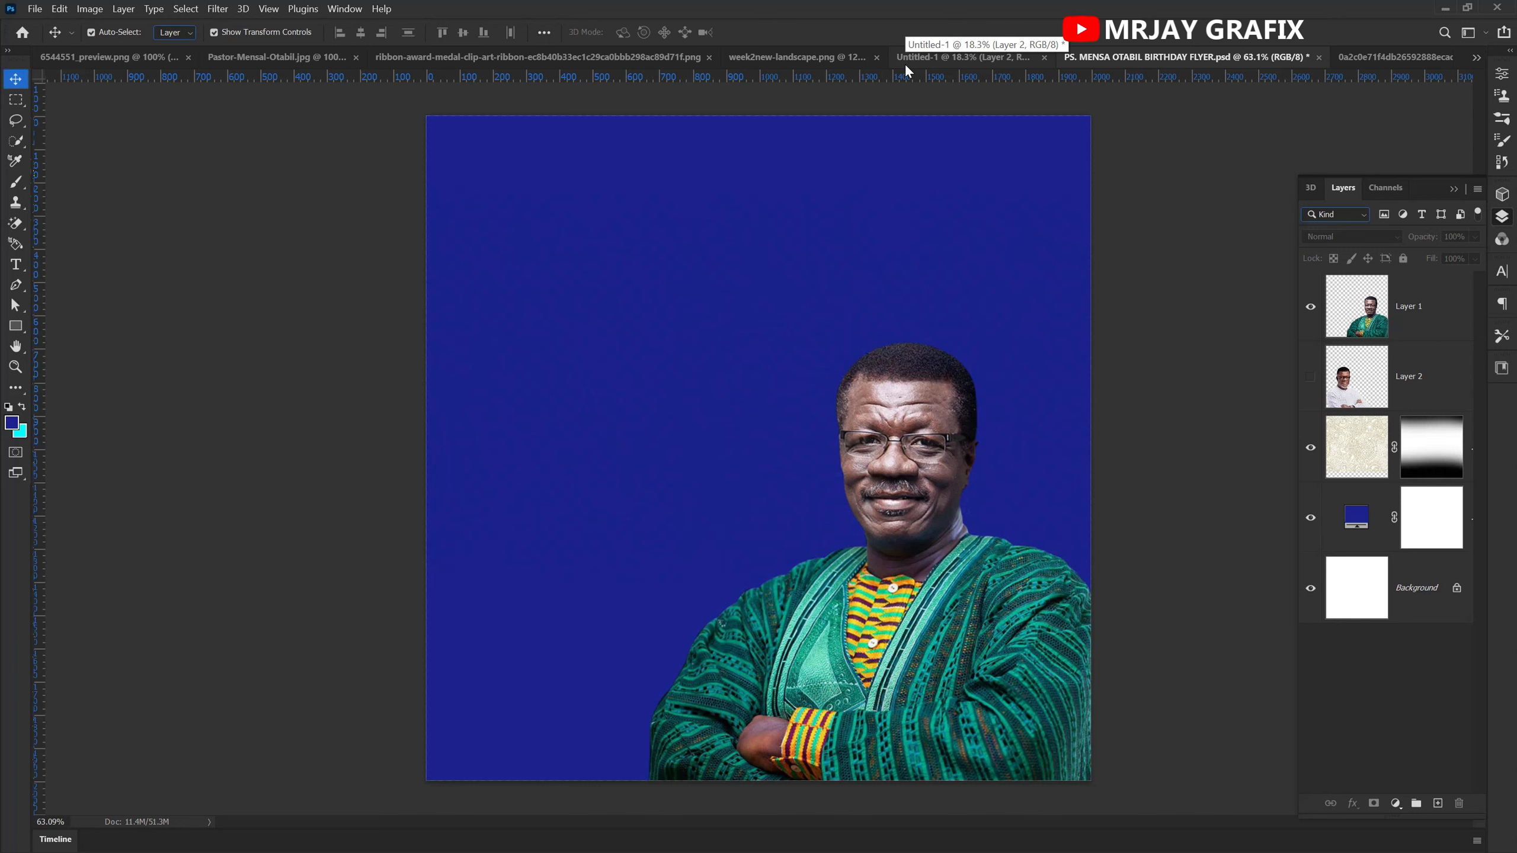
left_click(924, 556)
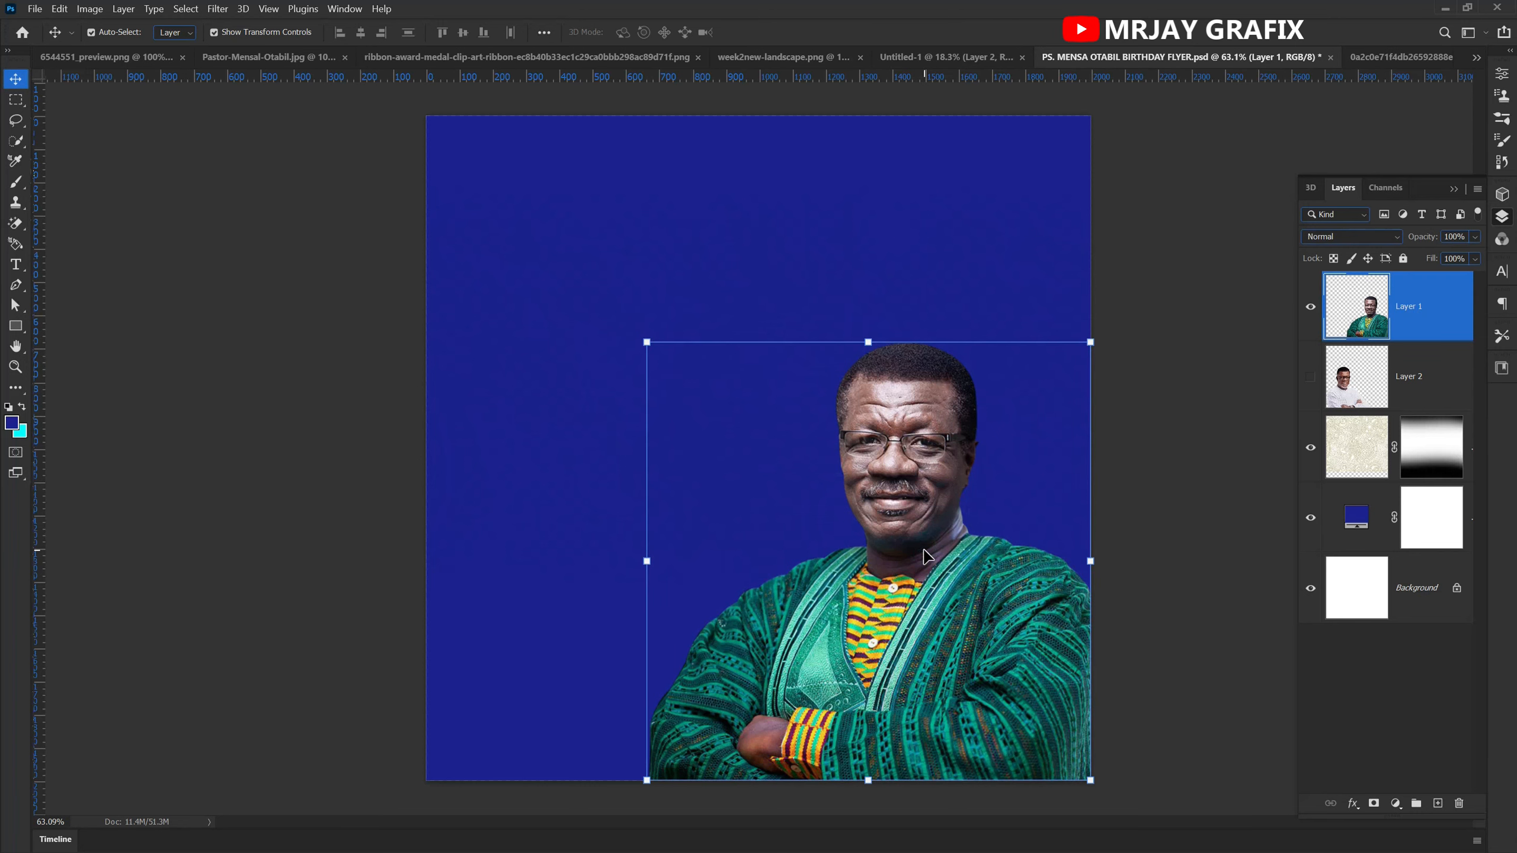
left_click(280, 582)
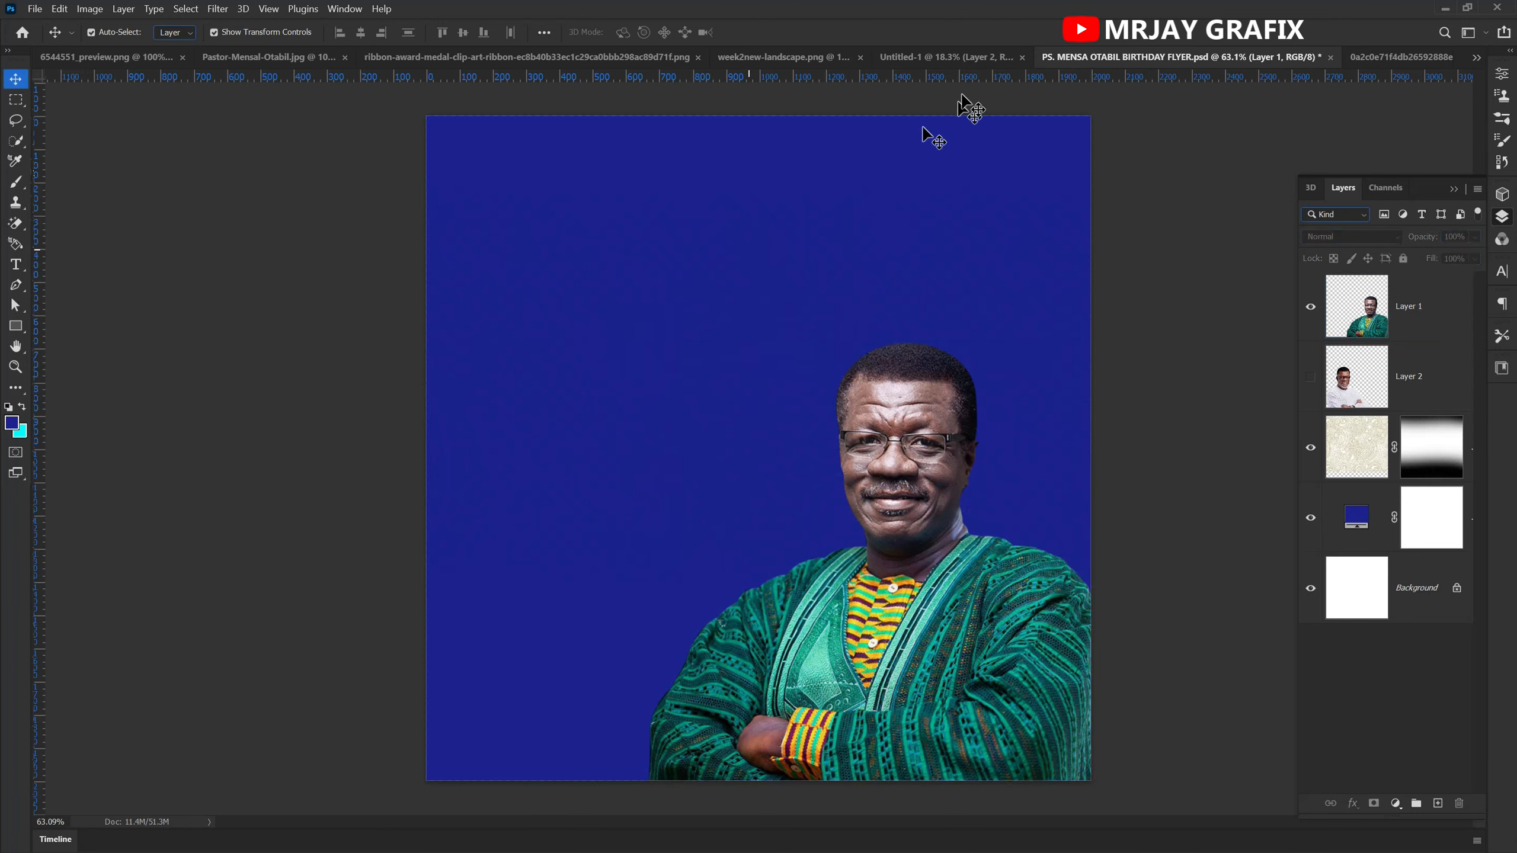
- Copy the white "HAPPY Birthday" lettering from the Untitled-1 document onto the flyer and scale it to about 32.43%
left_click(969, 59)
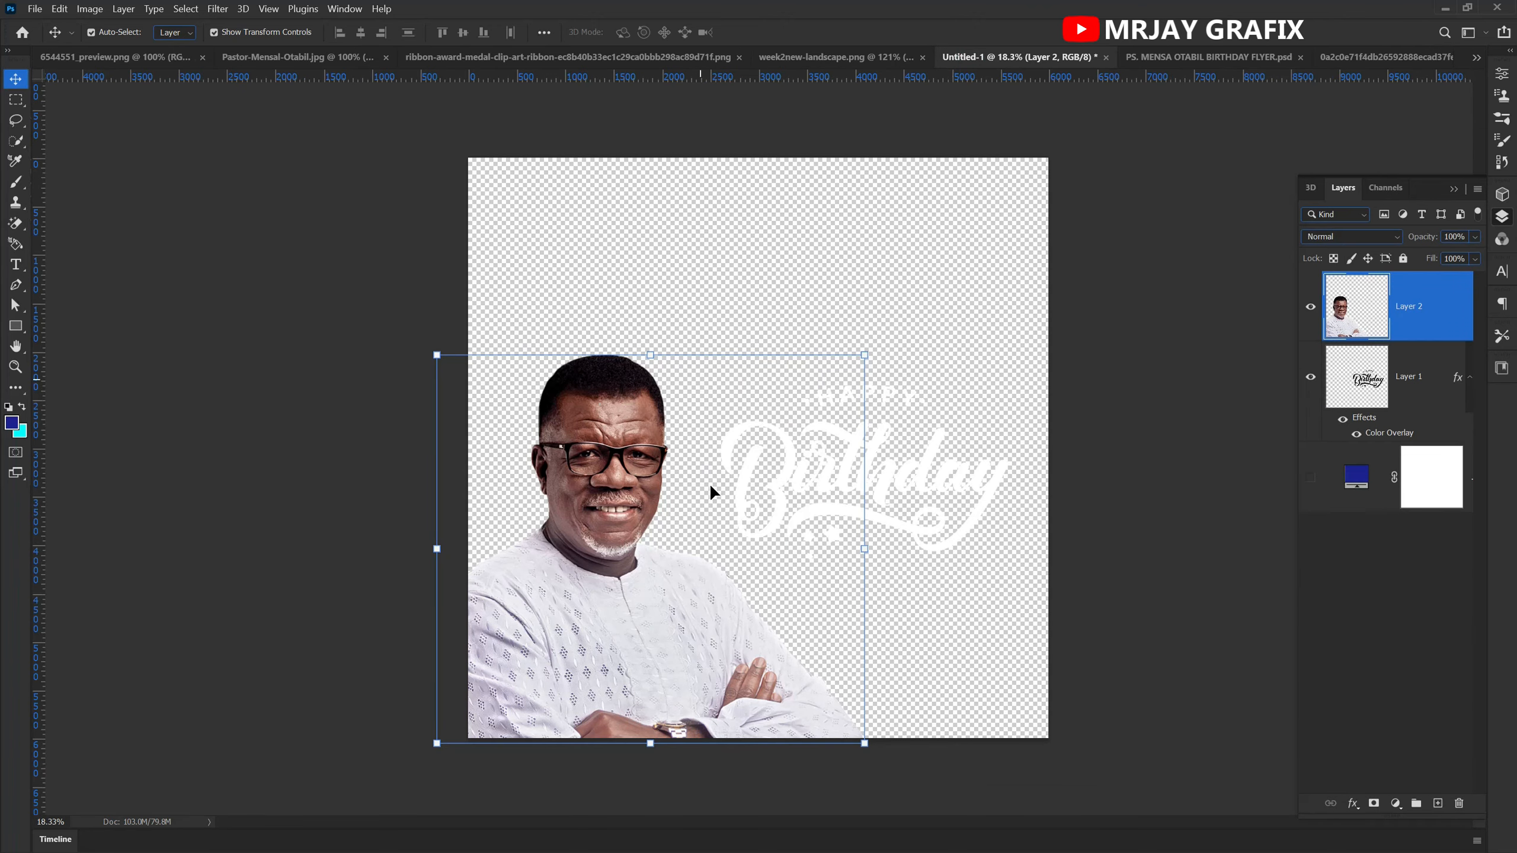
left_click_drag(742, 486, 603, 461)
left_click_drag(642, 154, 641, 561)
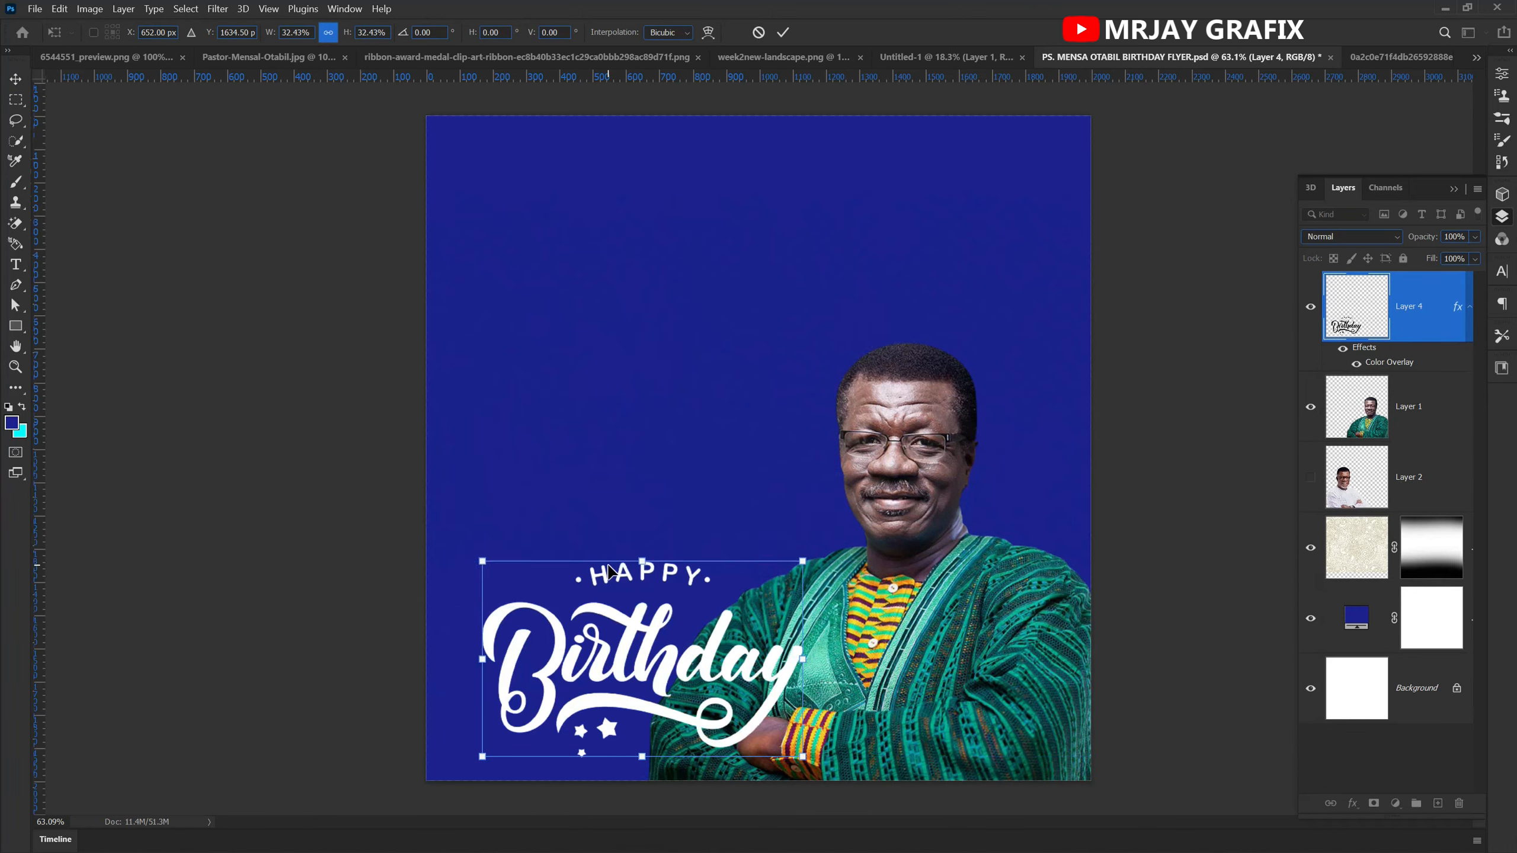
key("Return")
- Scale the "HAPPY Birthday" lettering to 77.40% and place it beside the shoulder of the portrait in green
left_click_drag(615, 627, 602, 415)
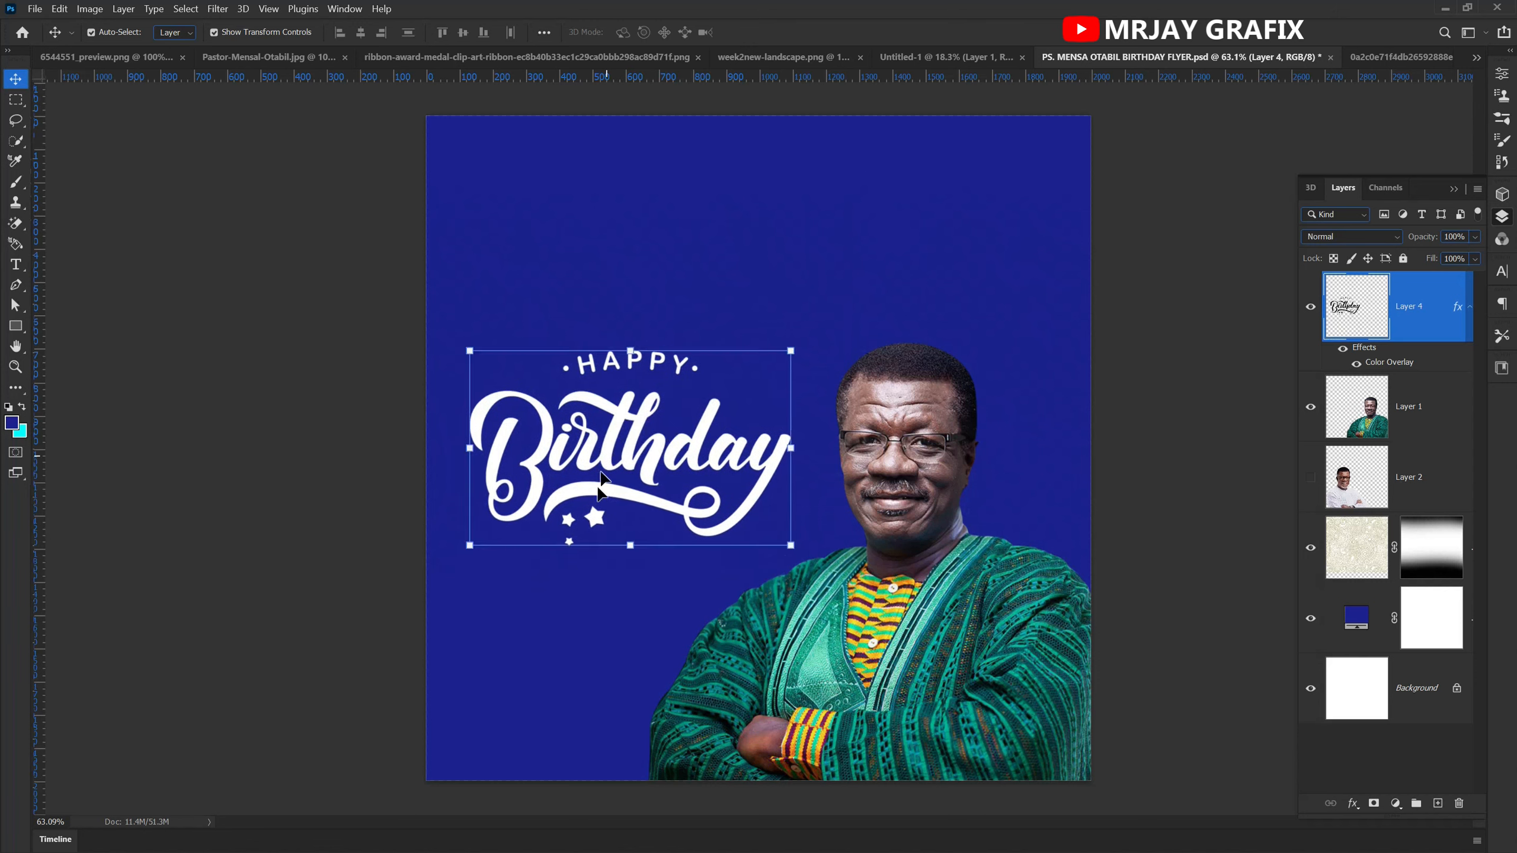
left_click_drag(630, 551, 642, 504)
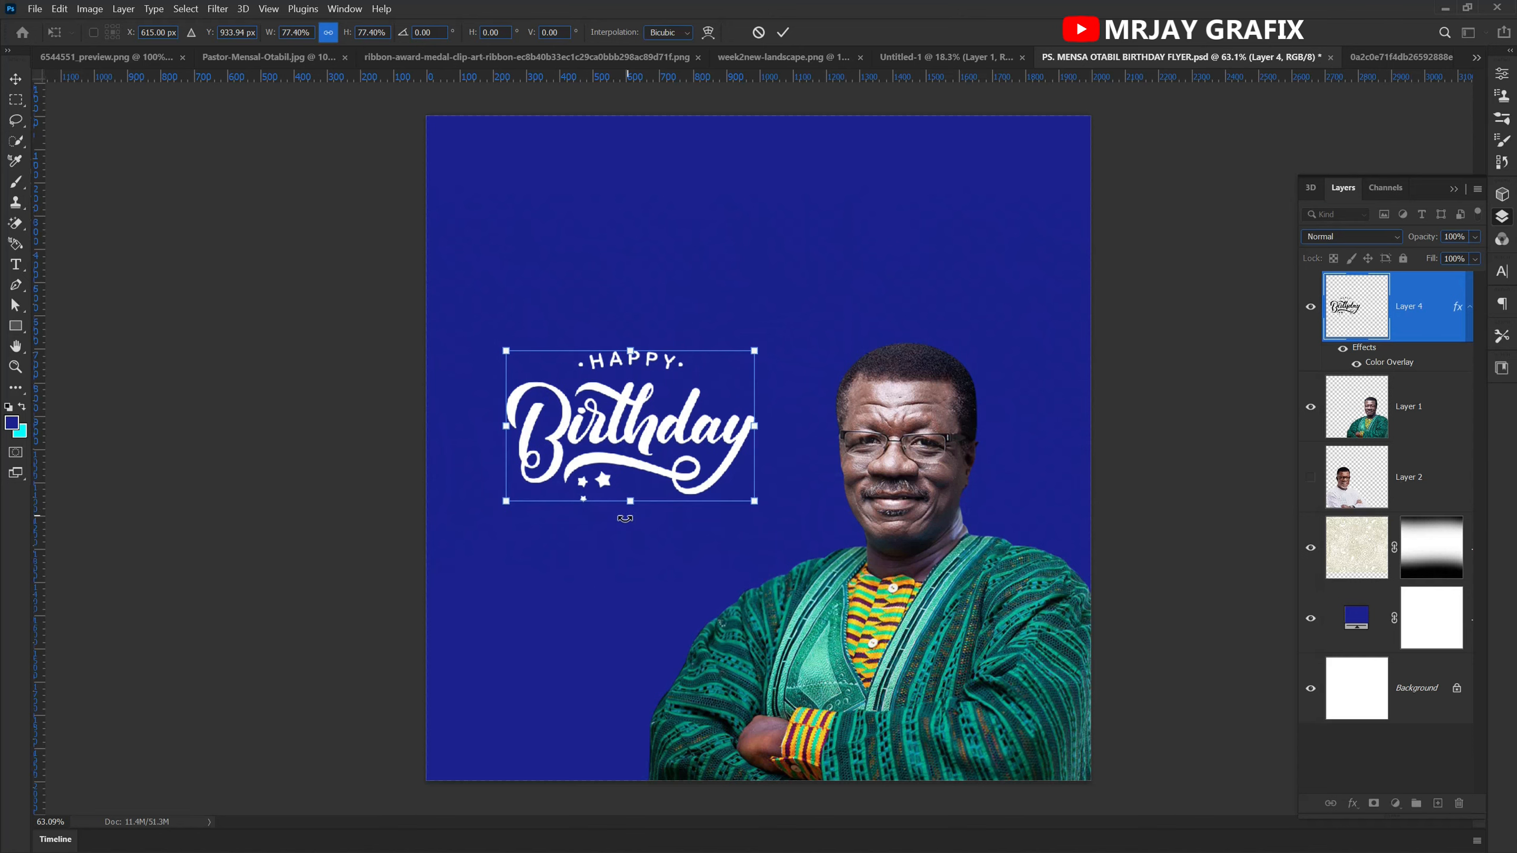
key("Return")
left_click_drag(618, 424, 590, 545)
left_click(396, 349)
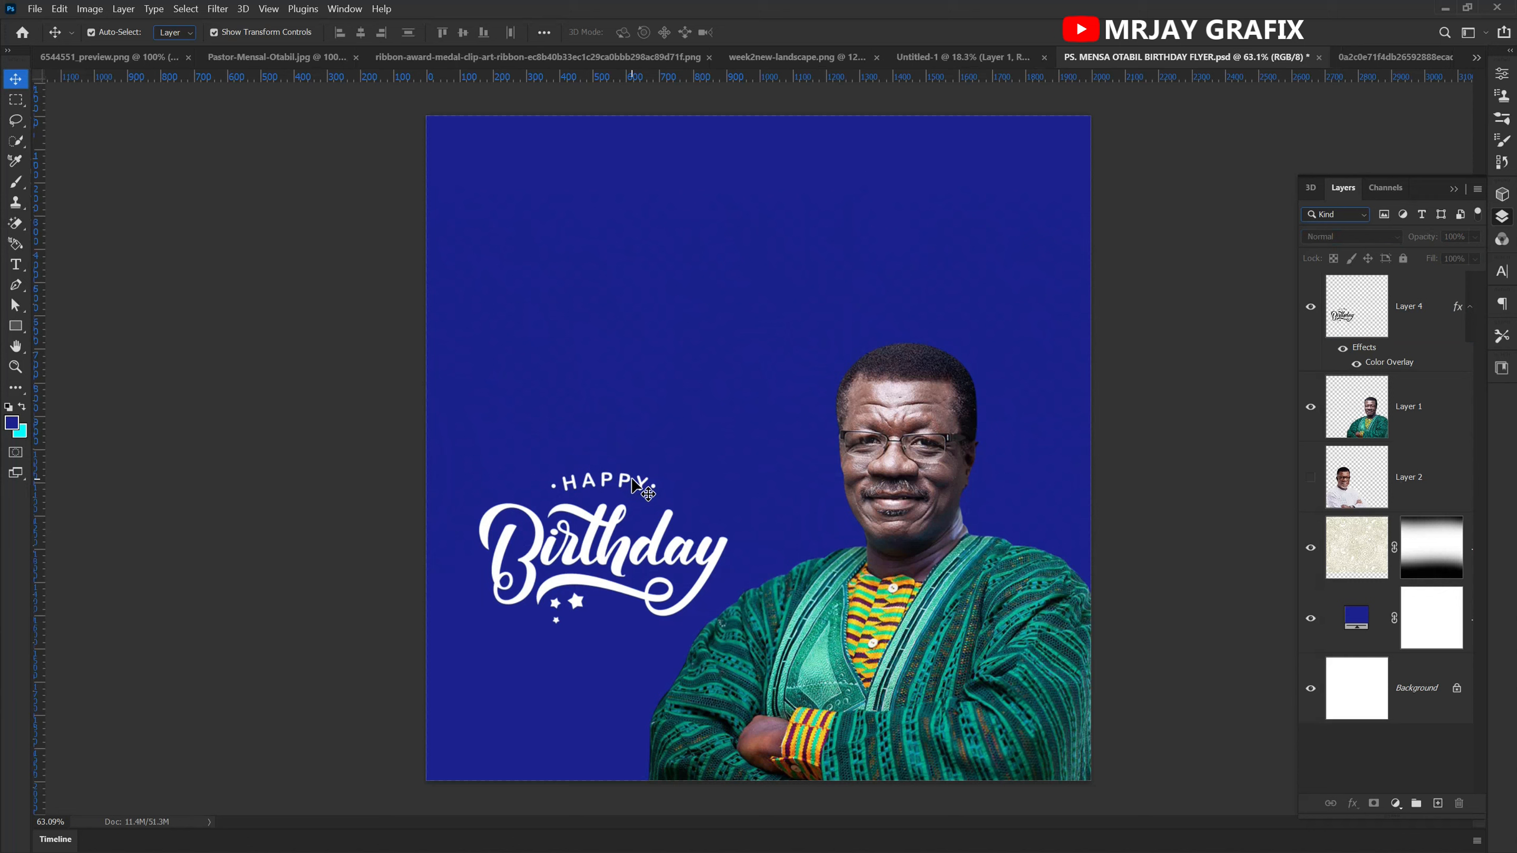
- Move the "HAPPY Birthday" lettering up beside the portrait's face and enlarge it to about 113.55%
left_click(604, 475)
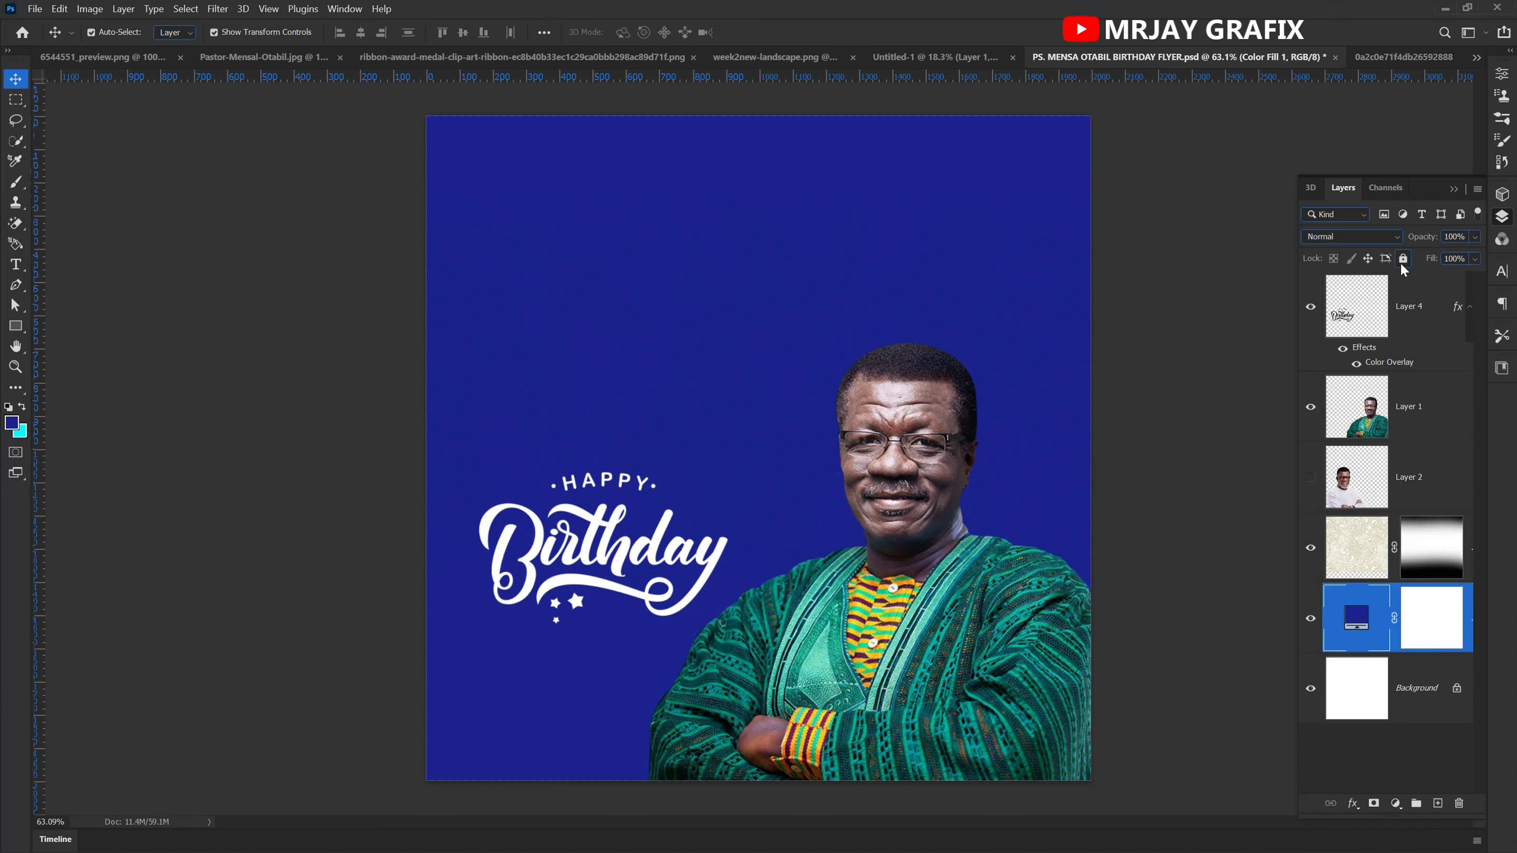
left_click(610, 481)
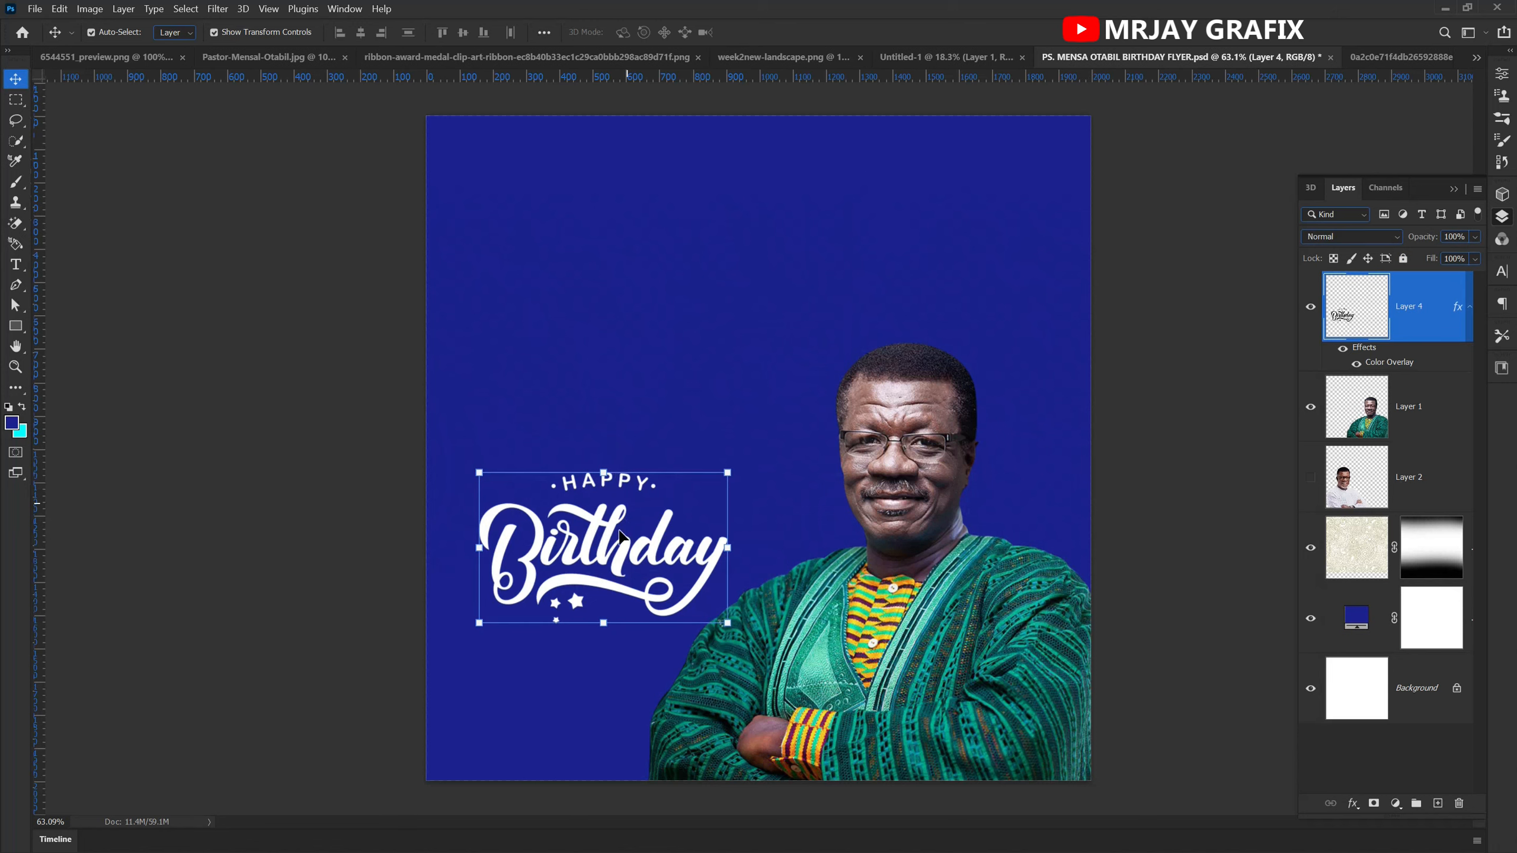
left_click_drag(602, 559, 640, 490)
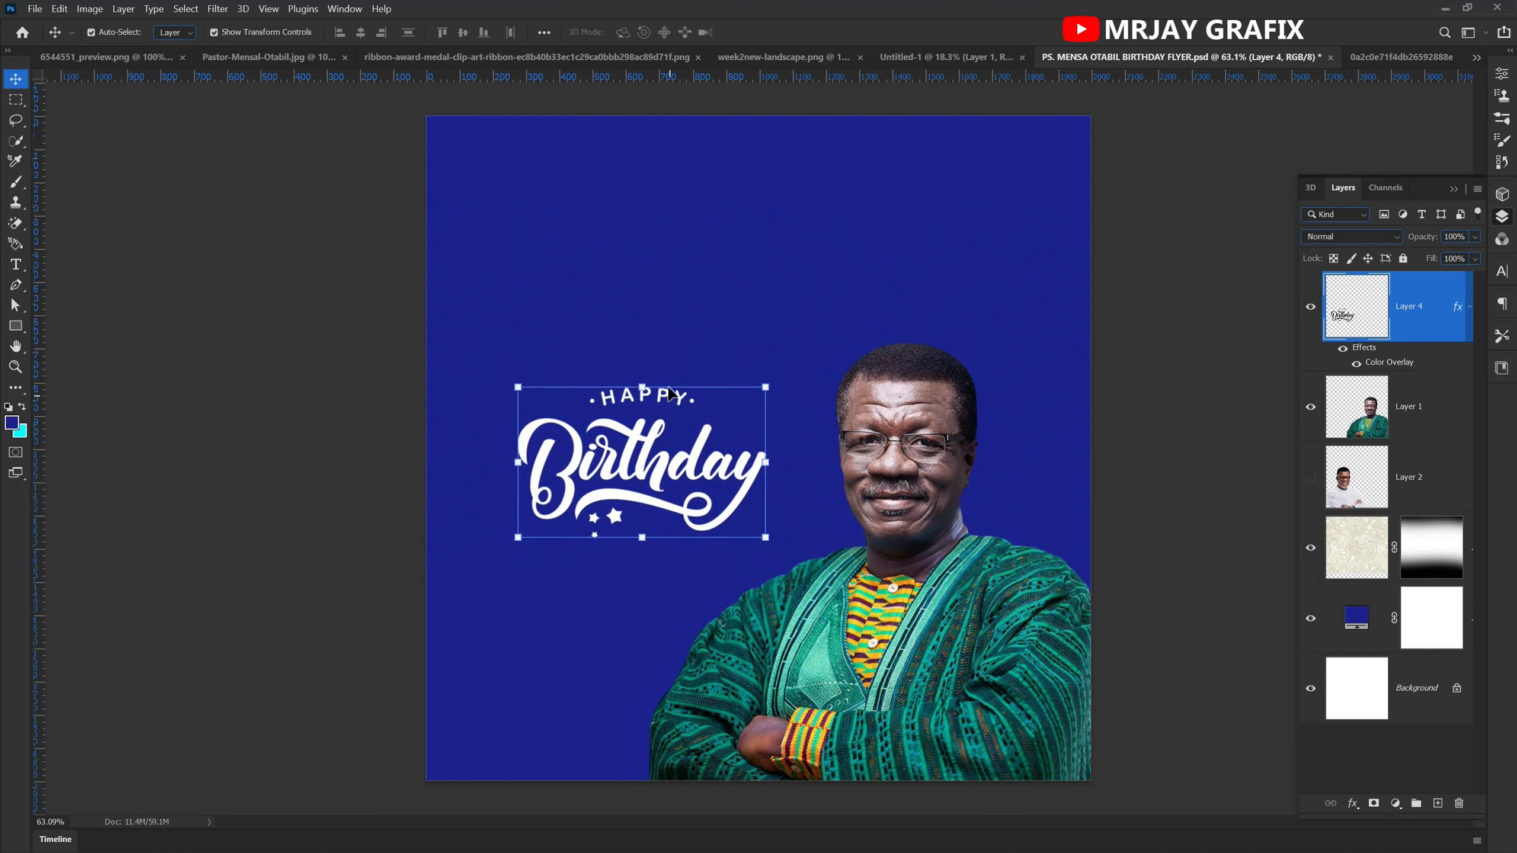
left_click(641, 391)
left_click_drag(642, 392, 642, 366)
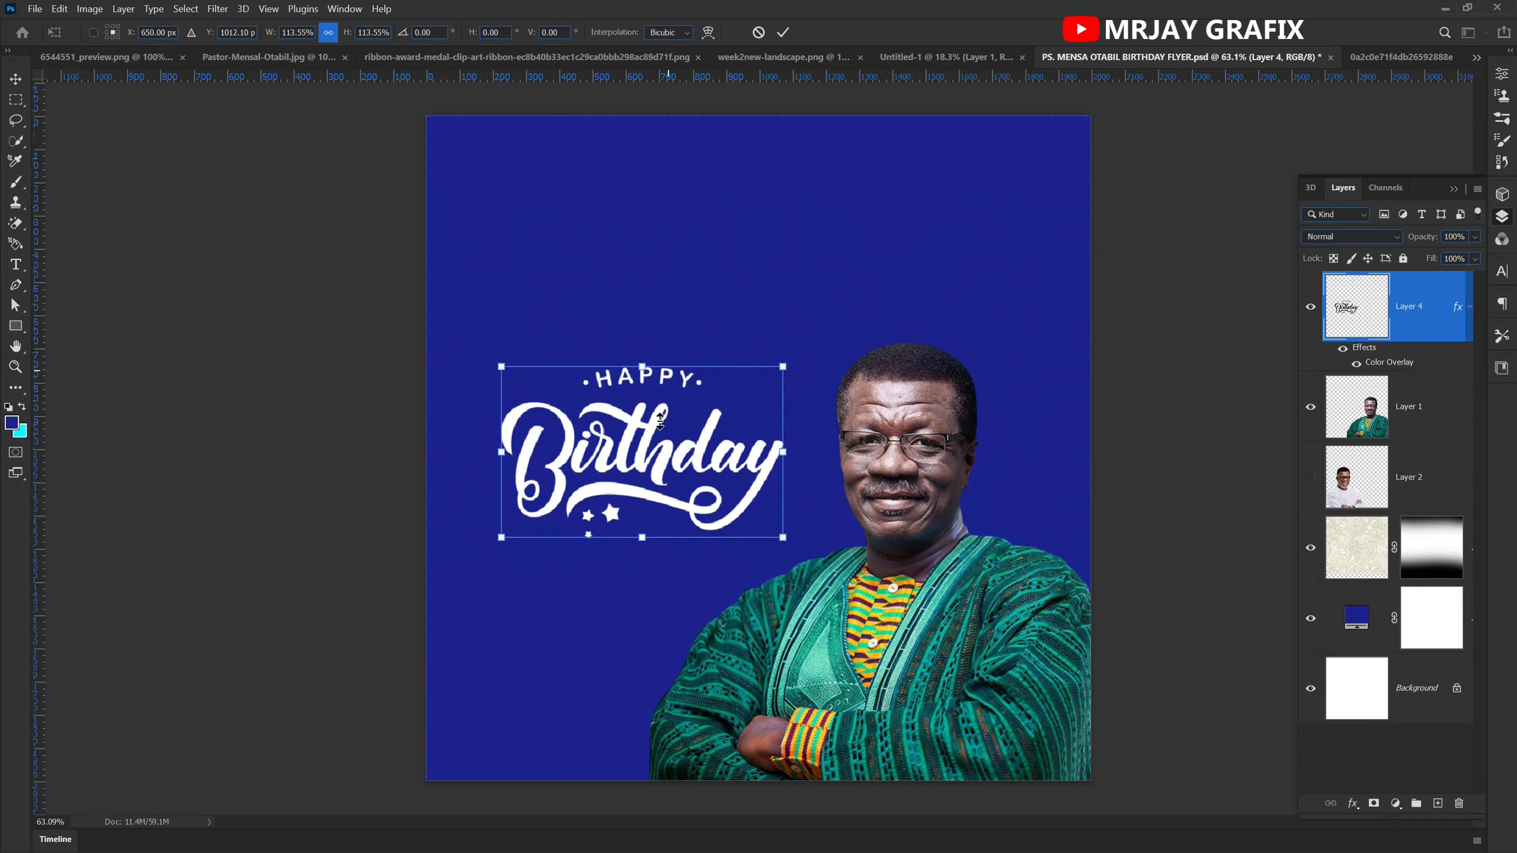
key("Return")
left_click(421, 489)
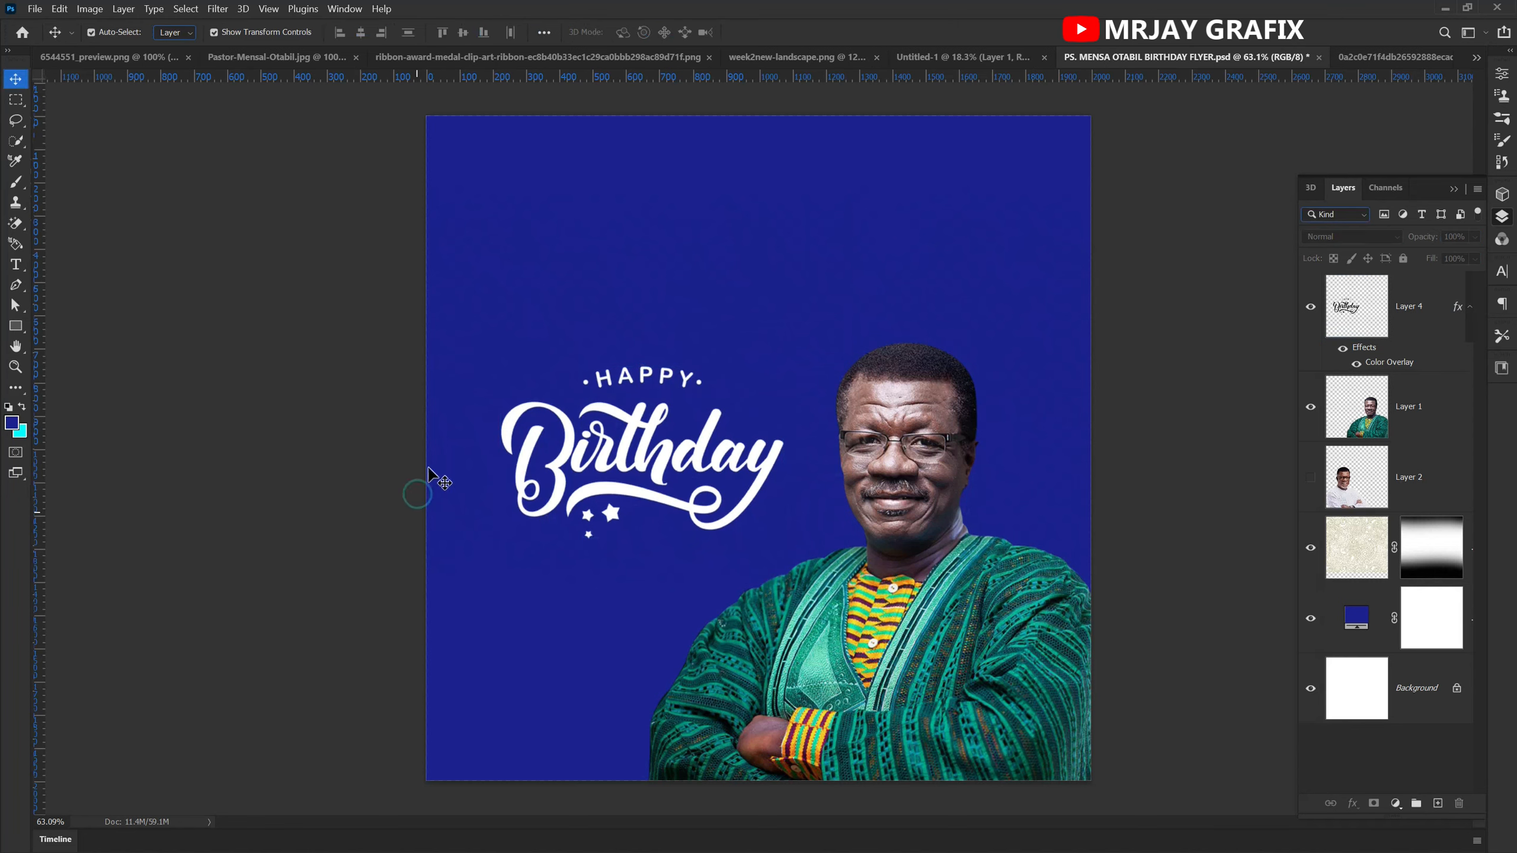
- Copy the white-shirt portrait from week2new-landscape.png onto the flyer and place it in the canvas's upper-left area
scroll(545, 406, "down", 1)
scroll(546, 406, "up", 1)
left_click(802, 59)
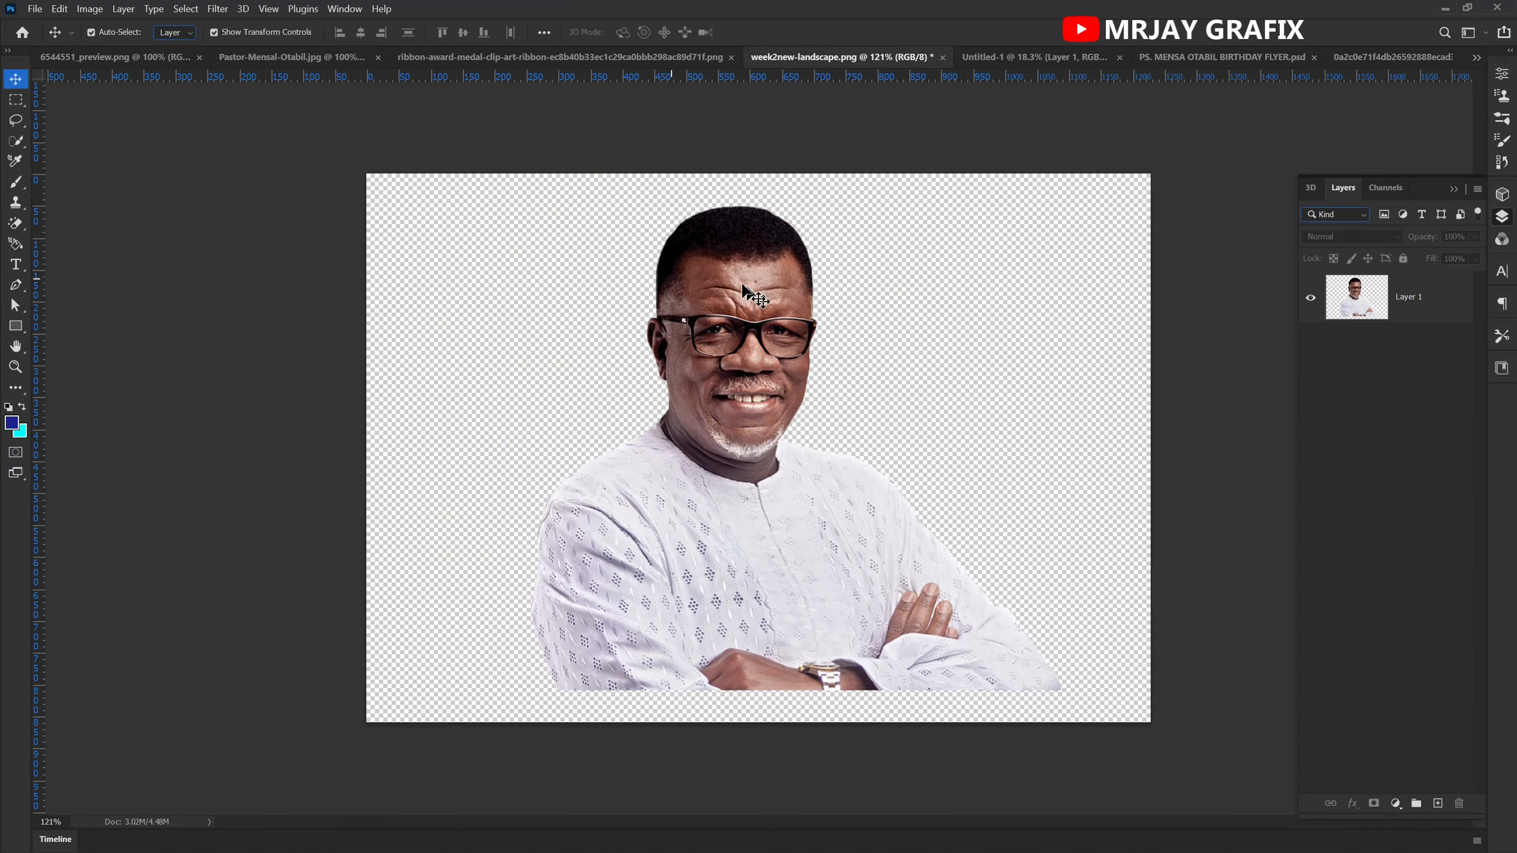
left_click_drag(737, 295, 1183, 63)
left_click_drag(1054, 197, 543, 326)
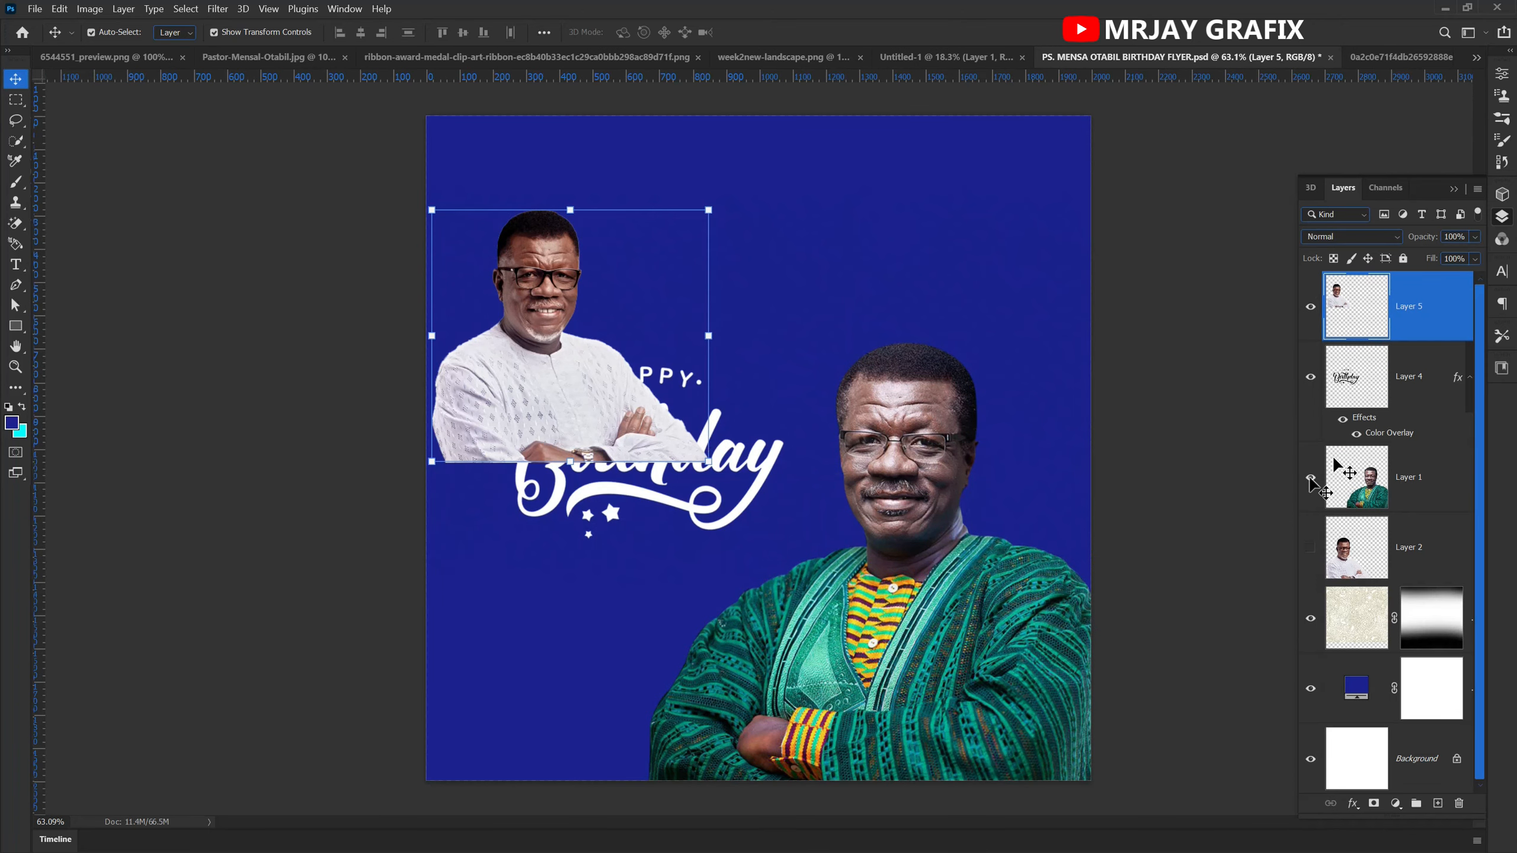
- Place the white-shirt portrait's layer between the floral pattern and the blue fill, then blend it as Luminosity at 27% opacity
left_click_drag(1398, 333, 1332, 669)
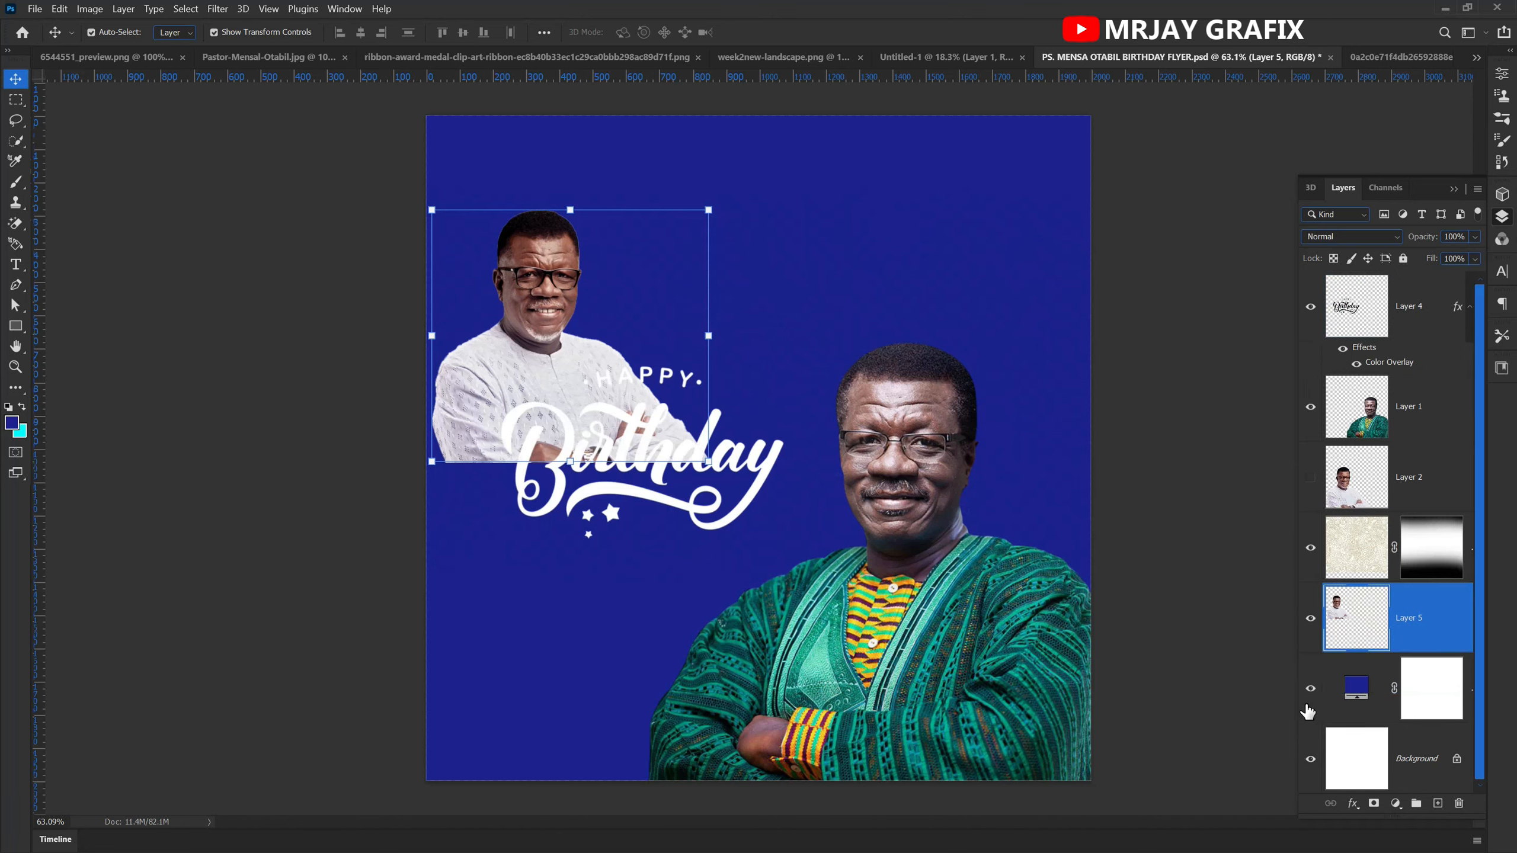
left_click(1359, 238)
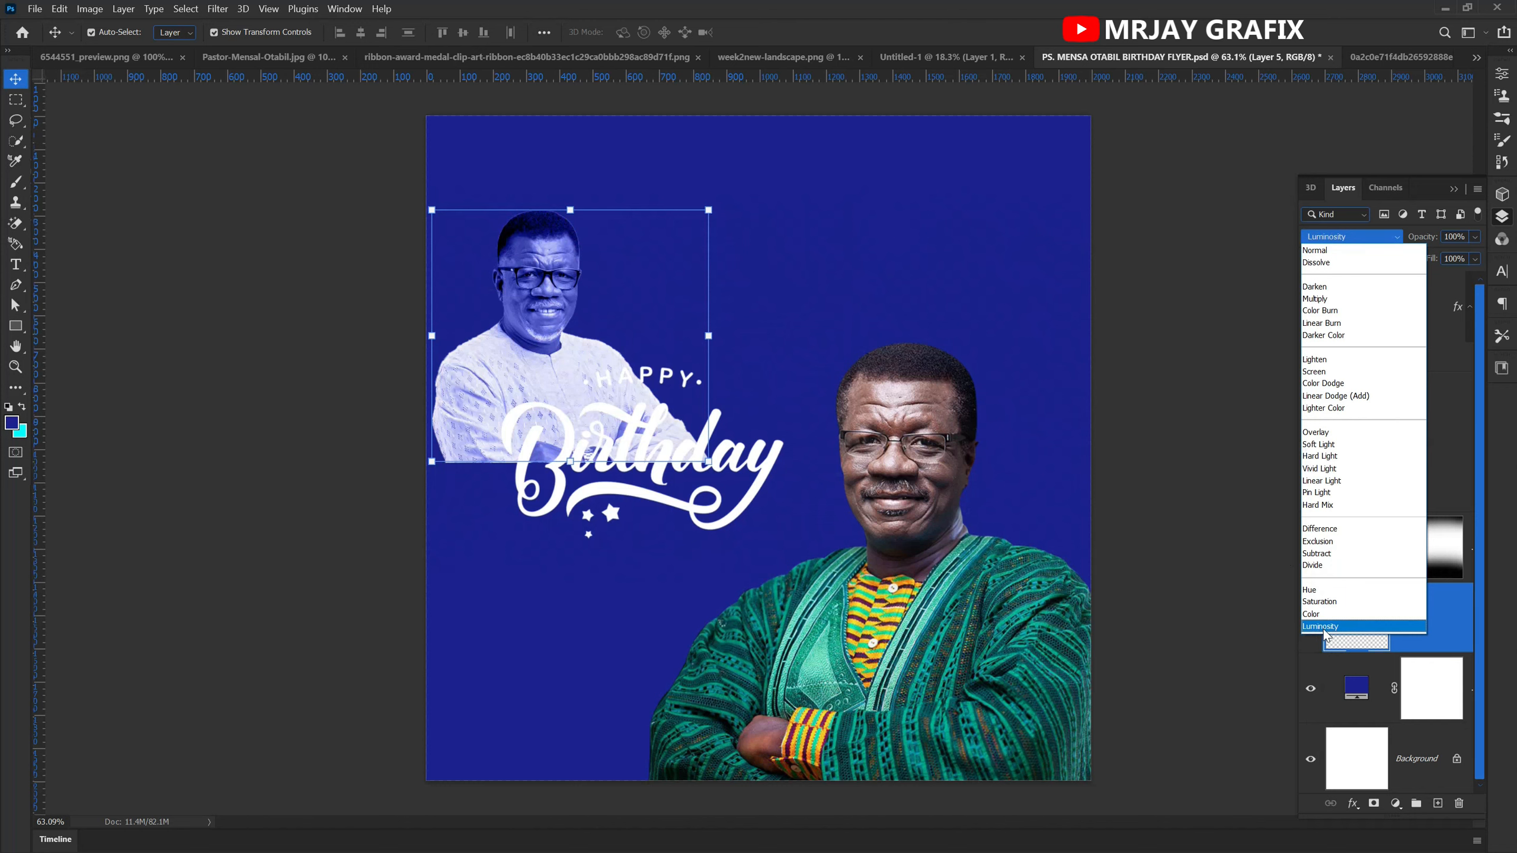
left_click(1322, 628)
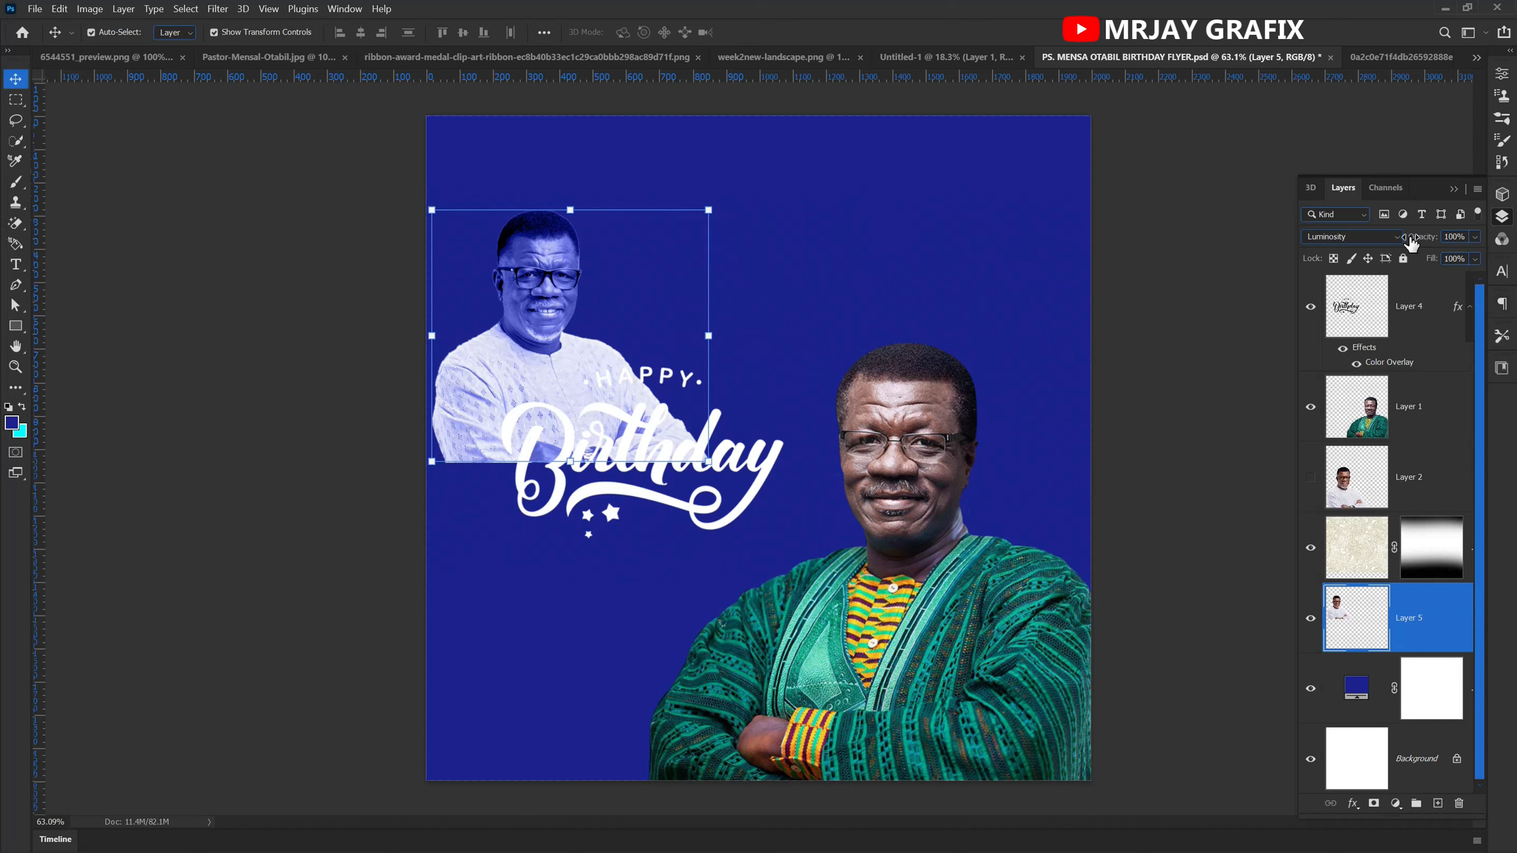
left_click_drag(1434, 243, 1372, 256)
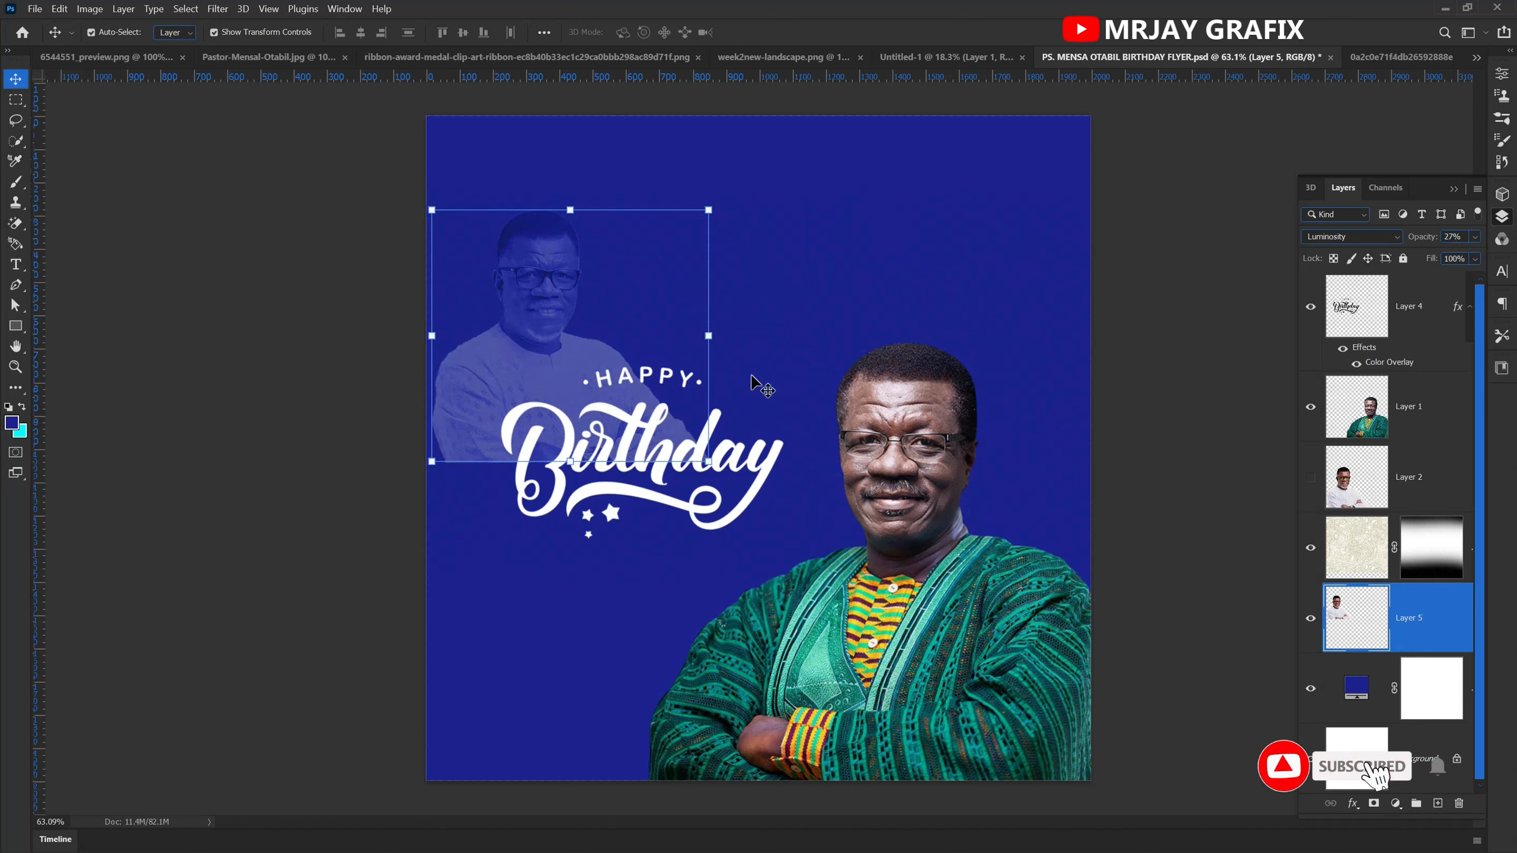
- Align the faded white-shirt portrait with the canvas's upper-left corner and fade out its lower edge using a brushed layer mask
left_click_drag(567, 343, 568, 257)
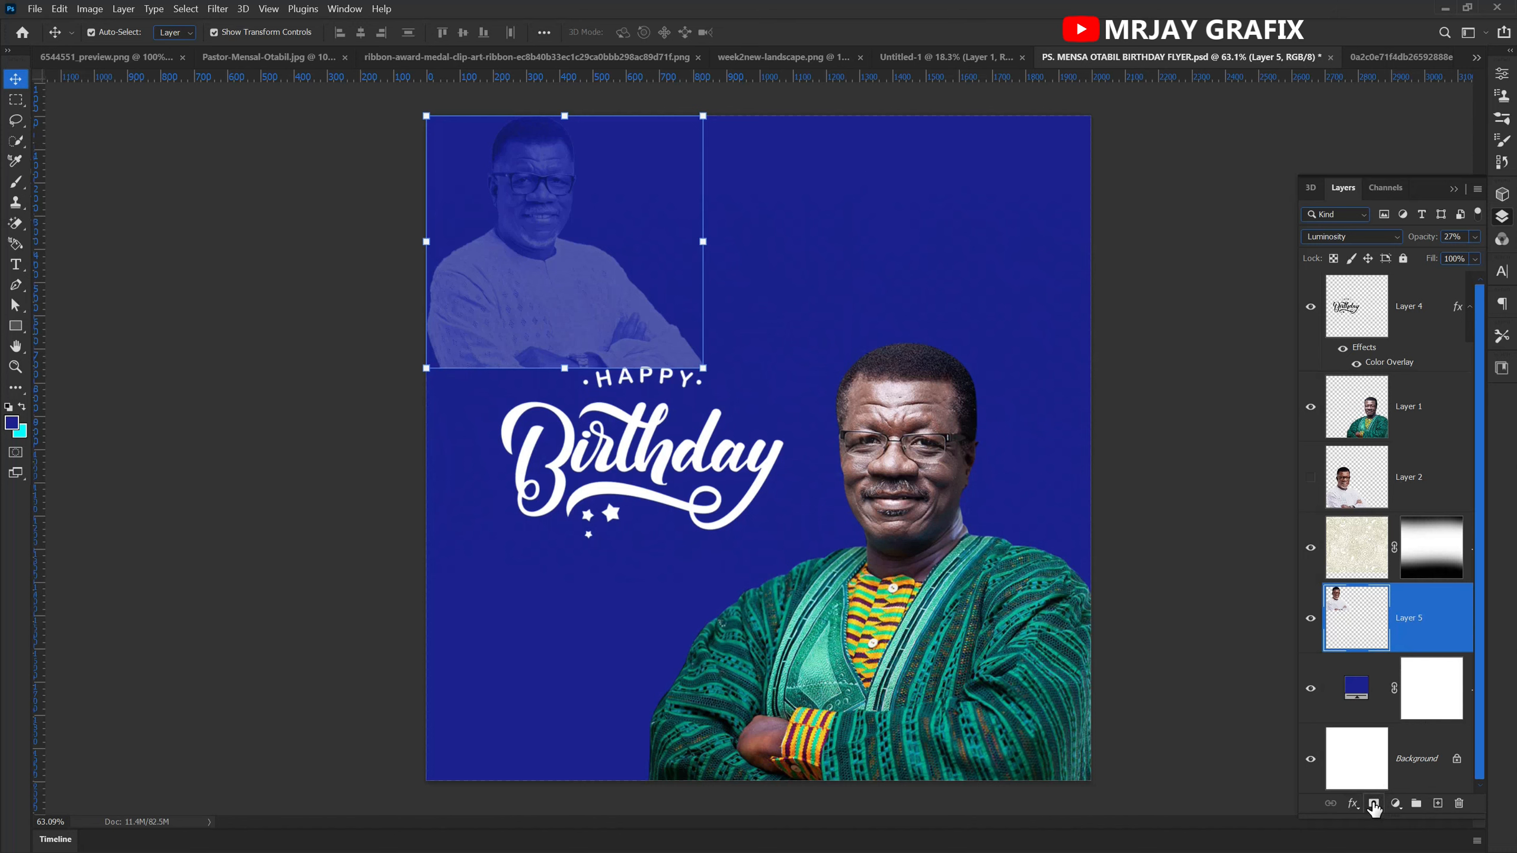
left_click(1373, 805)
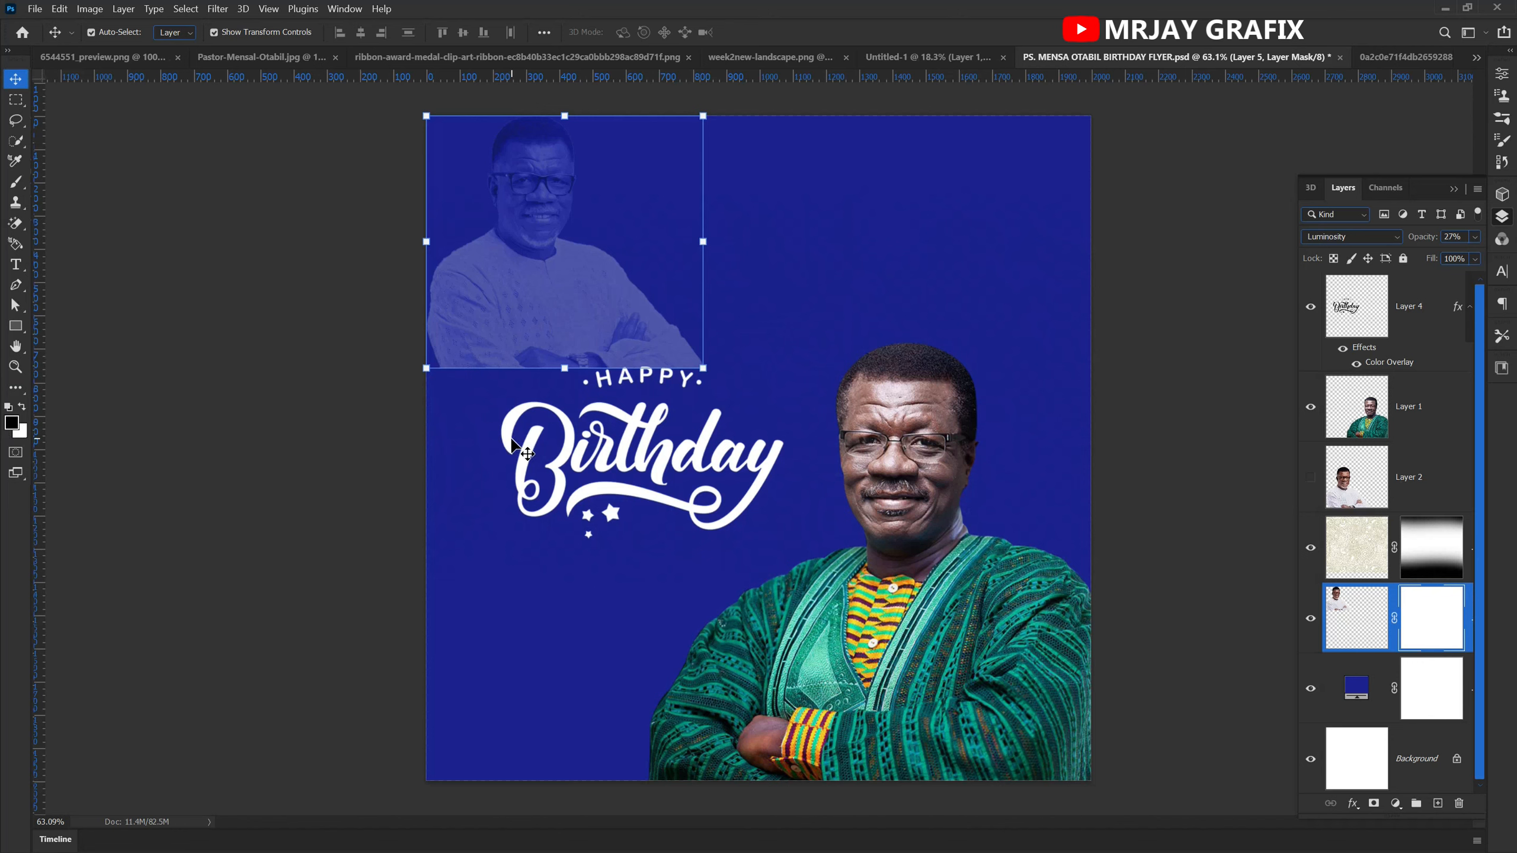
key("b")
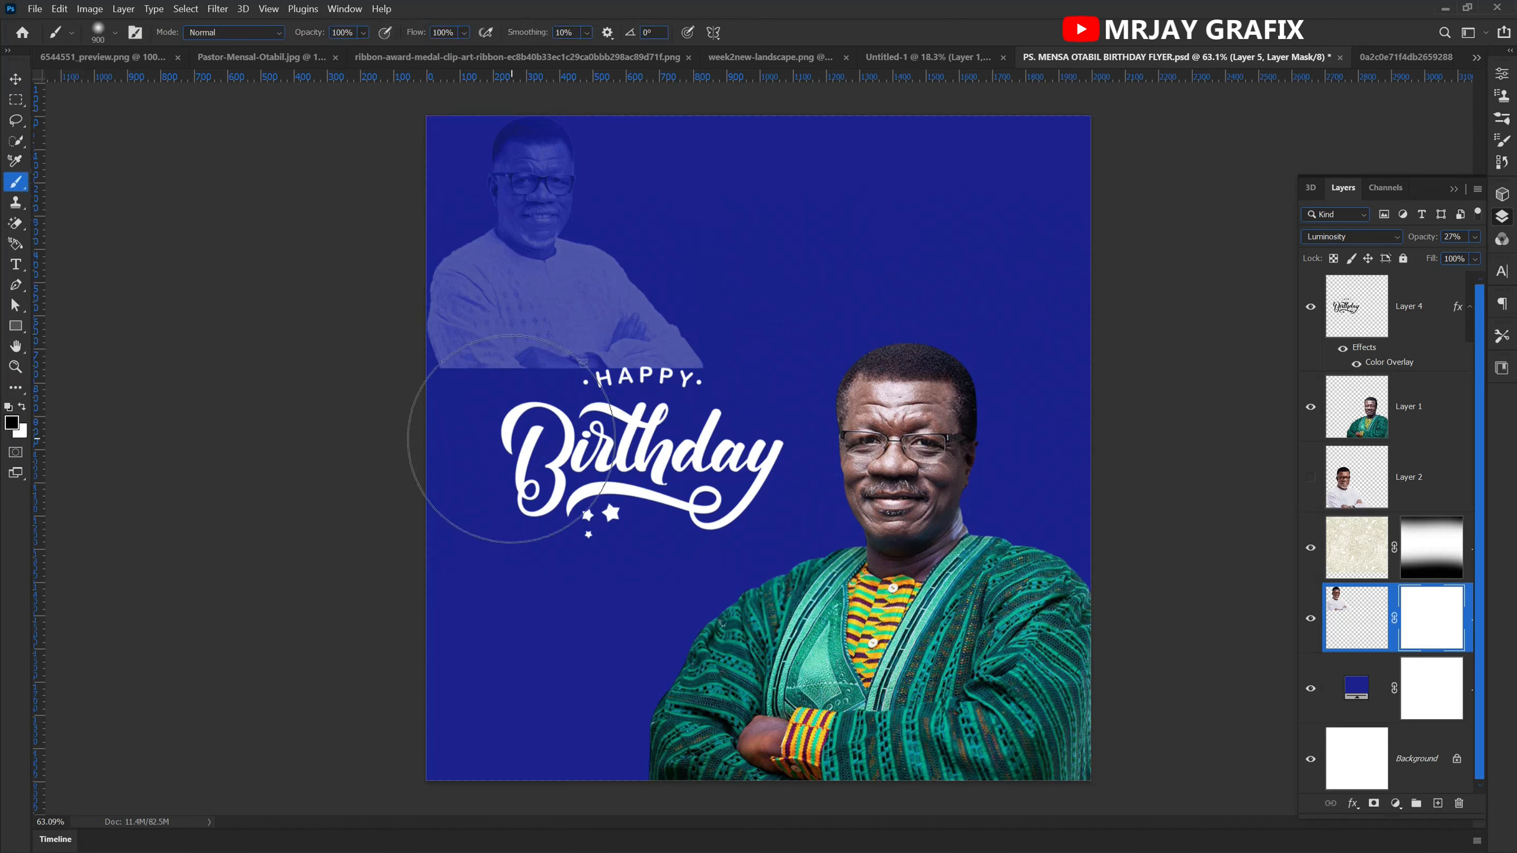
key("bracketleft")
key("bracketleft")
key("bracketleft")
key("bracketleft")
mouse_move(442, 406)
left_mouse_down()
mouse_move(725, 439)
mouse_move(491, 427)
mouse_move(806, 465)
left_mouse_up()
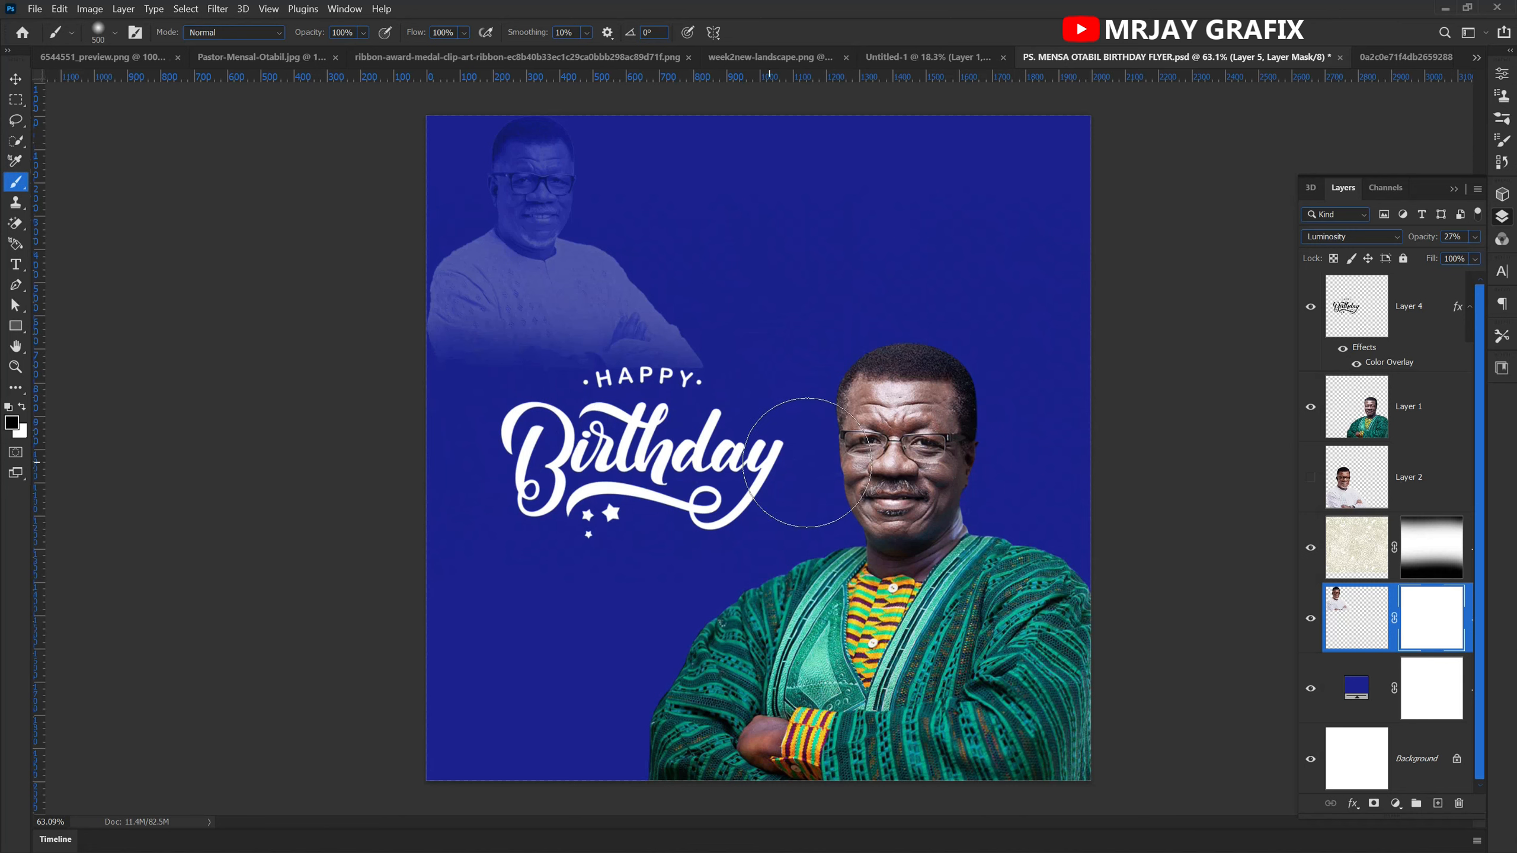
left_click(712, 348)
mouse_move(729, 369)
left_mouse_down()
mouse_move(728, 500)
mouse_move(499, 444)
left_mouse_up()
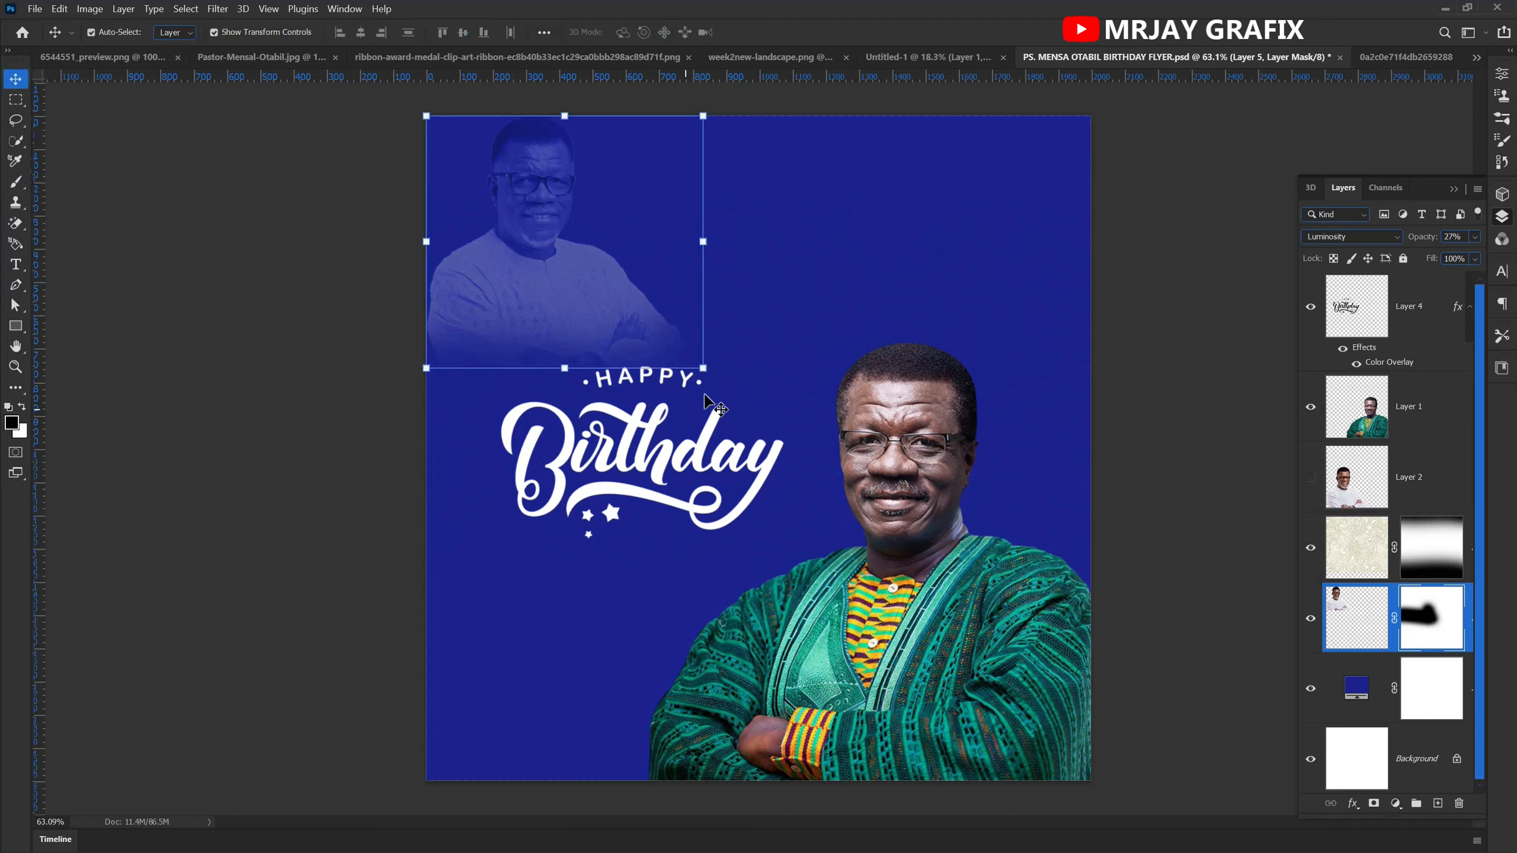
- Enlarge the faded portrait to about 226.78%, shifted slightly past the canvas's left edge, and lower its opacity to 12%
left_click_drag(703, 367, 928, 831)
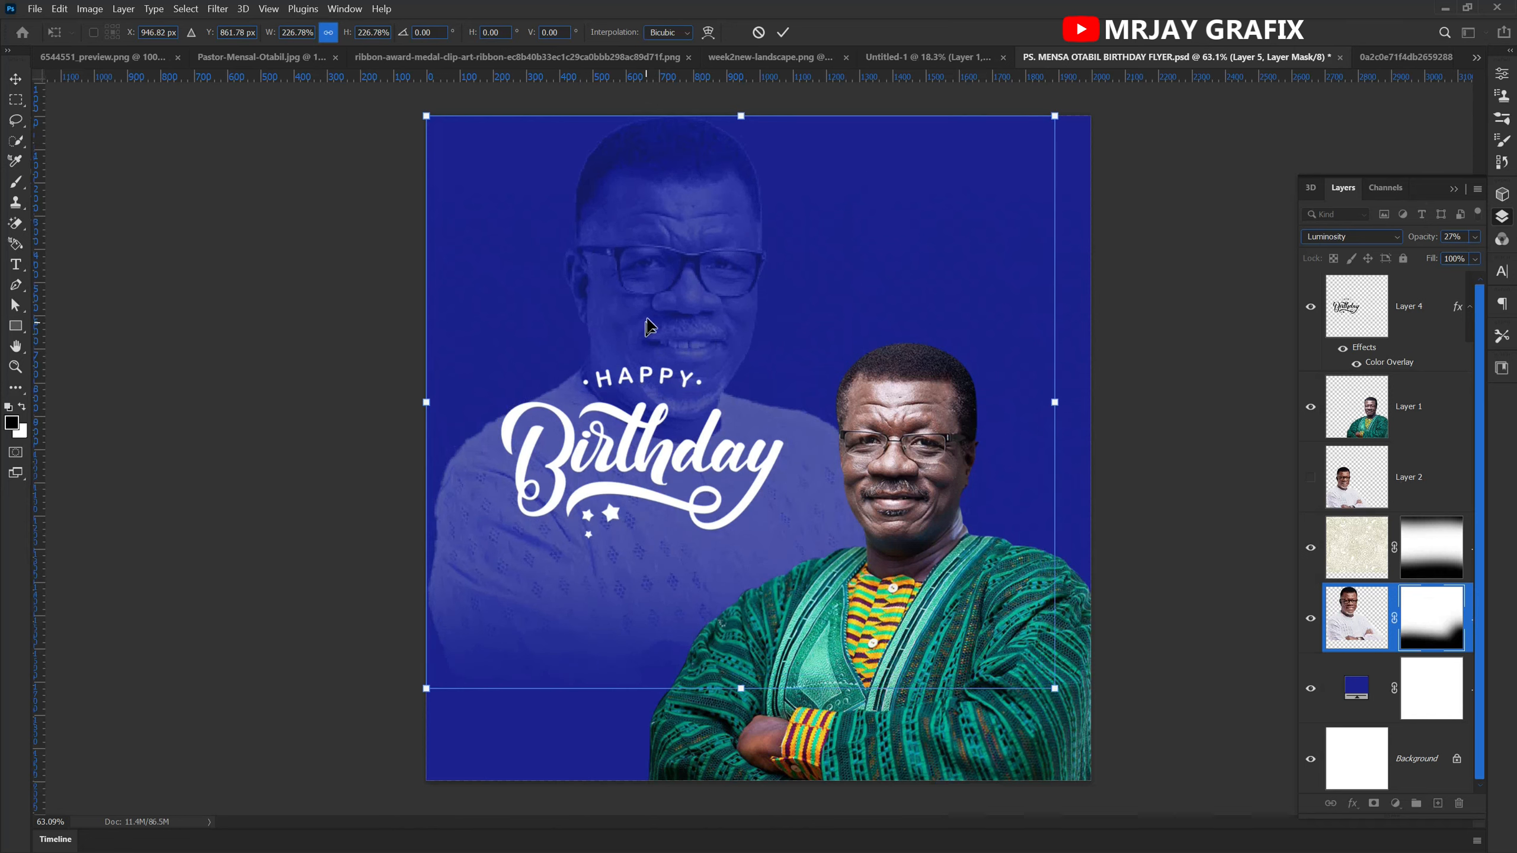
key("Return")
mouse_move(647, 263)
left_mouse_down()
mouse_move(623, 305)
mouse_move(598, 254)
mouse_move(616, 264)
left_mouse_up()
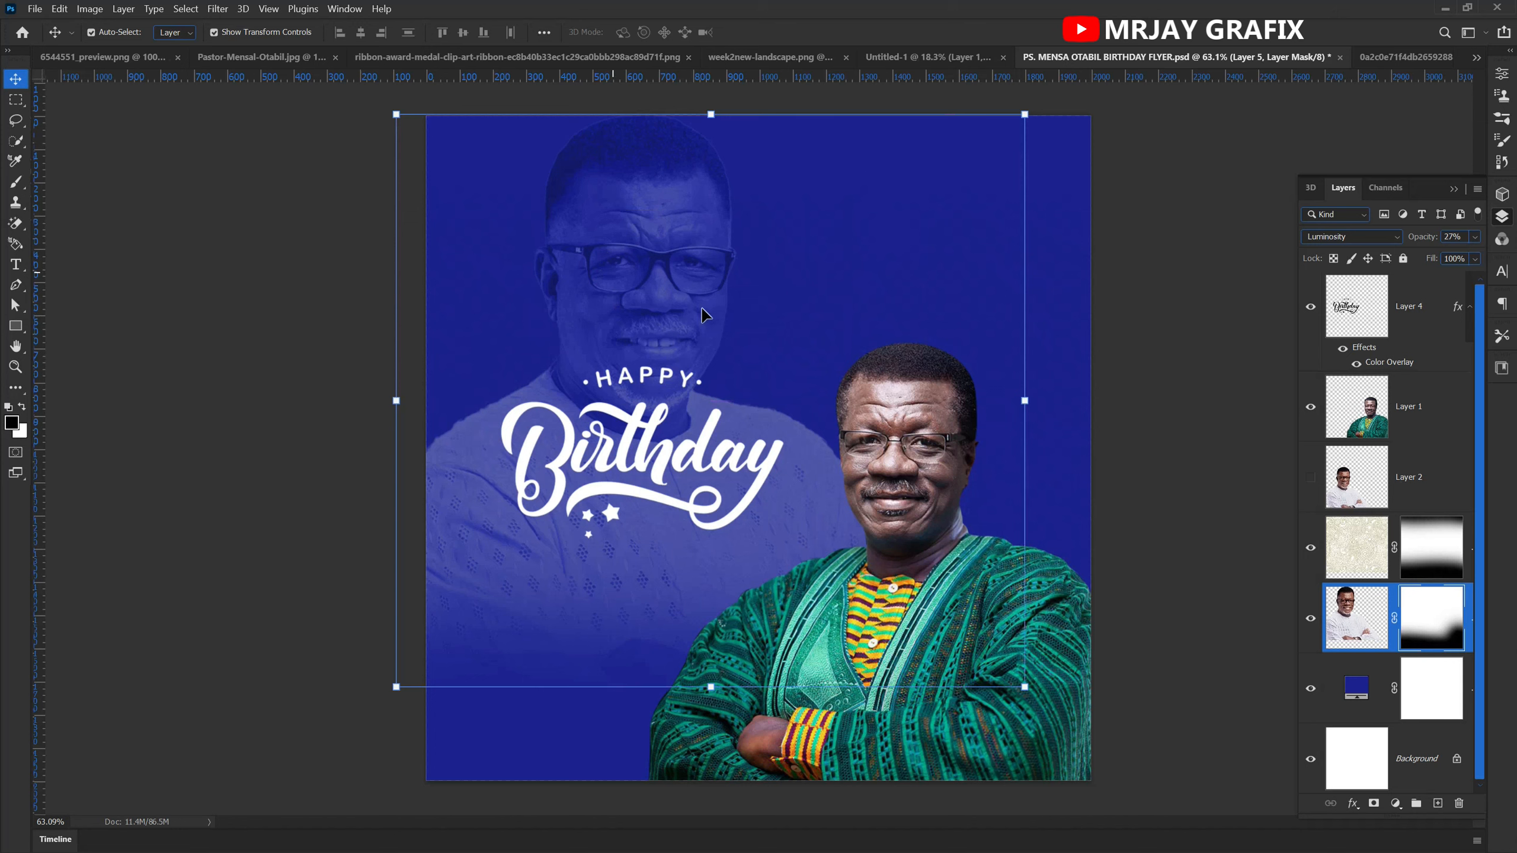
left_click_drag(1426, 243, 1412, 248)
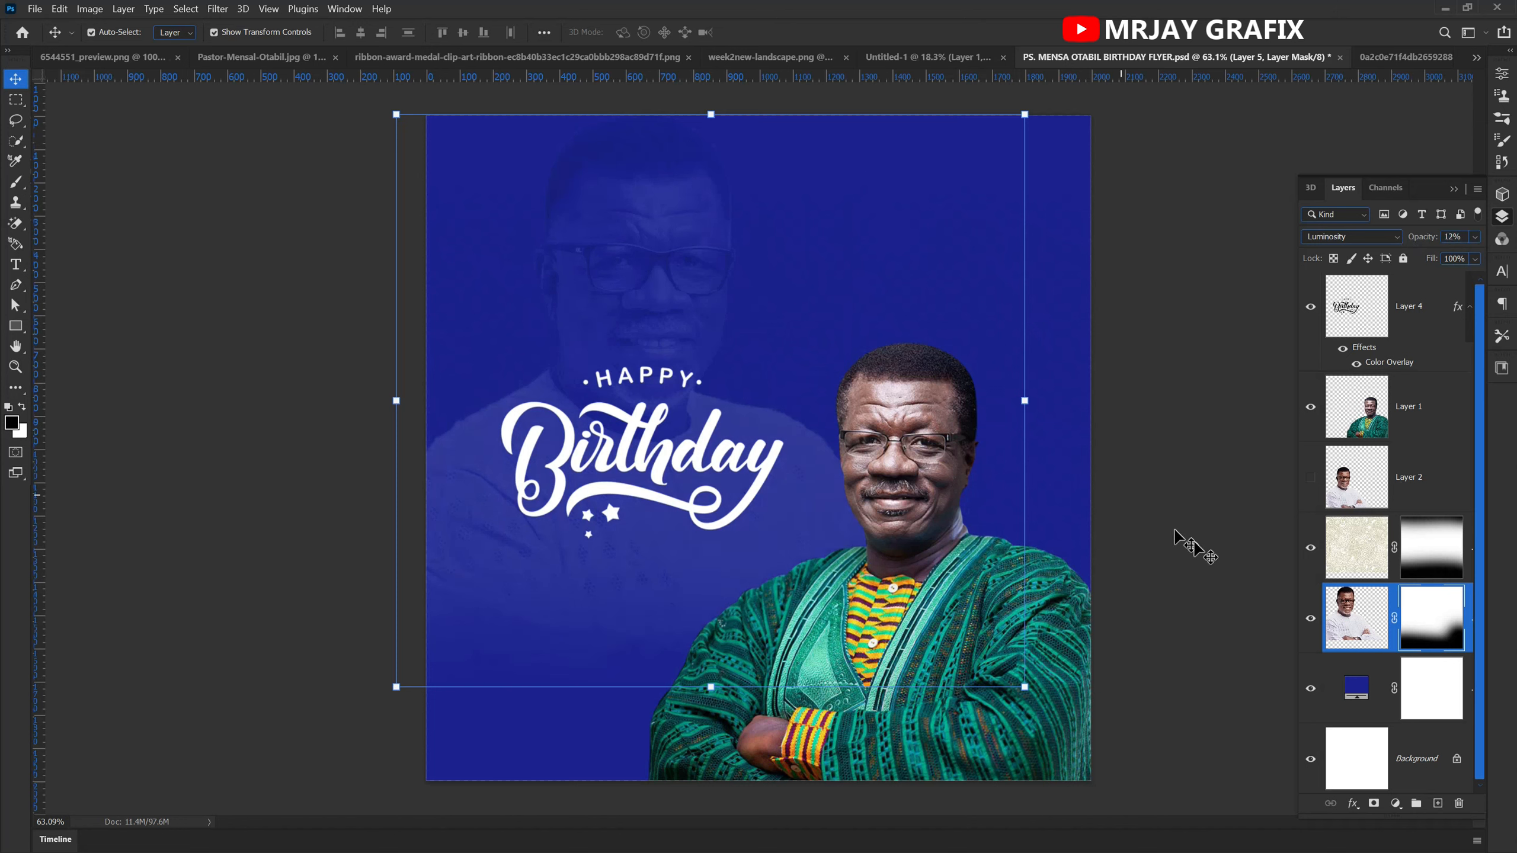
- Move the faded portrait's layer above the floral pattern layer and lock it
left_click_drag(1343, 625, 1344, 520)
left_click(117, 392)
left_click(692, 288)
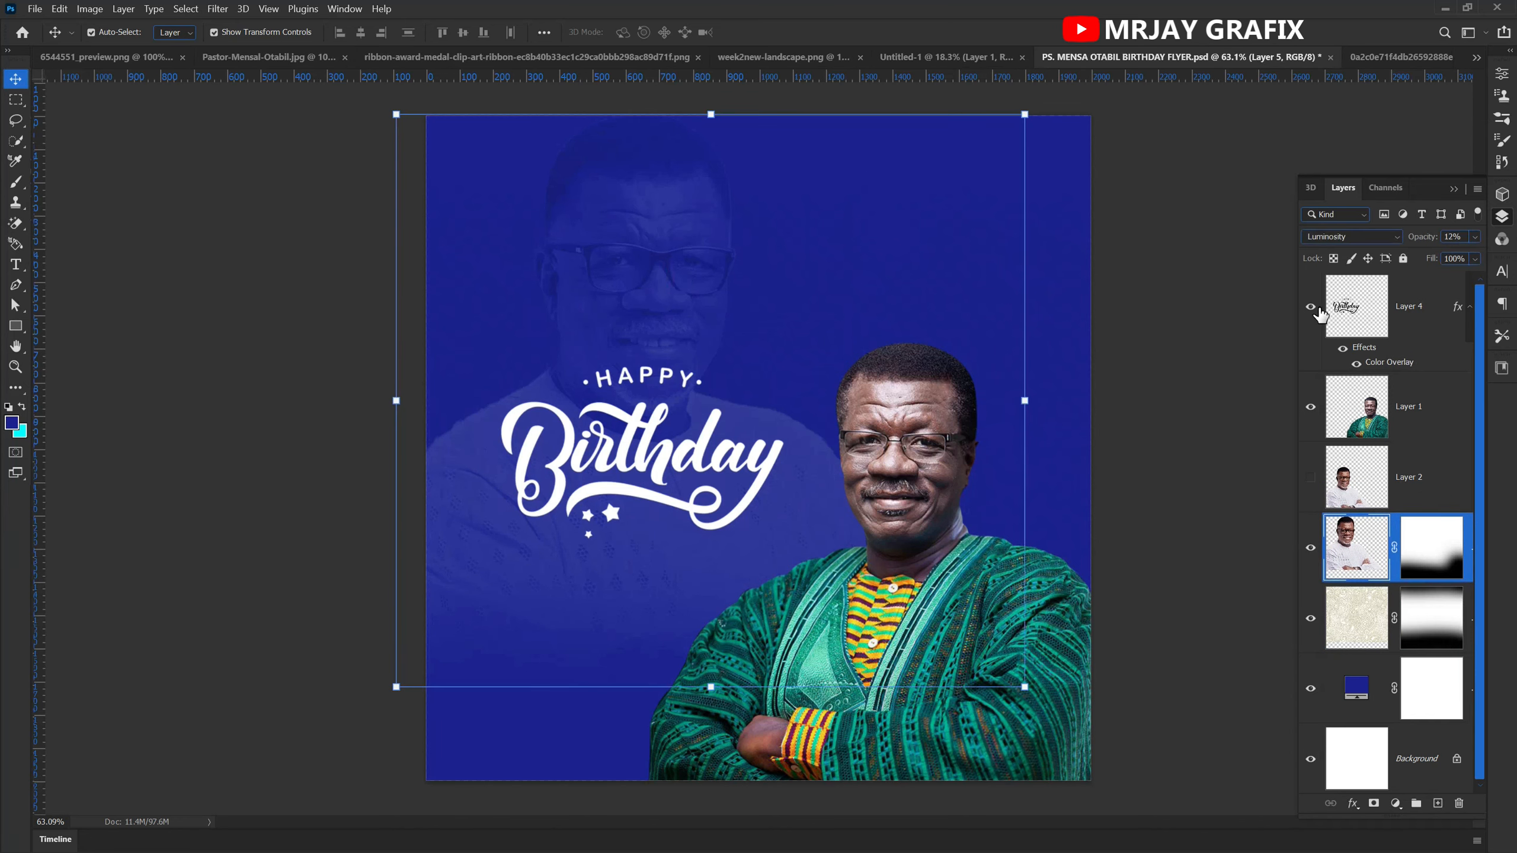
left_click(1402, 259)
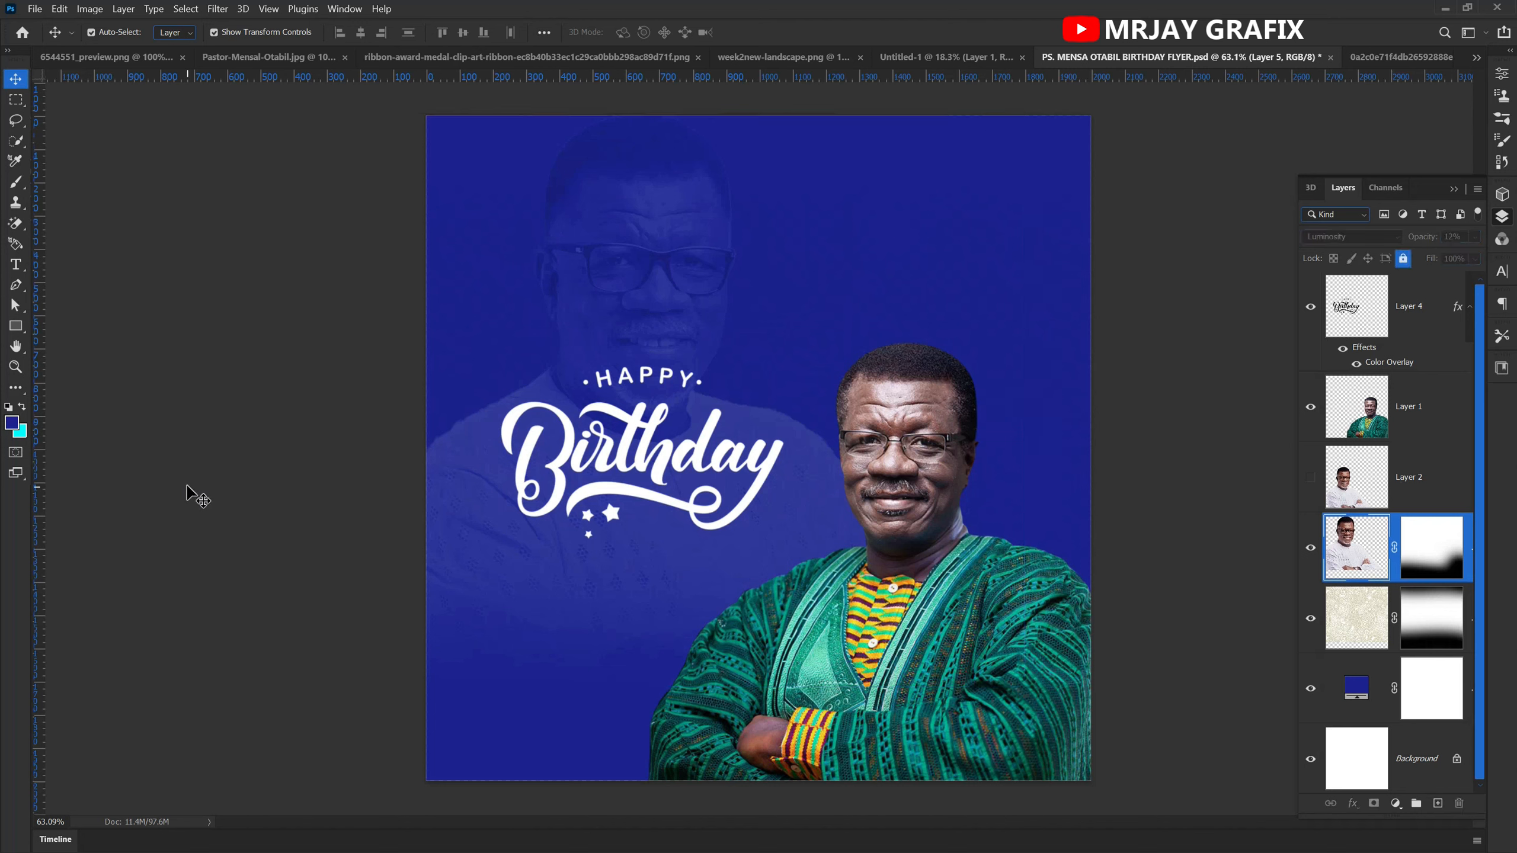
- Move the "HAPPY Birthday" lettering up so that it sits just beside the head of the portrait in green
left_click(615, 541)
left_click_drag(626, 489, 621, 440)
left_click(905, 478)
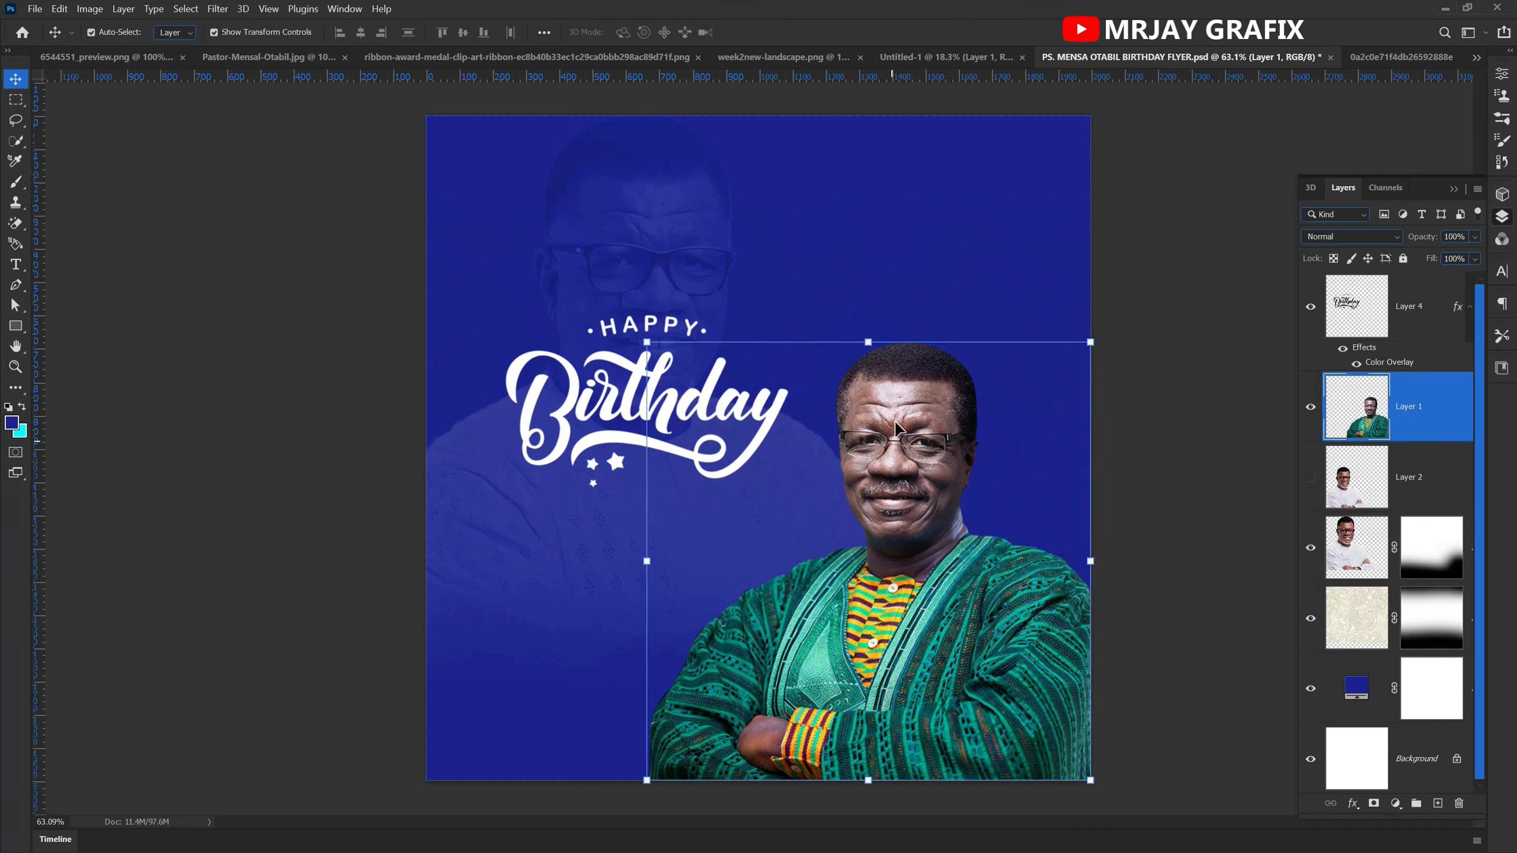
left_click(239, 619)
left_click(919, 675)
left_click(408, 611)
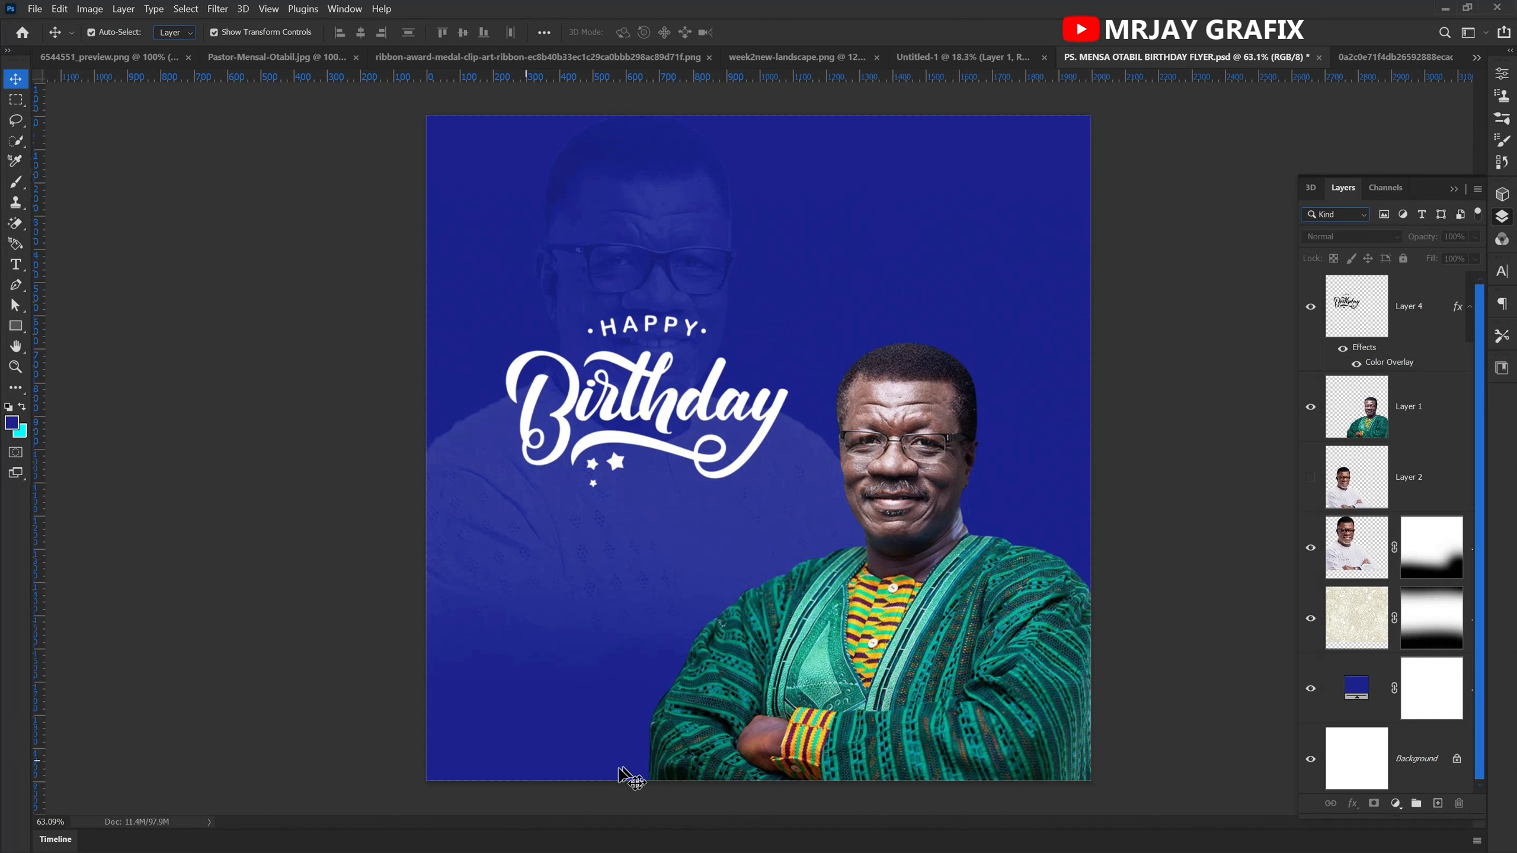
- Darken the portrait in green with a clipped Hue/Saturation adjustment at Lightness -85
left_click(894, 729)
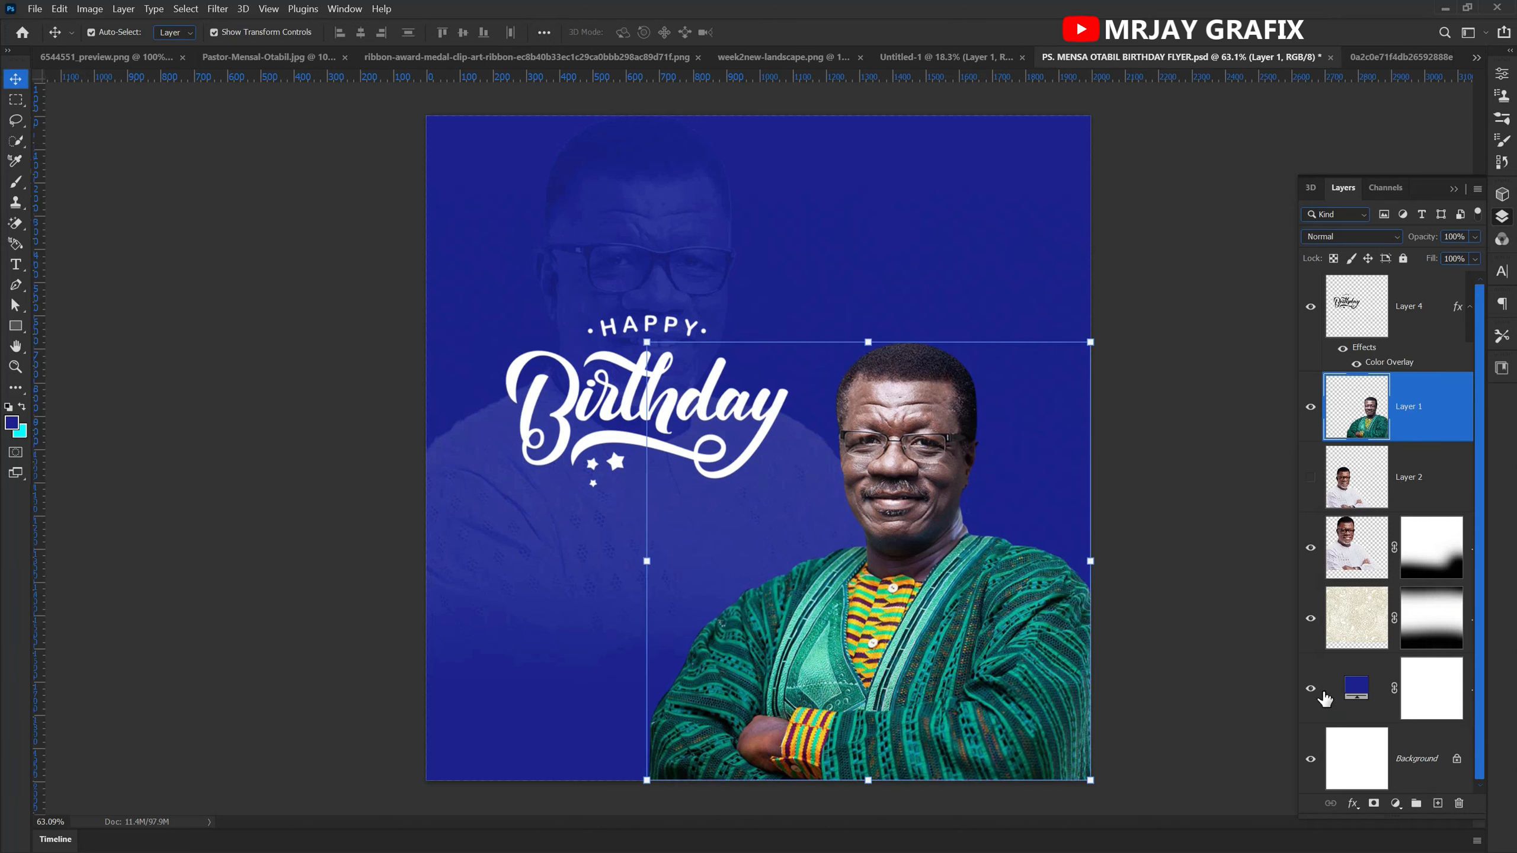
left_click(1396, 804)
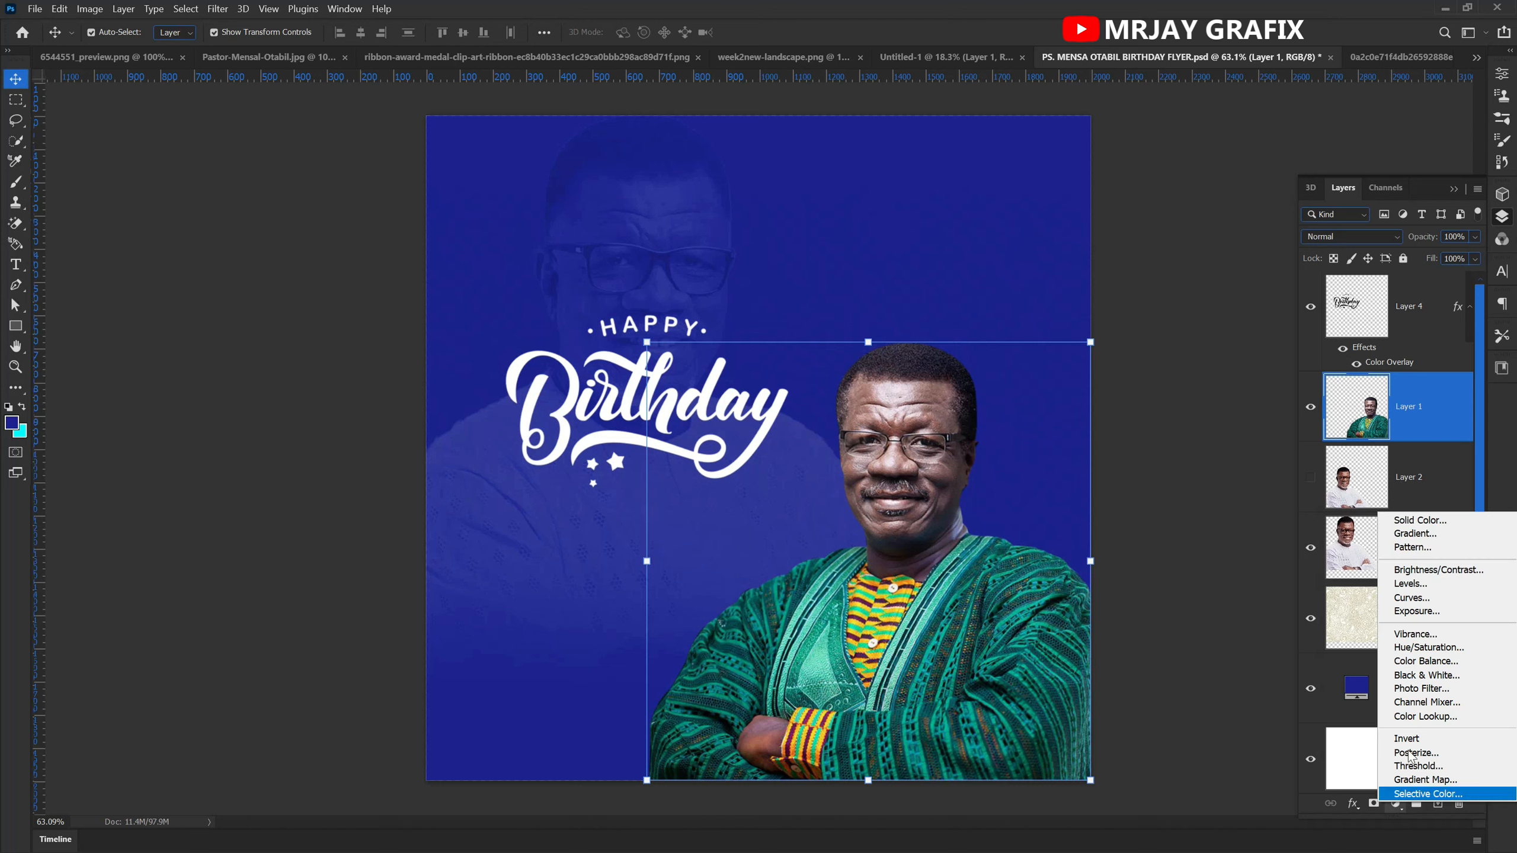
left_click(1422, 653)
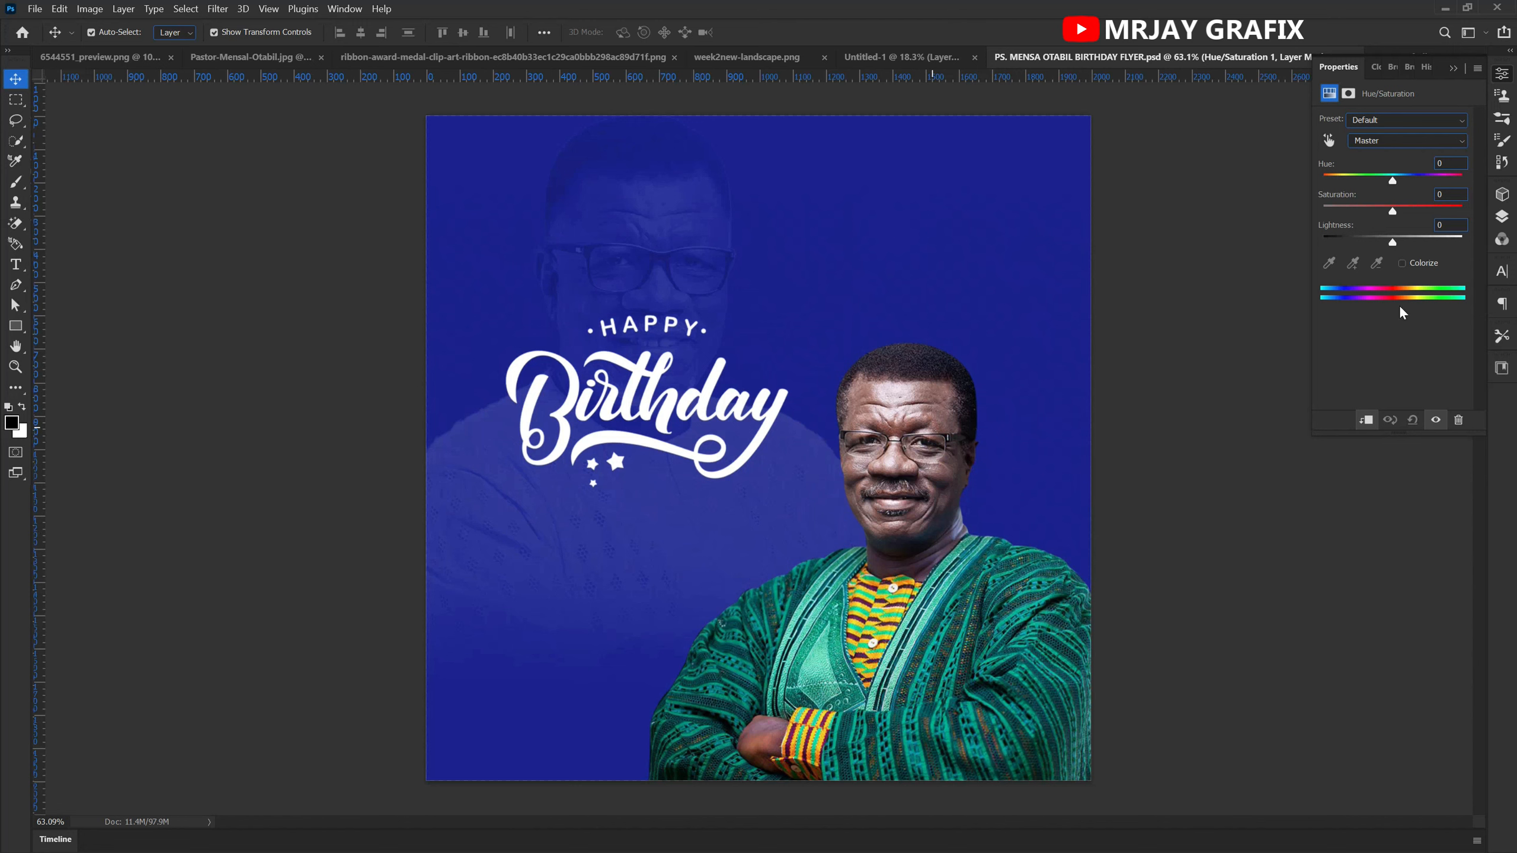
mouse_move(1393, 187)
left_mouse_down()
mouse_move(1418, 186)
mouse_move(1278, 193)
mouse_move(1395, 210)
left_mouse_up()
left_click_drag(1394, 244, 1342, 264)
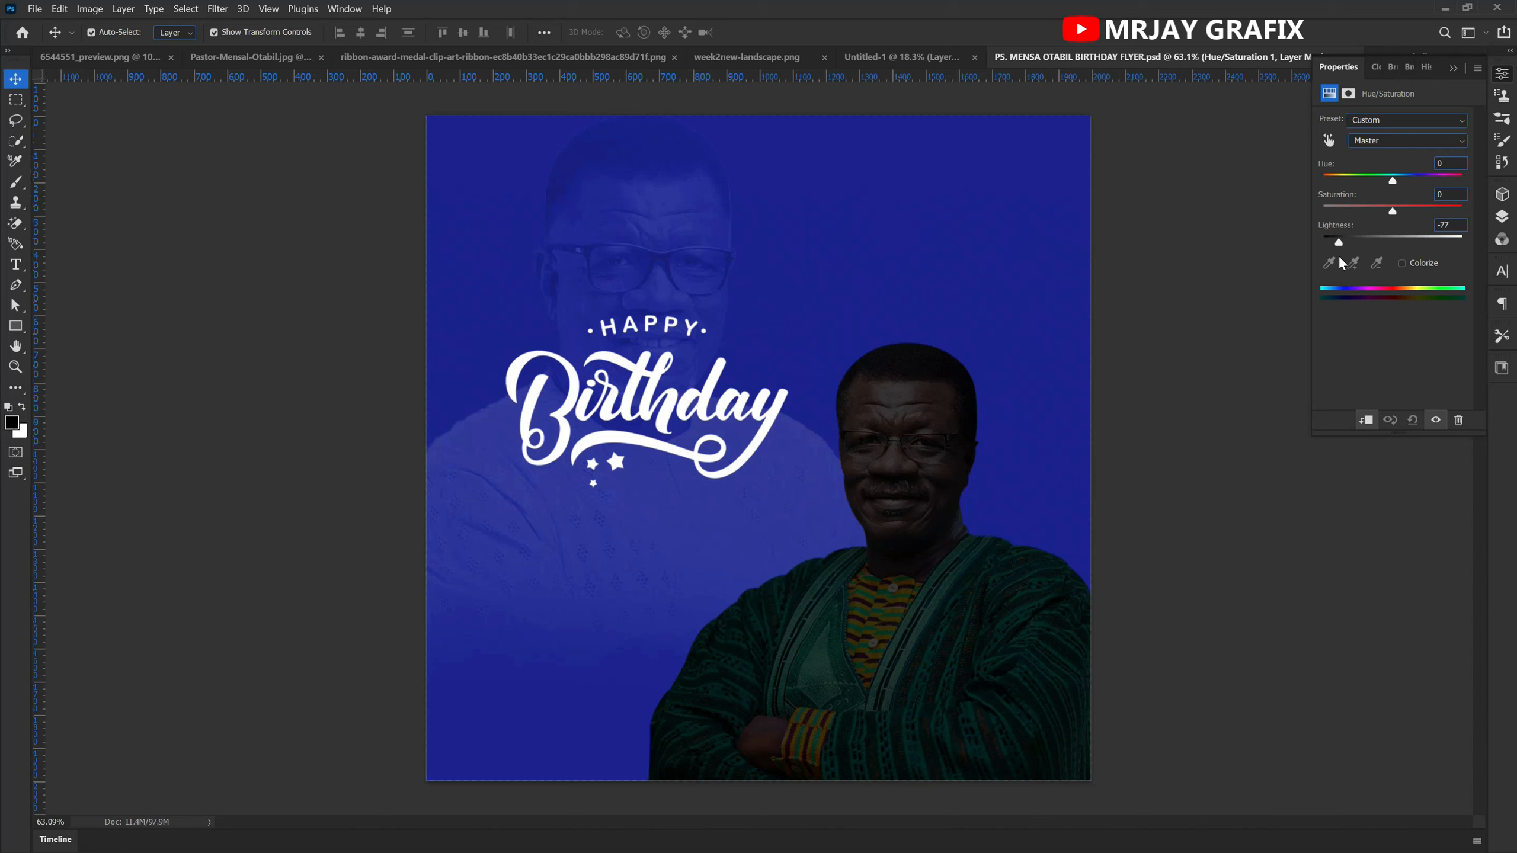
left_click_drag(1341, 263, 1338, 265)
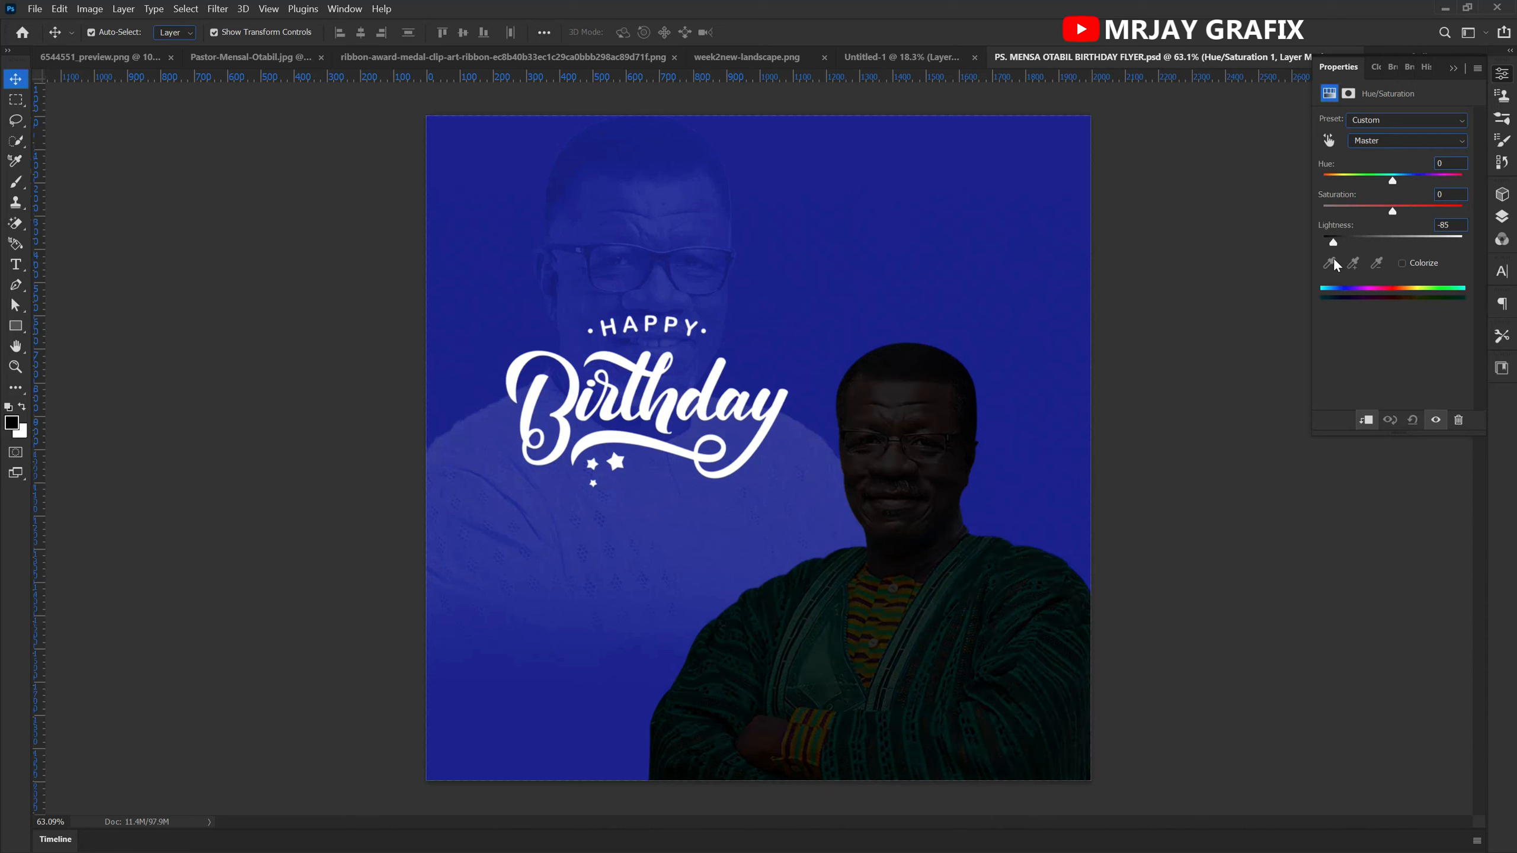
- Mask the Hue/Saturation darkening off the face and torso with a large soft brush, keeping it only along the portrait's bottom edge
left_click(1503, 226)
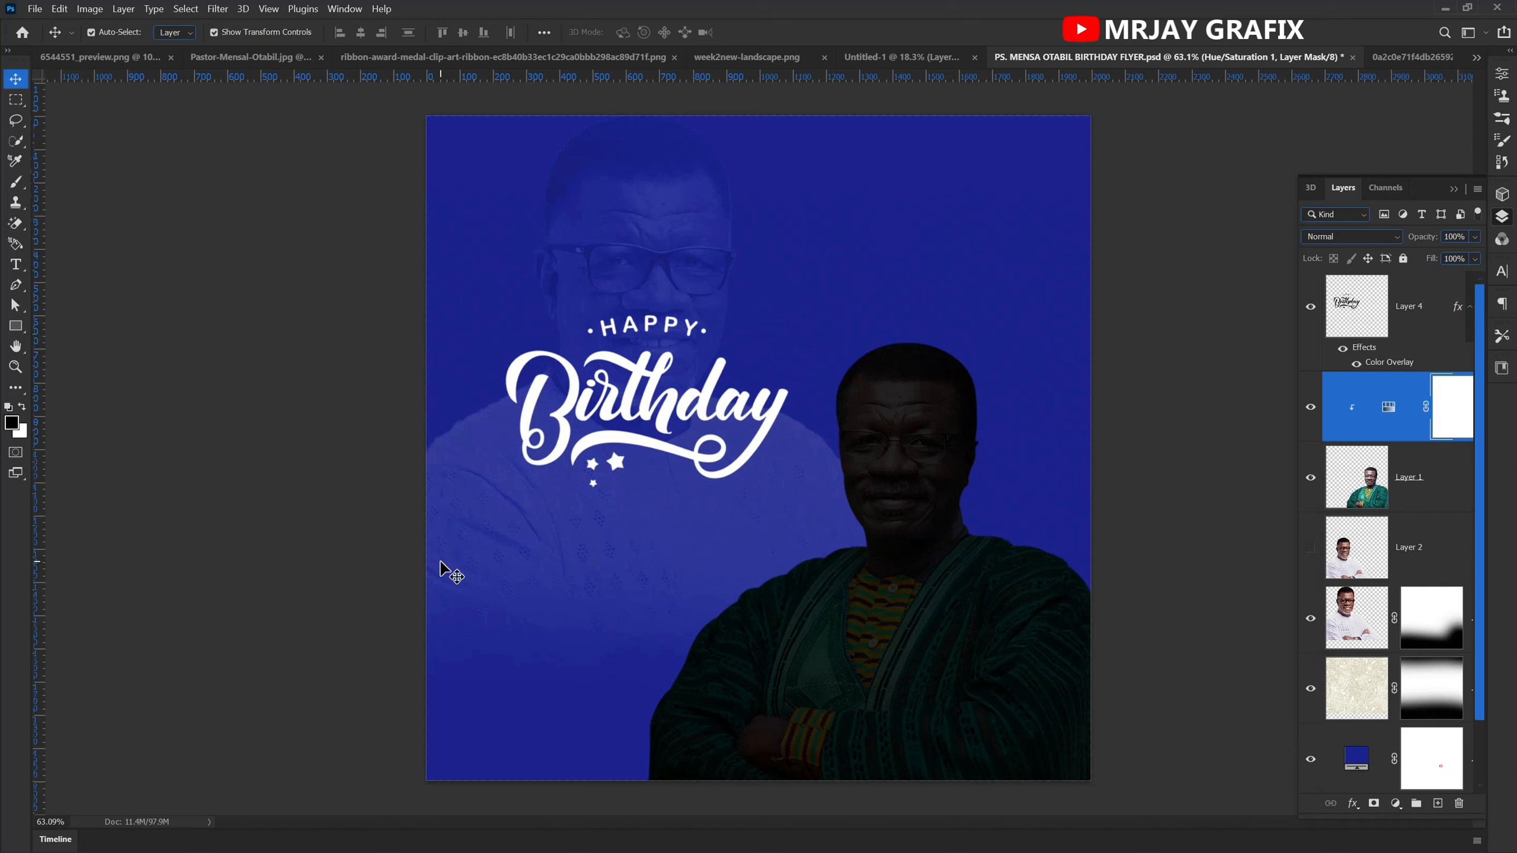
key("b")
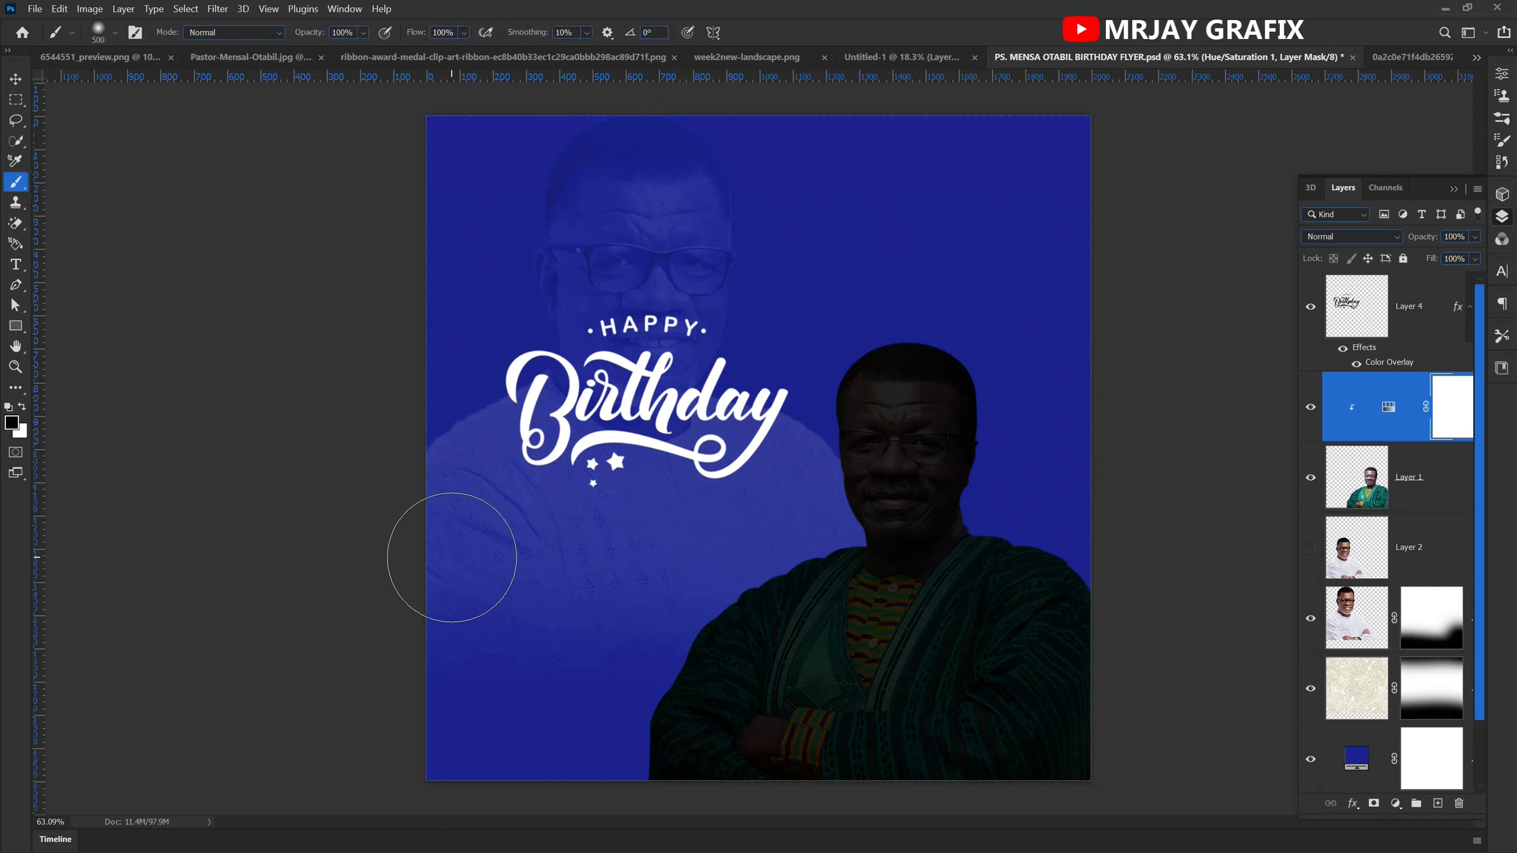
key("bracketright")
key("bracketright")
key("bracketright")
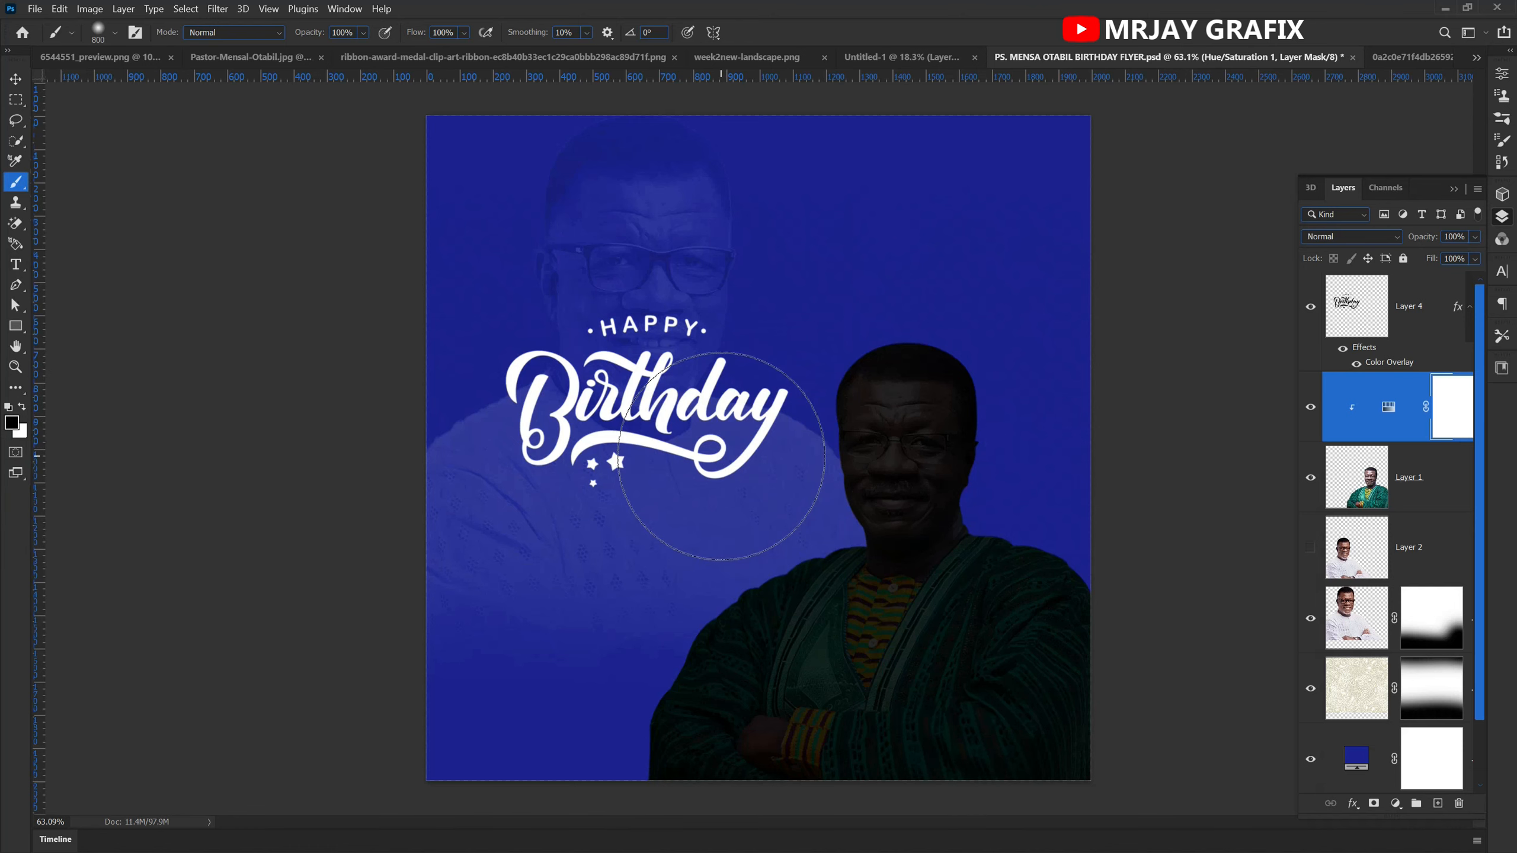
mouse_move(723, 455)
left_mouse_down()
mouse_move(920, 339)
mouse_move(820, 339)
mouse_move(916, 403)
mouse_move(847, 442)
mouse_move(1015, 502)
mouse_move(980, 538)
mouse_move(567, 579)
mouse_move(1083, 542)
mouse_move(596, 569)
mouse_move(1076, 610)
mouse_move(561, 603)
mouse_move(1236, 538)
left_mouse_up()
mouse_move(567, 459)
left_mouse_down()
mouse_move(651, 458)
mouse_move(625, 548)
mouse_move(661, 535)
left_mouse_up()
left_click(1311, 407)
left_click(1310, 407)
left_click(1311, 408)
left_click(1311, 407)
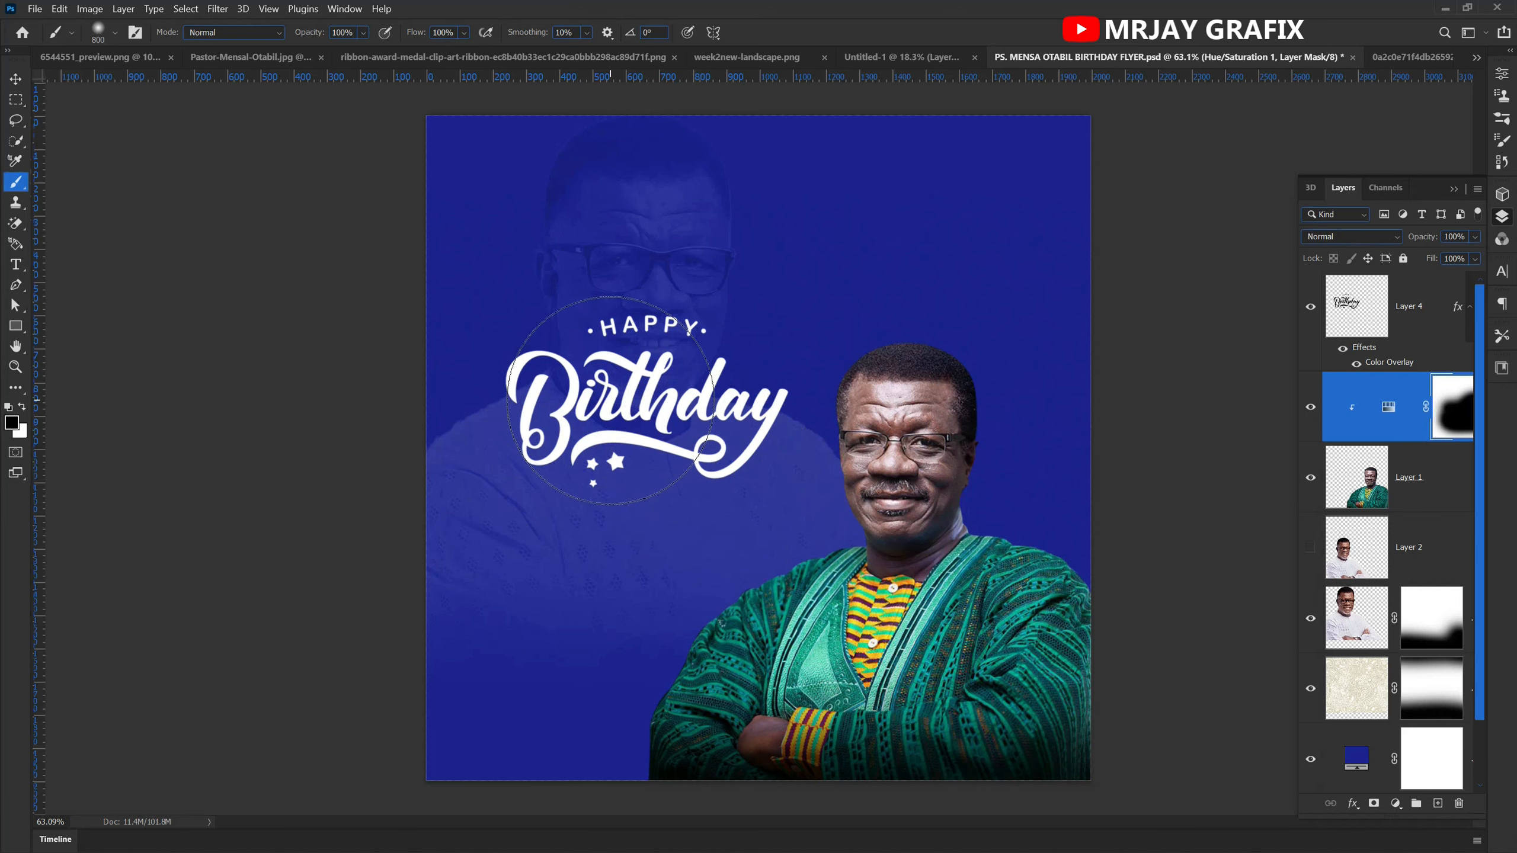
- Move the "HAPPY Birthday" lettering down to the level of the face of the portrait in green
key("v")
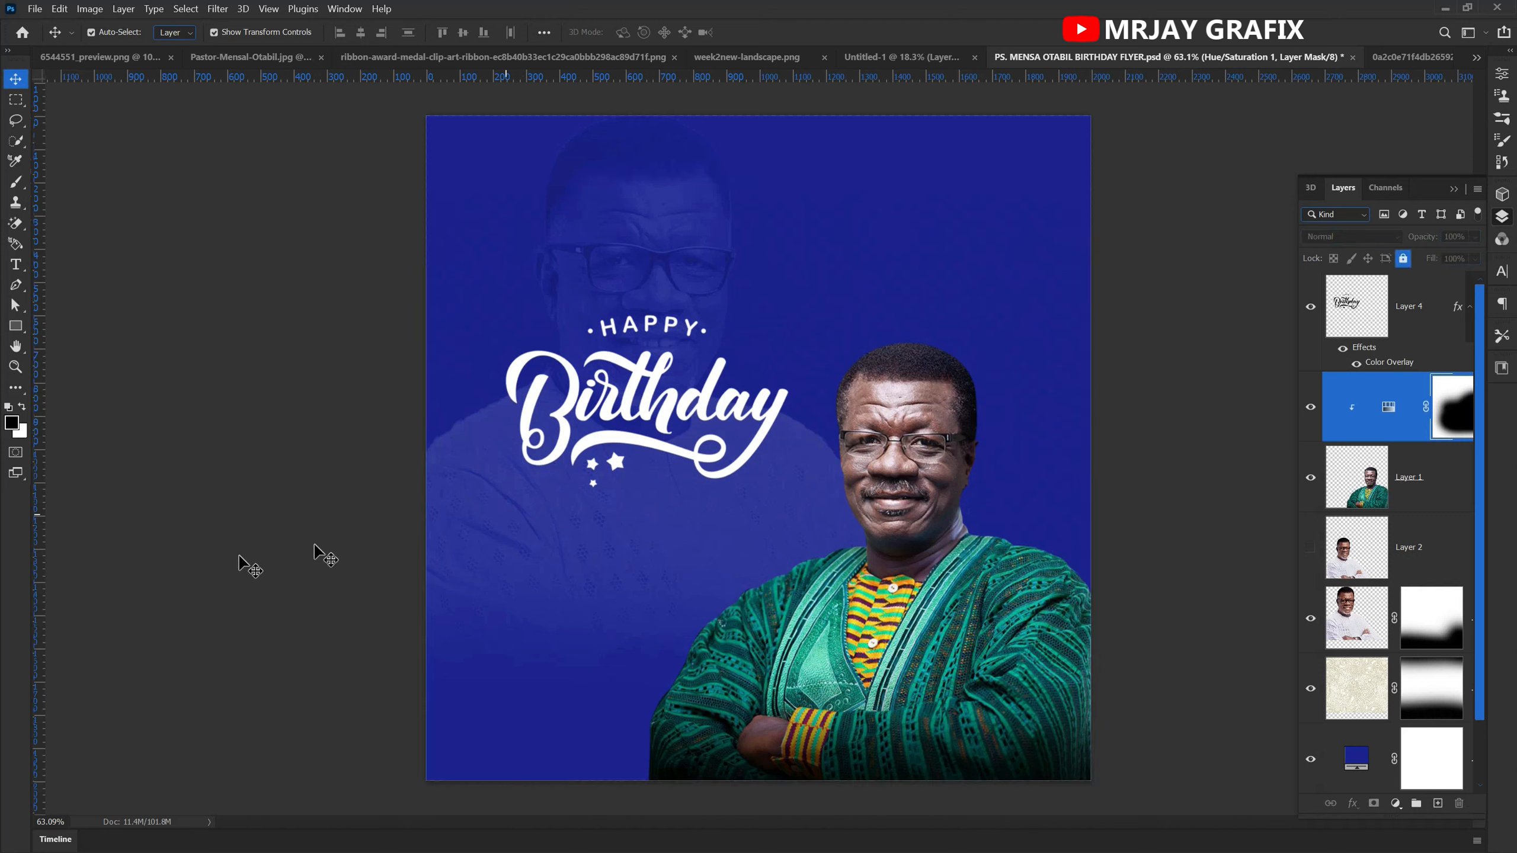
left_click(213, 559)
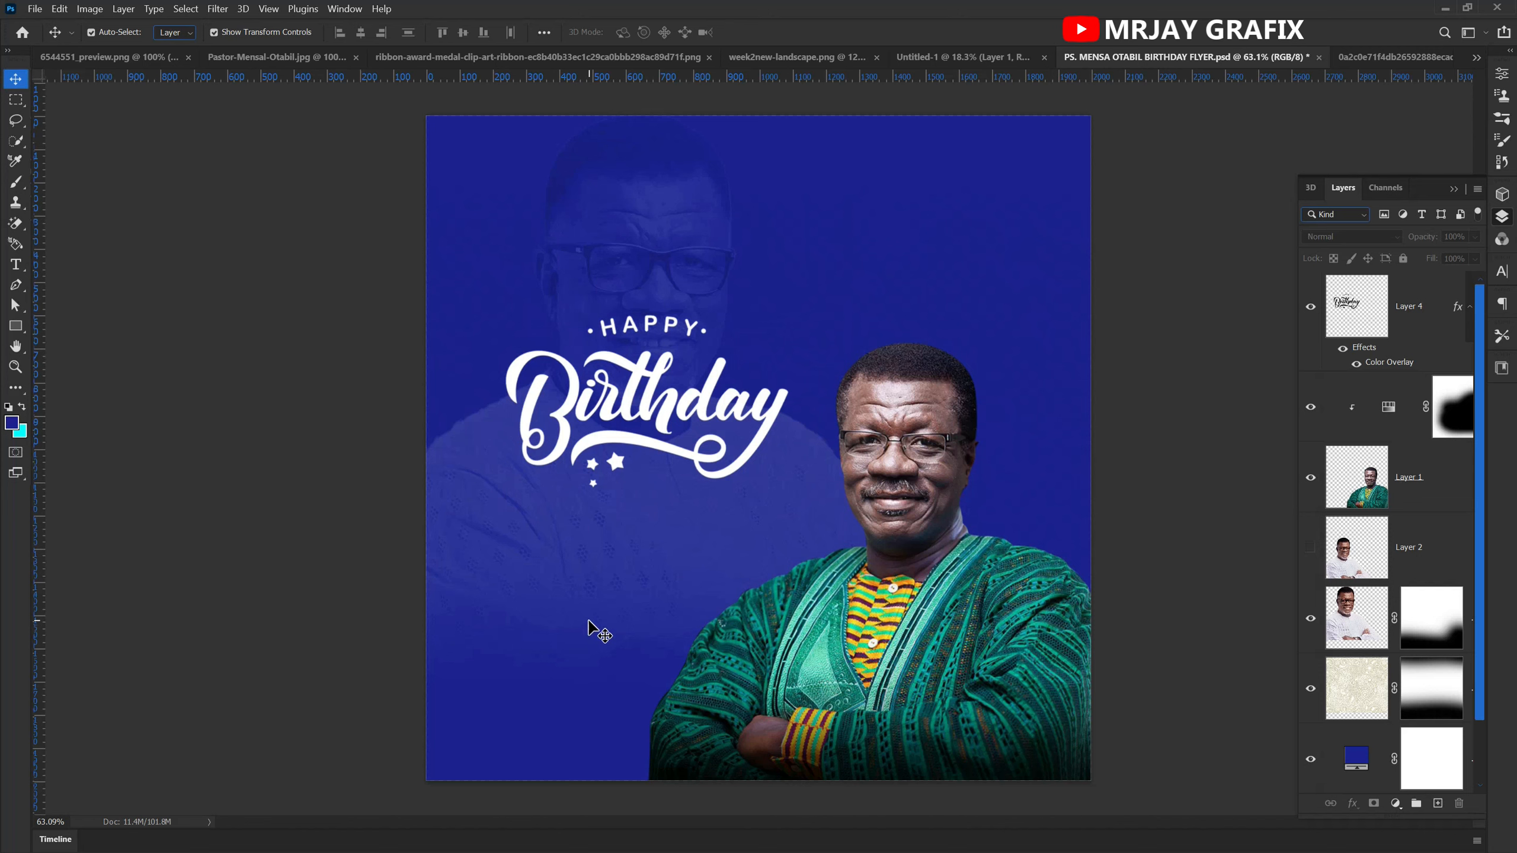
left_click_drag(615, 444, 615, 491)
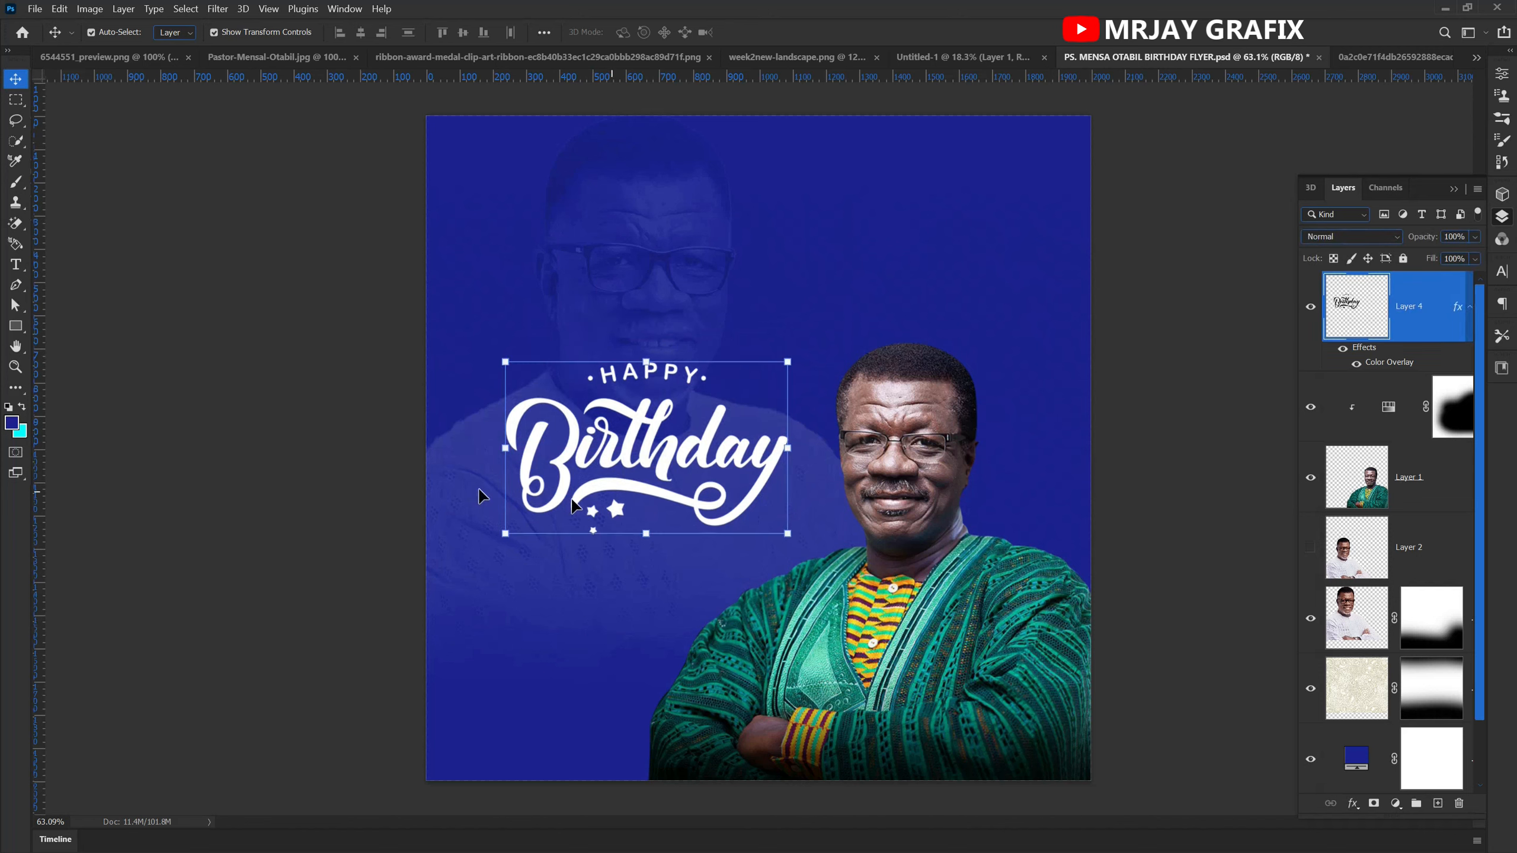
left_click(181, 449)
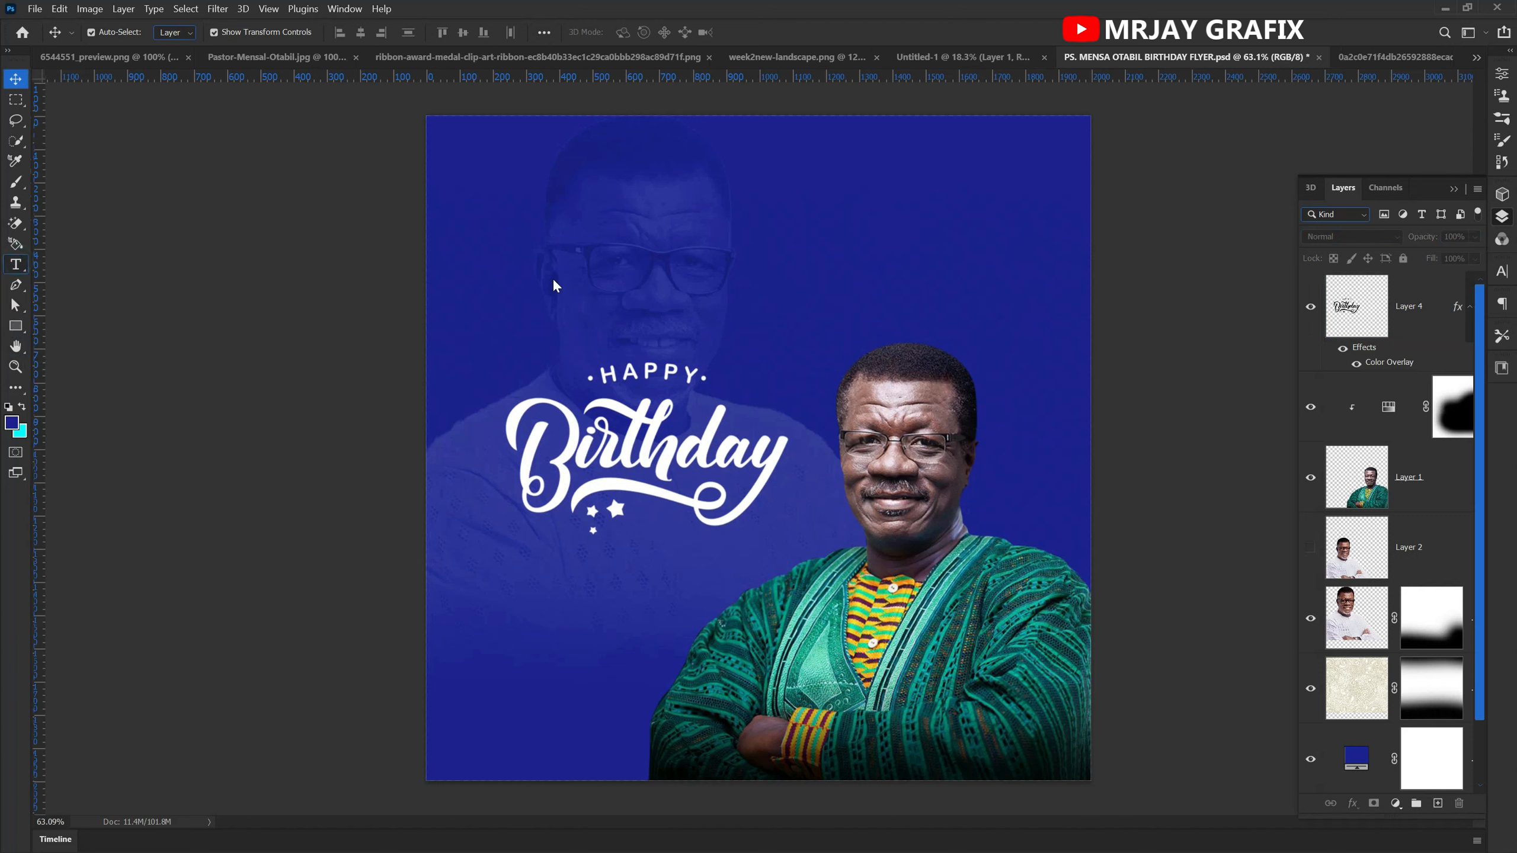
- Add the text "63" in Akrobat Black at 89 pt and place it above the "HAPPY Birthday" lettering
key("t")
left_click(557, 258)
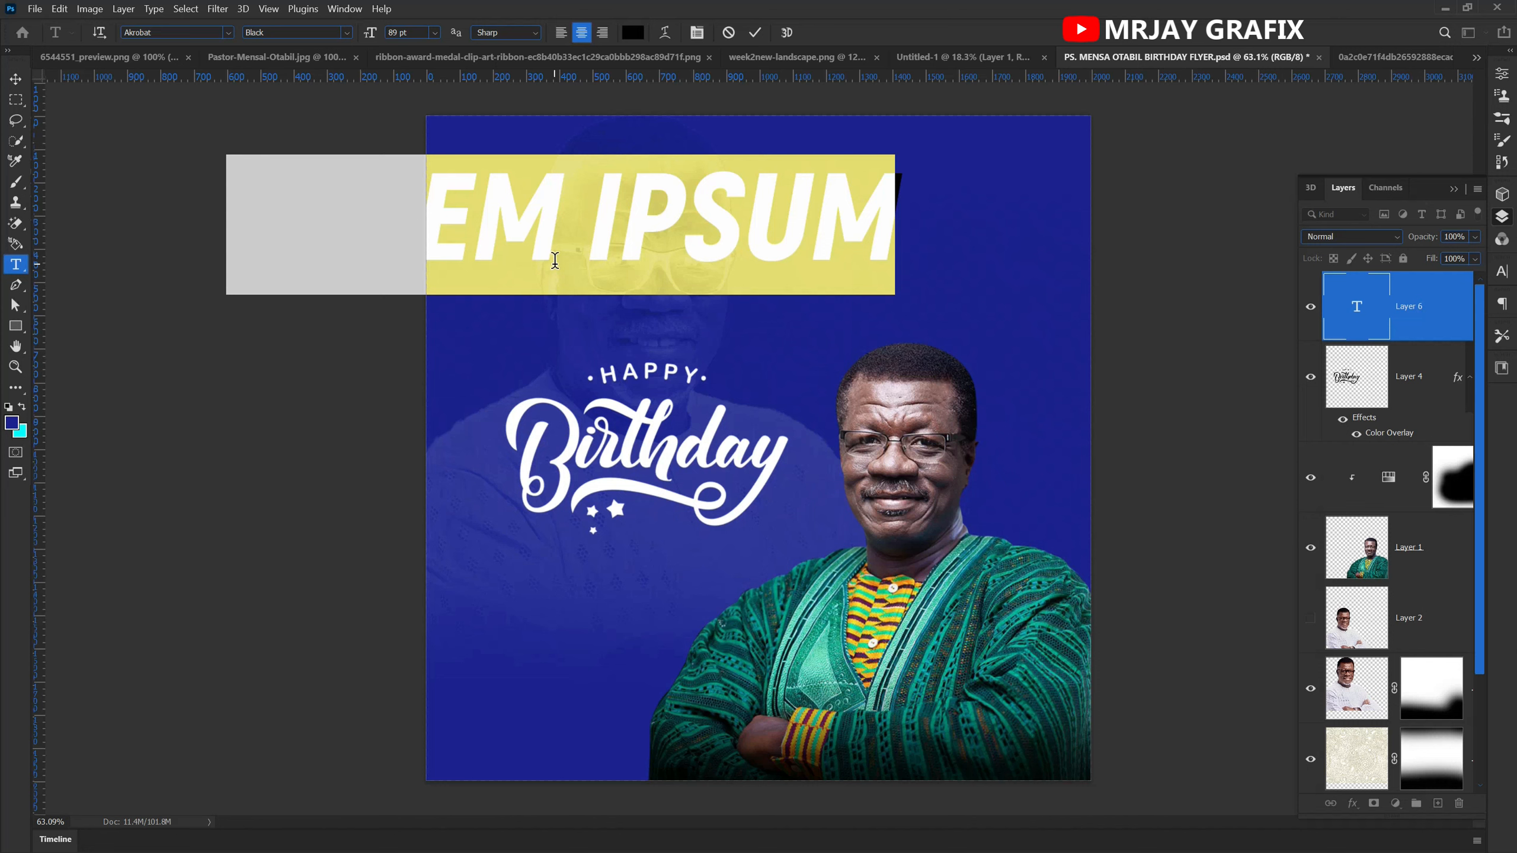
type("6")
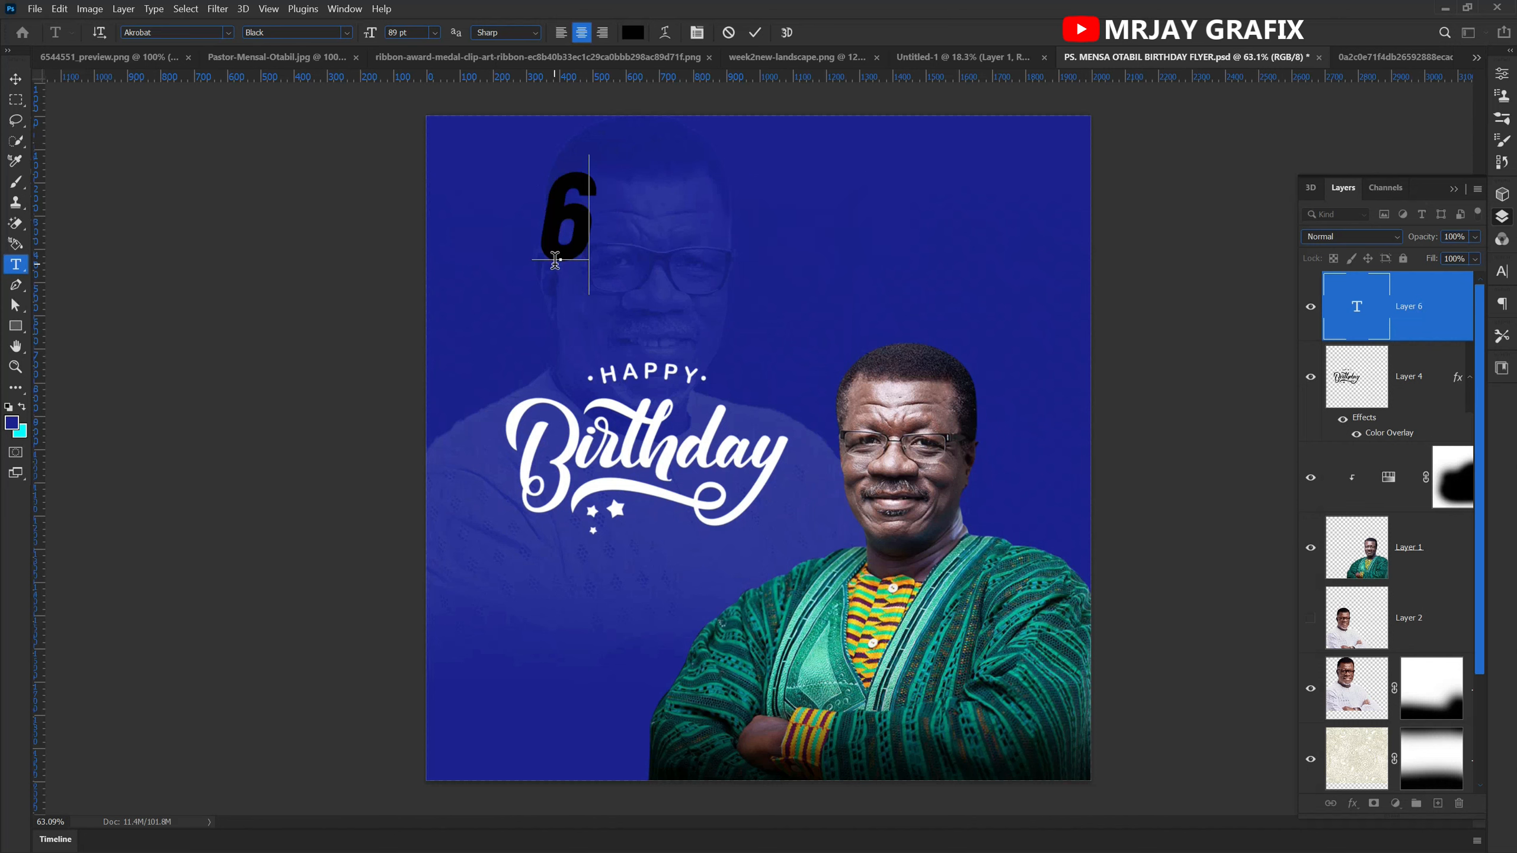
type("3")
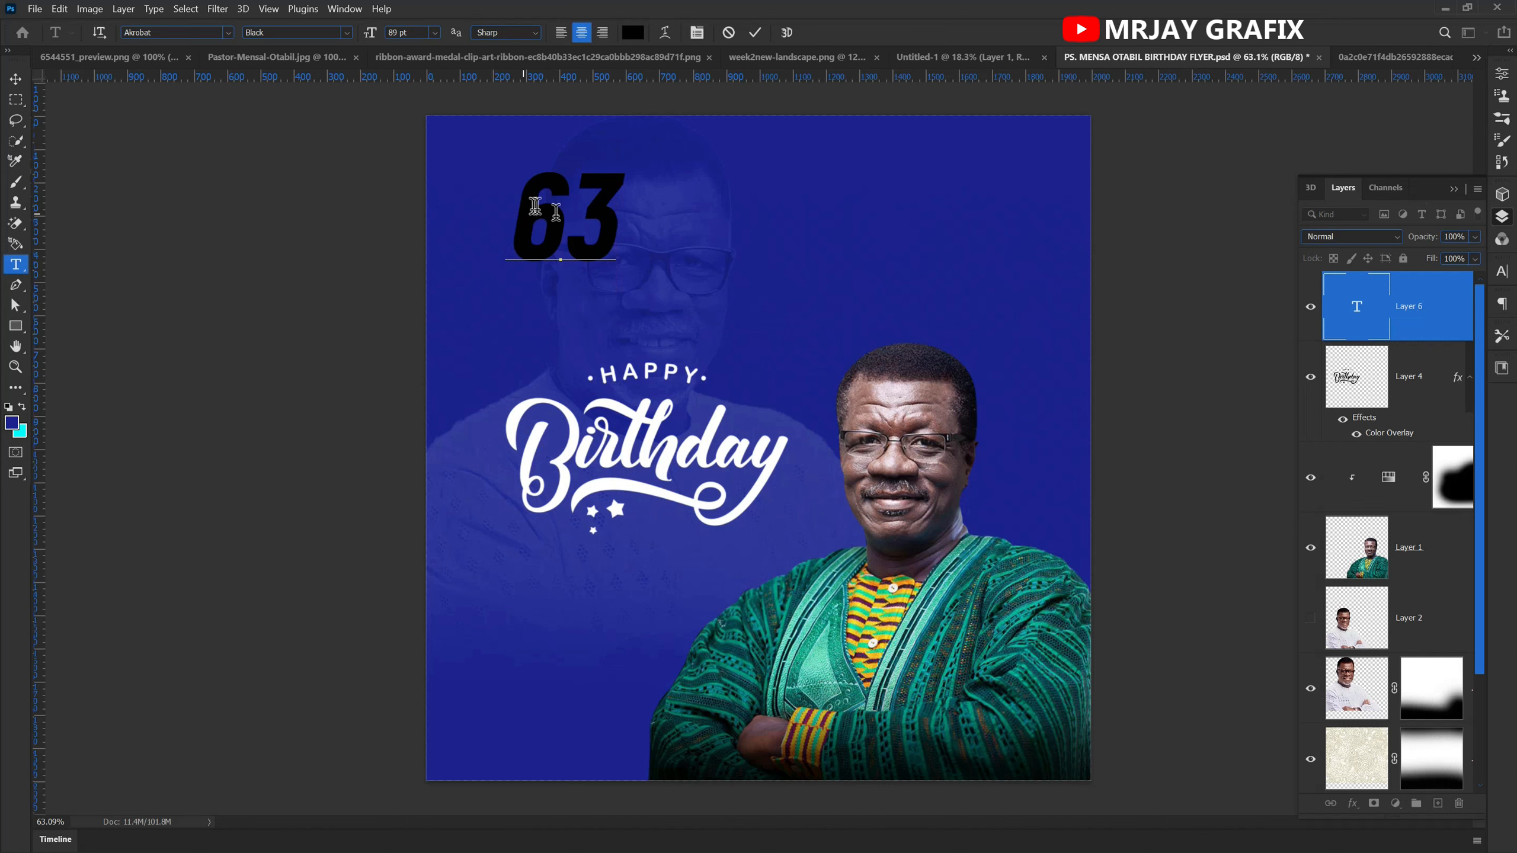
left_click(753, 33)
key("v")
left_click_drag(552, 235, 702, 283)
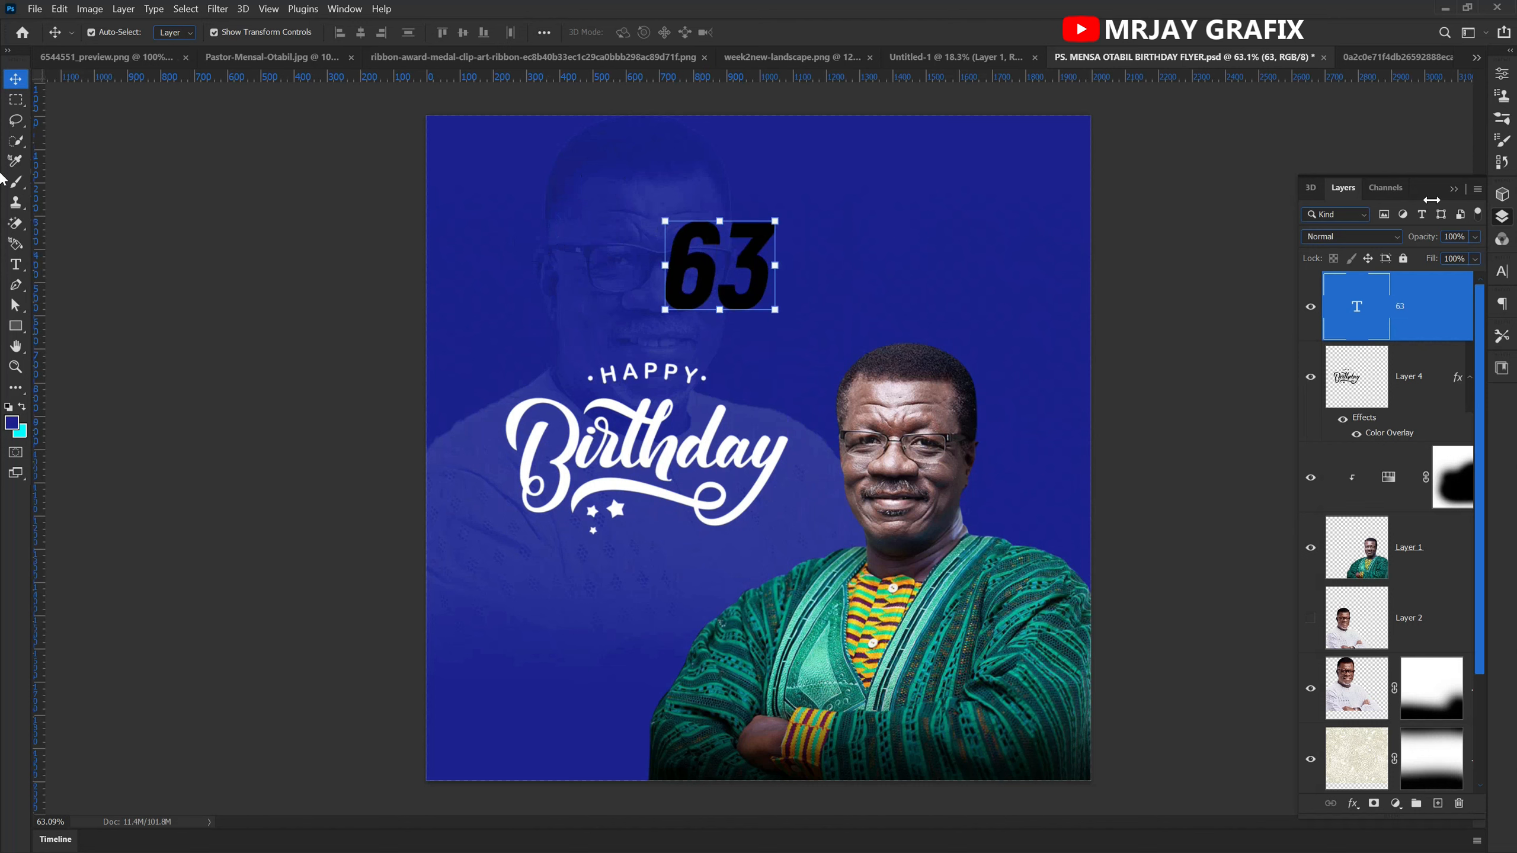
- Recolor the "63" text white and shift it slightly toward the lower right
left_click(1500, 274)
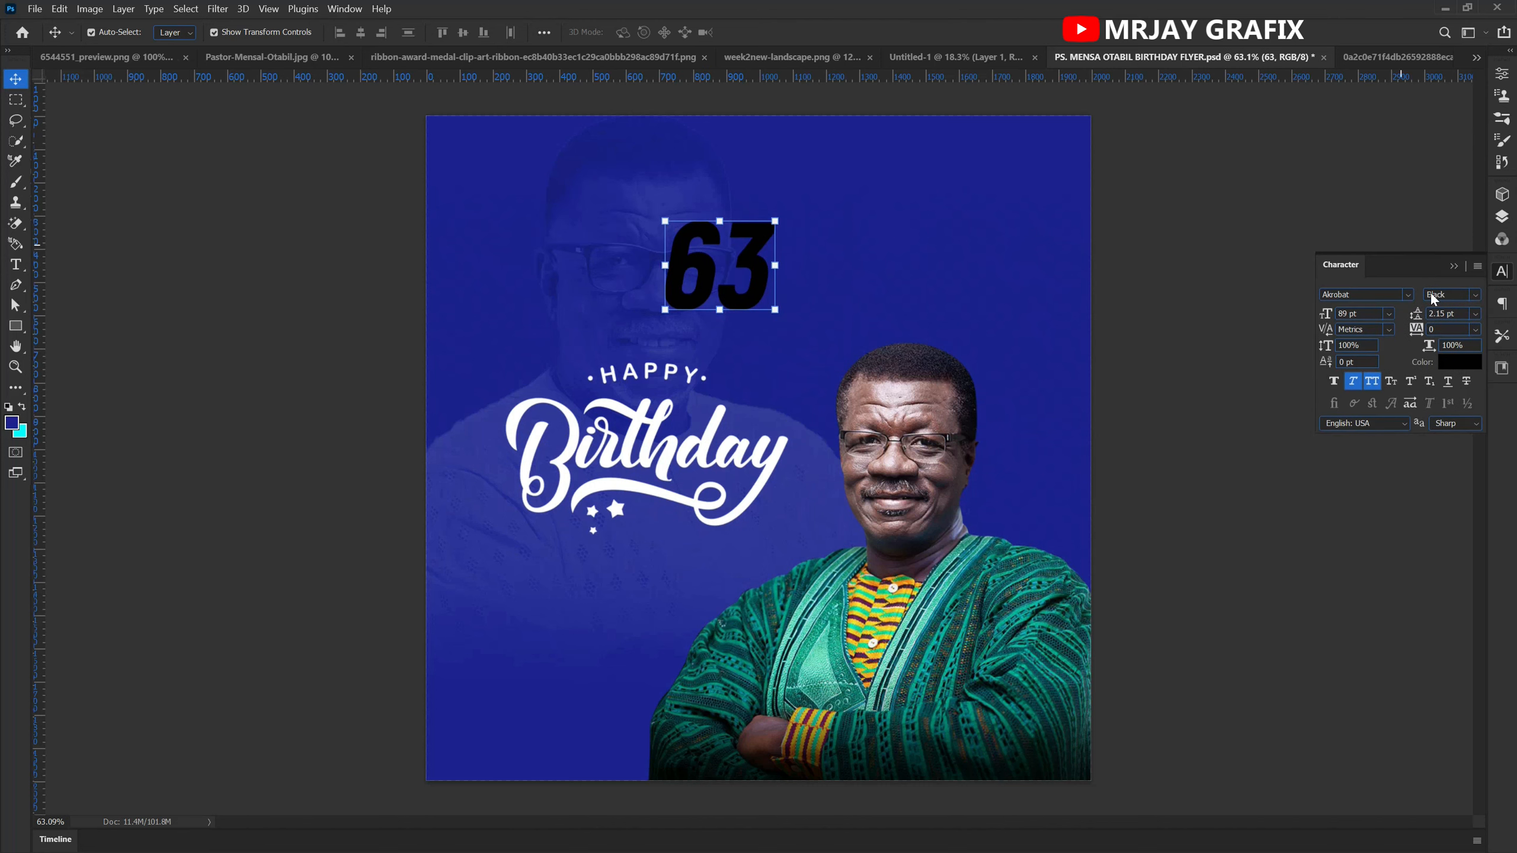
left_click(1460, 362)
left_click_drag(319, 524, 308, 499)
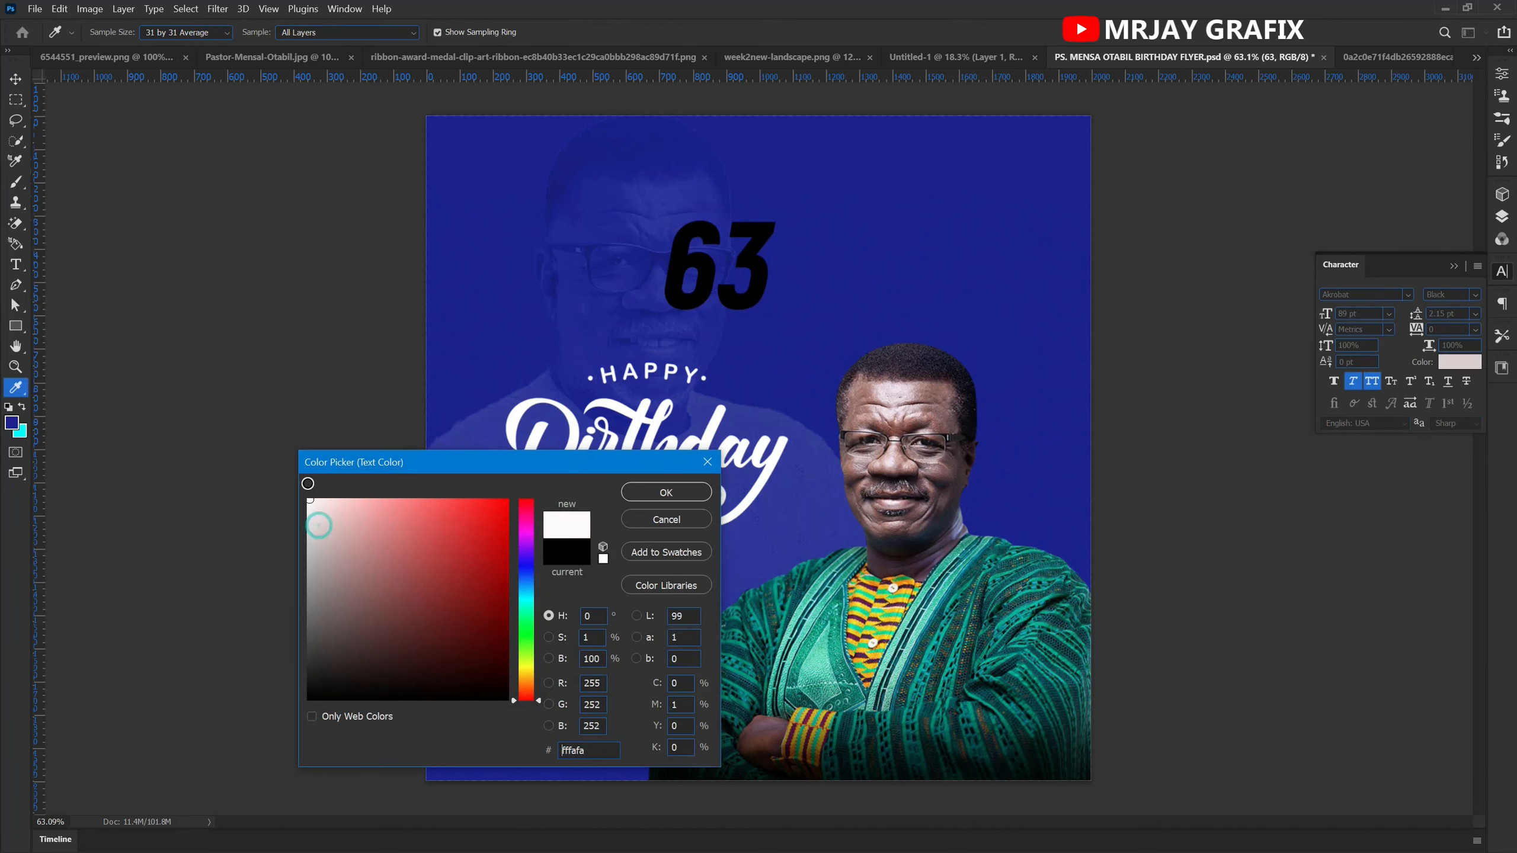
left_click(662, 492)
left_click(262, 460)
left_click_drag(722, 298, 743, 316)
left_click(392, 394)
left_click(616, 429)
left_click(334, 316)
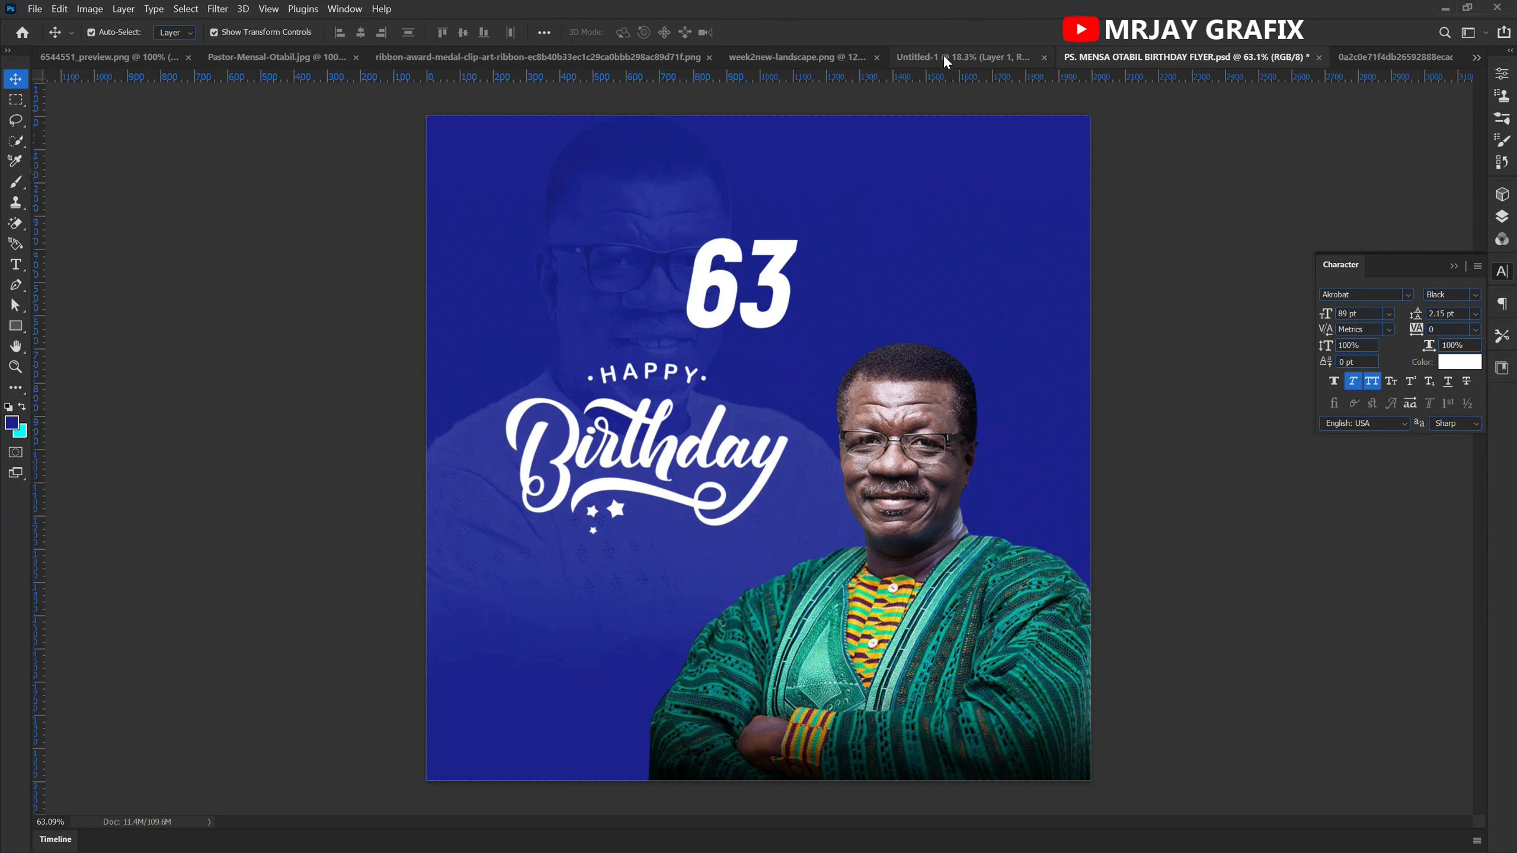
- Bring the white logo from the ribbon award medal document into the flyer, scale it down and place it in the canvas's upper-right corner
left_click(944, 54)
left_click(801, 57)
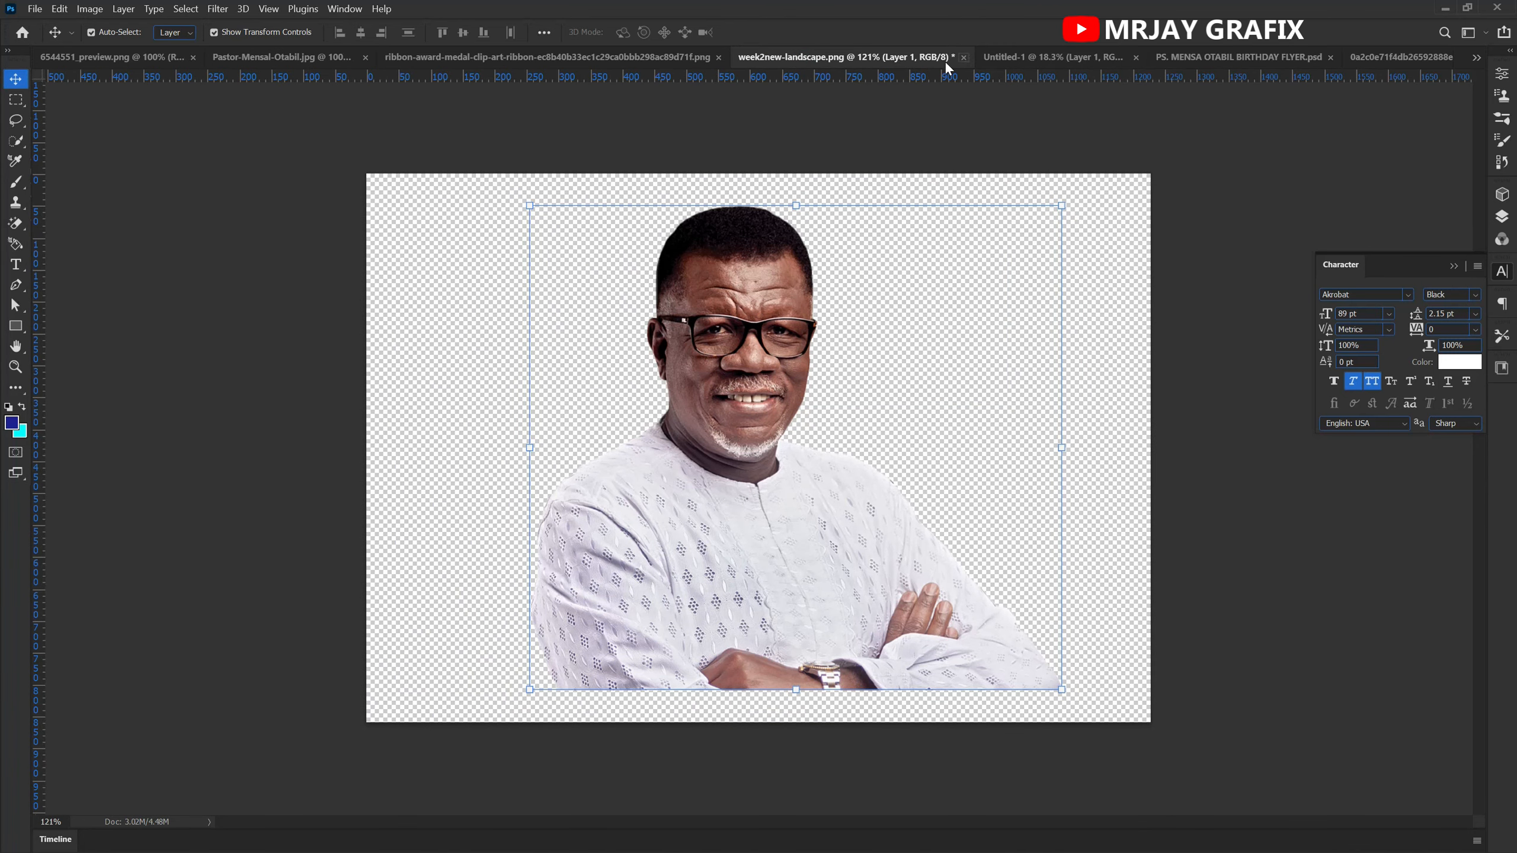
left_click(616, 56)
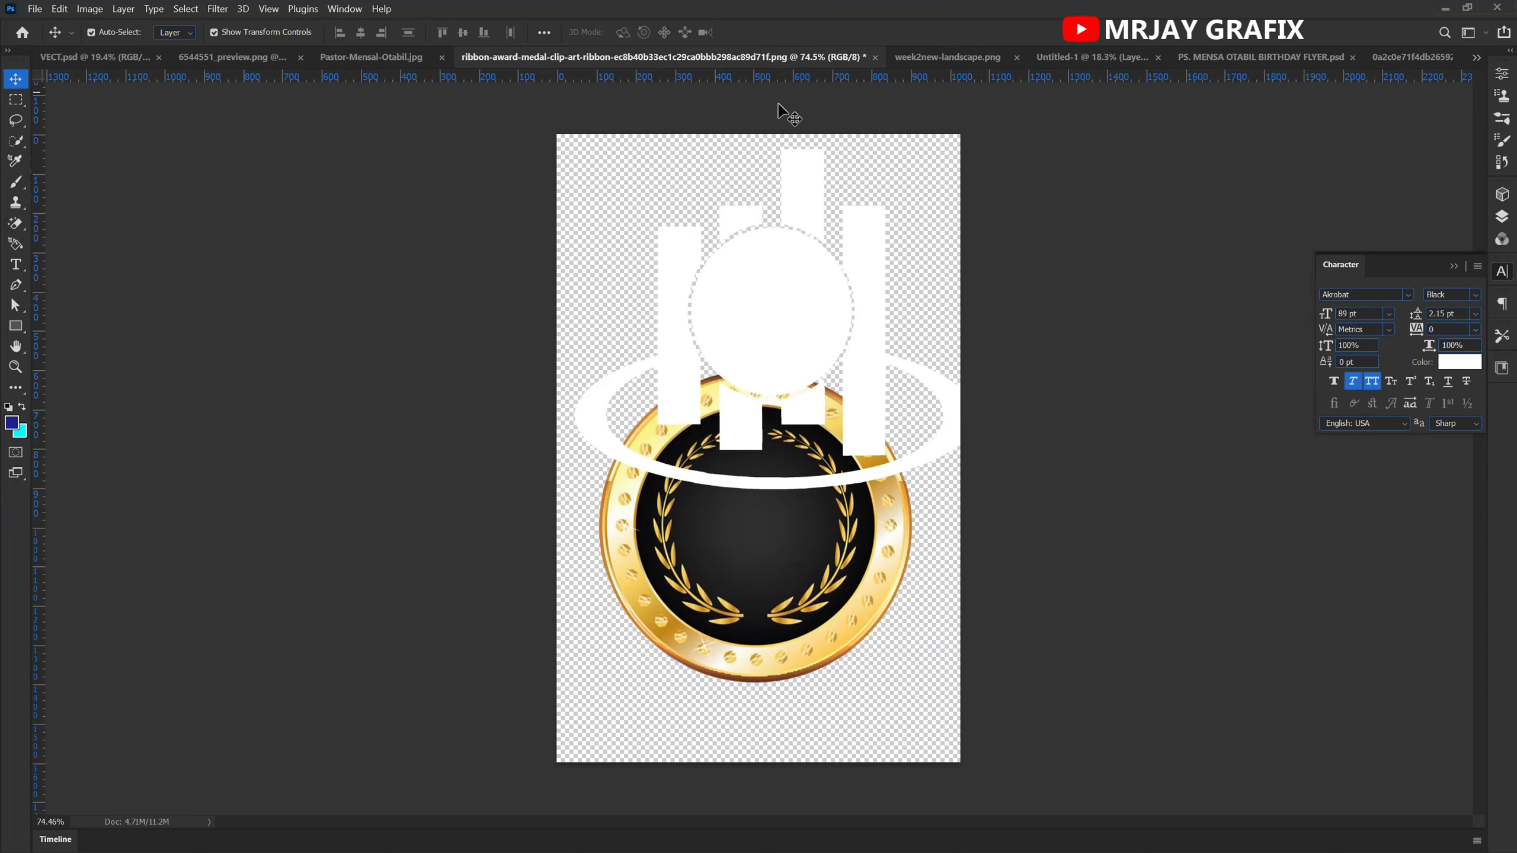
left_click(796, 281)
left_click_drag(763, 323, 890, 210)
left_click_drag(729, 199, 1017, 192)
key("Return")
key("Return")
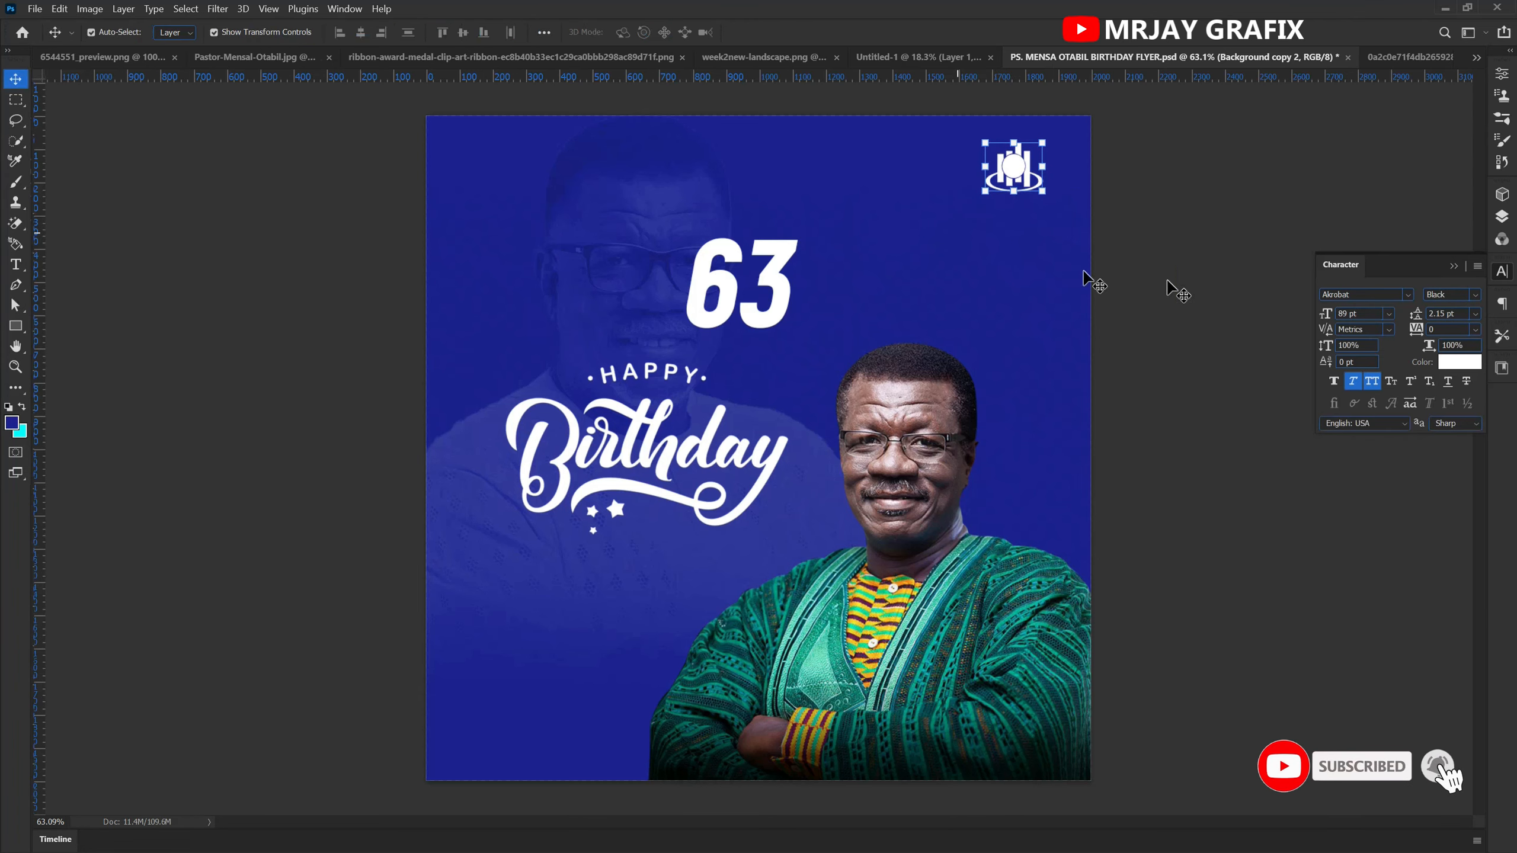
- Move the "63" text left so it sits centered above the "HAPPY Birthday" lettering
left_click(756, 328)
scroll(756, 329, "up", 2)
scroll(760, 335, "down", 2)
scroll(729, 298, "up", 1)
scroll(721, 298, "down", 1)
scroll(721, 304, "down", 1)
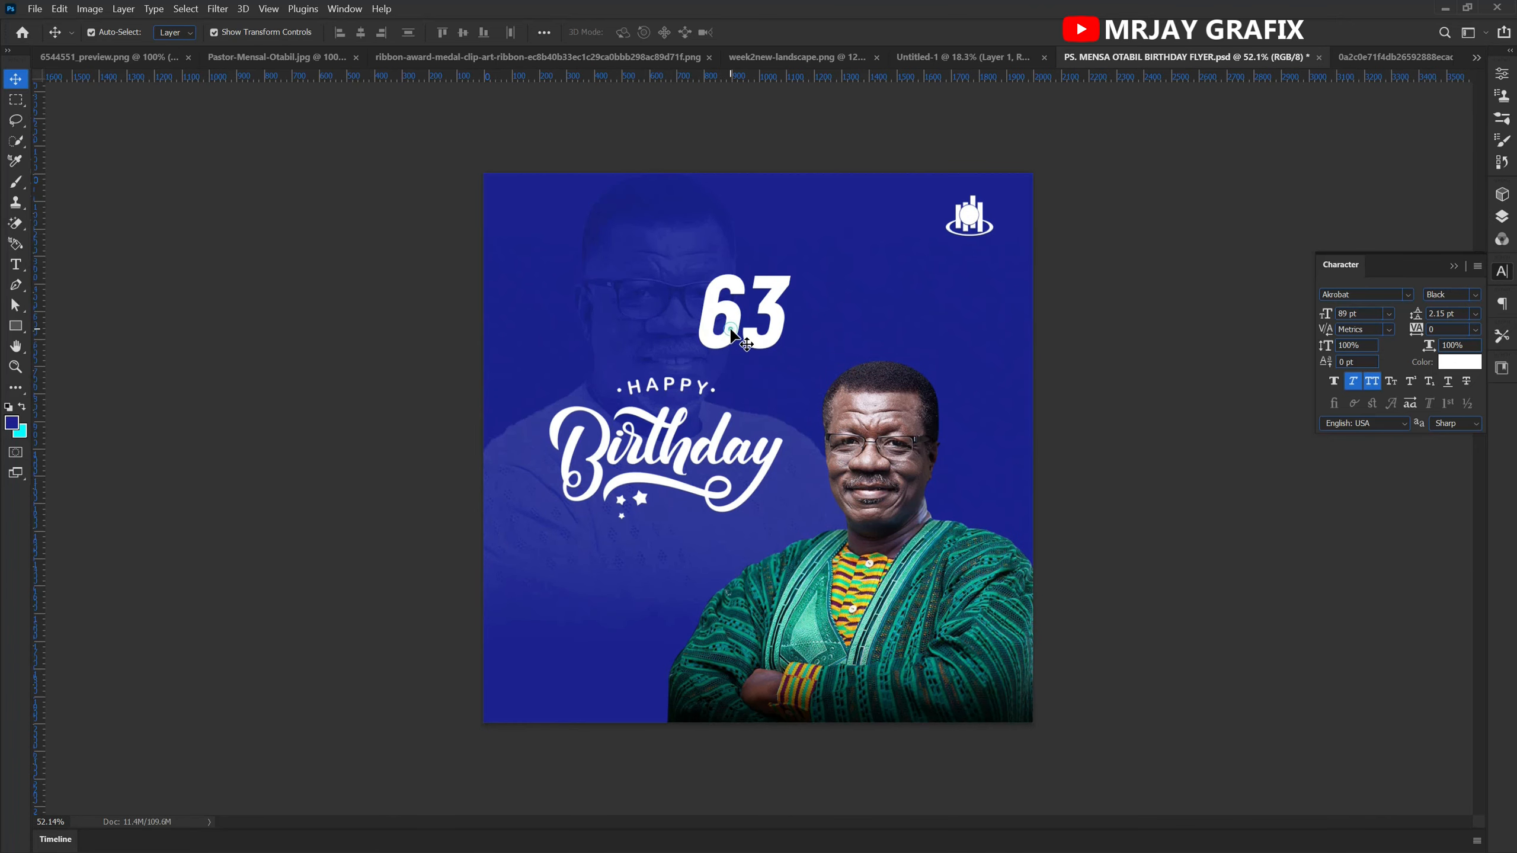
left_click_drag(732, 334, 676, 318)
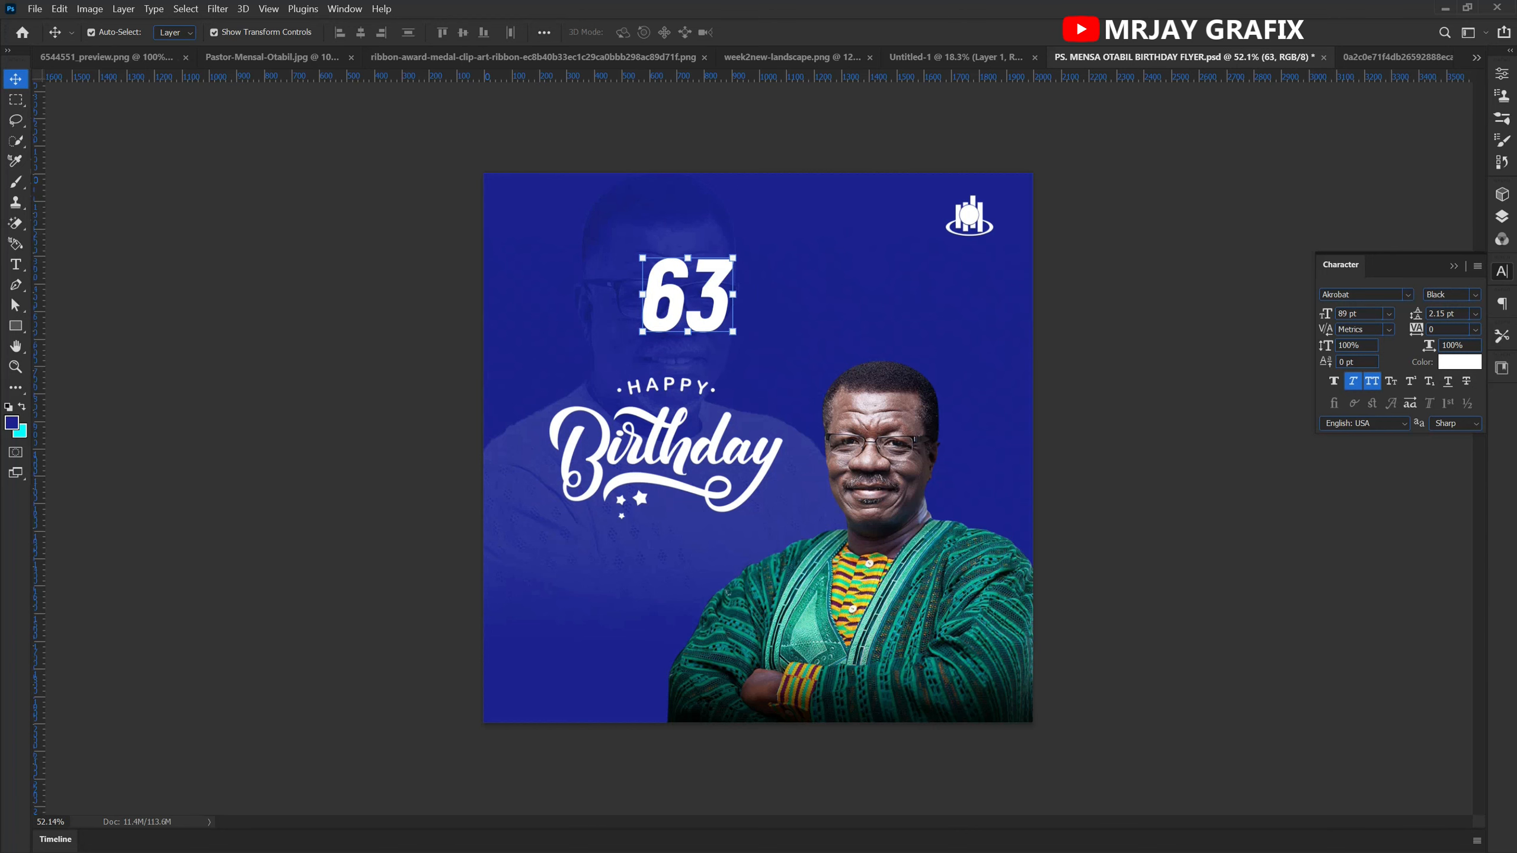
- Change the font of the "63" text to Hanson Bold and turn off its faux italic
type("ha")
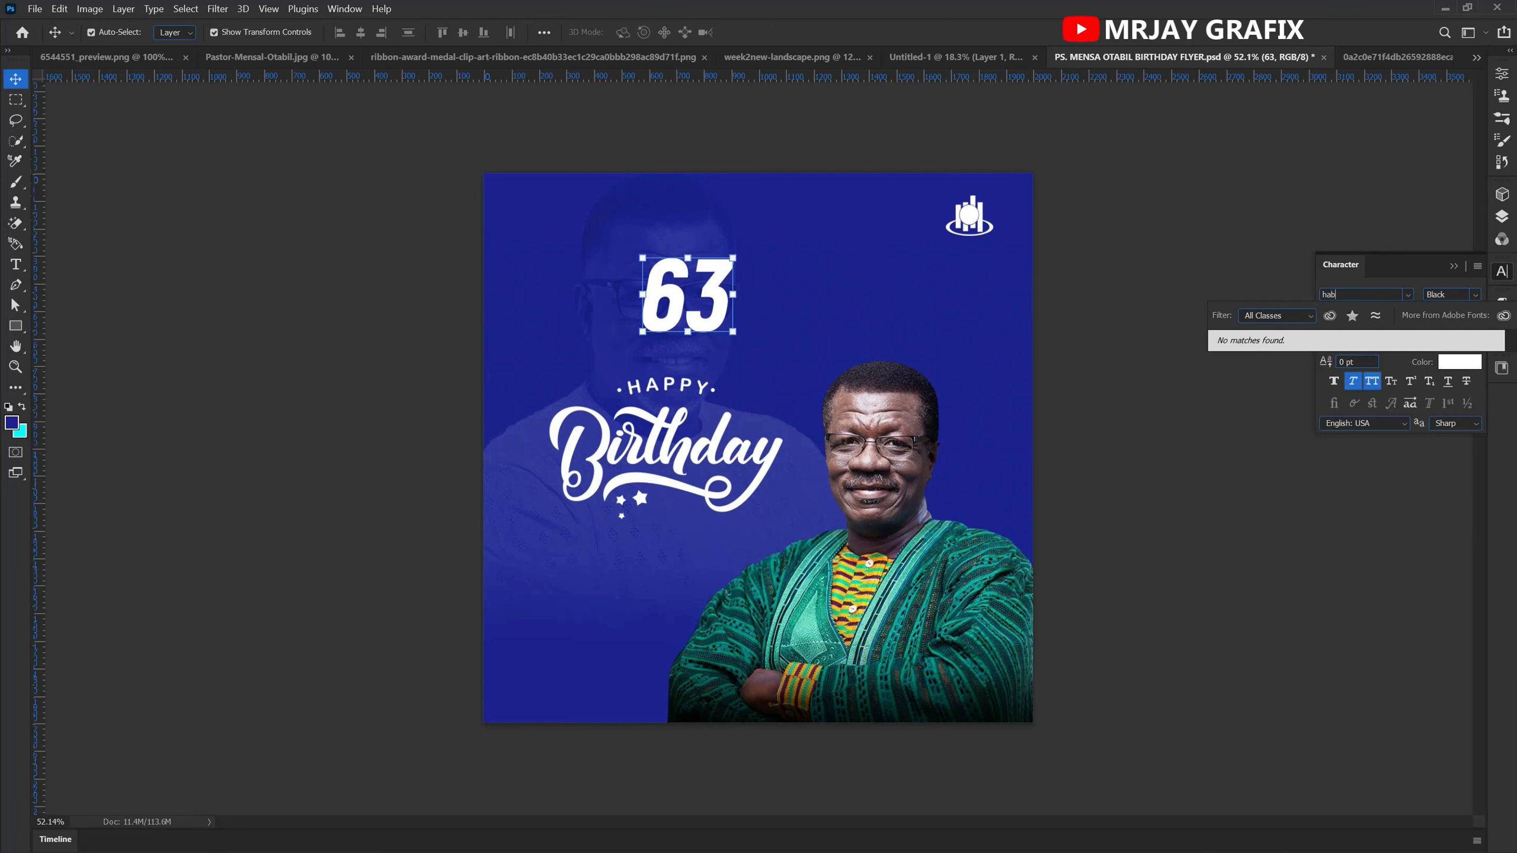
type("nson")
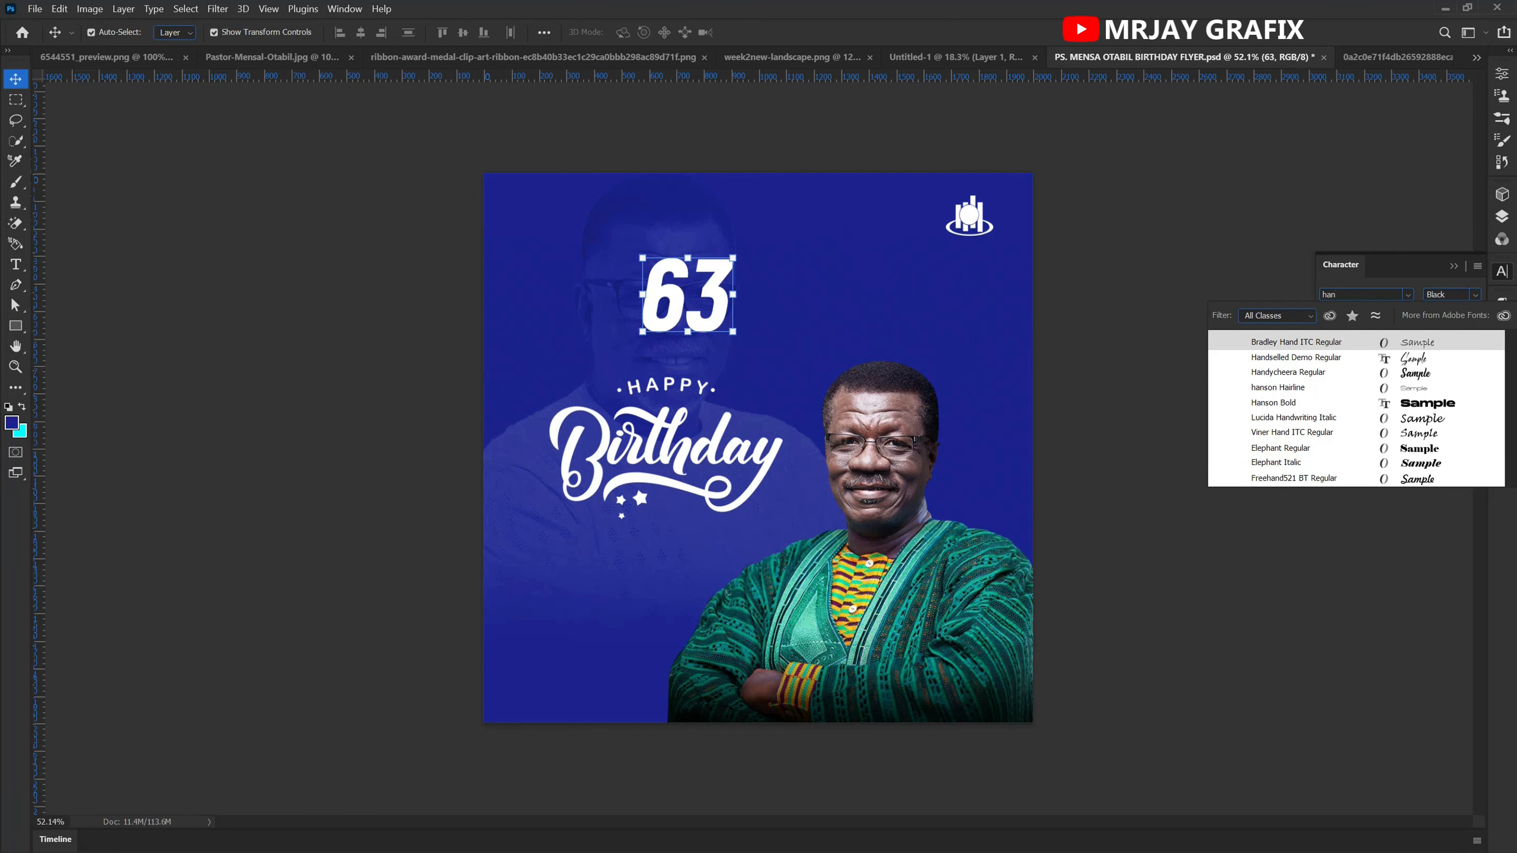
left_click(1372, 406)
left_click(1355, 385)
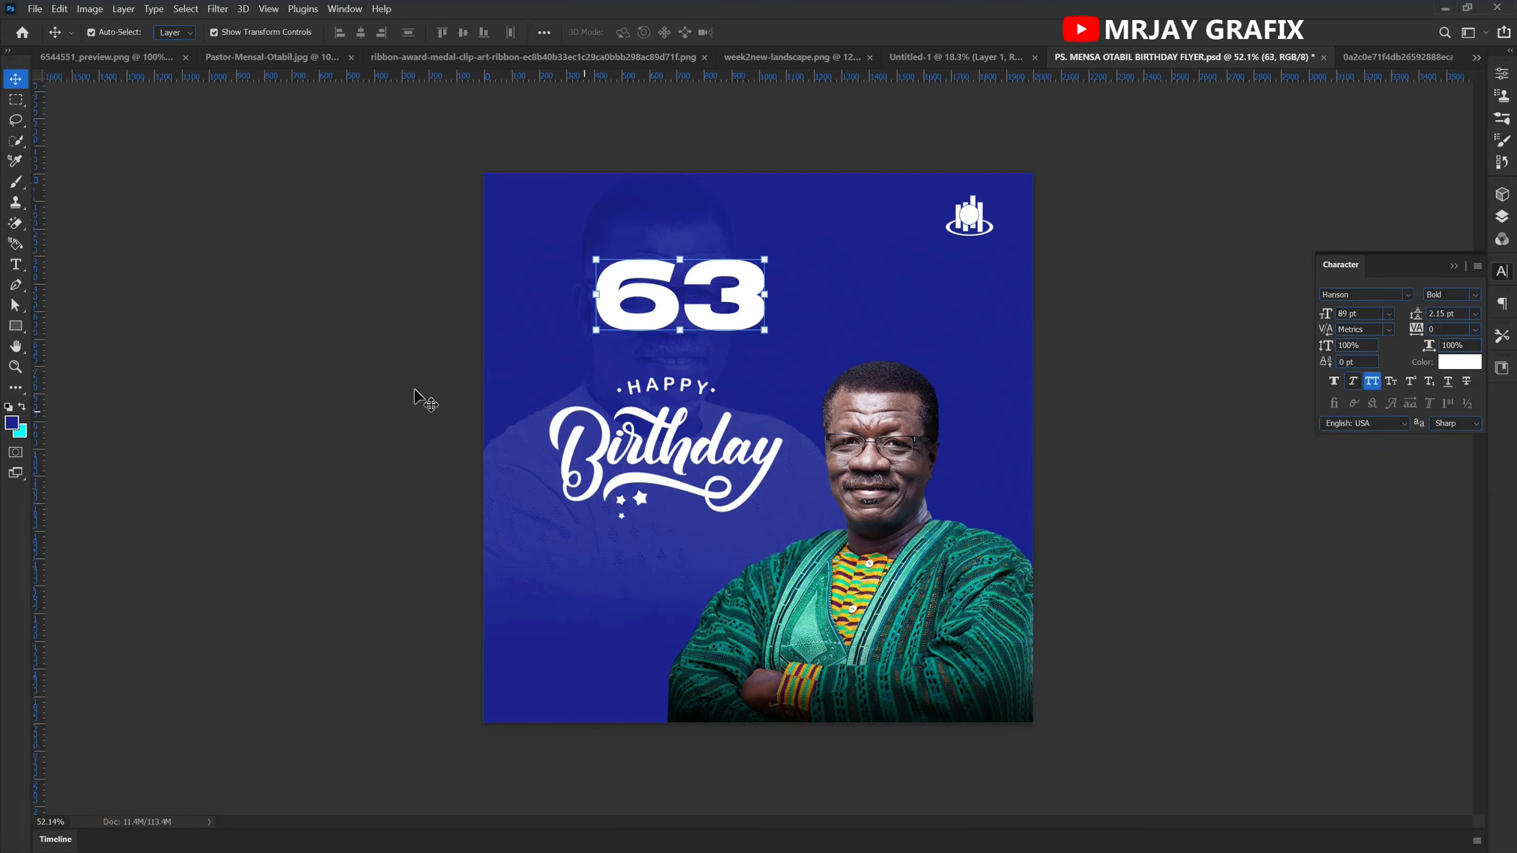
left_click(330, 377)
- Enlarge the "63" text proportionally to about 223 pt and place it across the middle of the flyer
left_click(689, 312)
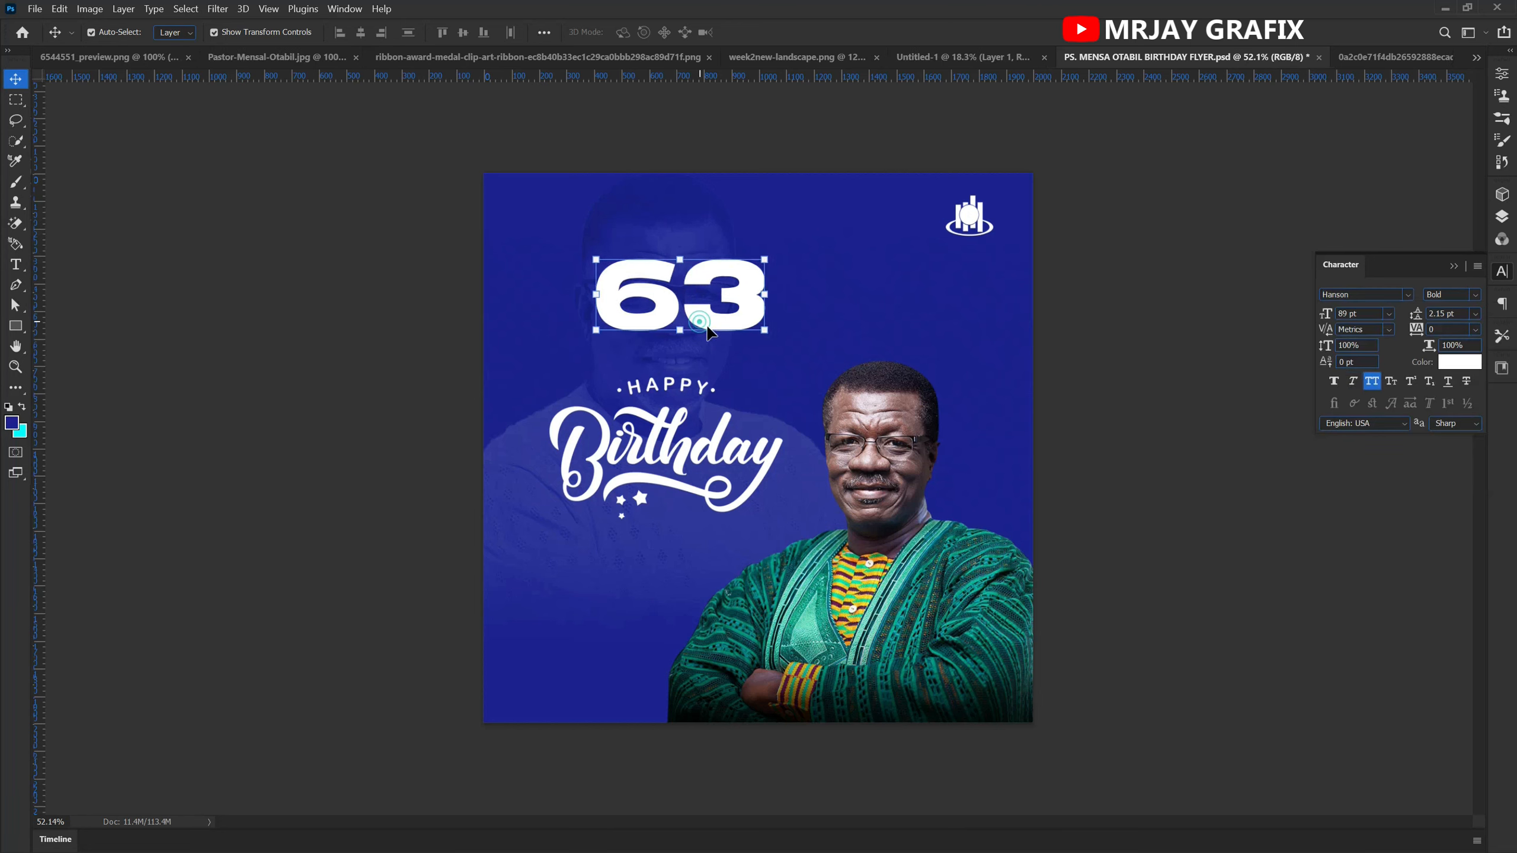
left_click(767, 335)
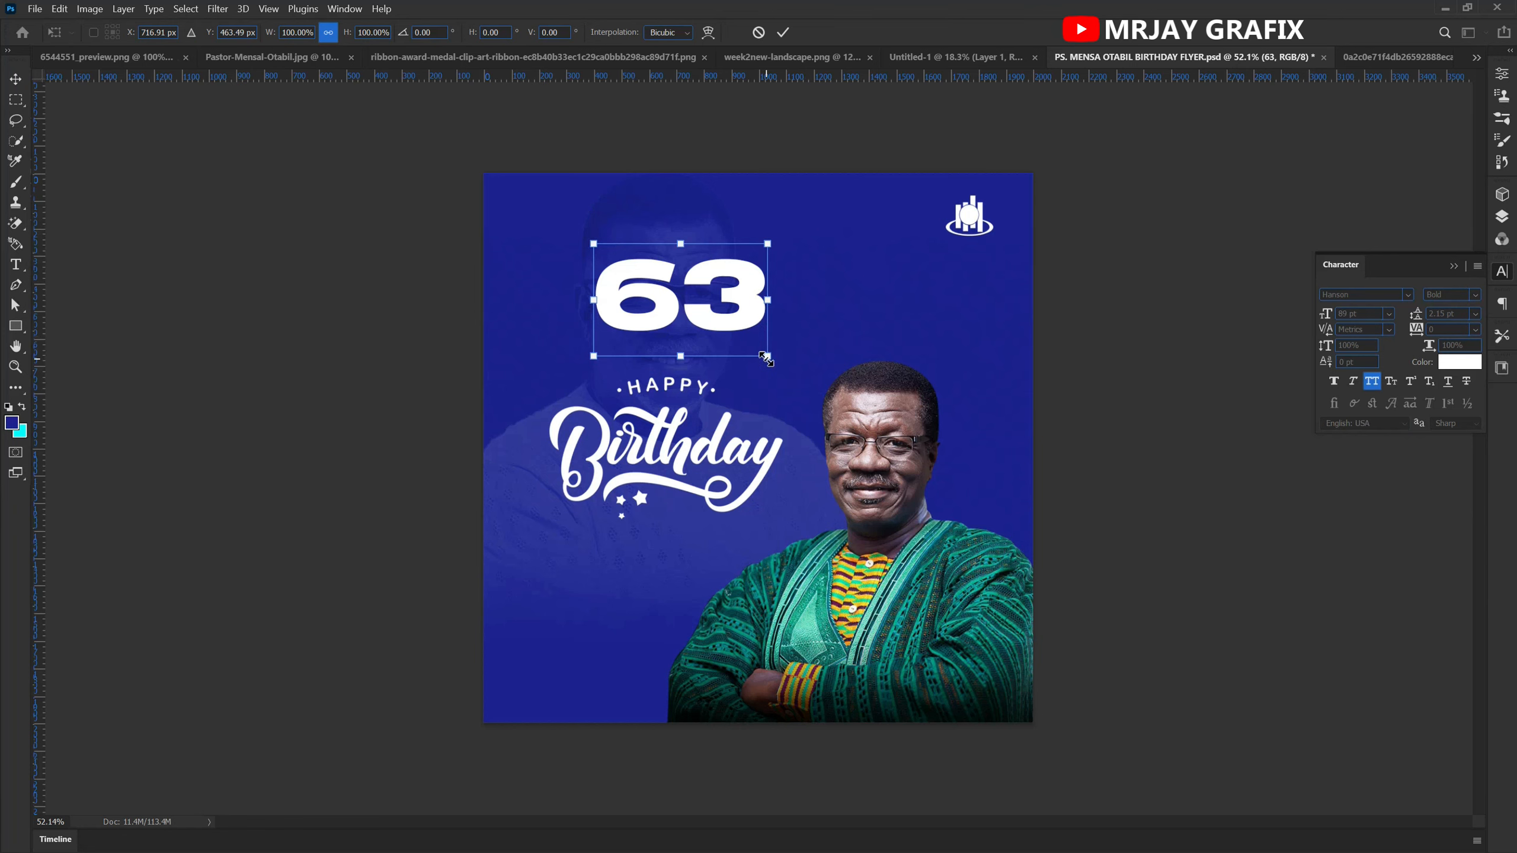
left_click_drag(767, 357, 968, 590)
key("Return")
mouse_move(744, 447)
left_mouse_down()
mouse_move(723, 496)
mouse_move(758, 472)
mouse_move(763, 426)
left_mouse_up()
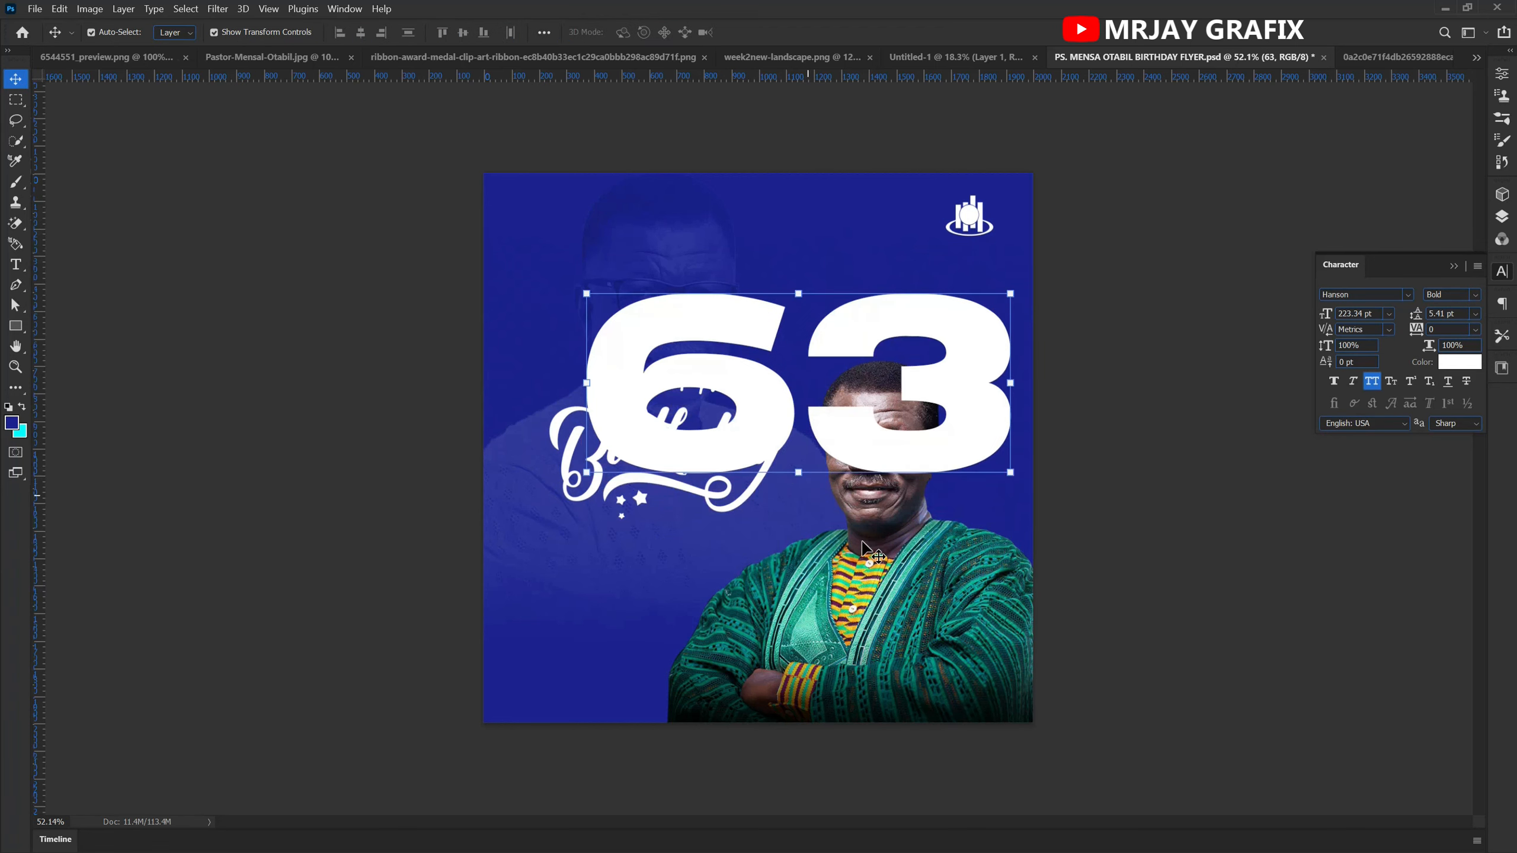
- Move the portrait in green left toward the flyer's center and raise the "63" so it runs past the canvas's upper edge
left_click_drag(949, 553, 802, 546)
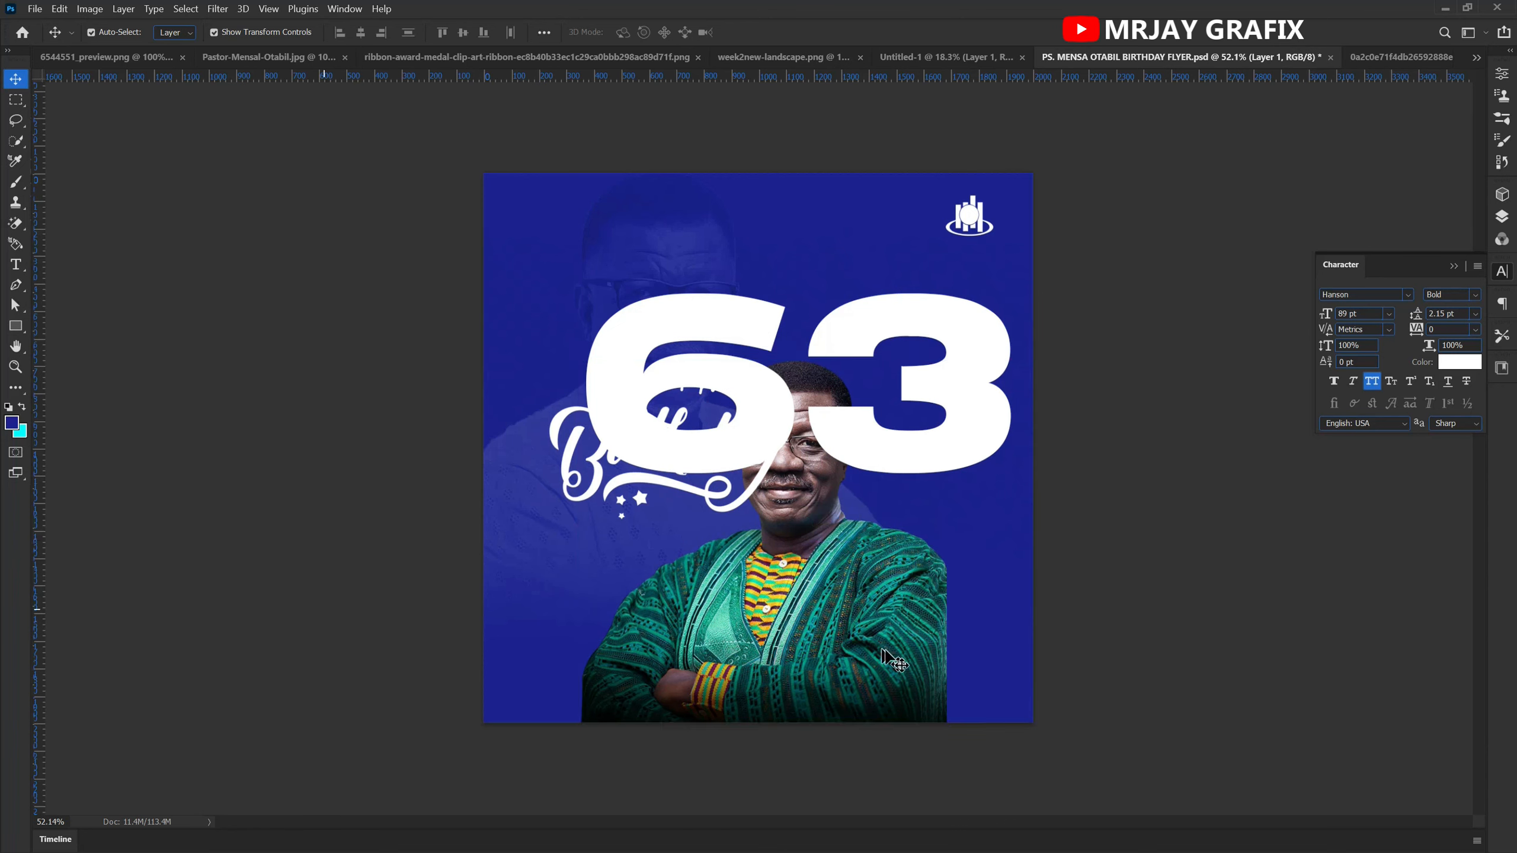
left_click_drag(844, 655, 839, 654)
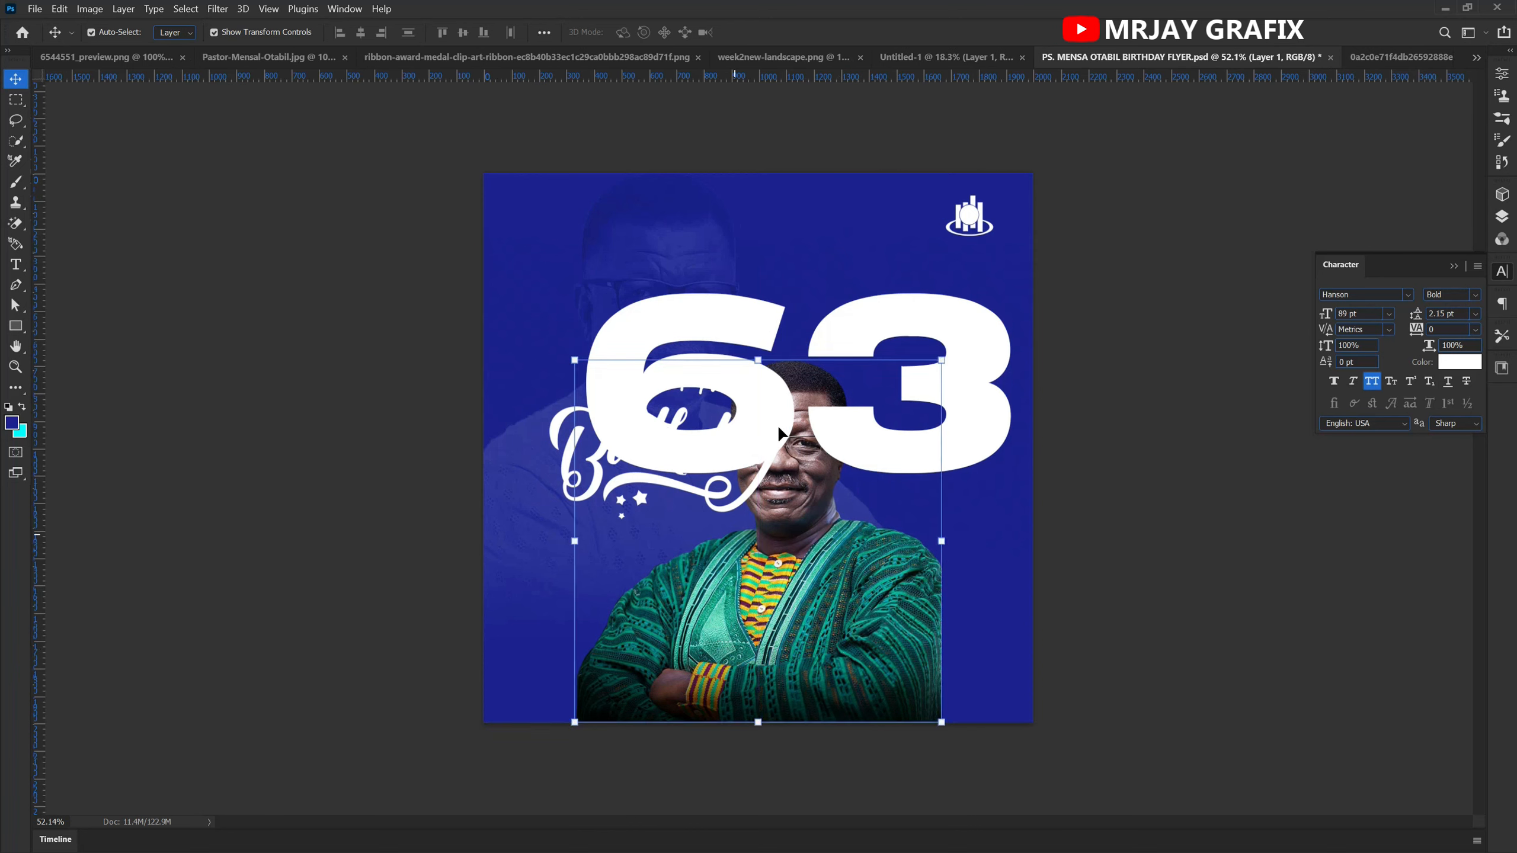
left_click_drag(749, 324, 670, 178)
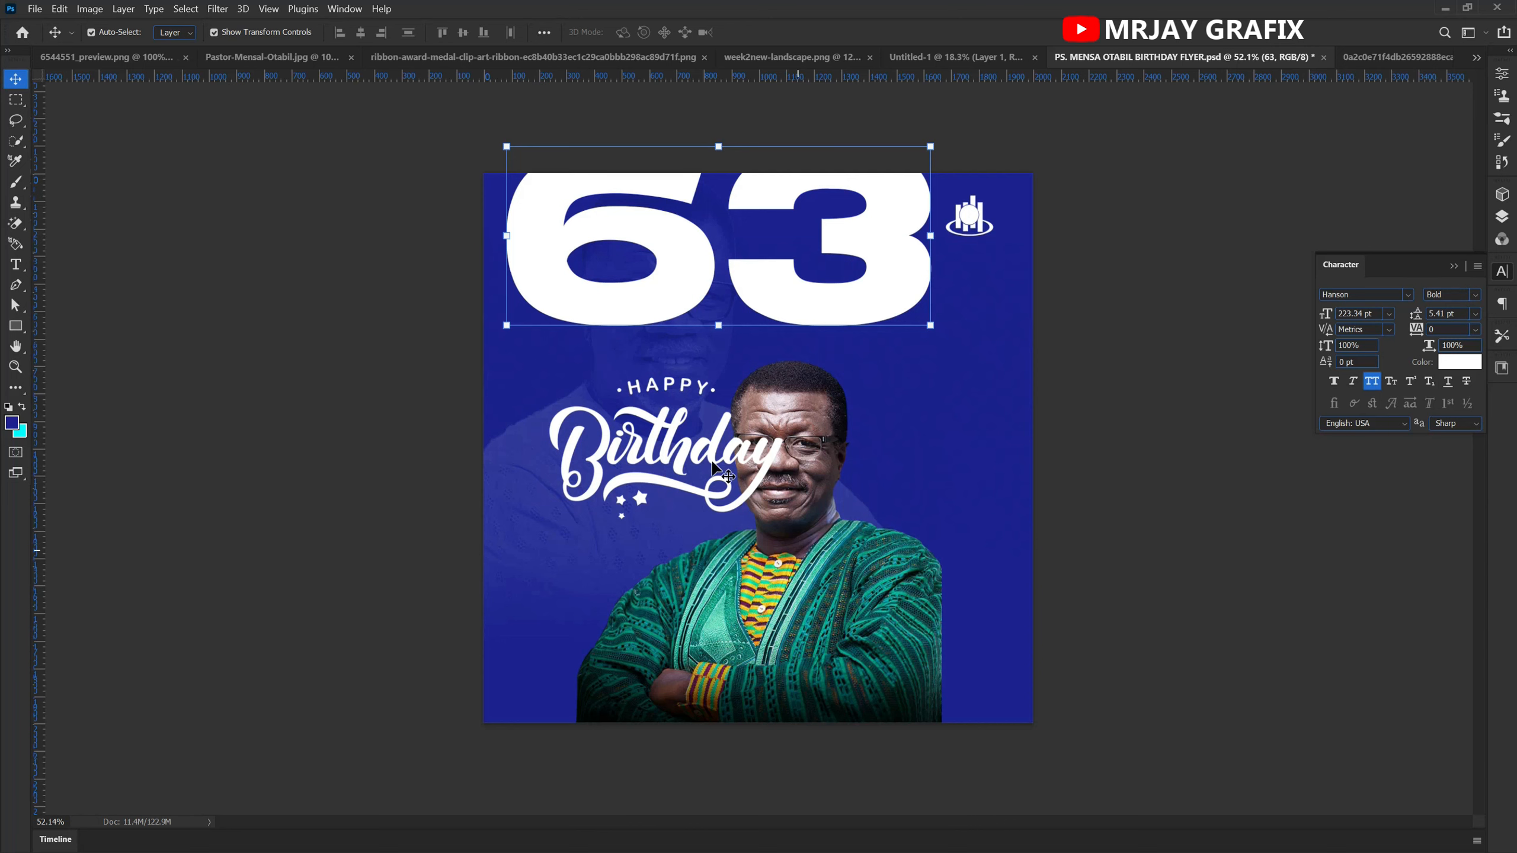
- Place the "HAPPY Birthday" lettering over the lower torso of the portrait in green and raise the portrait until its head meets the "63"
left_click(665, 452)
left_click(782, 596, "shift")
left_click(275, 448)
left_click(598, 464)
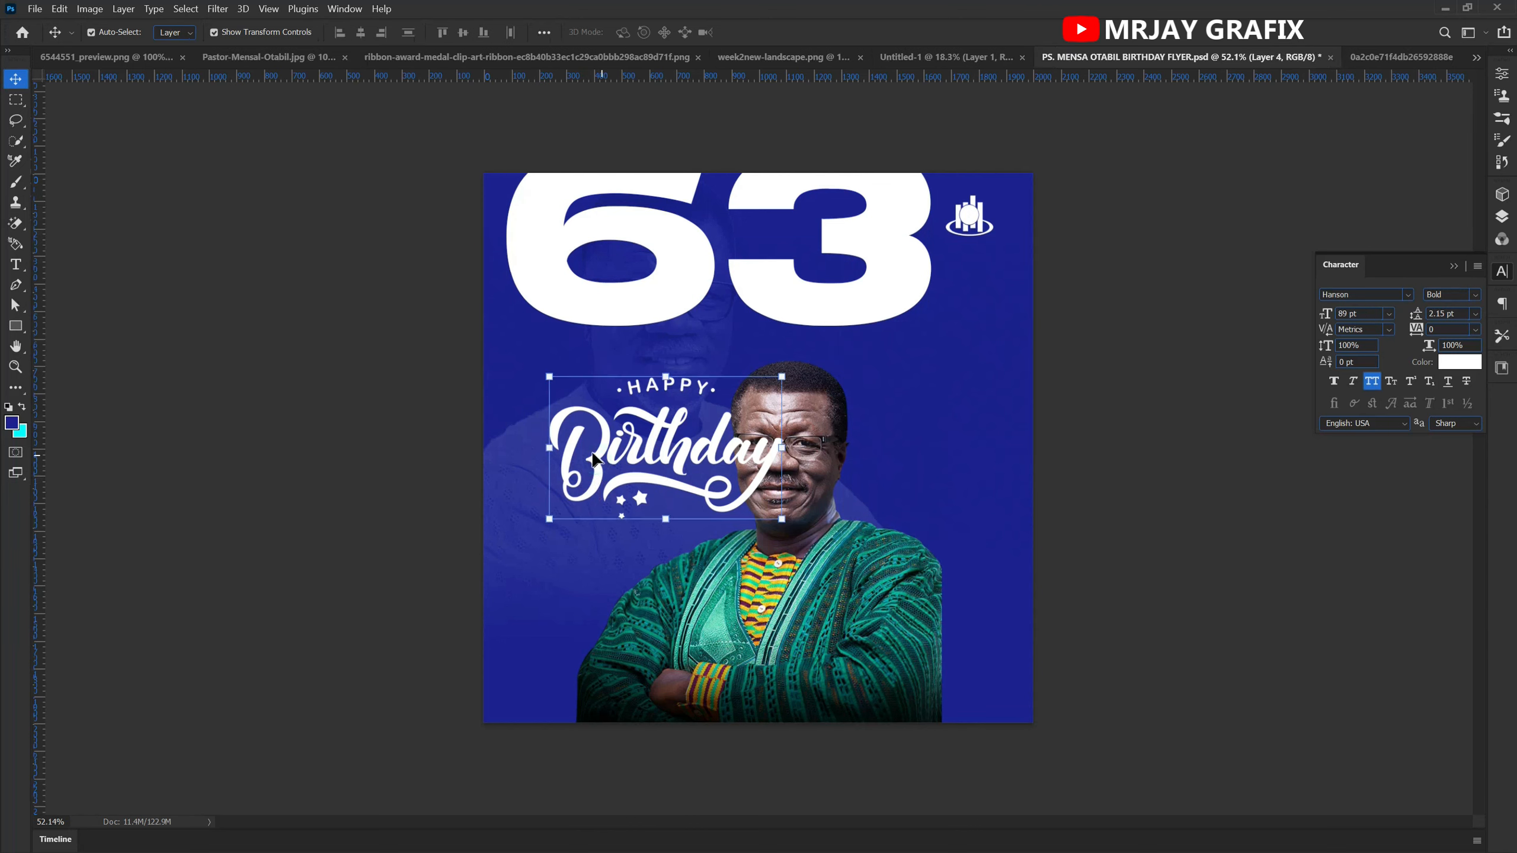
left_click_drag(601, 458, 725, 623)
left_click_drag(754, 447, 762, 355)
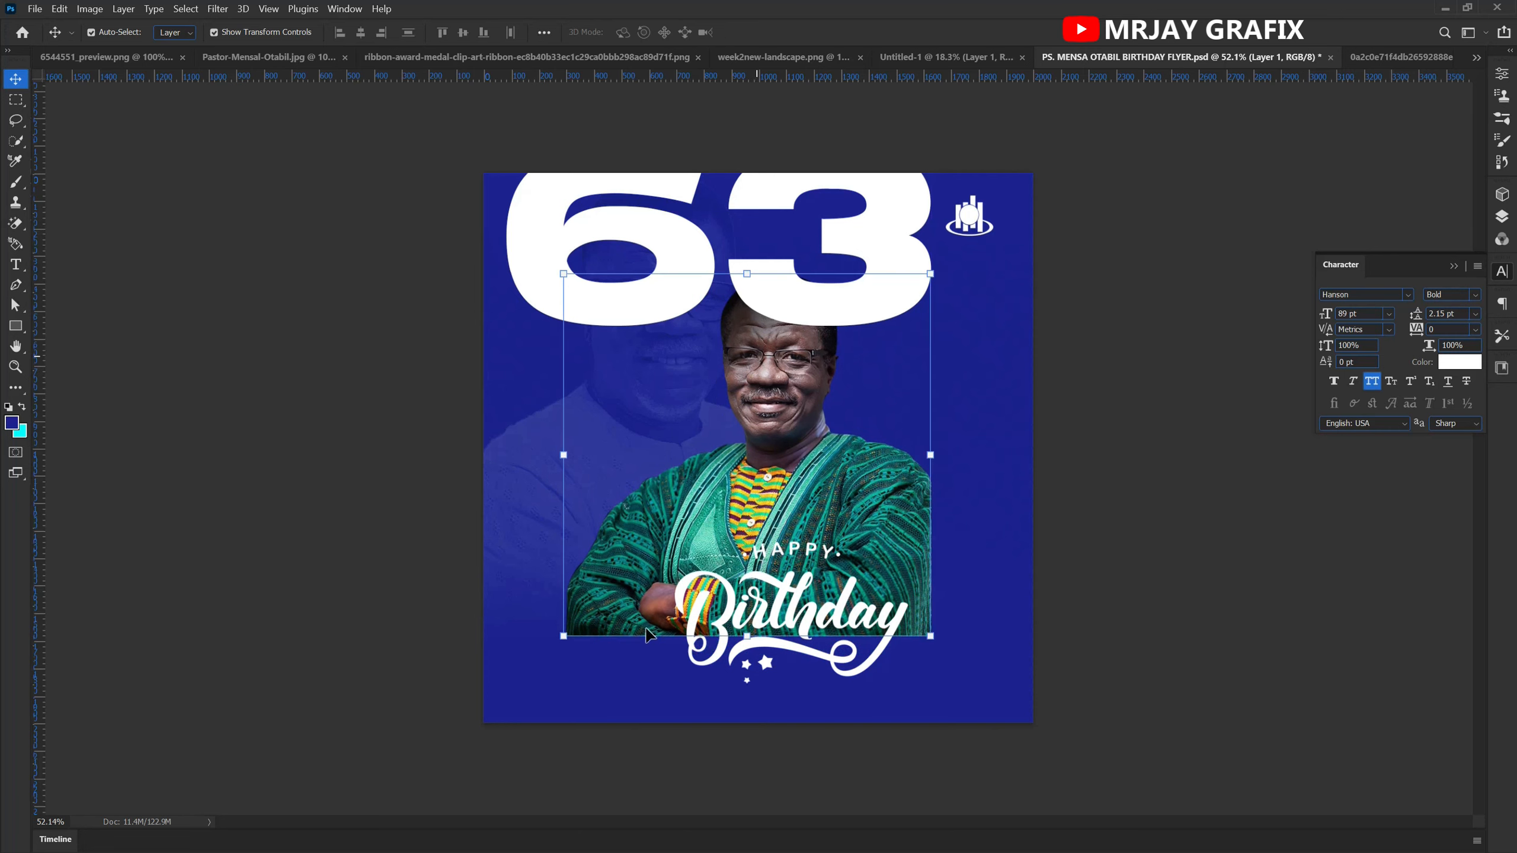
left_click_drag(722, 630, 704, 605)
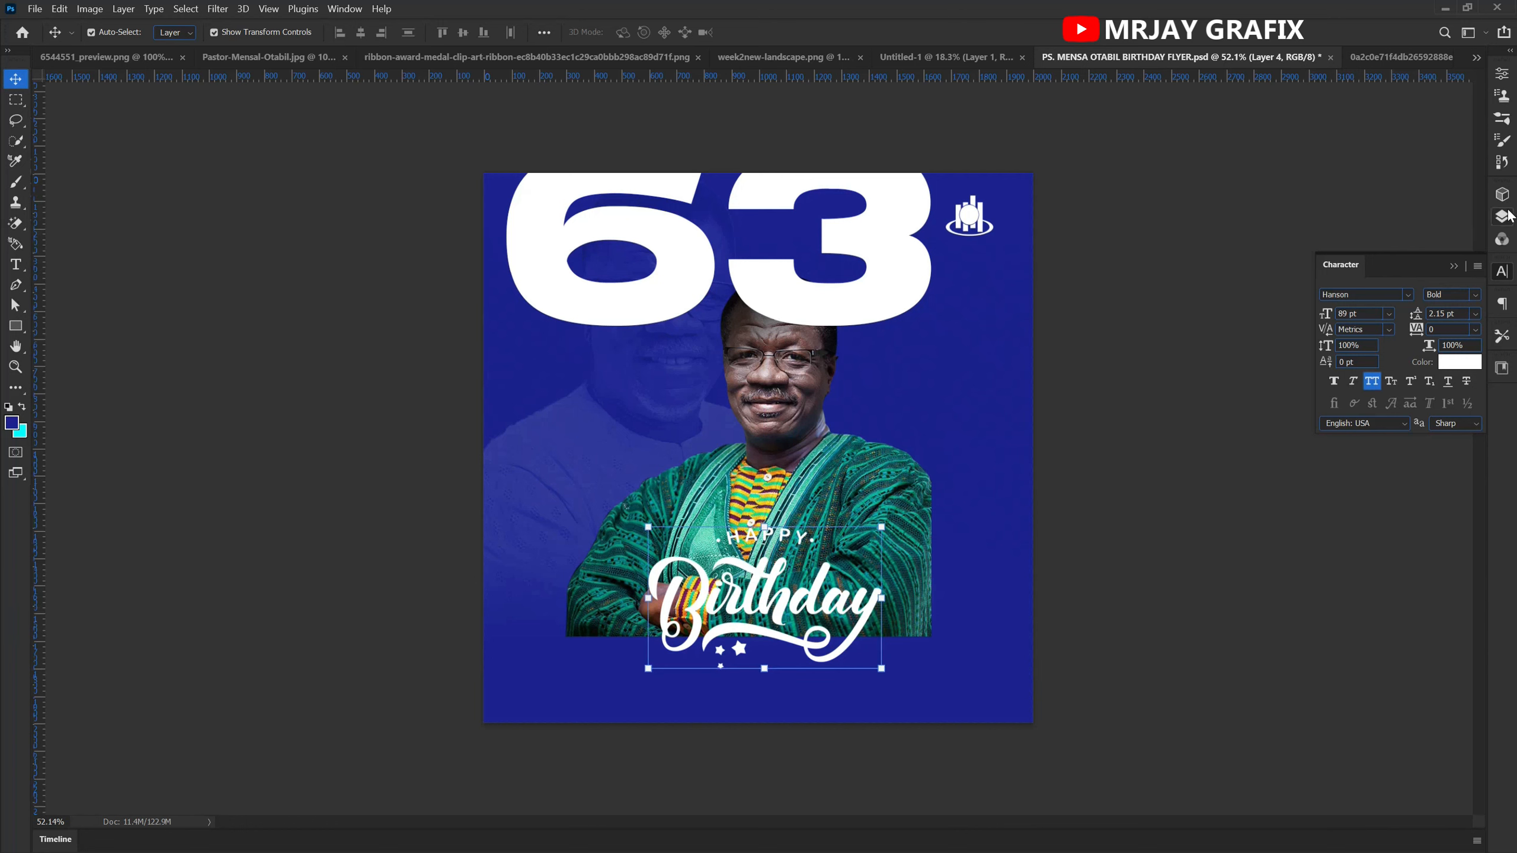
- Compare the portrait in green with its clipped Hue/Saturation darkening hidden and shown
left_click(1501, 218)
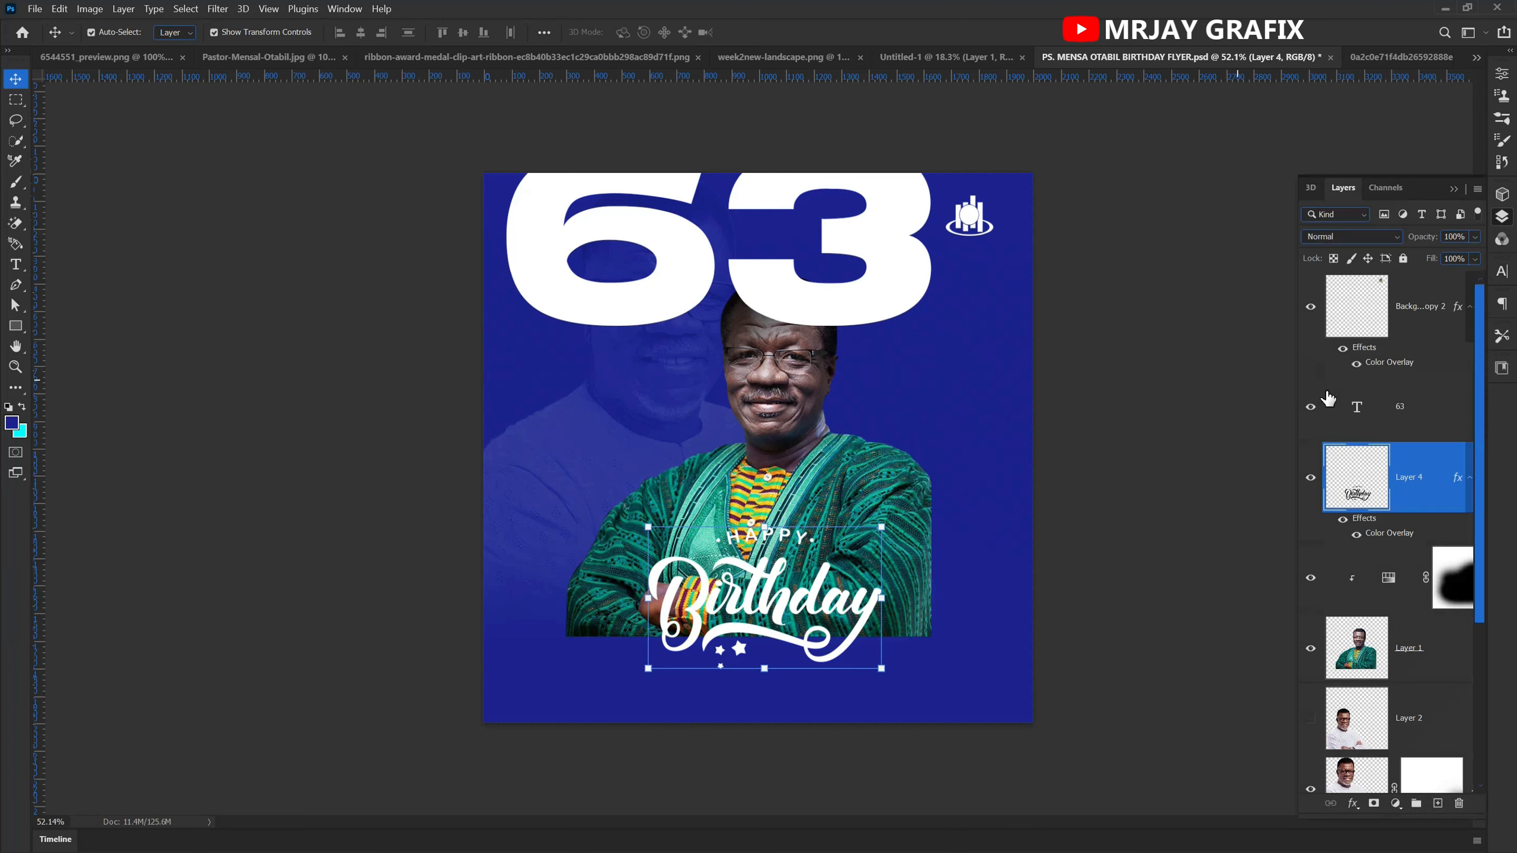
left_click(1466, 594)
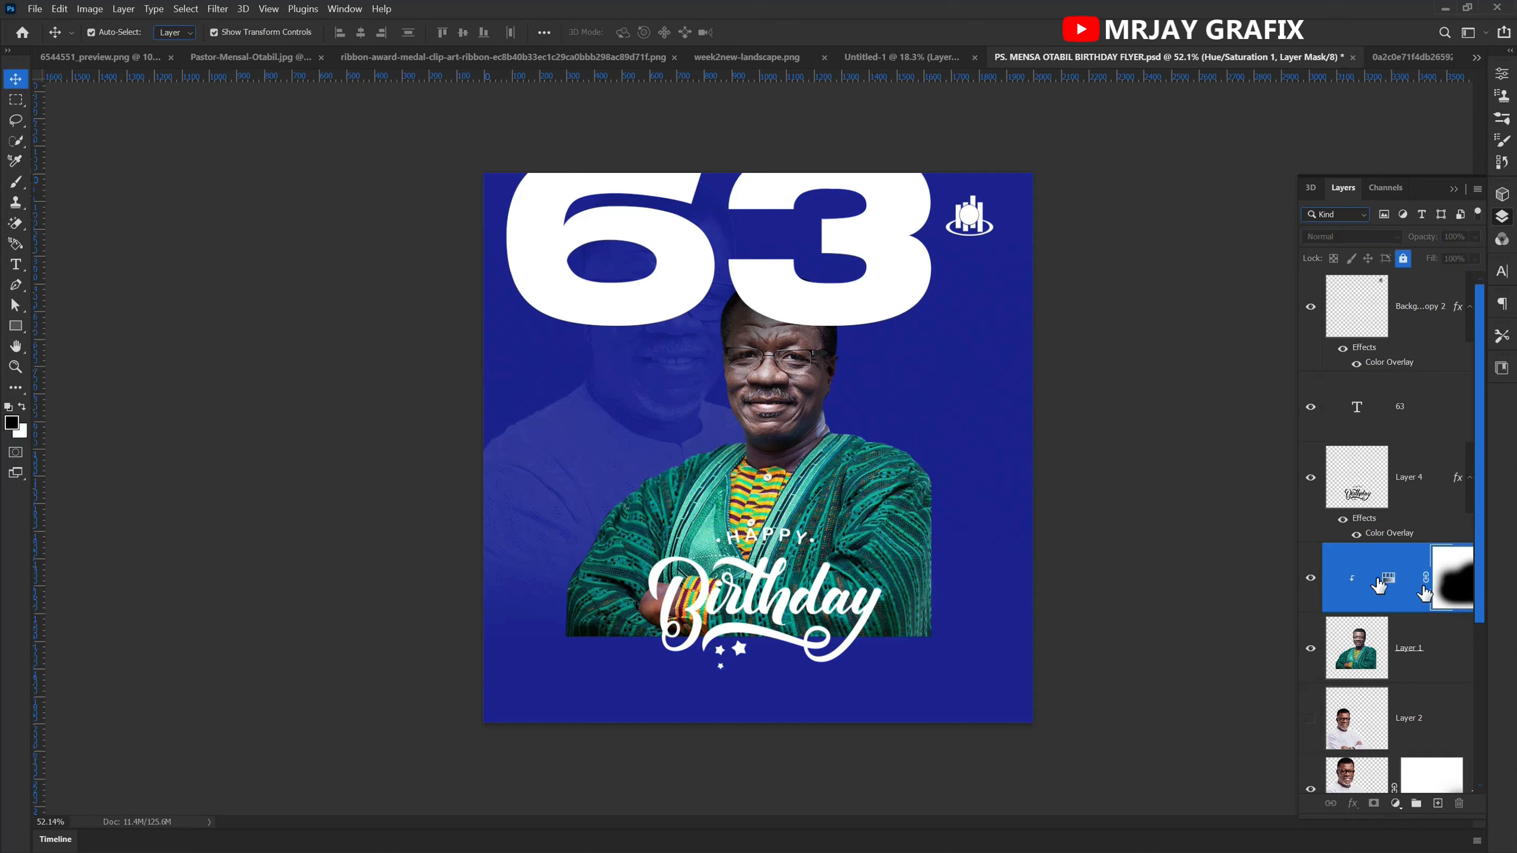
scroll(1460, 518, "down", 3)
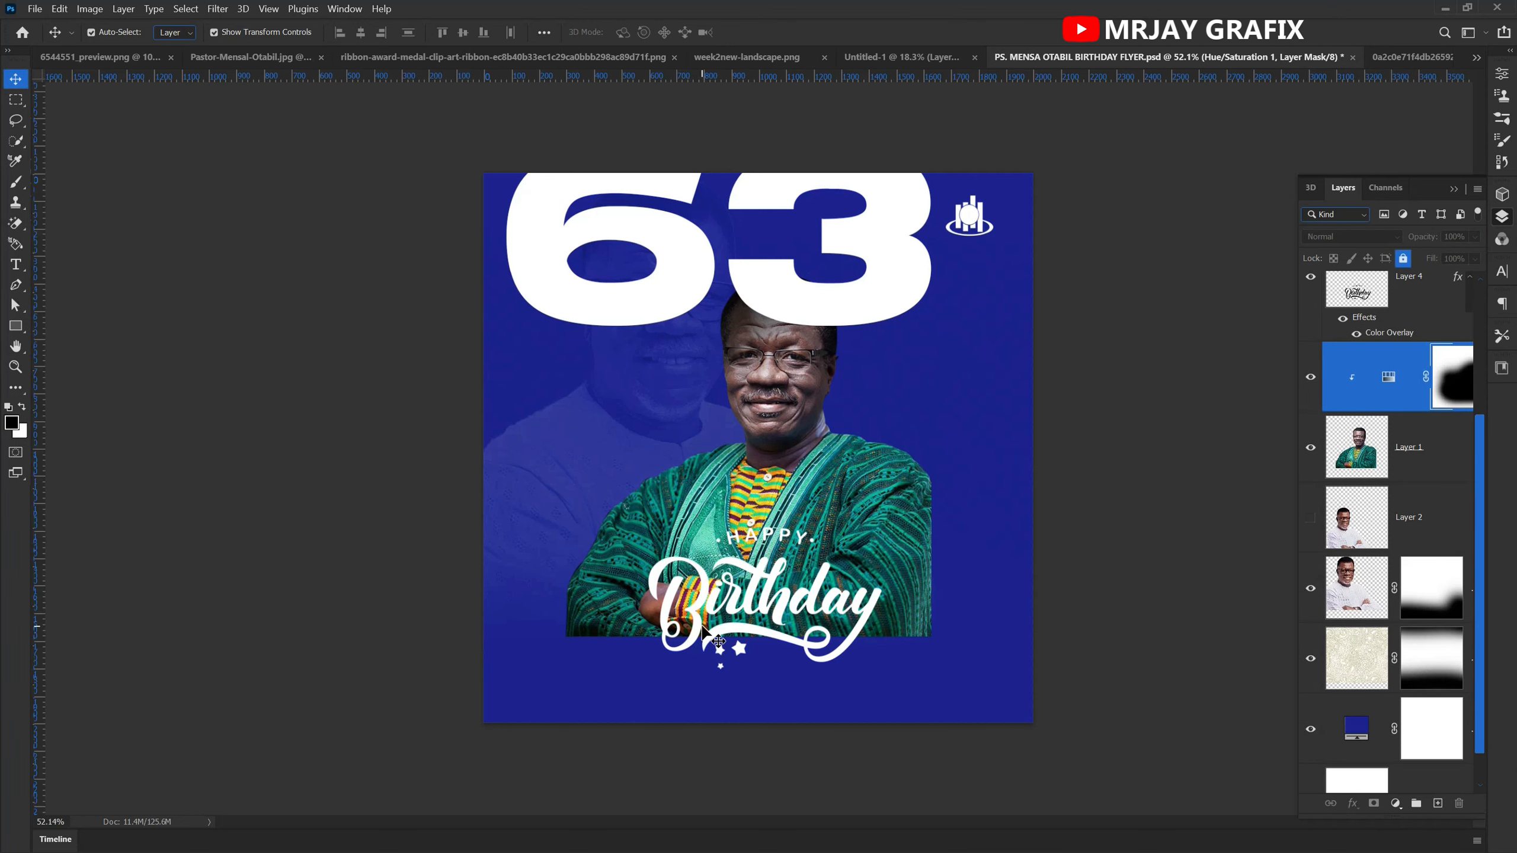
key("b")
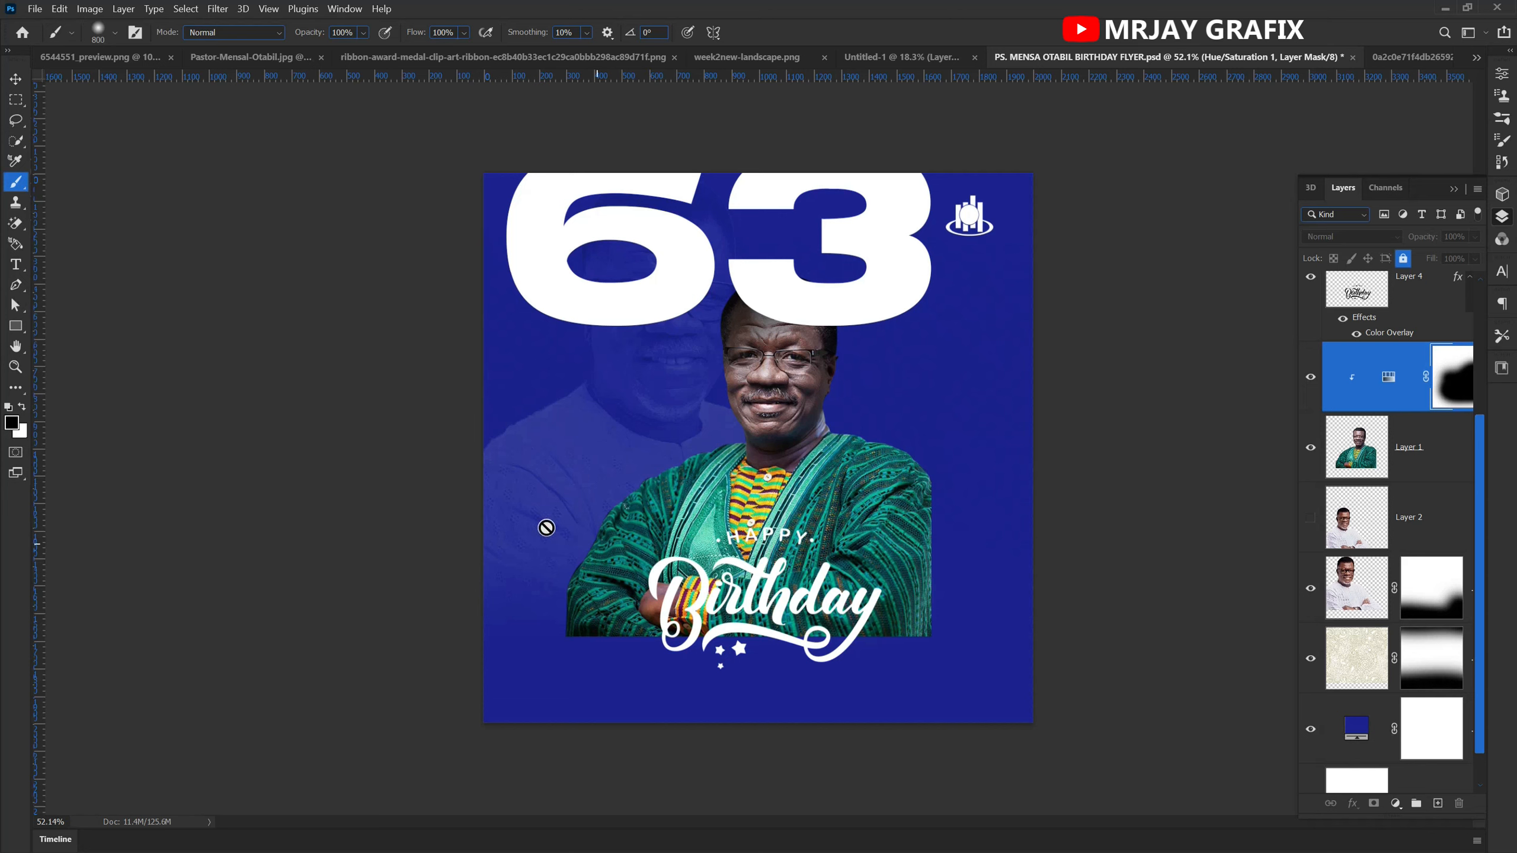
key("v")
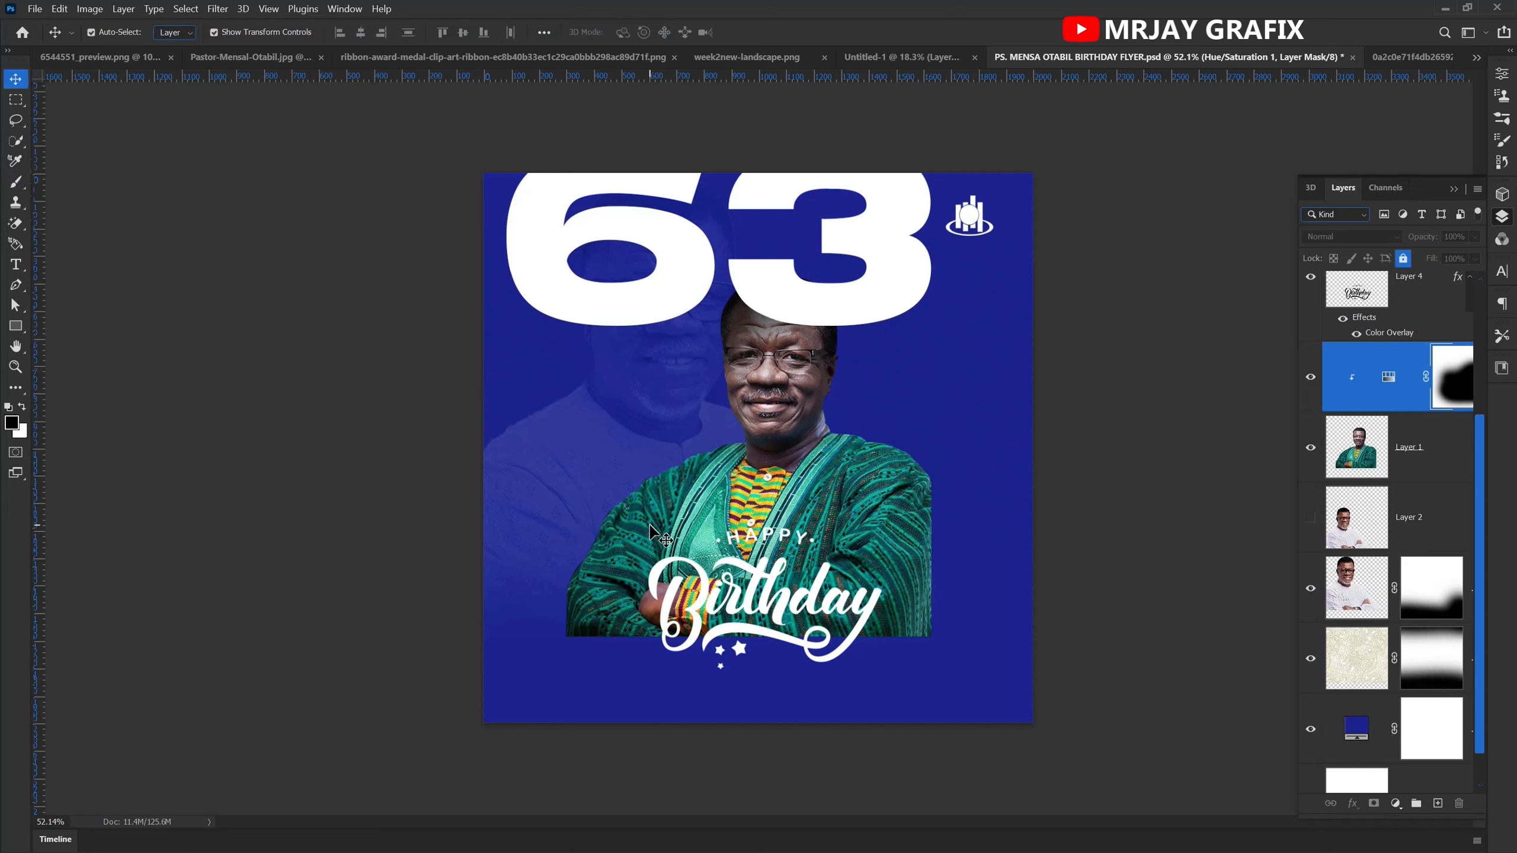
left_click(1307, 379)
left_click(1308, 379)
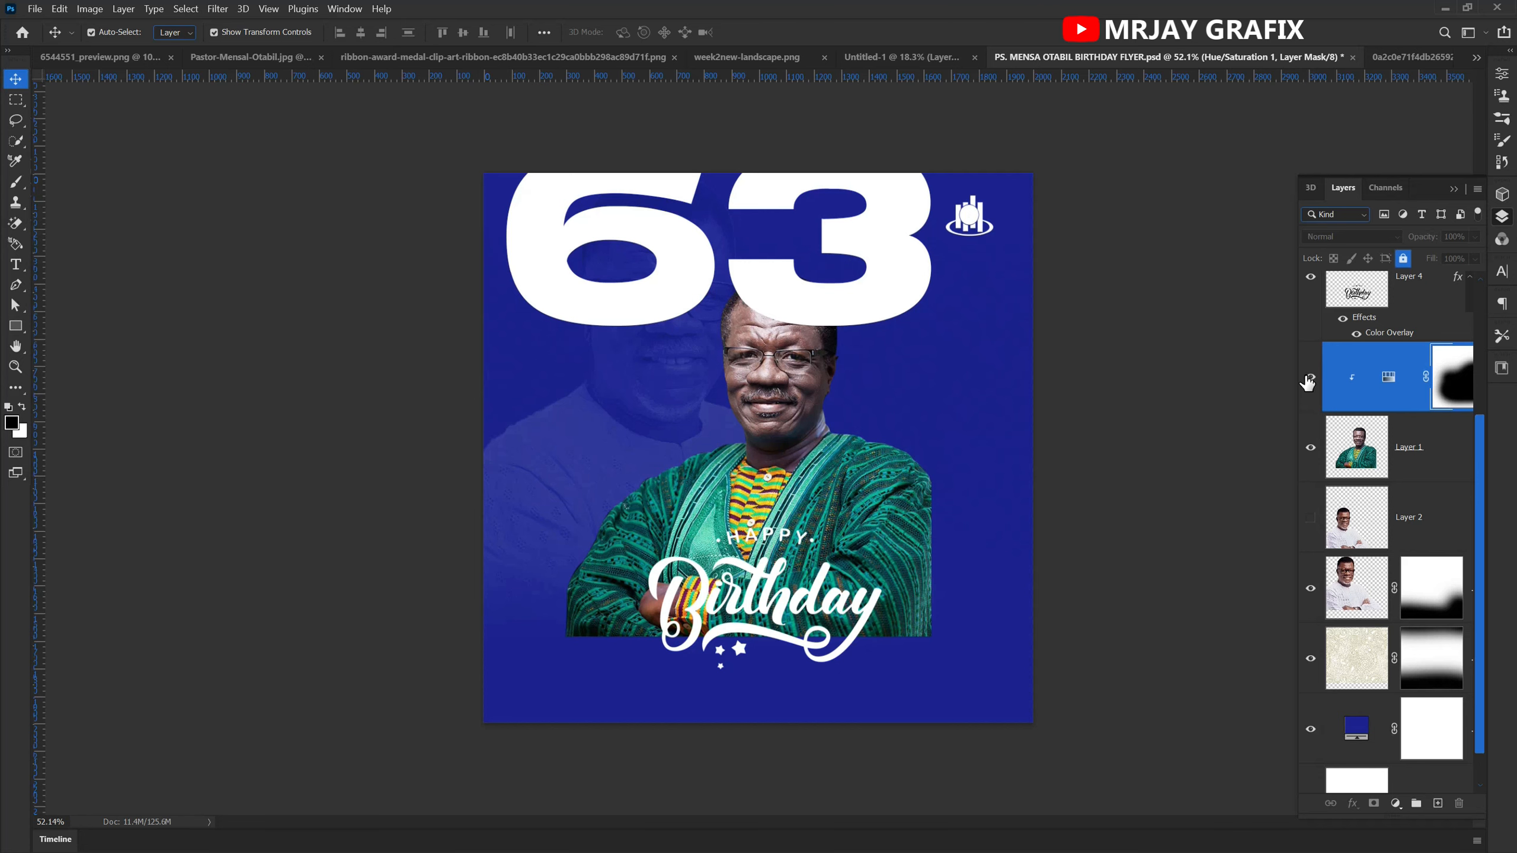
- Move the "63" farther up past the canvas edge and lower the portrait in green clear of it
left_click_drag(889, 304, 864, 241)
left_click_drag(794, 389, 779, 436)
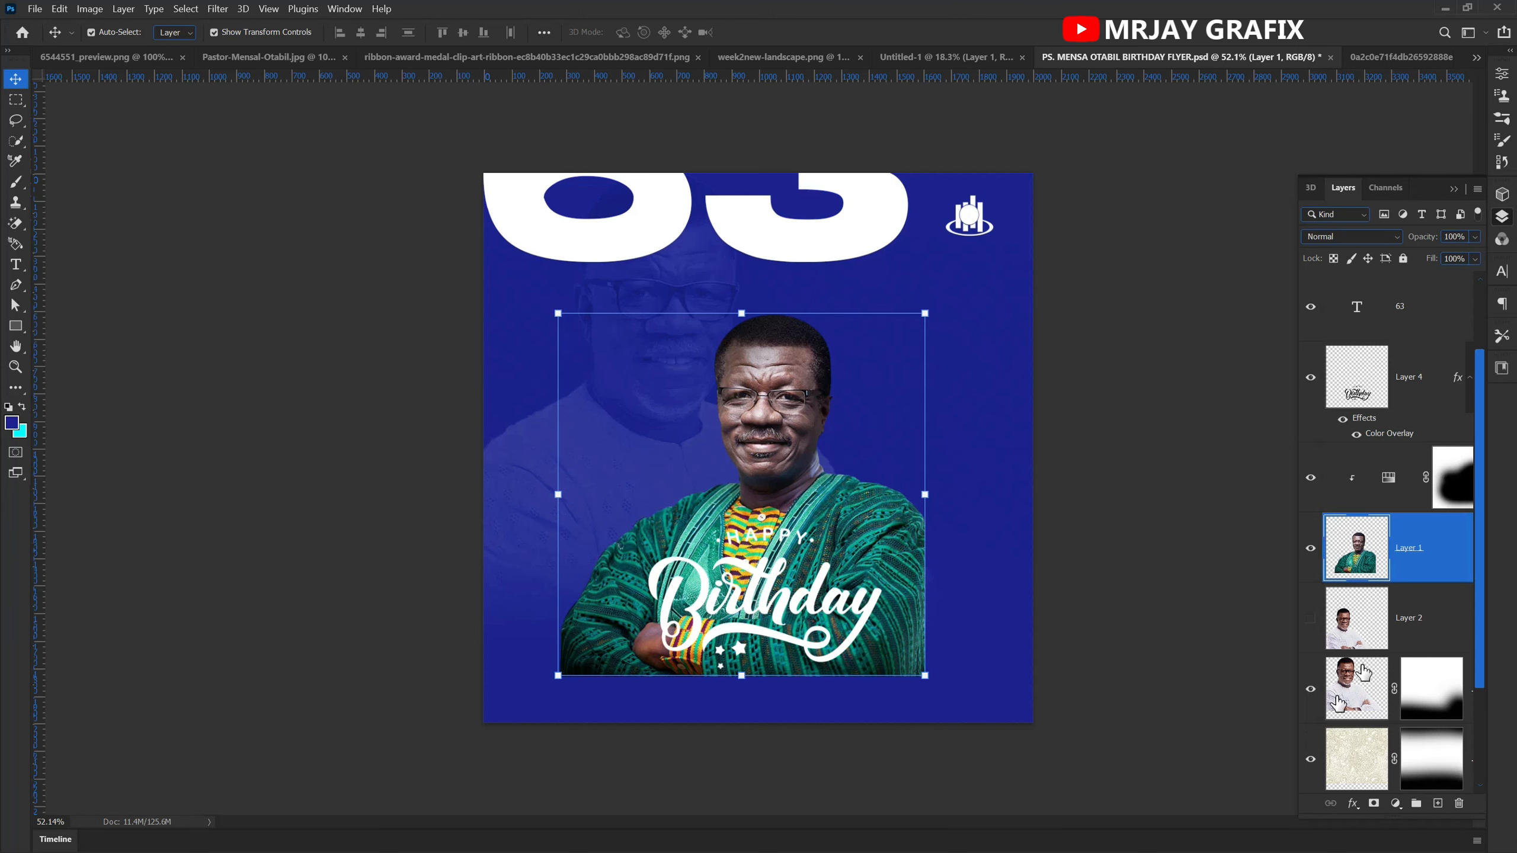
- Add a layer mask to the portrait in green and fade its lower edge and sides with a large soft black brush
left_click(1374, 804)
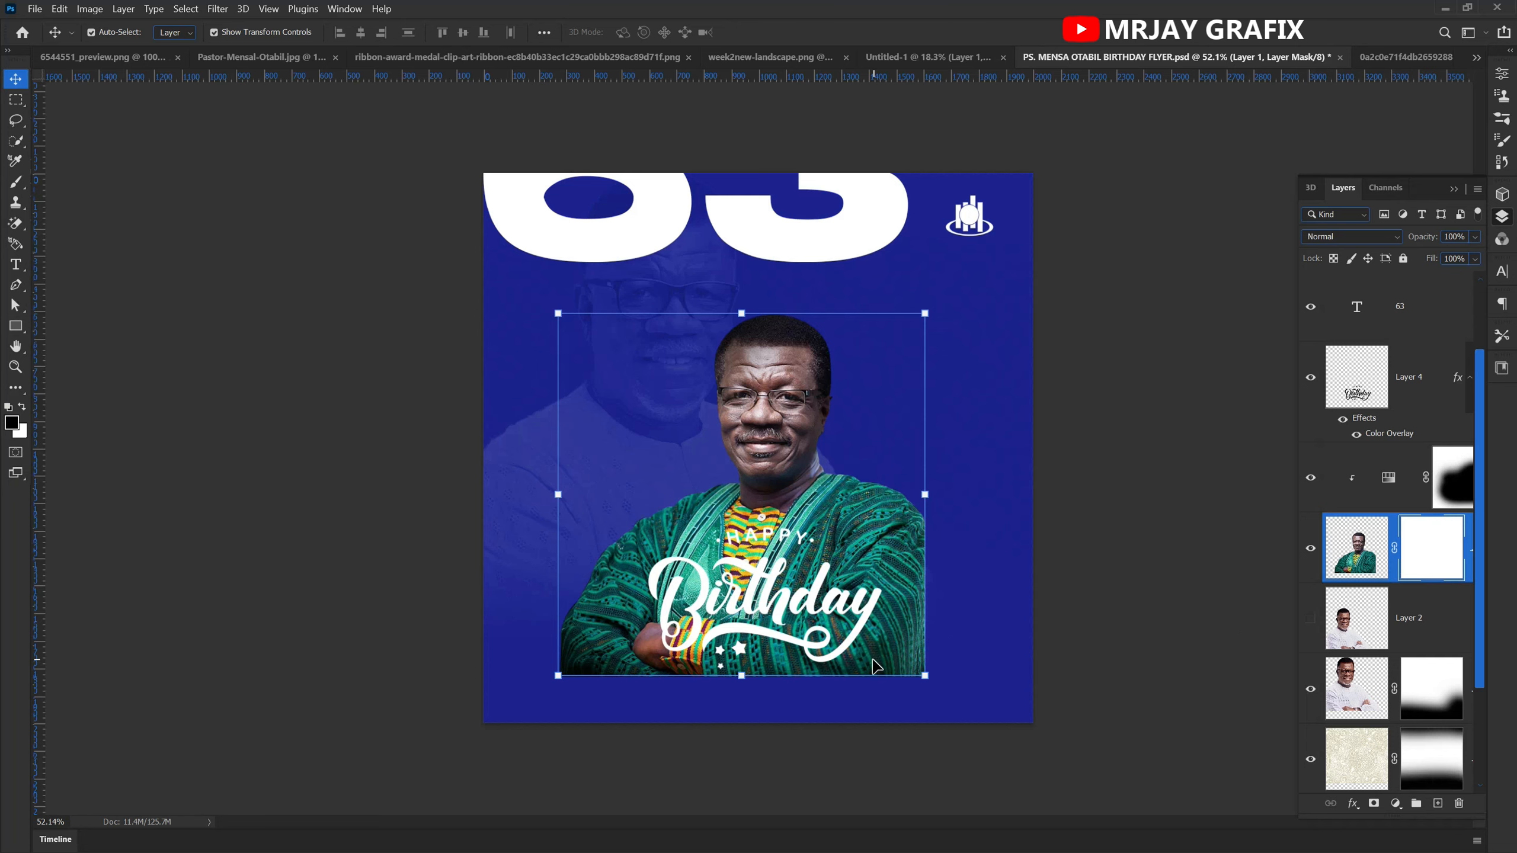
key("b")
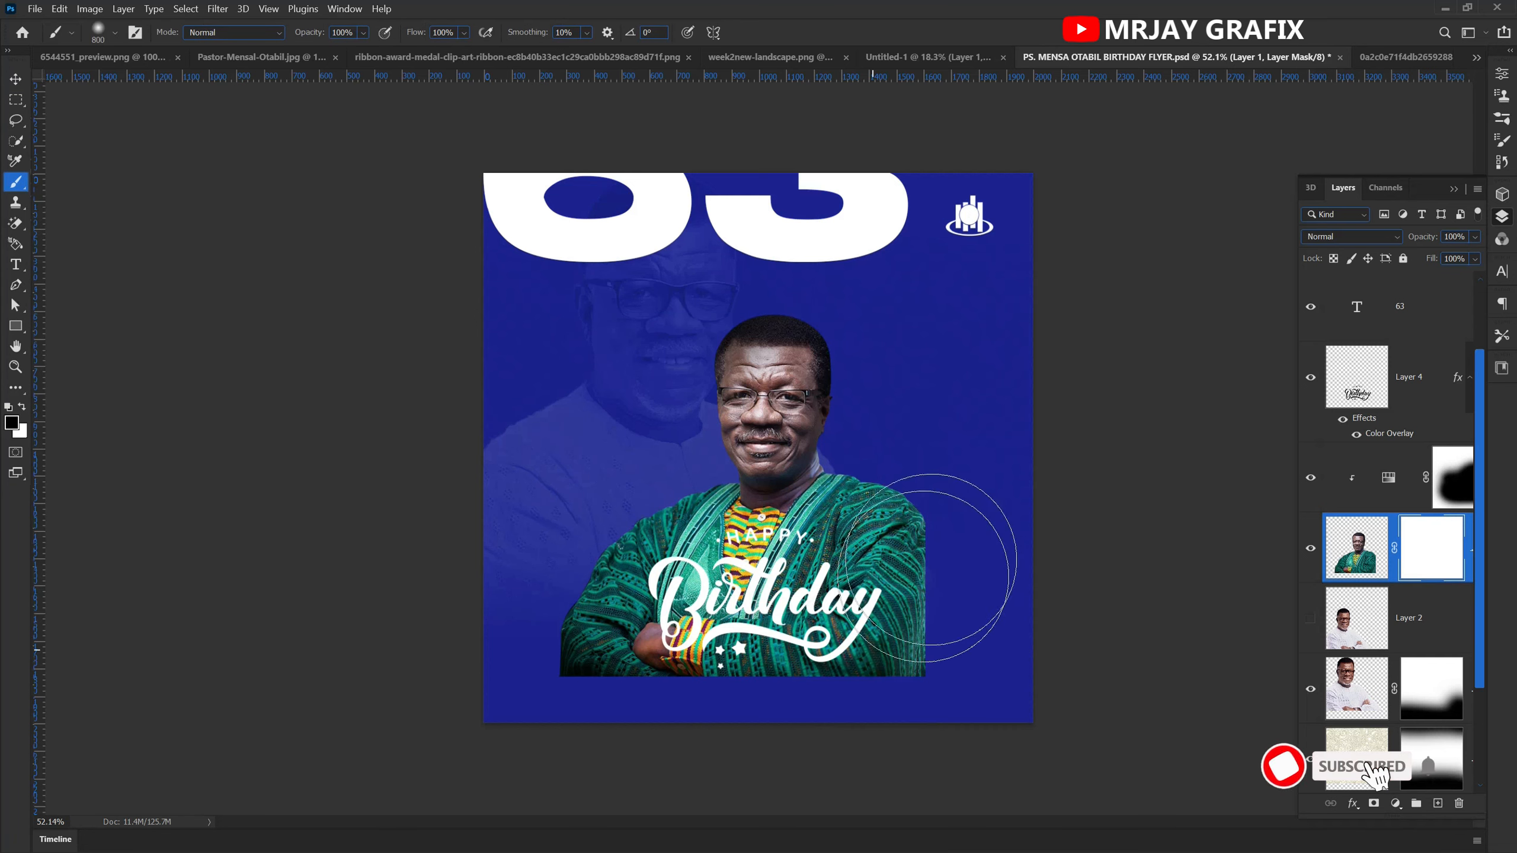
left_click(972, 589)
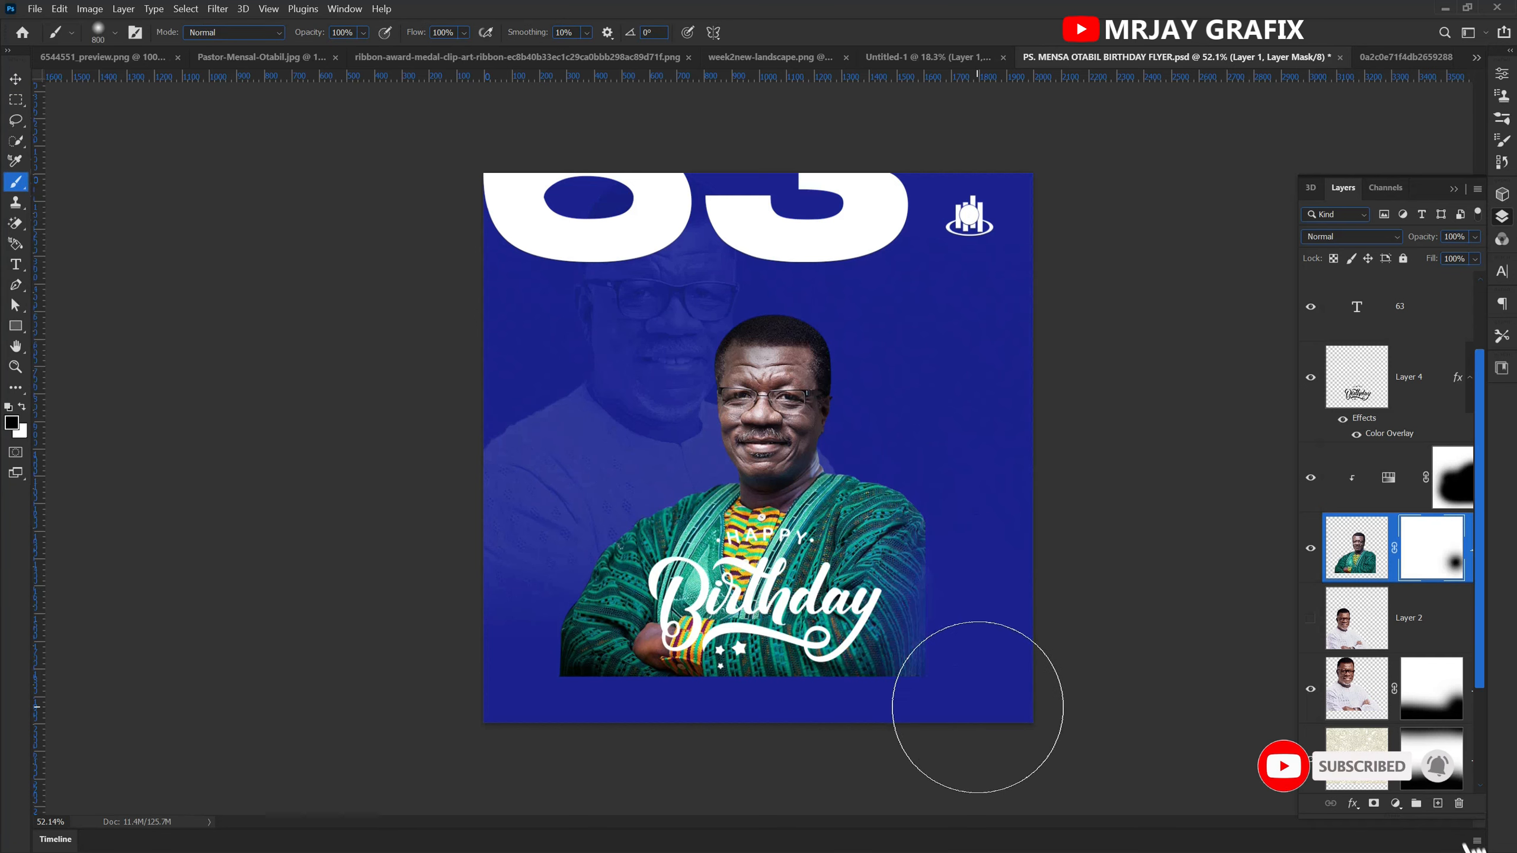
mouse_move(921, 796)
left_mouse_down()
mouse_move(457, 745)
mouse_move(896, 759)
mouse_move(914, 678)
mouse_move(902, 743)
mouse_move(548, 694)
mouse_move(687, 759)
left_mouse_up()
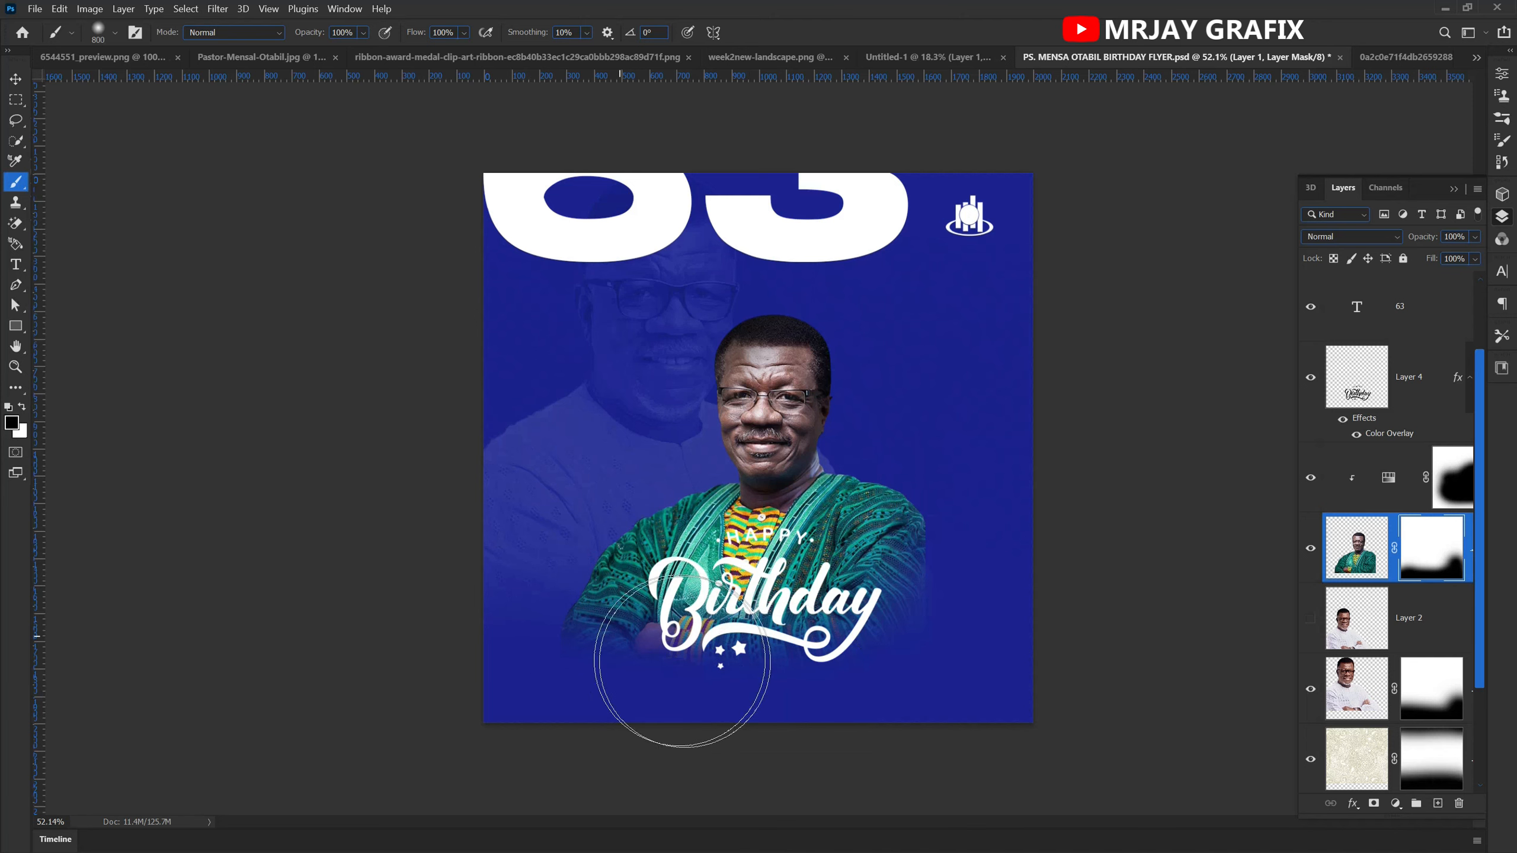
mouse_move(633, 590)
left_mouse_down()
mouse_move(575, 571)
mouse_move(668, 675)
mouse_move(655, 684)
mouse_move(543, 639)
left_mouse_up()
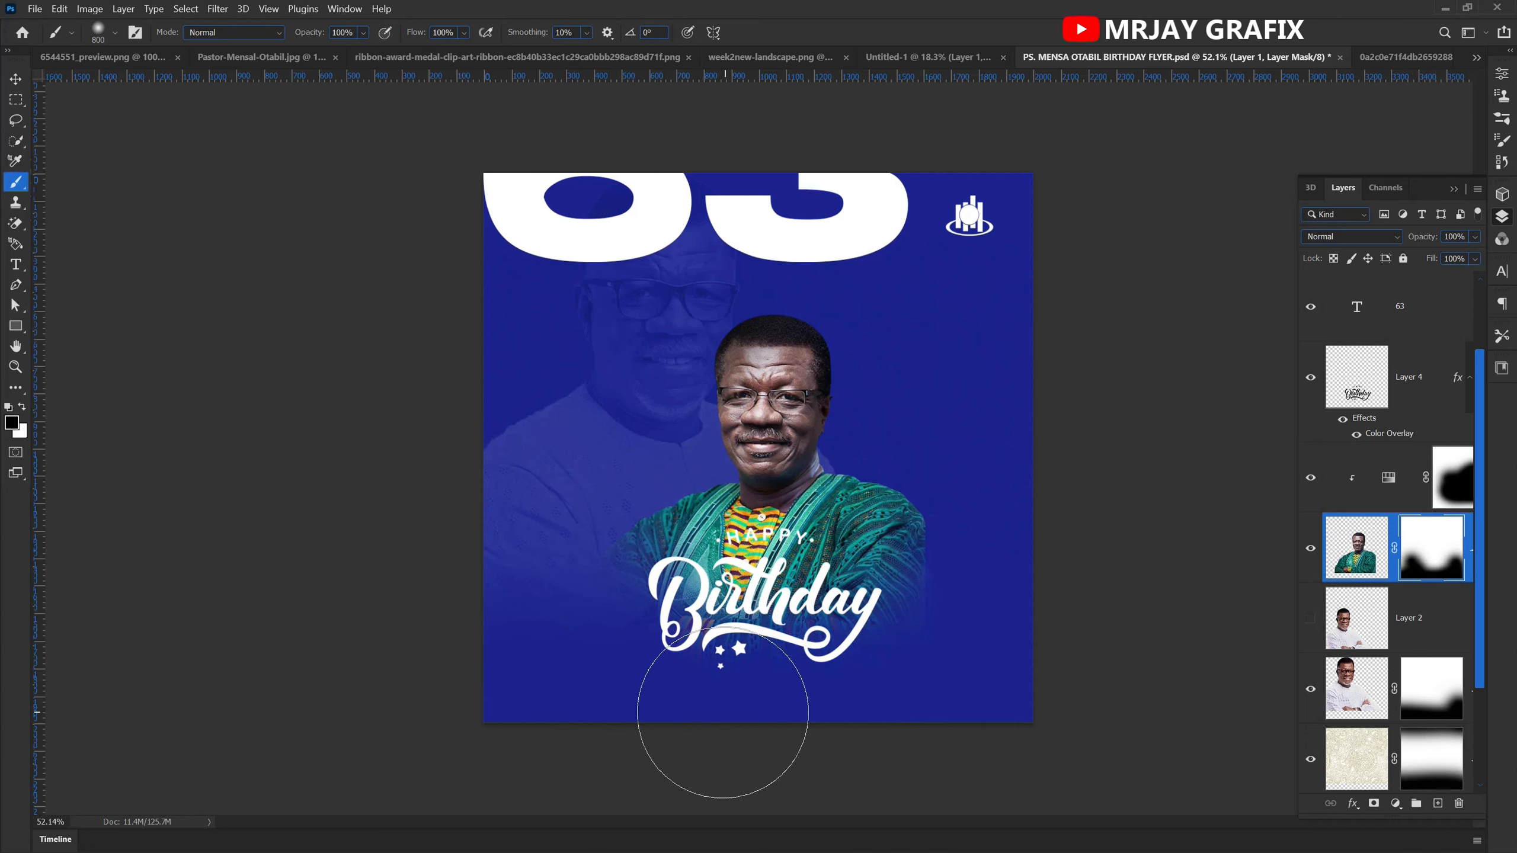
- Raise the portrait in green to just below the "63" and hide its clipped Hue/Saturation adjustment
left_click(18, 87)
left_click(319, 420)
left_click(761, 397)
left_click_drag(770, 399, 762, 359)
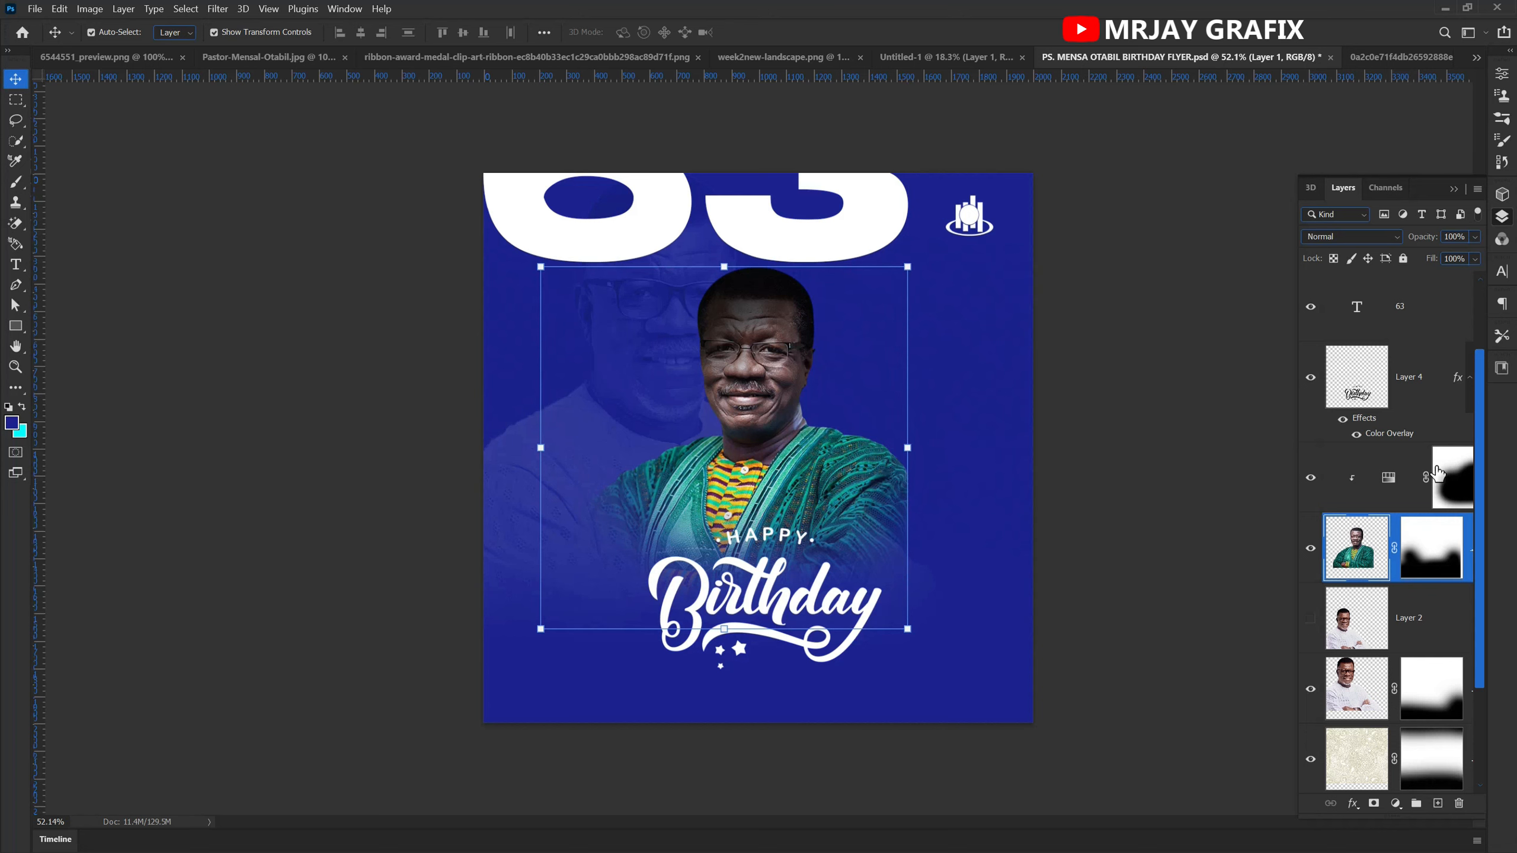
left_click(1436, 474)
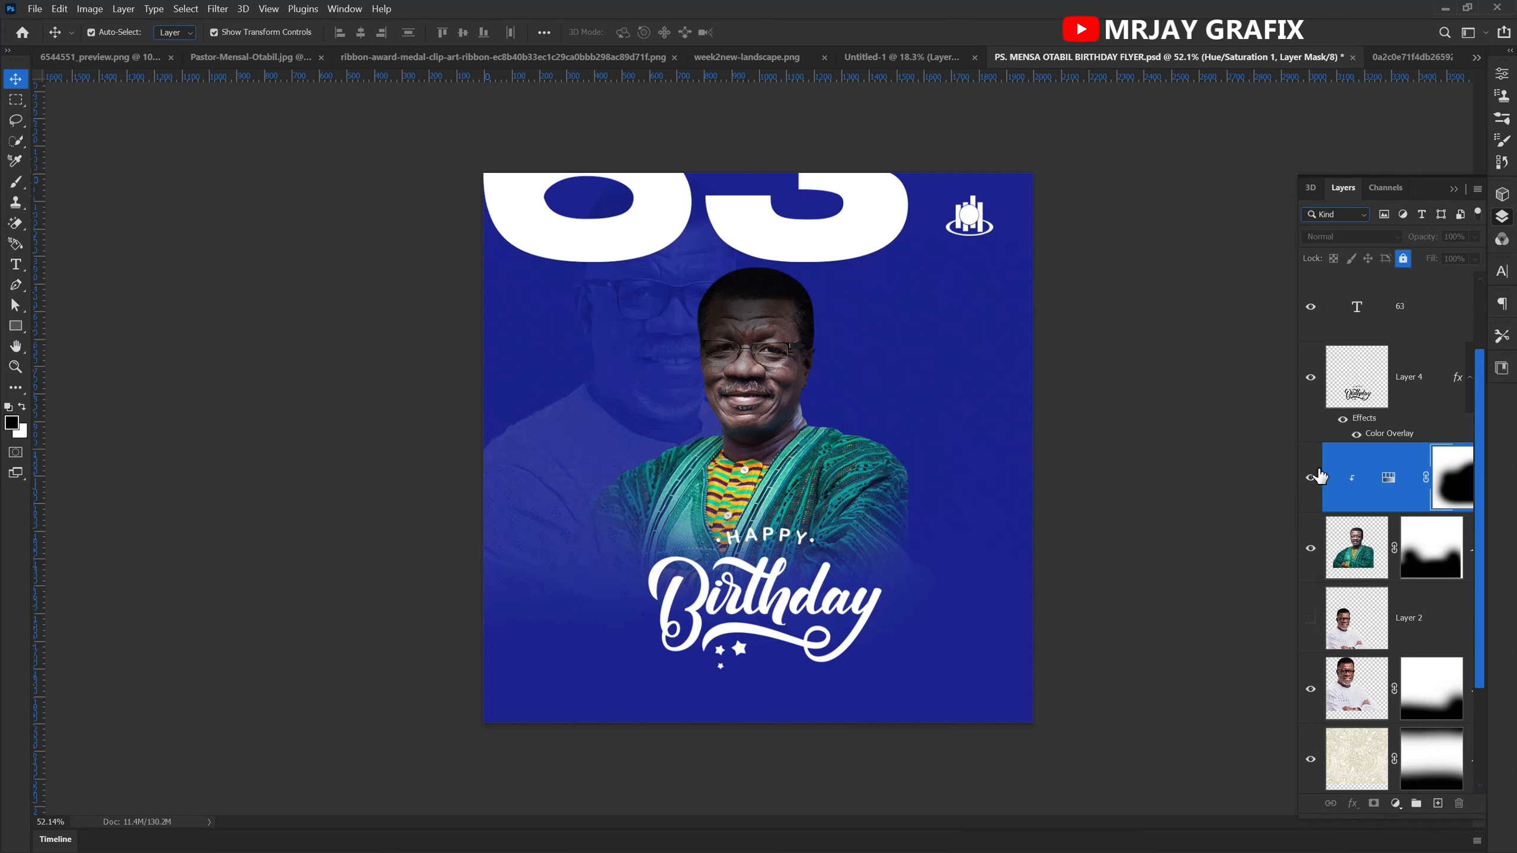
left_click(1309, 477)
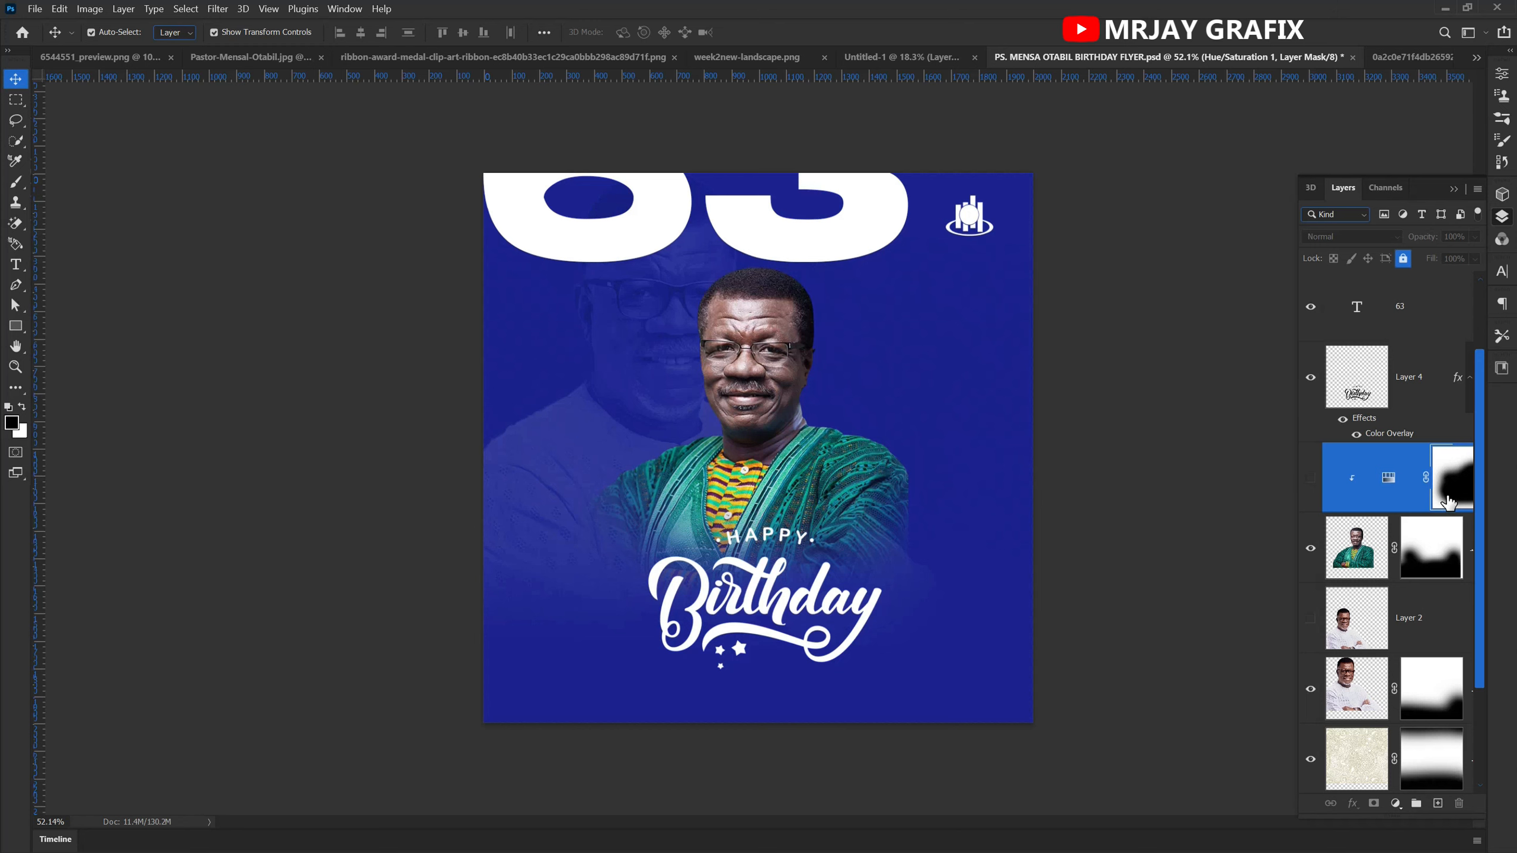
- Unlock the clipped Hue/Saturation adjustment above the portrait in green and delete its layer mask
left_click(1402, 261)
key("Delete")
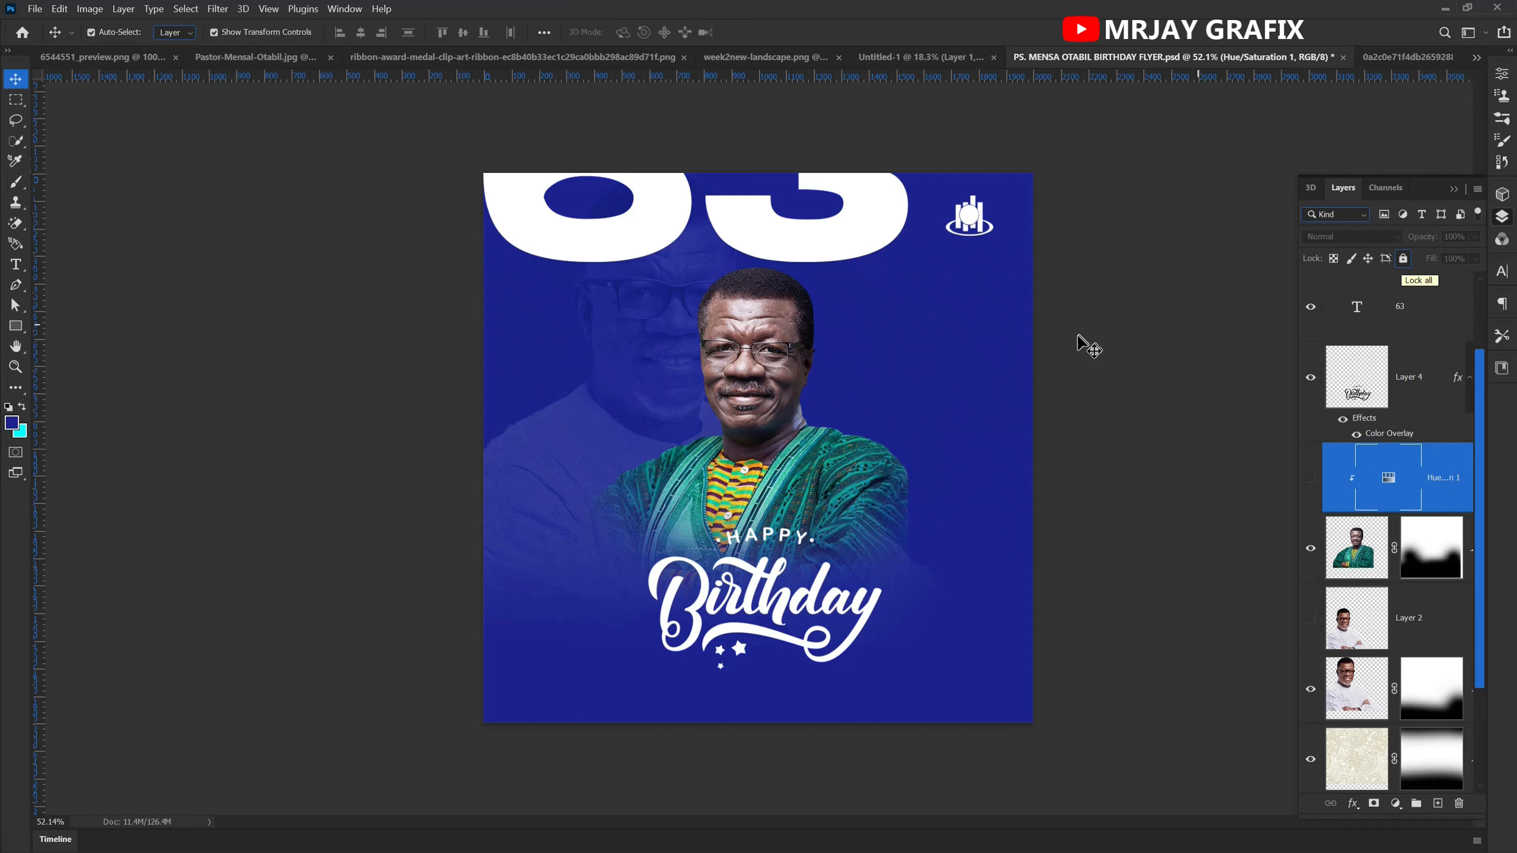
- Lower the "63" fully onto the canvas at face height and restack it beneath Layer 2, behind the portrait in green
left_click(621, 219)
left_click_drag(612, 244, 657, 414)
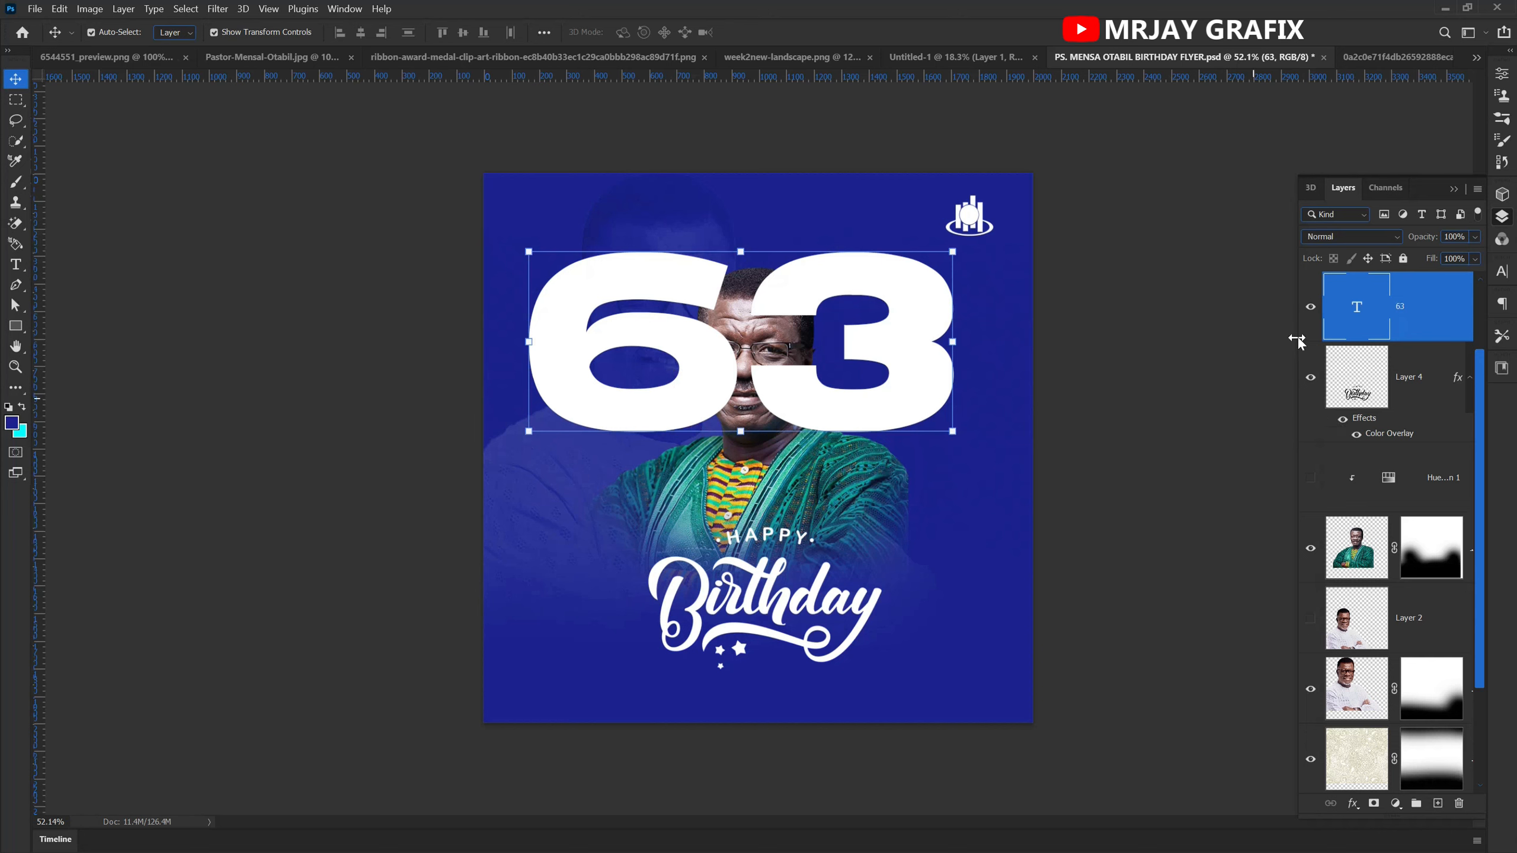
left_click_drag(1416, 306, 1374, 478)
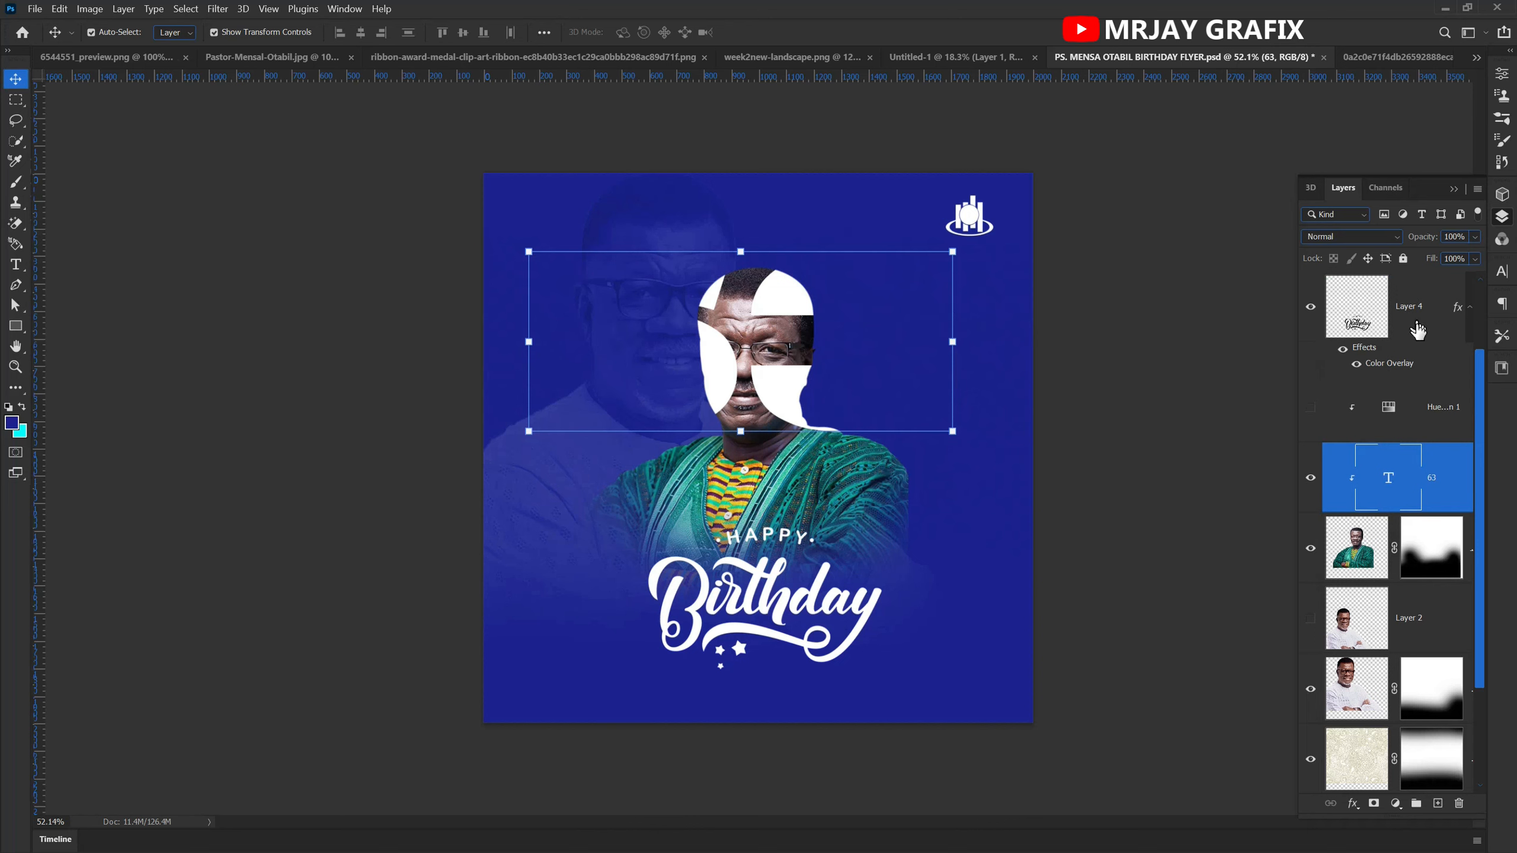
left_click_drag(1405, 481, 1397, 655)
left_click(228, 433)
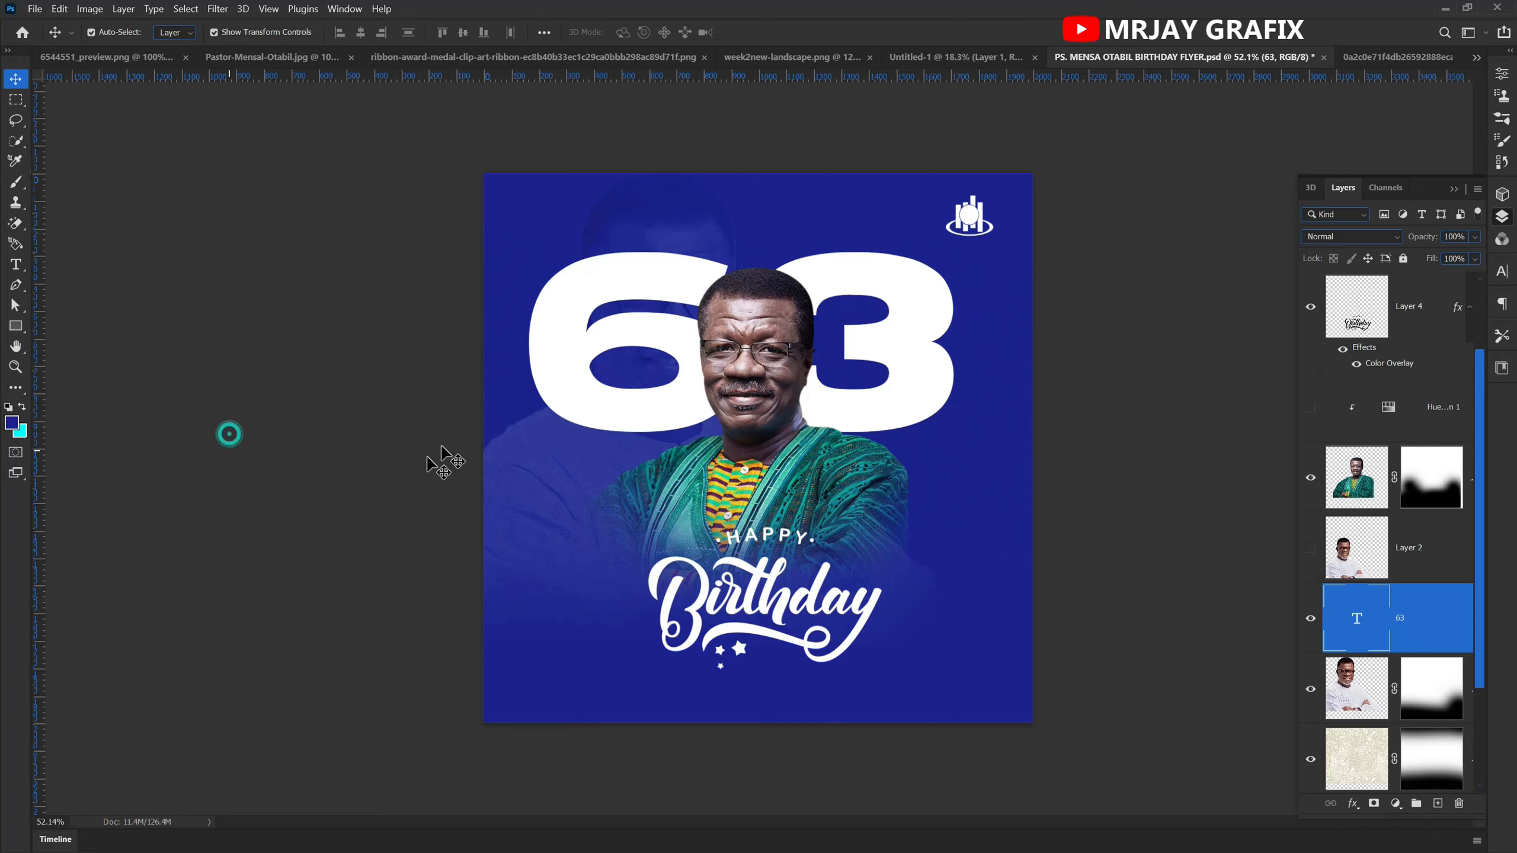
- Raise the "63" so its upper edge sits above the head of the portrait in green
key("ctrl+plus")
left_click_drag(659, 394, 665, 436)
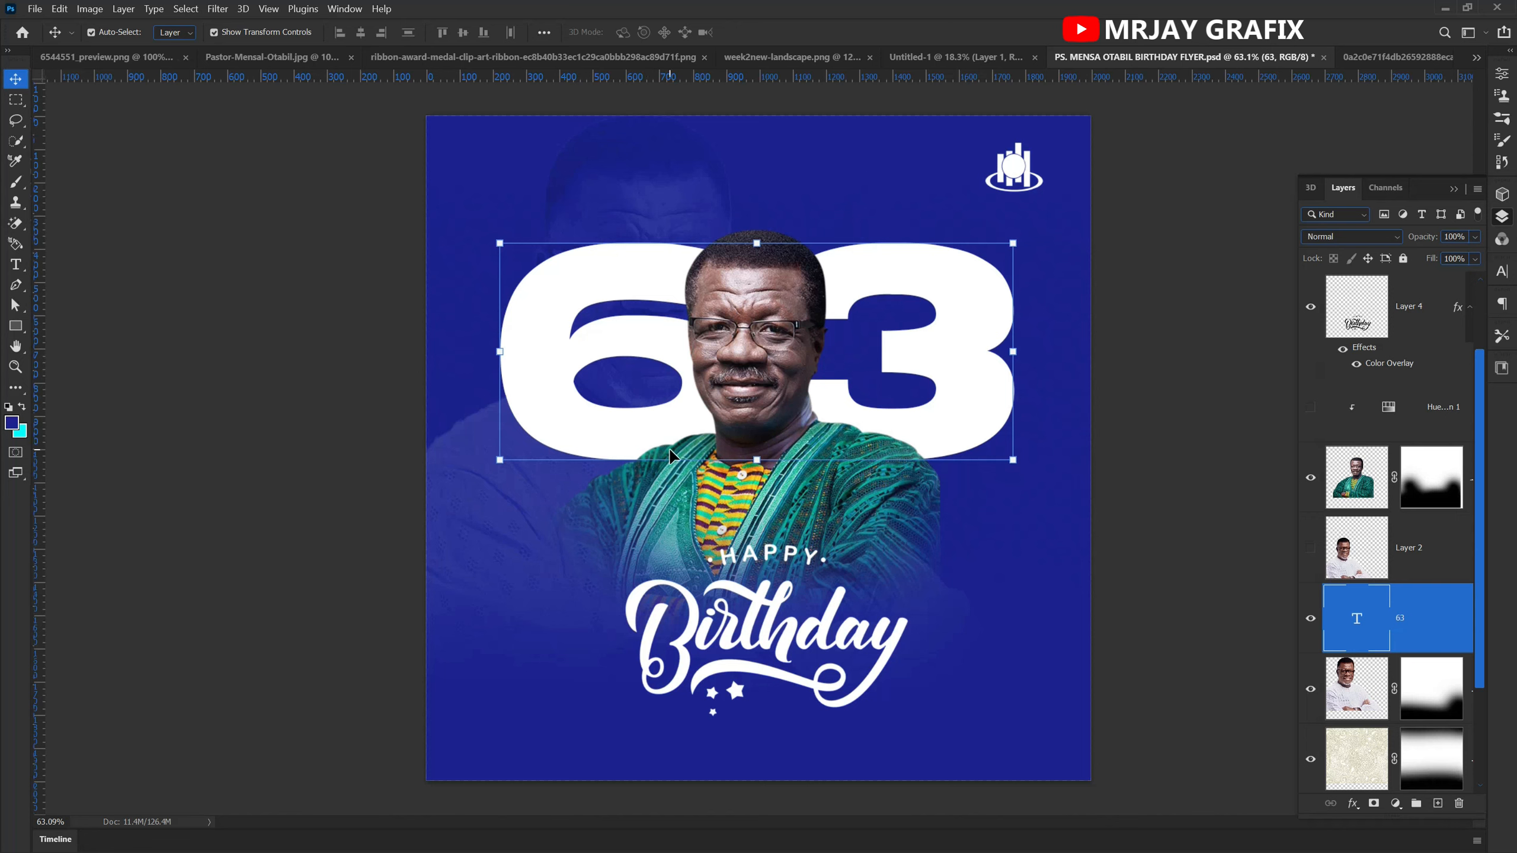
left_click_drag(568, 355, 578, 307)
left_click_drag(989, 333, 985, 333)
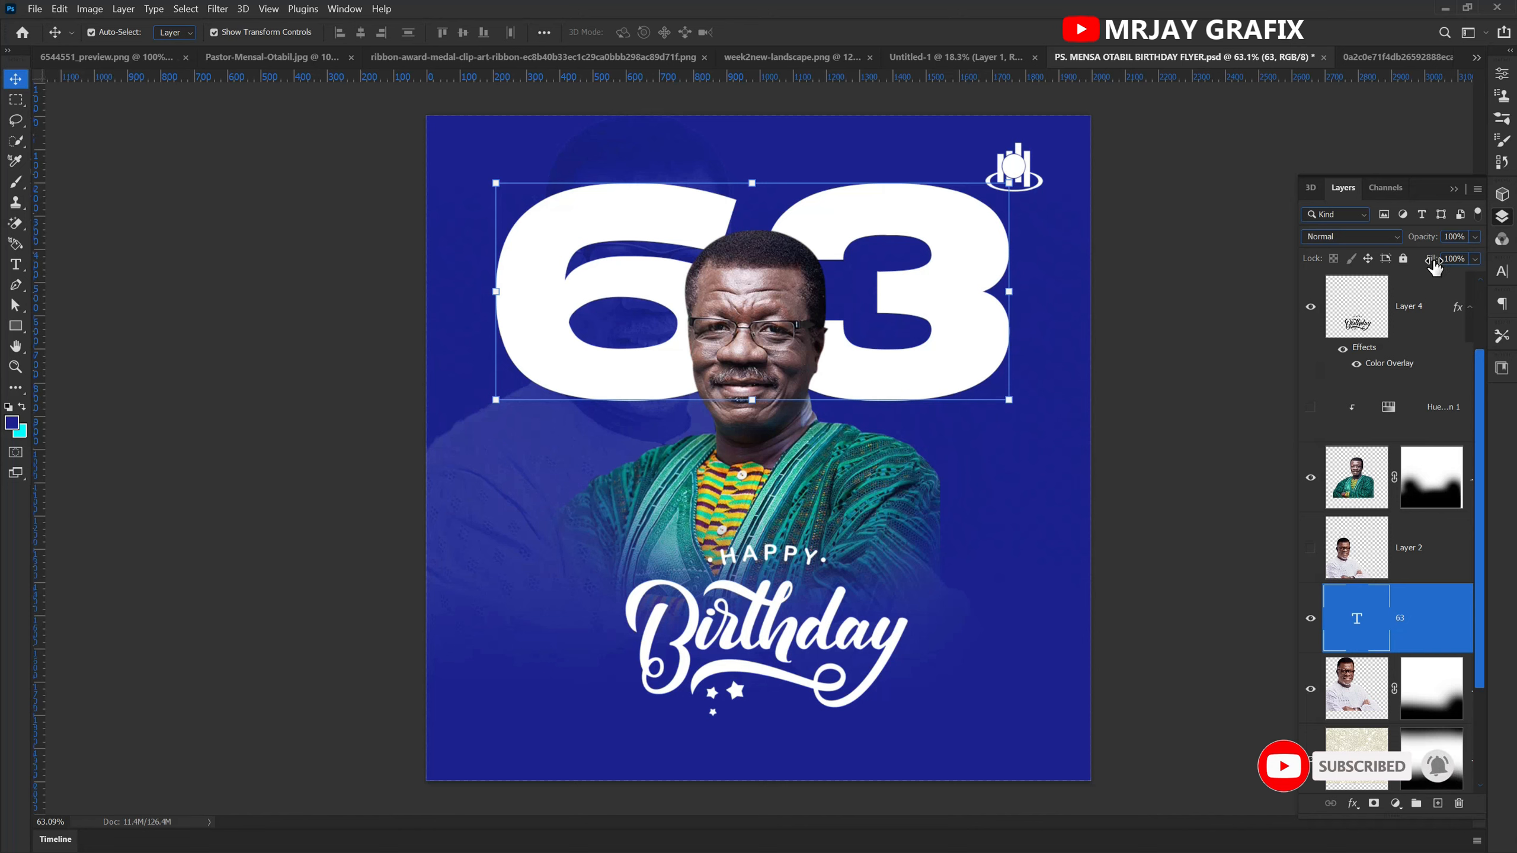
- Set the fill of the "63" to 0% and add a white 9 px outside stroke
left_click_drag(1435, 266, 1062, 292)
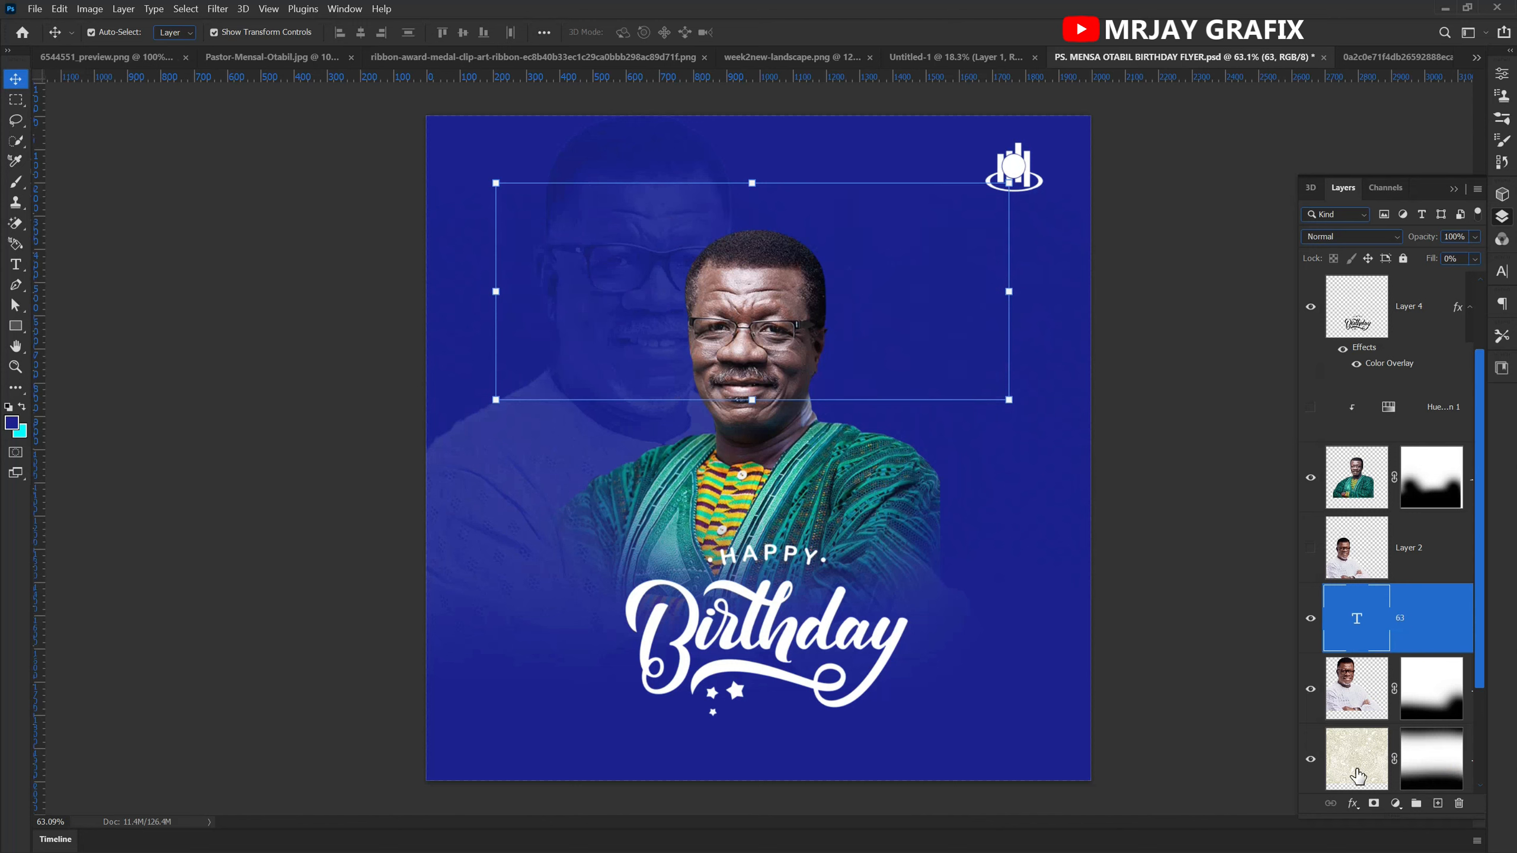
left_click(1353, 806)
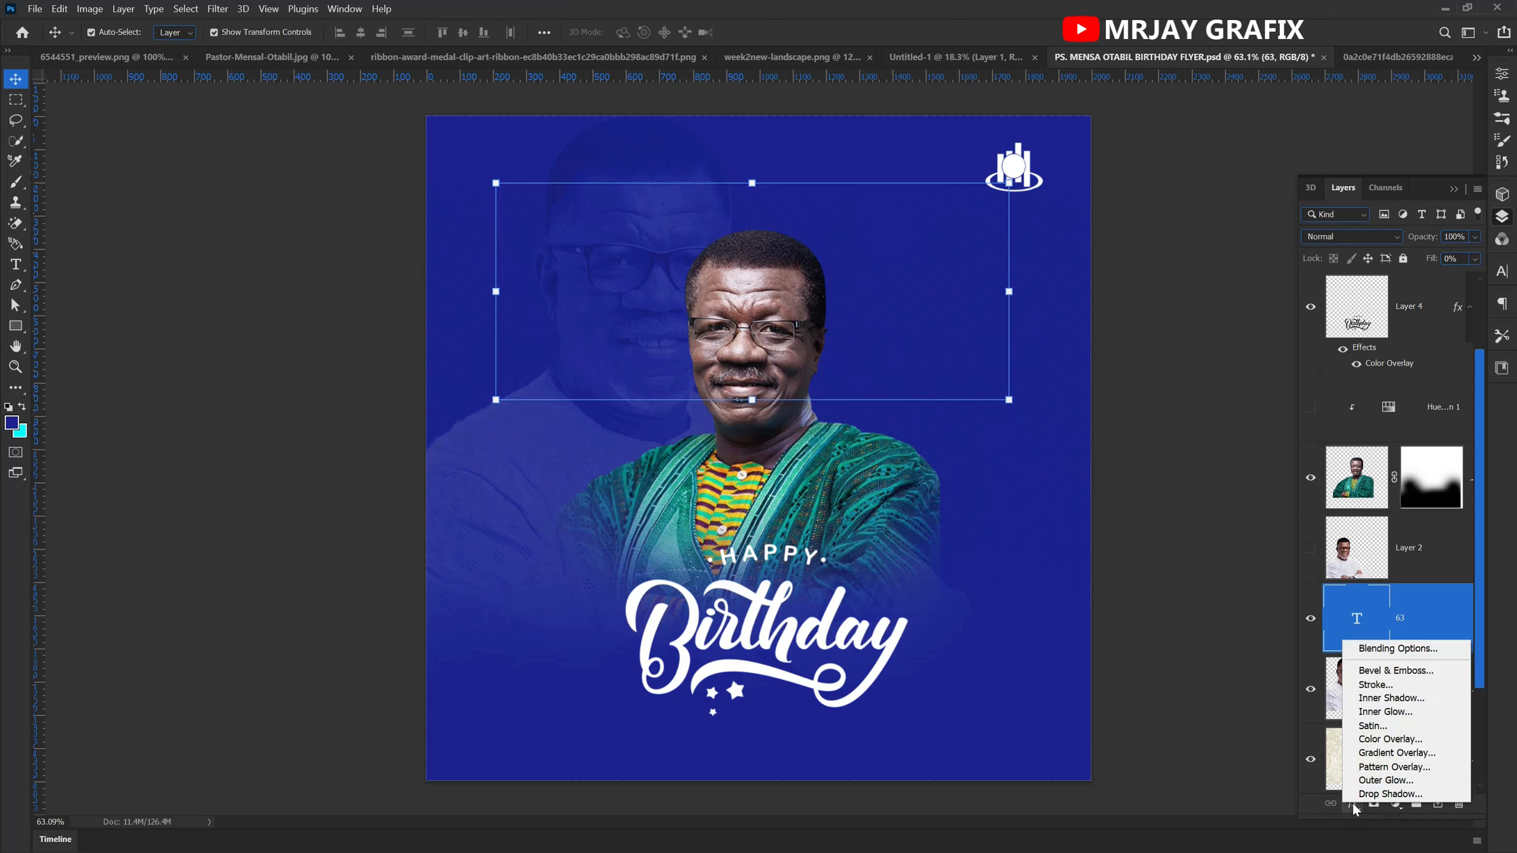
left_click(1373, 686)
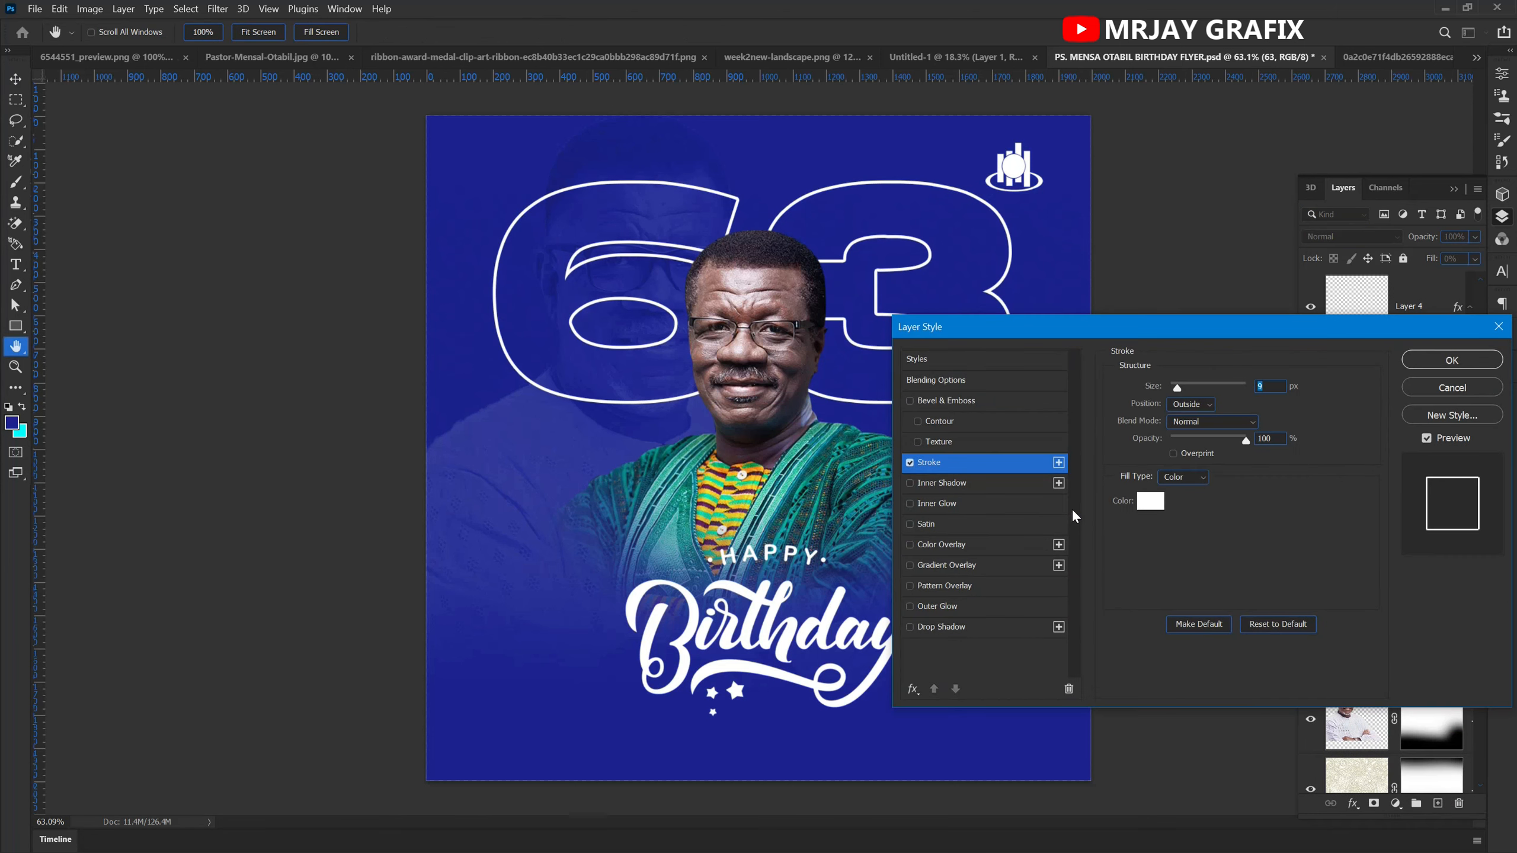
- Add a Satin effect to the "63" with its blend mode set to Screen
left_click(929, 524)
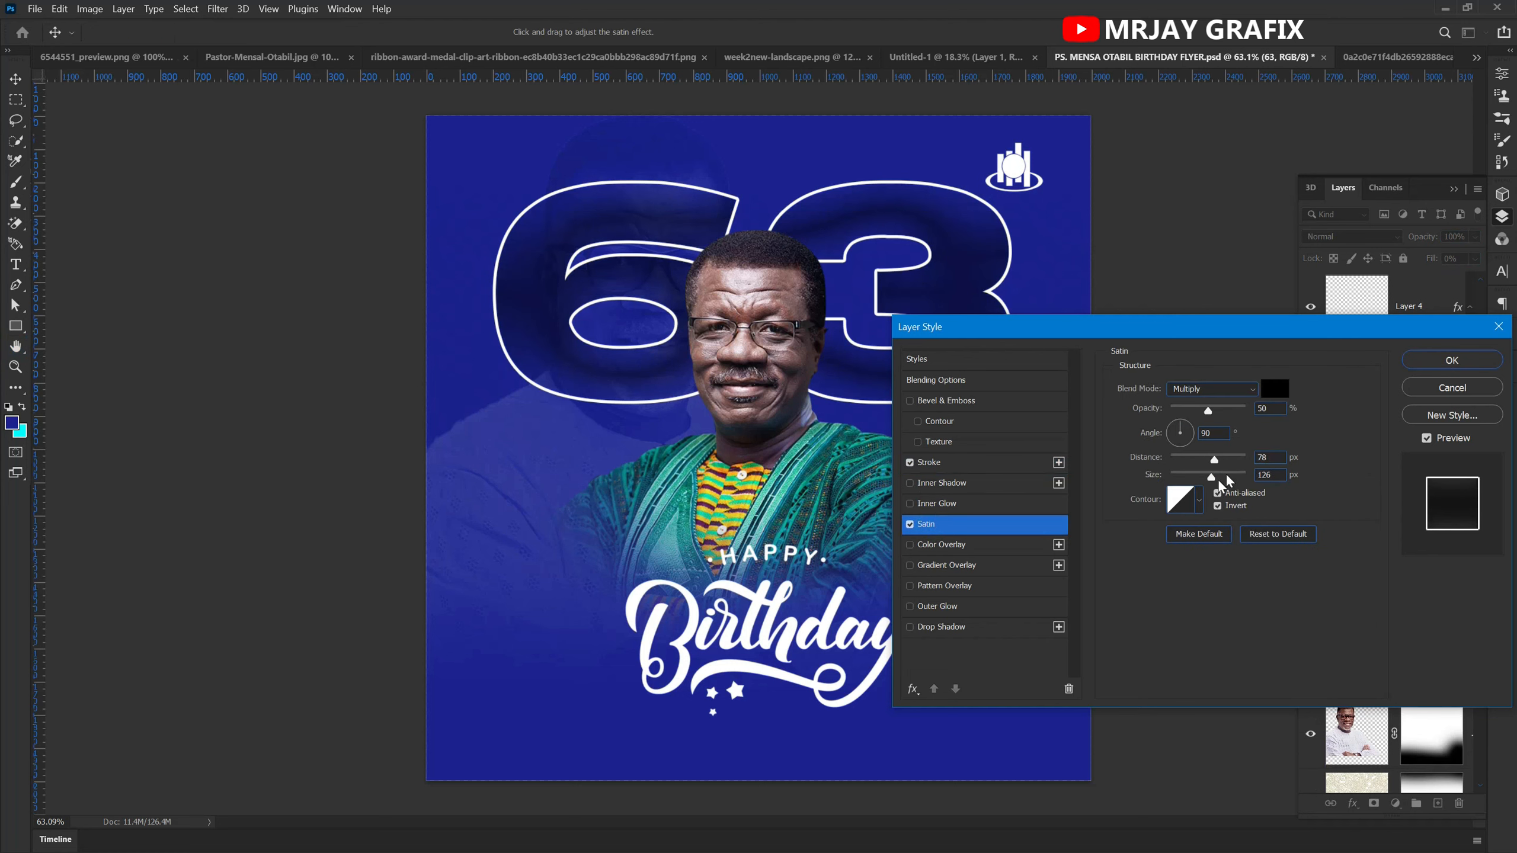
left_click(1192, 388)
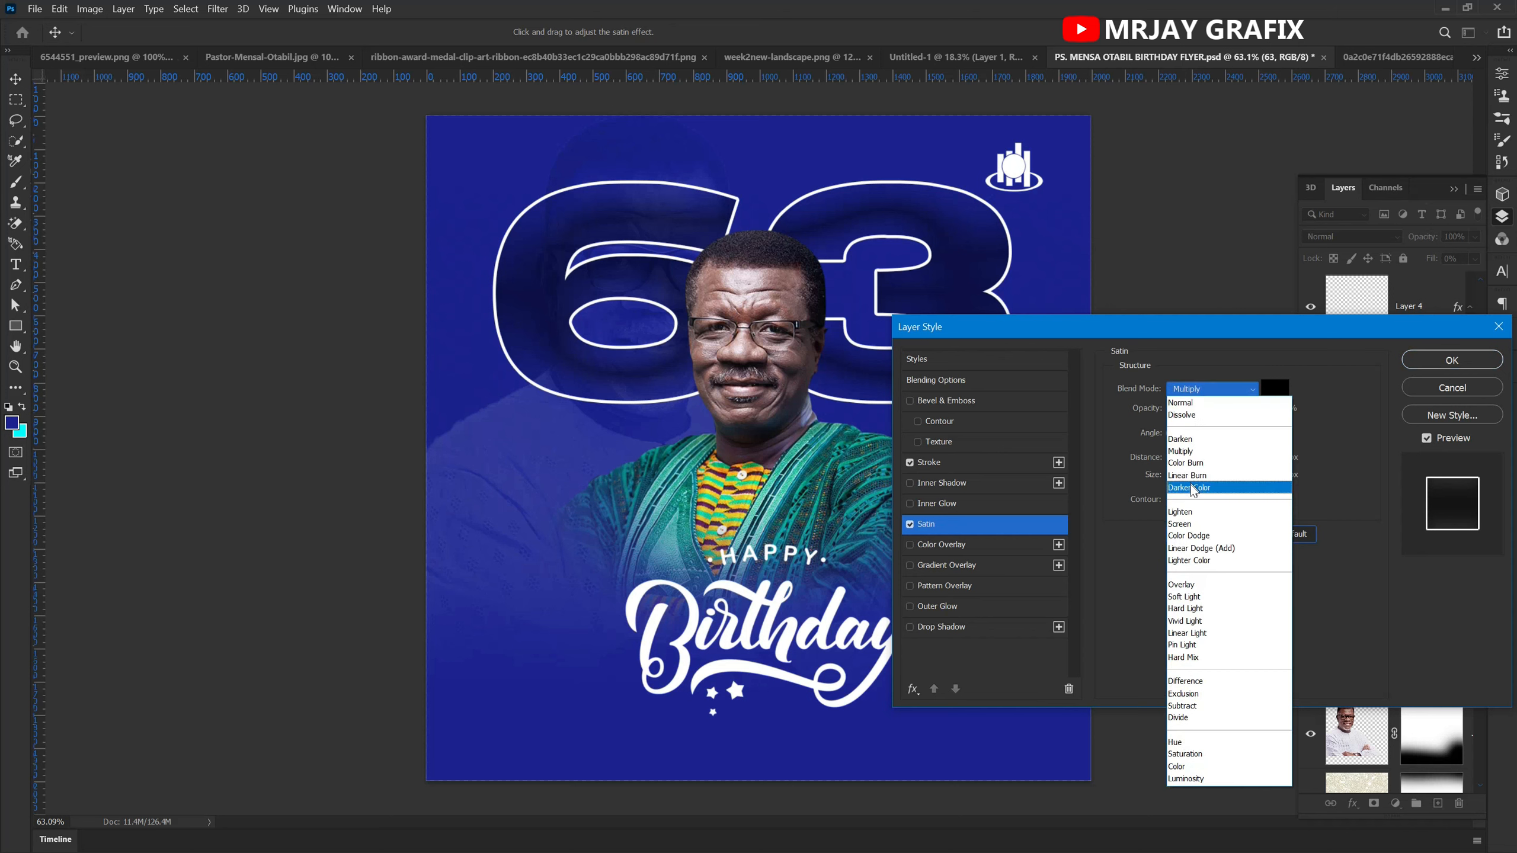
left_click(1187, 523)
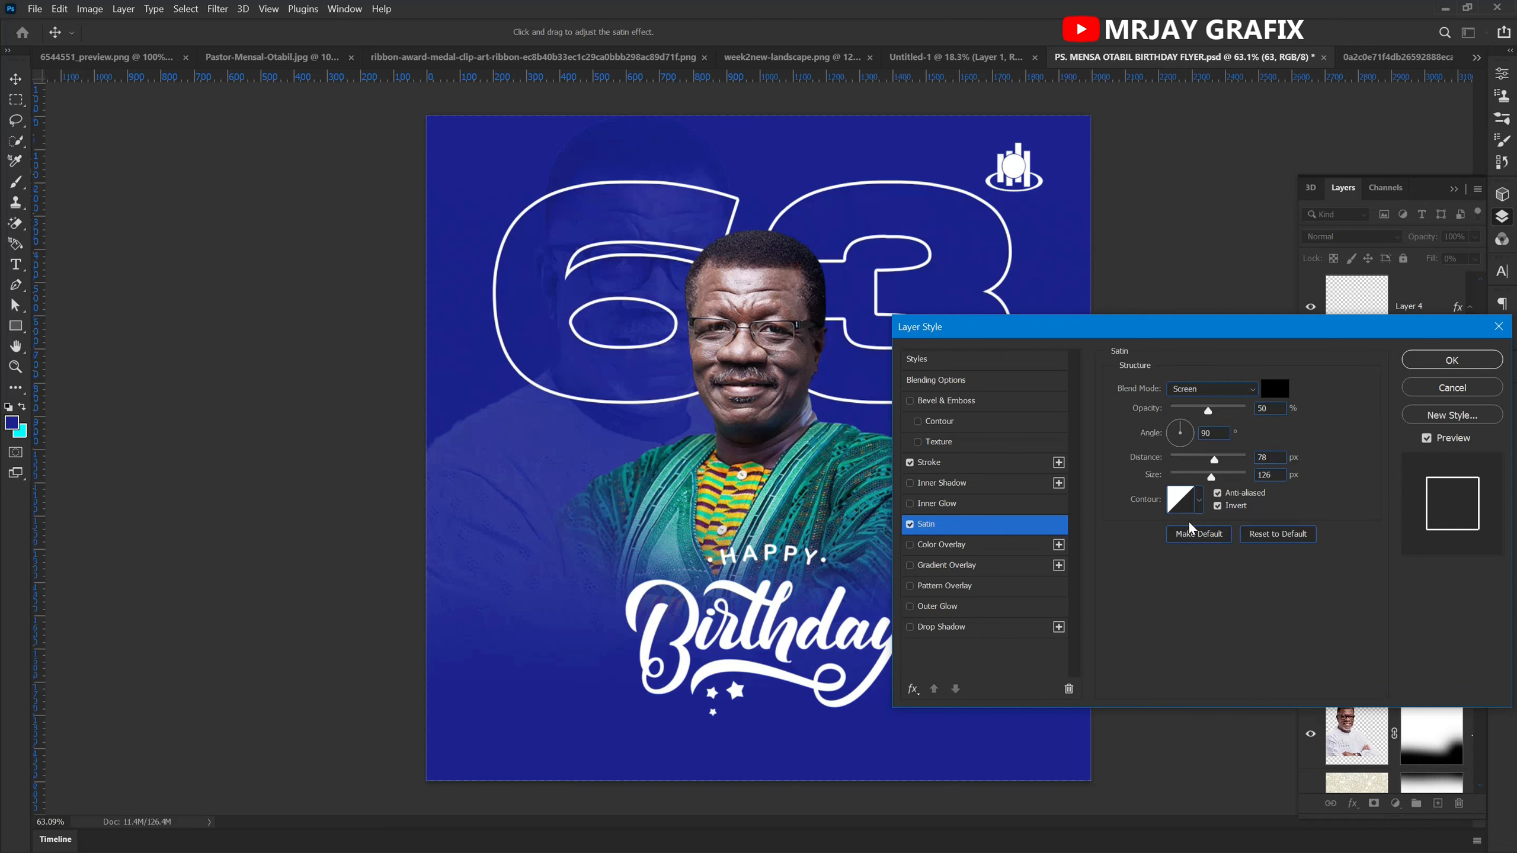
left_click(923, 627)
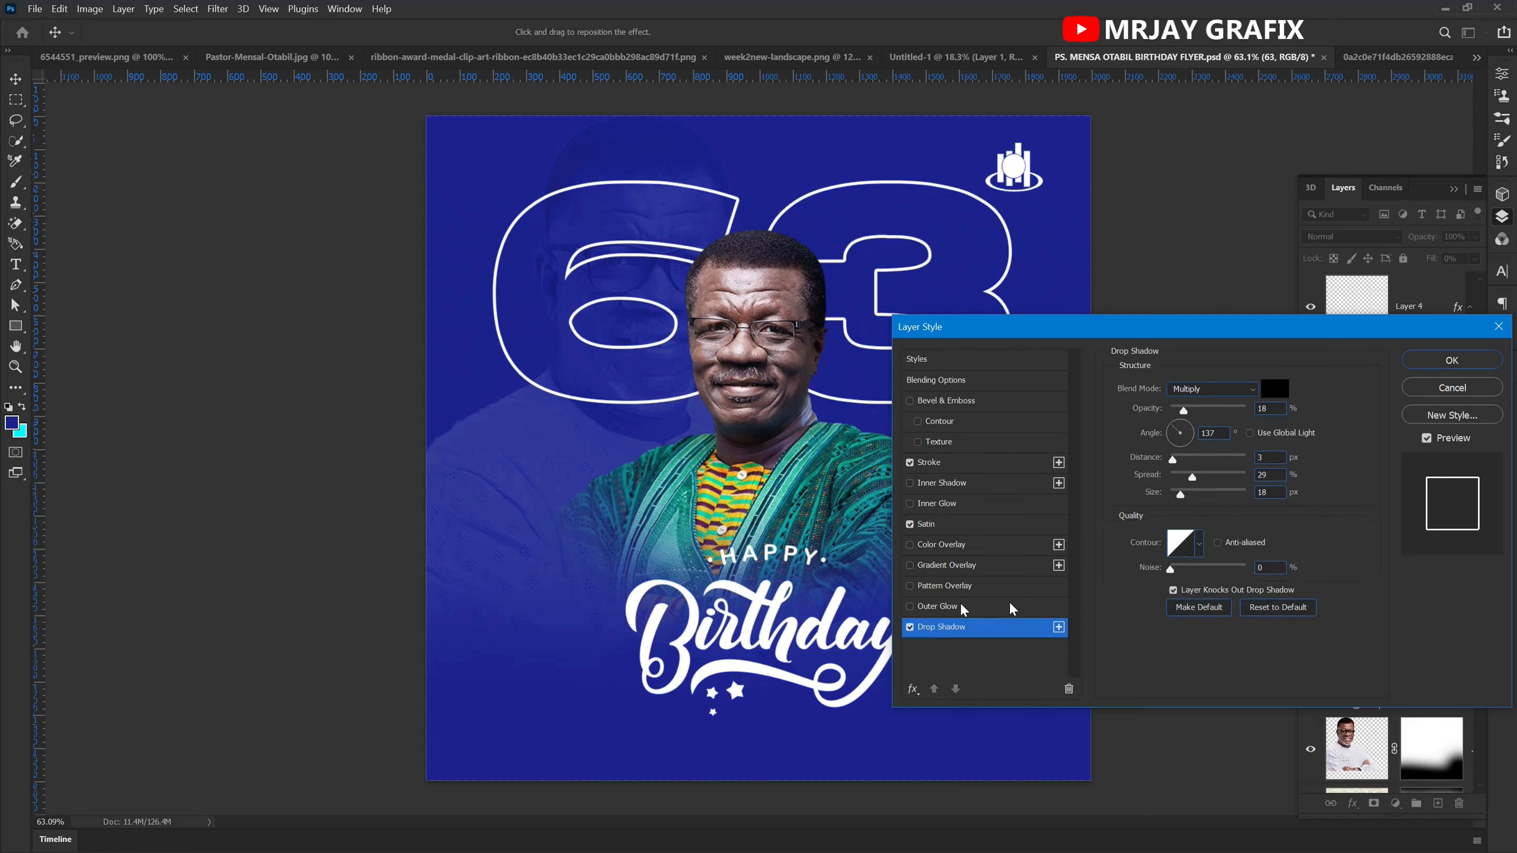
mouse_move(1157, 416)
left_mouse_down()
mouse_move(1201, 417)
mouse_move(1161, 428)
left_mouse_up()
left_click(910, 627)
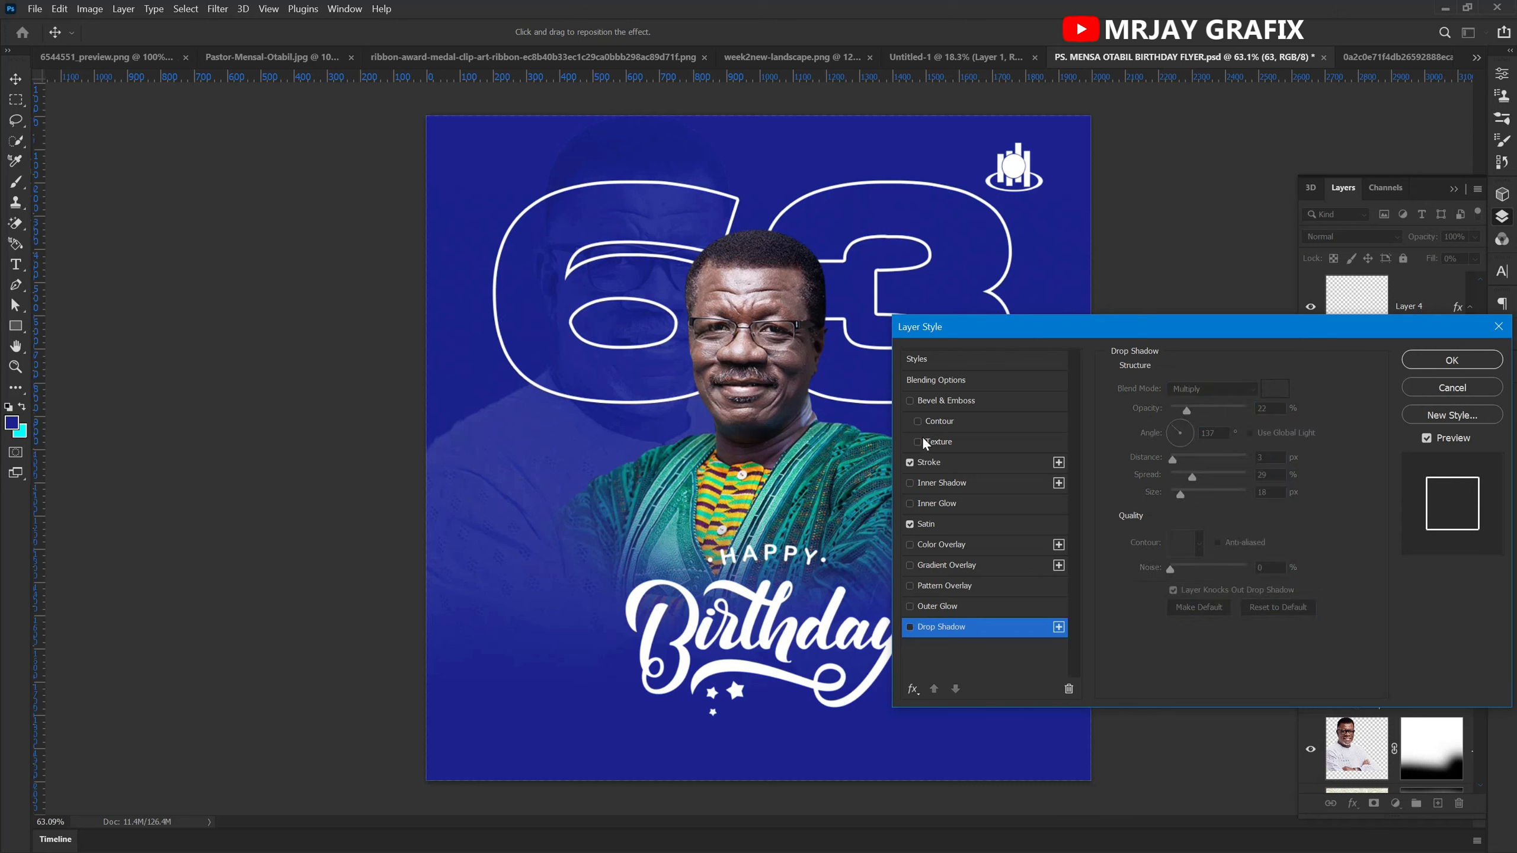
- Add Bevel & Emboss with a jagged sawtooth-shaped contour at 100% range to the "63" and apply the layer style
left_click(935, 421)
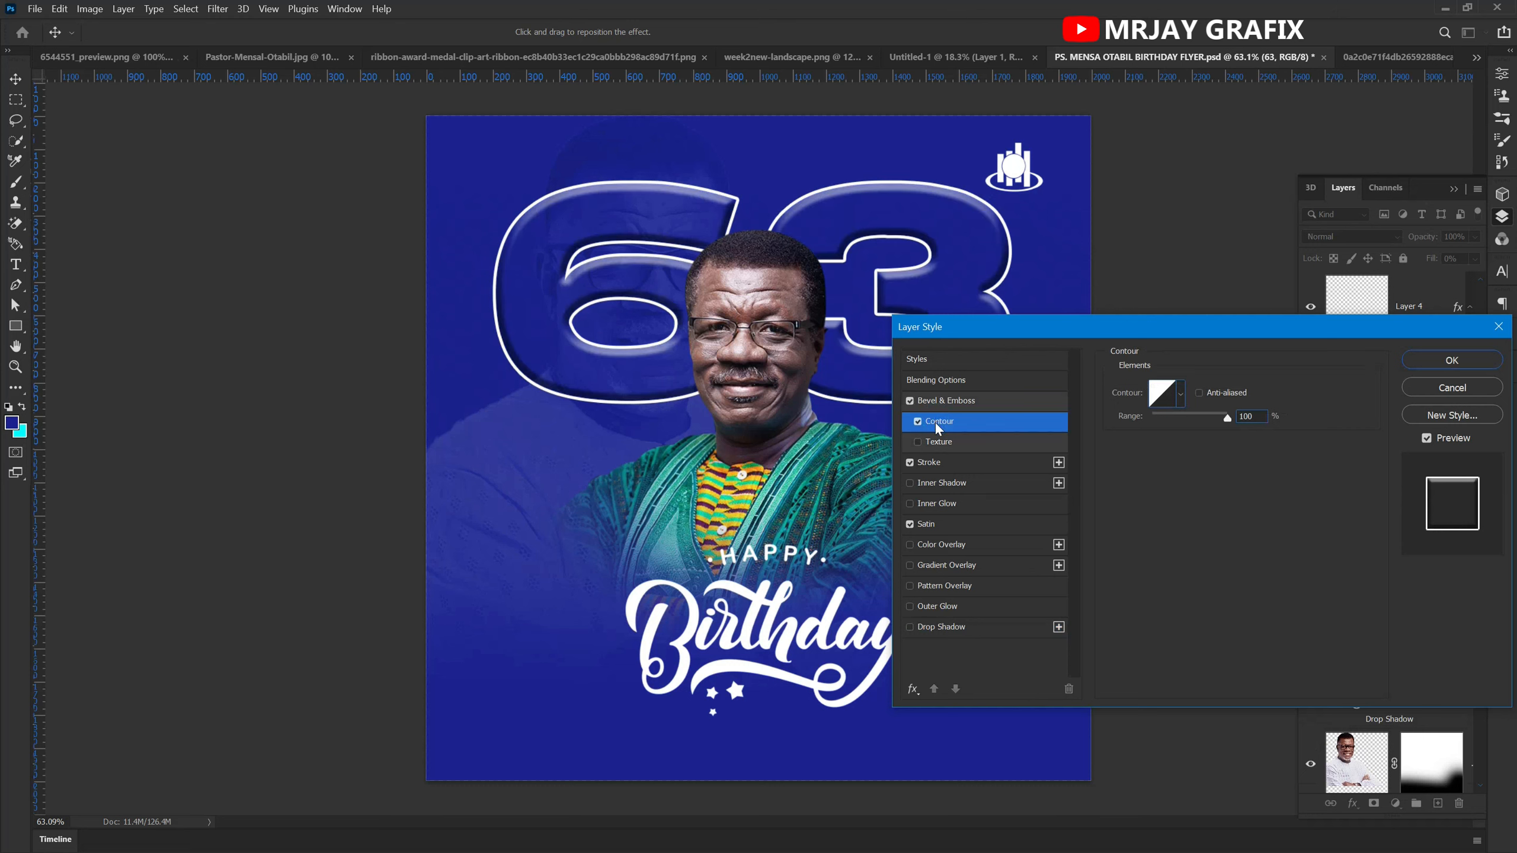
left_click(1182, 397)
left_click(1159, 431)
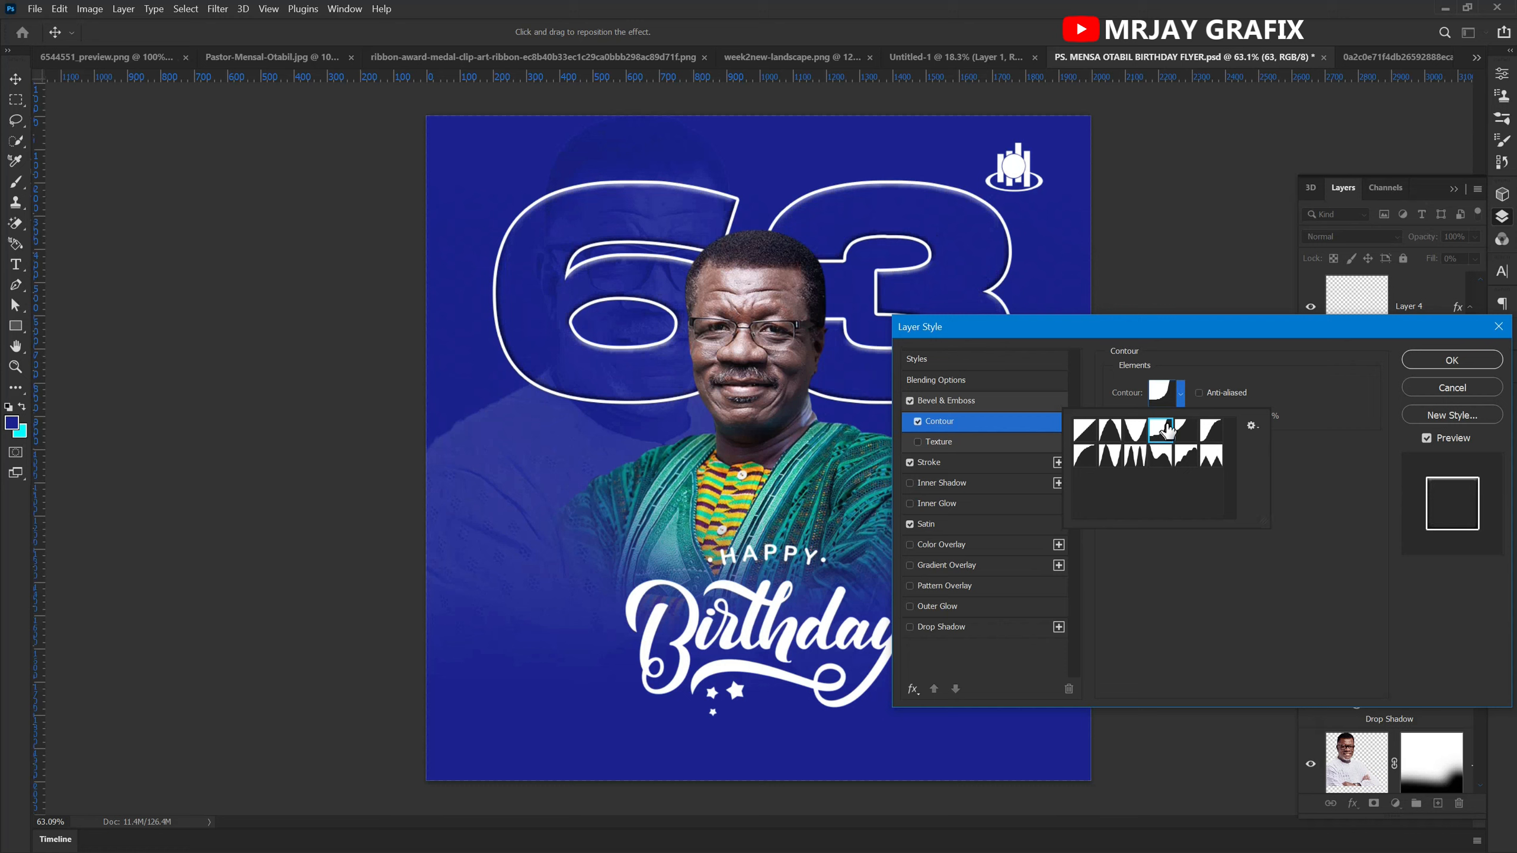
left_click(1186, 430)
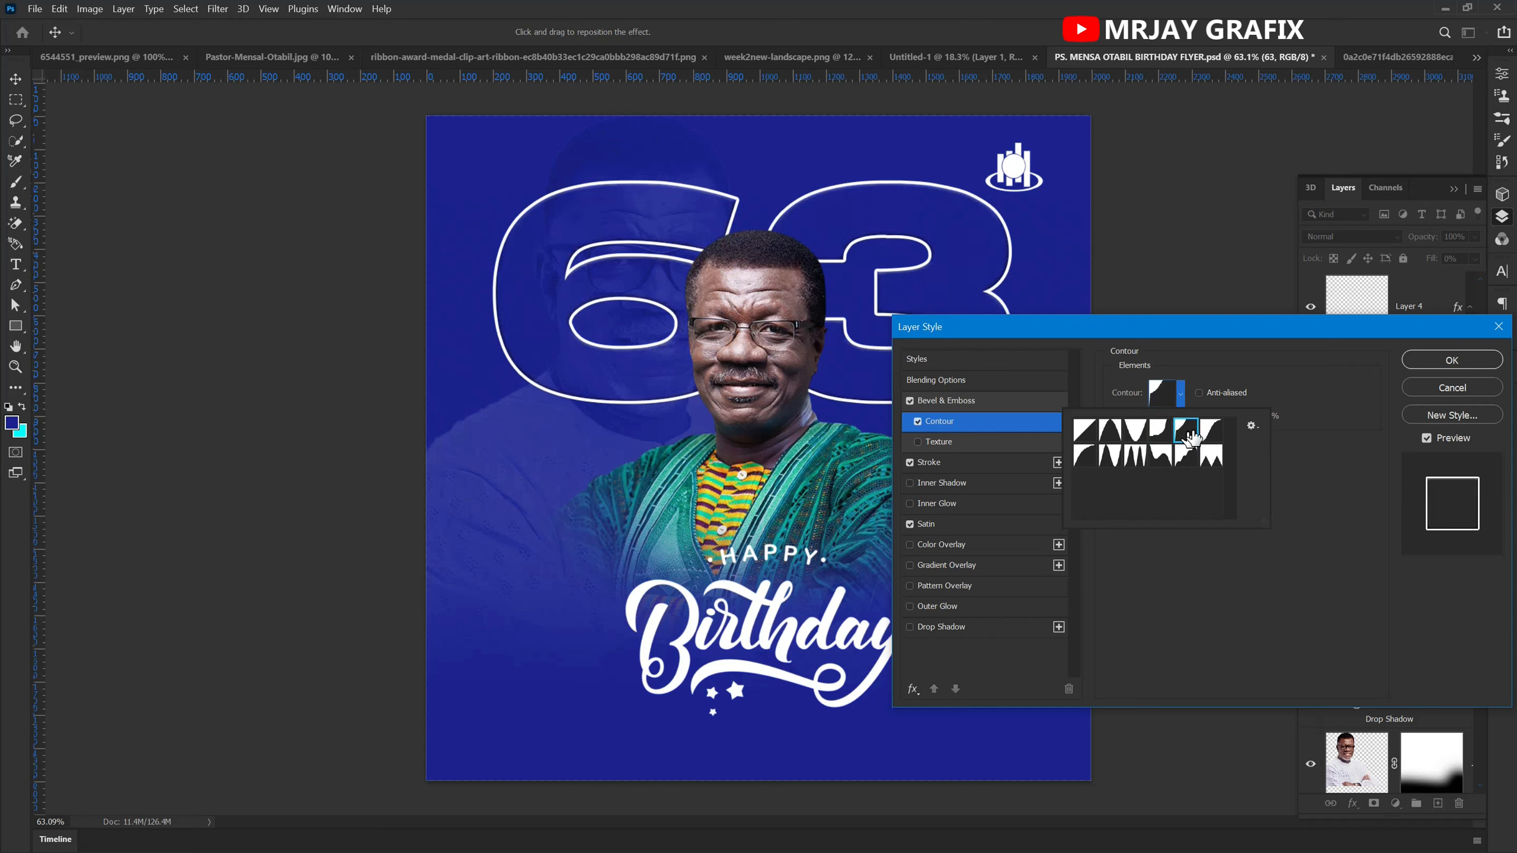
left_click(1206, 457)
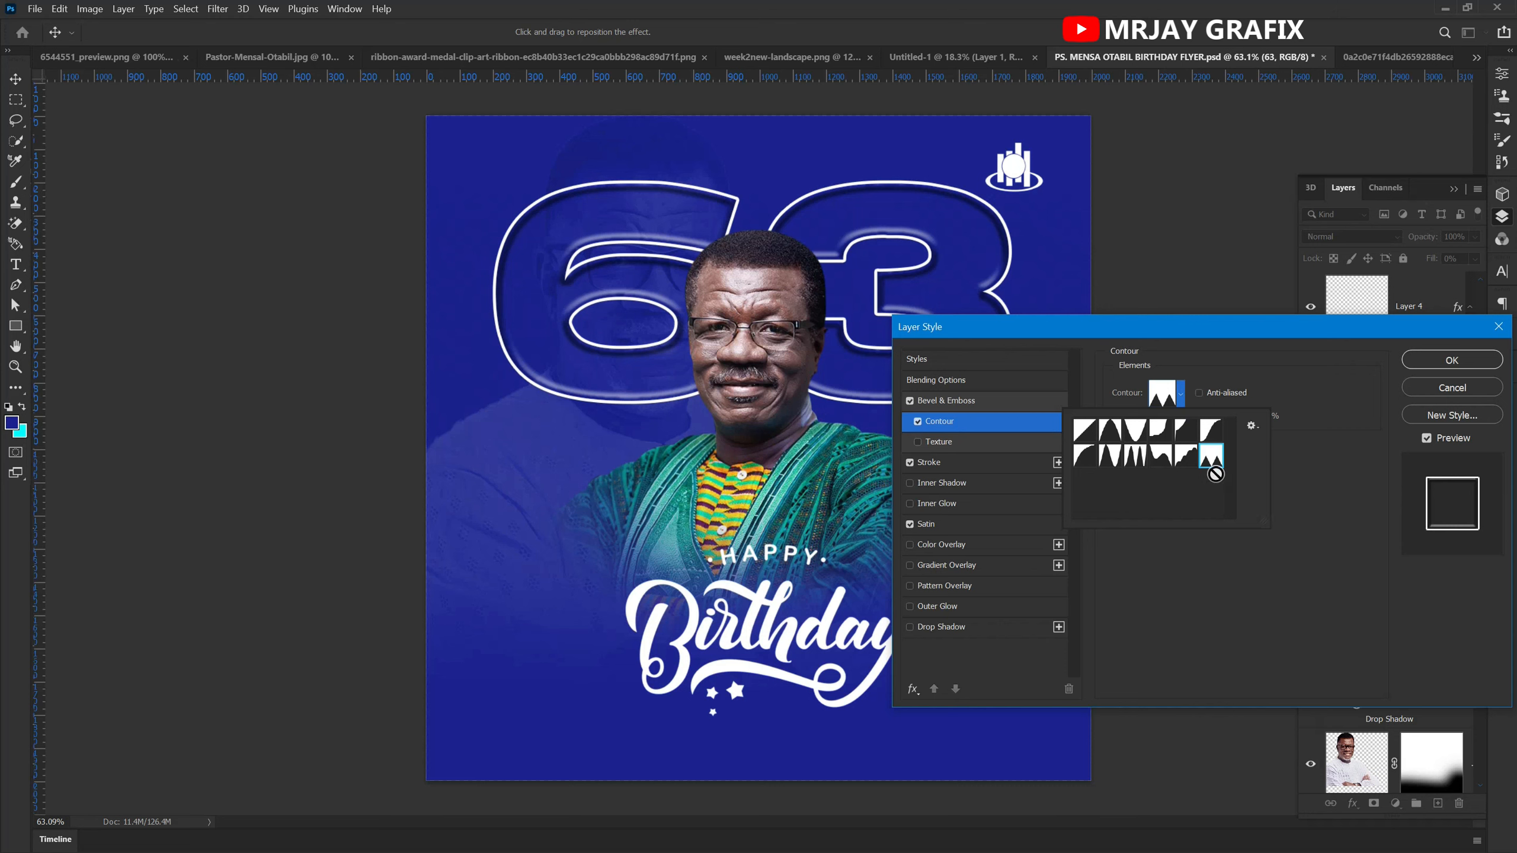
left_click(1427, 356)
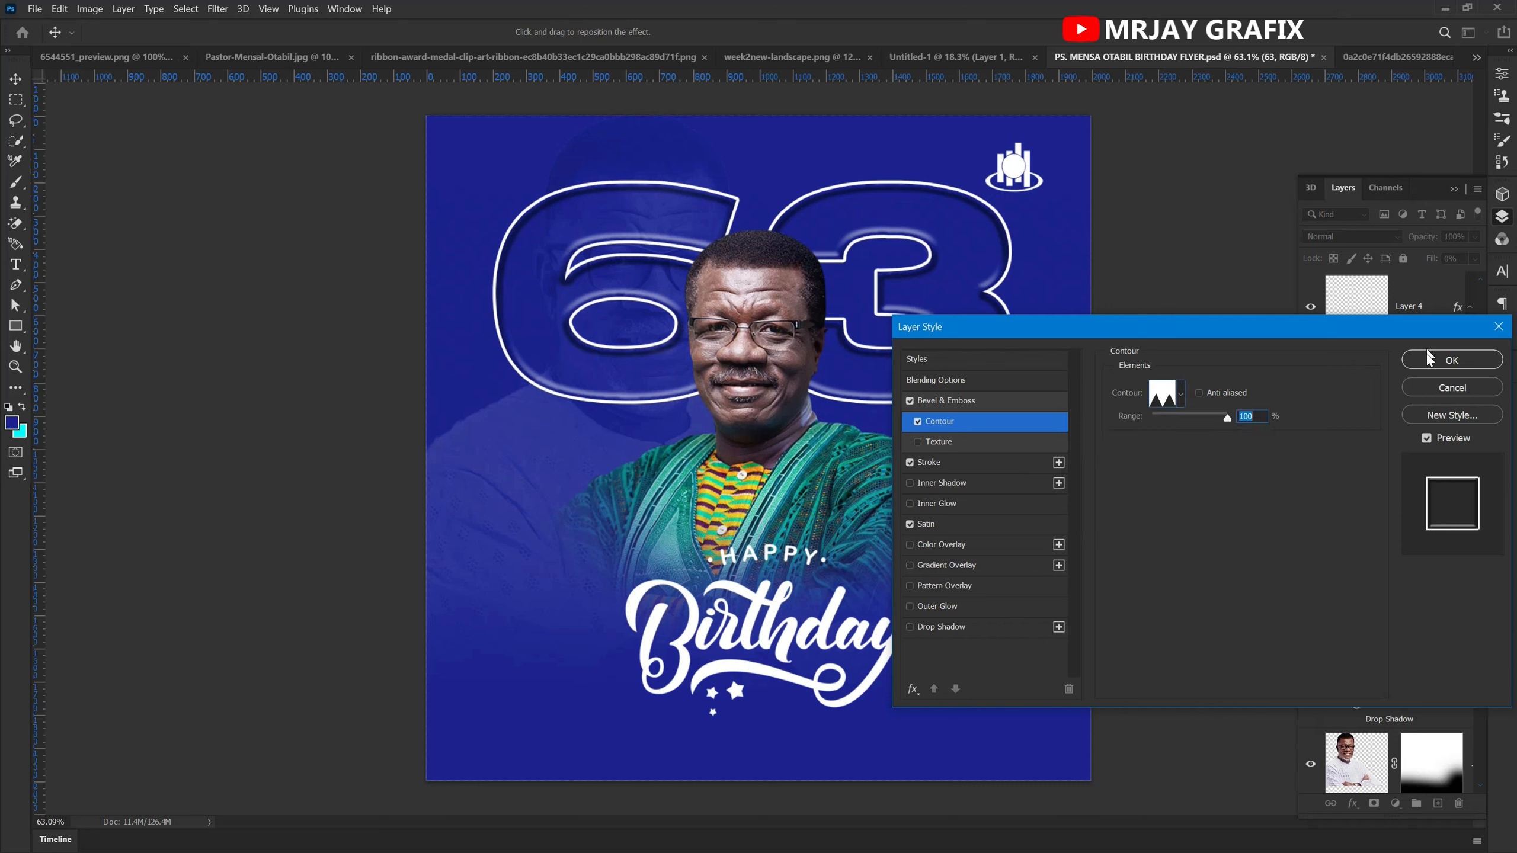
left_click(1421, 362)
left_click(469, 442)
- Scale the outlined "63" down to about 77% and centre it behind the head of the portrait in green
left_click(526, 334)
mouse_move(529, 319)
left_mouse_down()
mouse_move(525, 366)
mouse_move(525, 344)
mouse_move(550, 412)
mouse_move(541, 319)
left_mouse_up()
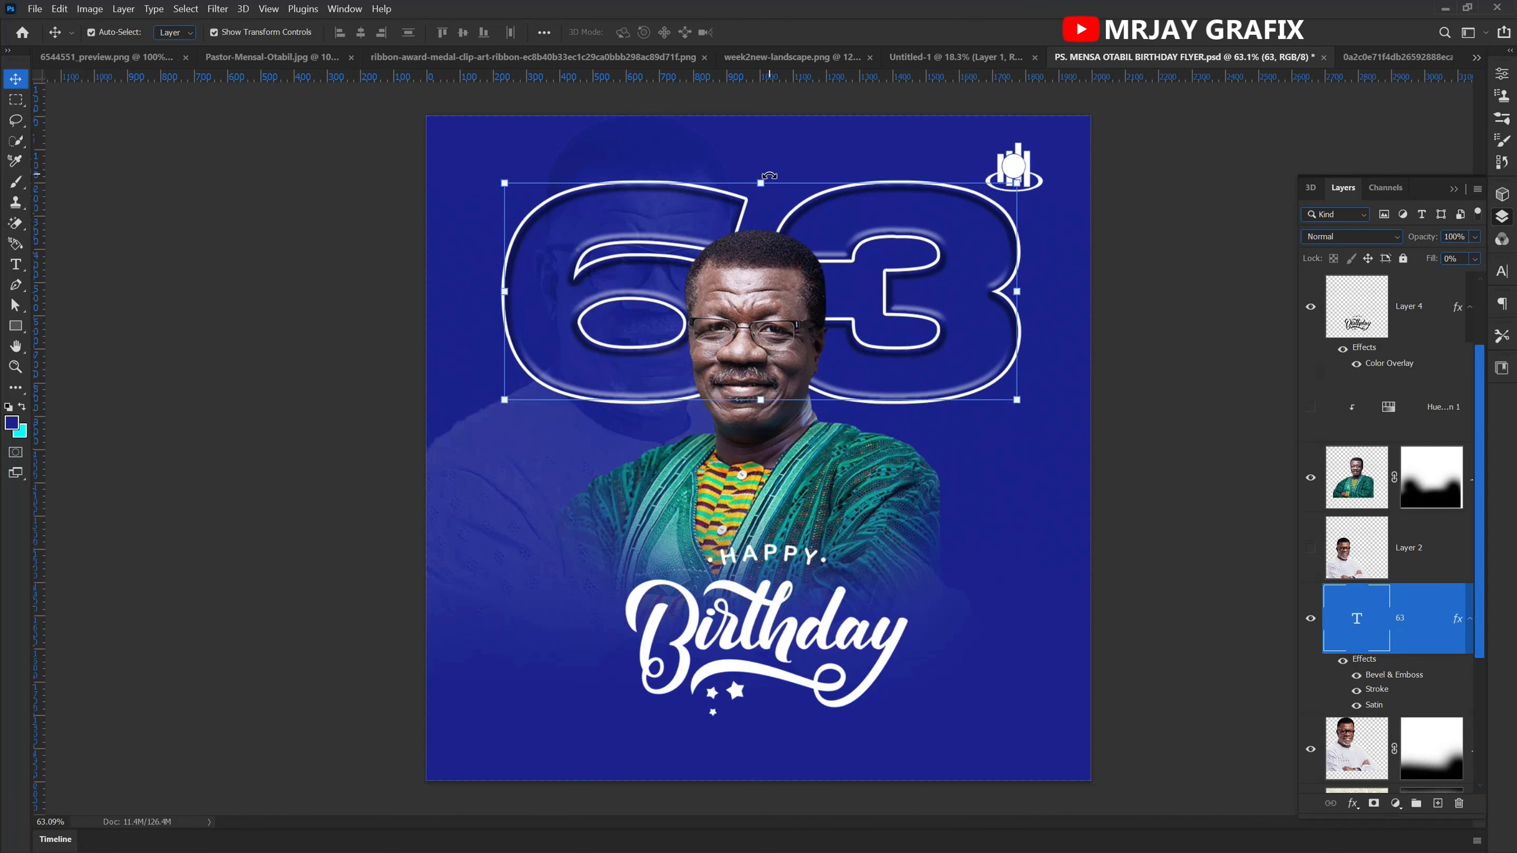
key("ctrl+t")
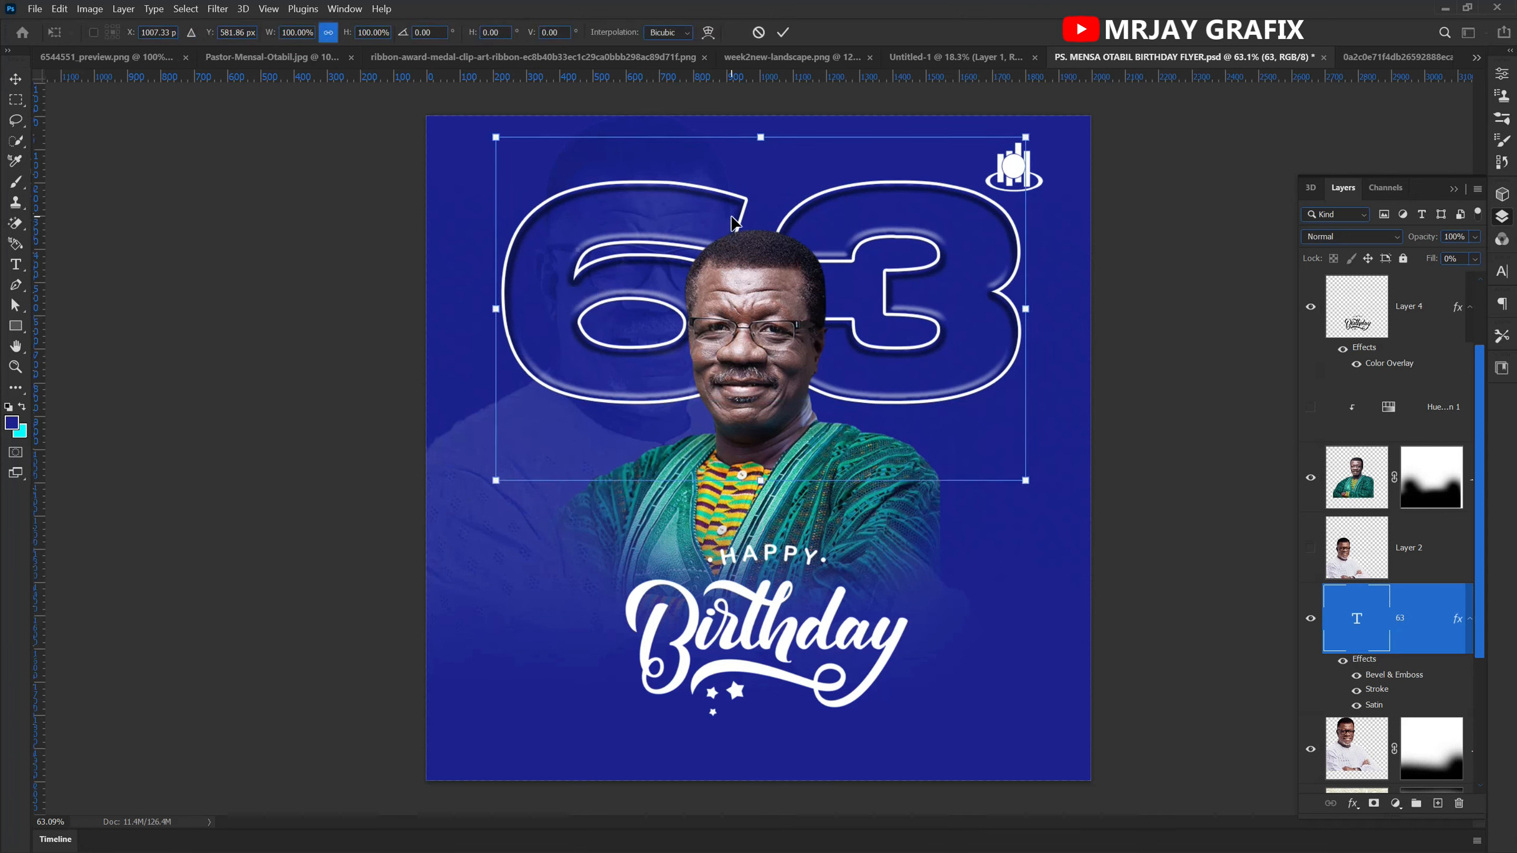
key("Return")
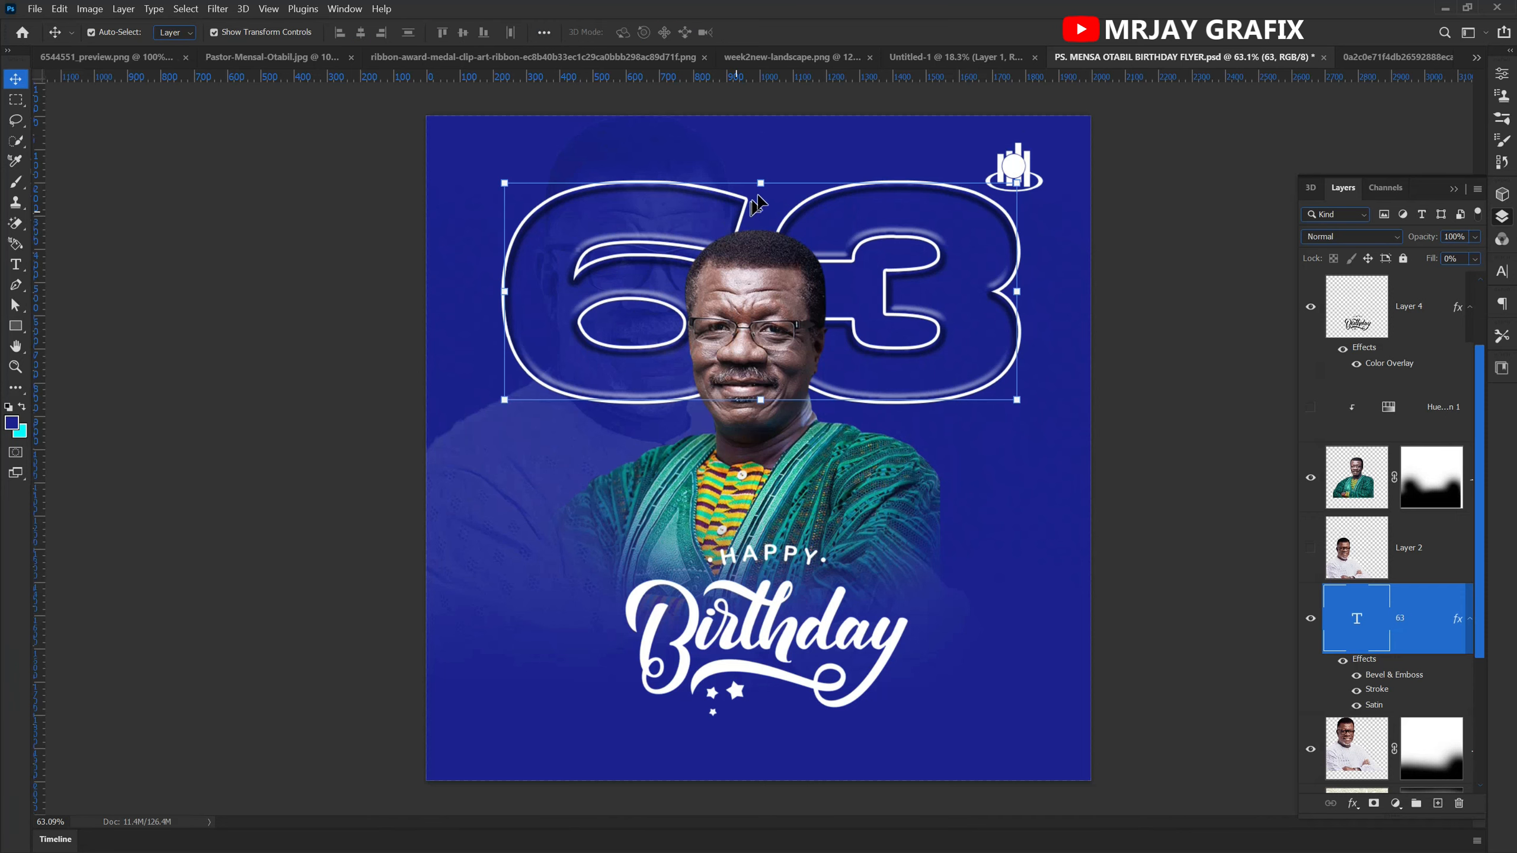
left_click_drag(764, 183, 757, 257)
key("Return")
left_click_drag(759, 201, 747, 279)
key("Return")
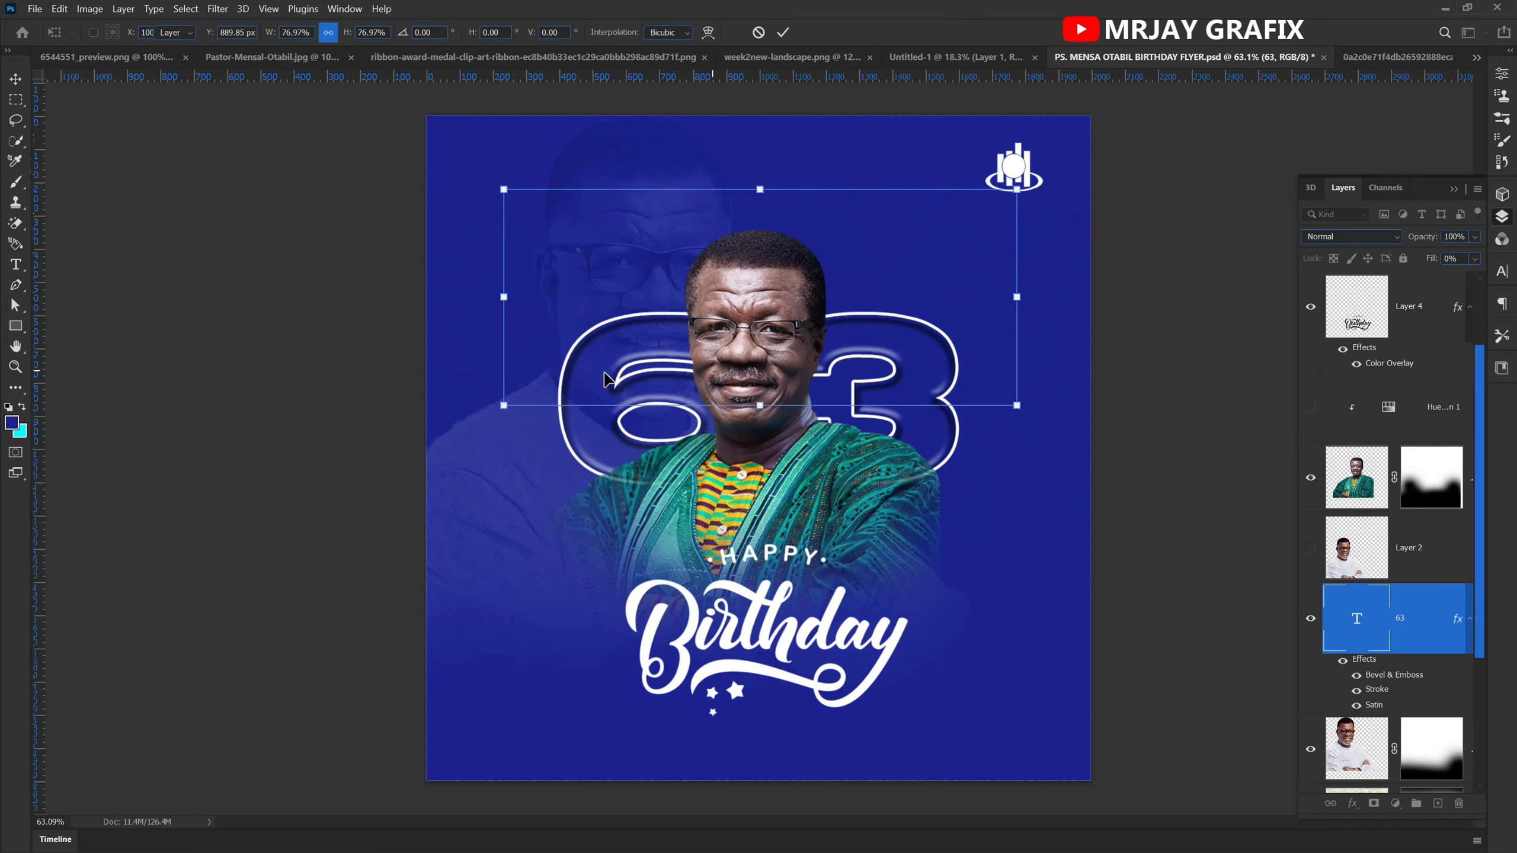
left_click_drag(598, 364, 601, 290)
left_click(140, 425)
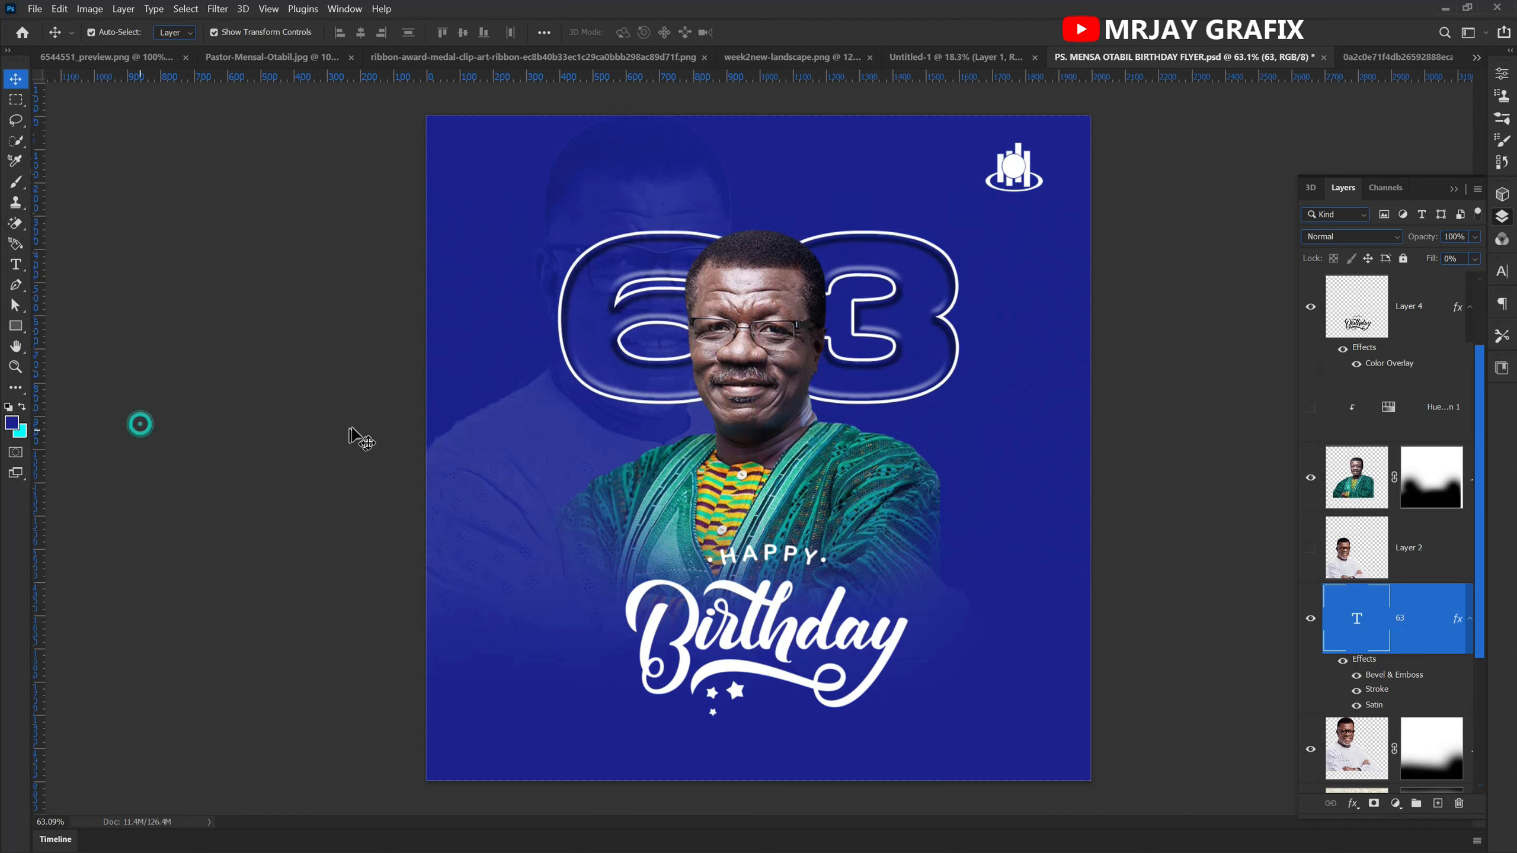
- Reduce the opacity of the outlined "63" to 54%
left_click(639, 328)
left_click_drag(1422, 243, 1385, 259)
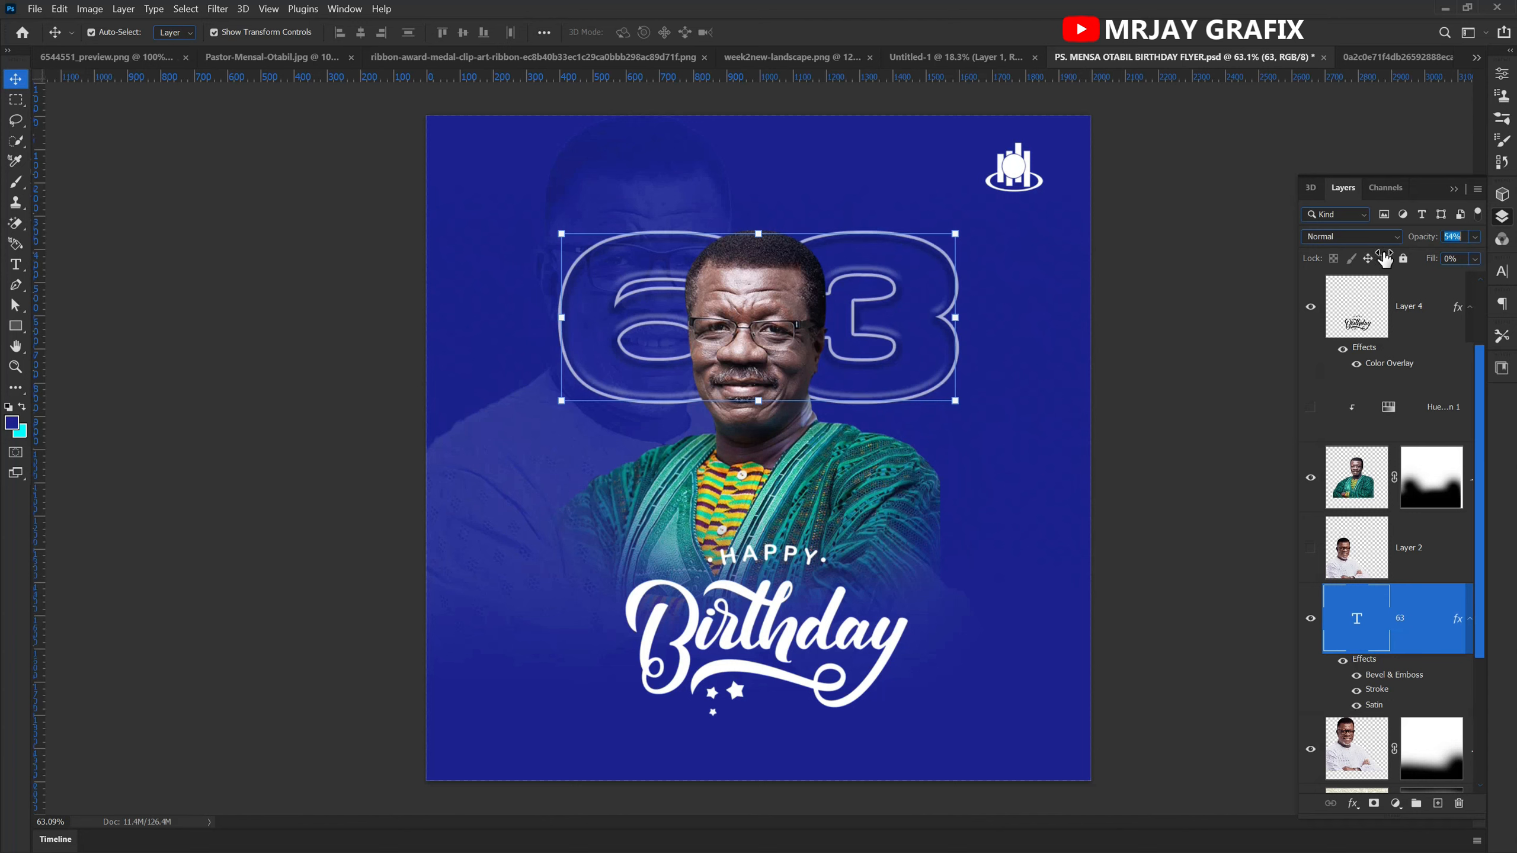
left_click(356, 370)
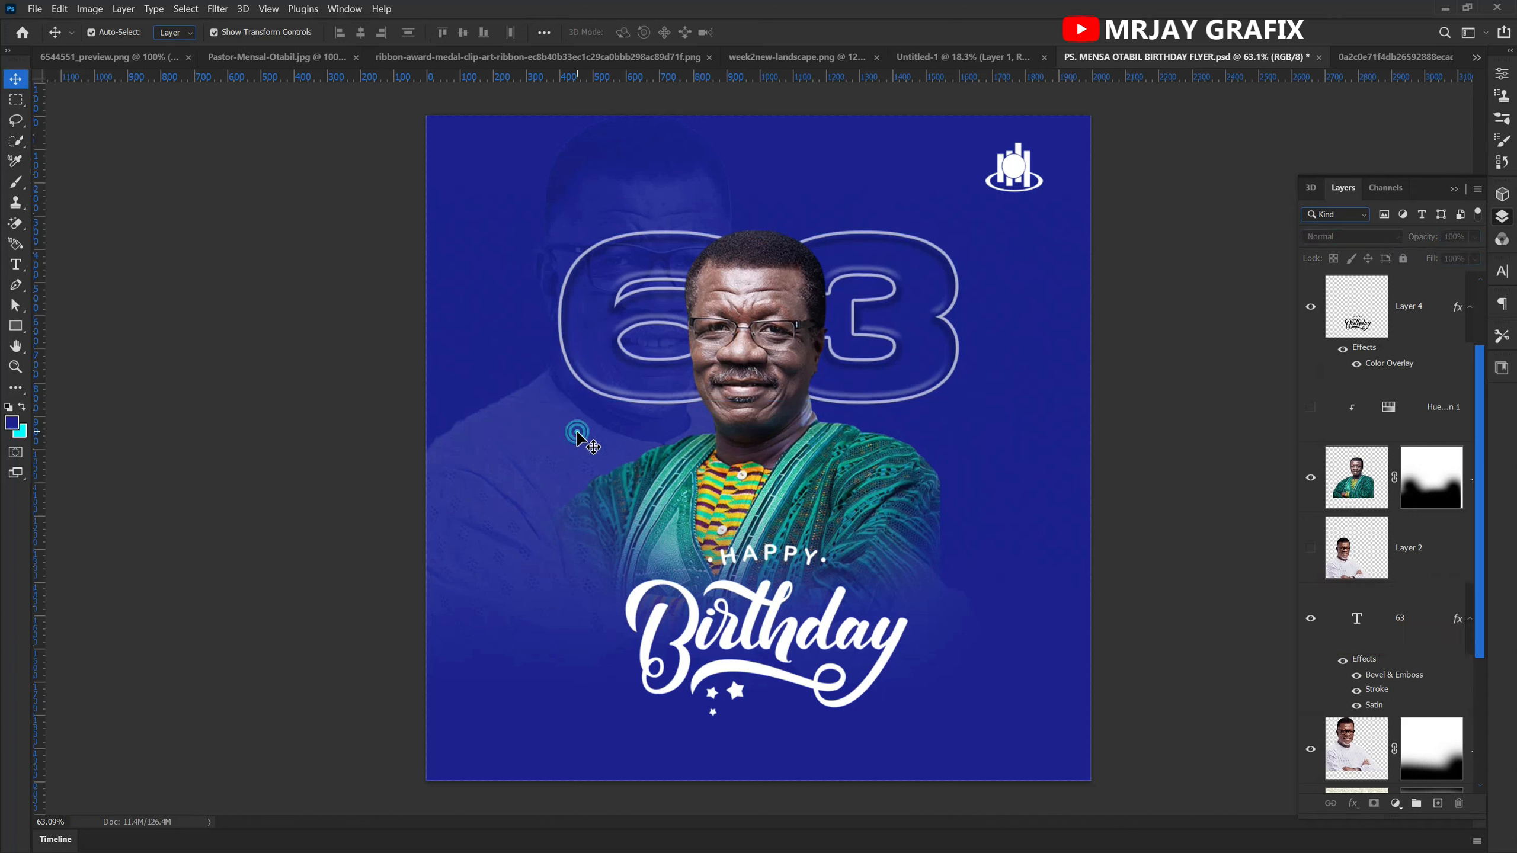
- Unlock the faded background portrait, shift it toward the canvas's left edge and lock its layer again
scroll(1367, 571, "down", 3)
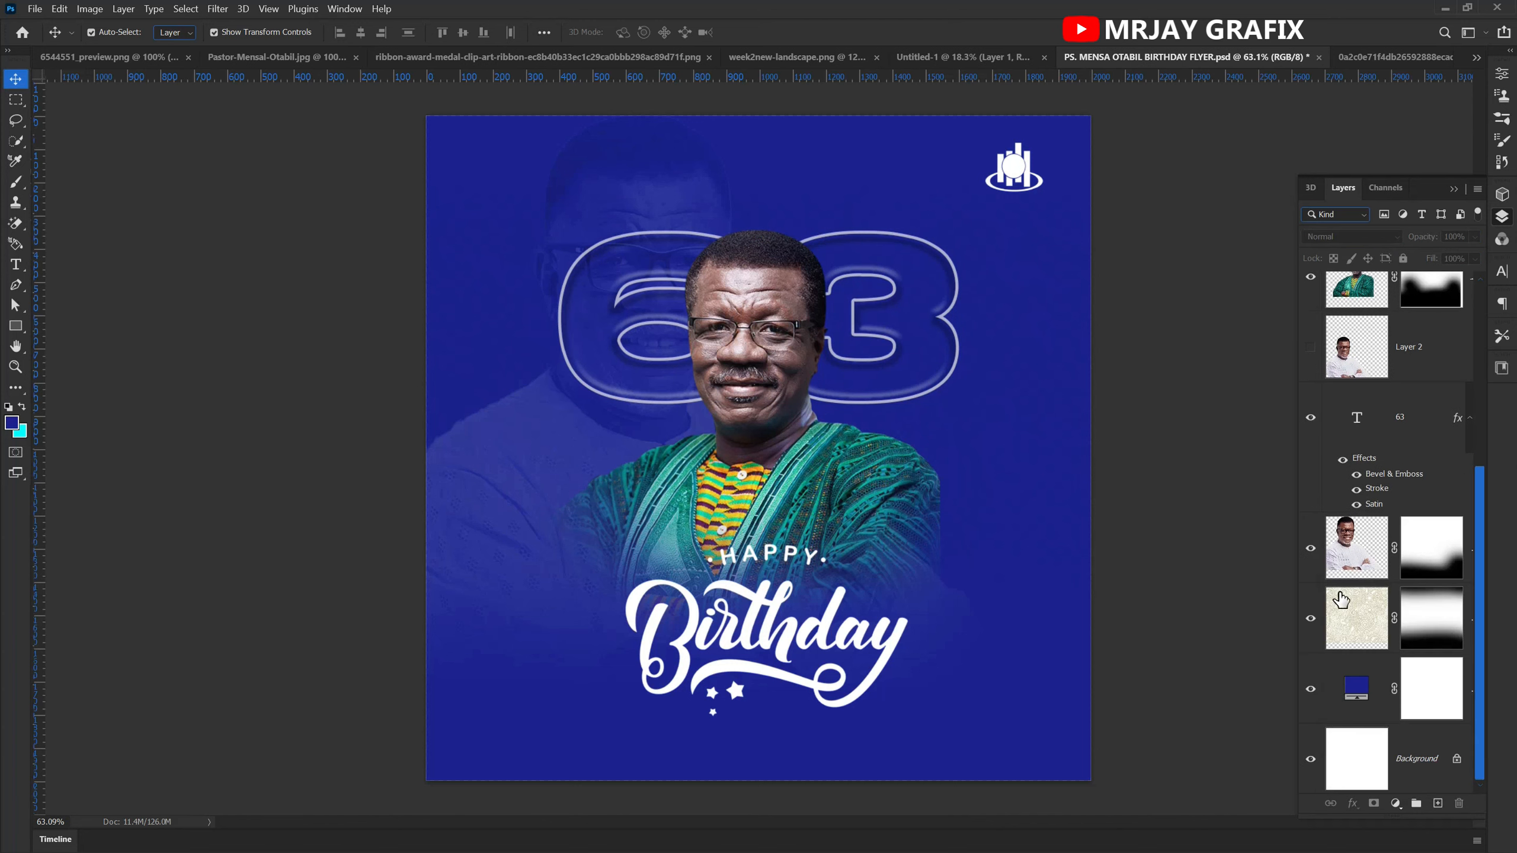
left_click(1353, 534)
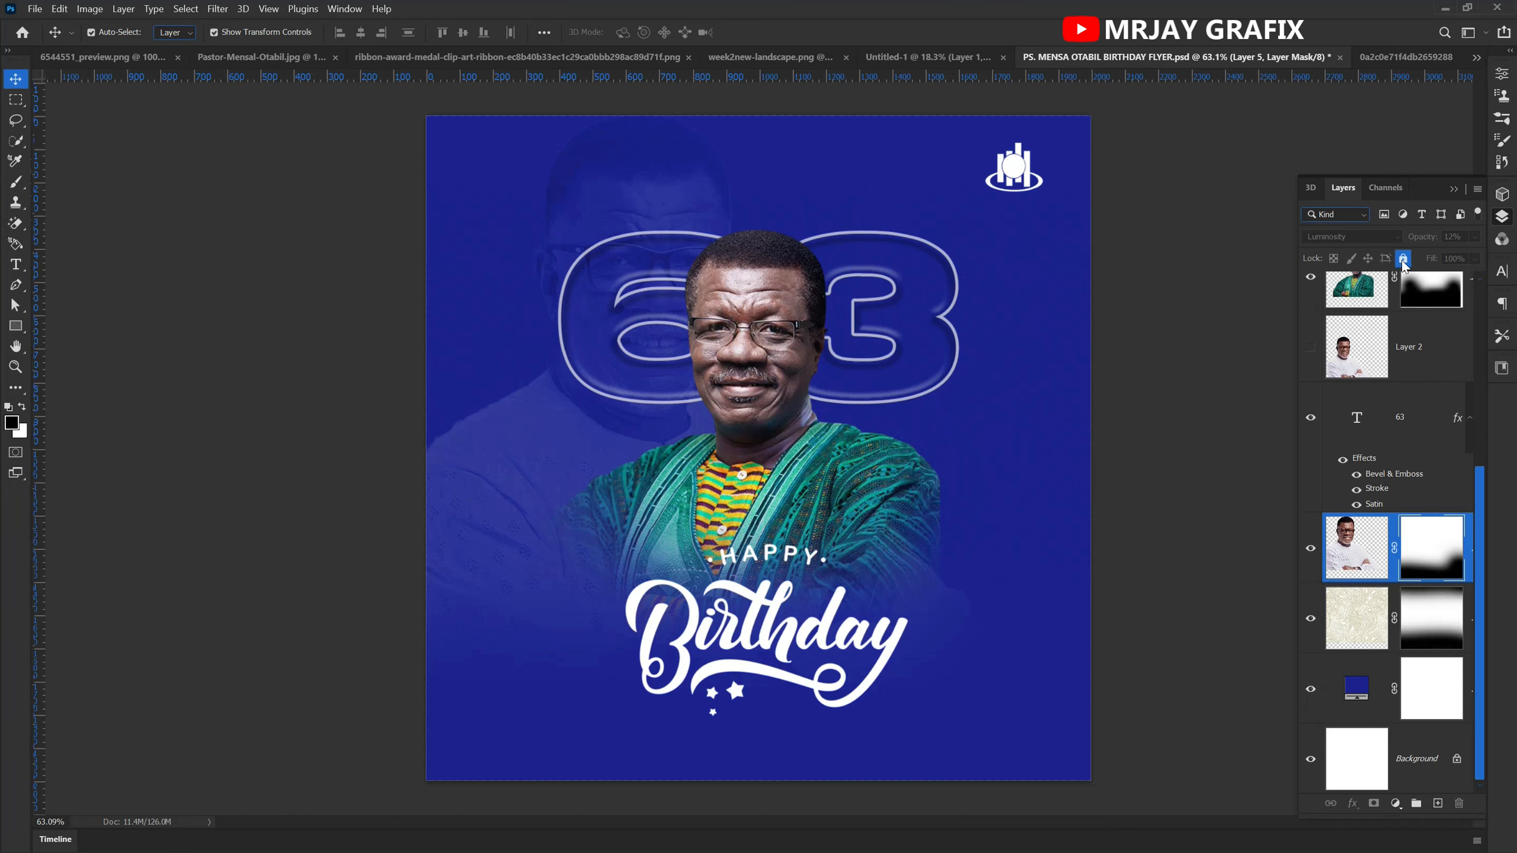
left_click_drag(620, 193, 529, 201)
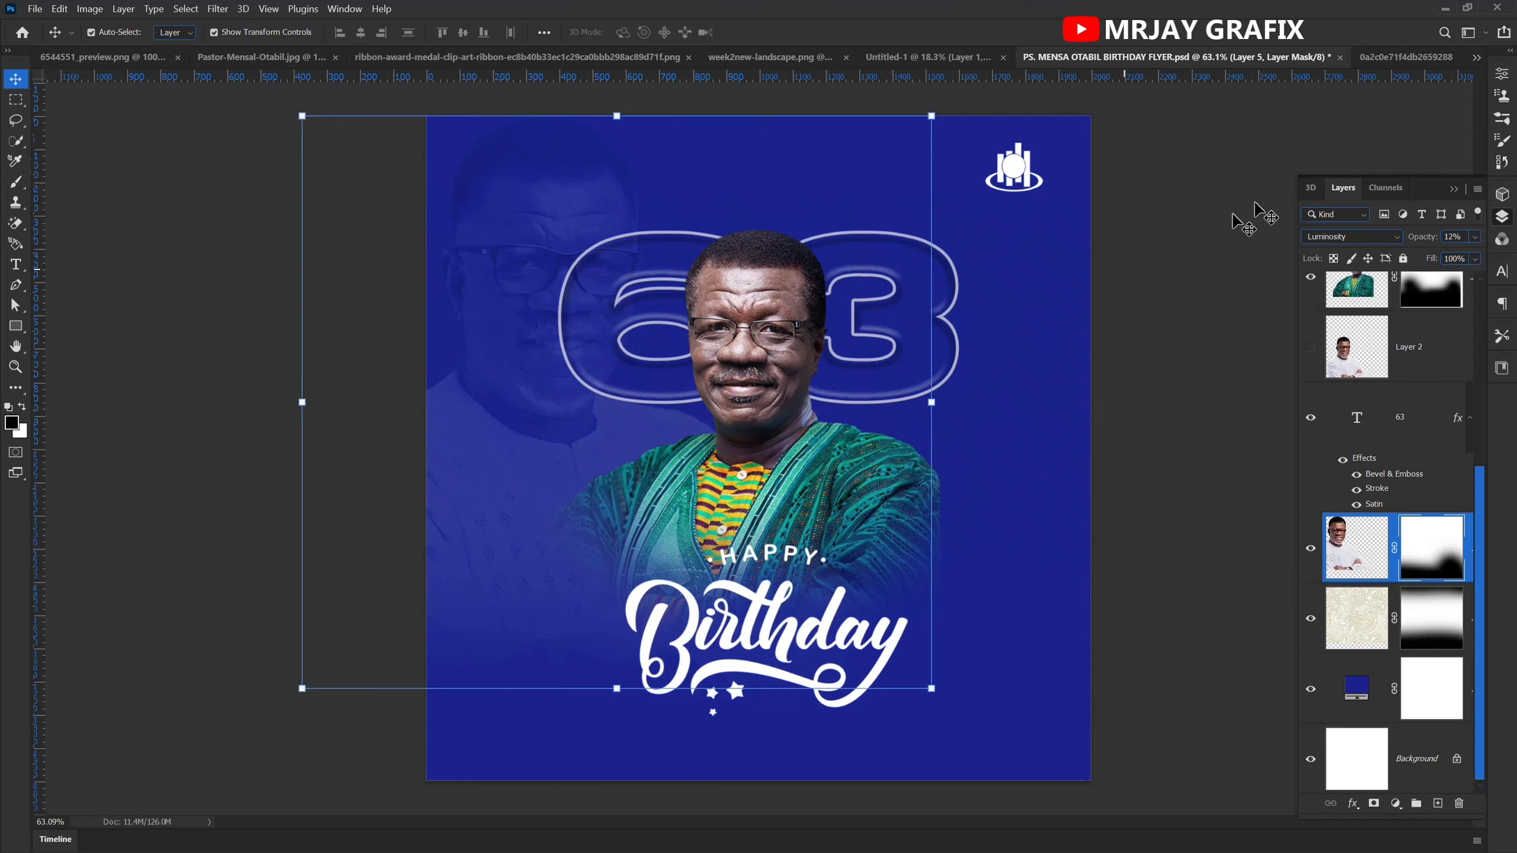
left_click(1402, 259)
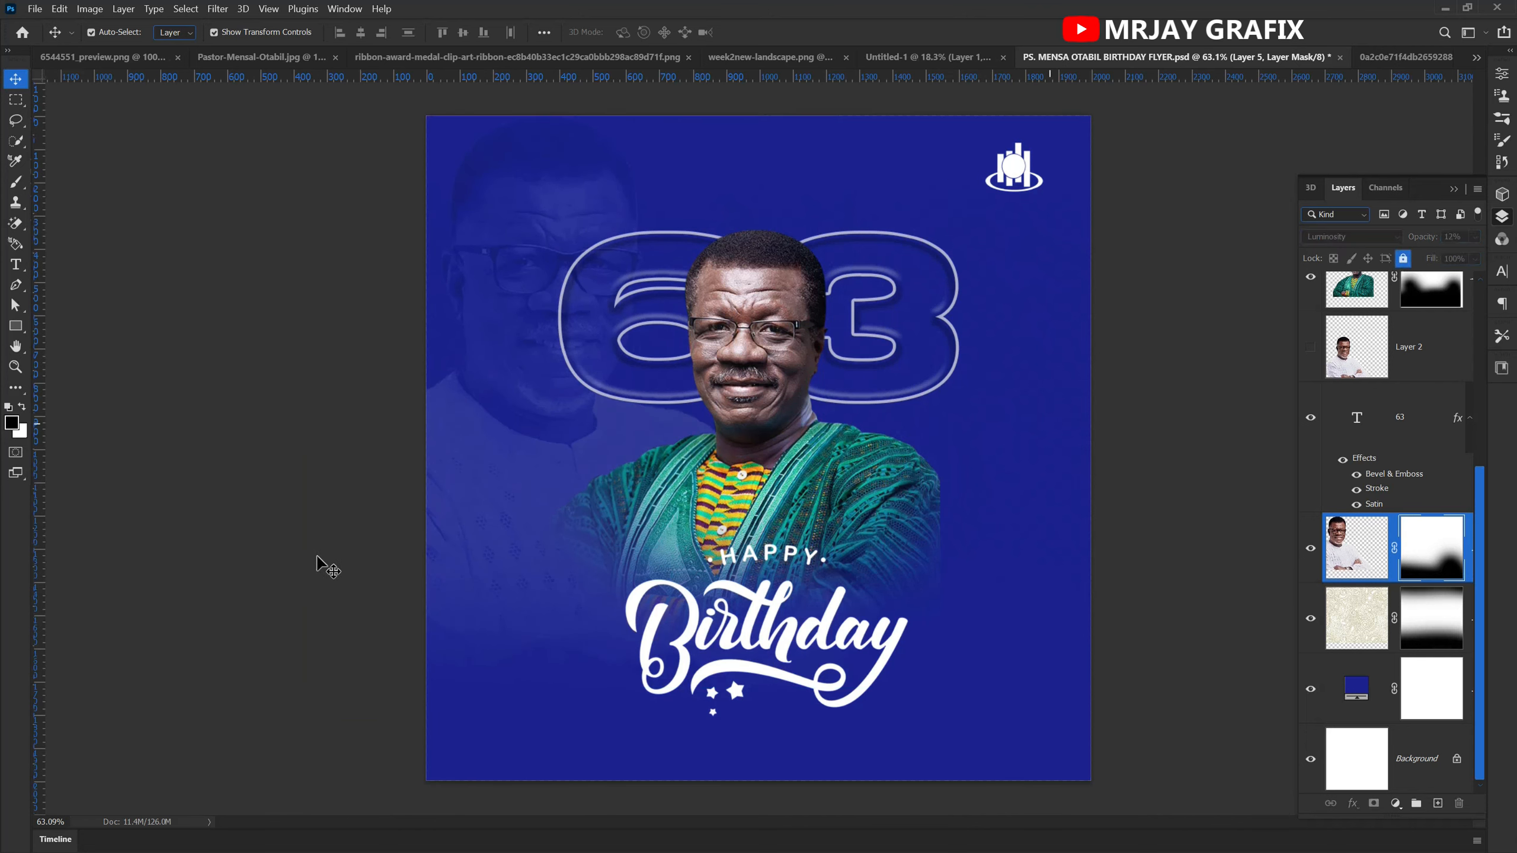
- Enlarge the "HAPPY Birthday" lettering and raise it over the chest of the portrait in green
left_click(736, 631)
left_click_drag(726, 638, 709, 644)
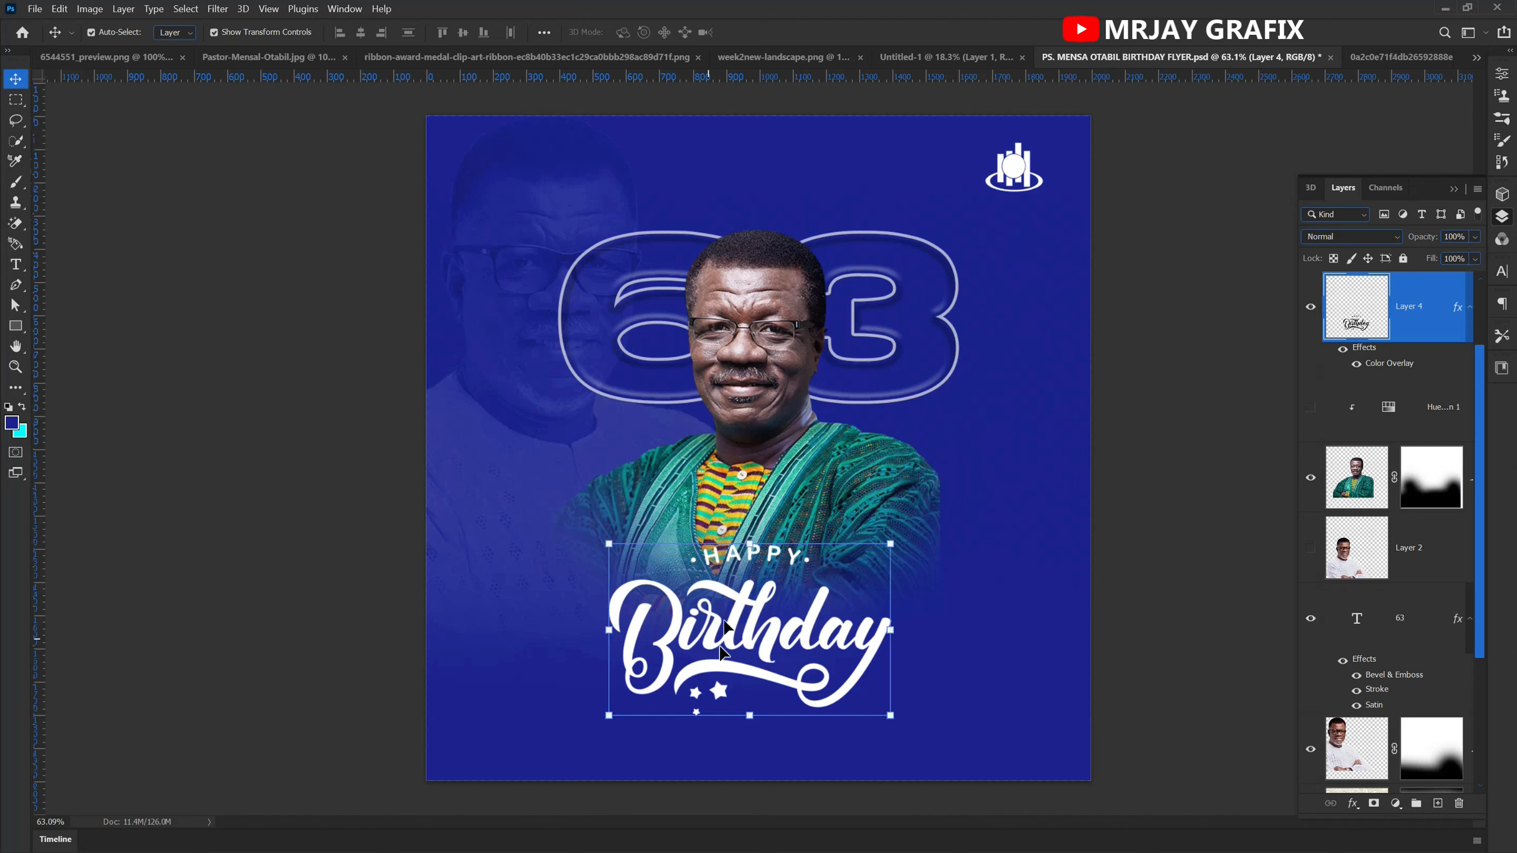
left_click_drag(748, 544, 736, 503)
key("Return")
left_click_drag(705, 610, 704, 568)
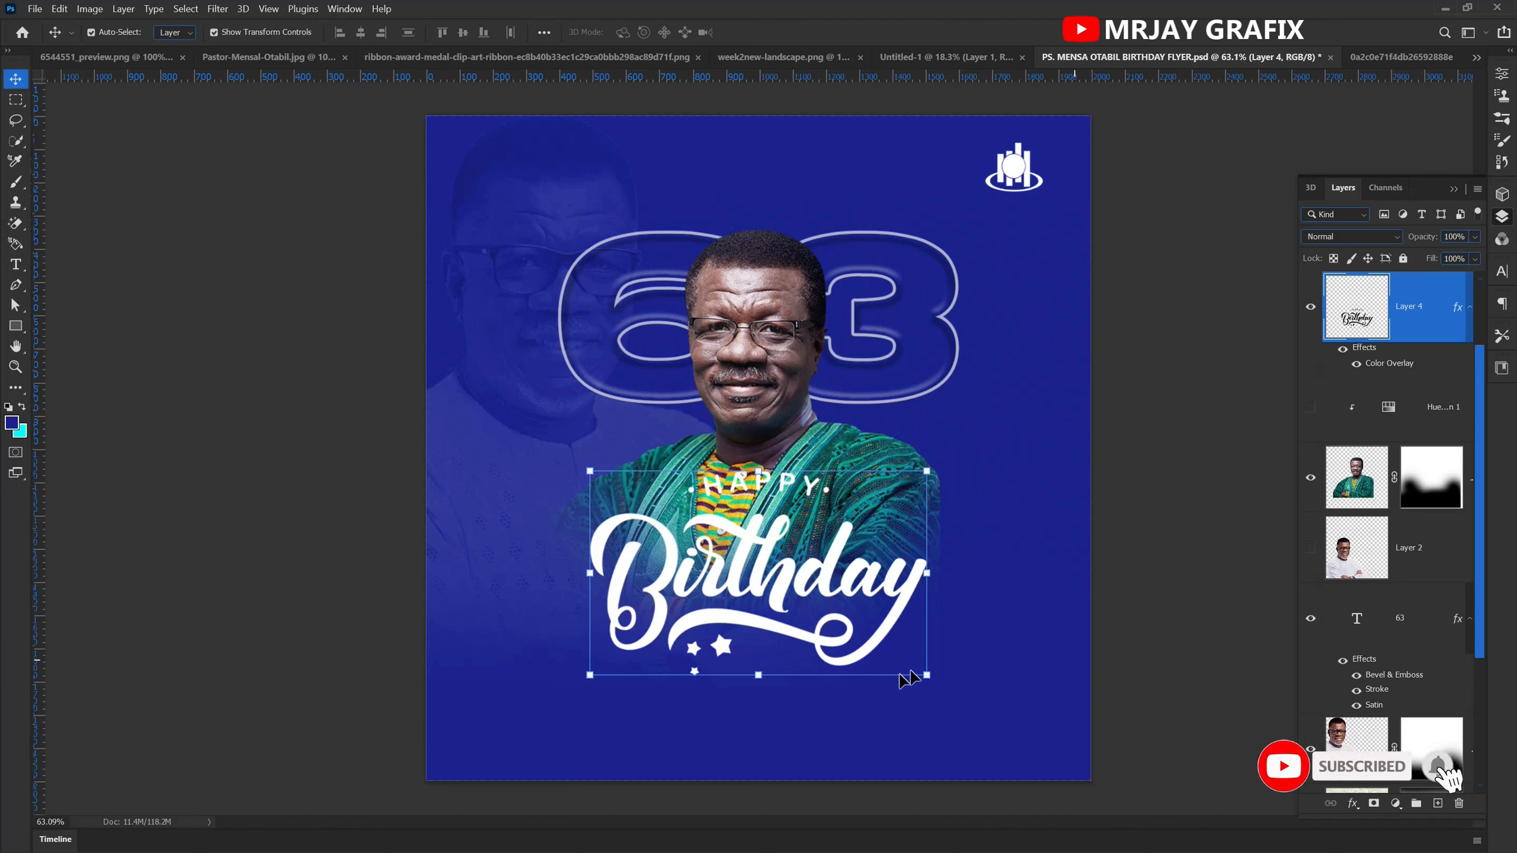
left_click(373, 672)
- Add a black Multiply drop shadow to the "HAPPY Birthday" lettering with 18% opacity, 137° angle, 3 px distance and 18 px size
left_click(743, 568)
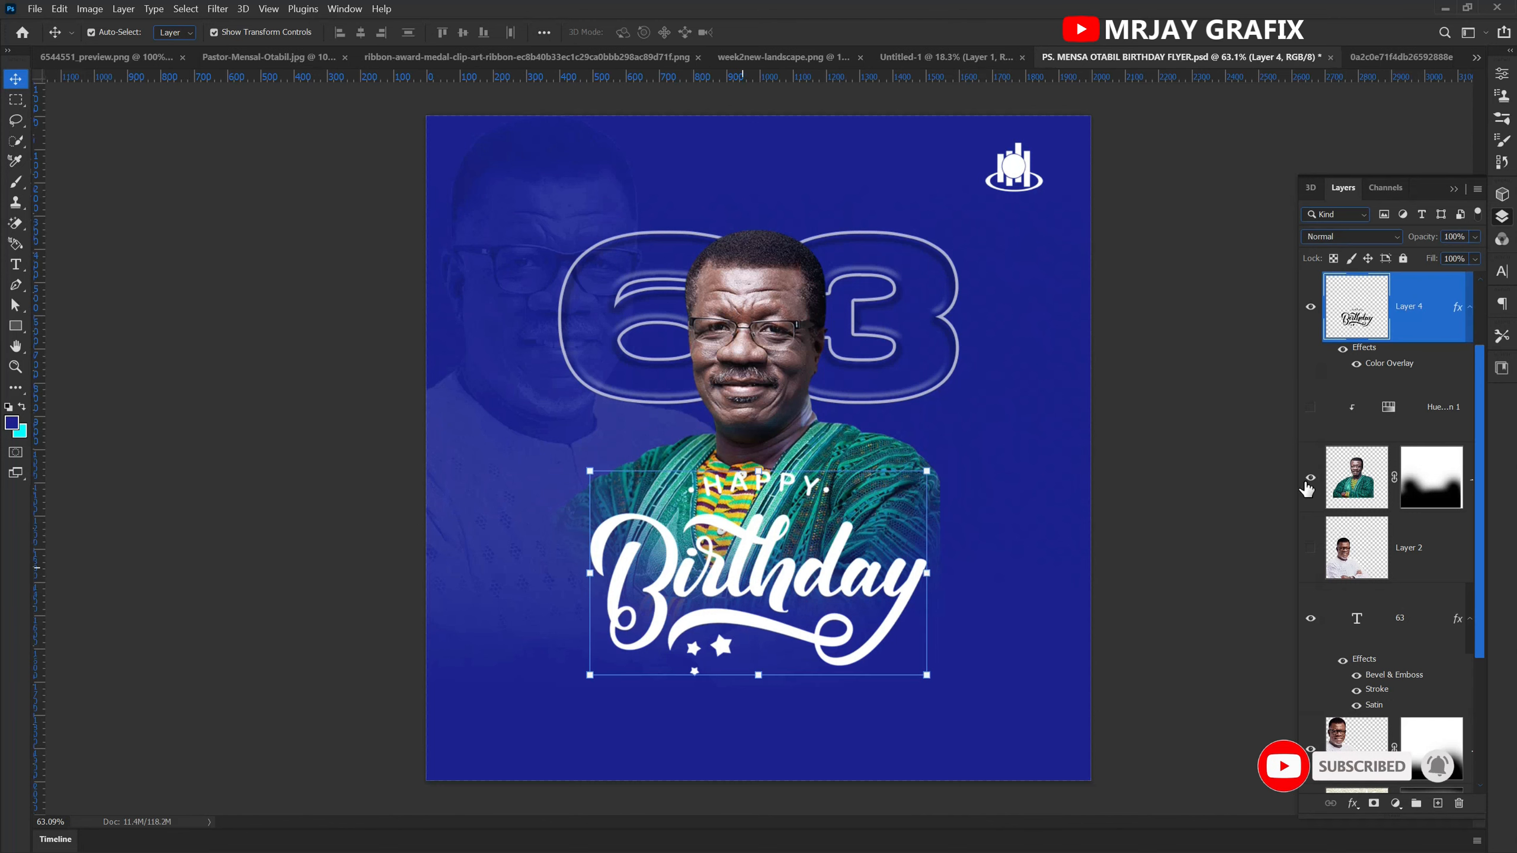
double_click(1367, 352)
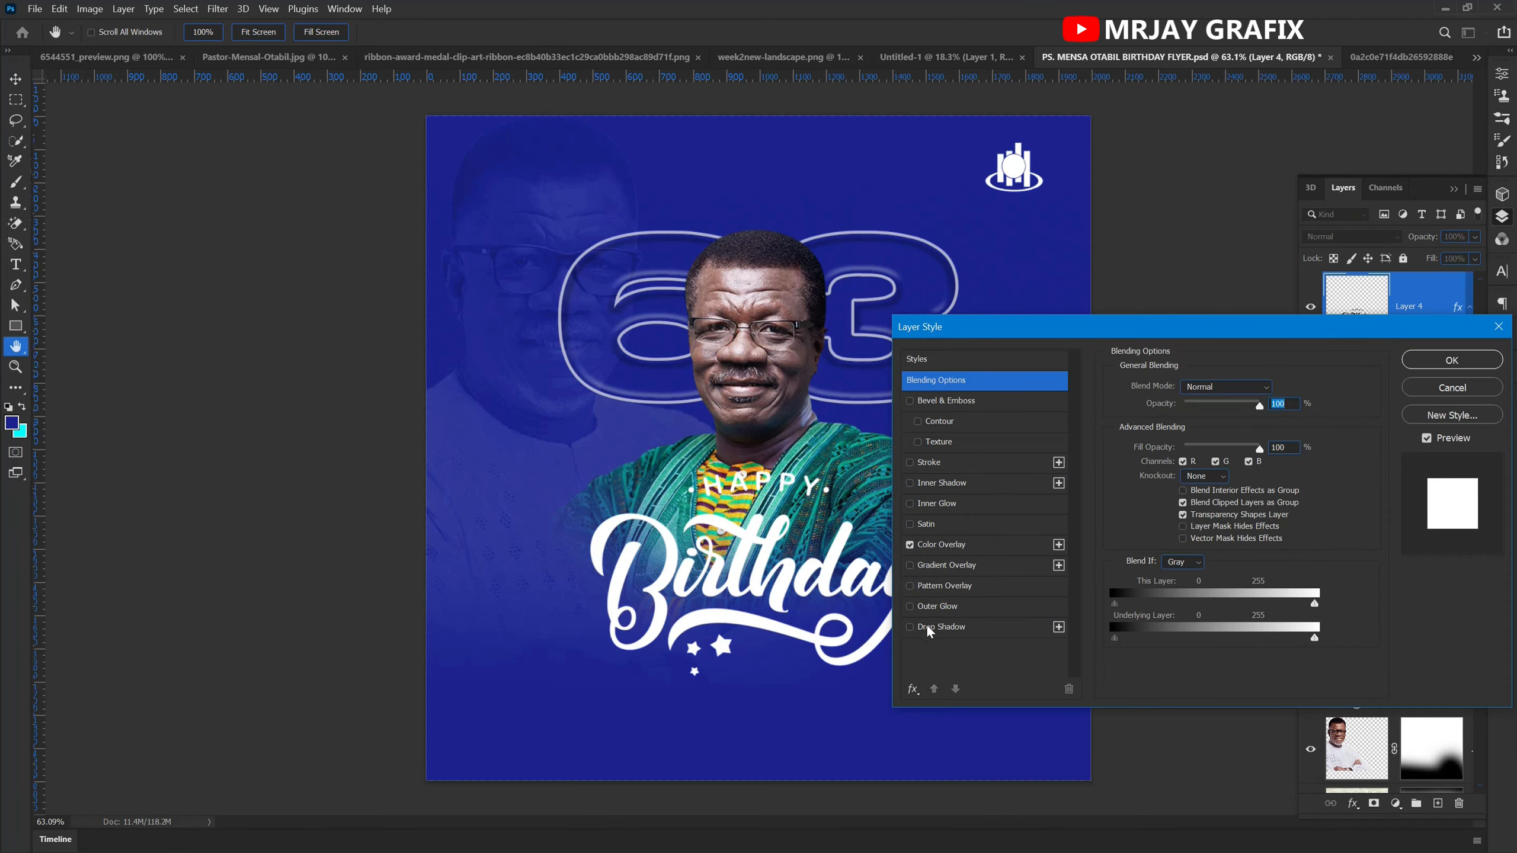
left_click(942, 628)
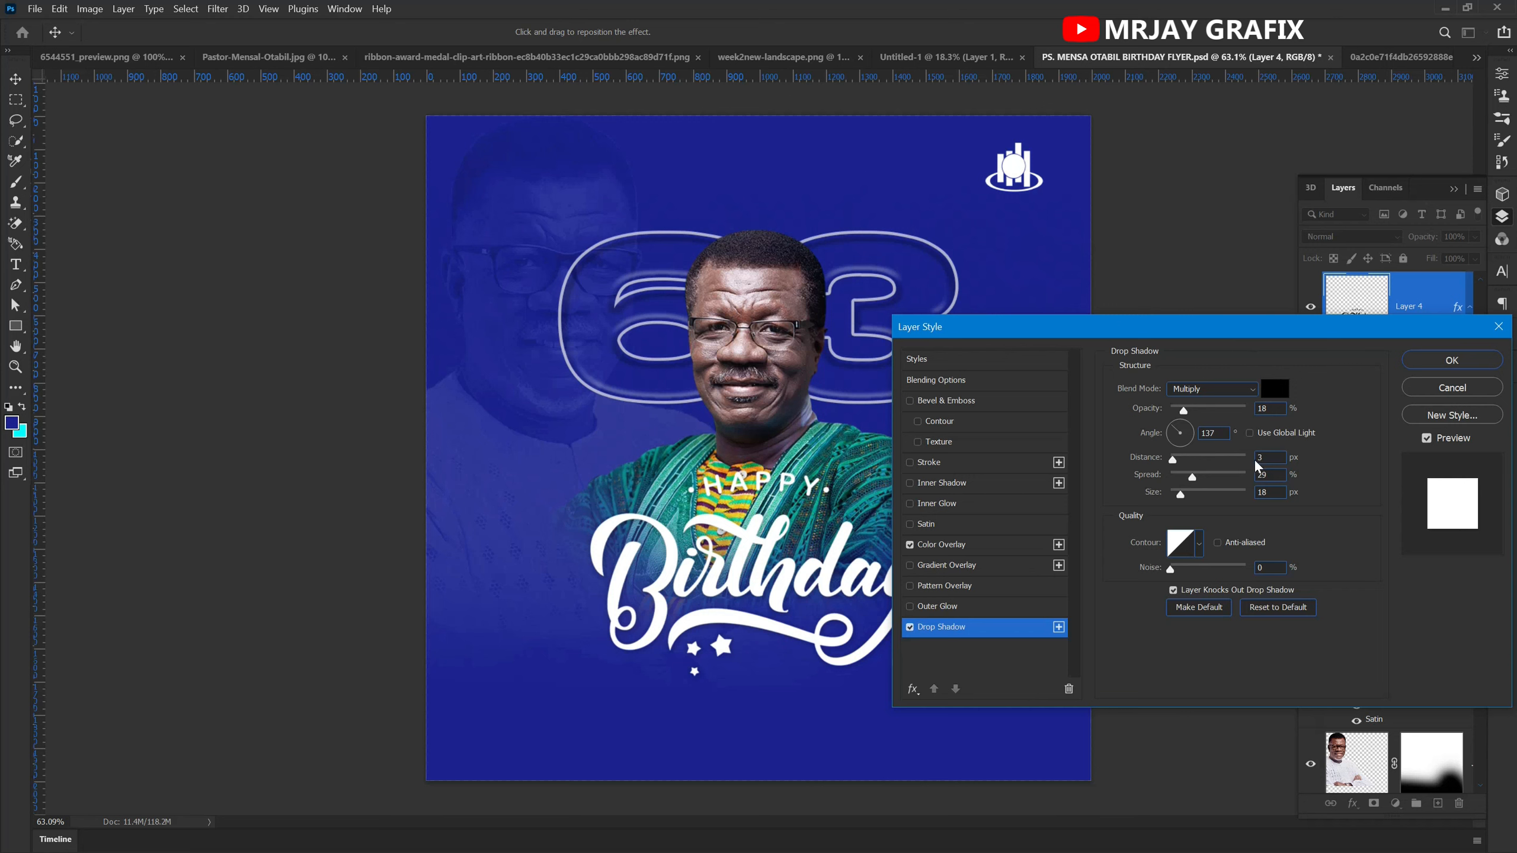
left_click(1419, 365)
left_click(811, 648)
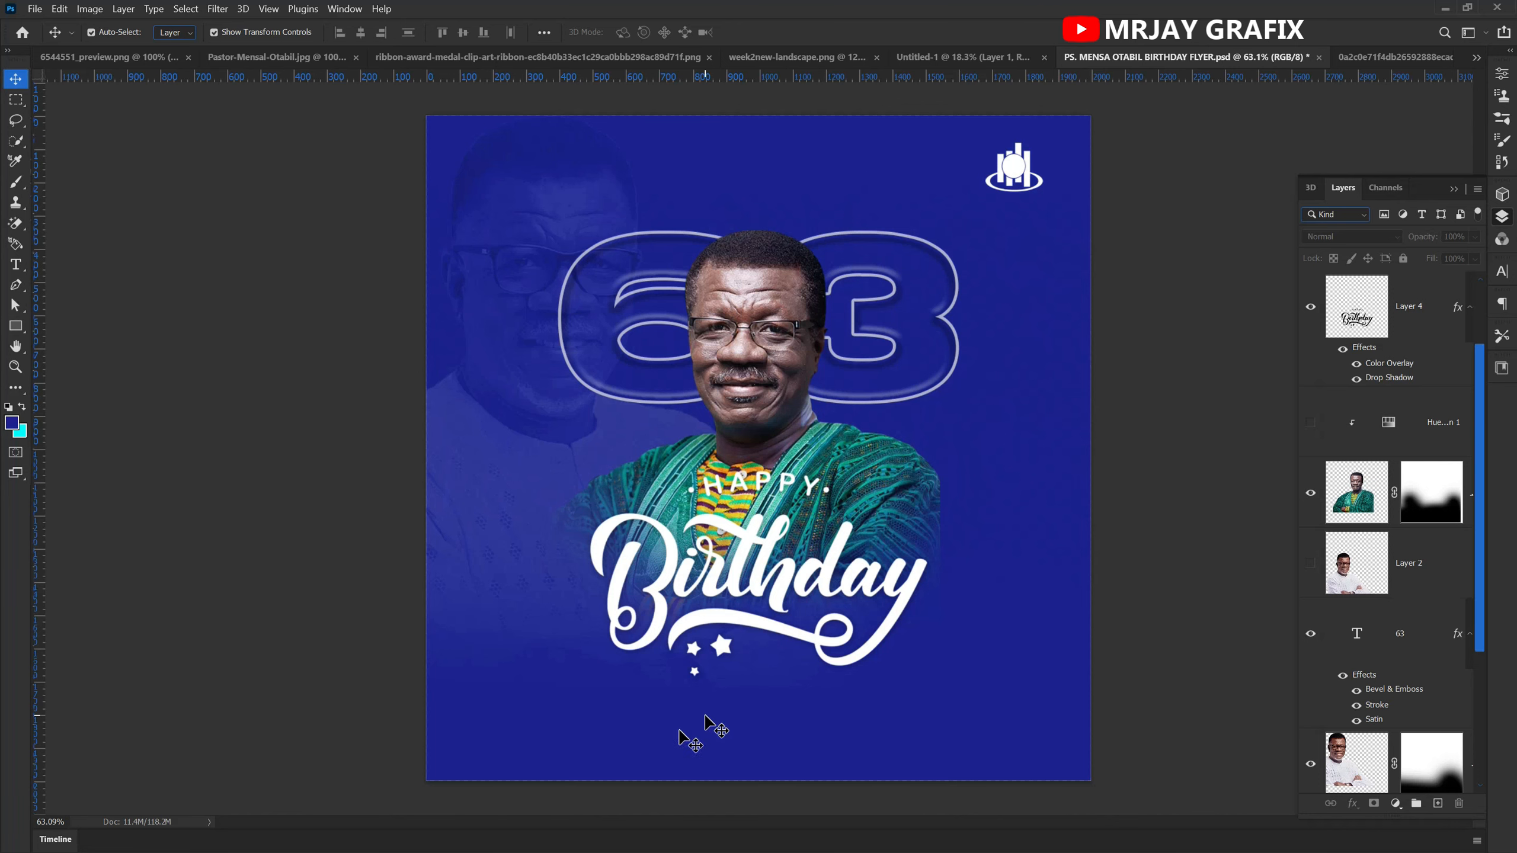
- Raise the "HAPPY Birthday" lettering slightly over the chest of the portrait in green
scroll(734, 736, "up", 1)
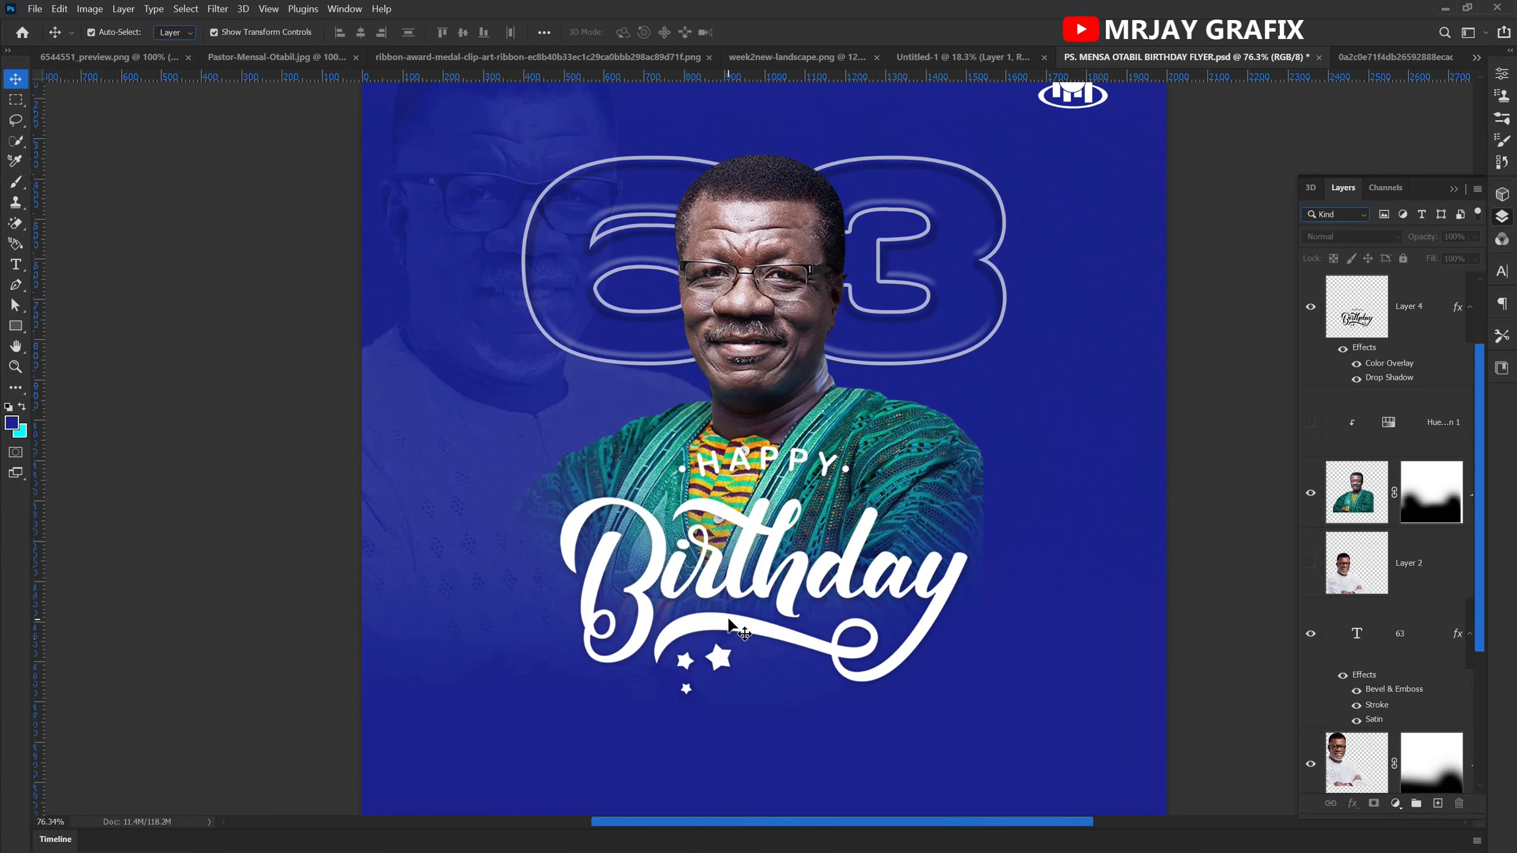
left_click(739, 580)
left_click_drag(739, 580, 743, 568)
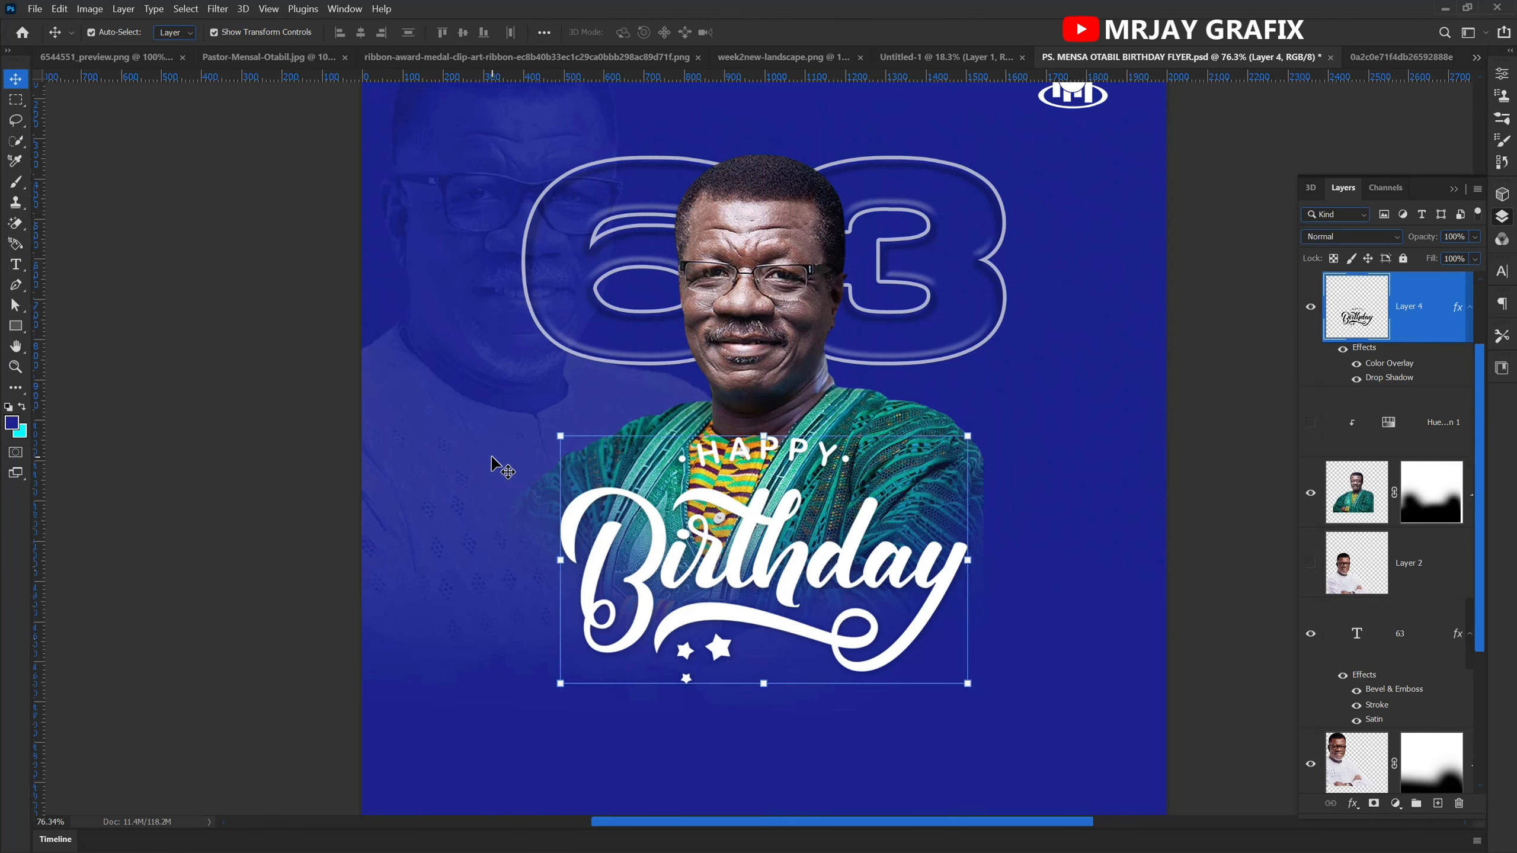
- Make a freehand Lasso selection around only the word "HAPPY" and its two side dots
scroll(633, 478, "up", 4)
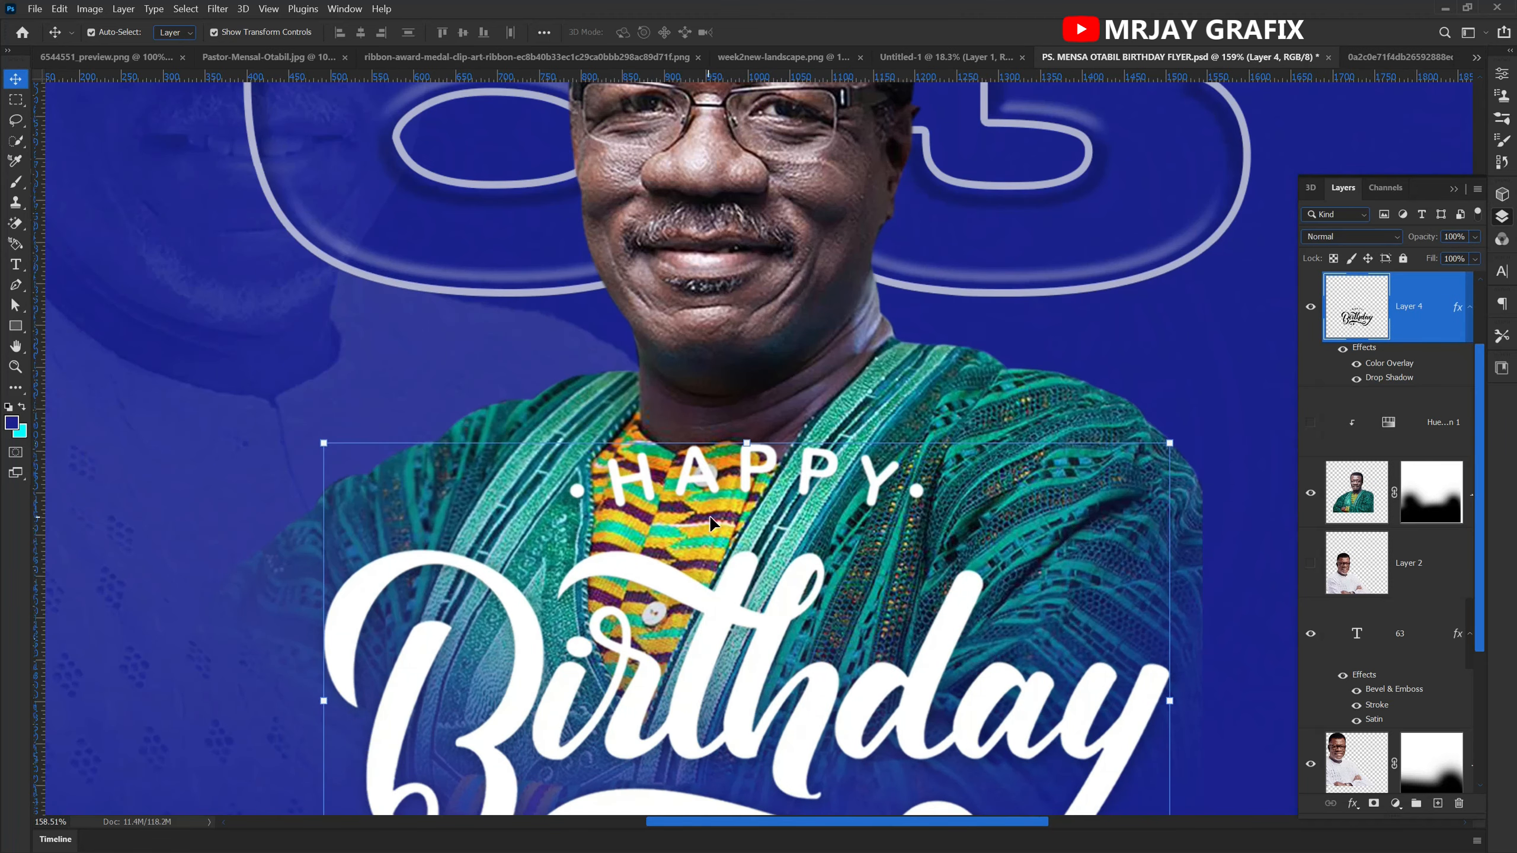
scroll(713, 521, "down", 1)
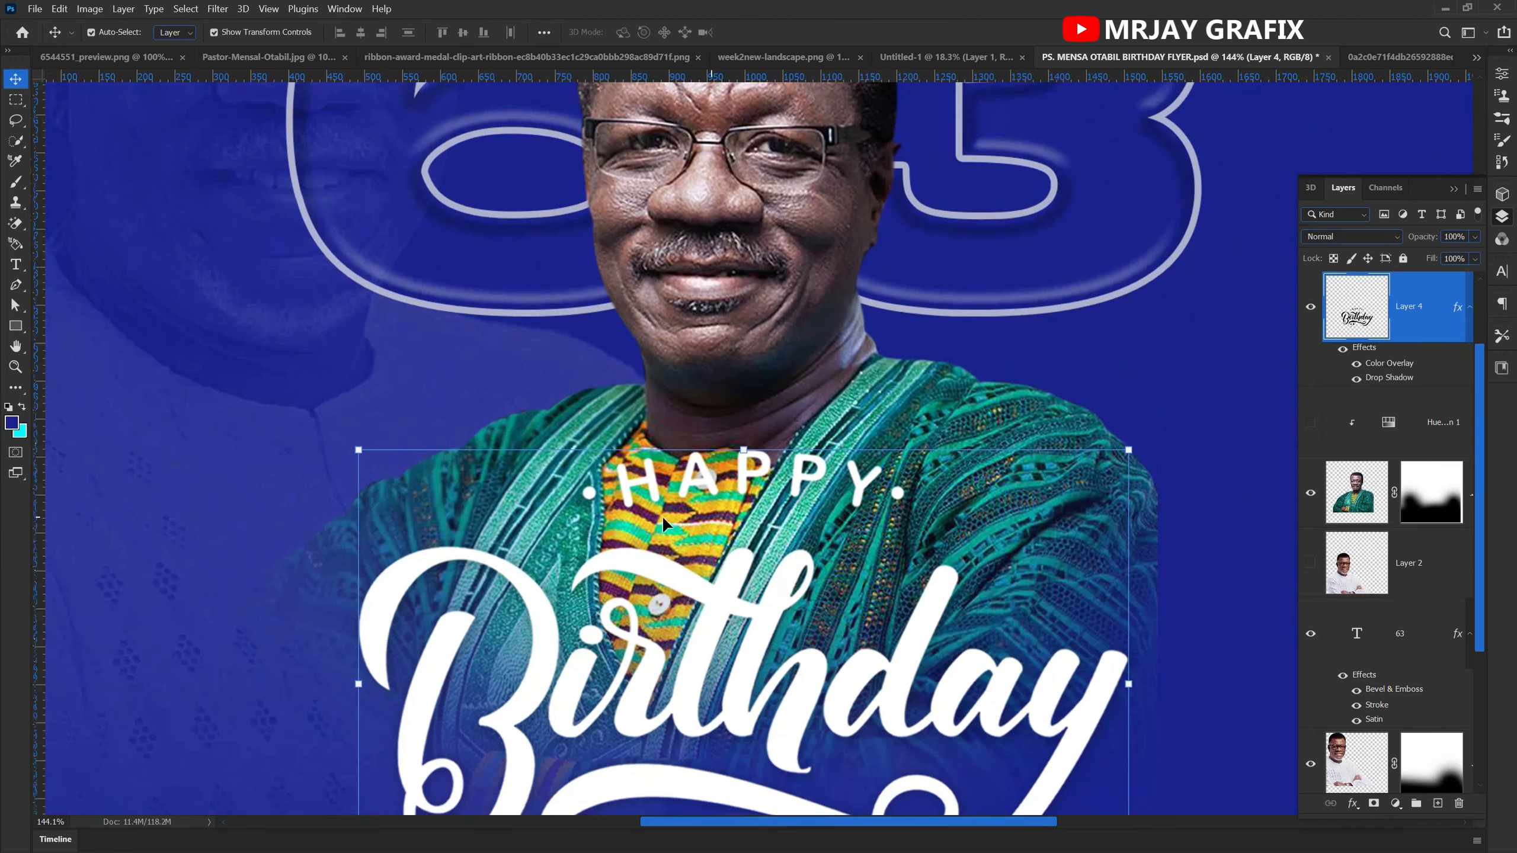
left_click(15, 141)
left_click(15, 120)
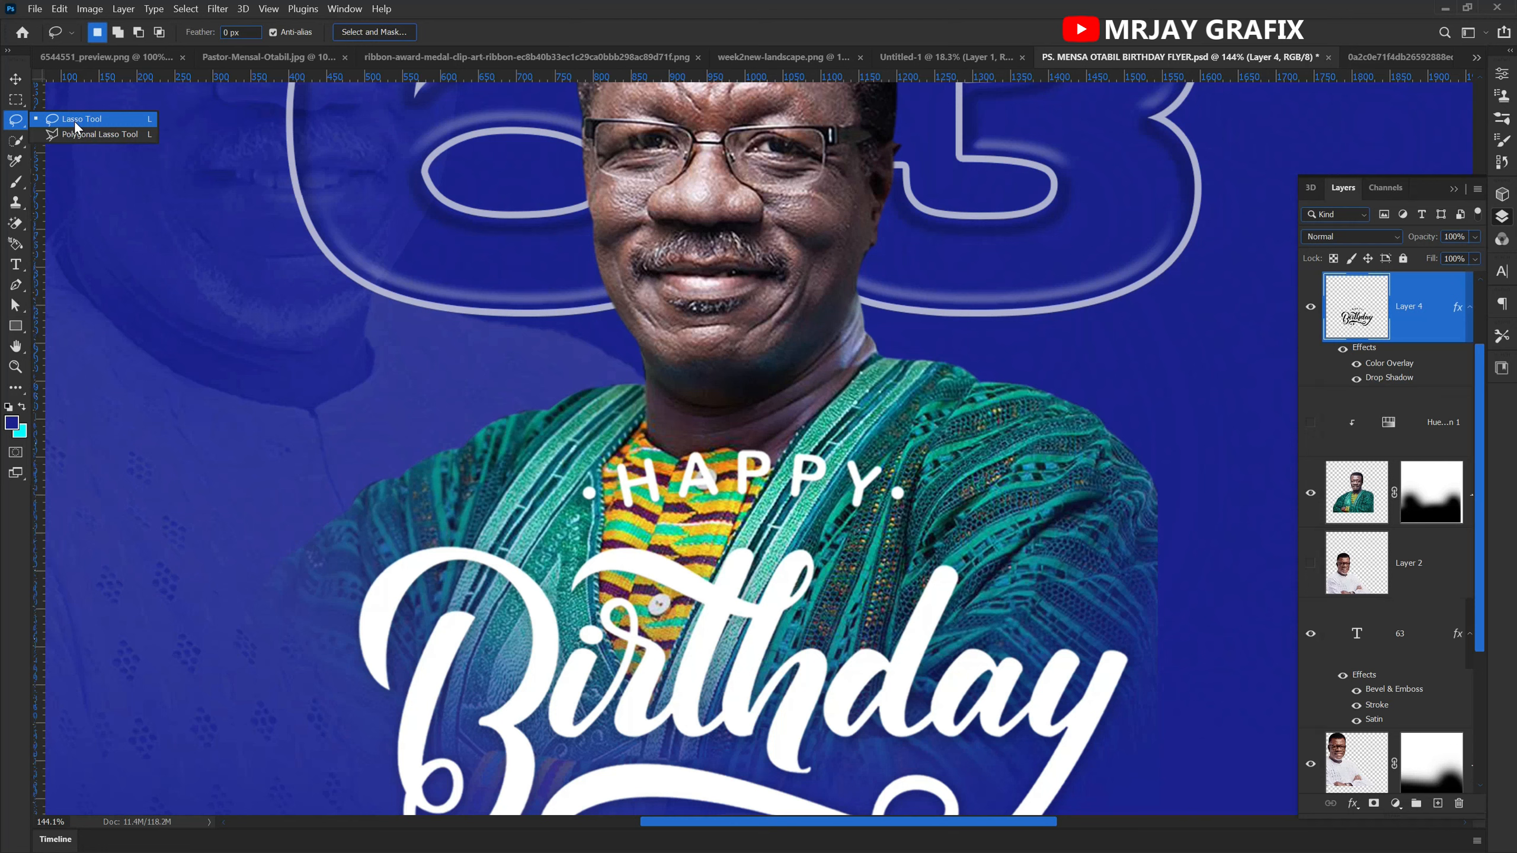
left_click(73, 121)
mouse_move(556, 507)
left_mouse_down()
mouse_move(596, 540)
mouse_move(591, 526)
left_mouse_up()
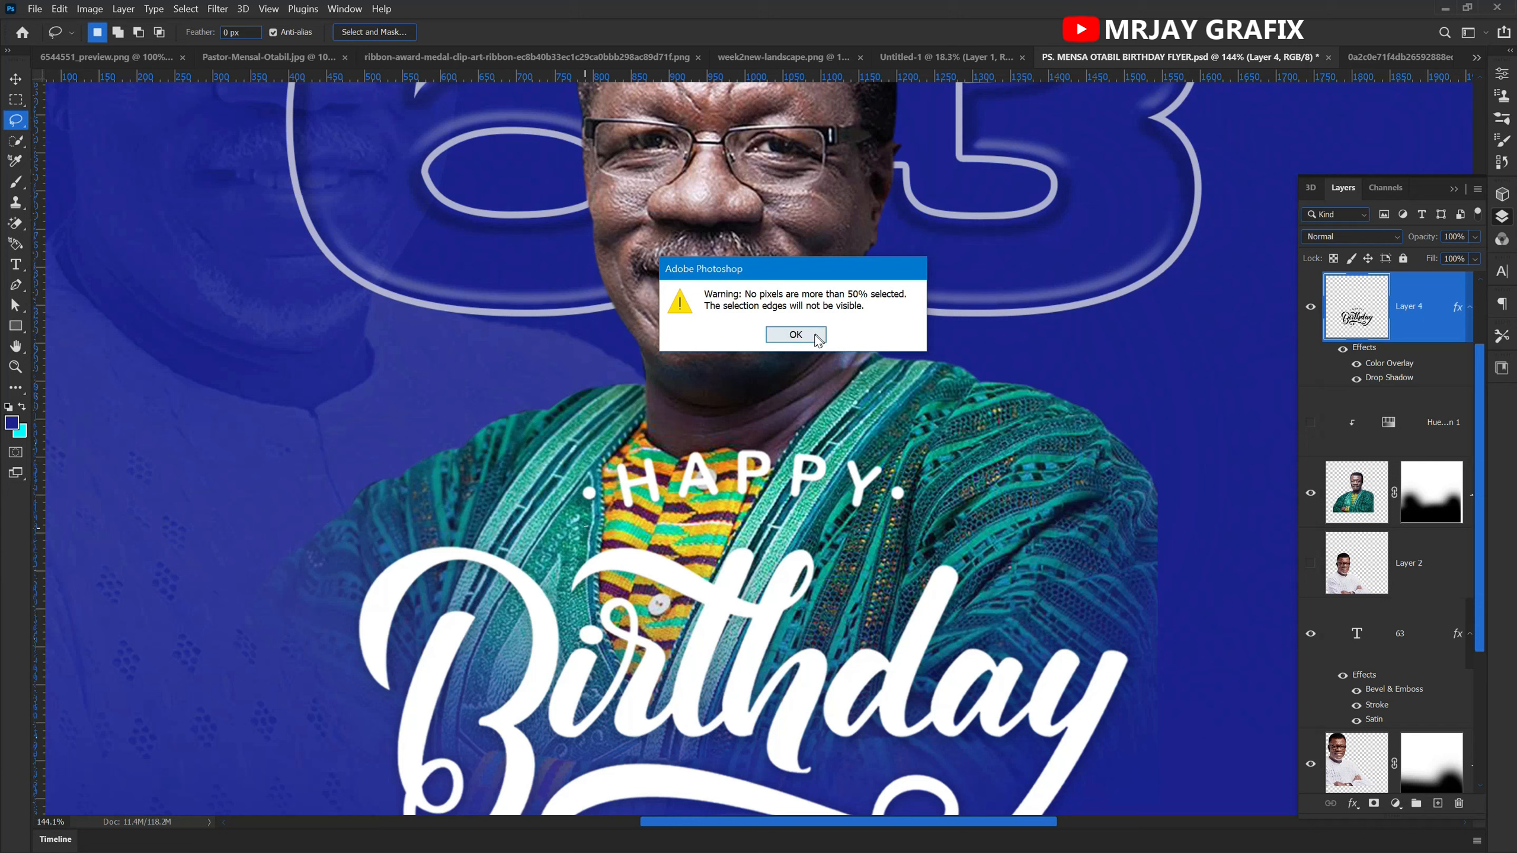
left_click(800, 335)
mouse_move(580, 513)
left_mouse_down()
mouse_move(837, 510)
mouse_move(914, 527)
mouse_move(941, 505)
mouse_move(931, 464)
mouse_move(847, 445)
mouse_move(589, 429)
mouse_move(558, 505)
mouse_move(597, 525)
left_mouse_up()
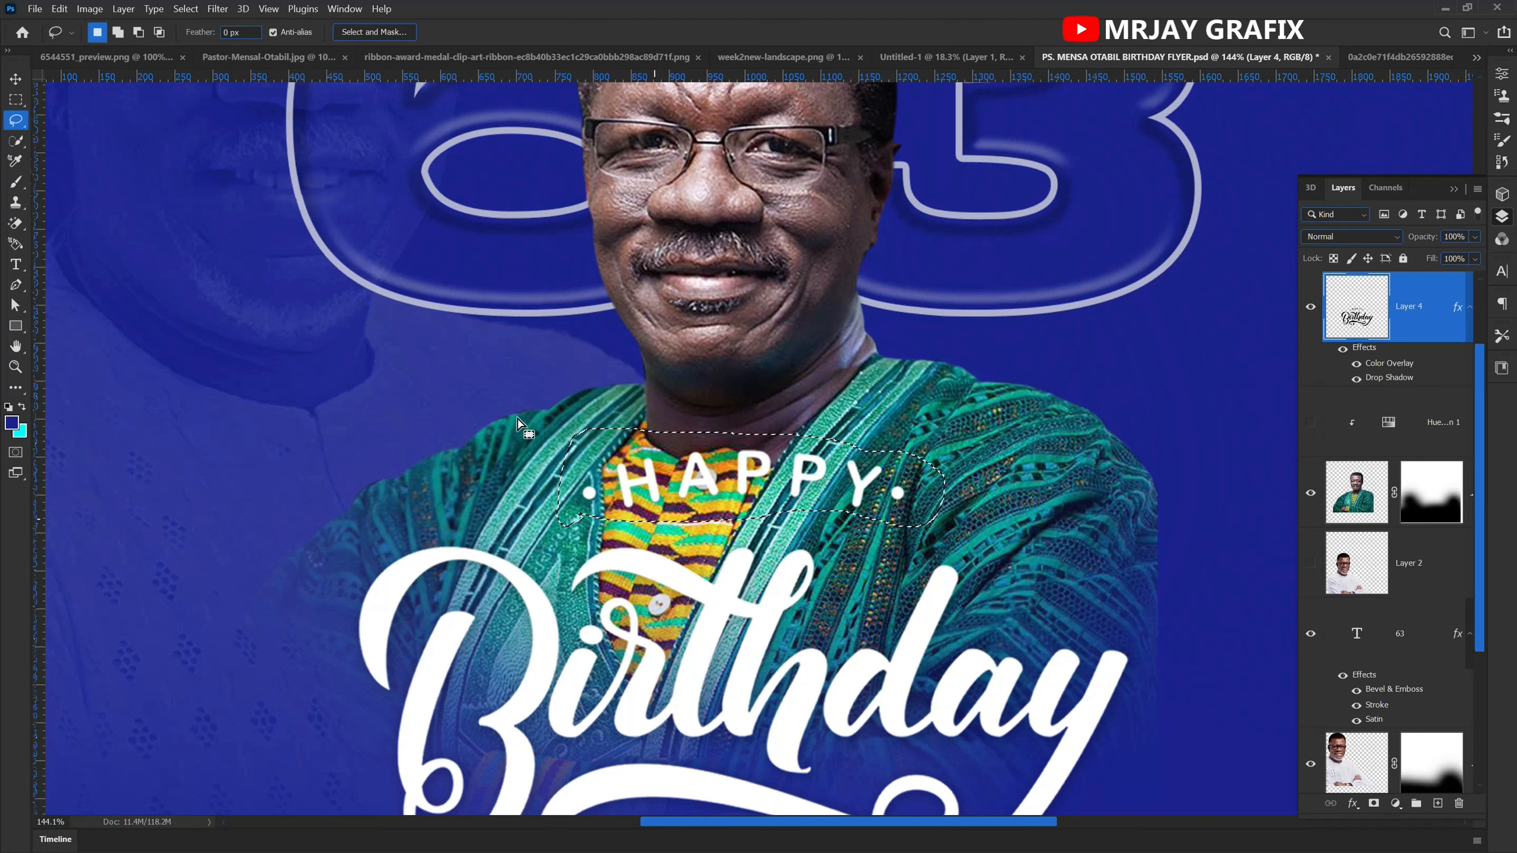
- Move the selected word "HAPPY" down and slightly left, closer to "Birthday", and clear the selection
left_click(15, 80)
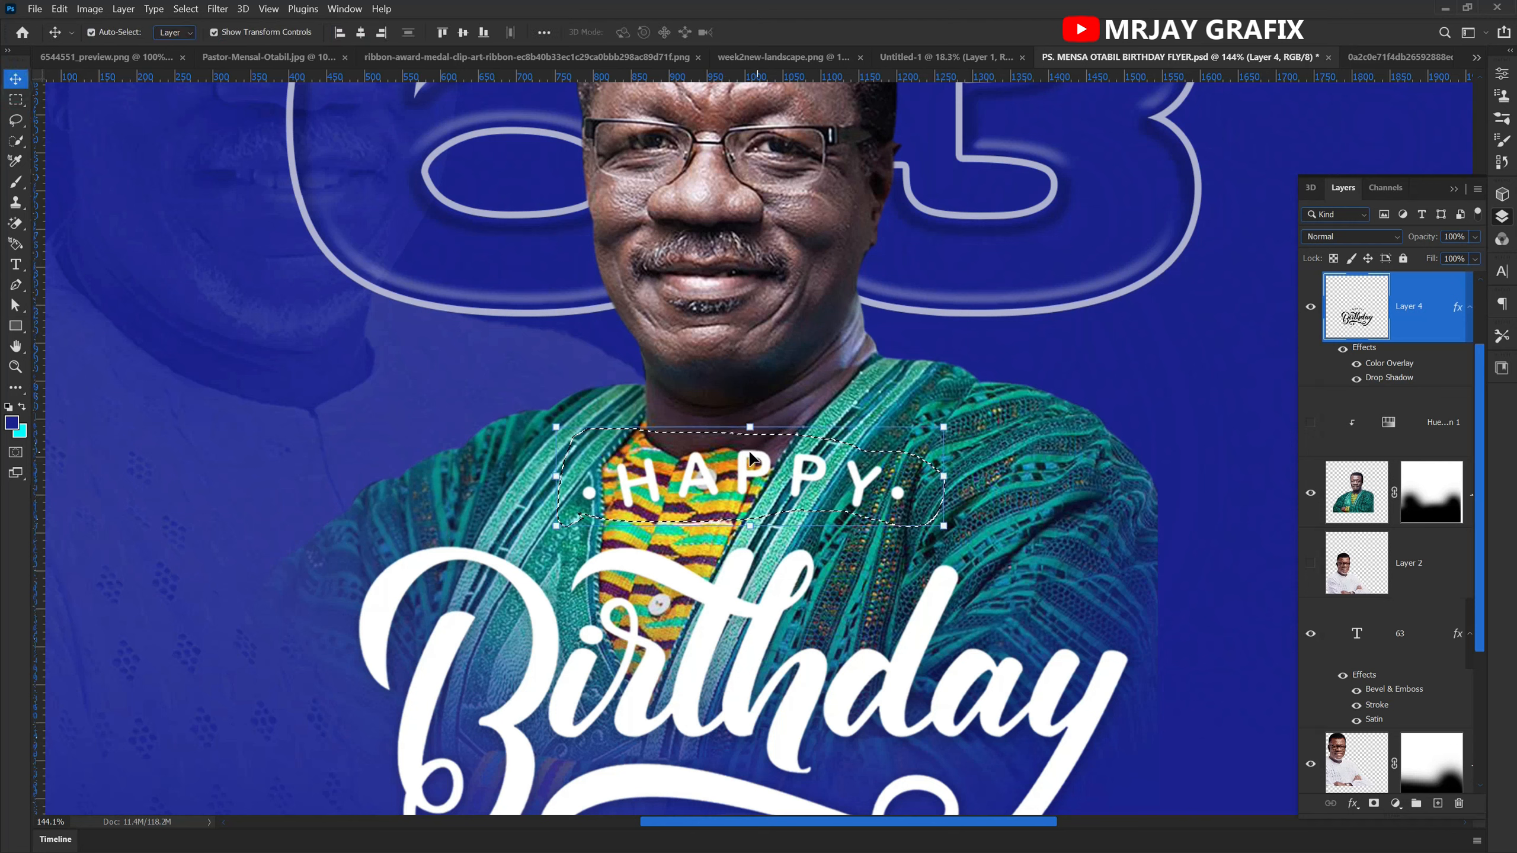
left_click_drag(731, 476, 746, 501)
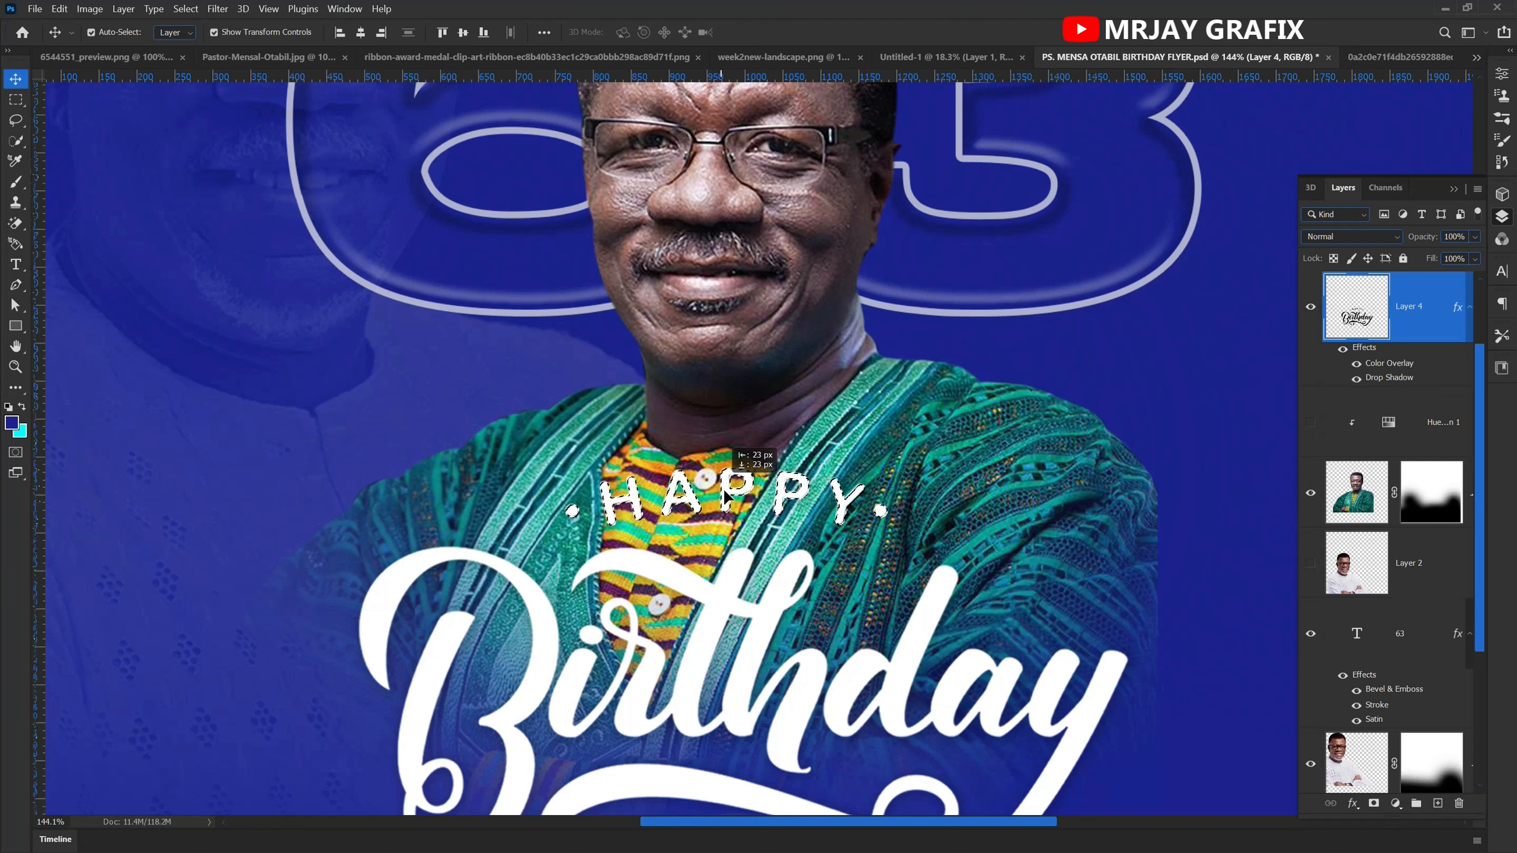
mouse_move(728, 499)
left_mouse_down()
mouse_move(1098, 507)
mouse_move(1082, 577)
mouse_move(736, 505)
left_mouse_up()
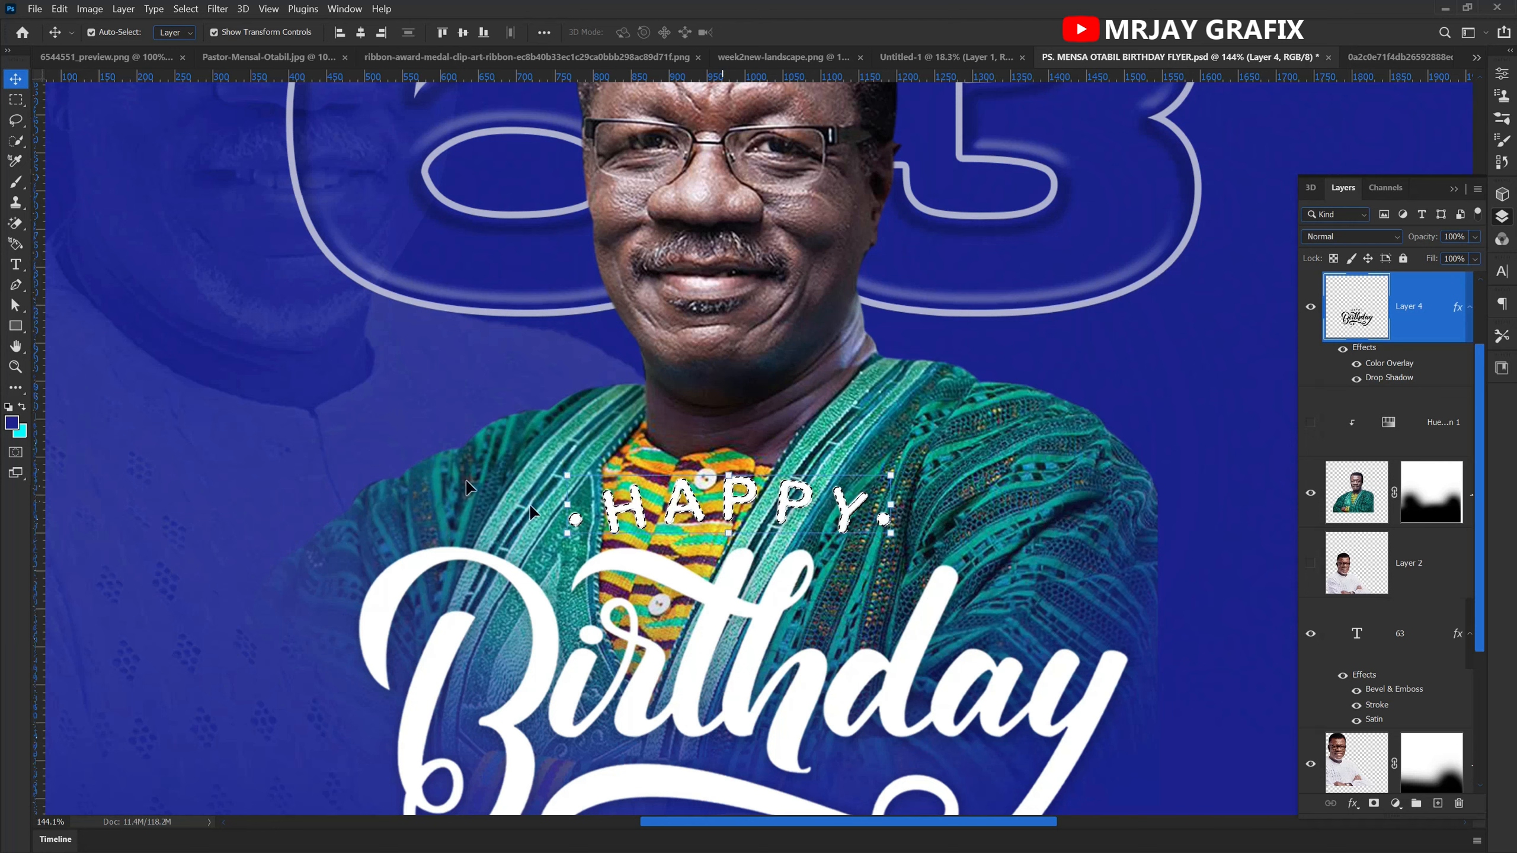
key("ctrl")
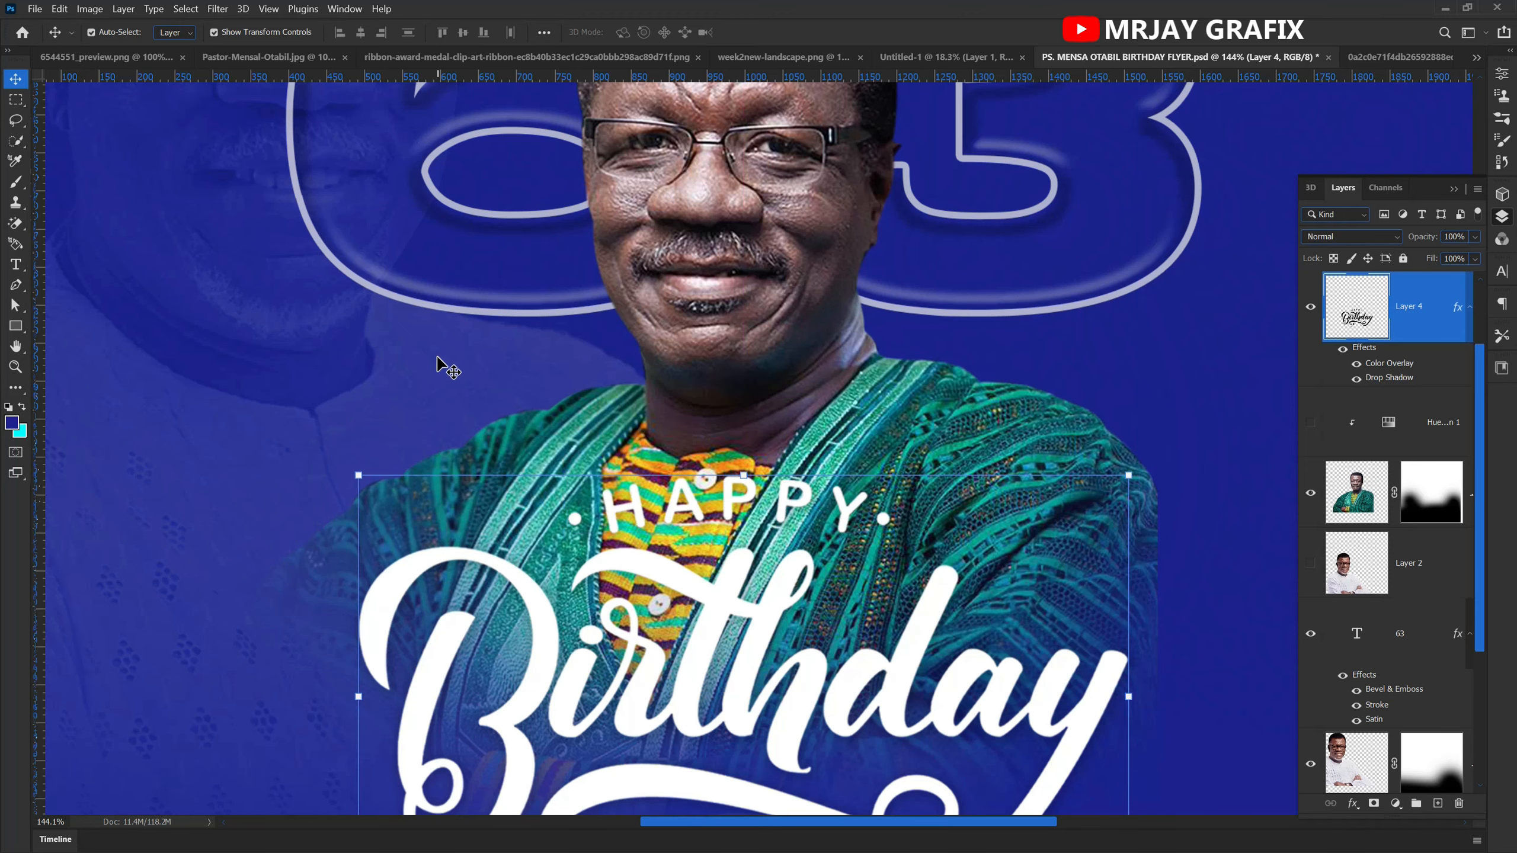
left_click(438, 359)
- Shrink the "HAPPY Birthday" lettering slightly and lower it toward the faded base of the portrait in green
scroll(520, 339, "down", 4)
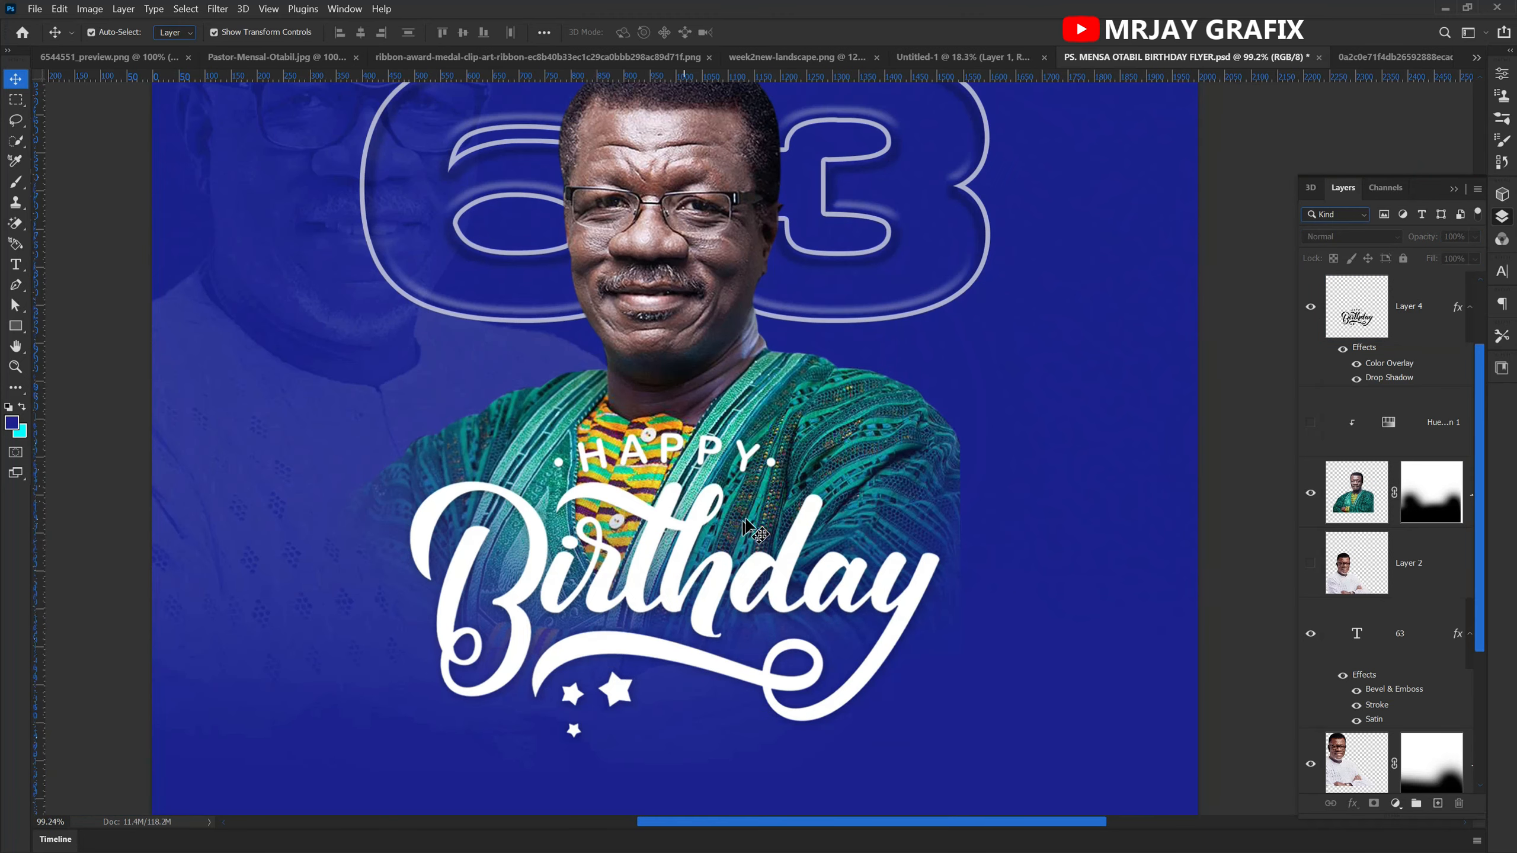
scroll(750, 531, "down", 1)
left_click(675, 577)
mouse_move(680, 716)
left_mouse_down()
mouse_move(684, 668)
mouse_move(684, 688)
left_mouse_up()
key("Return")
left_click_drag(660, 551, 649, 627)
scroll(914, 501, "down", 3)
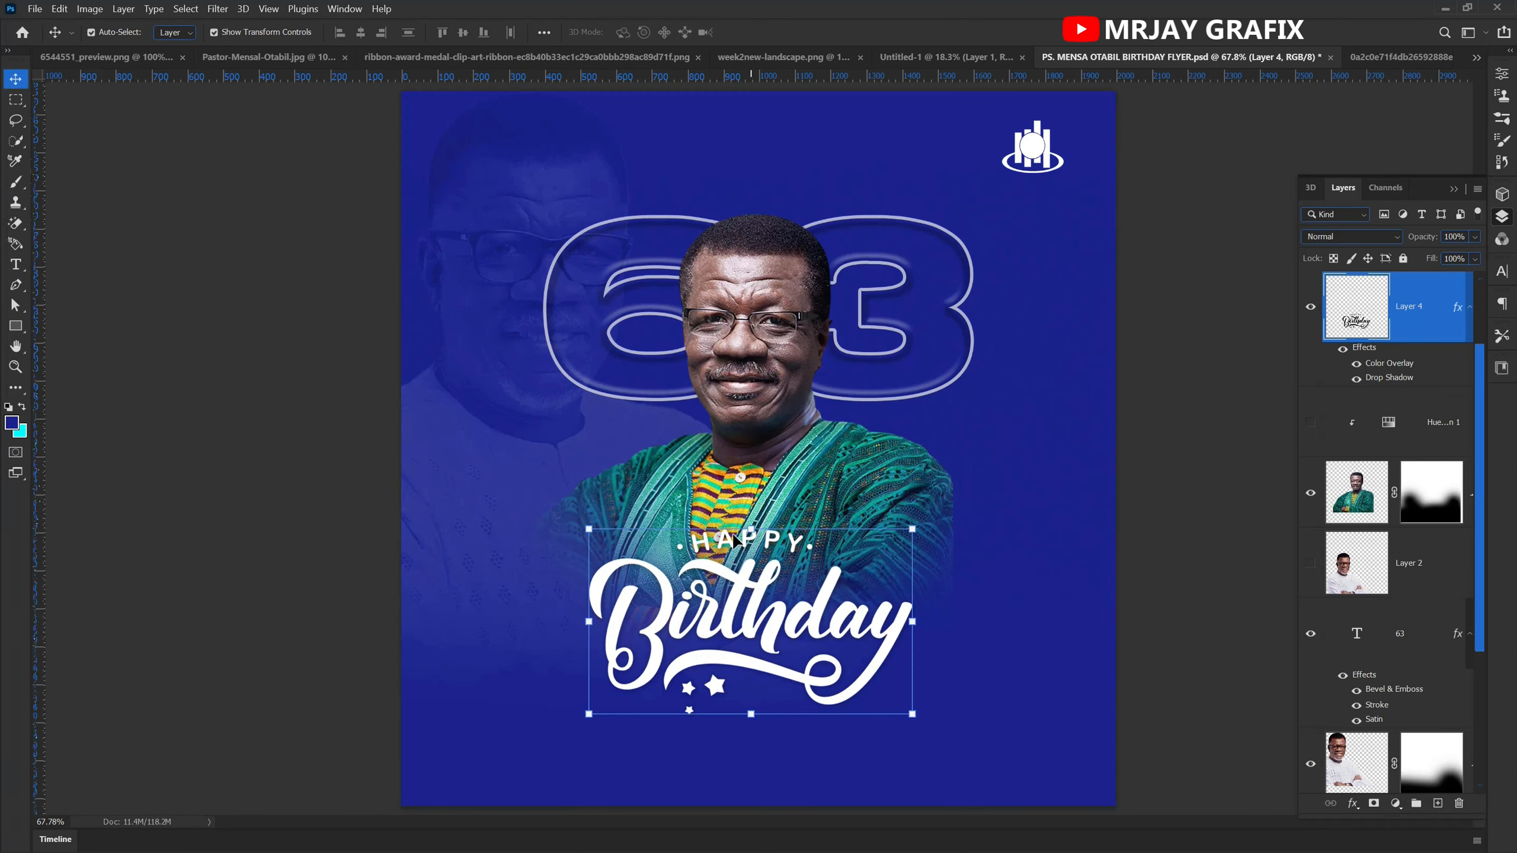
left_click(310, 479)
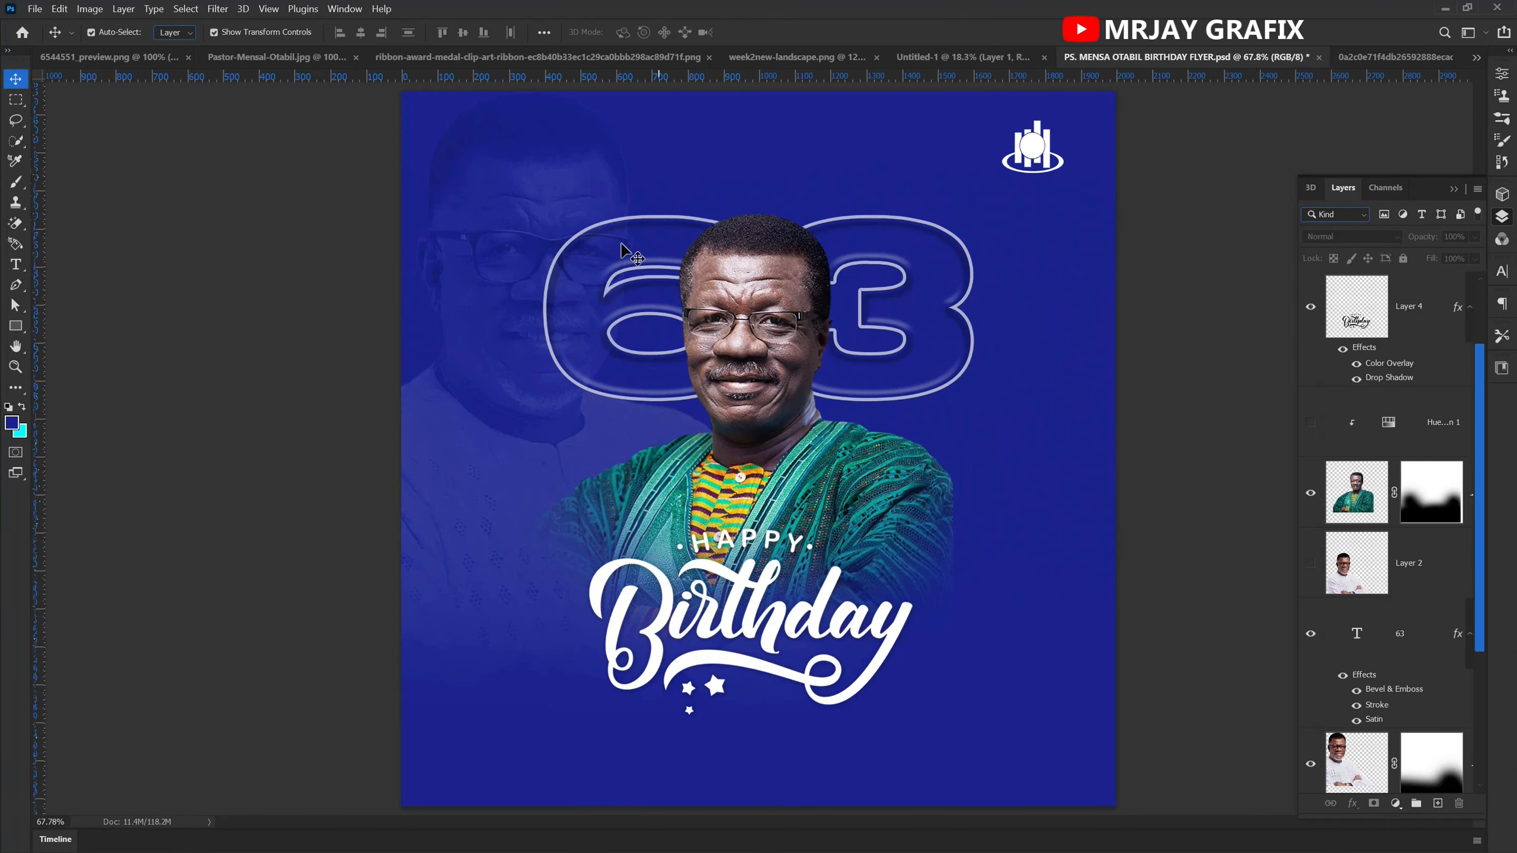
- Bring the gold laurel medal from the Untitled-1 document into the flyer and scale it to about 33%
left_click(945, 55)
left_click_drag(714, 484, 716, 367)
left_click_drag(521, 334, 507, 329)
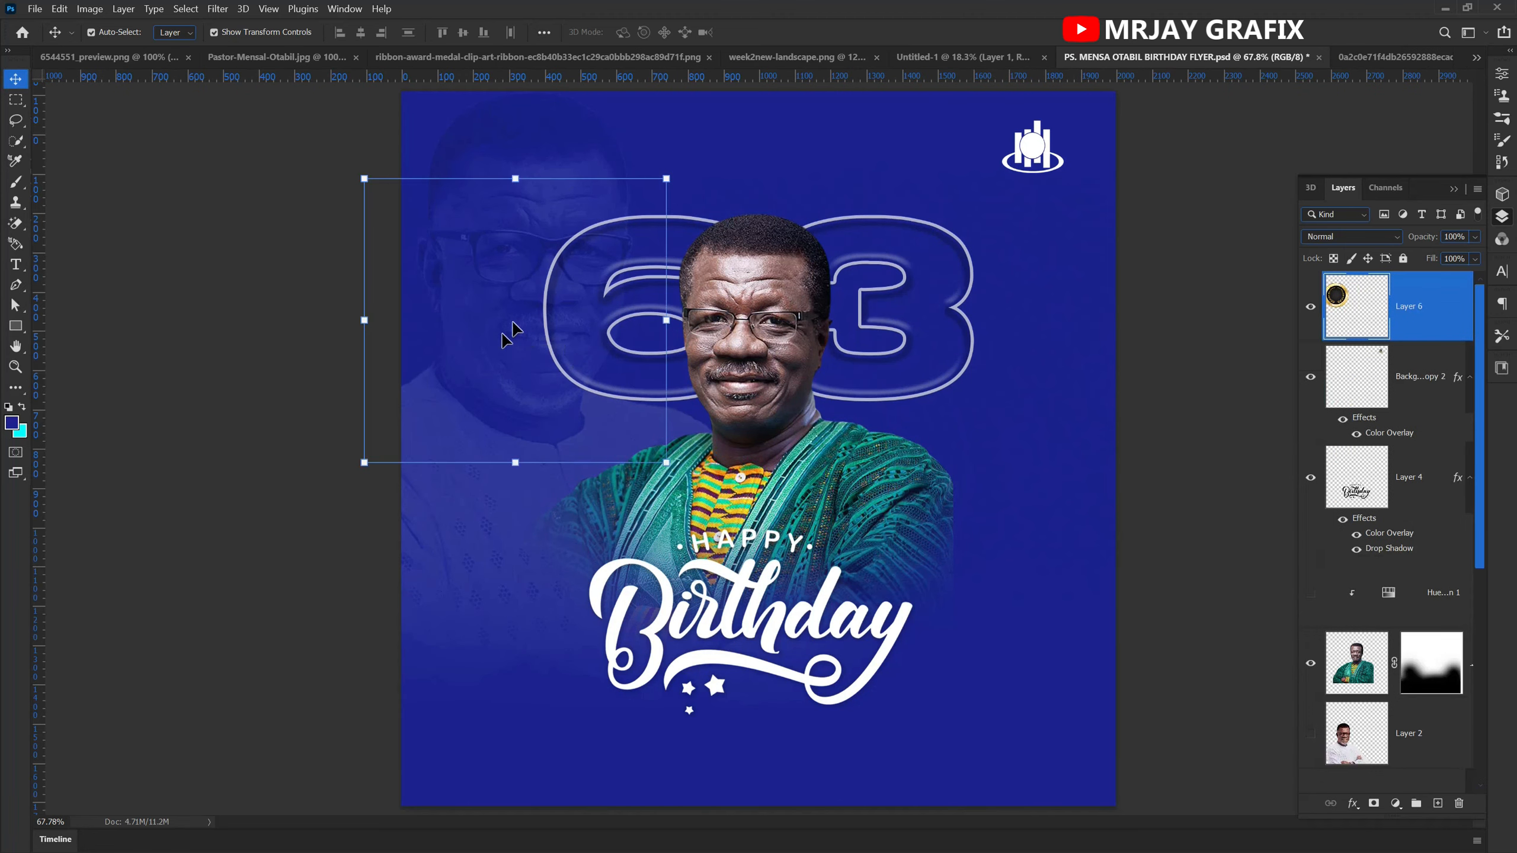
left_click(517, 460)
left_click_drag(519, 455, 516, 272)
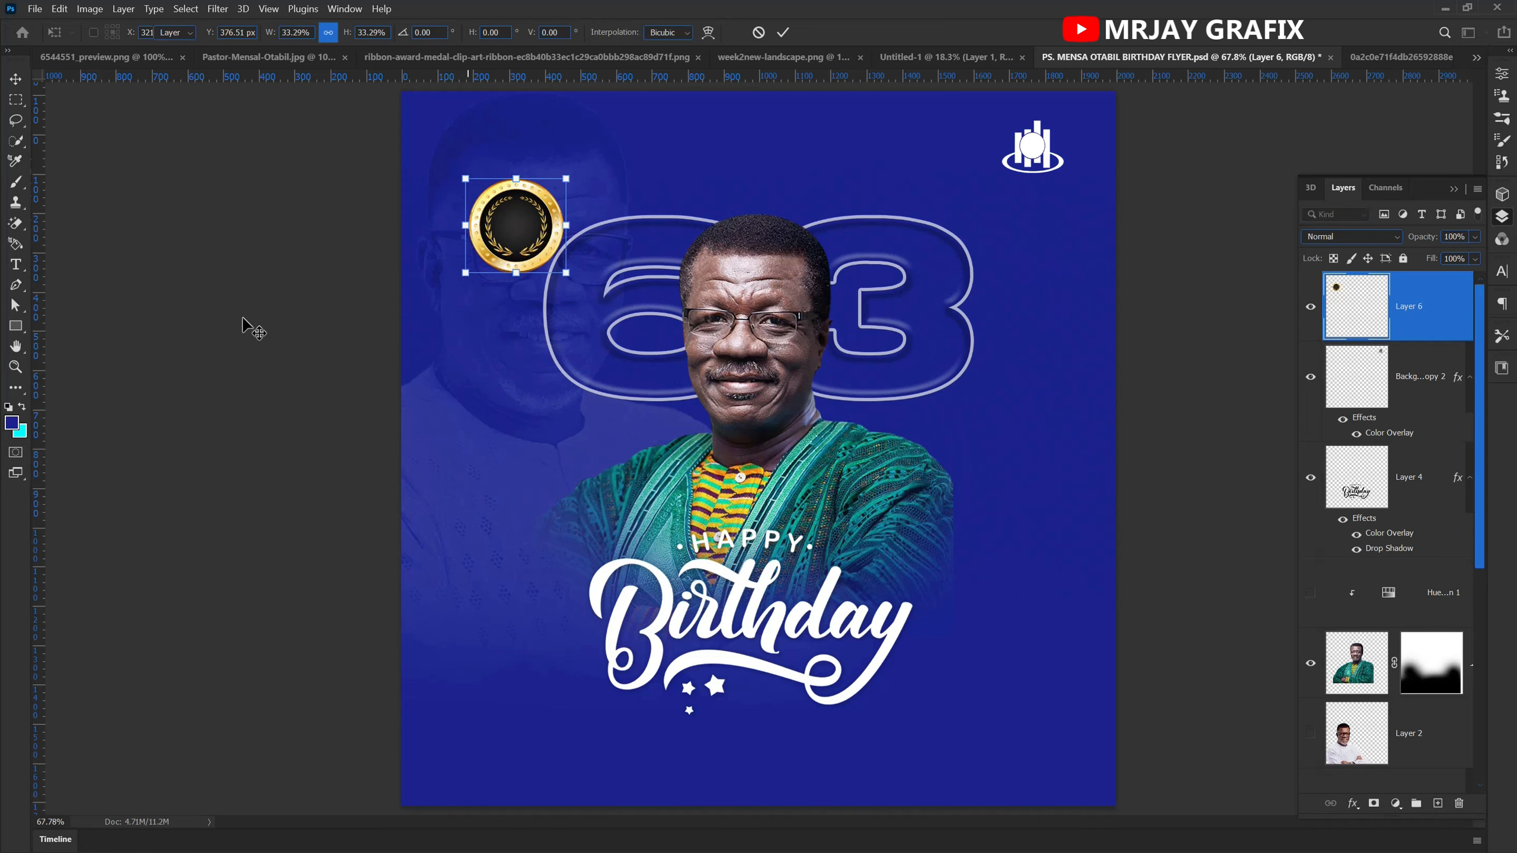
left_click(164, 318)
left_click(165, 317)
- Move the gold medal beside the shoulder above the end of "Birthday" and enlarge it to about 129%
scroll(592, 359, "up", 2)
scroll(582, 424, "down", 2)
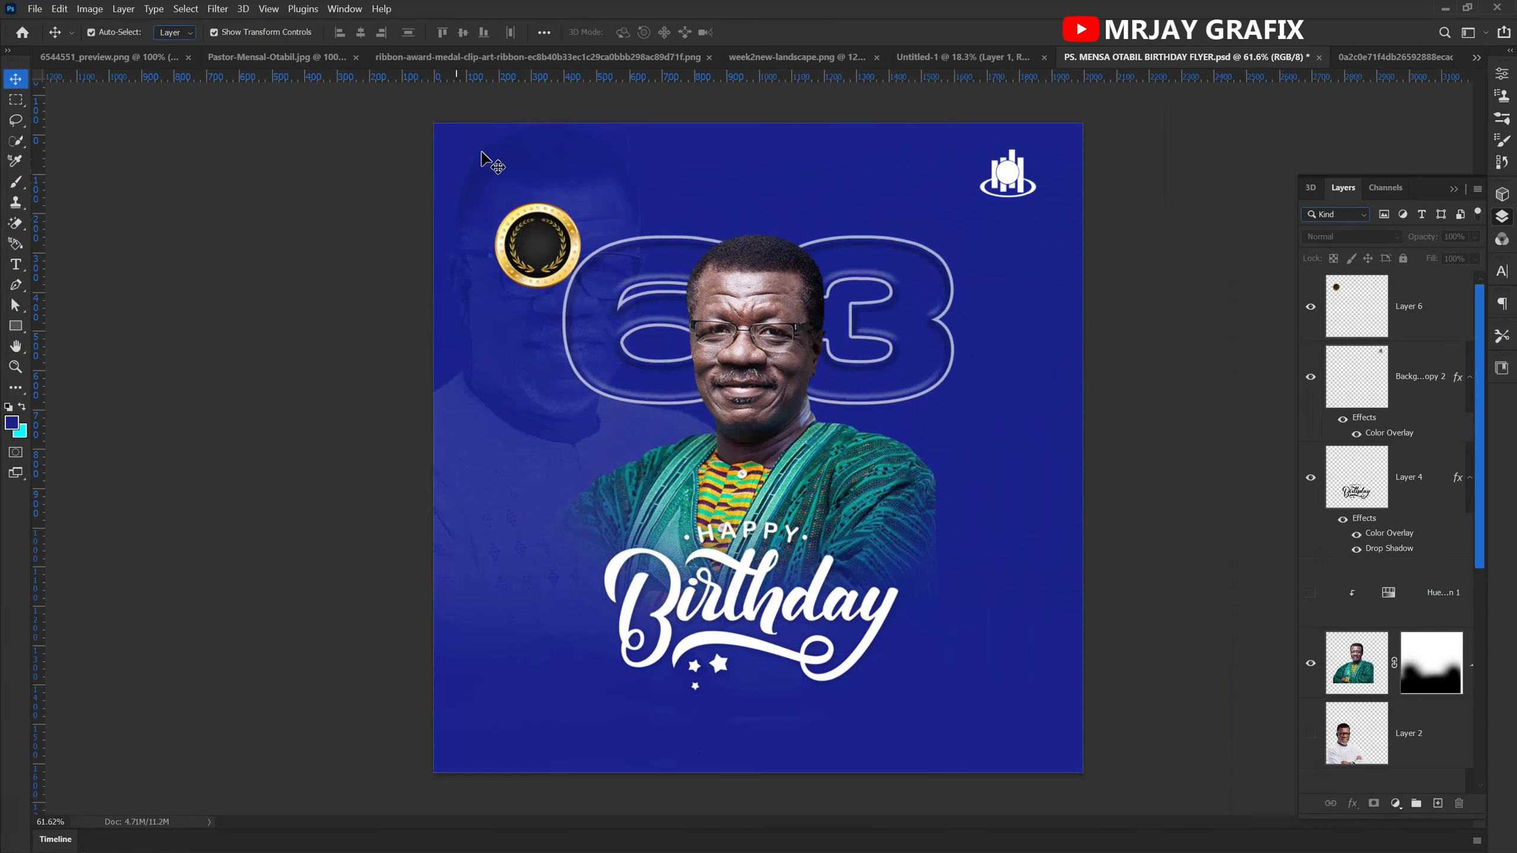
scroll(684, 214, "up", 8)
scroll(539, 304, "down", 2)
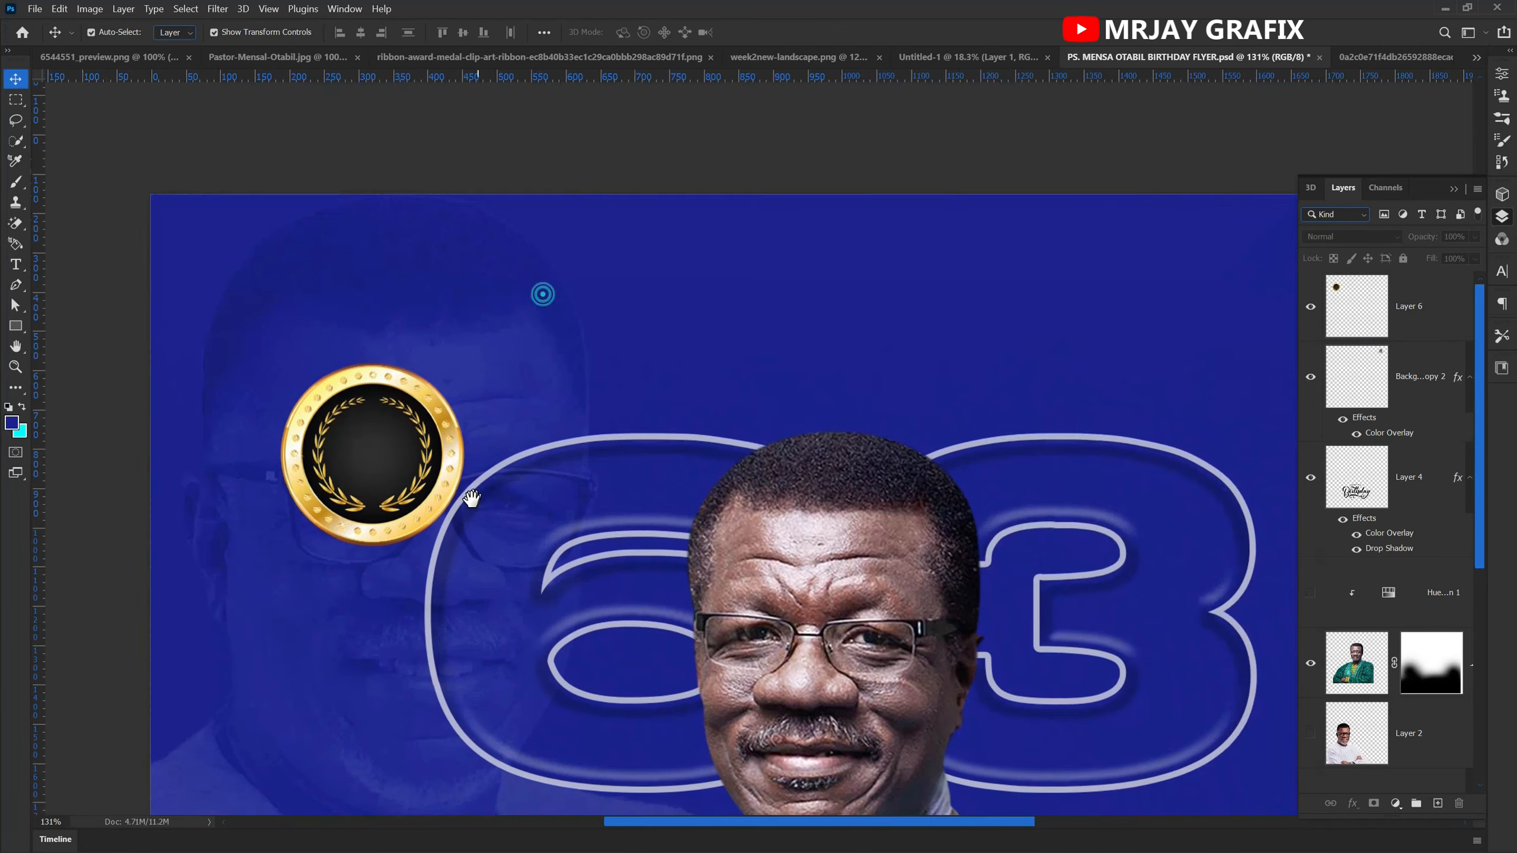
scroll(299, 370, "down", 1)
scroll(480, 284, "down", 3)
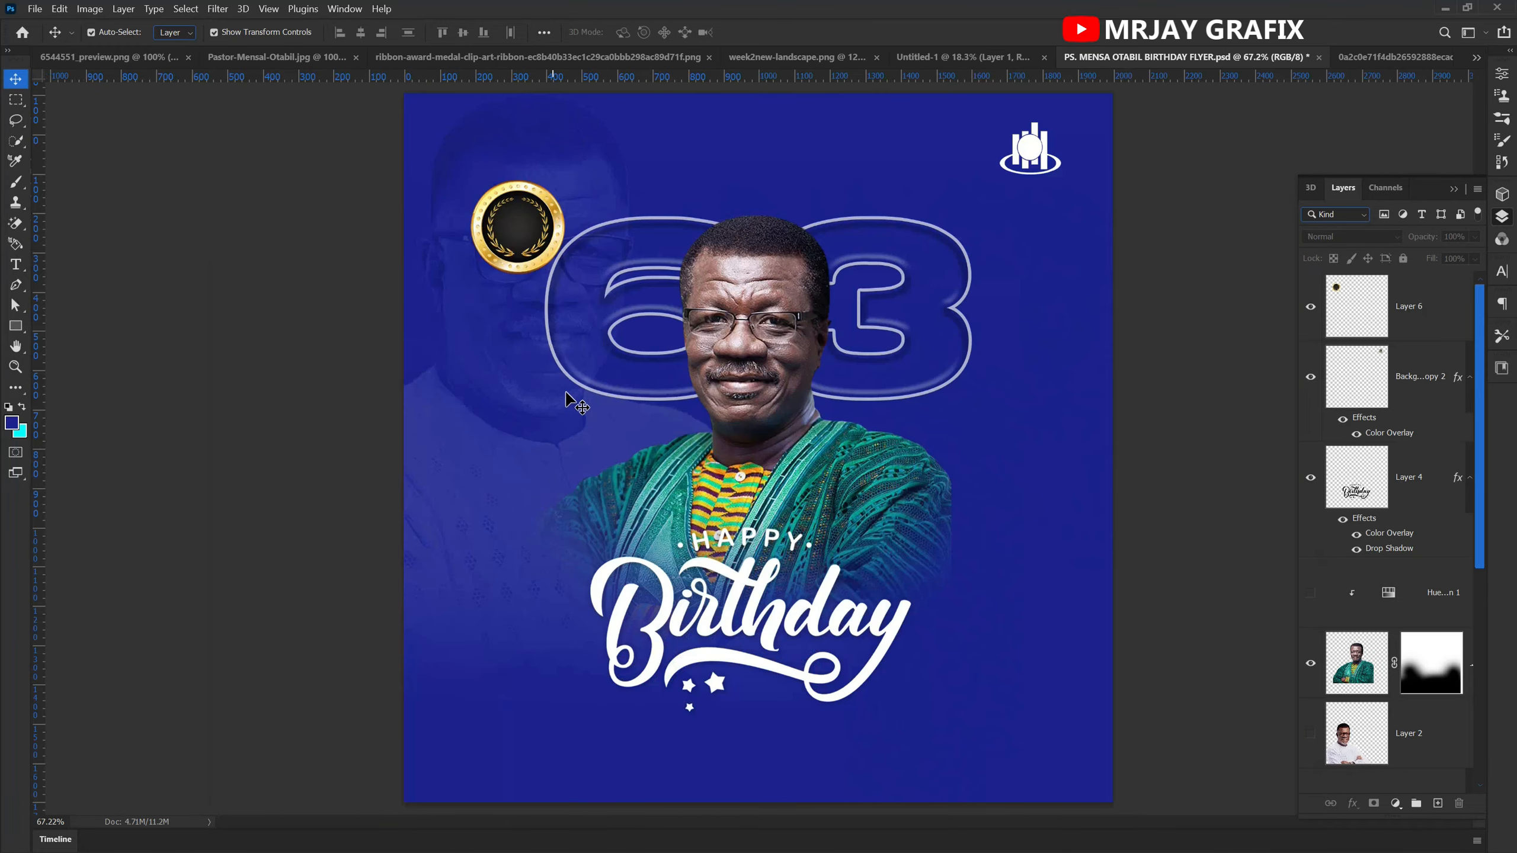
scroll(555, 323, "up", 1)
left_click_drag(513, 209, 980, 487)
left_click_drag(980, 541, 980, 569)
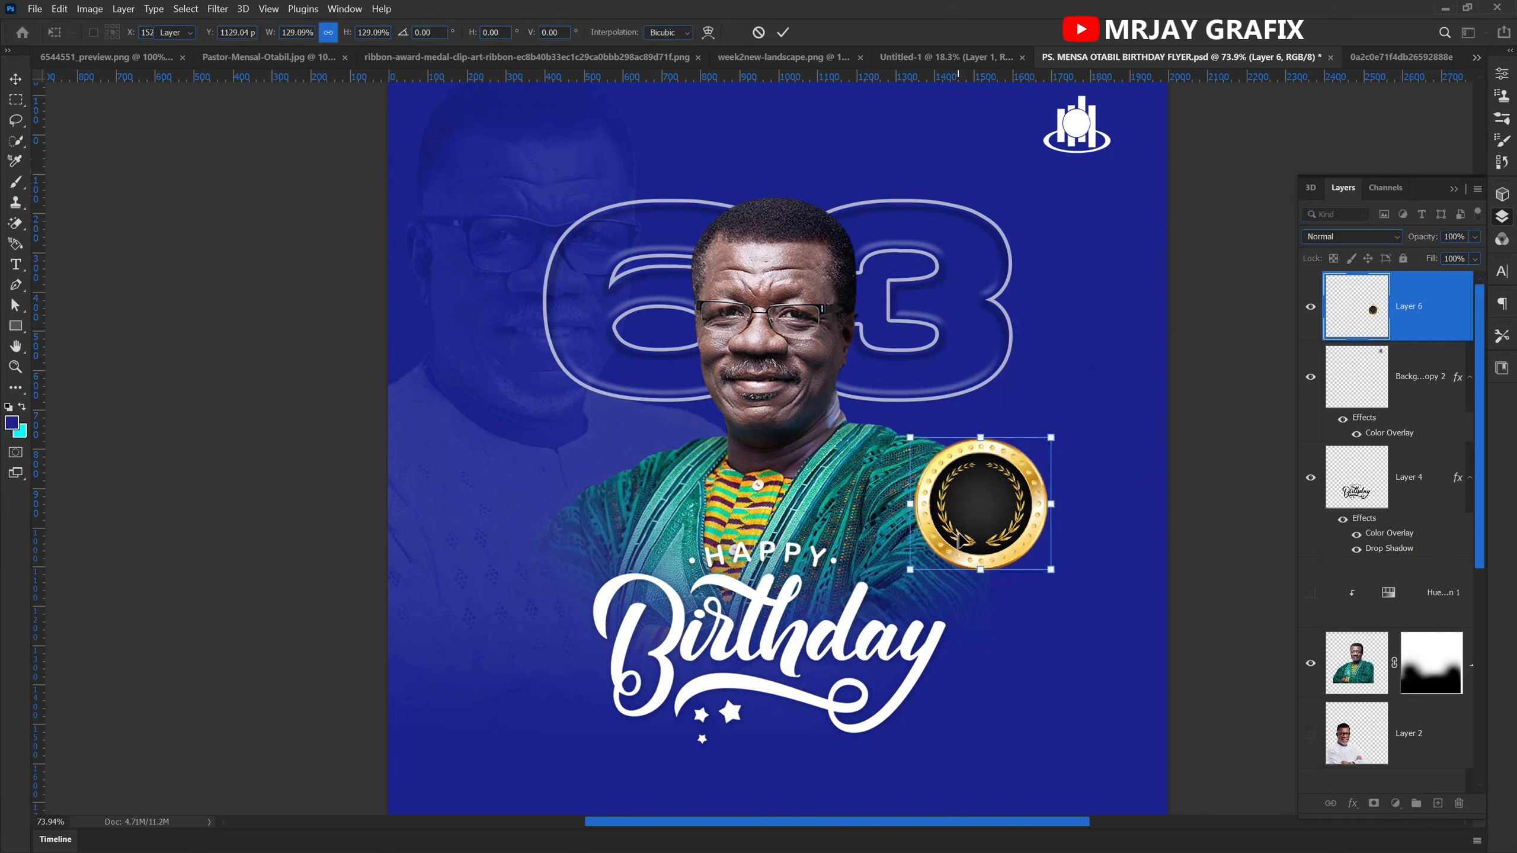
key("Return")
scroll(955, 487, "up", 3)
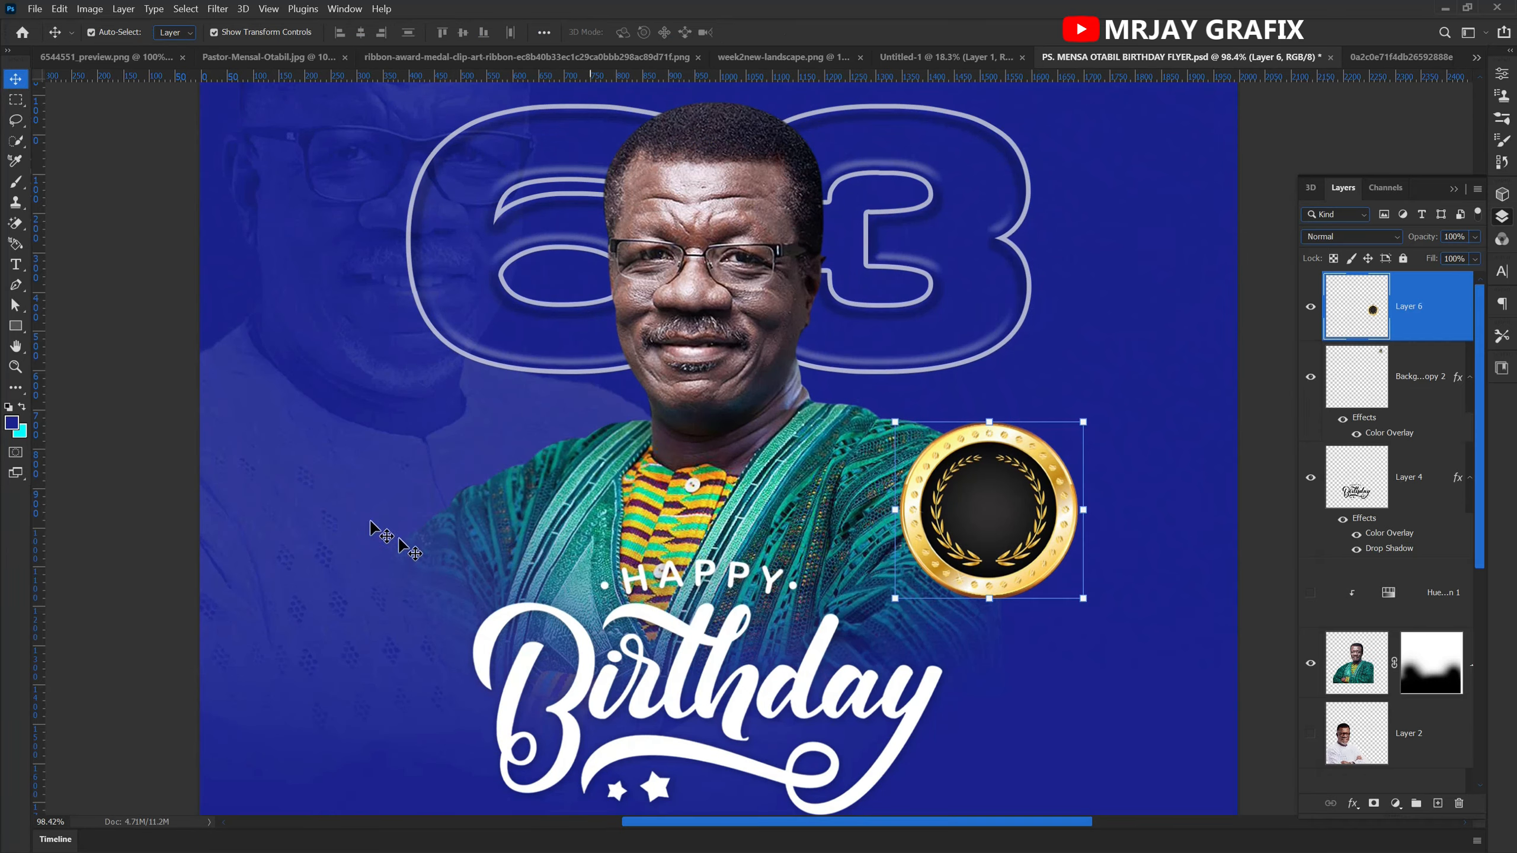
left_click(206, 465)
- Add a white "+1" text in Hanson Bold at 89 pt over the faded background portrait
key("t")
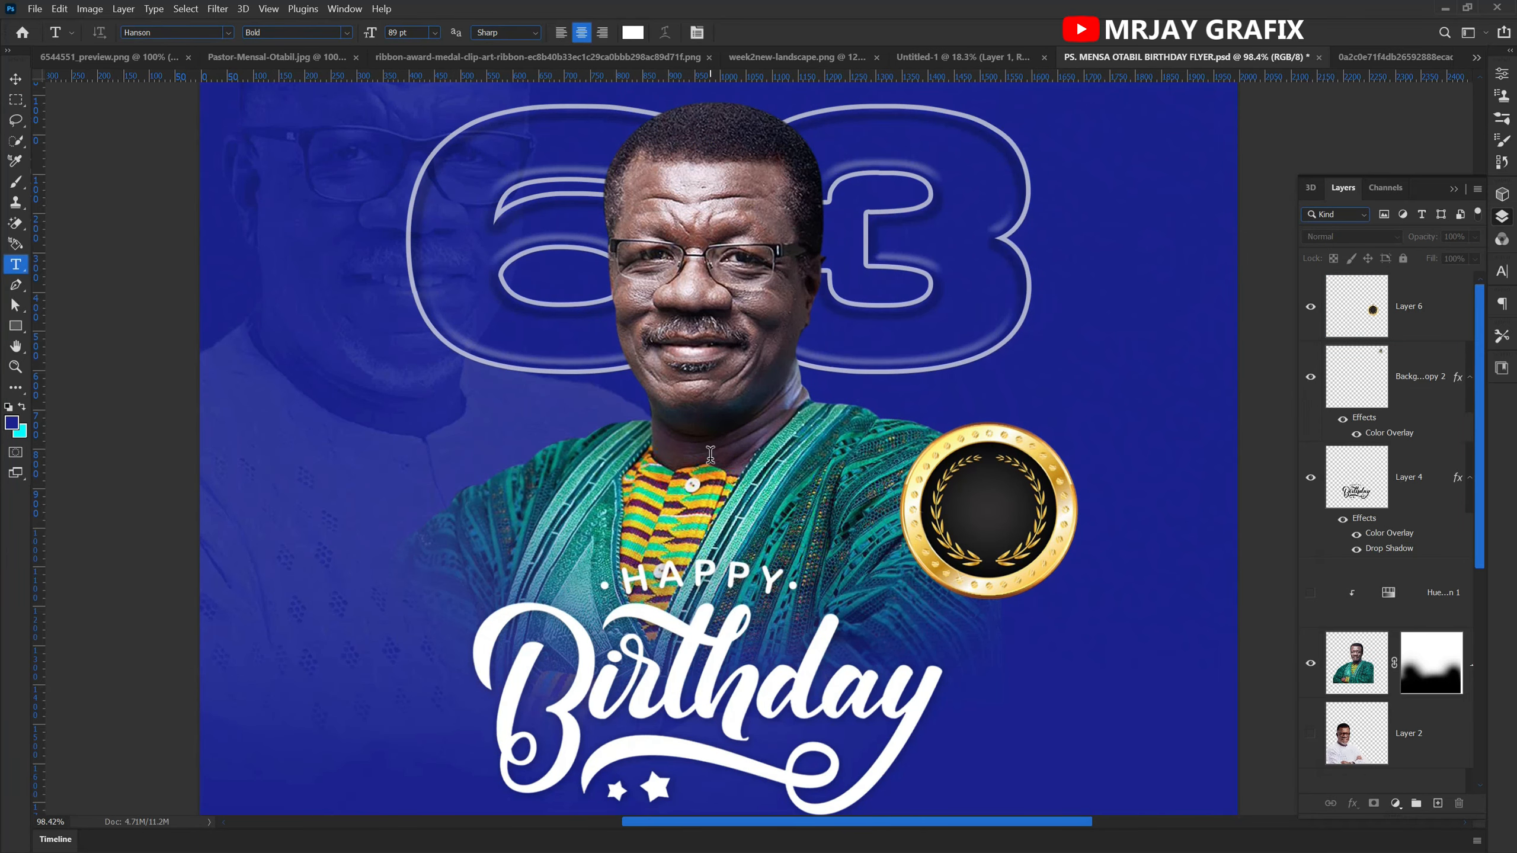
left_click(282, 375)
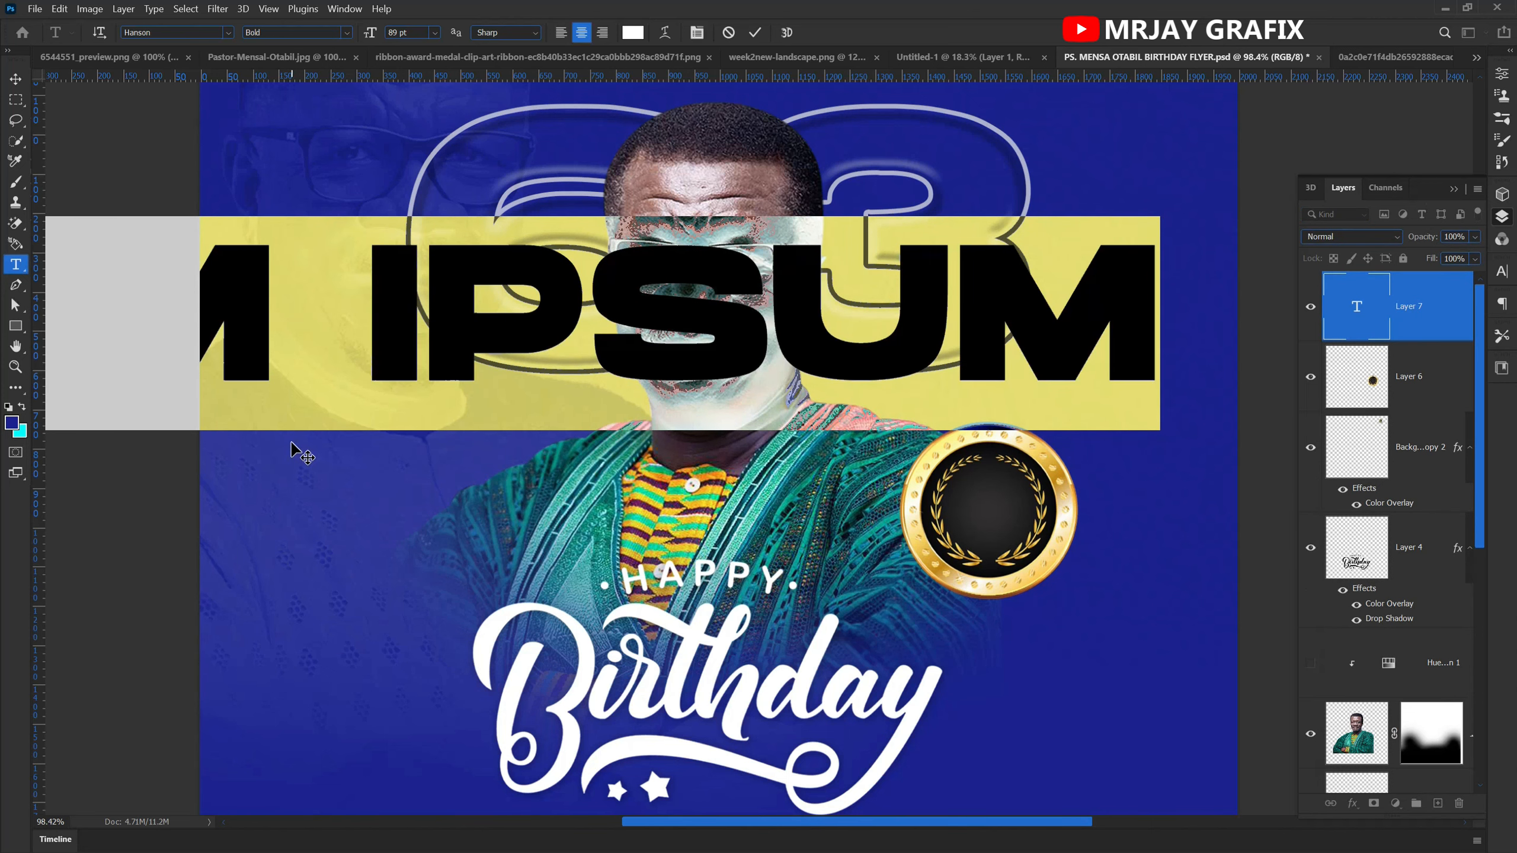
type("+")
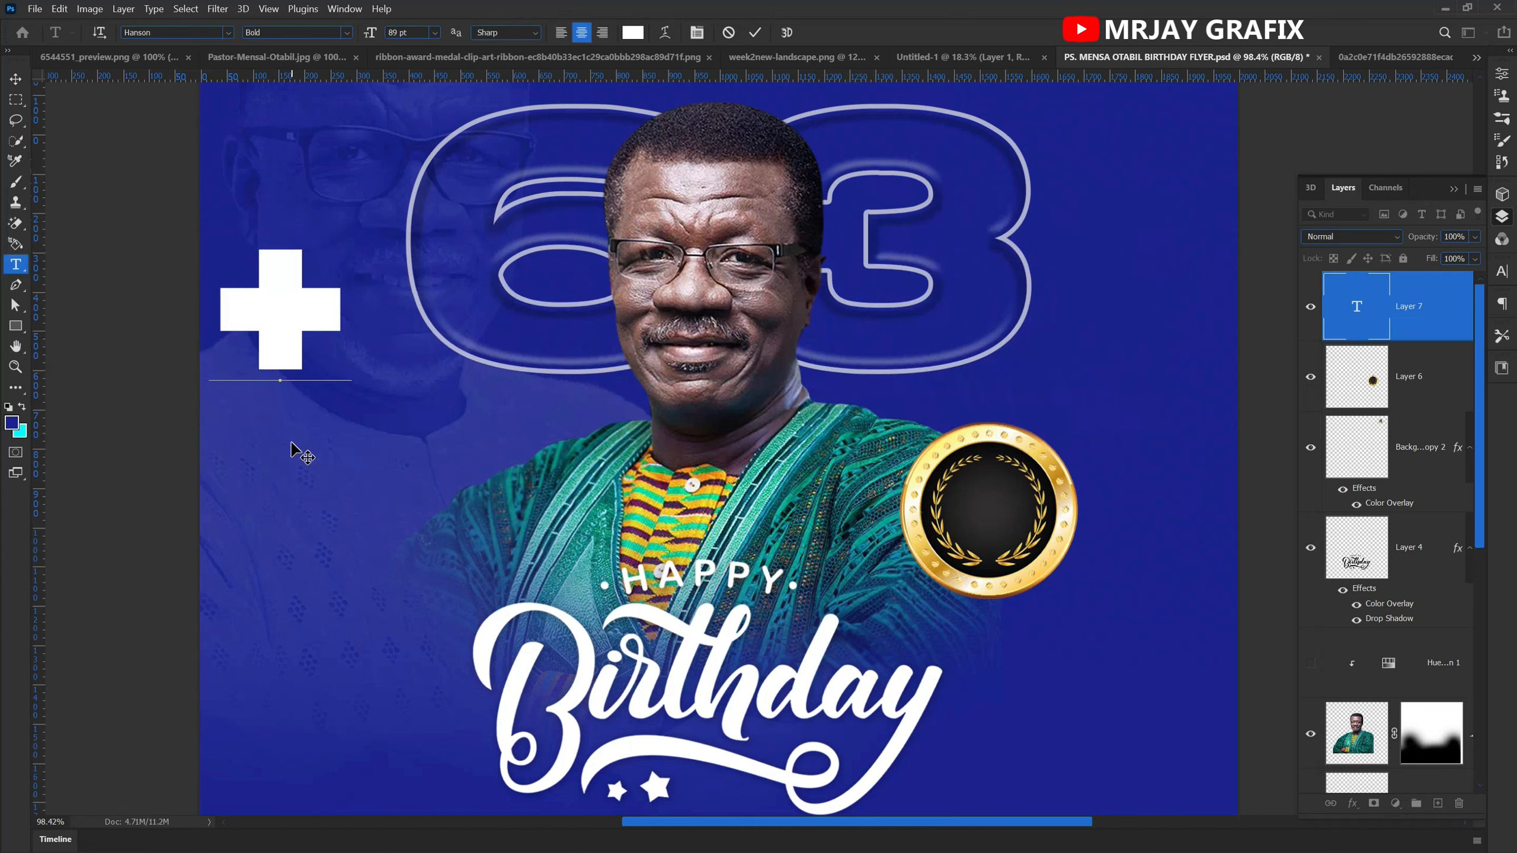
type("1")
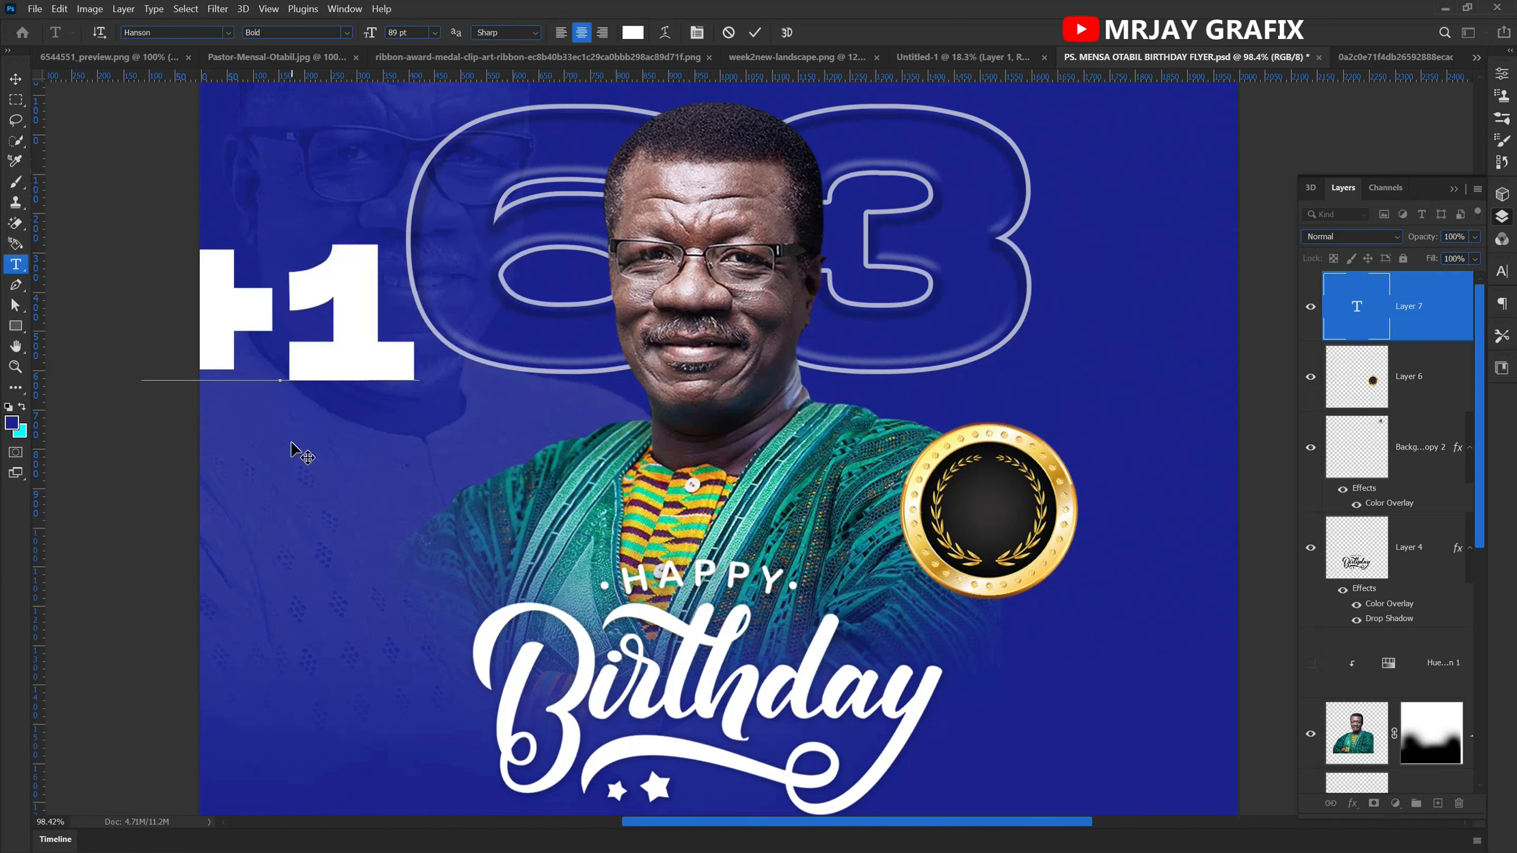
left_click(751, 36)
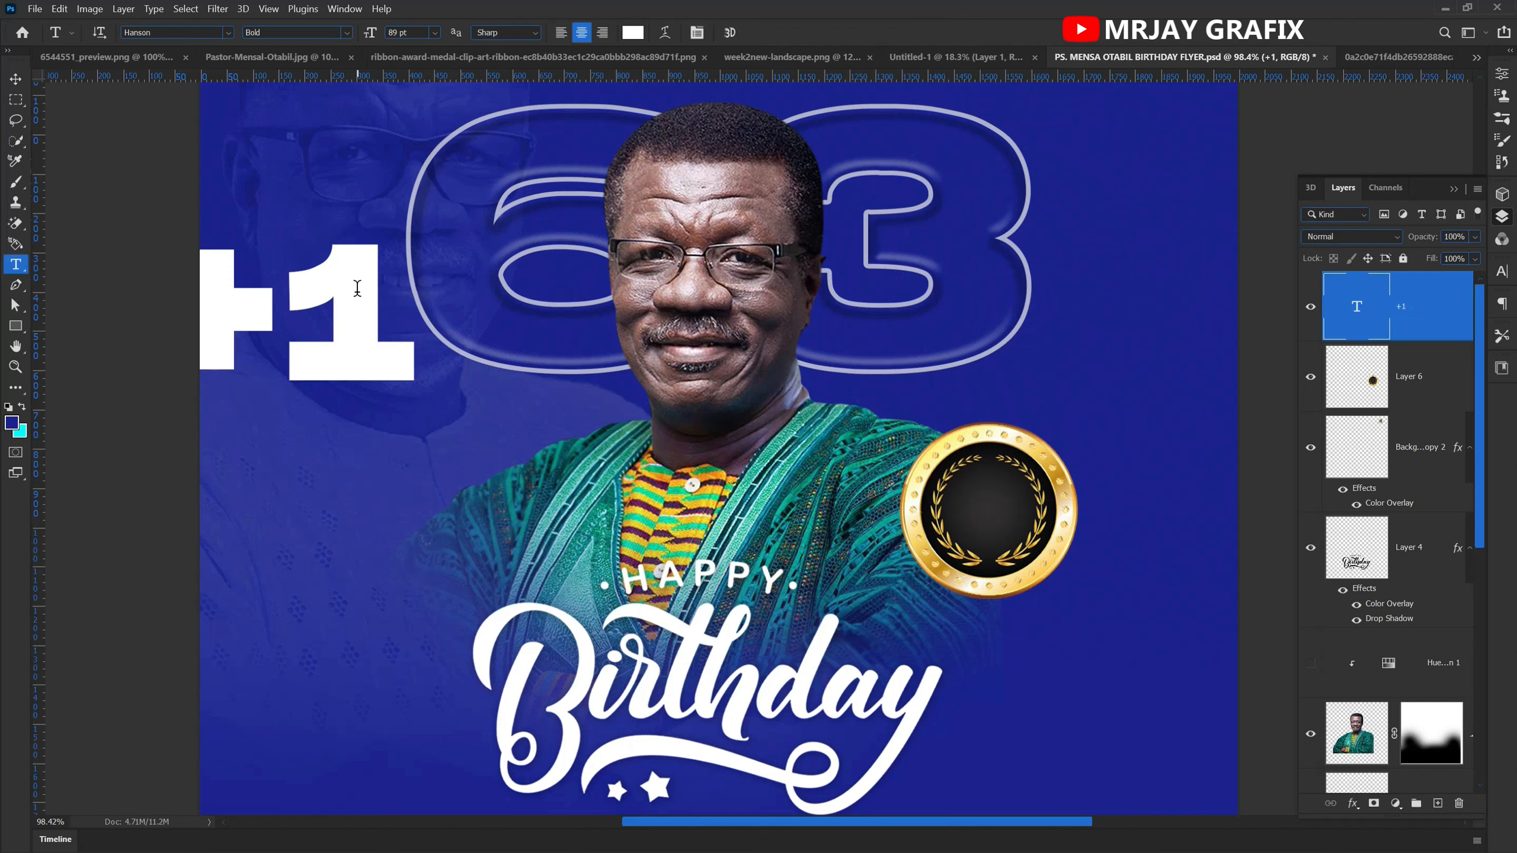
- Scale the "+1" text down to about 26 pt and place it inside the gold medal's laurel wreath
key("v")
left_click_drag(357, 299, 1027, 497)
left_click_drag(953, 578, 956, 477)
key("Return")
scroll(977, 497, "up", 5)
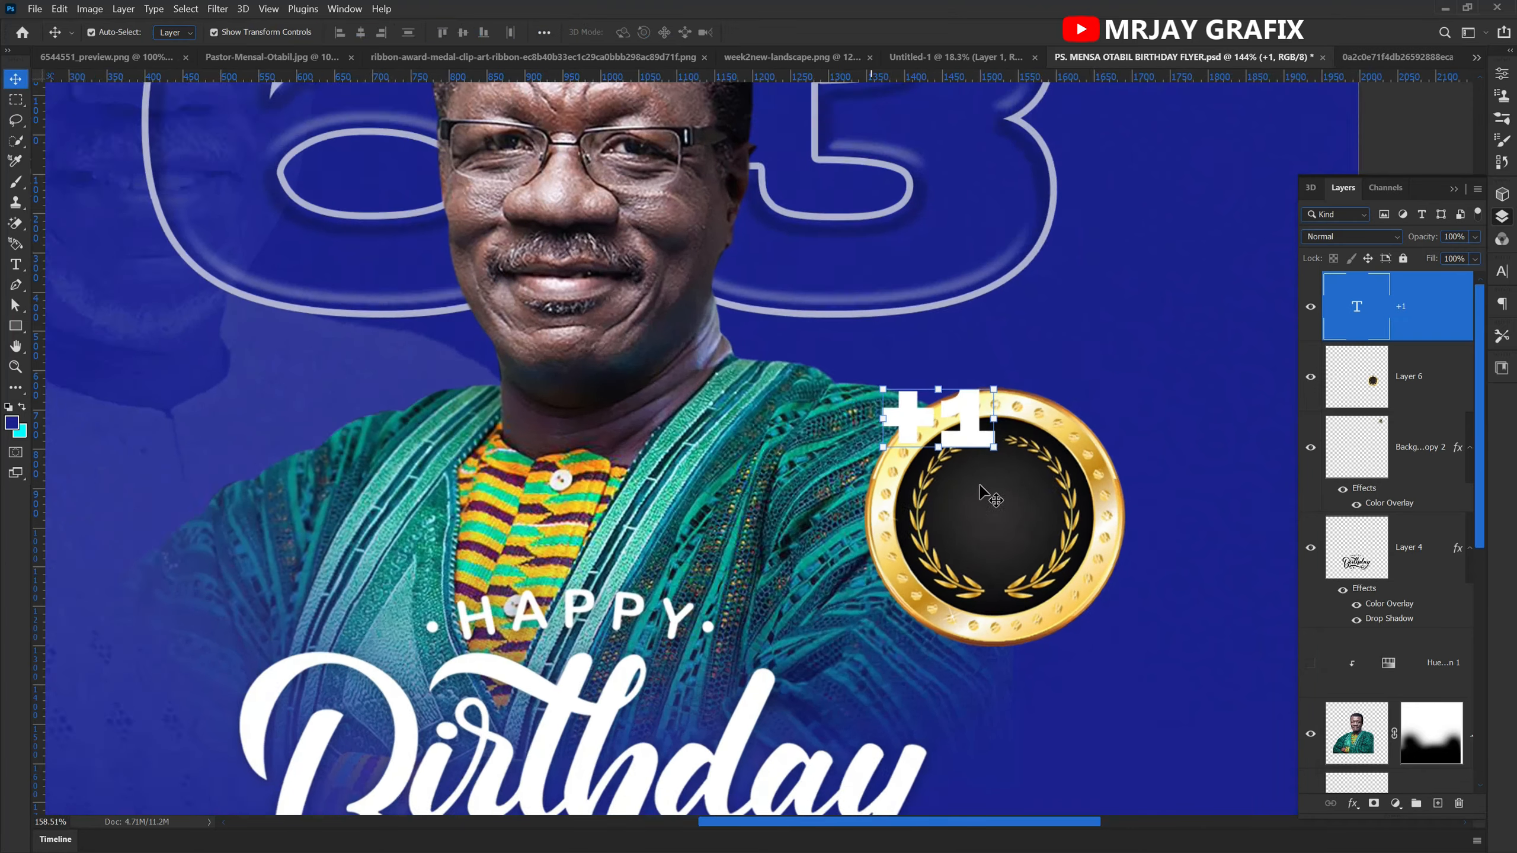
left_click_drag(952, 415, 1015, 526)
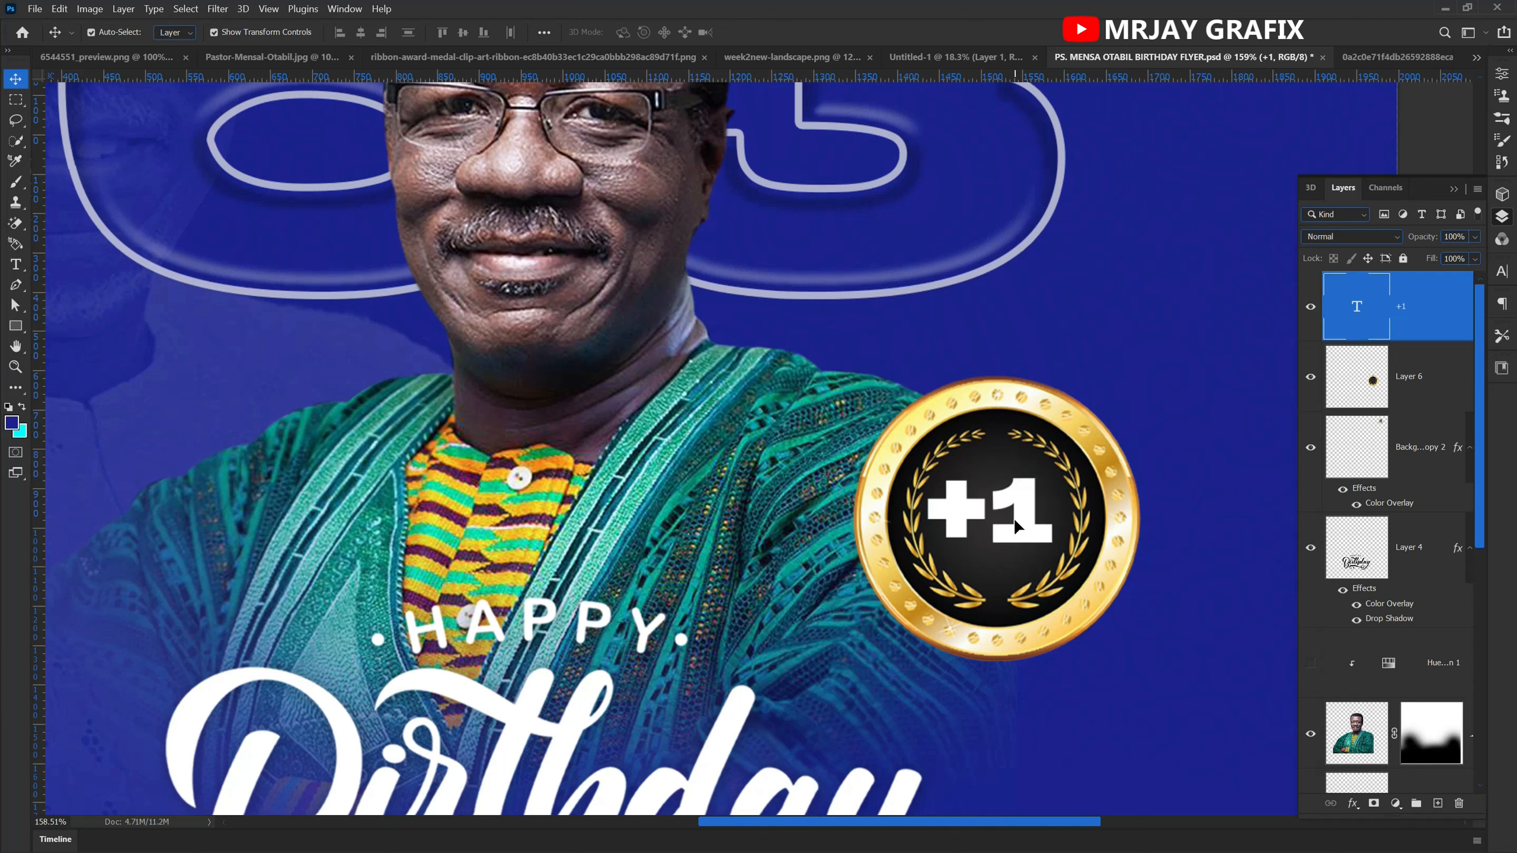
- Nudge the "+1" text slightly right and up to centre it in the medal's black disc
key("Right")
key("Right")
key("Right")
key("Right")
key("Right")
key("Up")
key("Up")
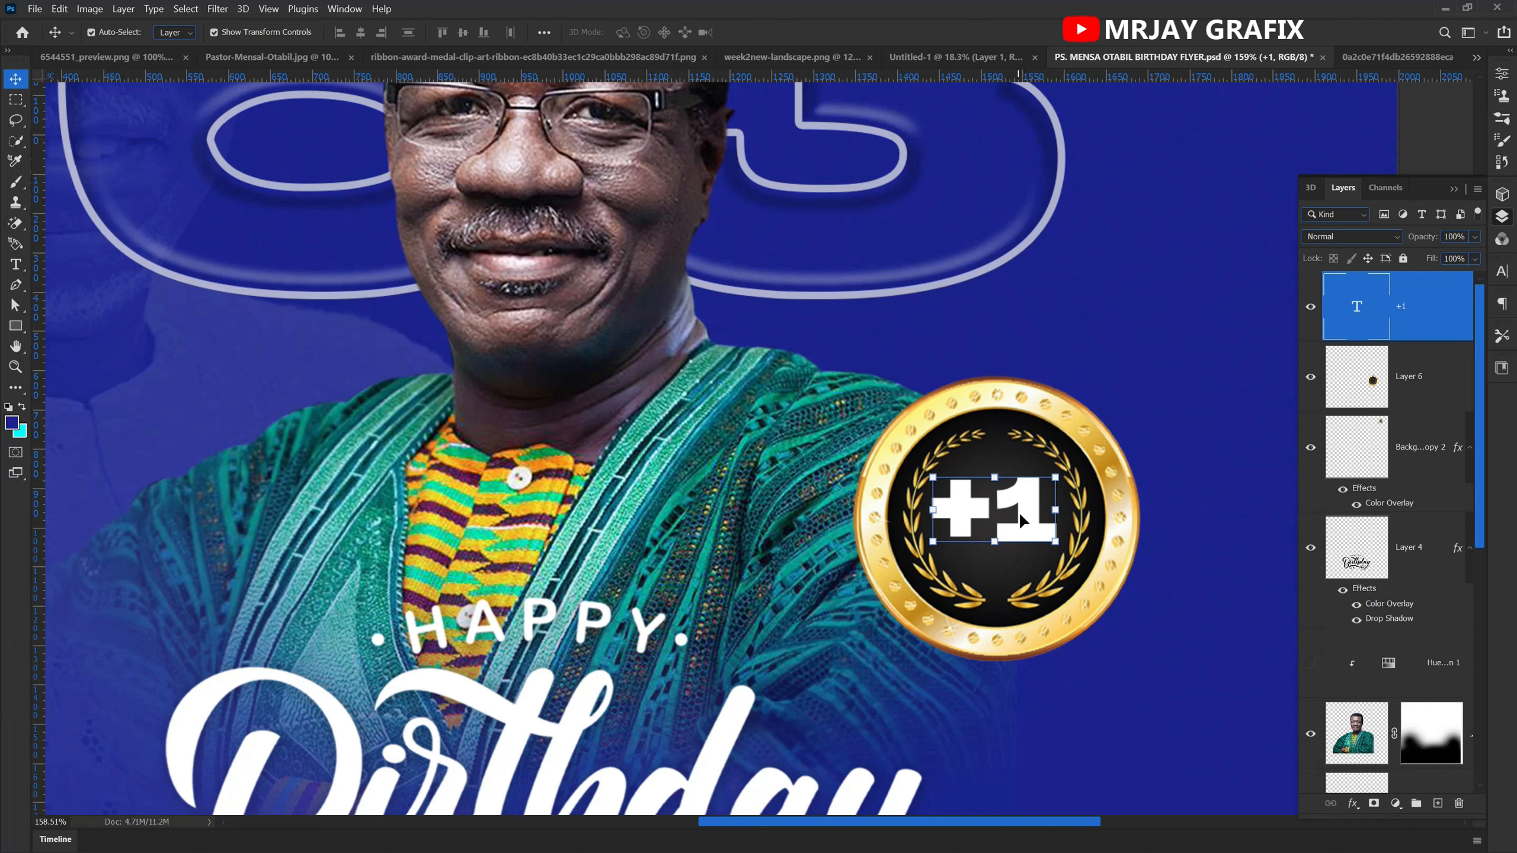
- Set the "+1" text's leading to Auto and add a second line reading "TODAY" beneath it
double_click(1050, 545)
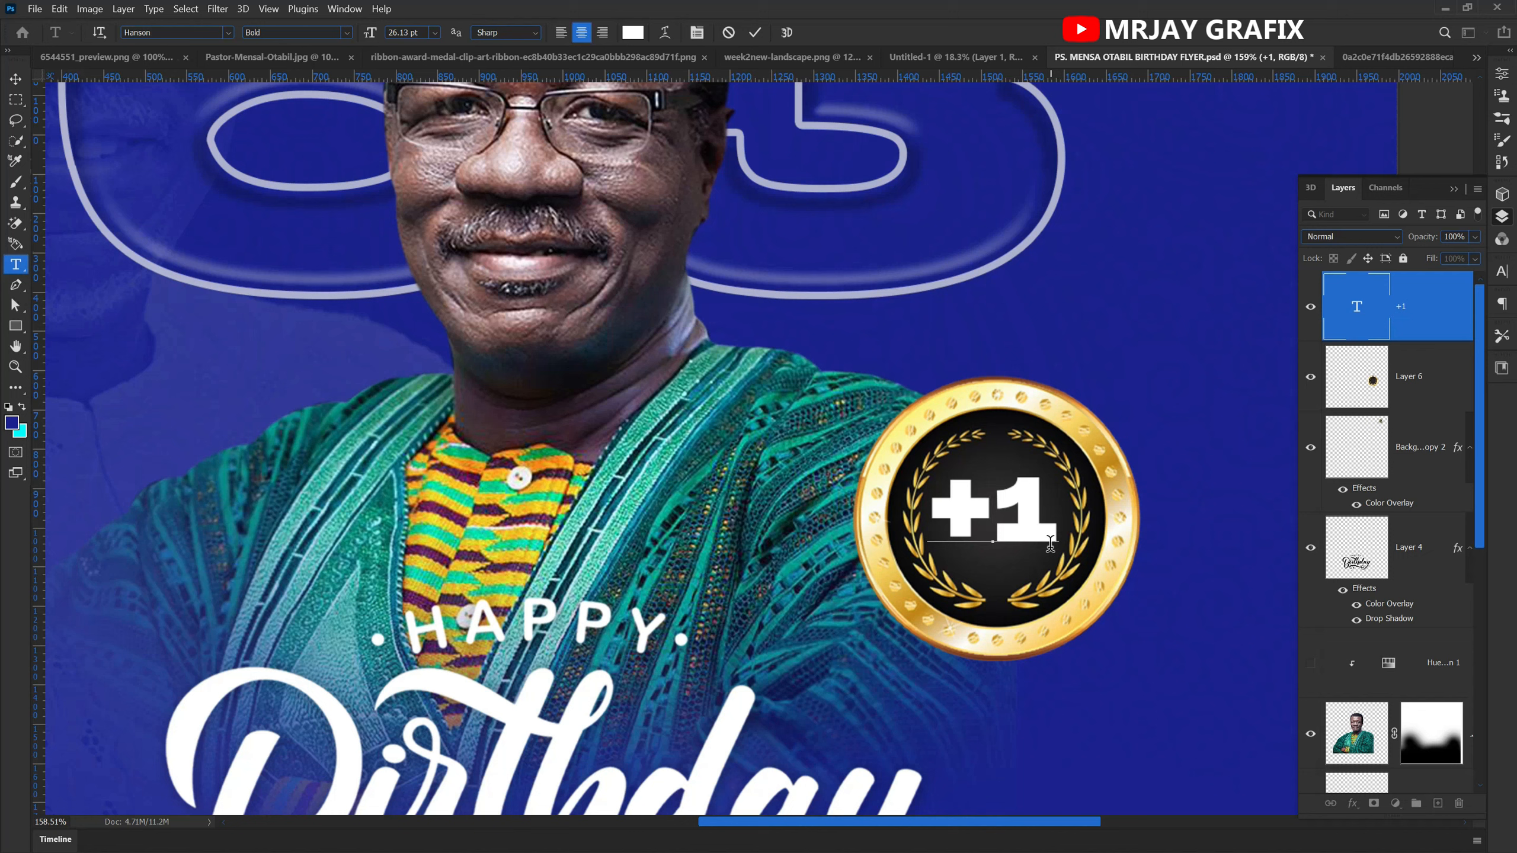
key("ctrl+a")
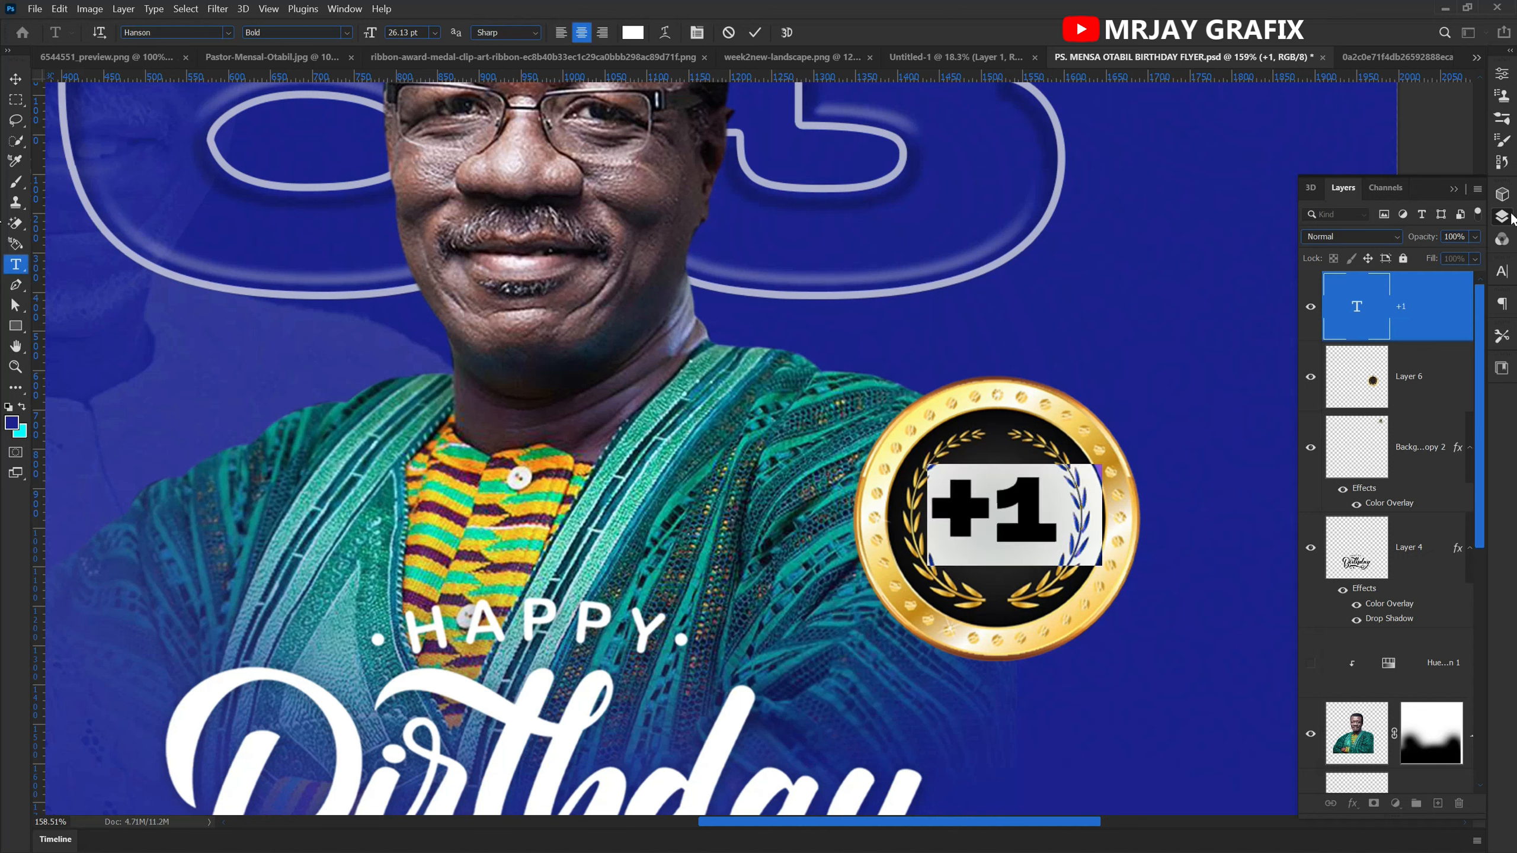
left_click(1509, 276)
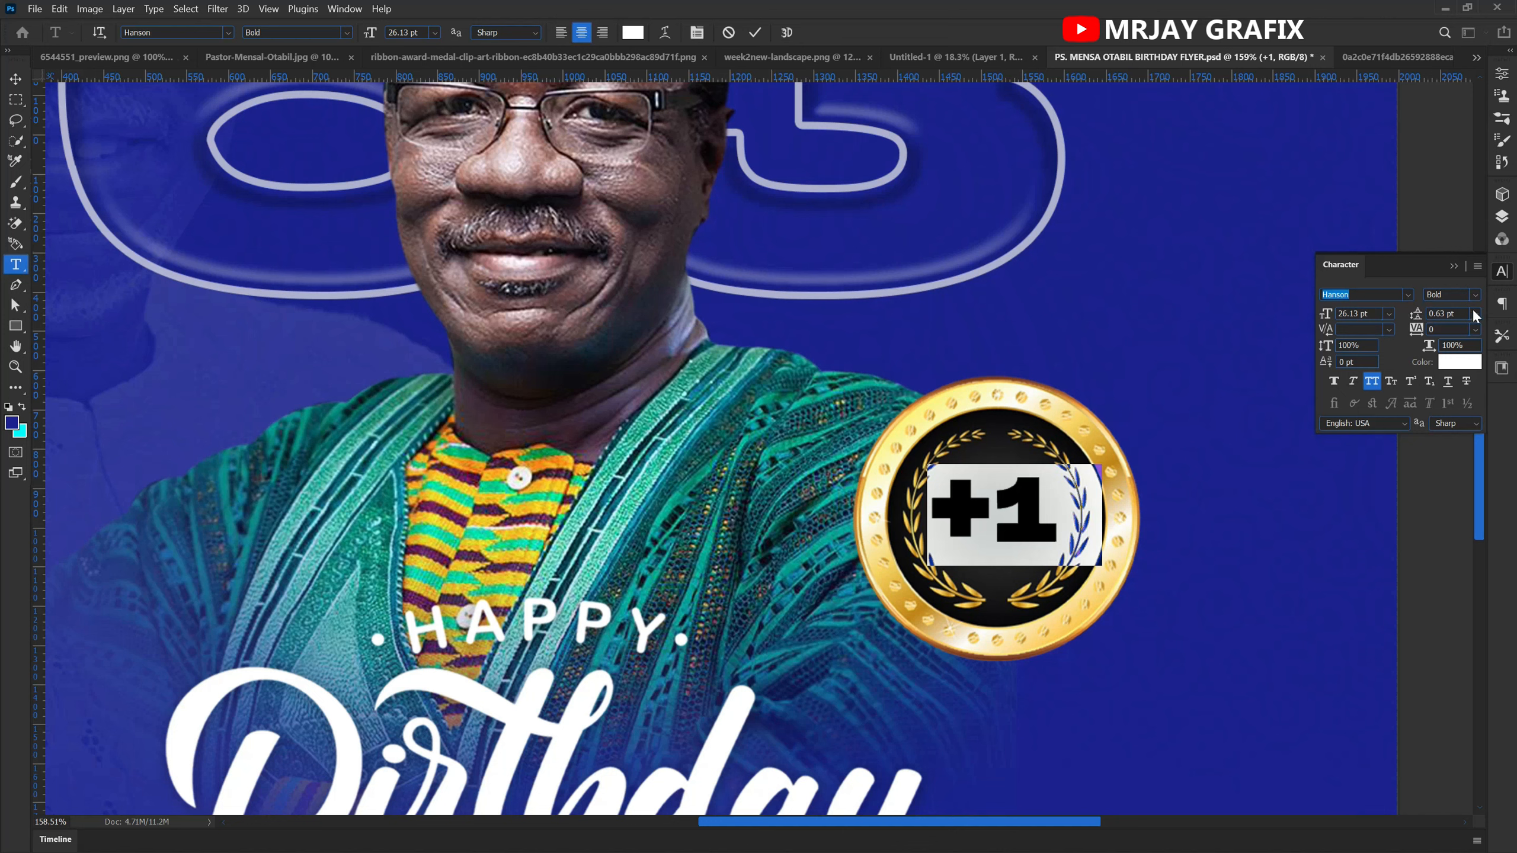
left_click(1474, 314)
left_click(1457, 327)
left_click(1071, 520)
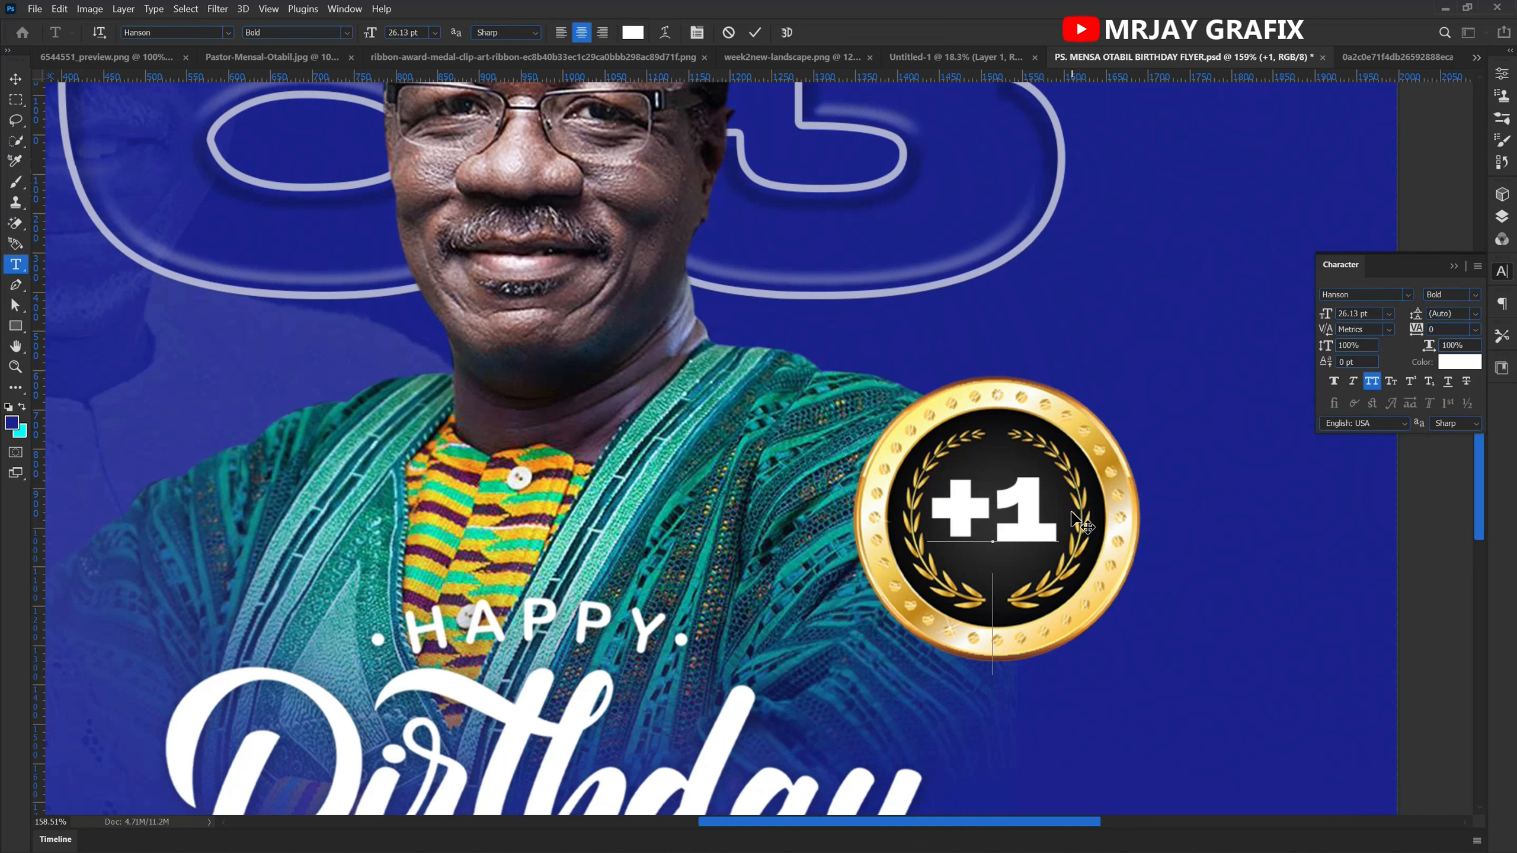
key("Return")
type("TO")
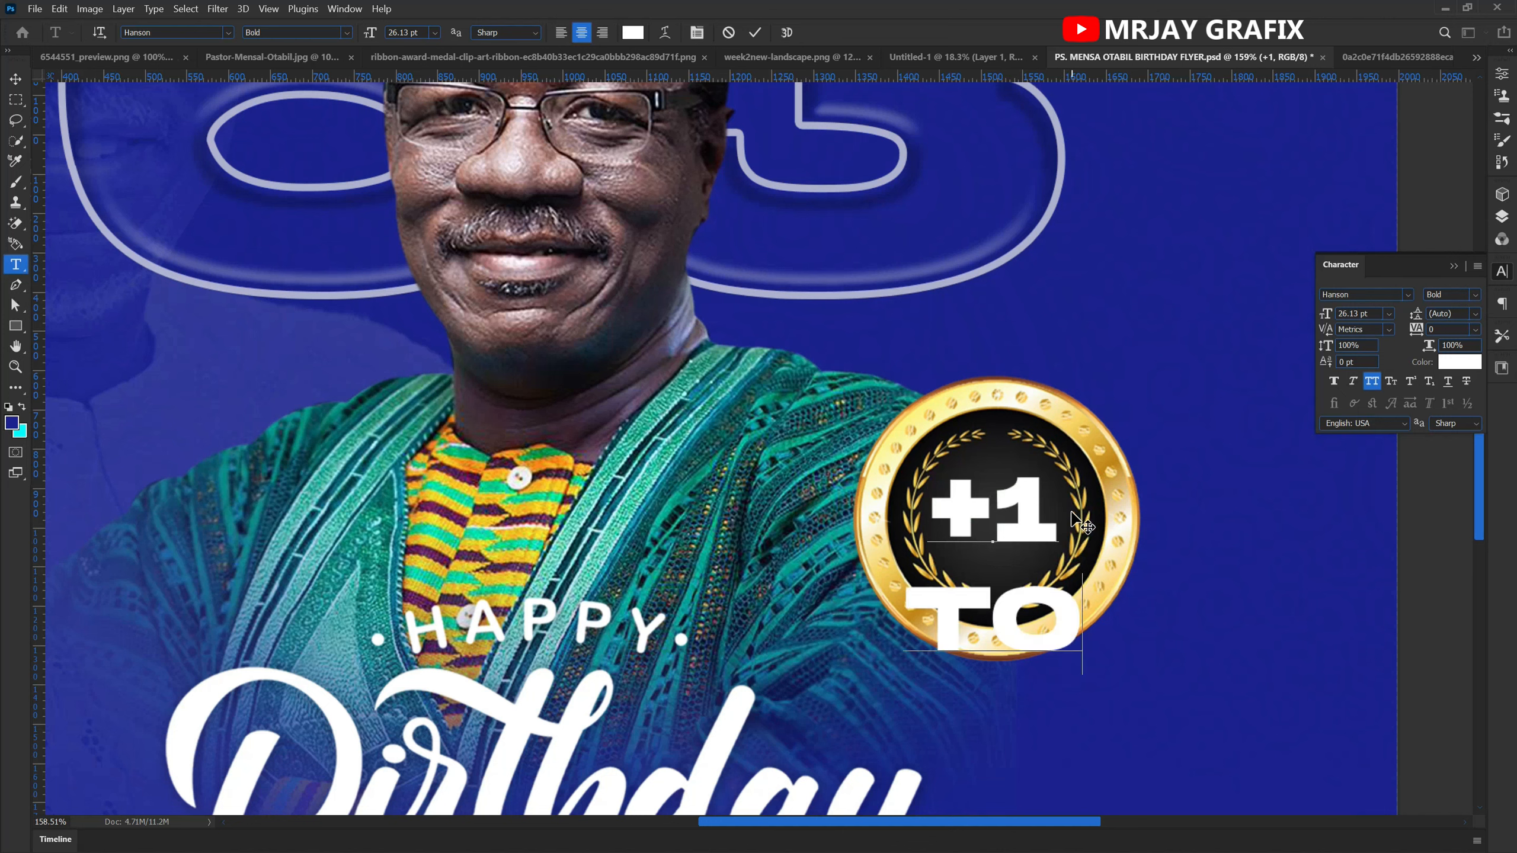
type("DAY")
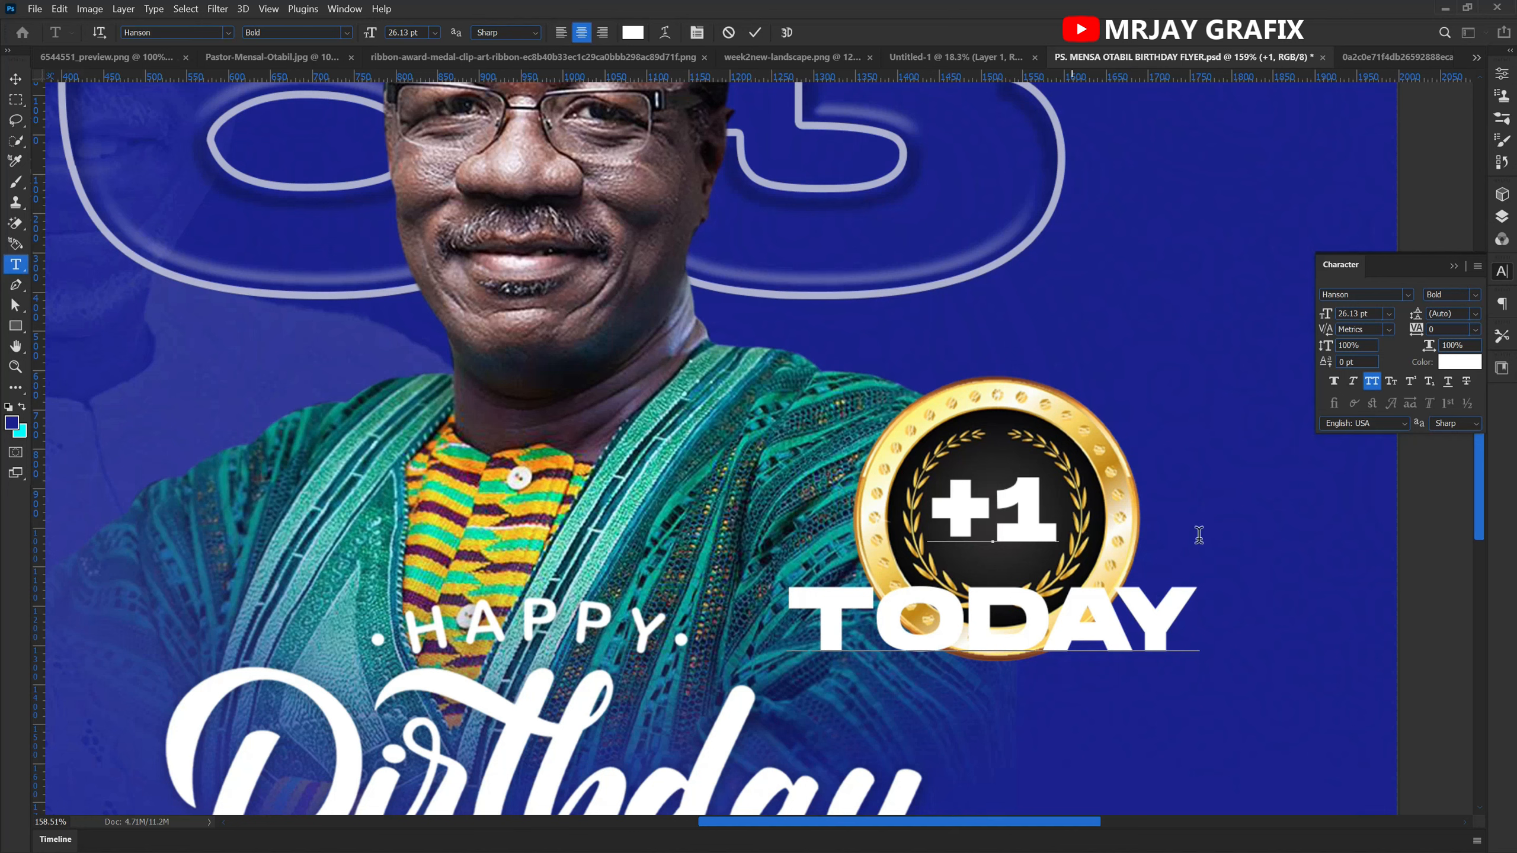
- Reduce the word "TODAY" to 7 pt with 6 pt leading so it fits under "+1" inside the medal
double_click(1180, 627)
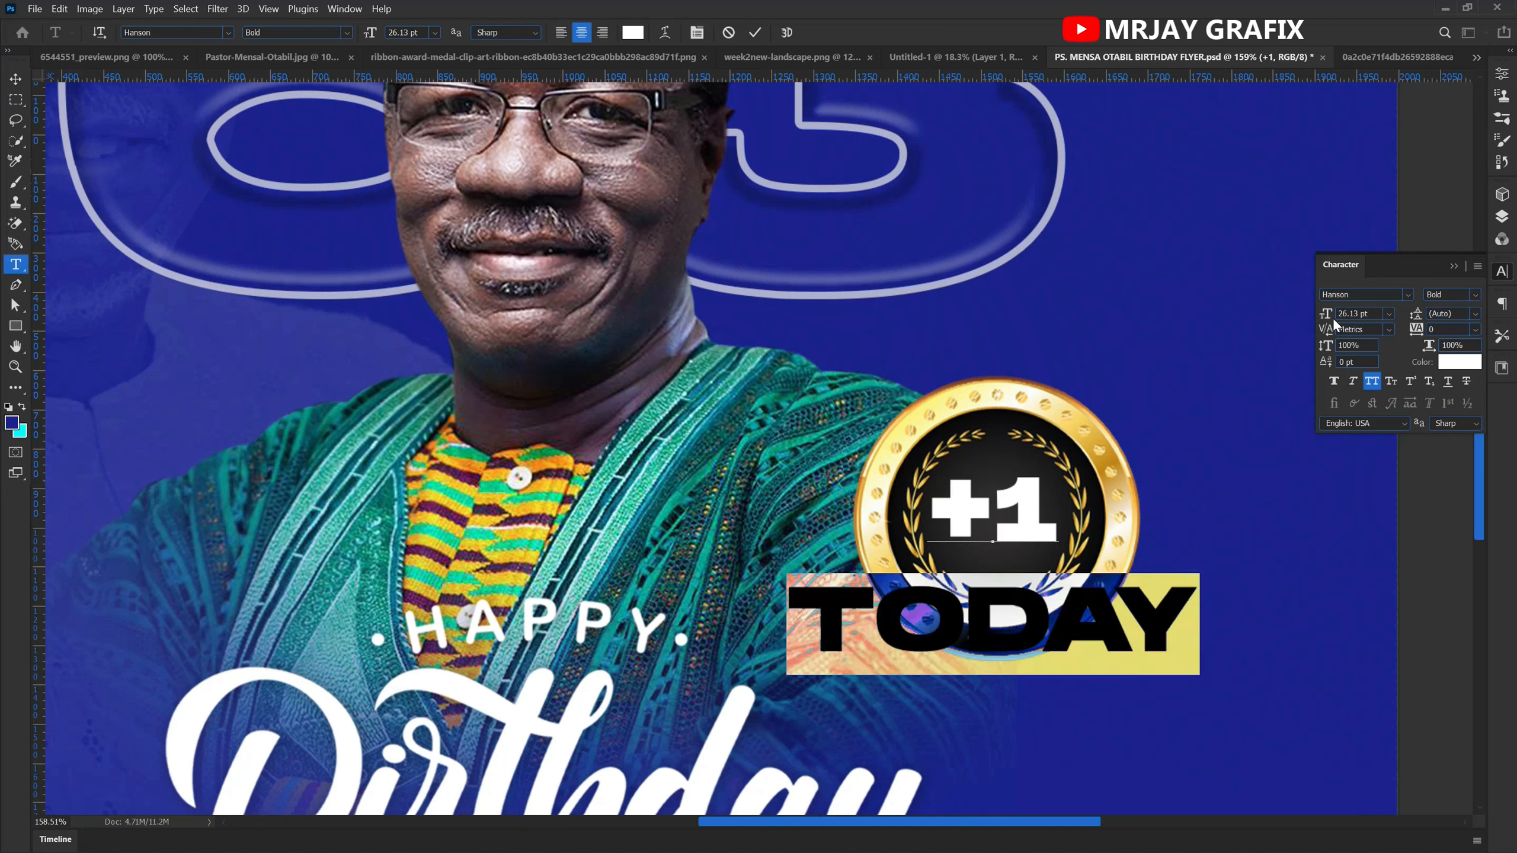
left_click_drag(1326, 312, 1308, 323)
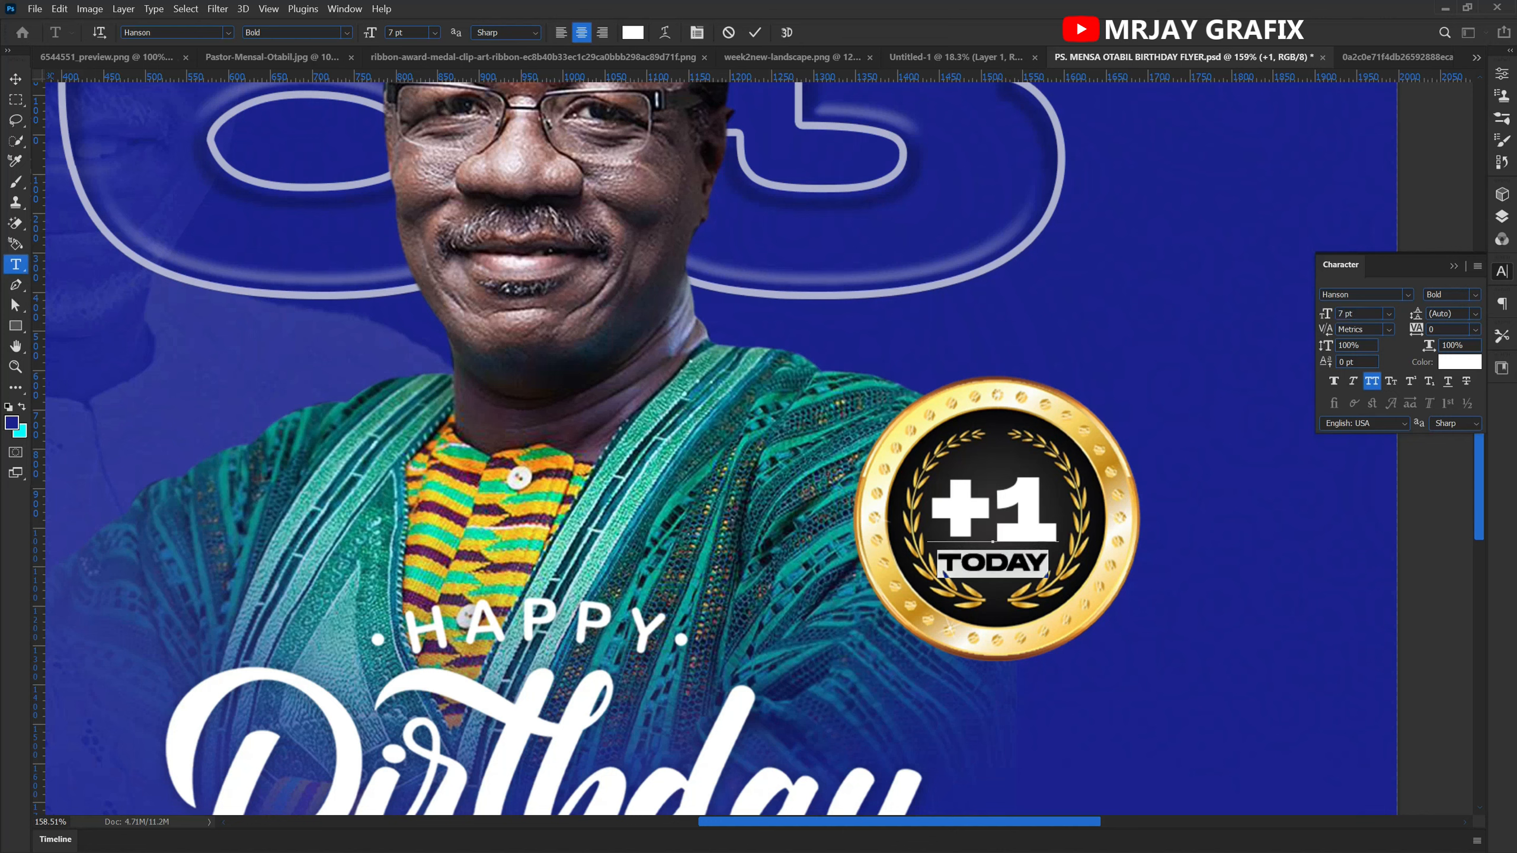
left_click_drag(1417, 315, 1414, 318)
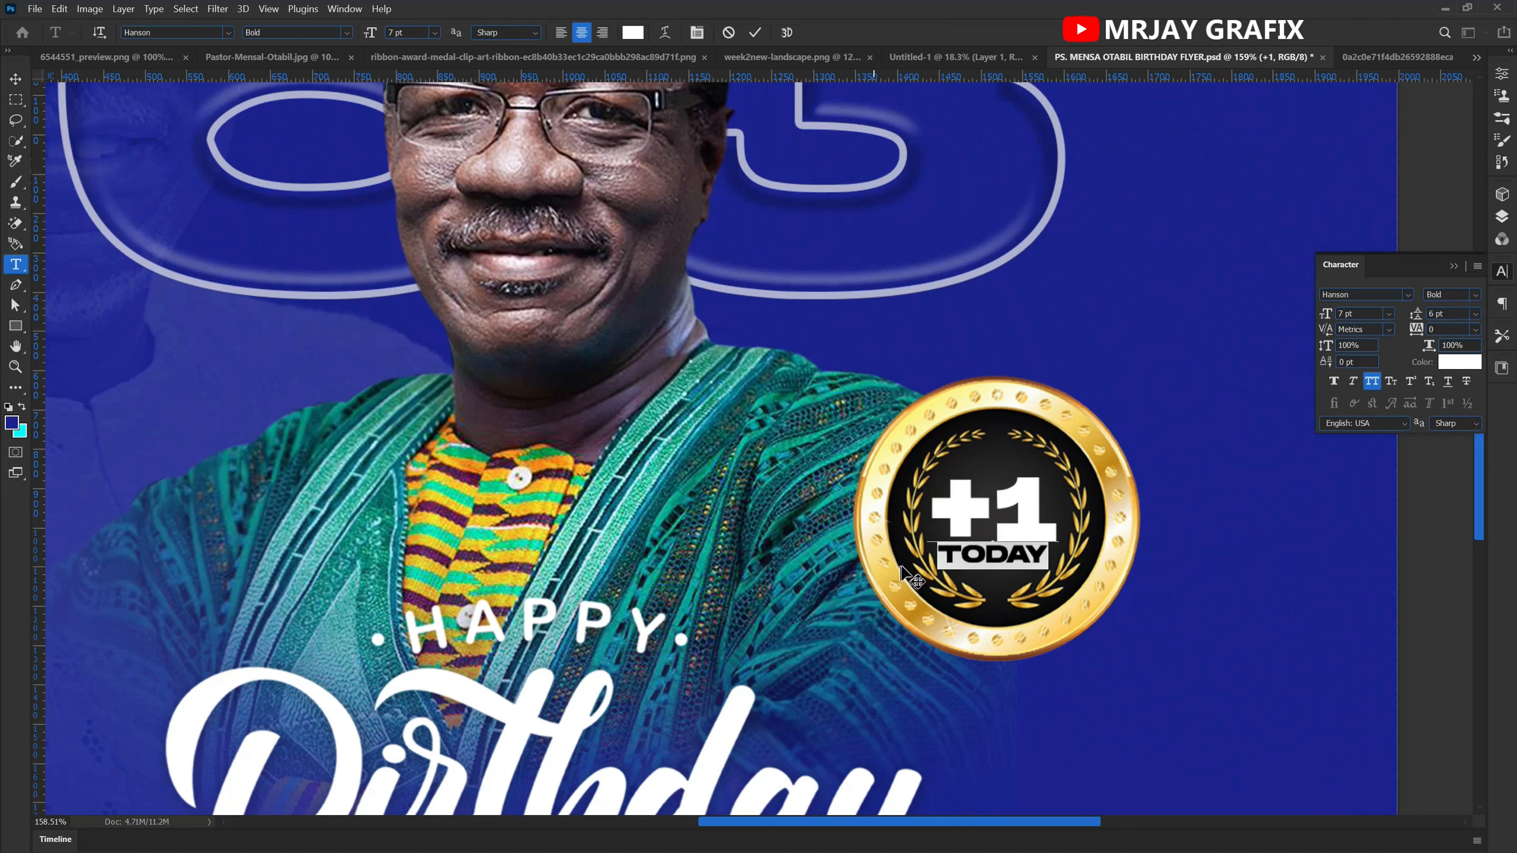
left_click(754, 39)
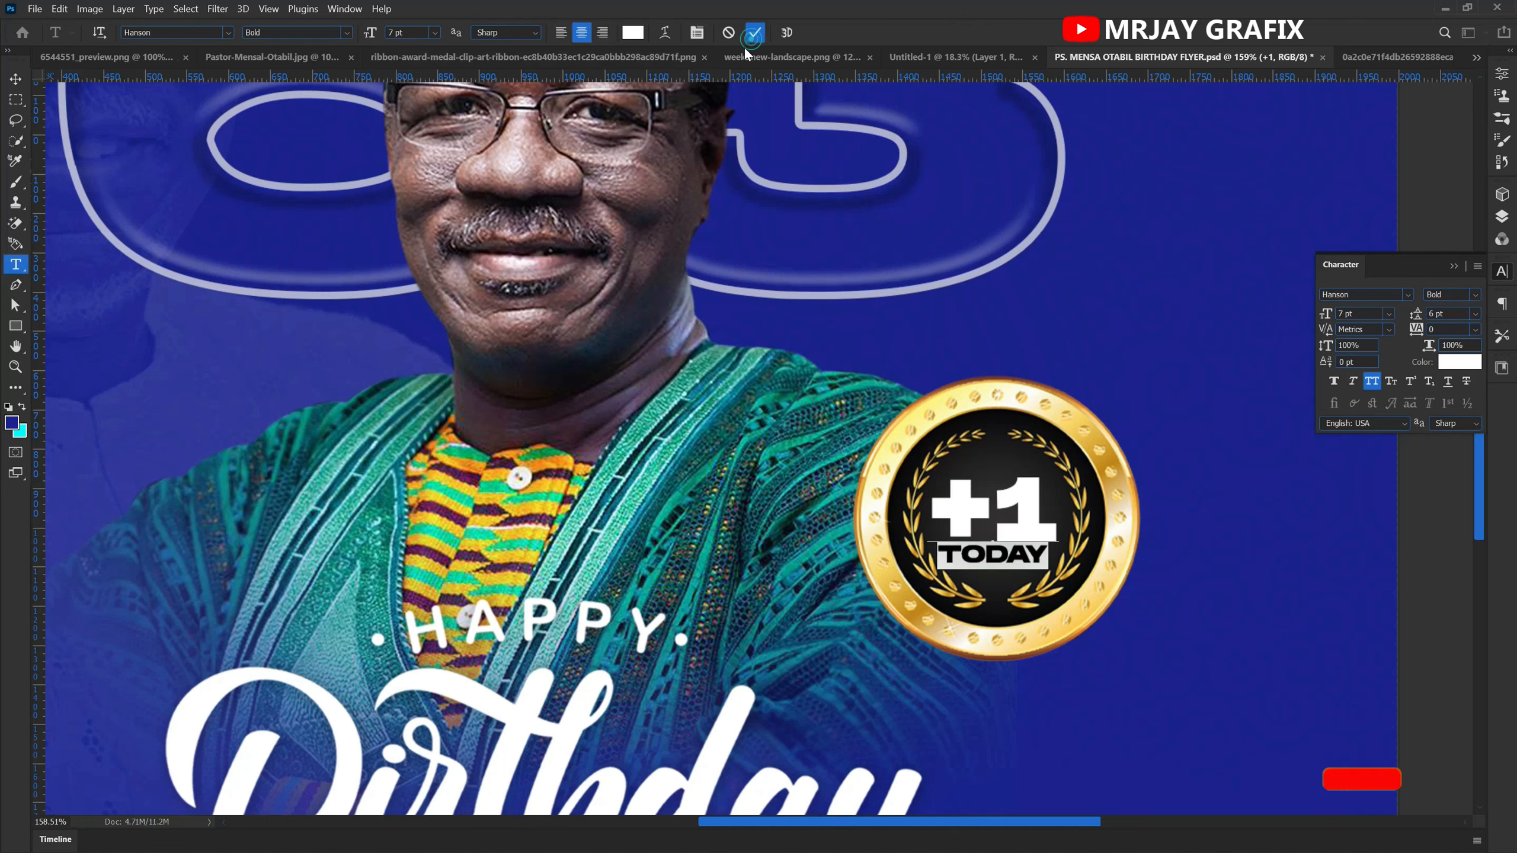
- Nudge the "+1 TODAY" text upward and scale it to about 95% within the laurel wreath
key("v")
left_click_drag(992, 509, 991, 507)
key("Up")
key("Up")
key("Up")
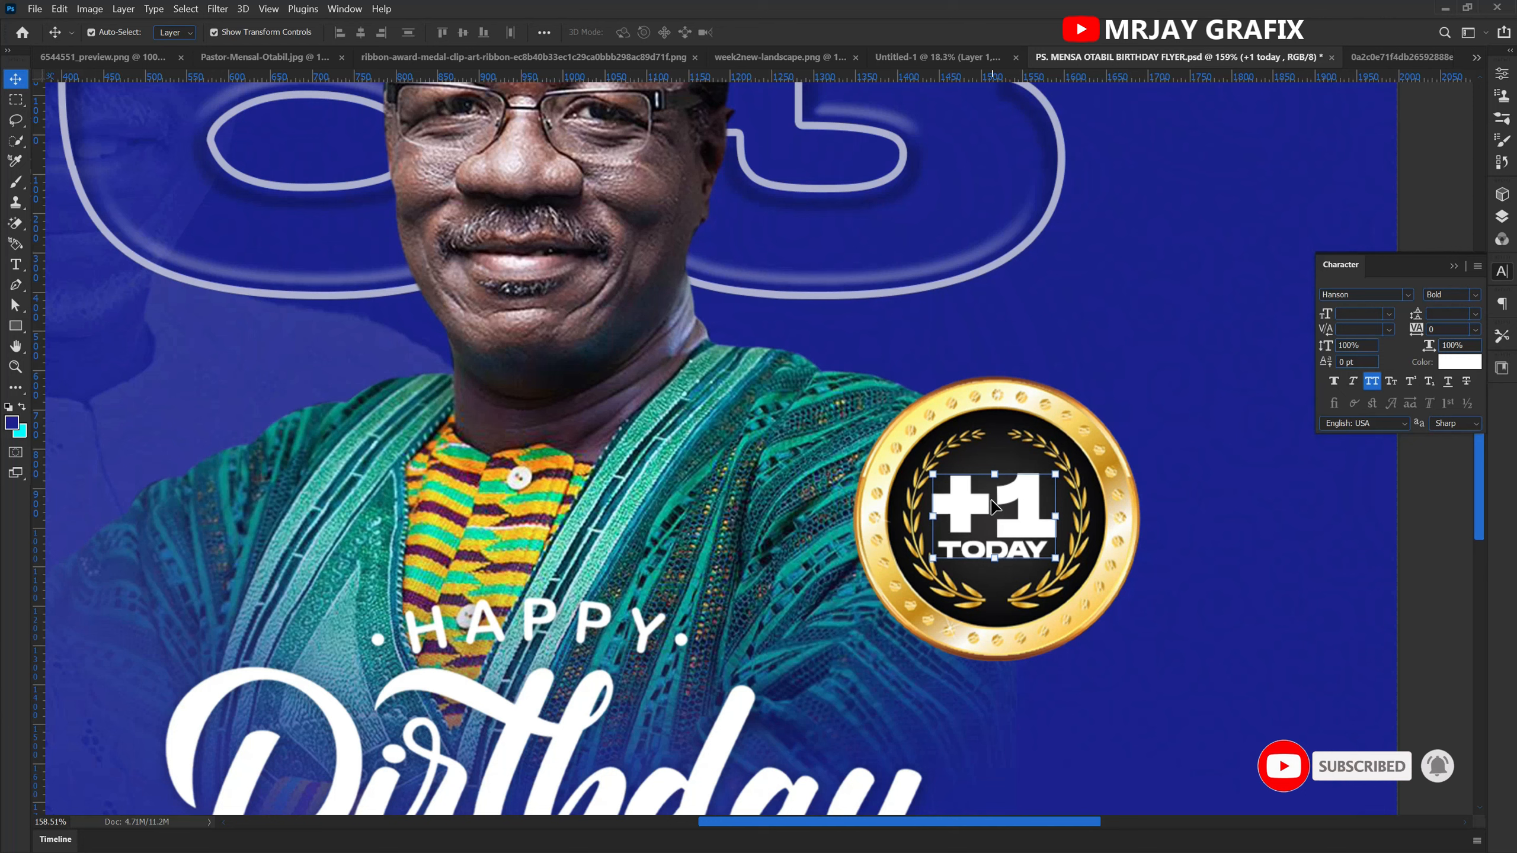
mouse_move(935, 562)
left_mouse_down()
mouse_move(925, 598)
mouse_move(927, 571)
left_mouse_up()
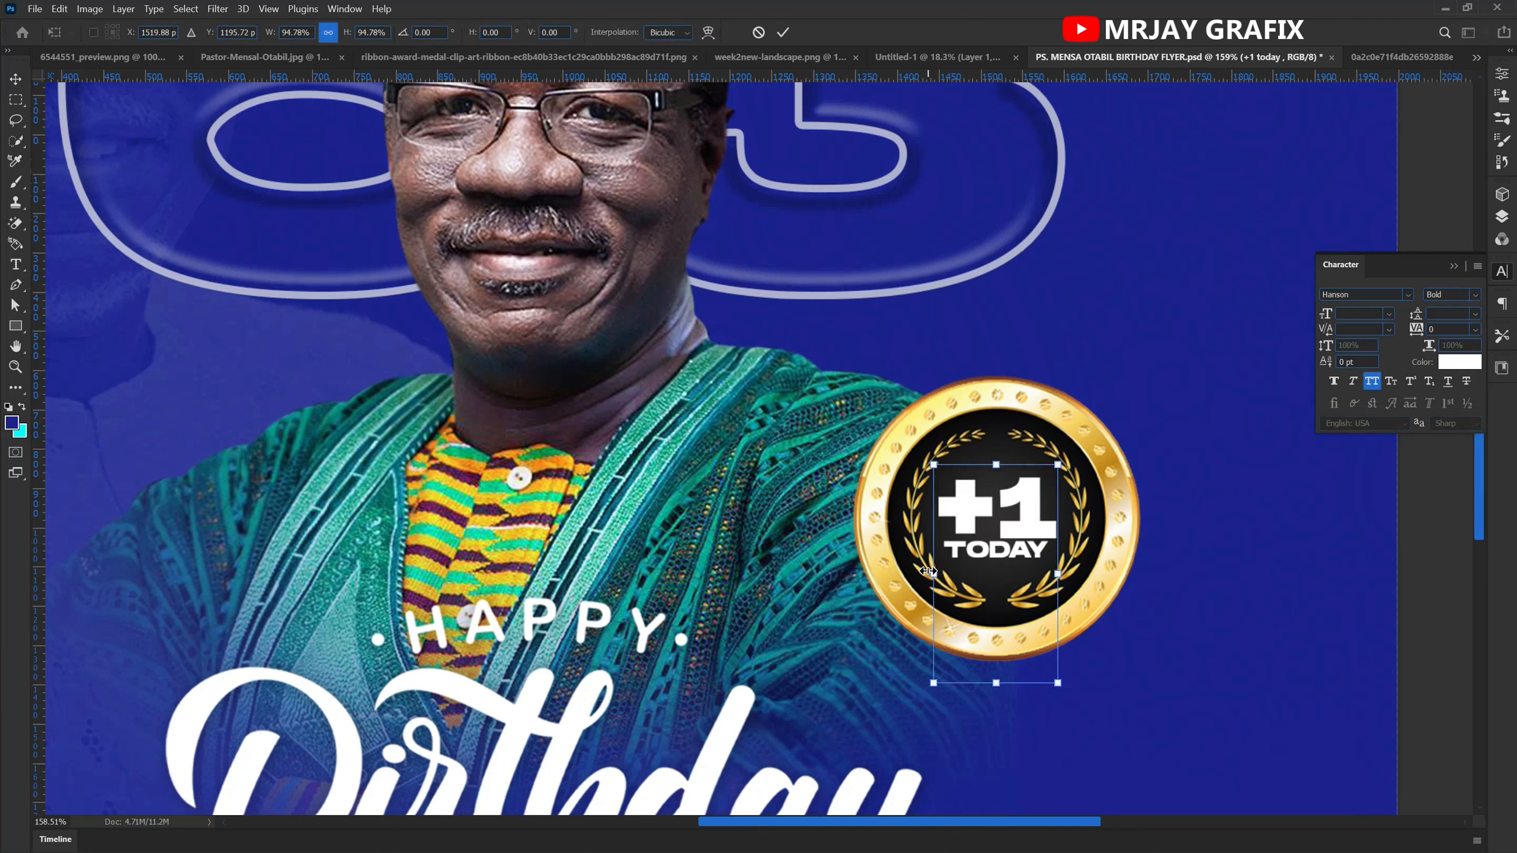
key("Return")
- Remove the empty line after "TODAY" from the medal text
double_click(969, 541)
left_click(997, 611)
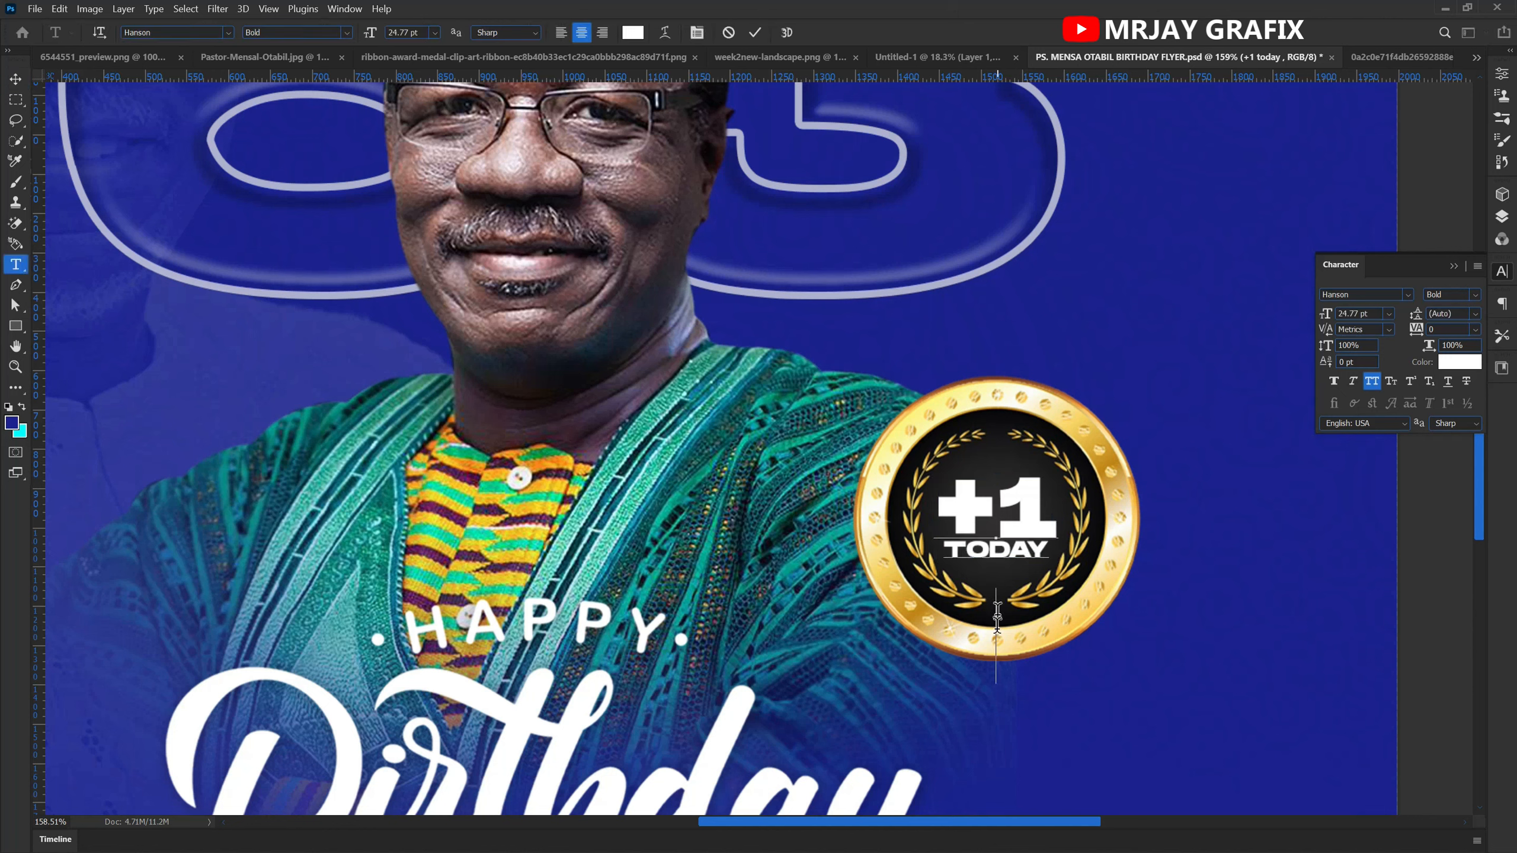
key("ctrl+a")
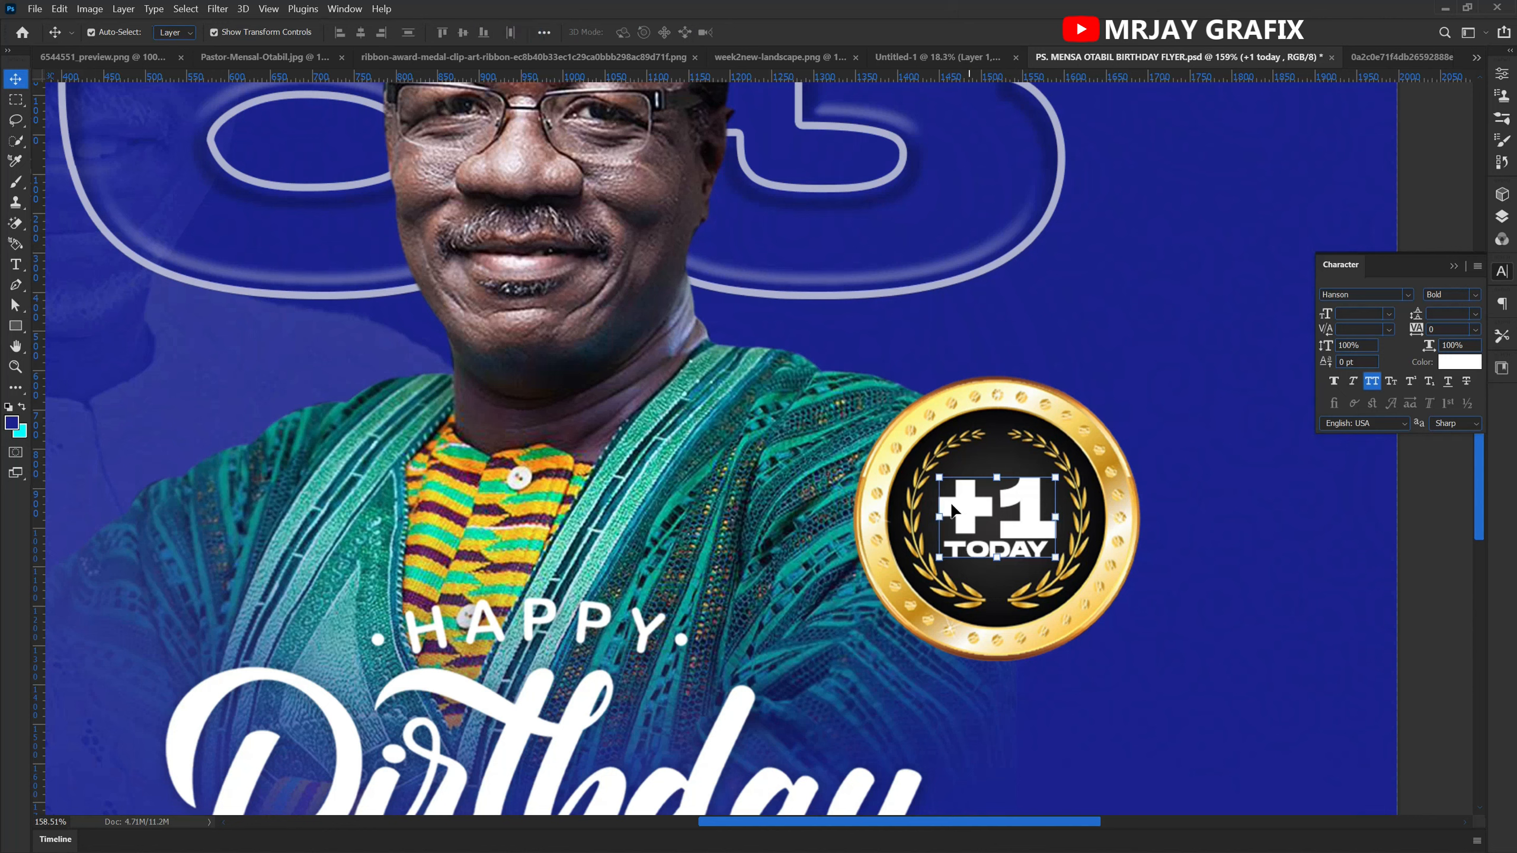
left_click(954, 637)
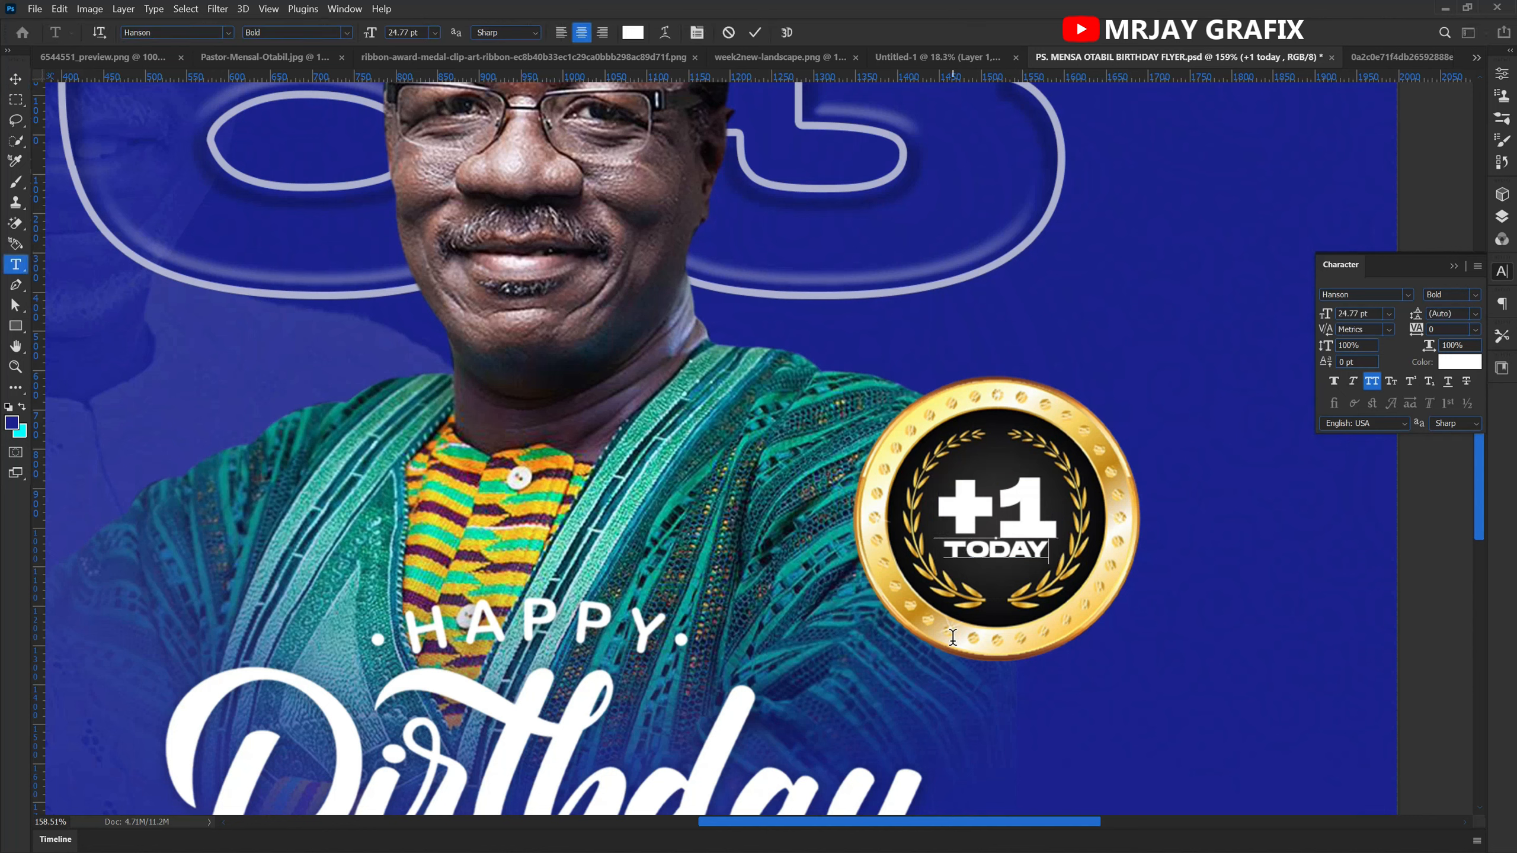
left_click(756, 32)
key("v")
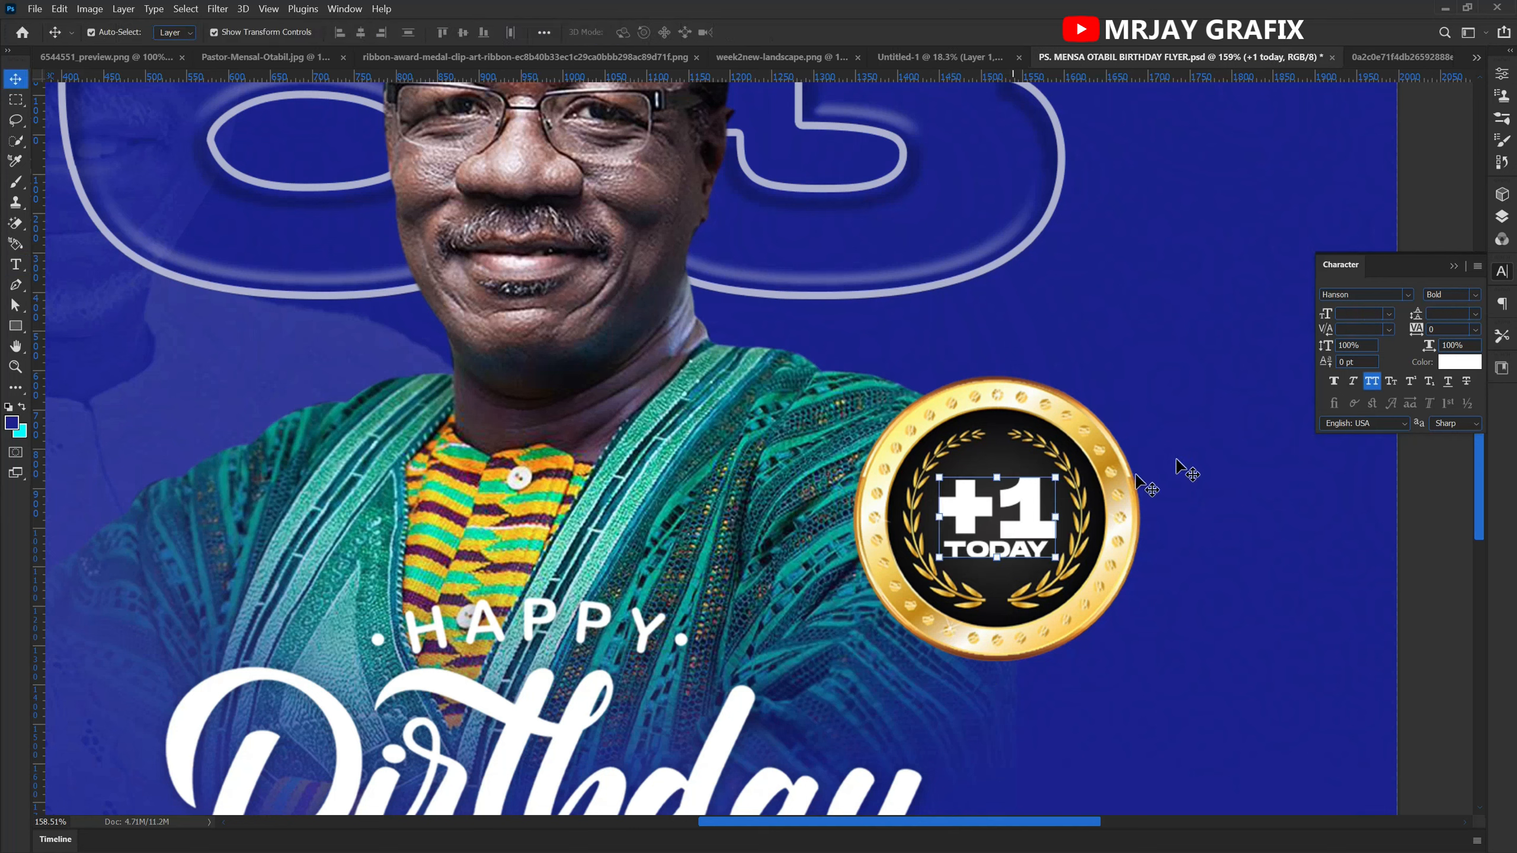
- Add a Gradient Overlay to the "+1 TODAY" text and reset its settings to the defaults
left_click(1502, 218)
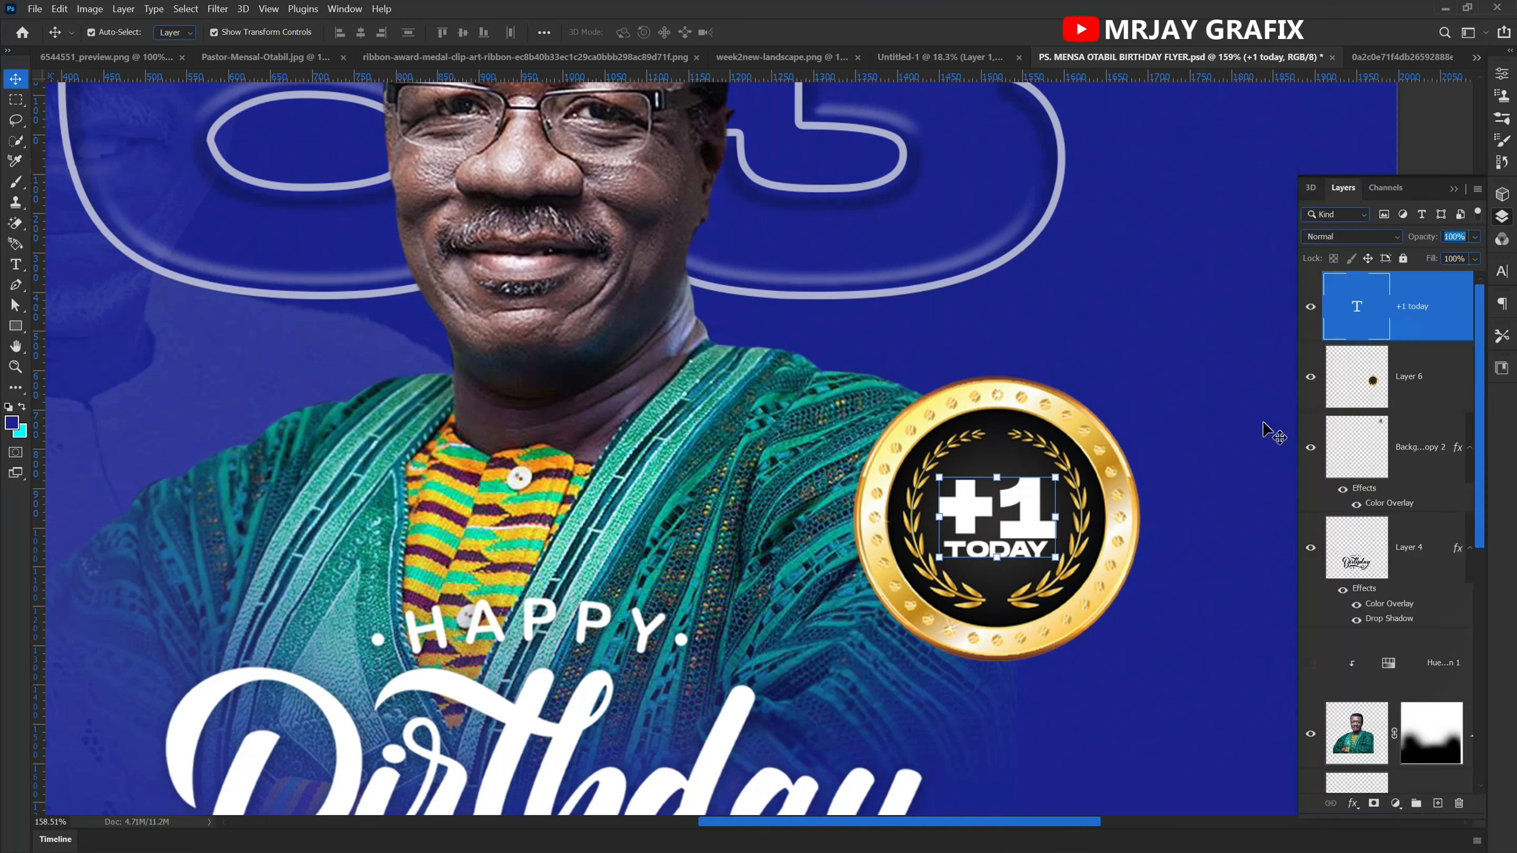
left_click(1354, 805)
left_click(1353, 804)
left_click(1354, 804)
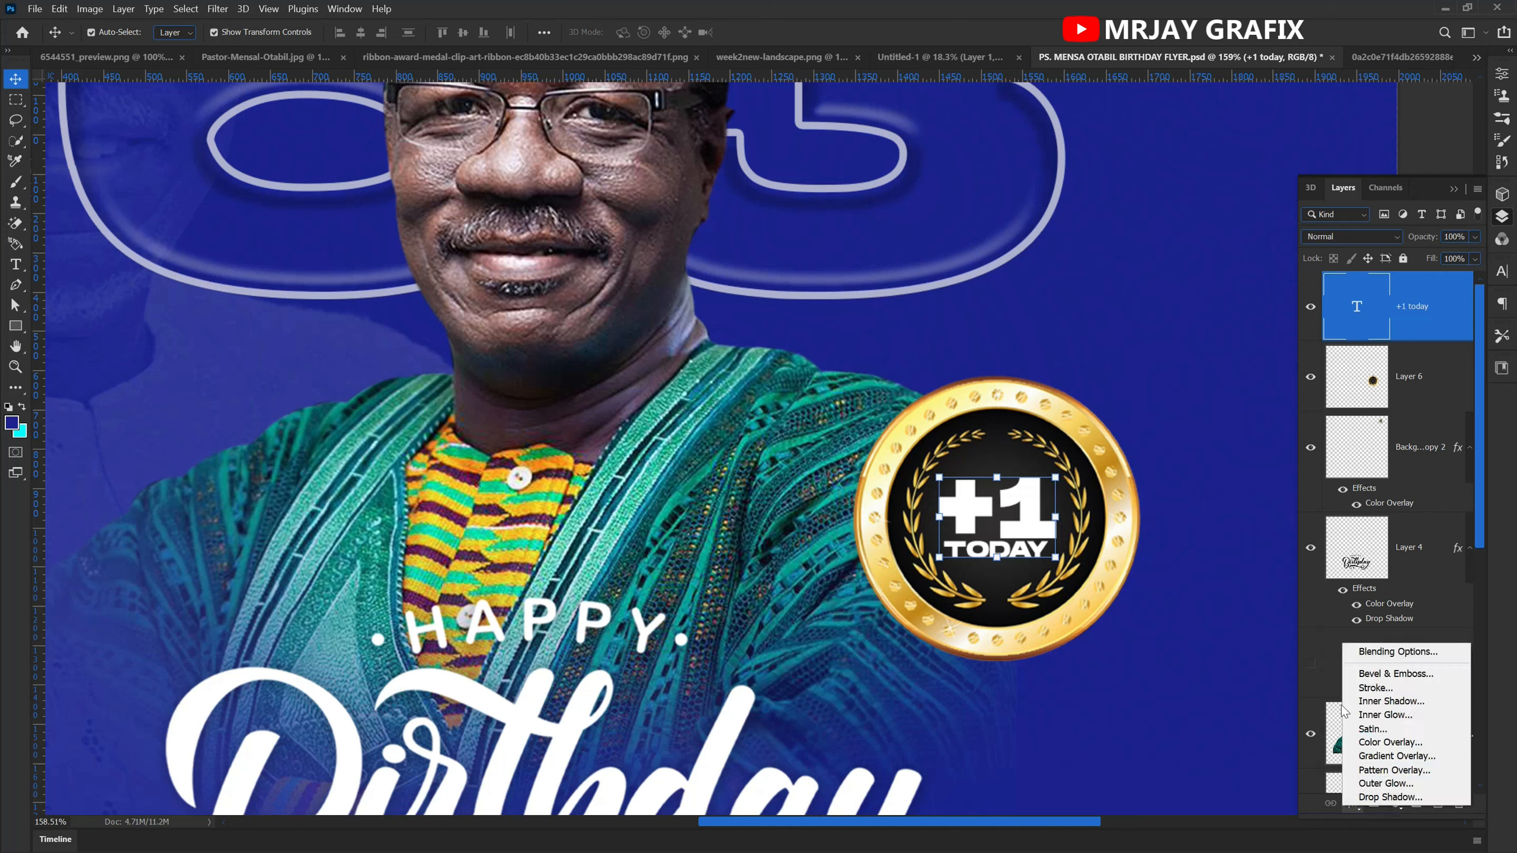
left_click(1387, 757)
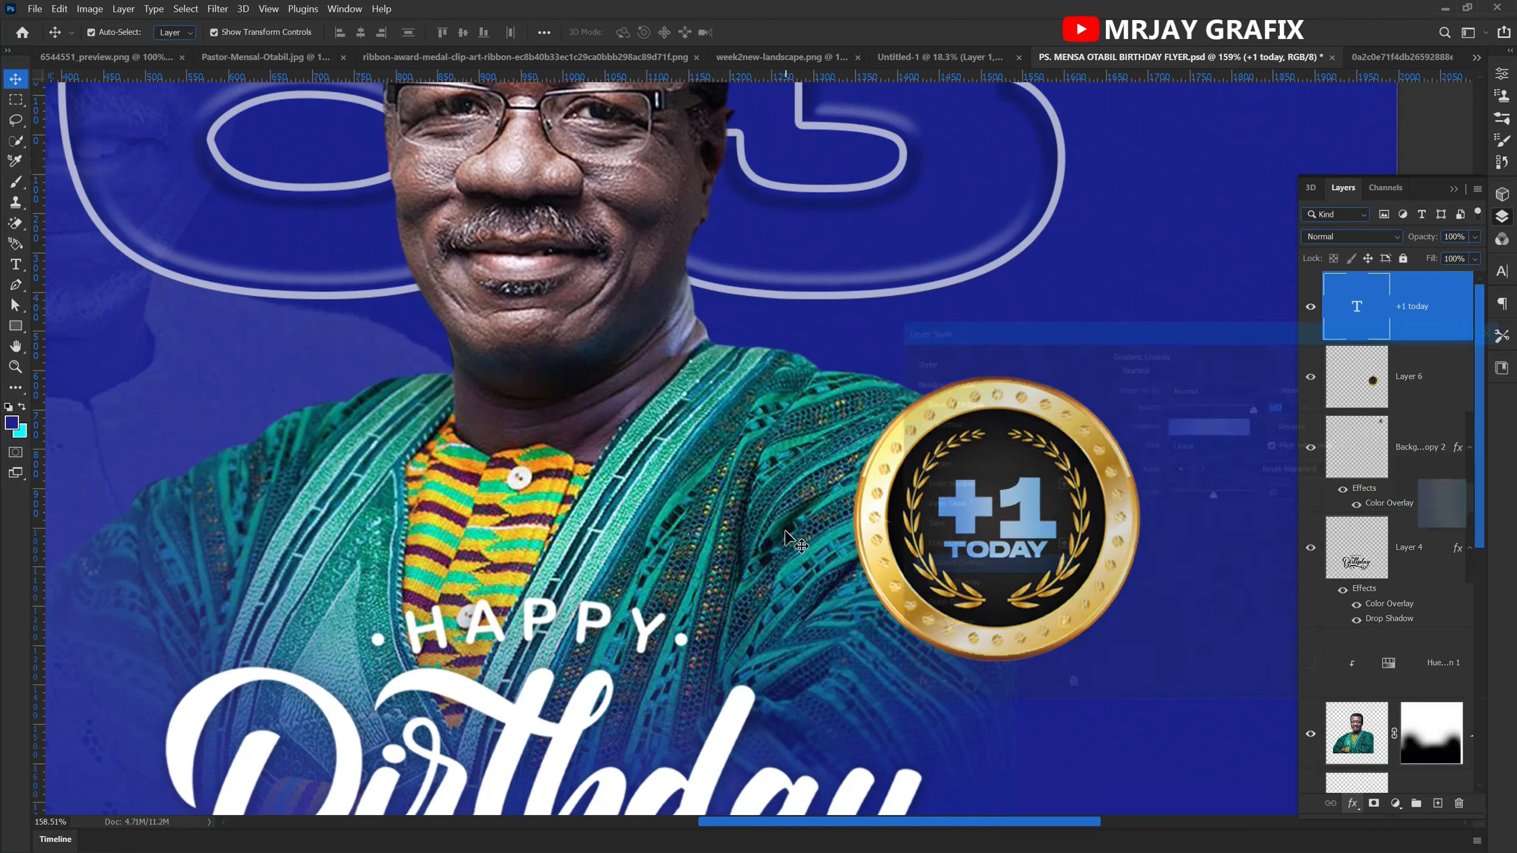
left_click_drag(1109, 336, 351, 265)
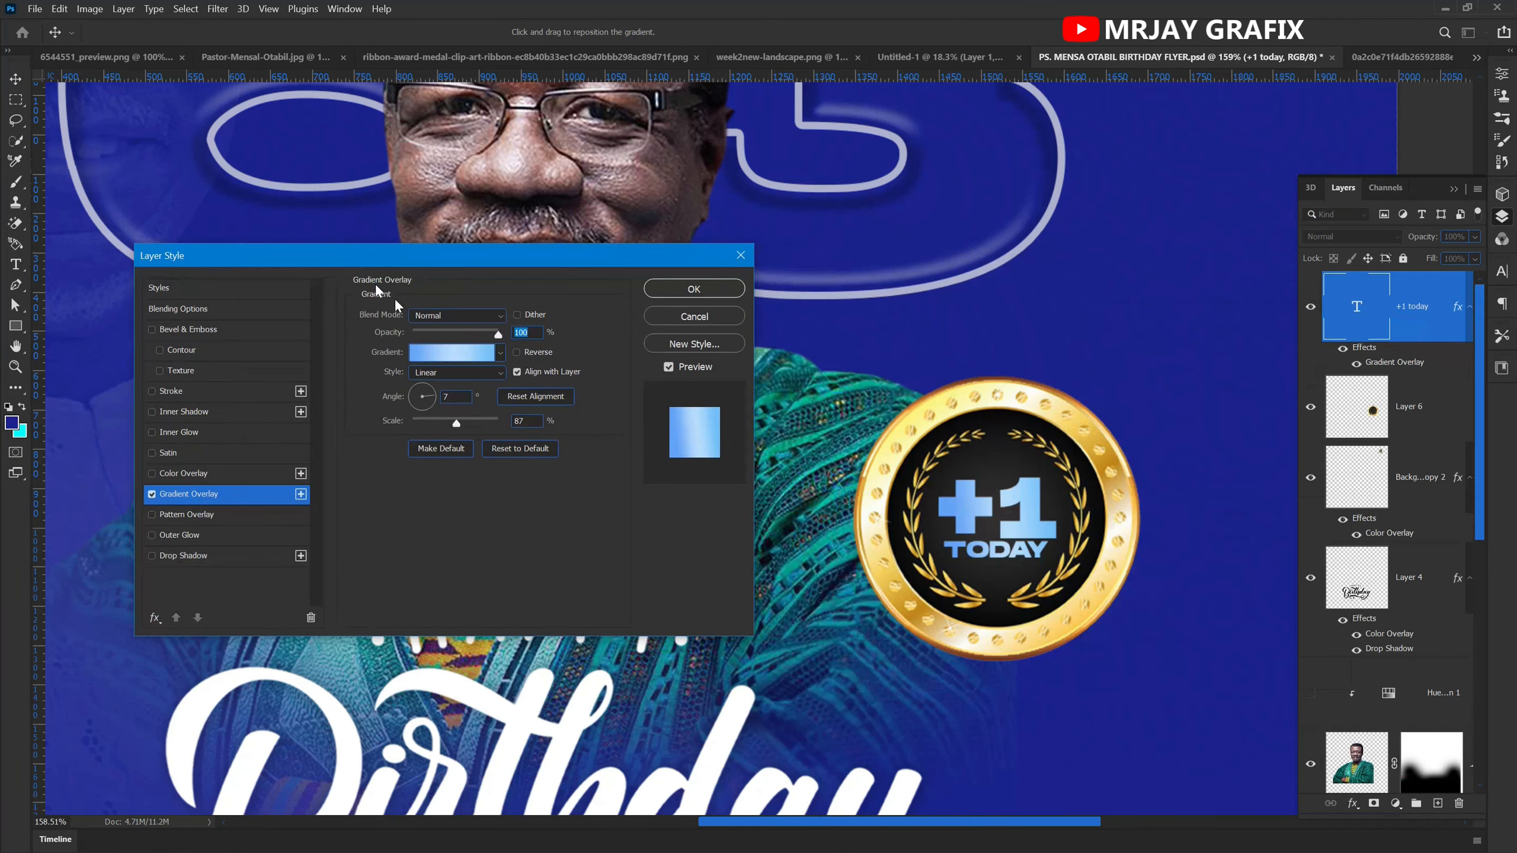
left_click(517, 449)
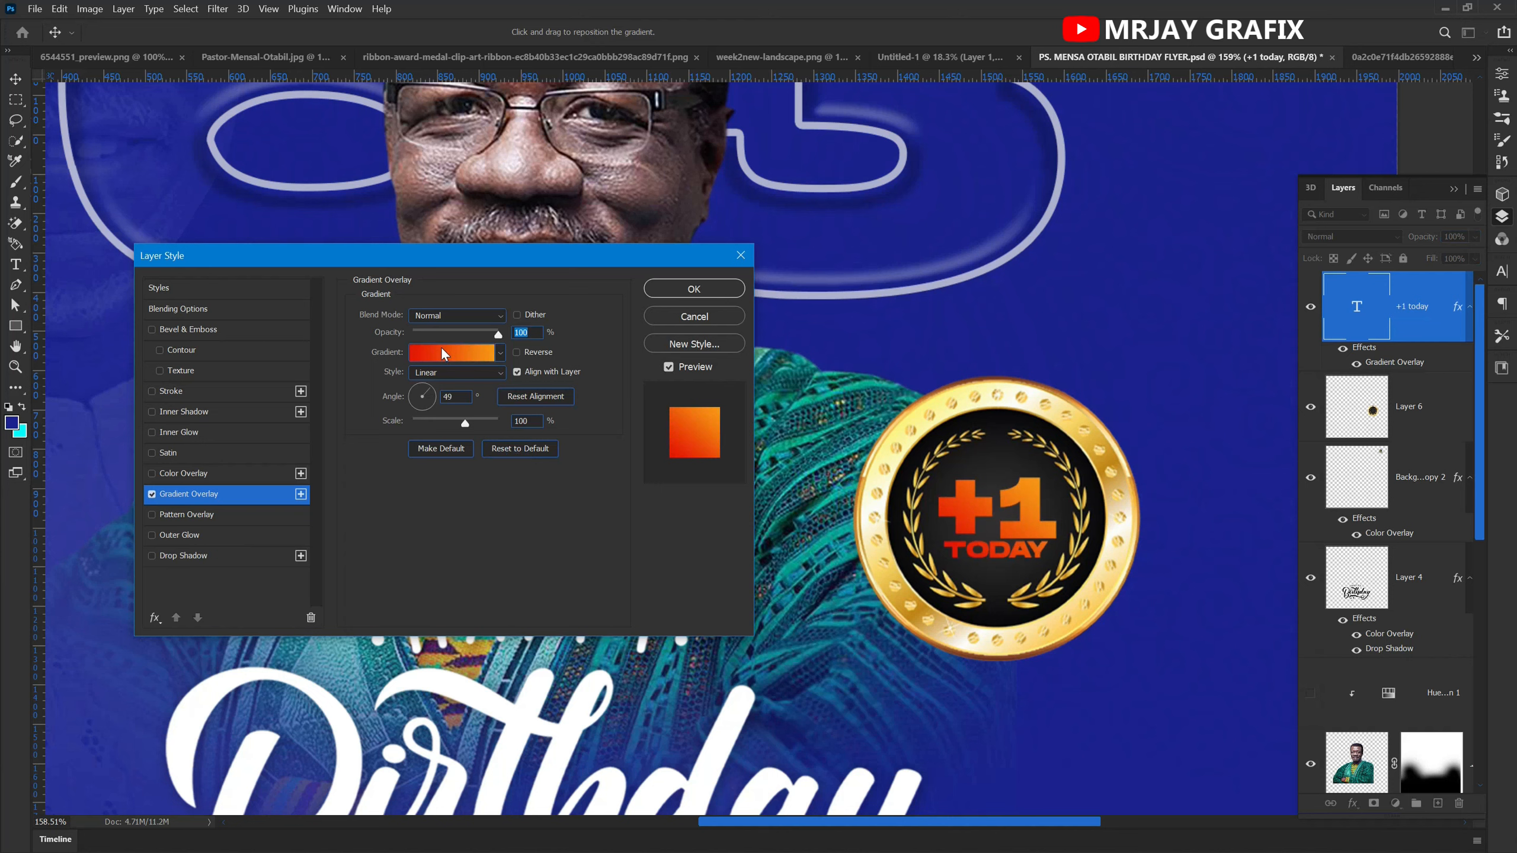
- Recolour the overlay gradient's starting stop to gold #d9ae43, sampled from the medal's rim
left_click(426, 354)
left_click_drag(624, 426, 590, 149)
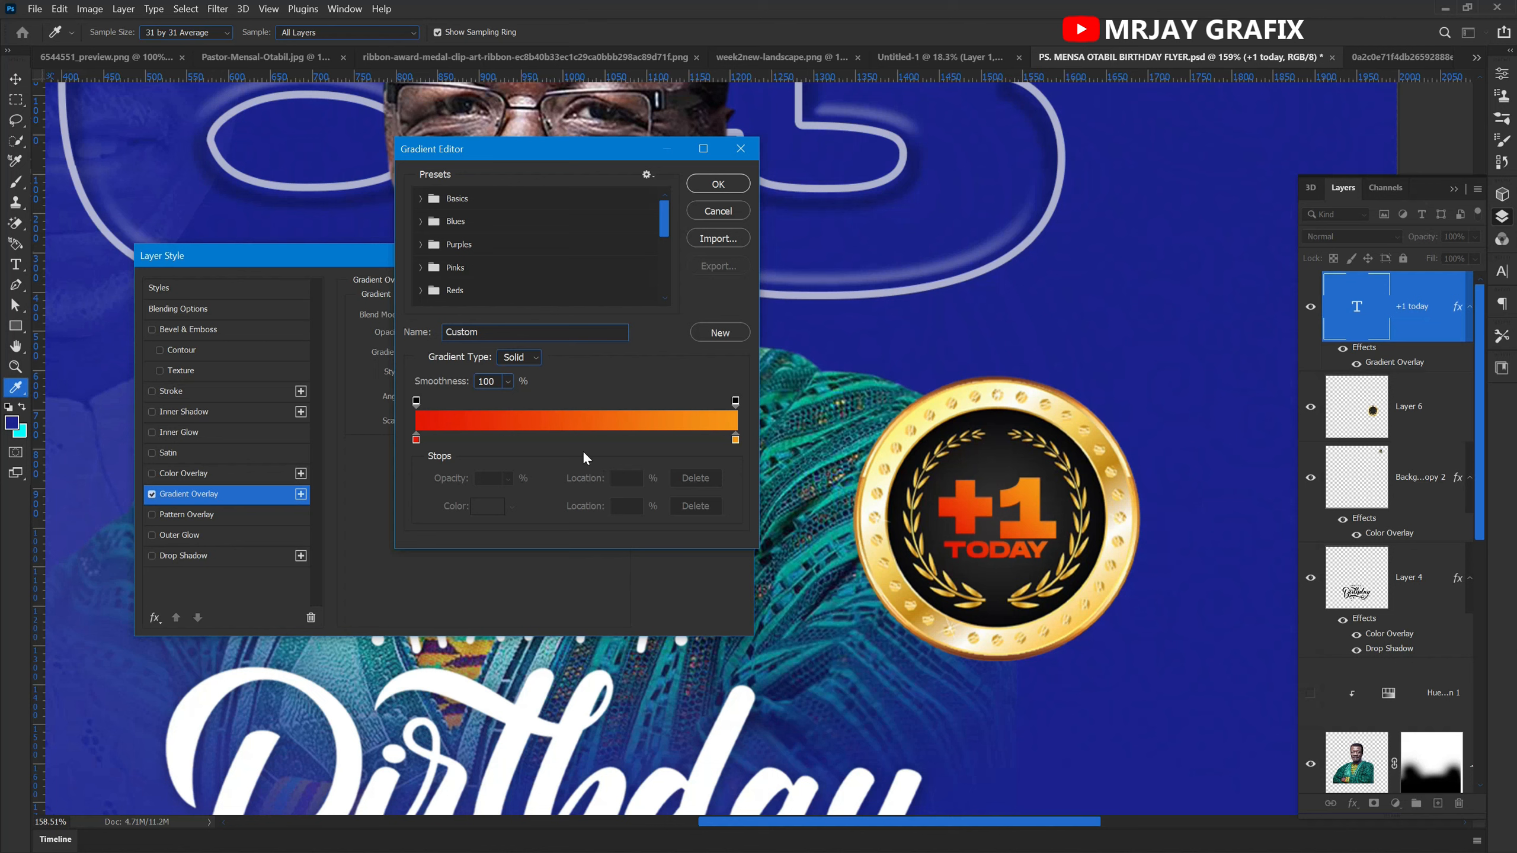
left_click(416, 439)
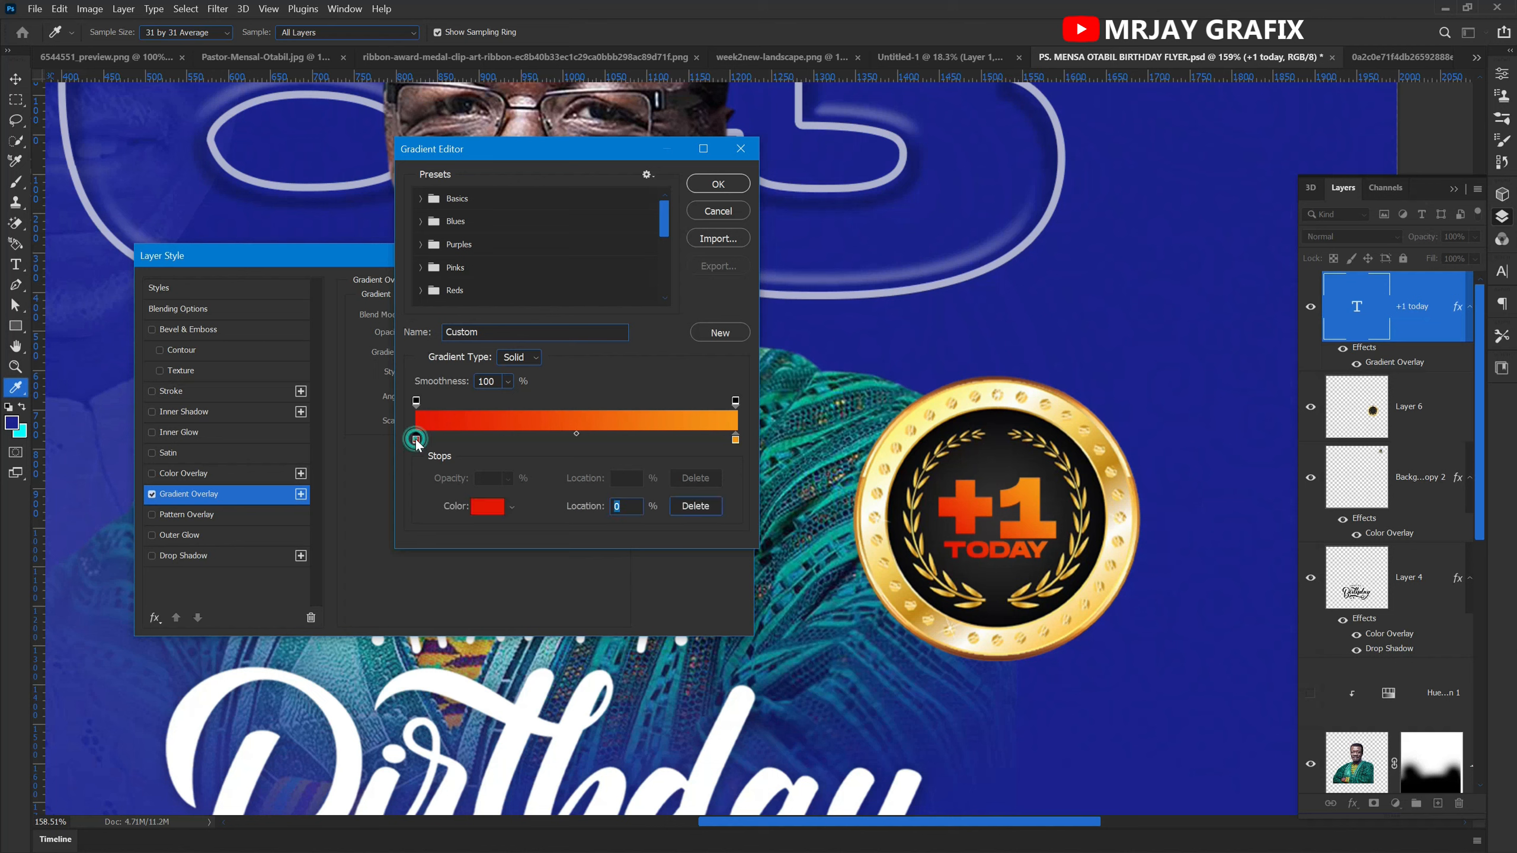
left_click(487, 506)
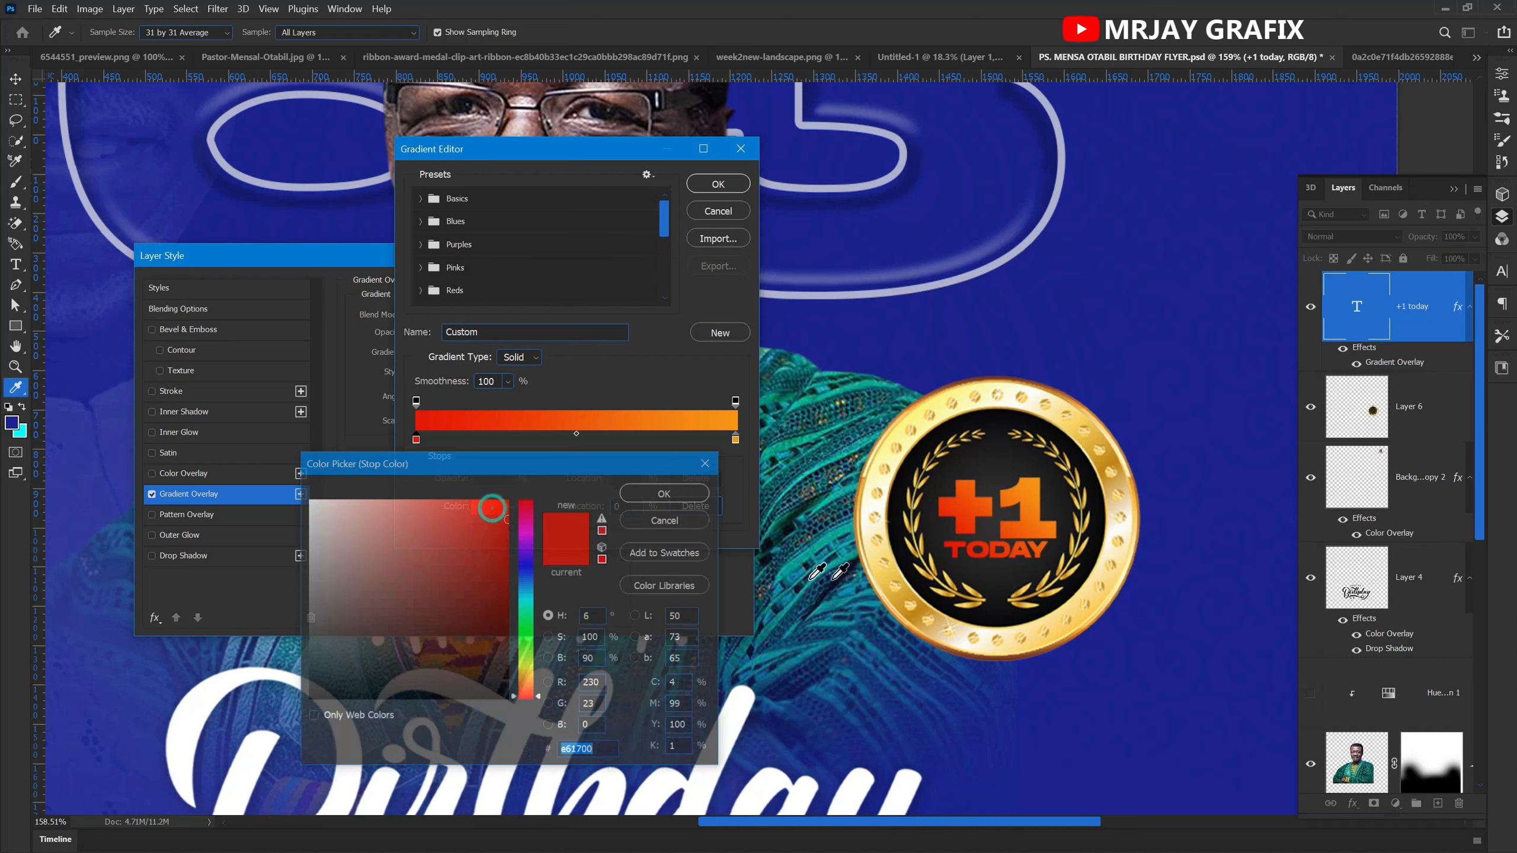
left_click(901, 596)
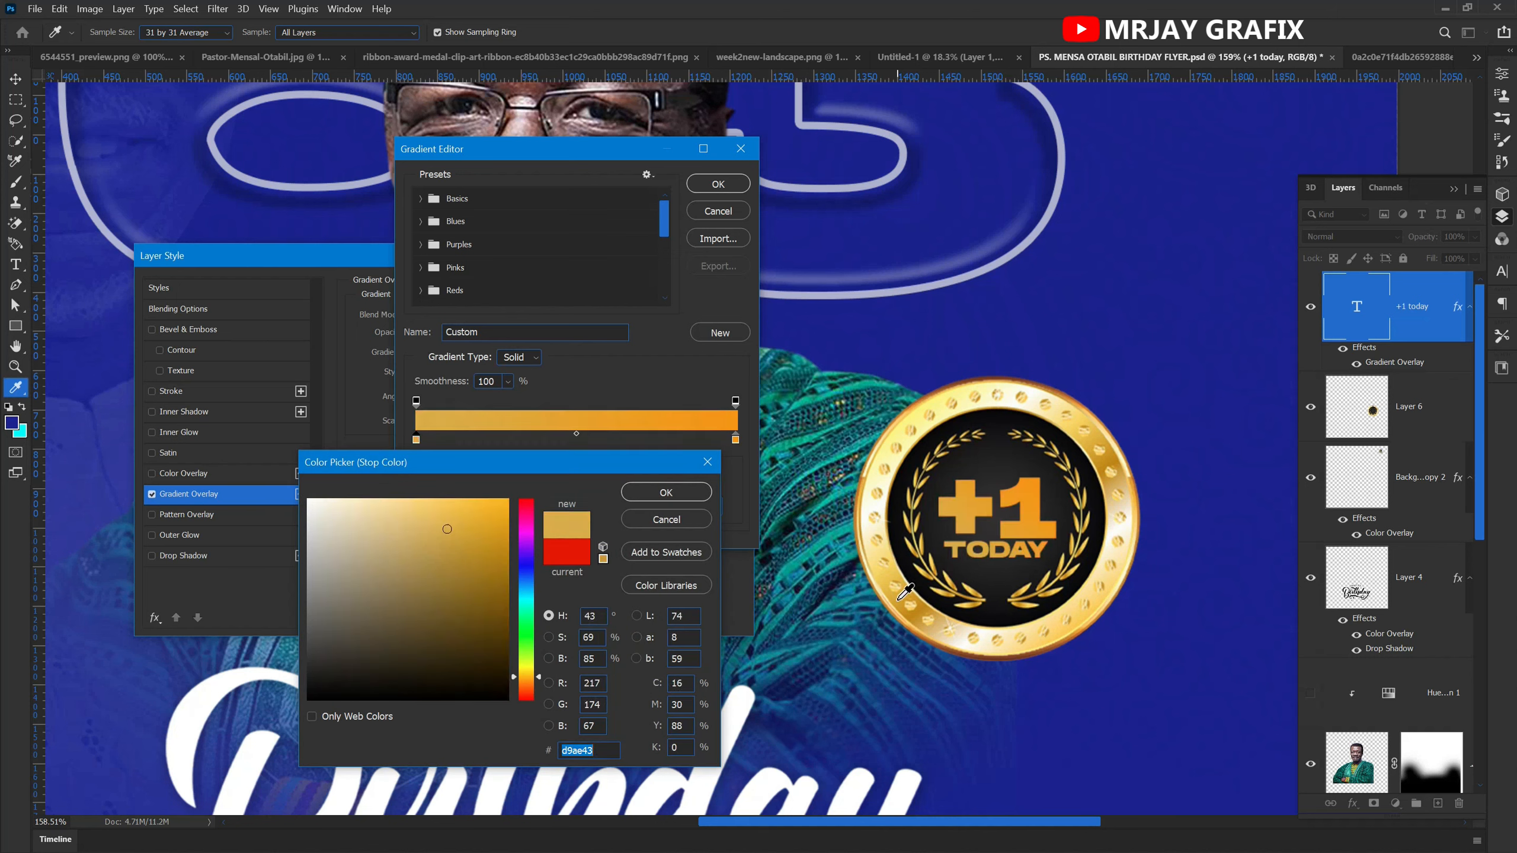
left_click(696, 492)
- Give the gradient a pale beige stop near its start and a gold end stop at 100%, both sampled from the medal
left_click(735, 441)
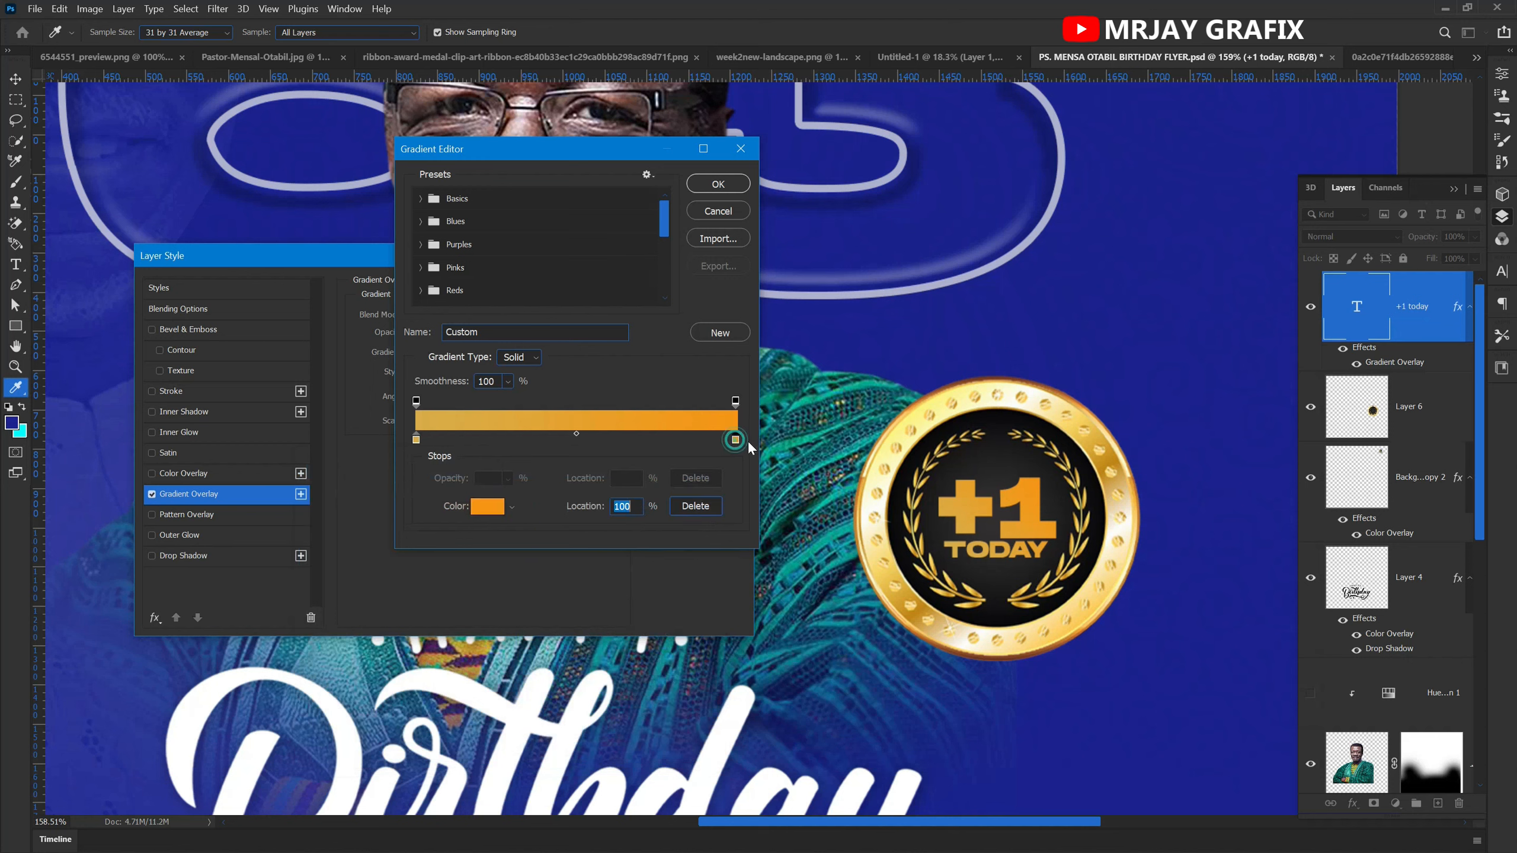
left_click(883, 505)
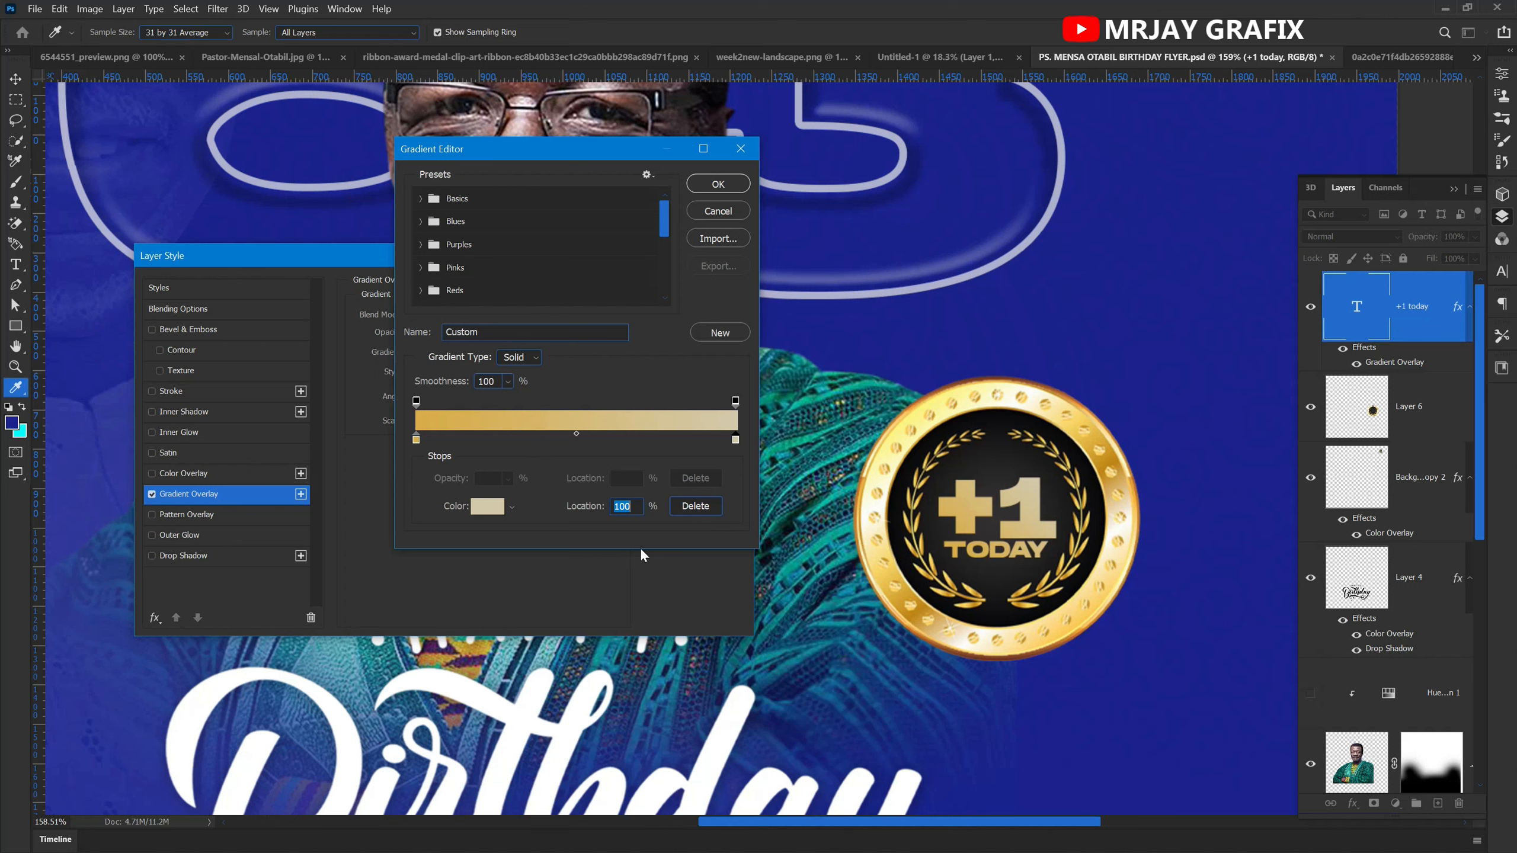
left_click_drag(734, 442, 481, 445)
left_click(732, 442)
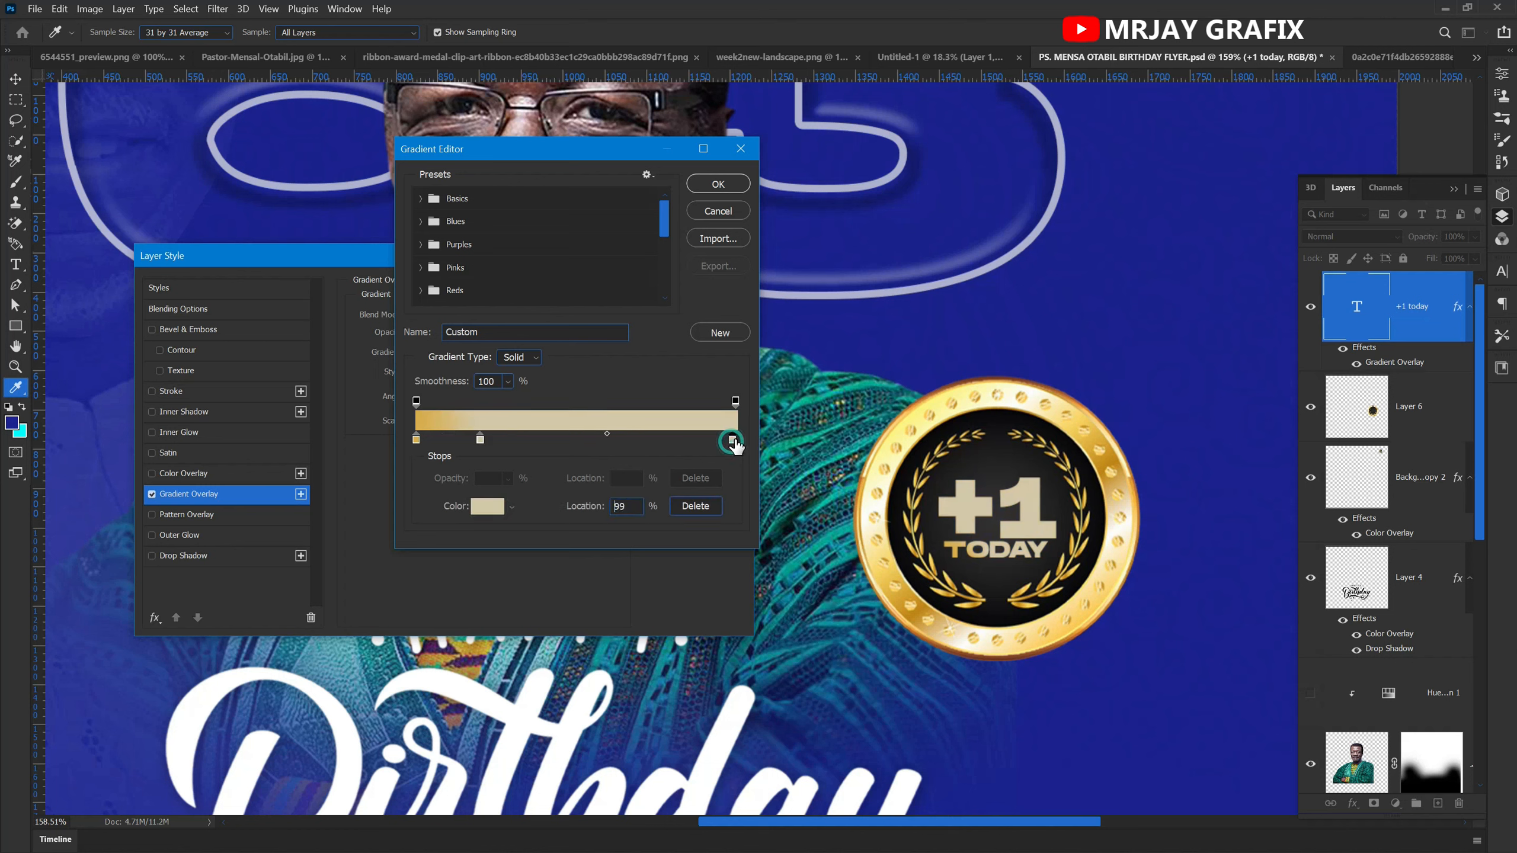
left_click(1110, 458)
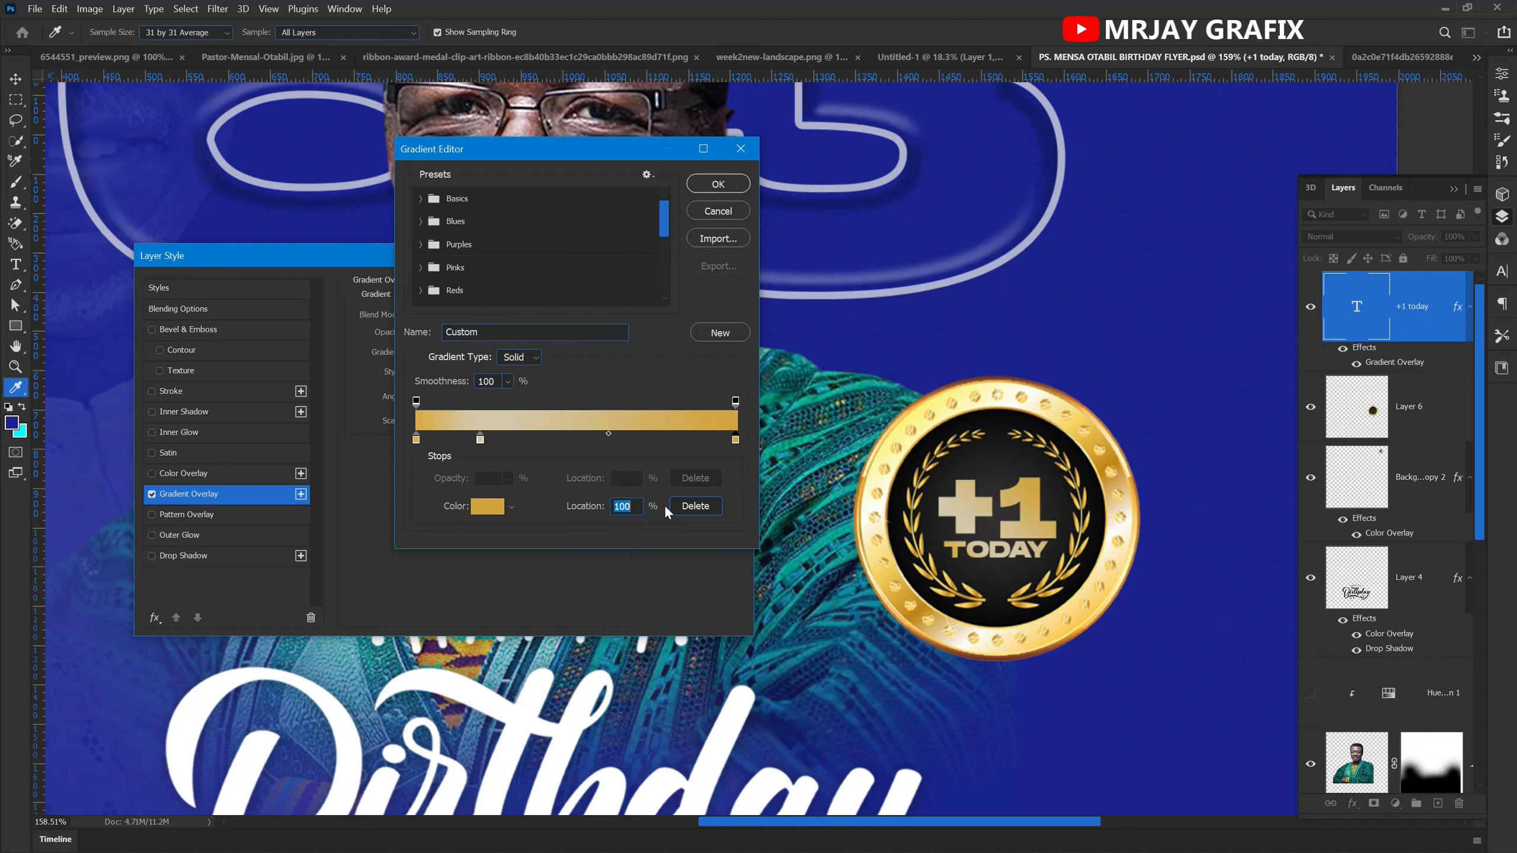
left_click(714, 185)
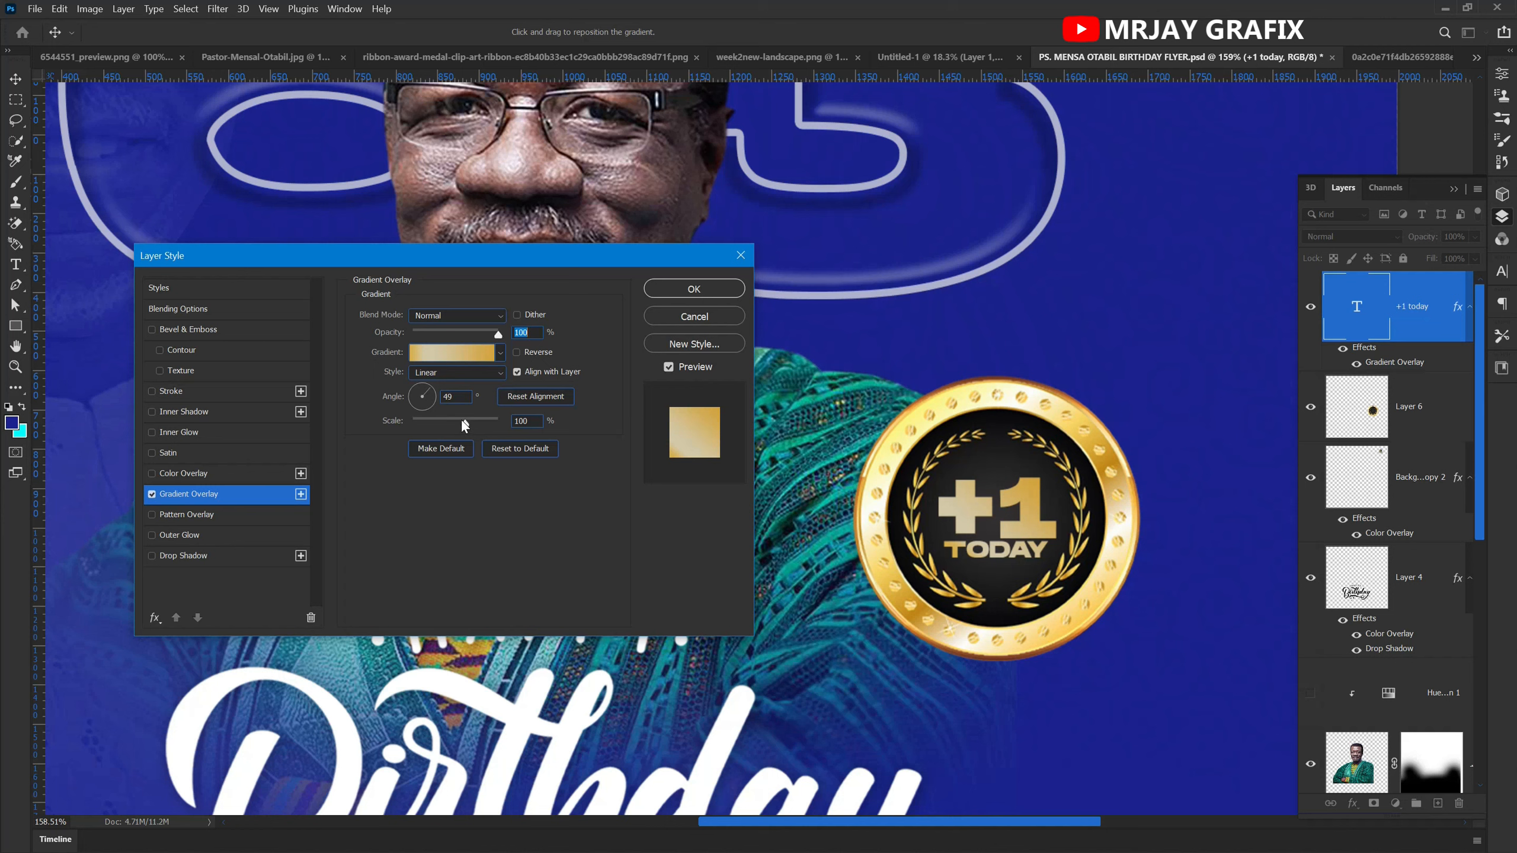
- Set the gradient overlay's scale to 81% and turn its angle nearly horizontal on the "+1 TODAY" text
left_click_drag(467, 425, 442, 404)
left_click(448, 397)
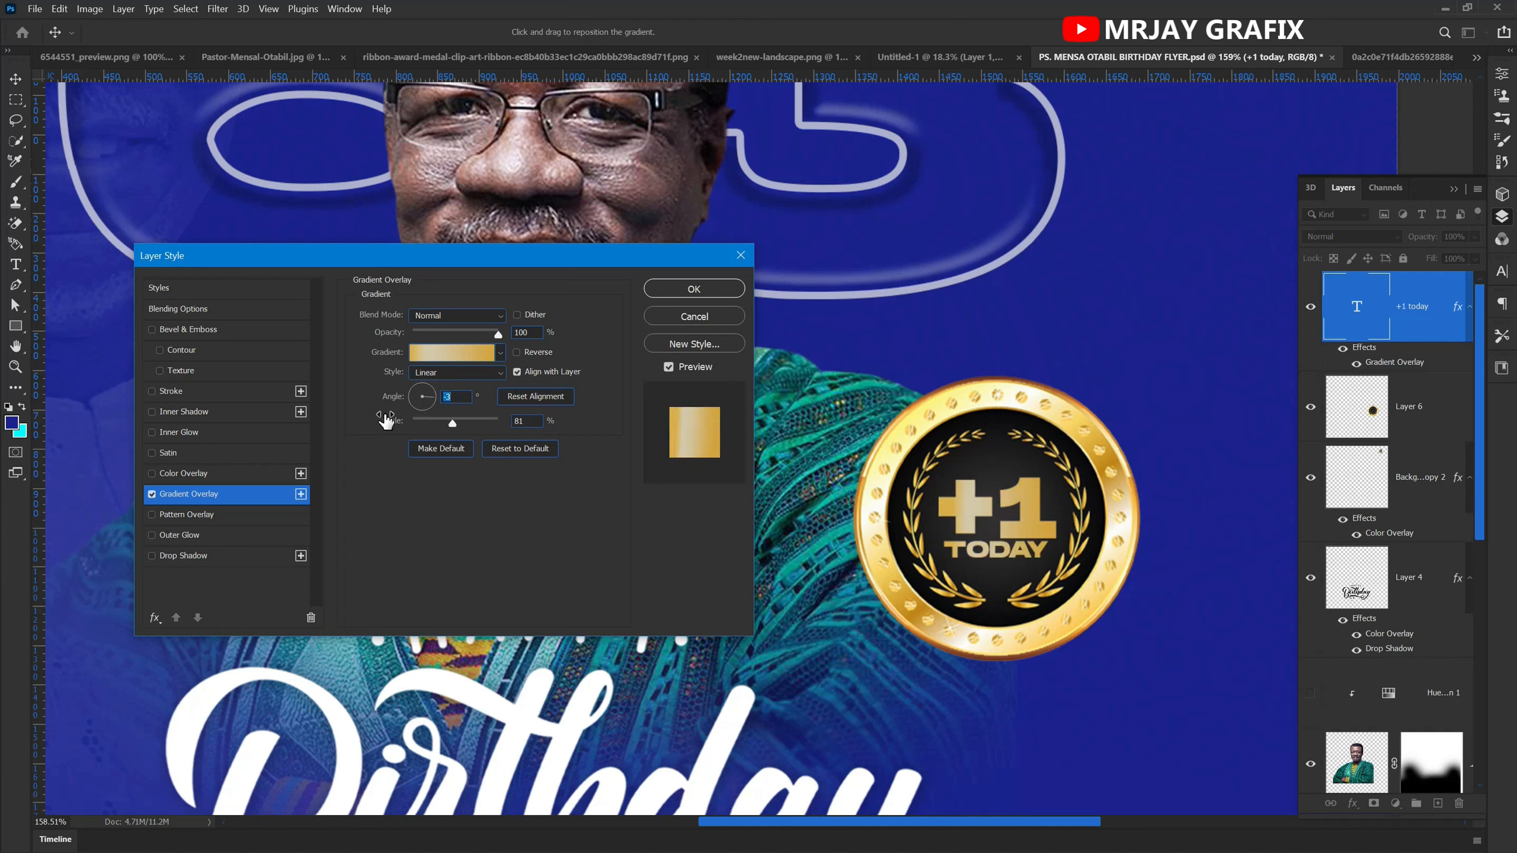
left_click(703, 286)
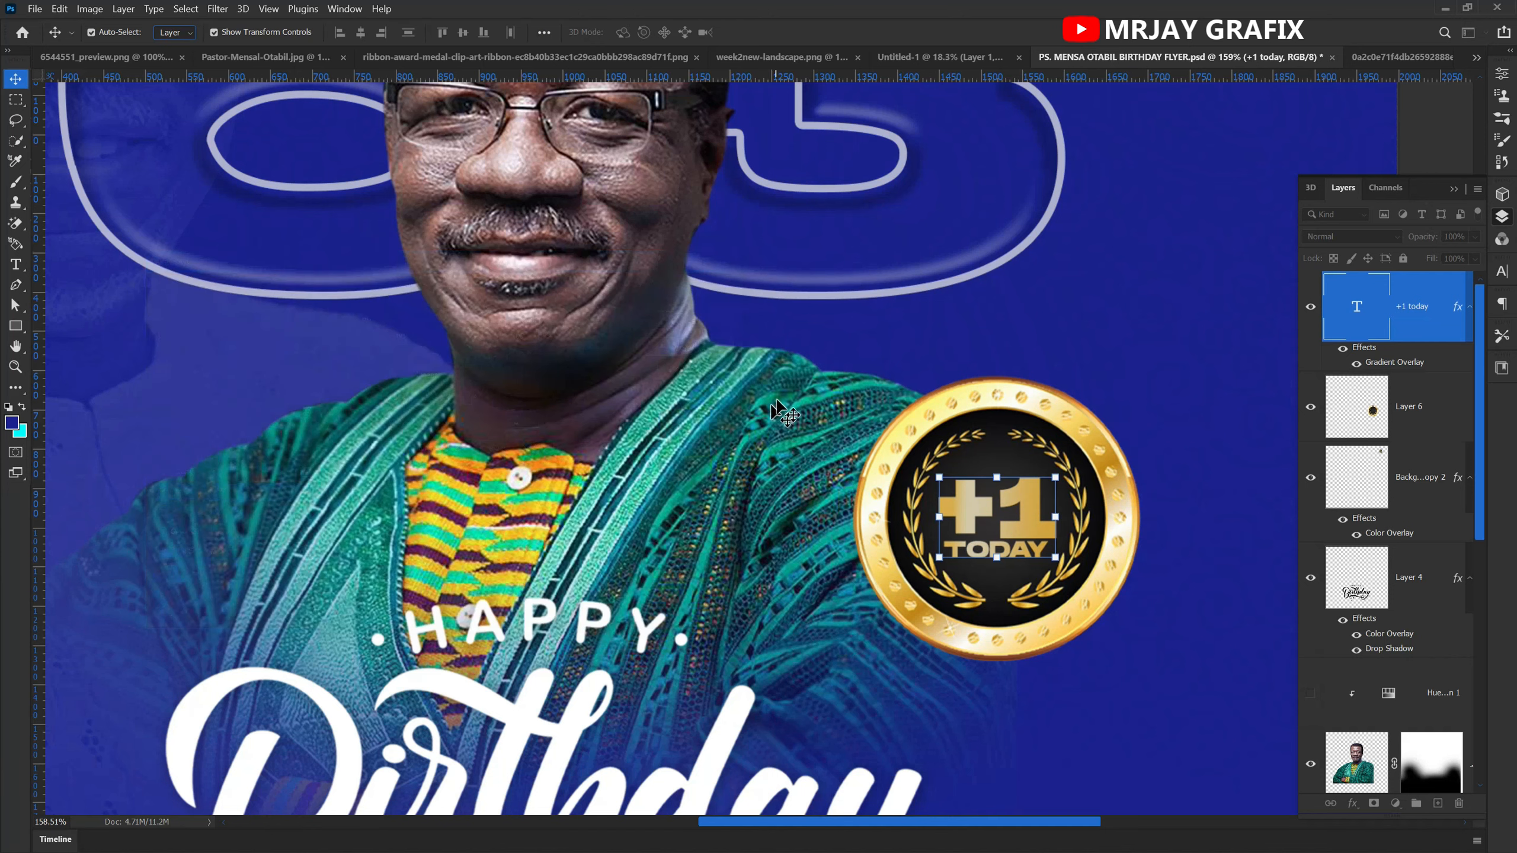
- Open the layer effects options of the "+1 TODAY" text
left_click(1046, 326)
scroll(976, 418, "down", 4)
scroll(964, 412, "down", 2)
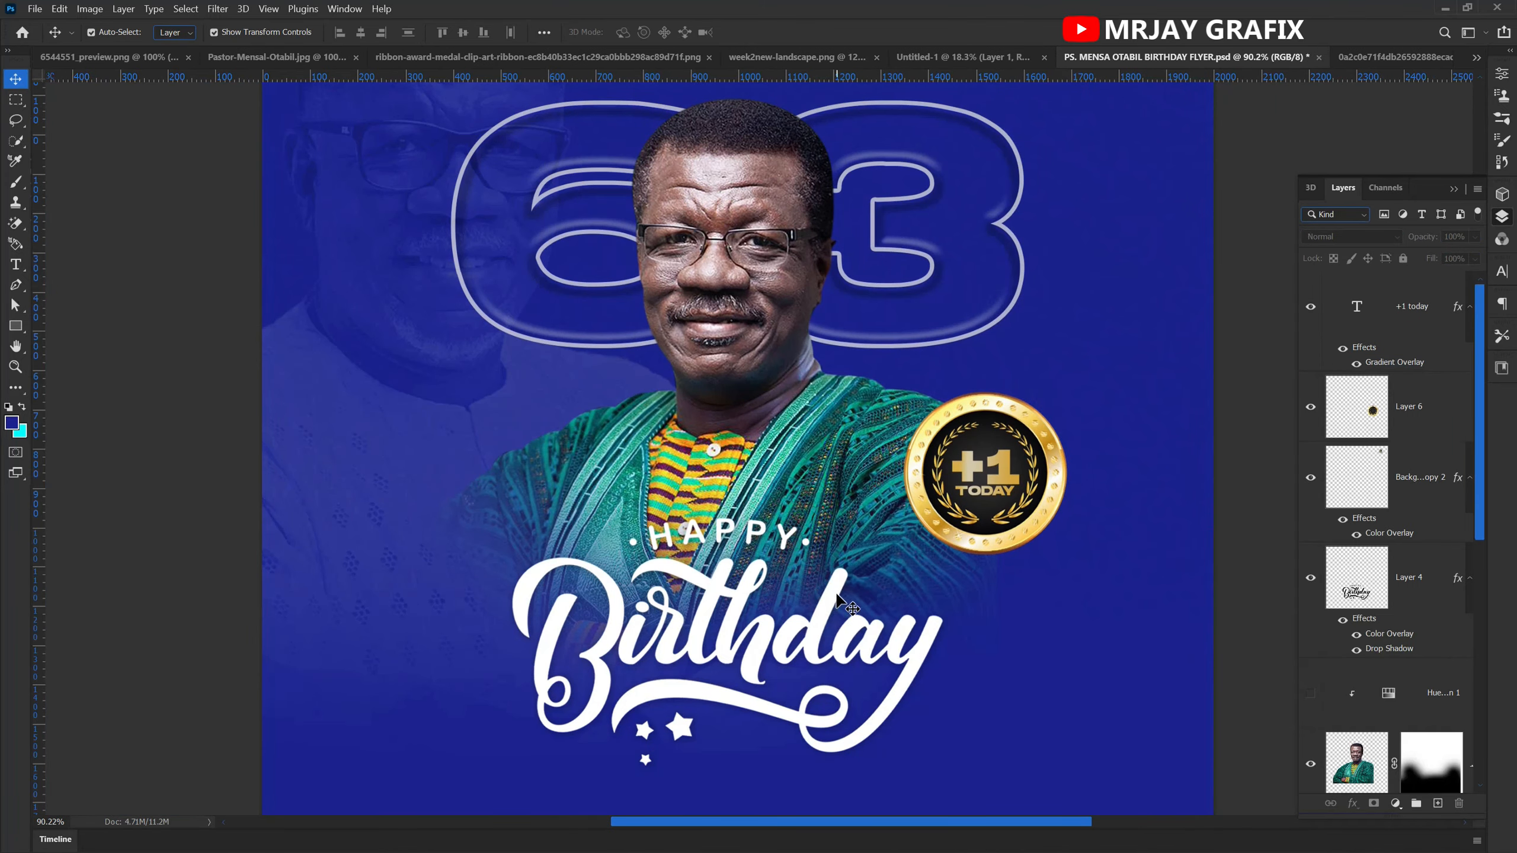
scroll(838, 597, "up", 1)
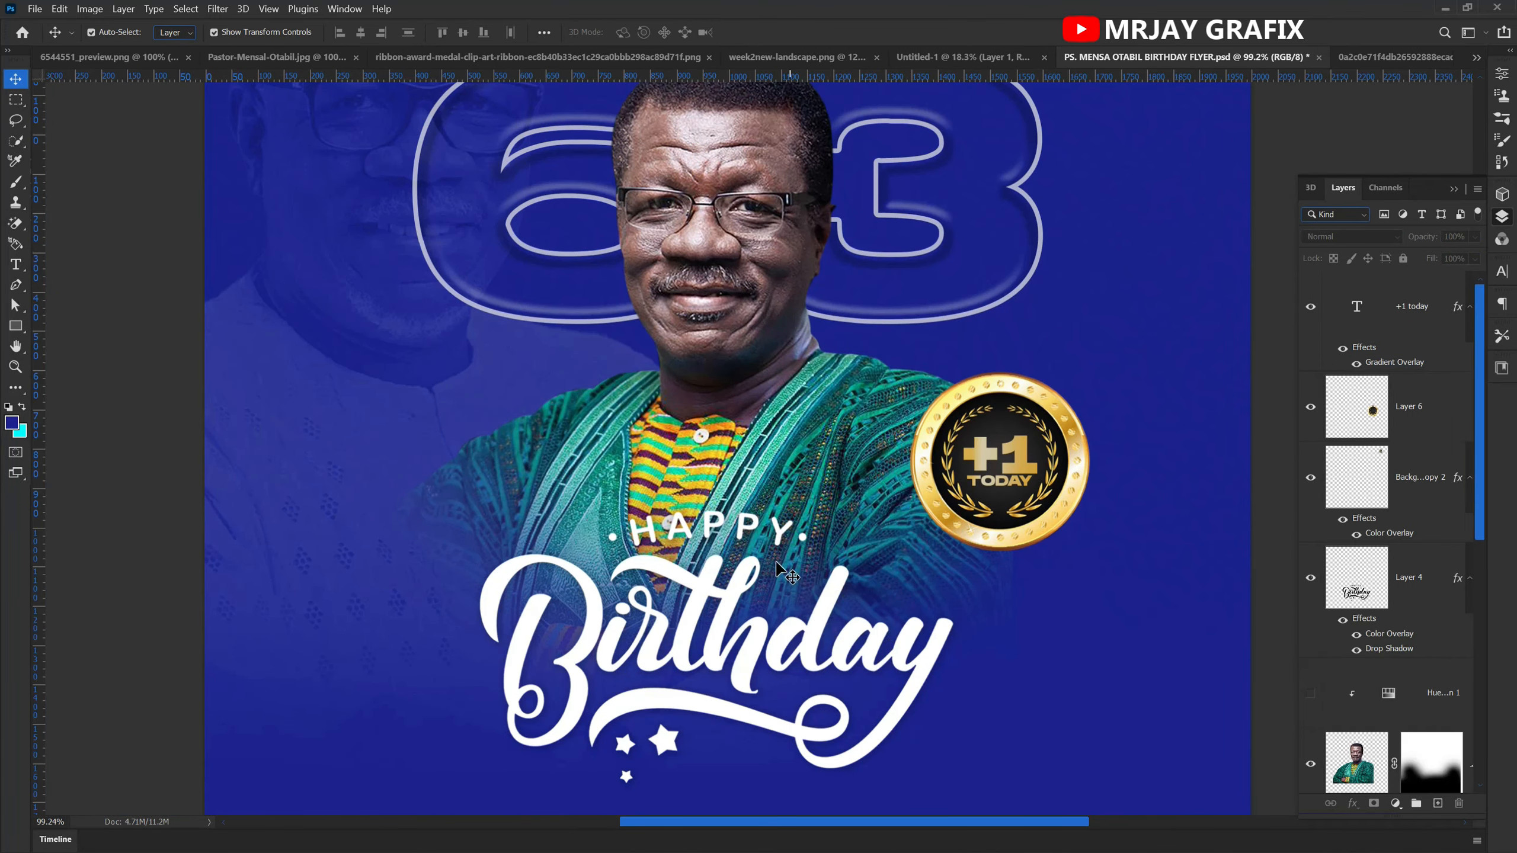
left_click(1000, 469)
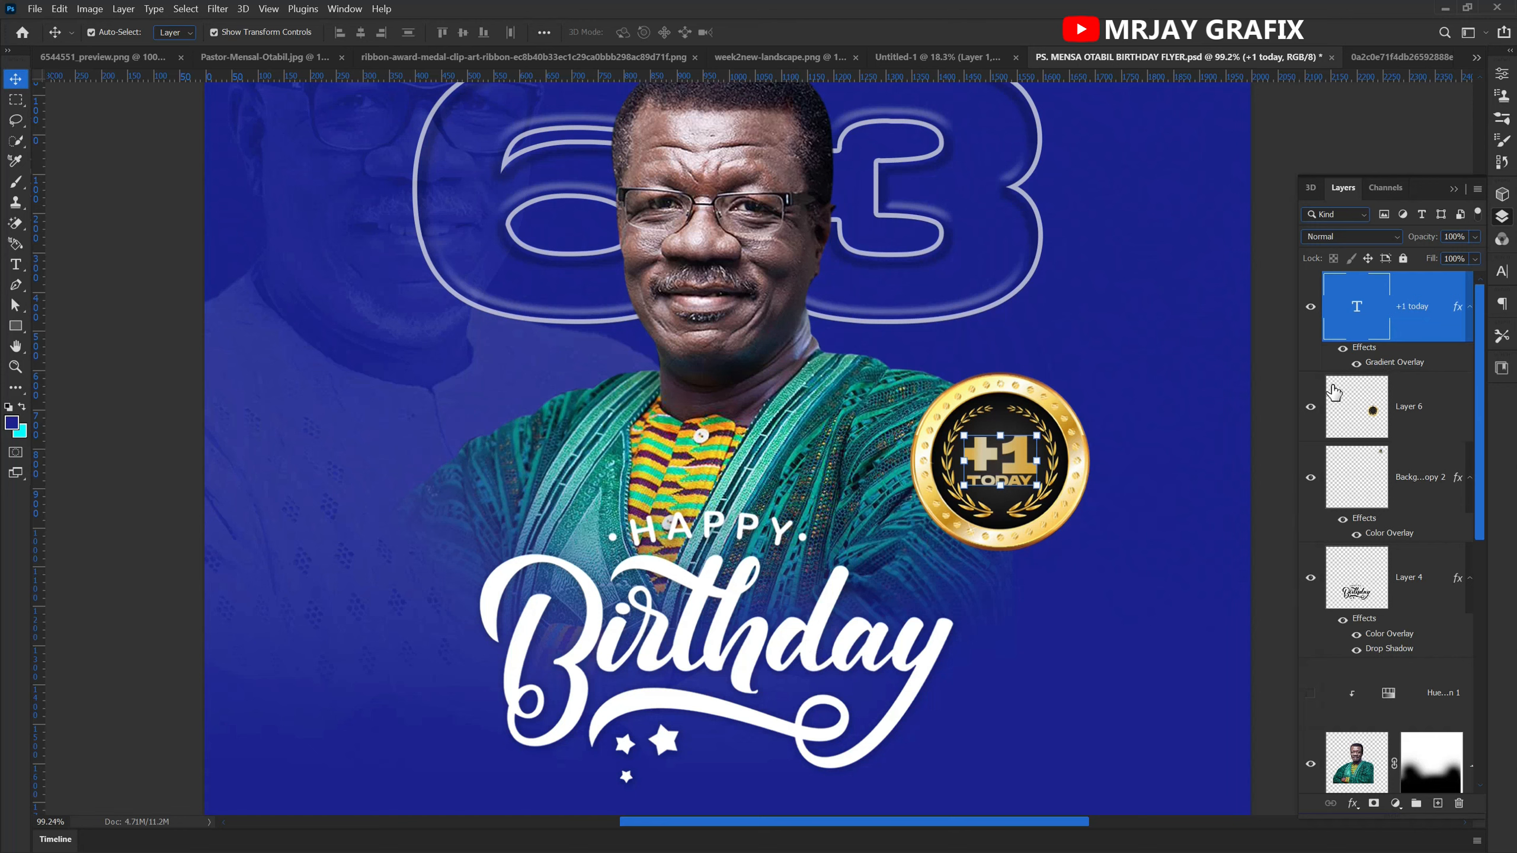
right_click(1376, 359)
right_click(1367, 353)
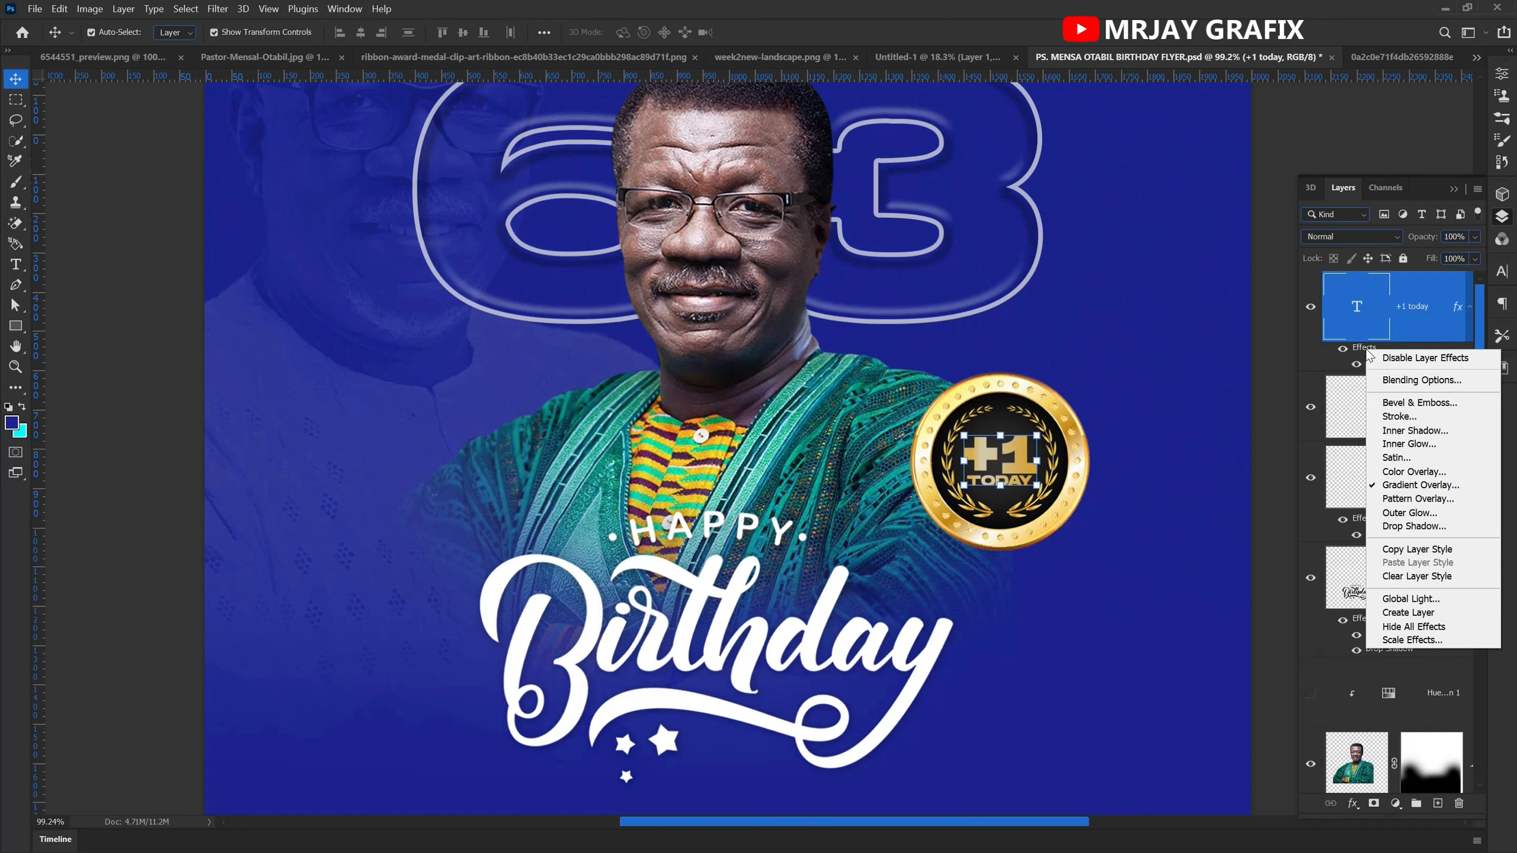
right_click(1363, 353)
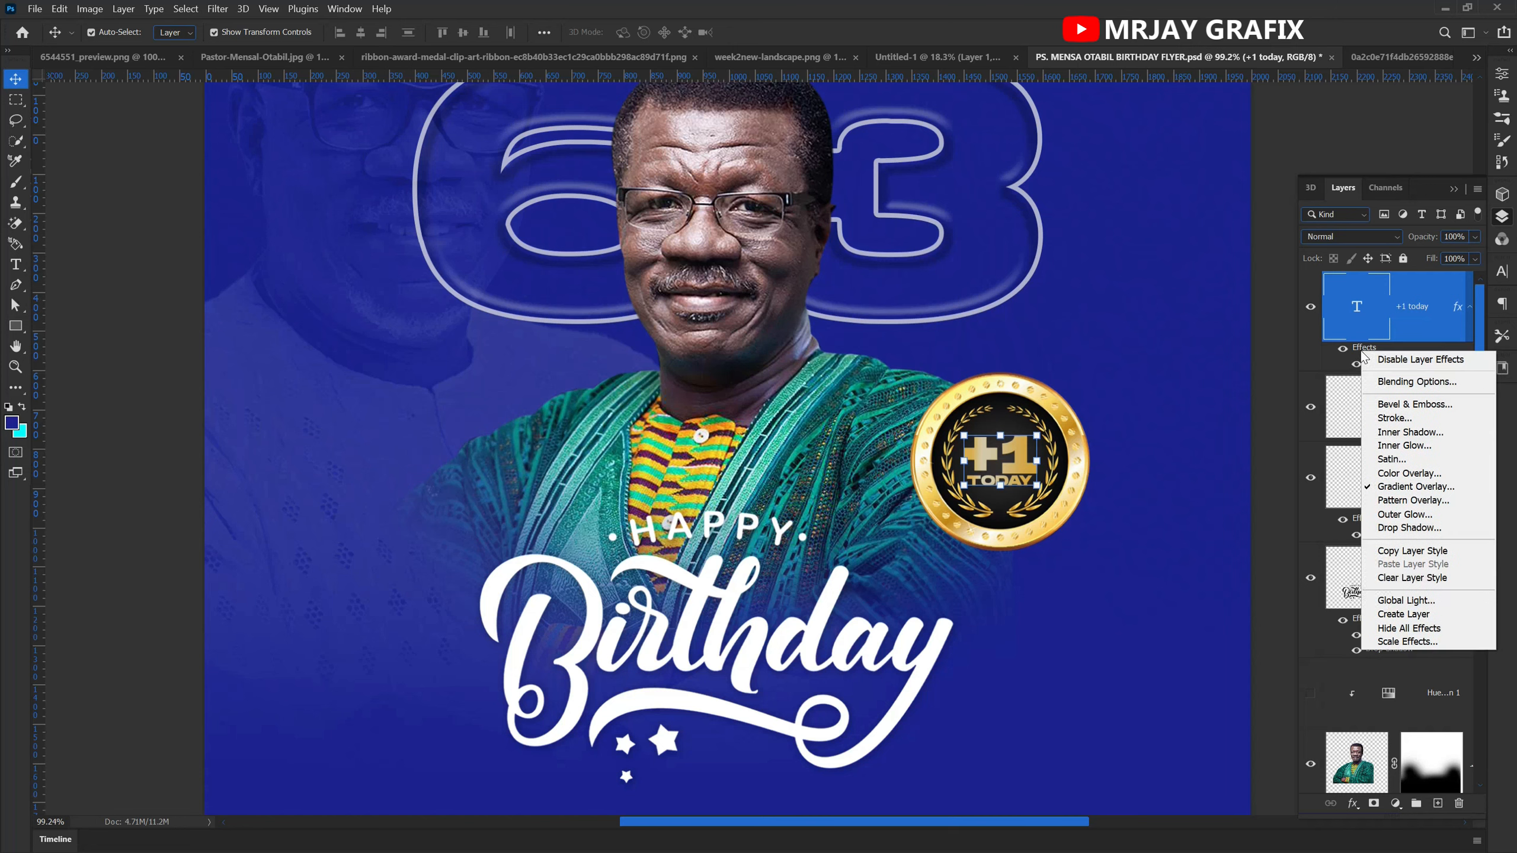
- Copy the layer style of the "+1 TODAY" text onto the Happy Birthday lettering and nudge the lettering slightly
left_click(1412, 554)
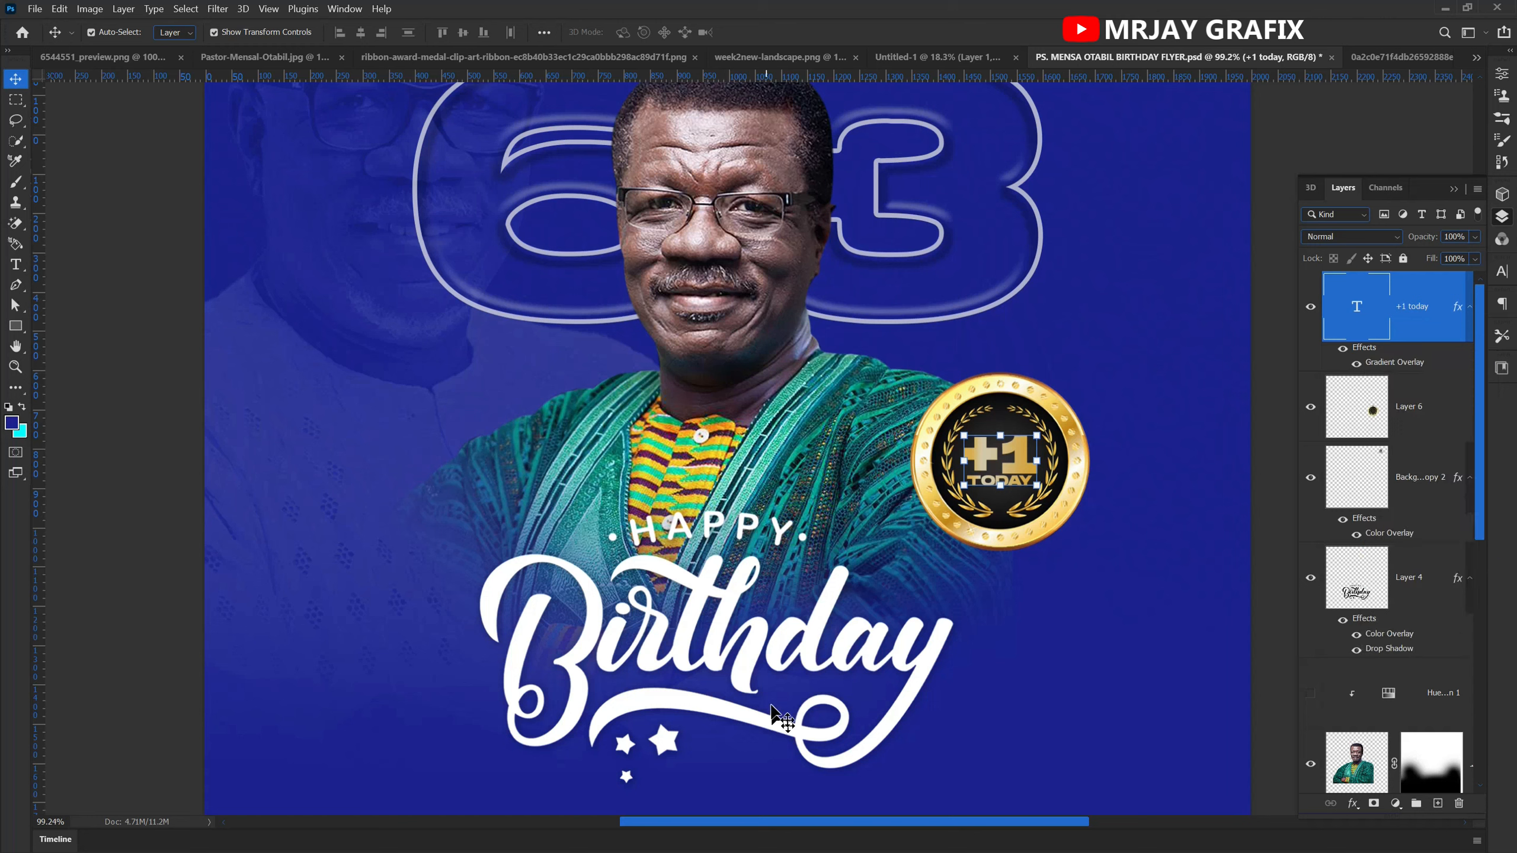
left_click(747, 662)
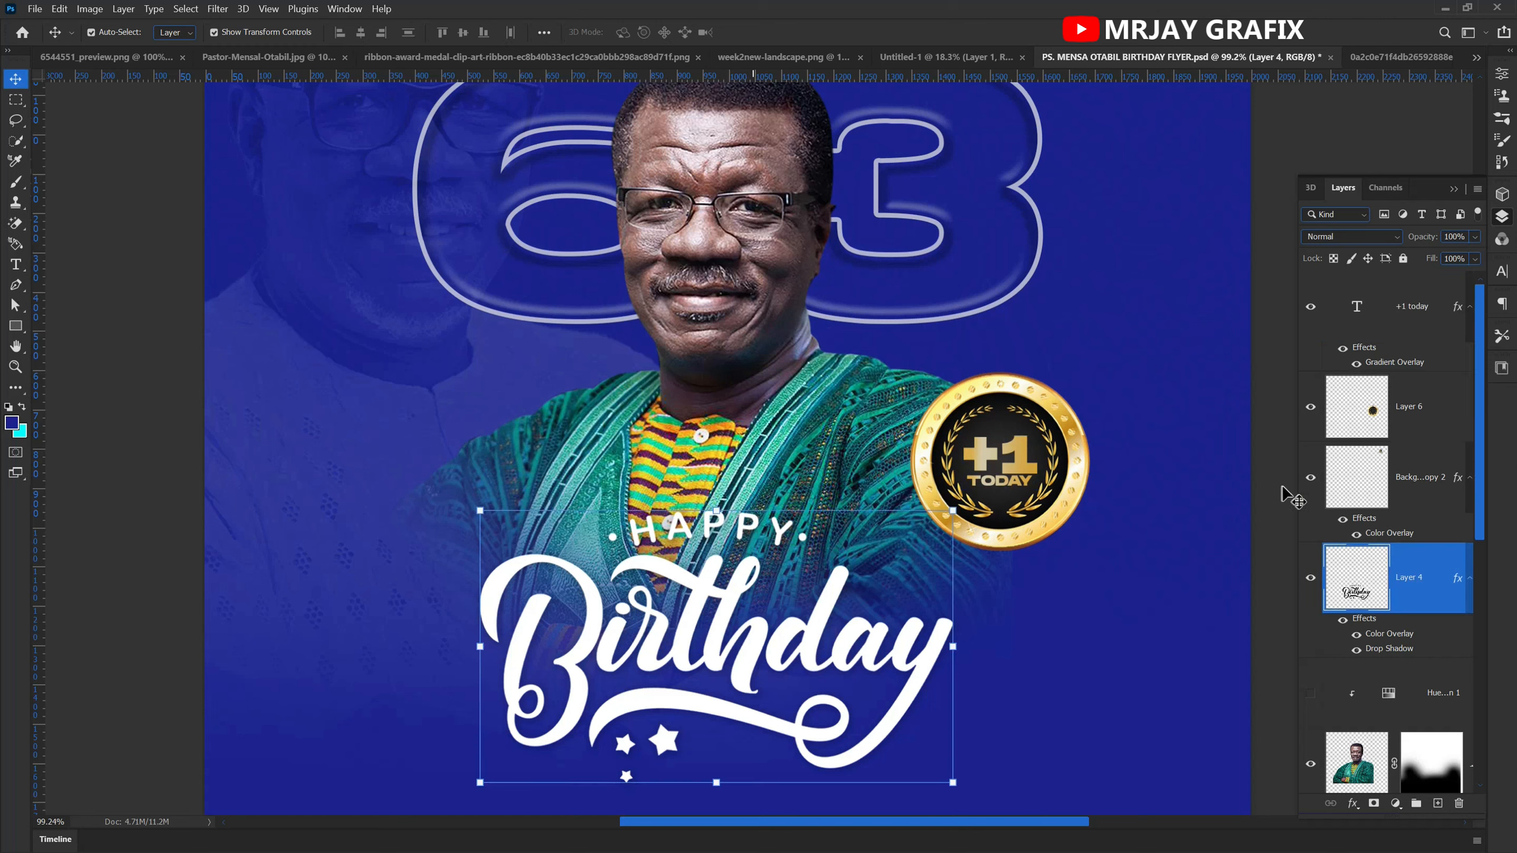
scroll(1423, 607, "down", 2)
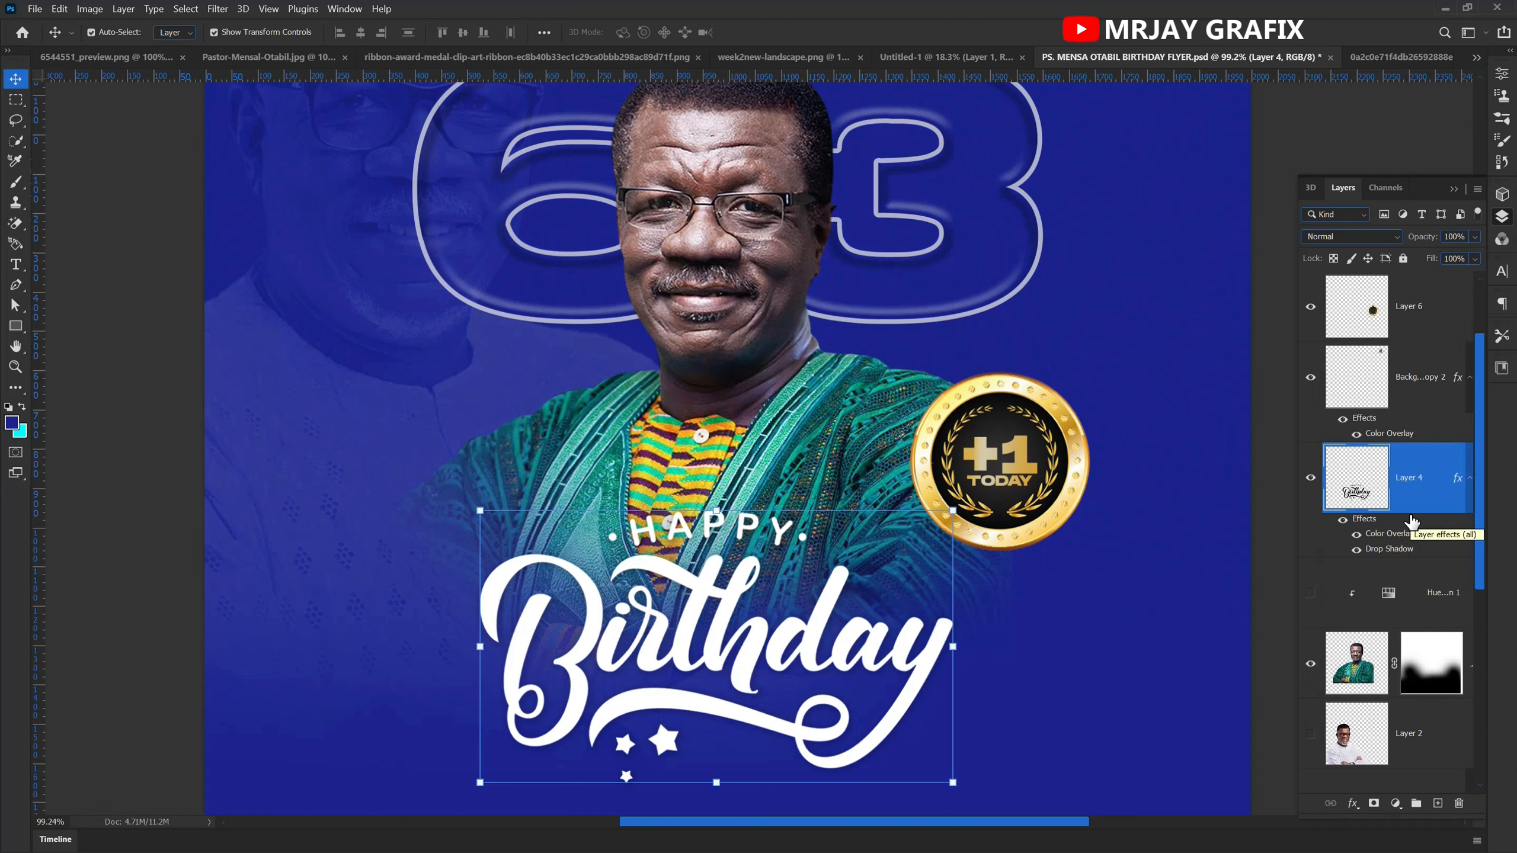
scroll(1401, 521, "up", 2)
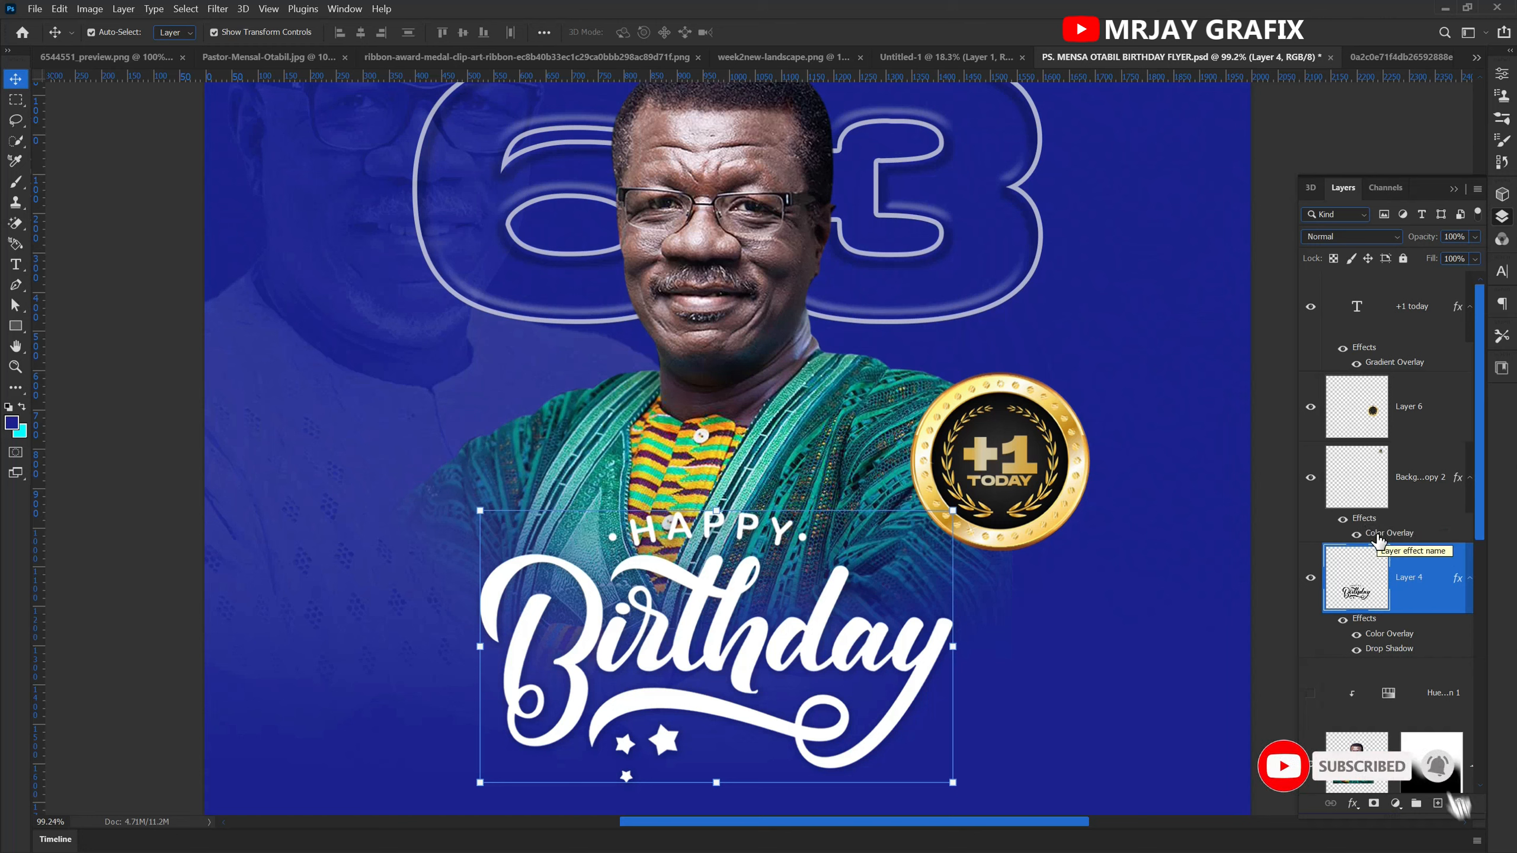
right_click(1435, 568)
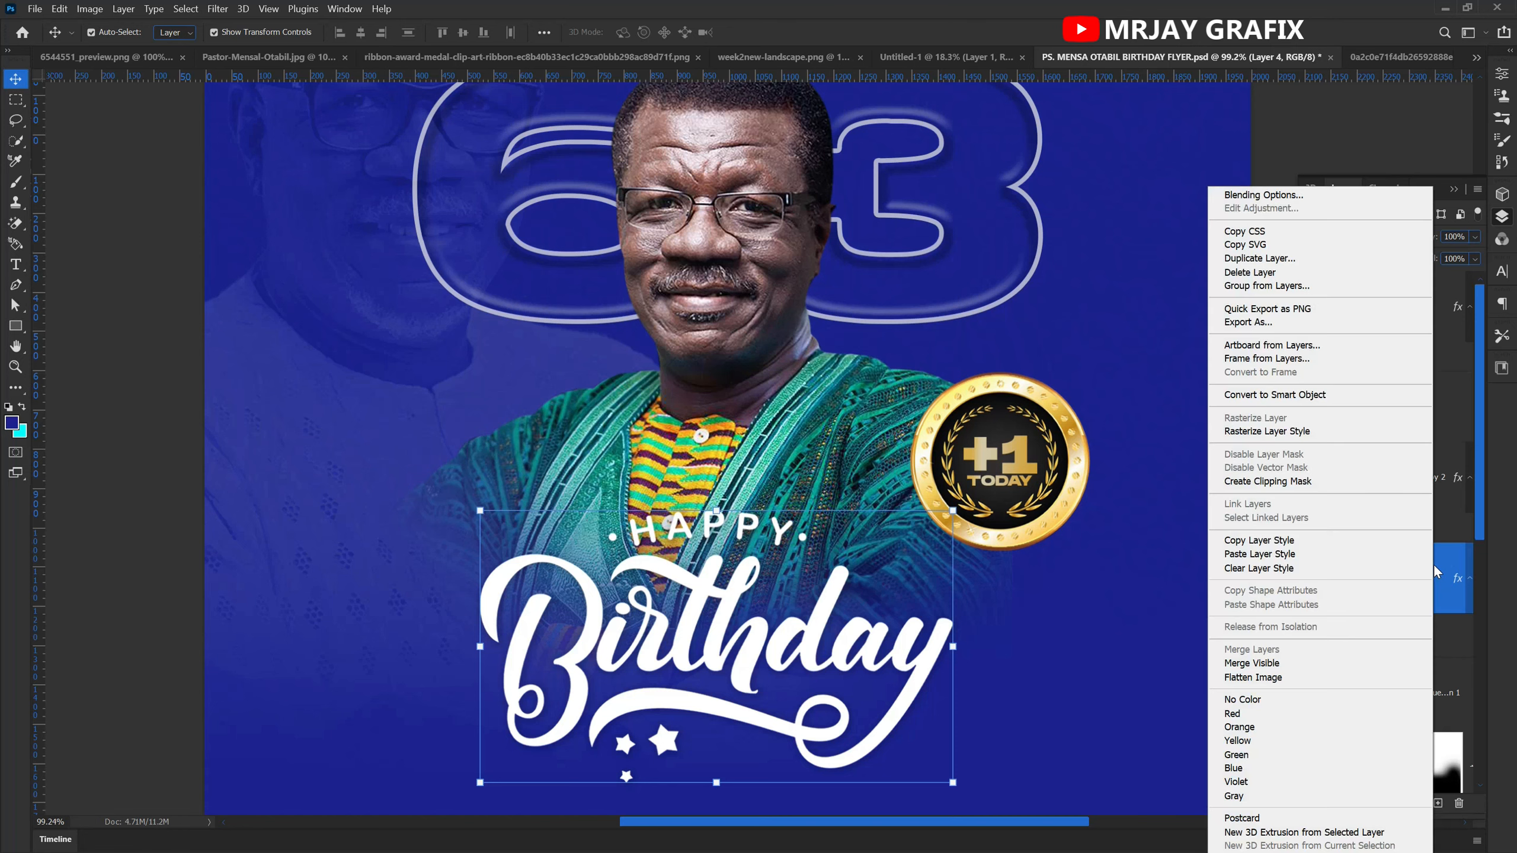
left_click(1258, 555)
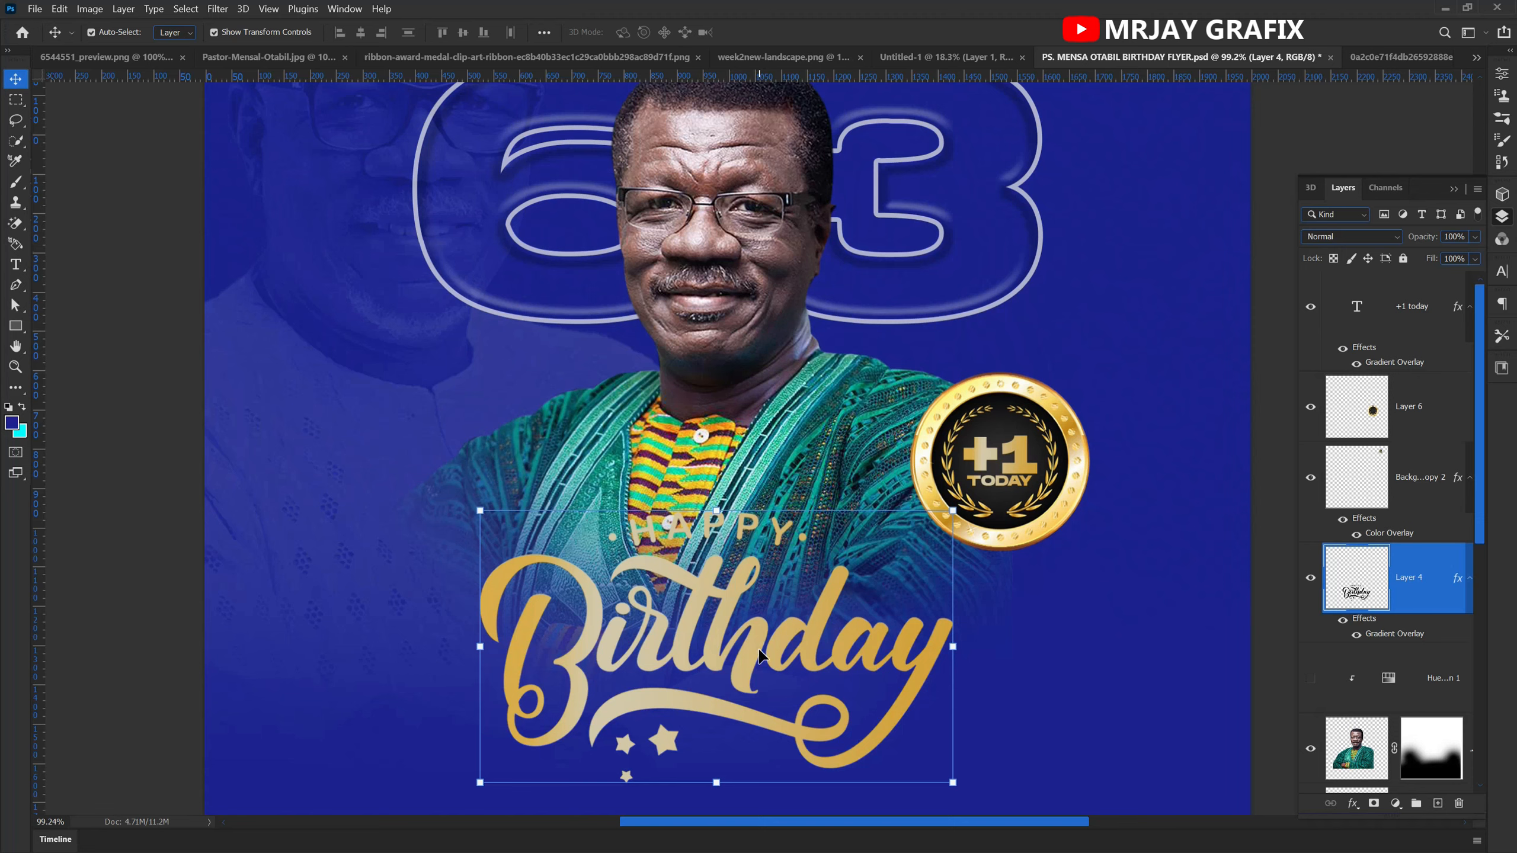
scroll(728, 555, "down", 2)
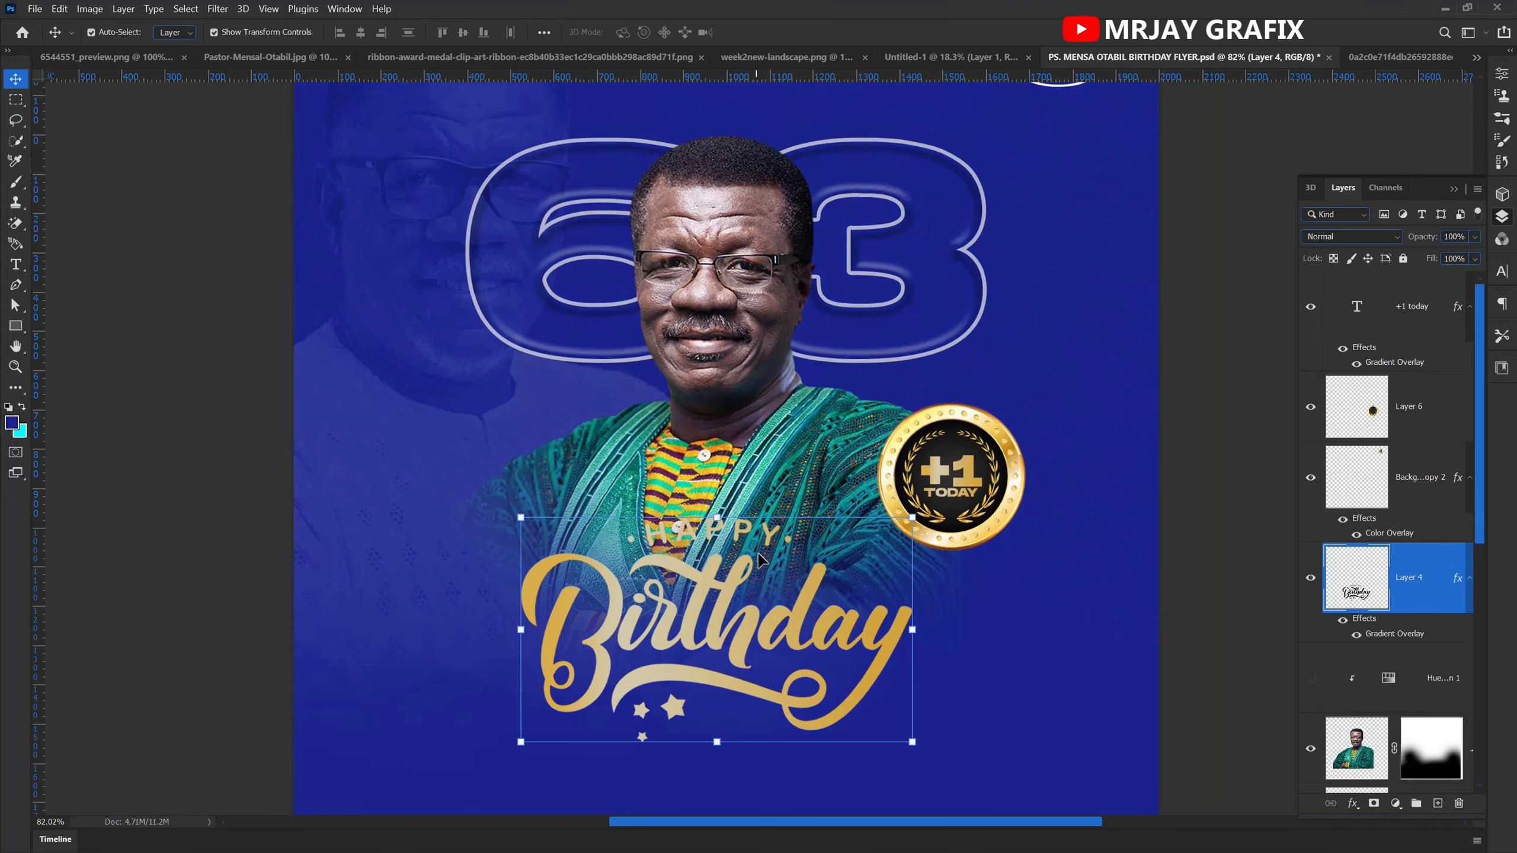
scroll(514, 636, "down", 1)
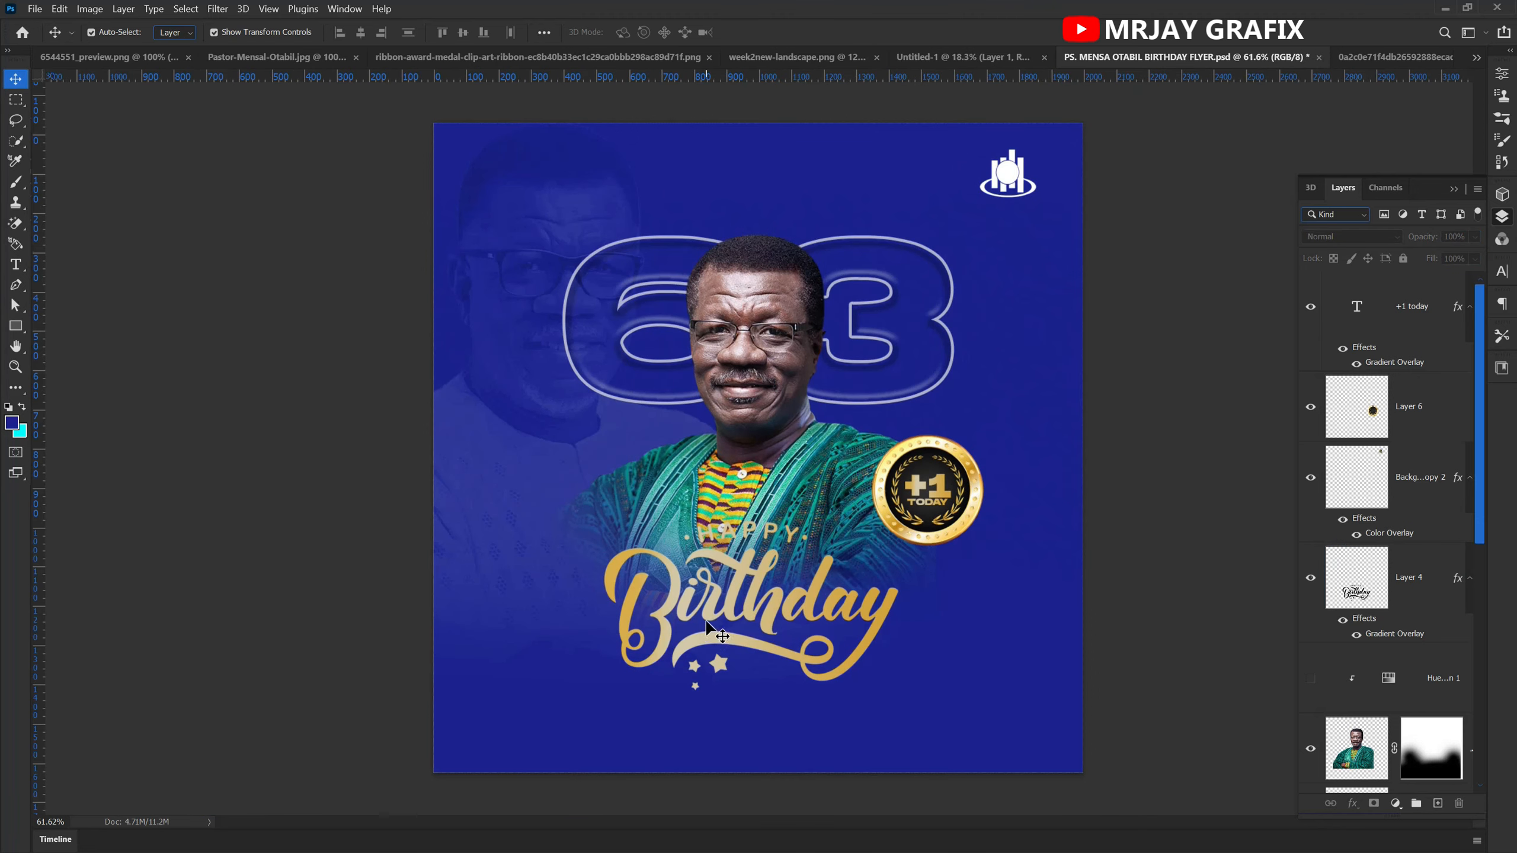
mouse_move(754, 619)
left_mouse_down()
mouse_move(761, 657)
mouse_move(757, 618)
left_mouse_up()
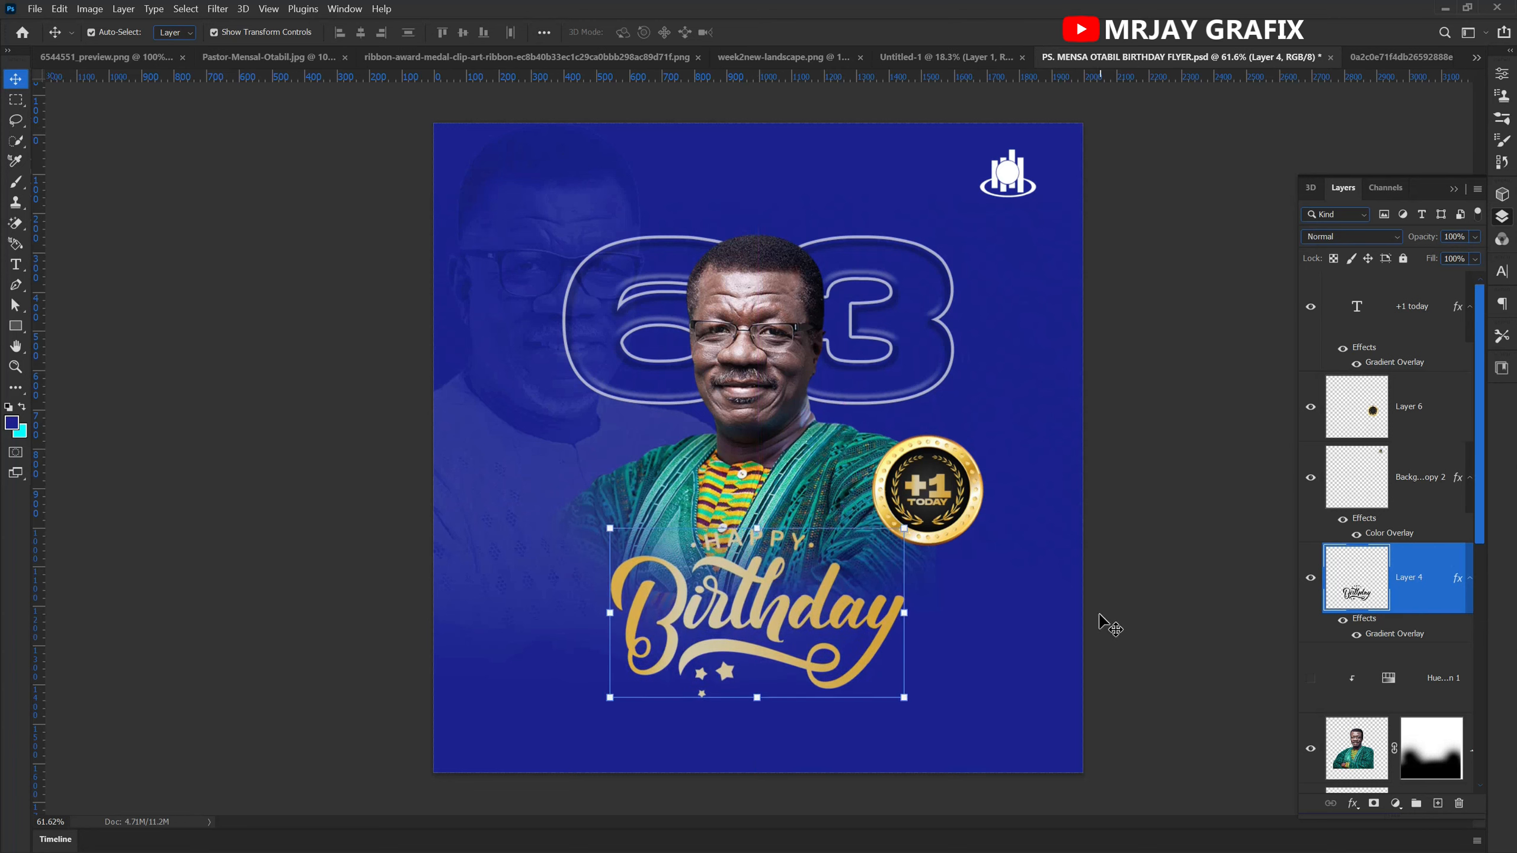
- Set the lettering's Gradient Overlay angle to -71° and move the gradient's middle colour stop to 45%
double_click(1367, 622)
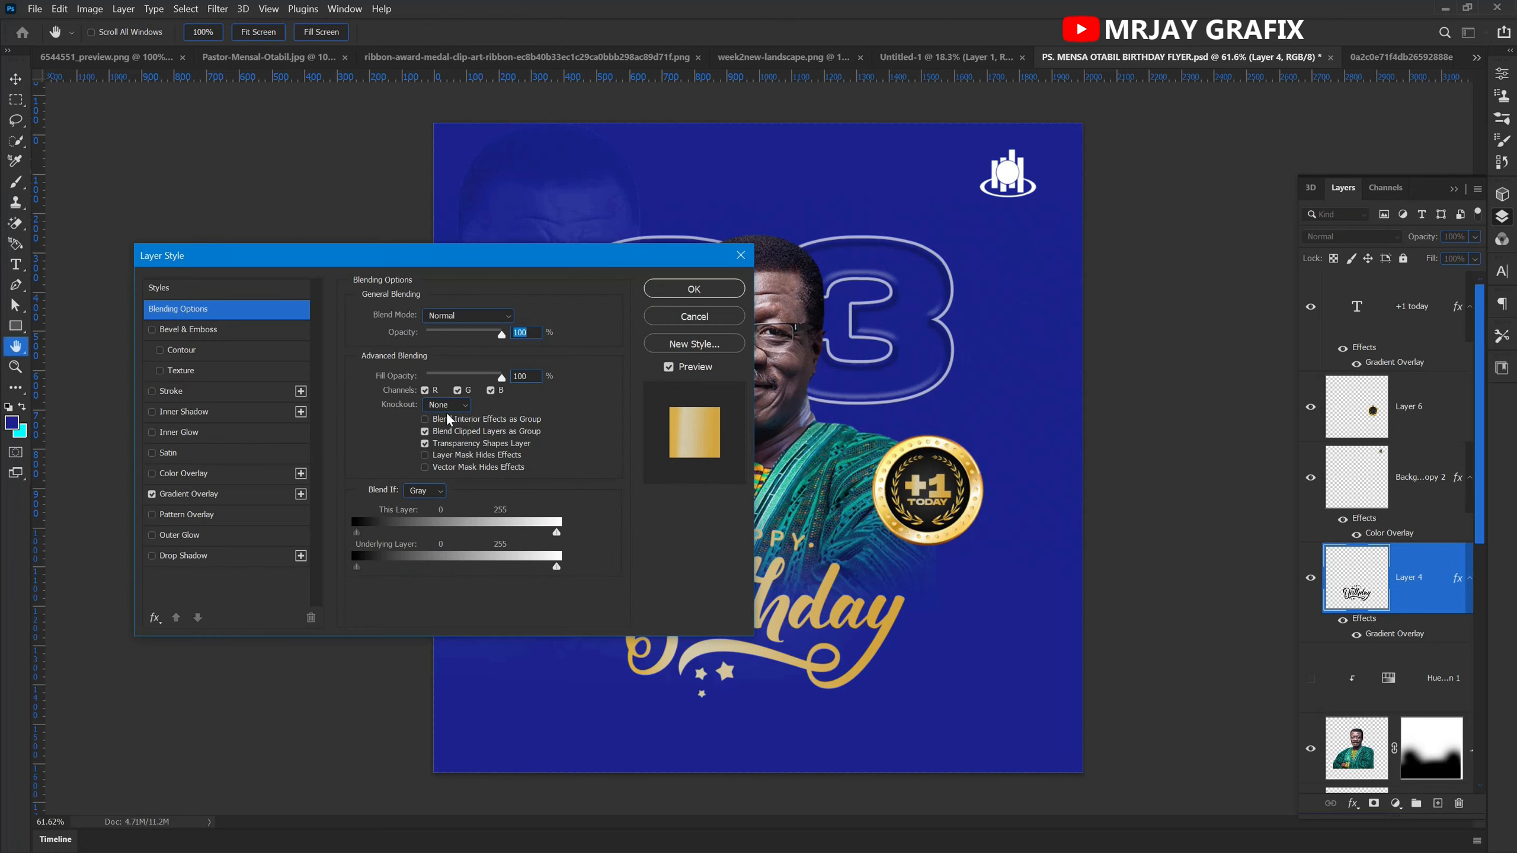
left_click_drag(420, 261, 1122, 156)
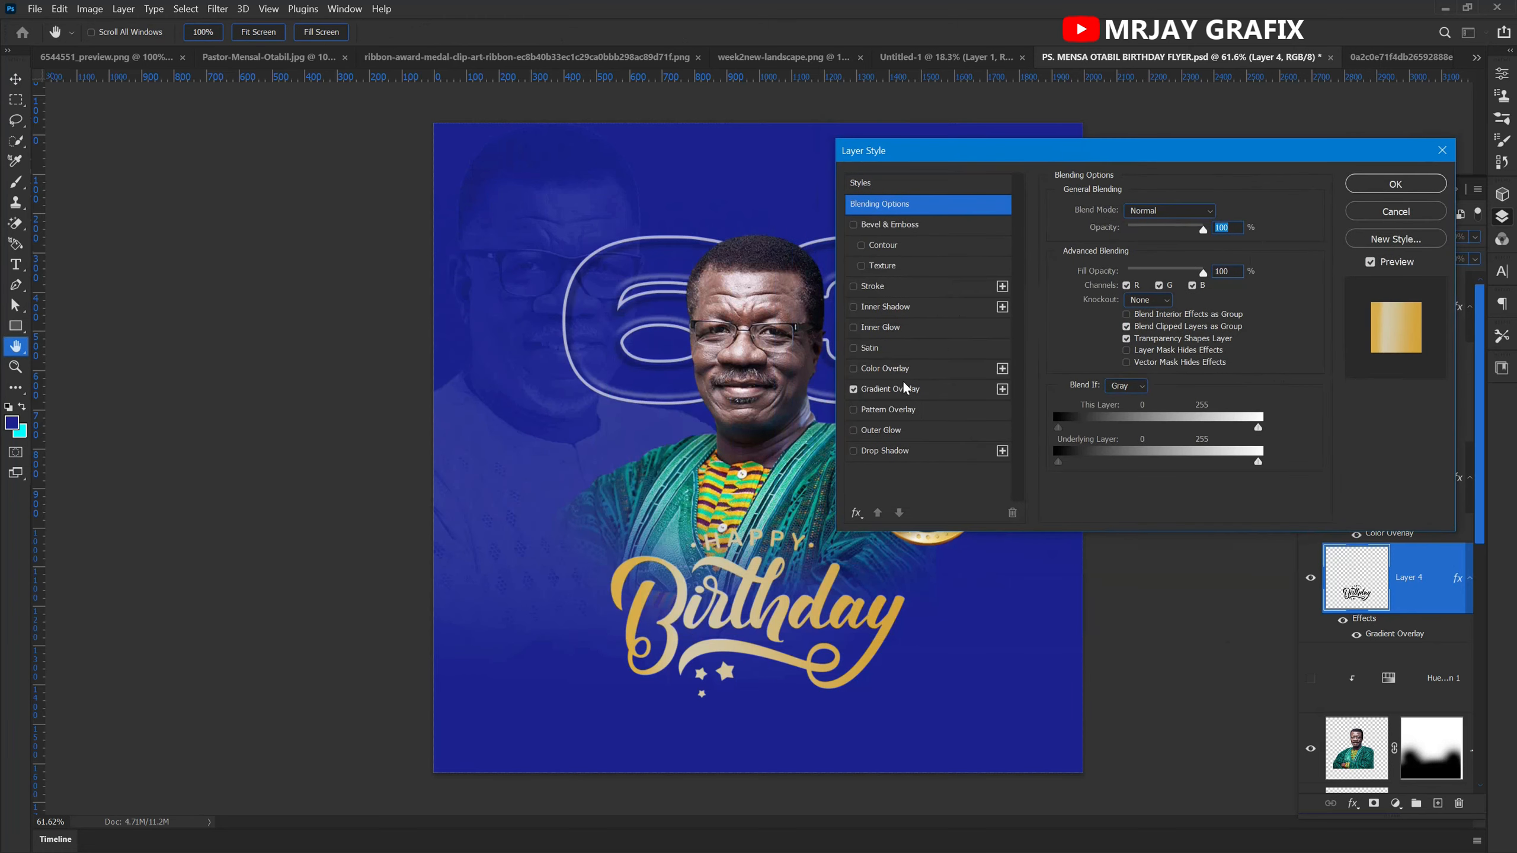
left_click(908, 390)
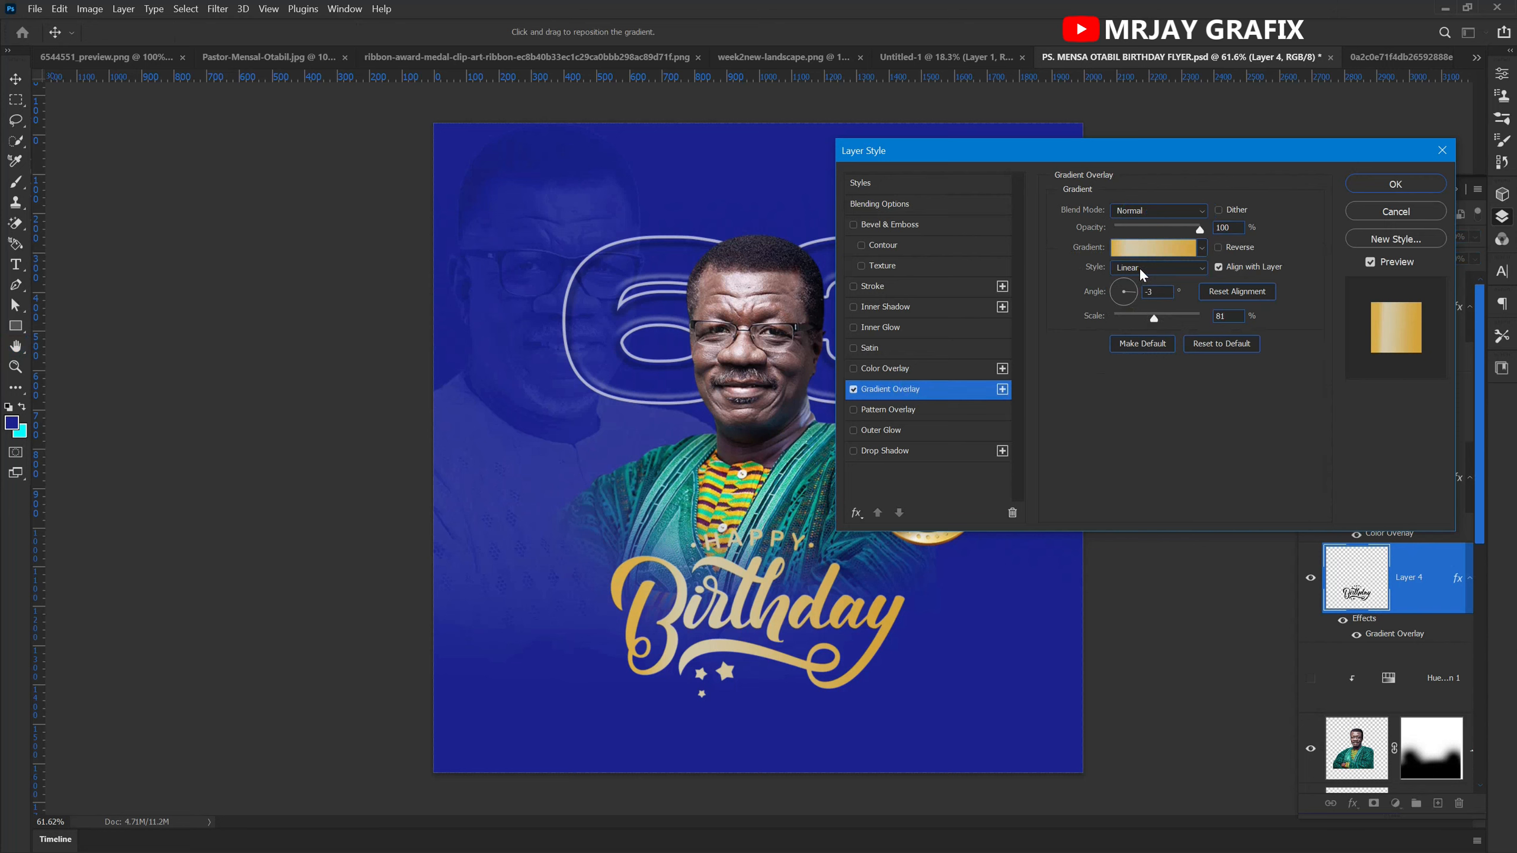
left_click_drag(1126, 298, 1128, 303)
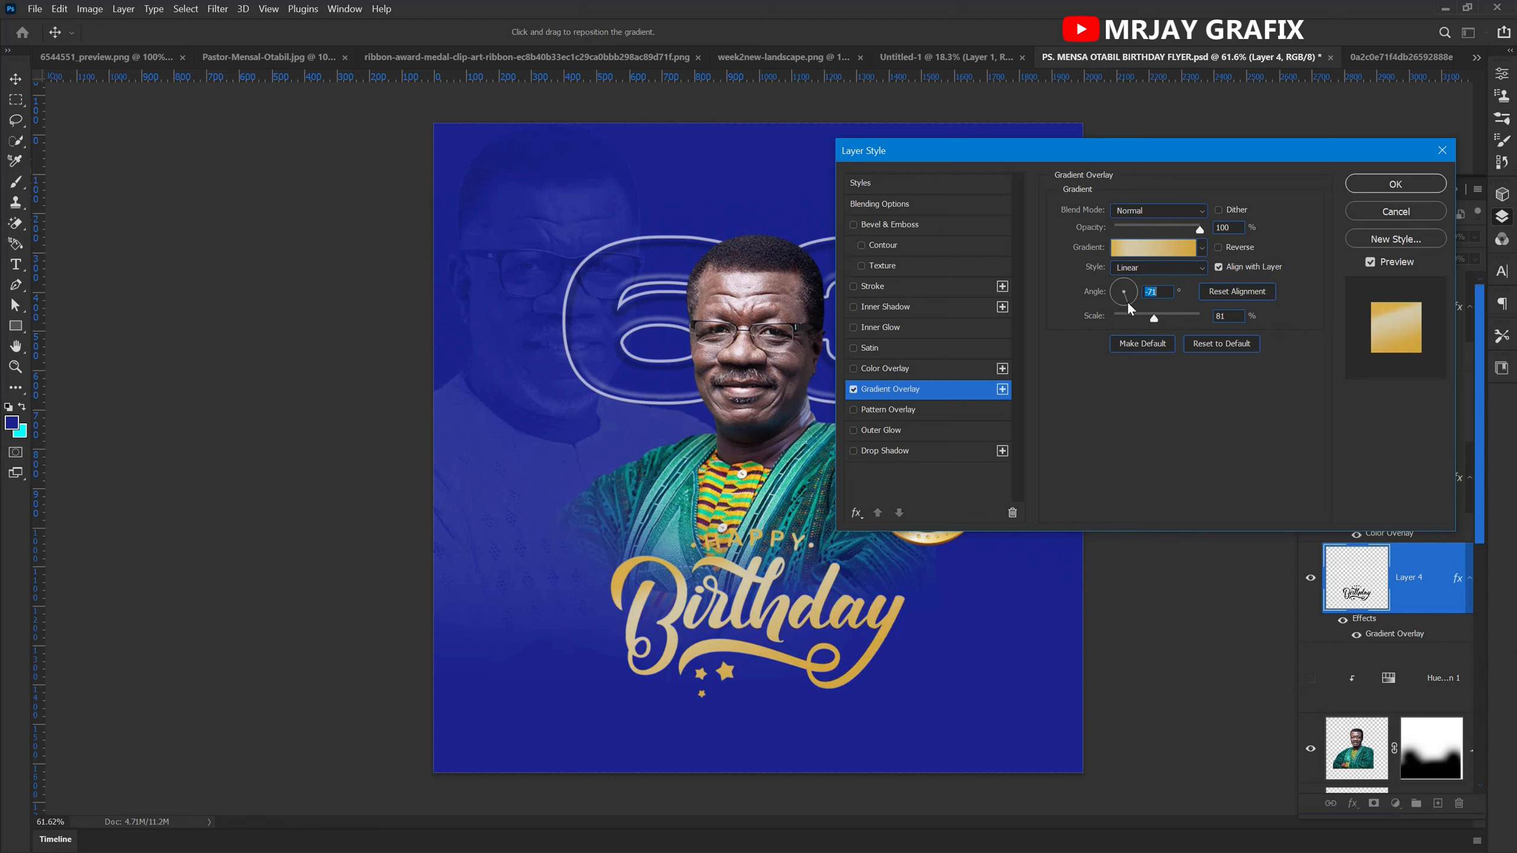
left_click(1166, 252)
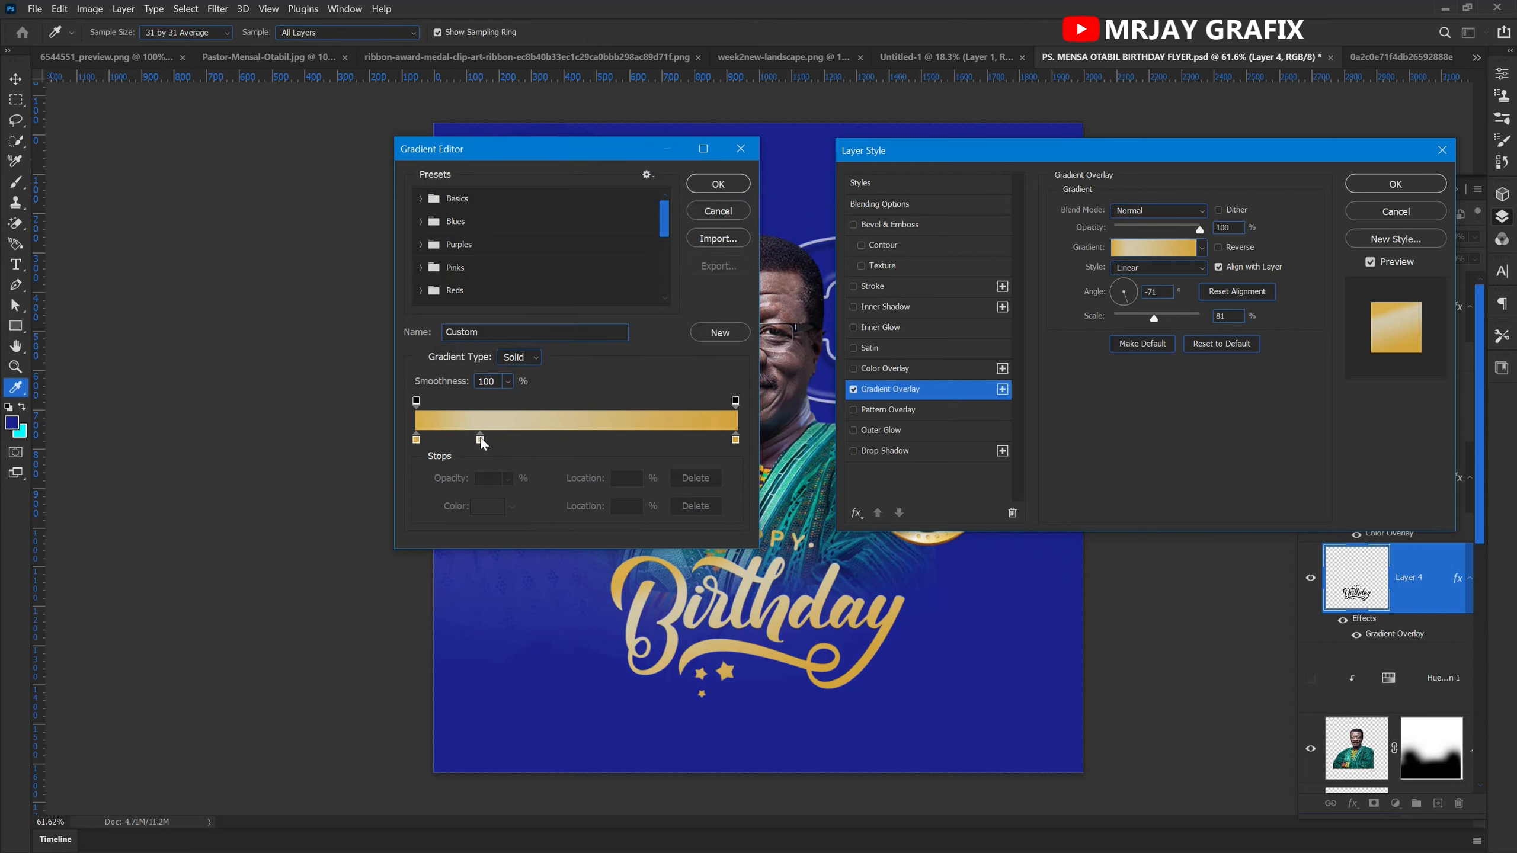
left_click_drag(479, 441, 560, 432)
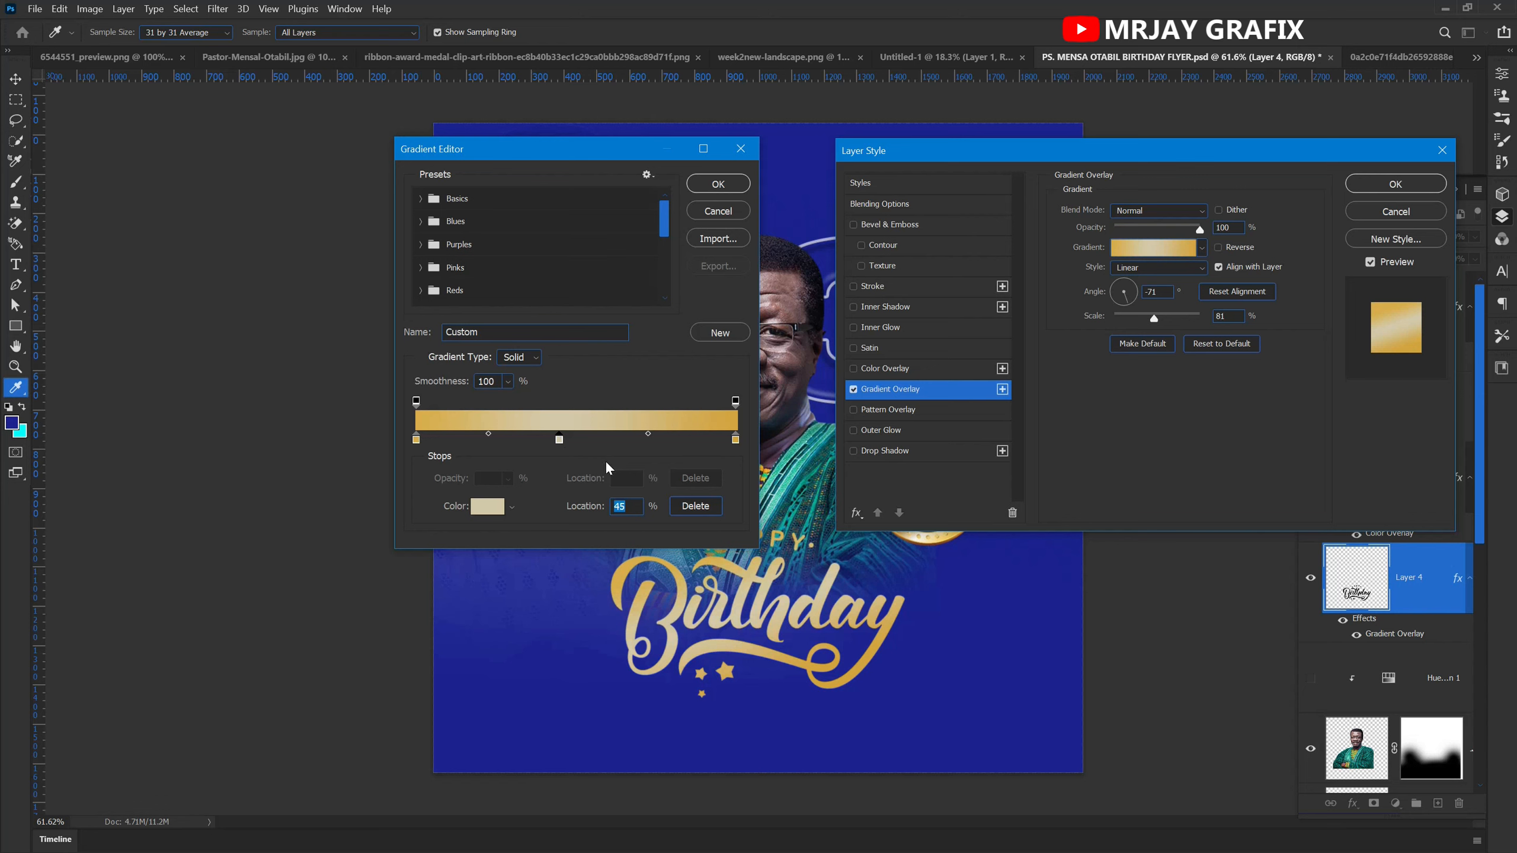
- Change the gradient's end colour stop at the far right to bright gold ffb305
left_click(736, 439)
left_click(477, 512)
left_click(472, 508)
left_click_drag(472, 509, 499, 506)
left_click(704, 492)
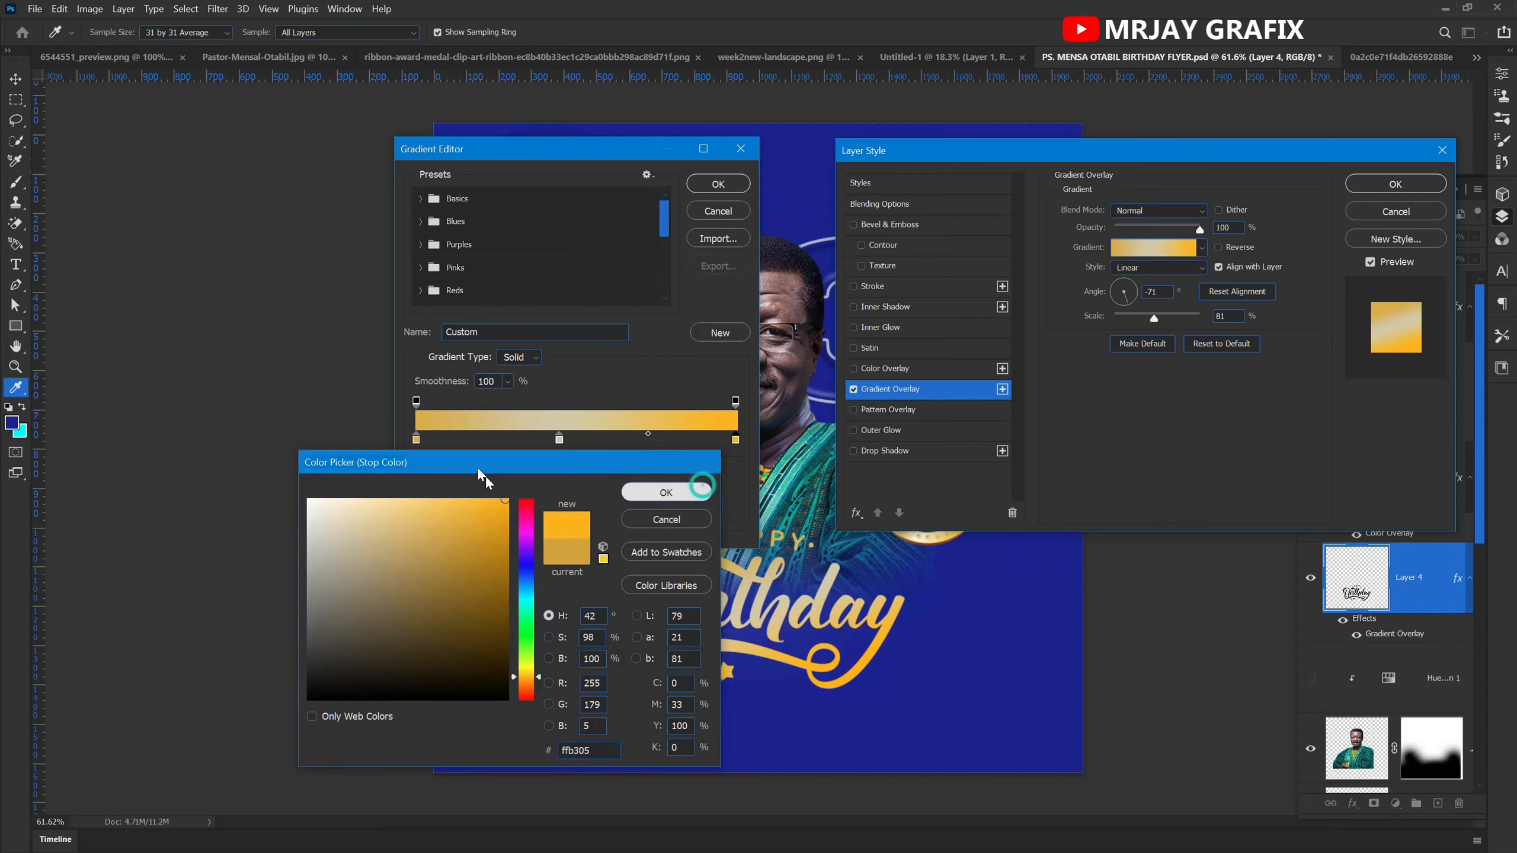
- Change the gradient's starting colour stop to a matching bright gold and apply the gradient overlay to the lettering
left_click(415, 440)
left_click(489, 507)
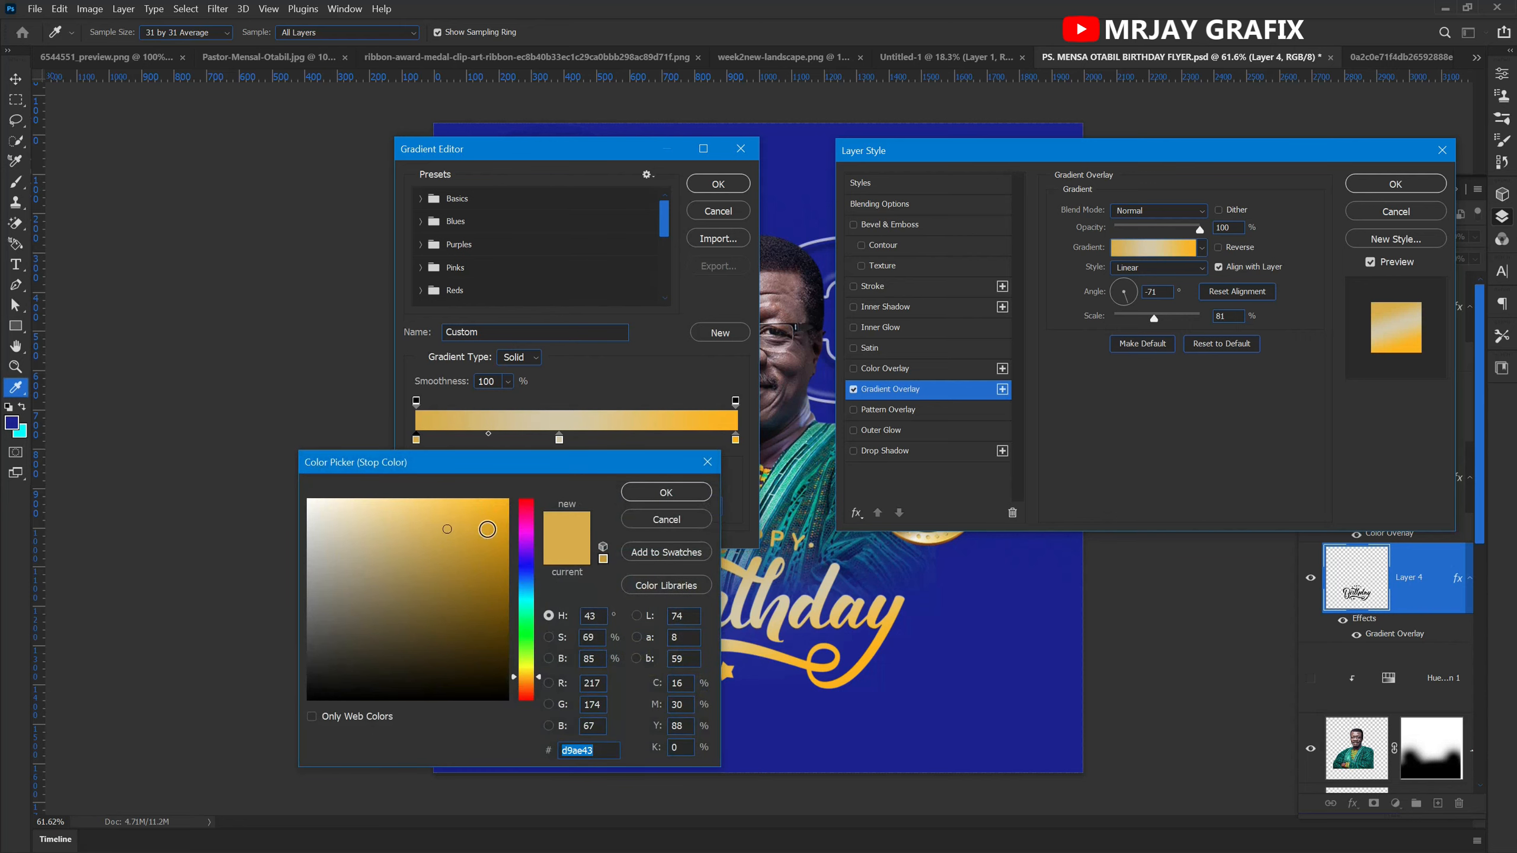
left_click_drag(445, 513, 511, 504)
left_click(643, 494)
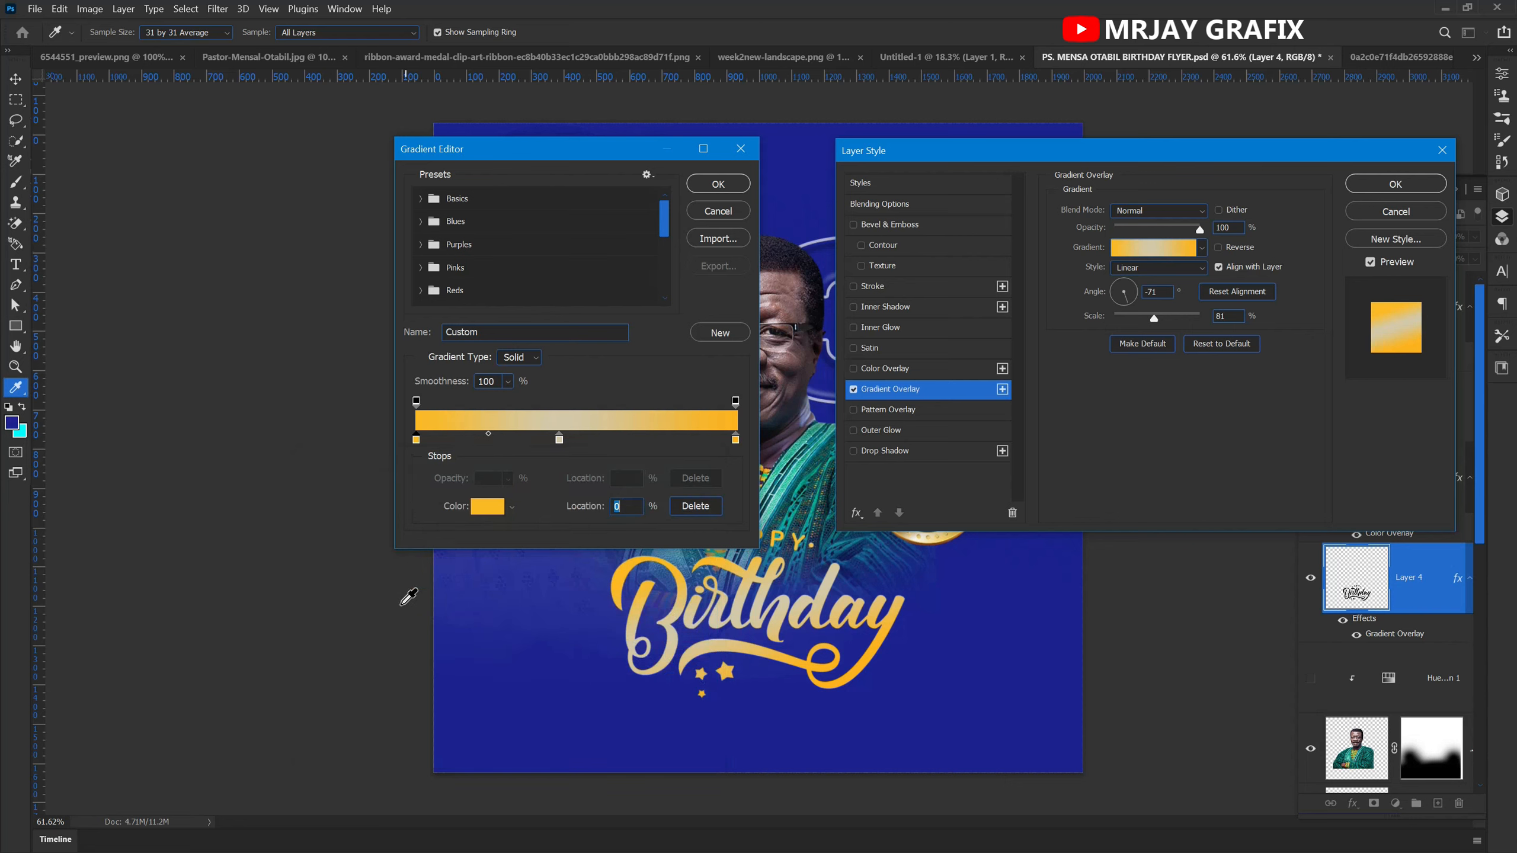
key("Return")
key("Return")
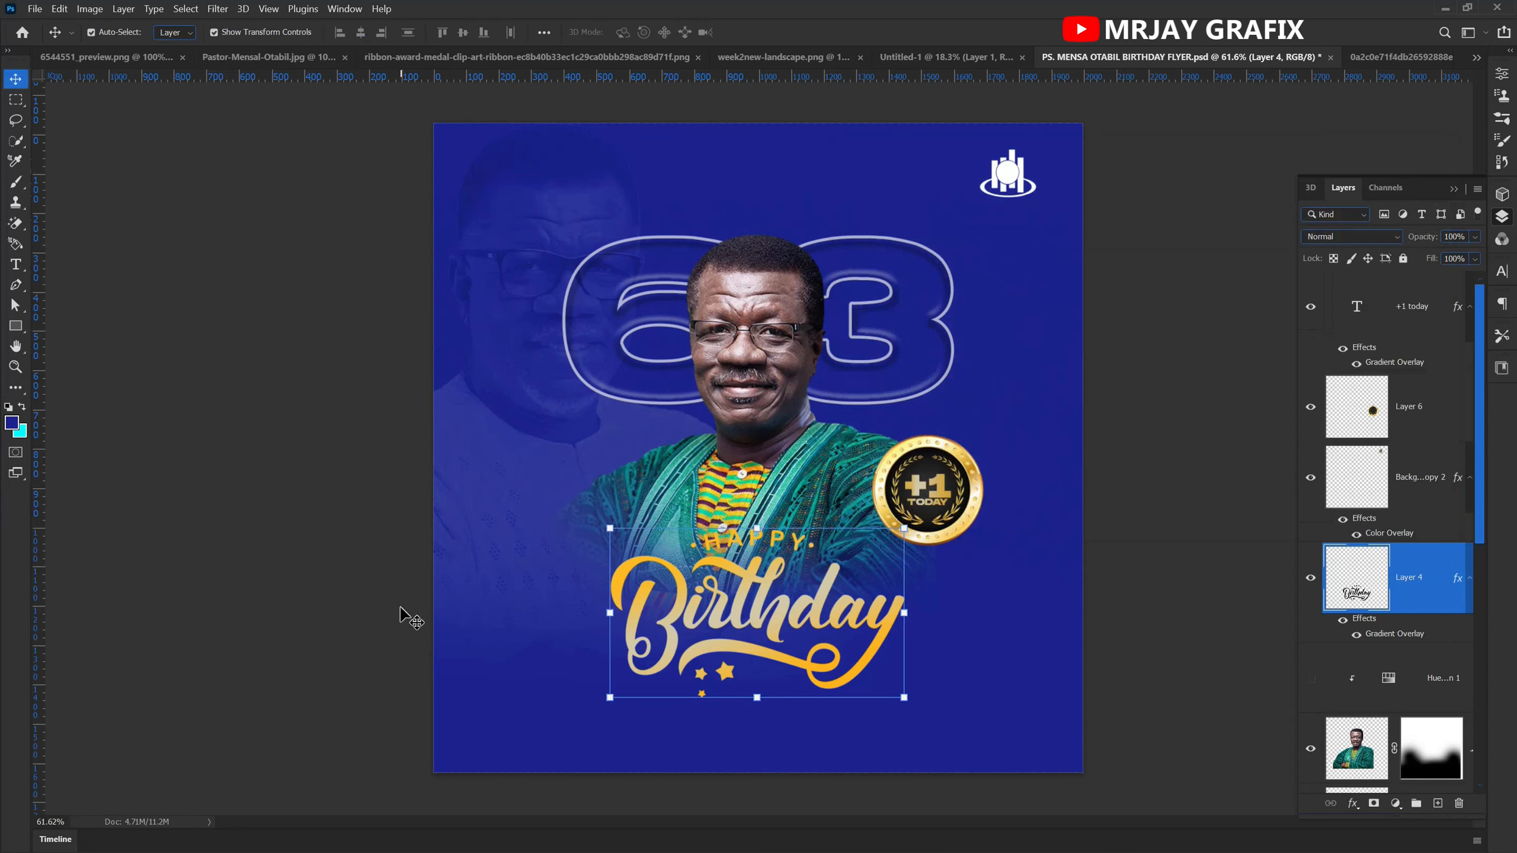
- Move the Happy Birthday lettering slightly higher over the portrait's chest
left_click(323, 534)
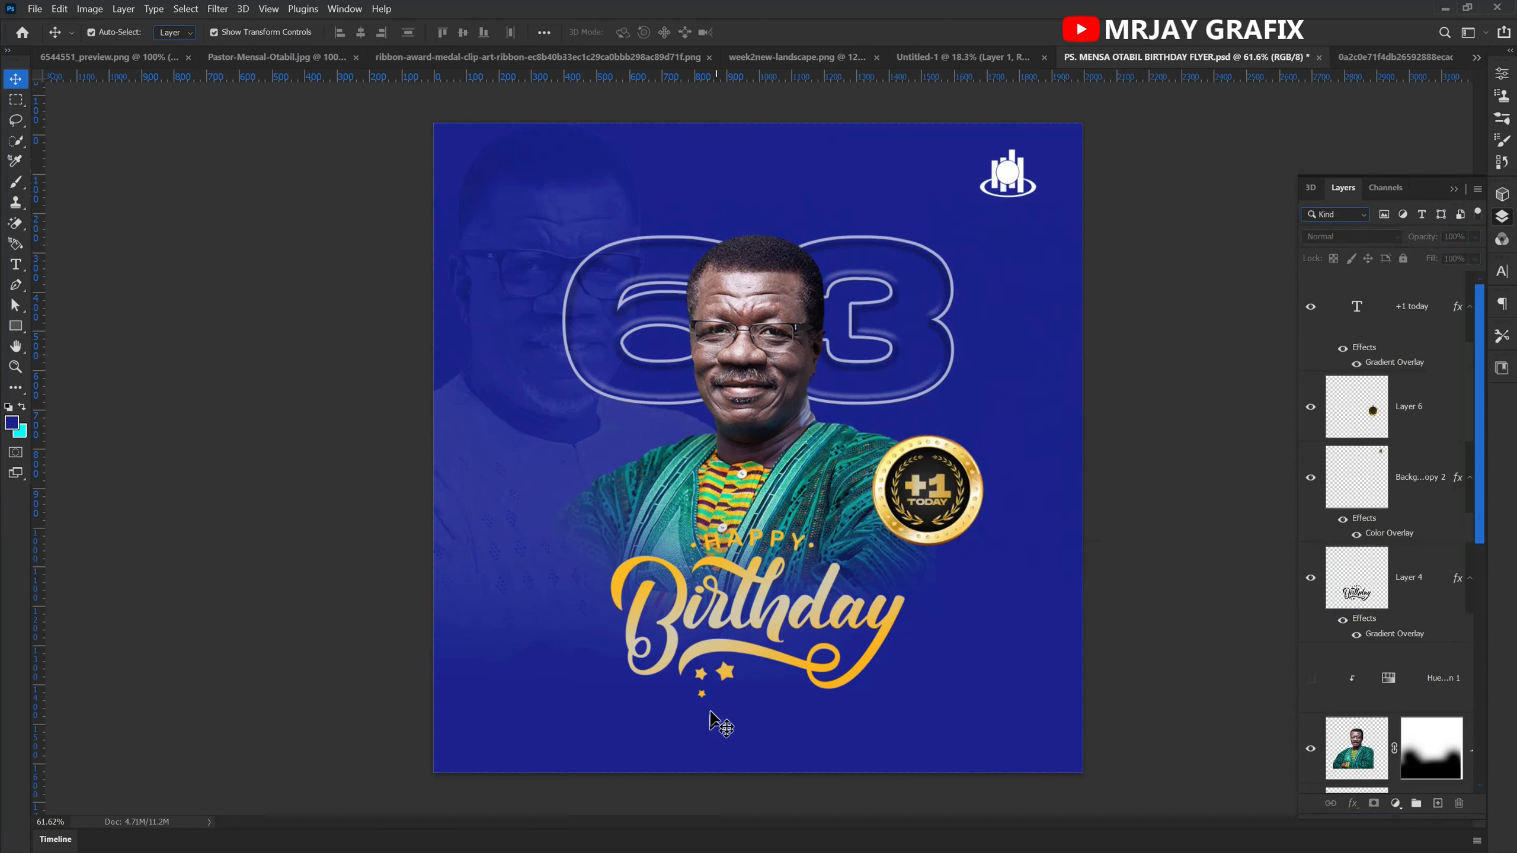
left_click_drag(723, 631, 711, 599)
left_click(384, 610)
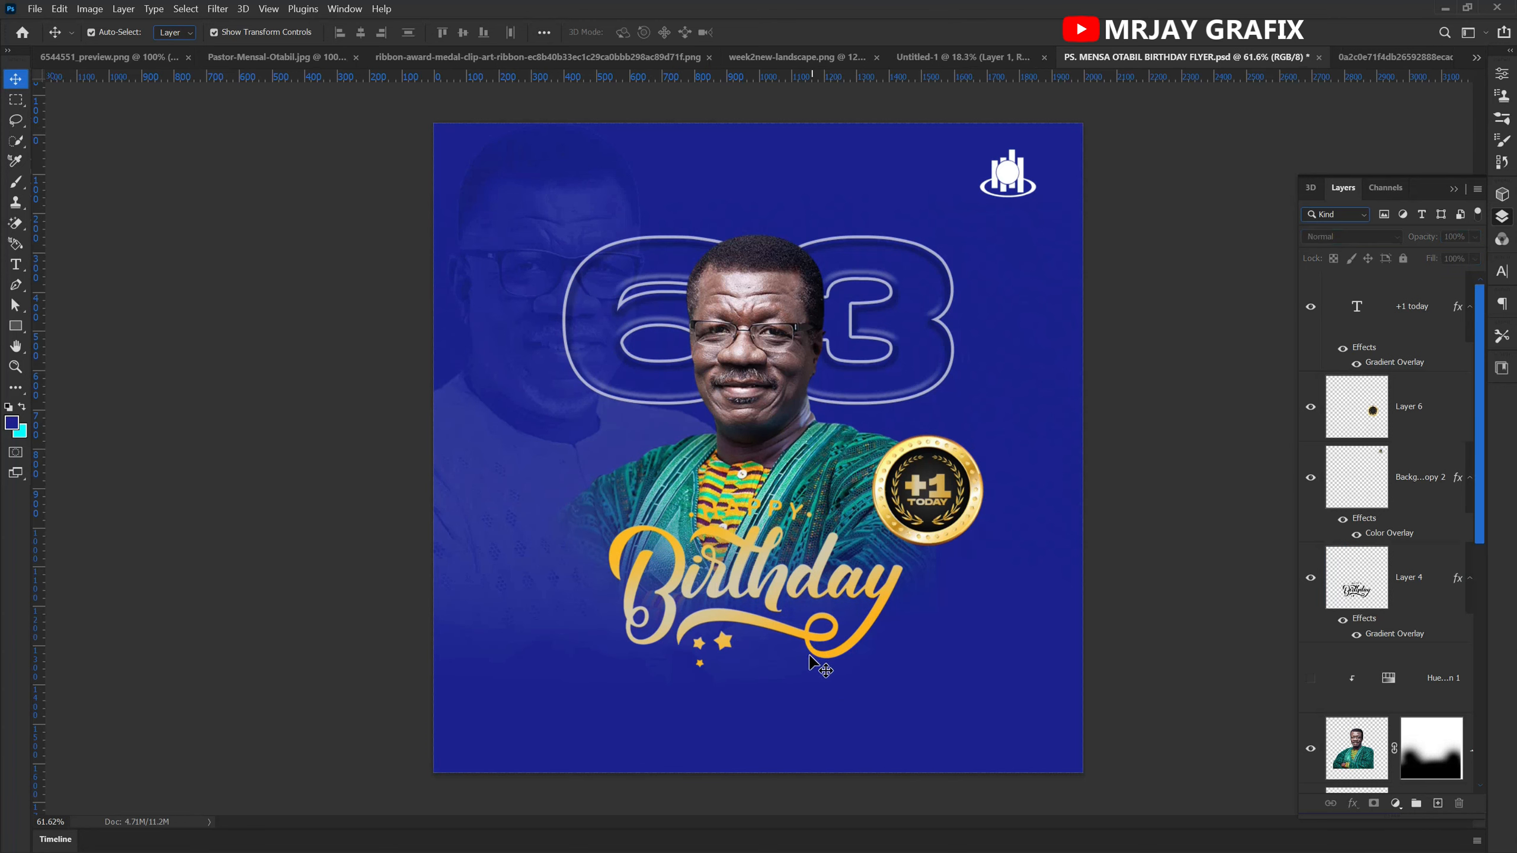
- Show the hidden Hue/Saturation adjustment layer above the main portrait and delete it
left_click(747, 415)
scroll(1402, 682, "down", 3)
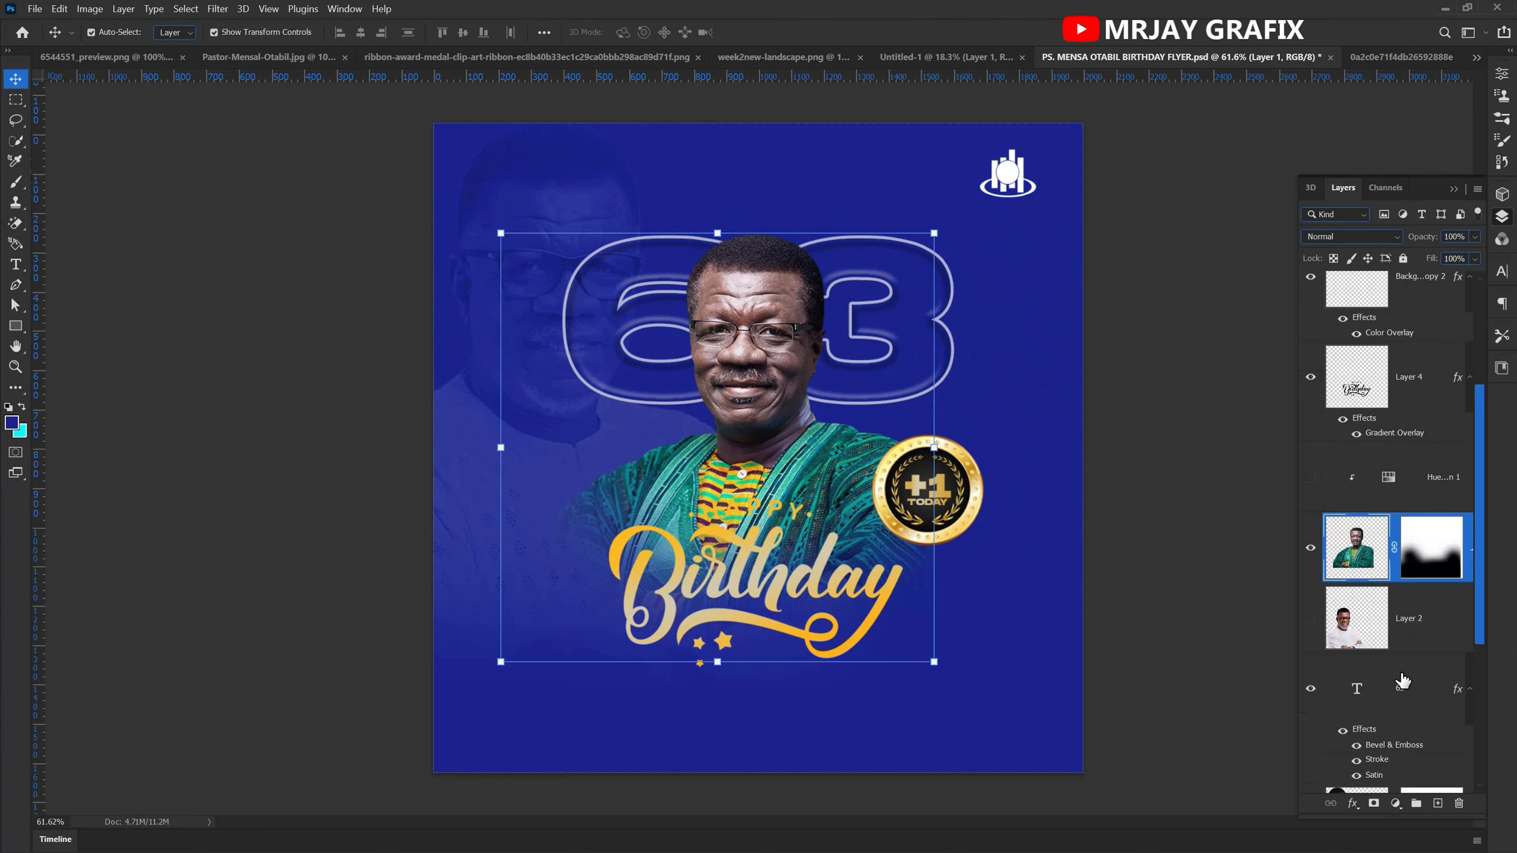
left_click(1309, 478)
left_click(1441, 481)
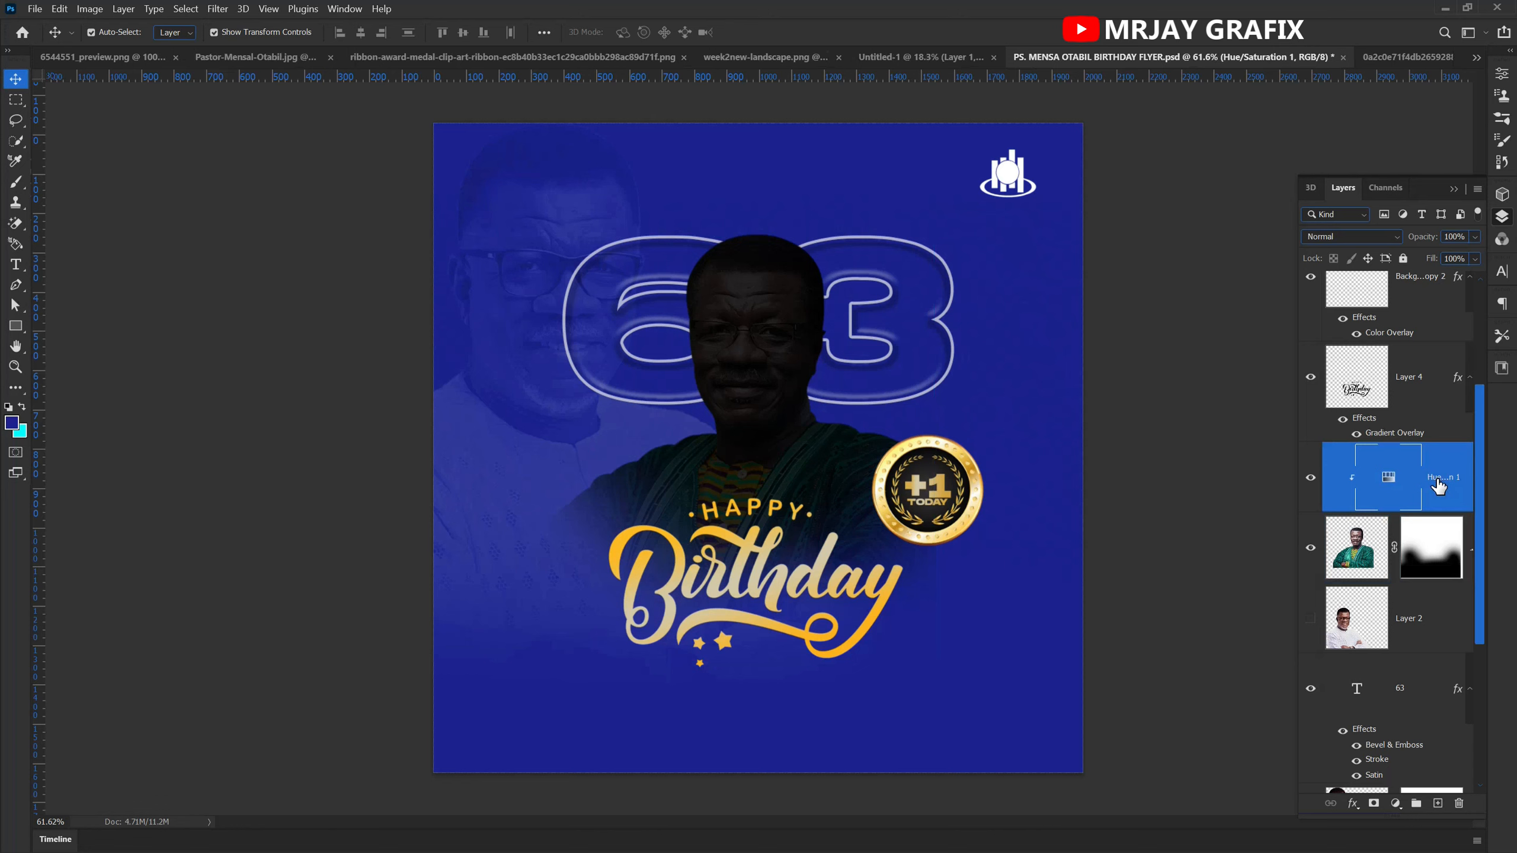
double_click(1450, 478)
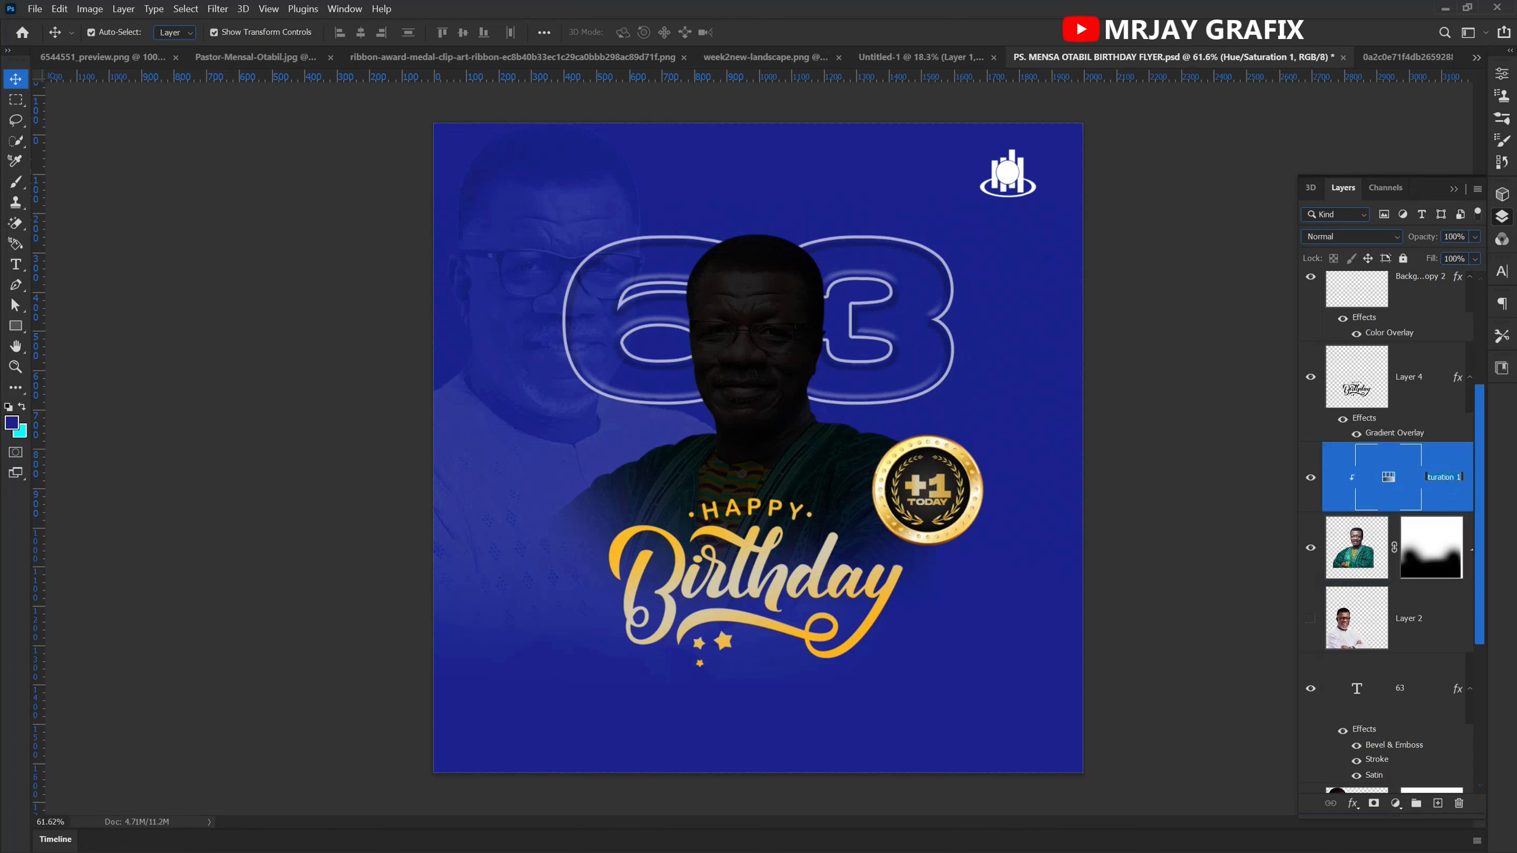
left_click(1092, 535)
left_click(1379, 497)
key("Delete")
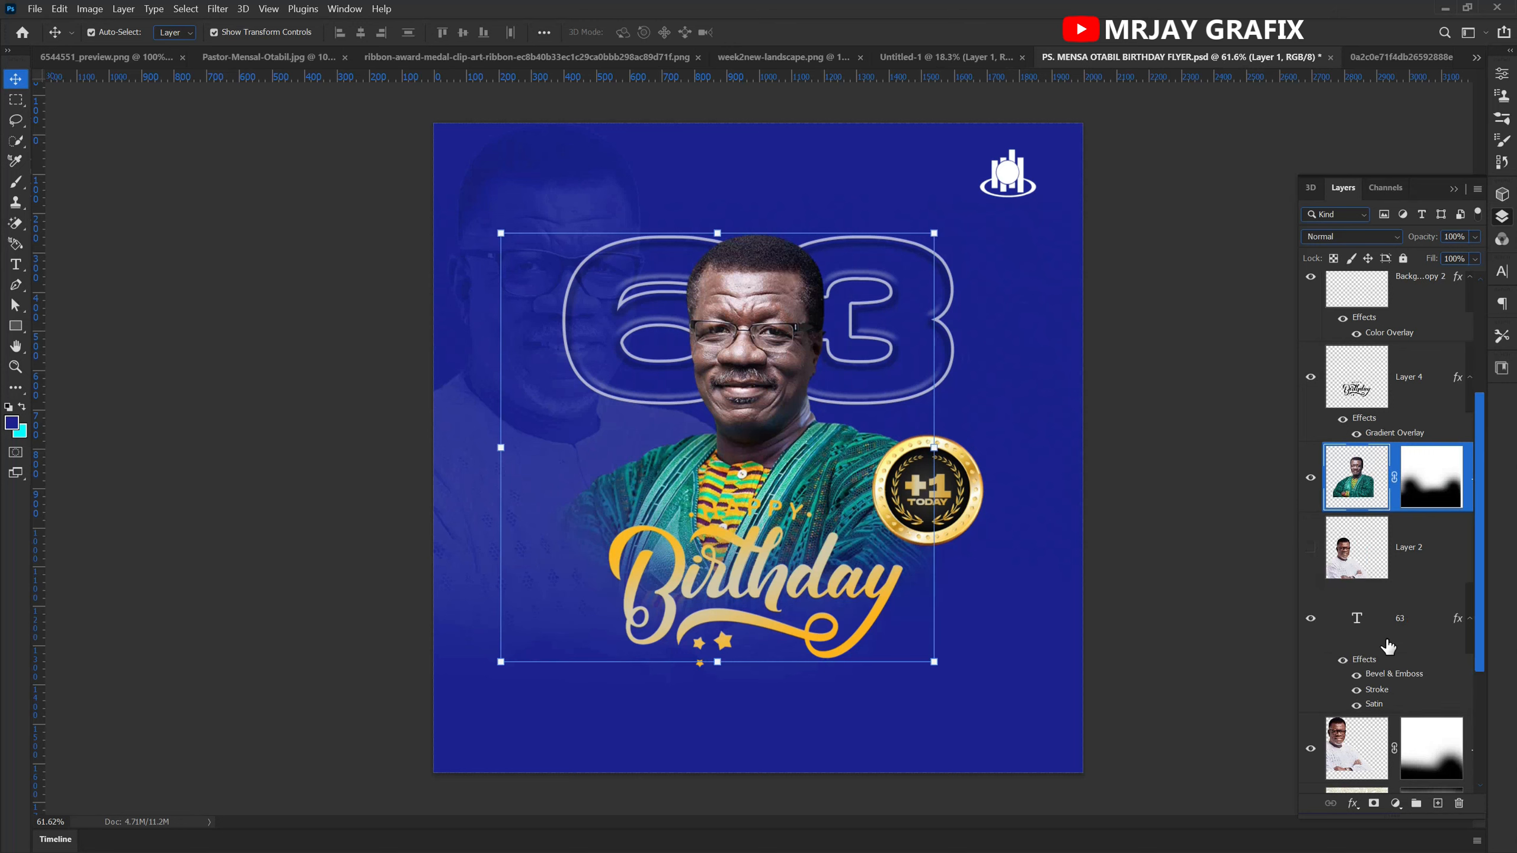
- Add a Hue/Saturation adjustment clipped to the main portrait with Lightness set to -93
left_click(1394, 804)
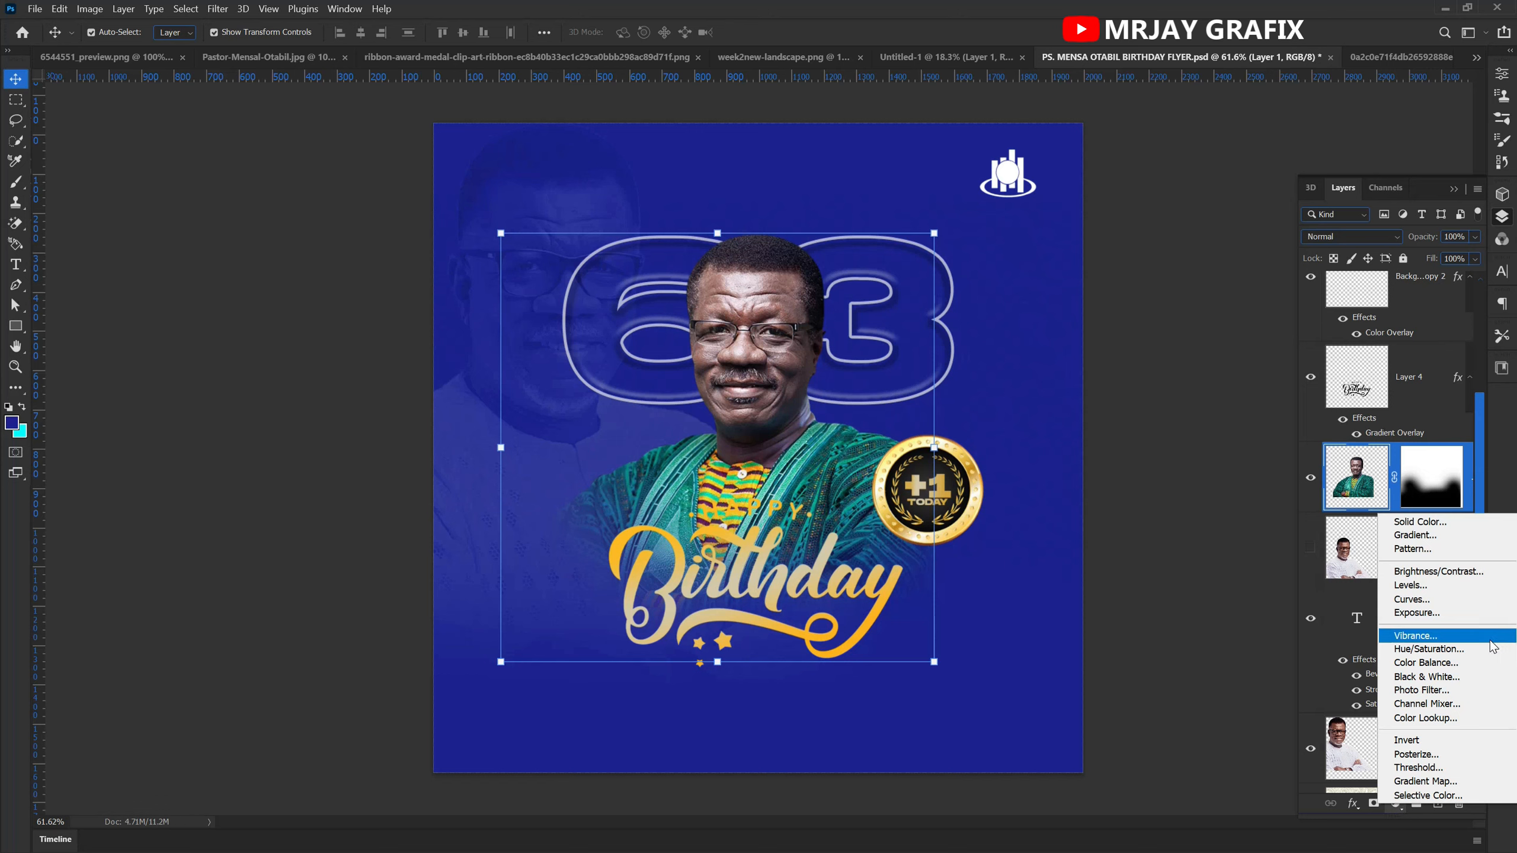
left_click(1455, 649)
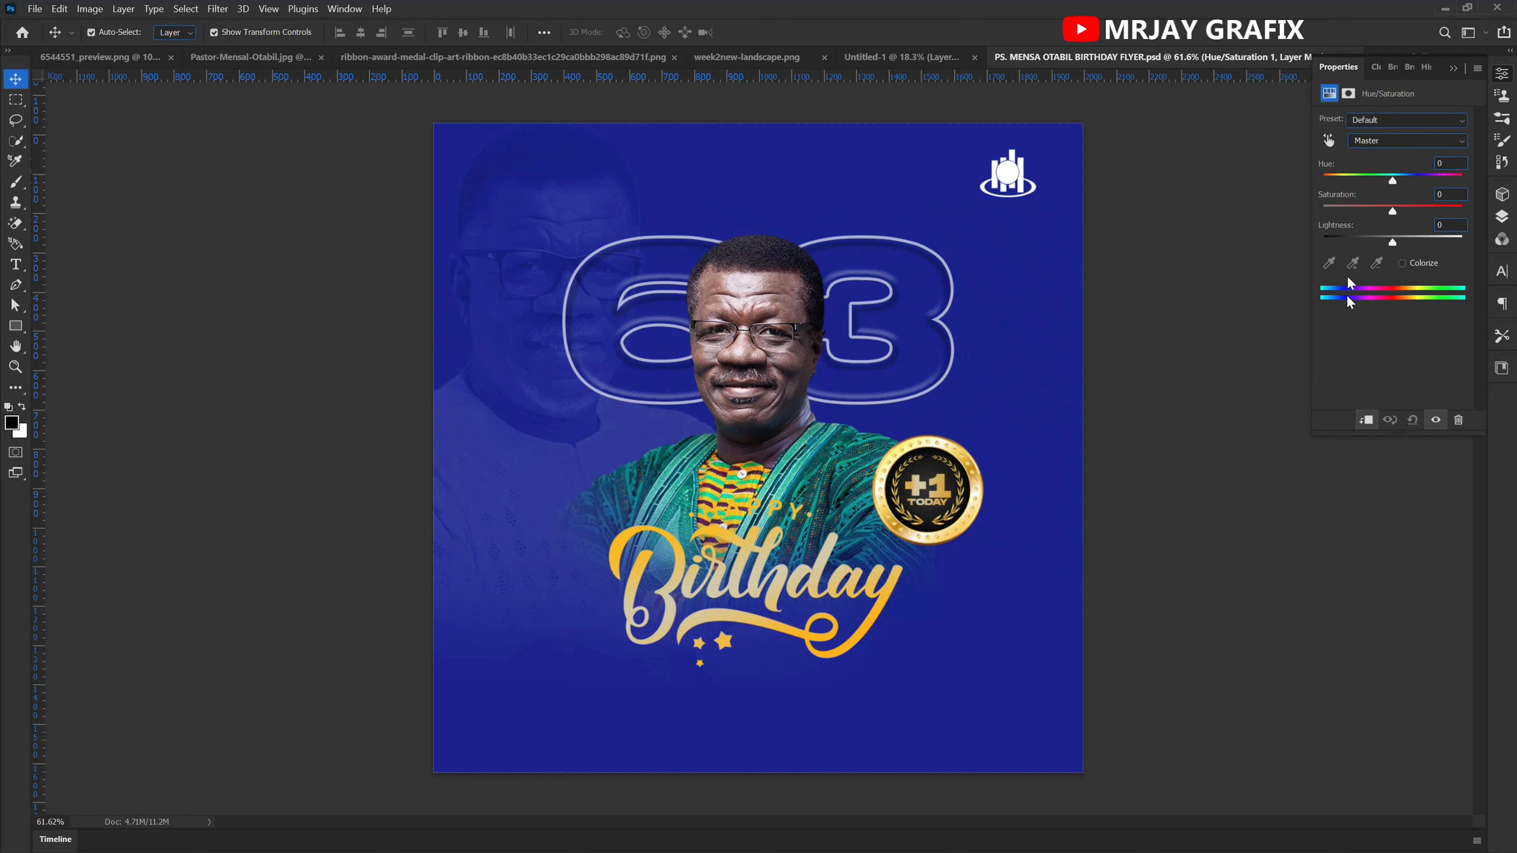
left_click_drag(1386, 254, 1327, 249)
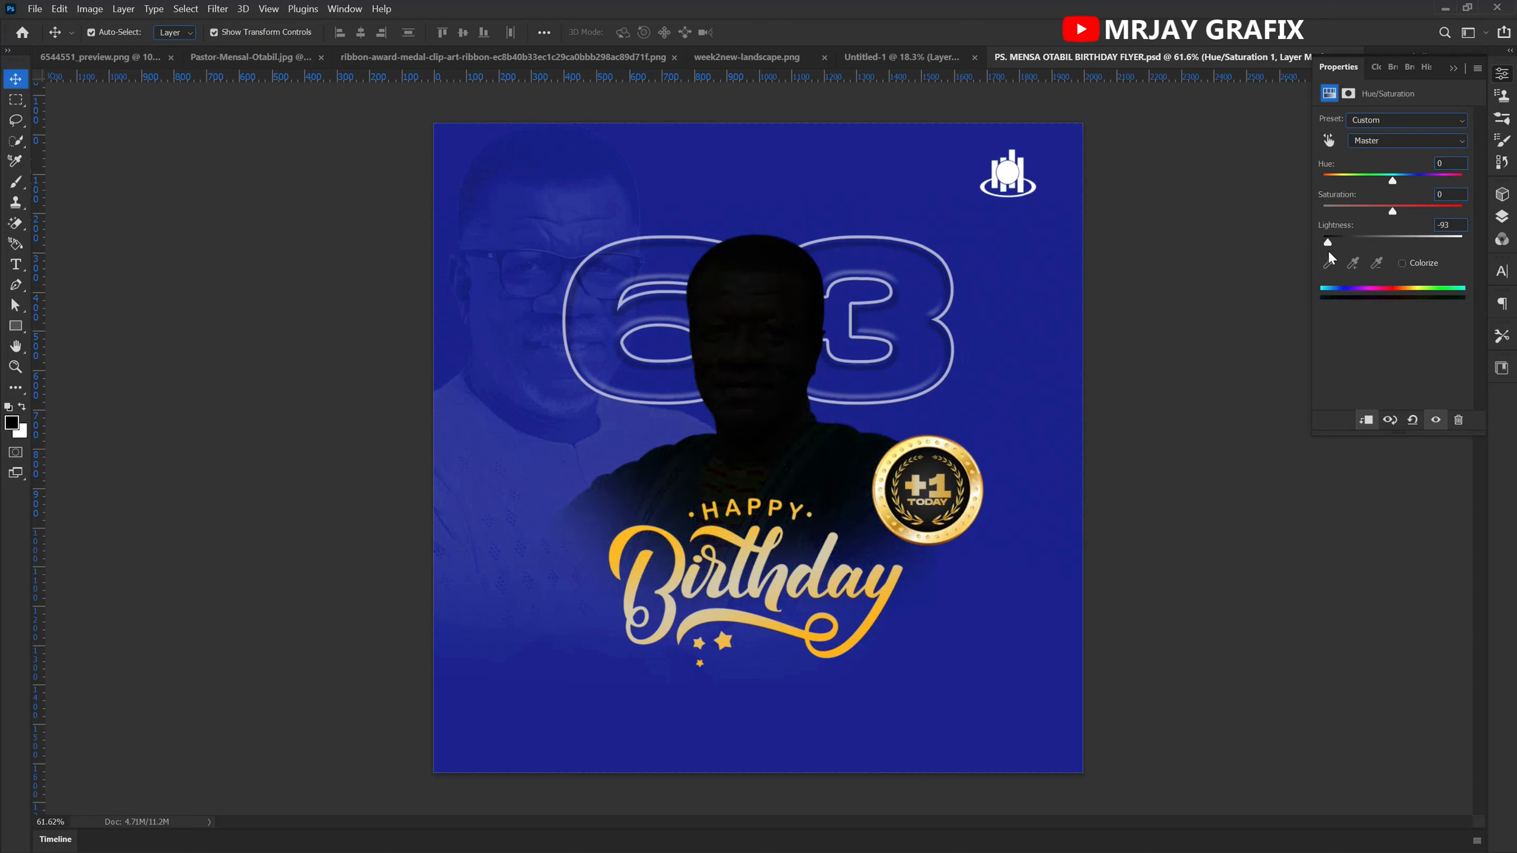
left_click(1500, 218)
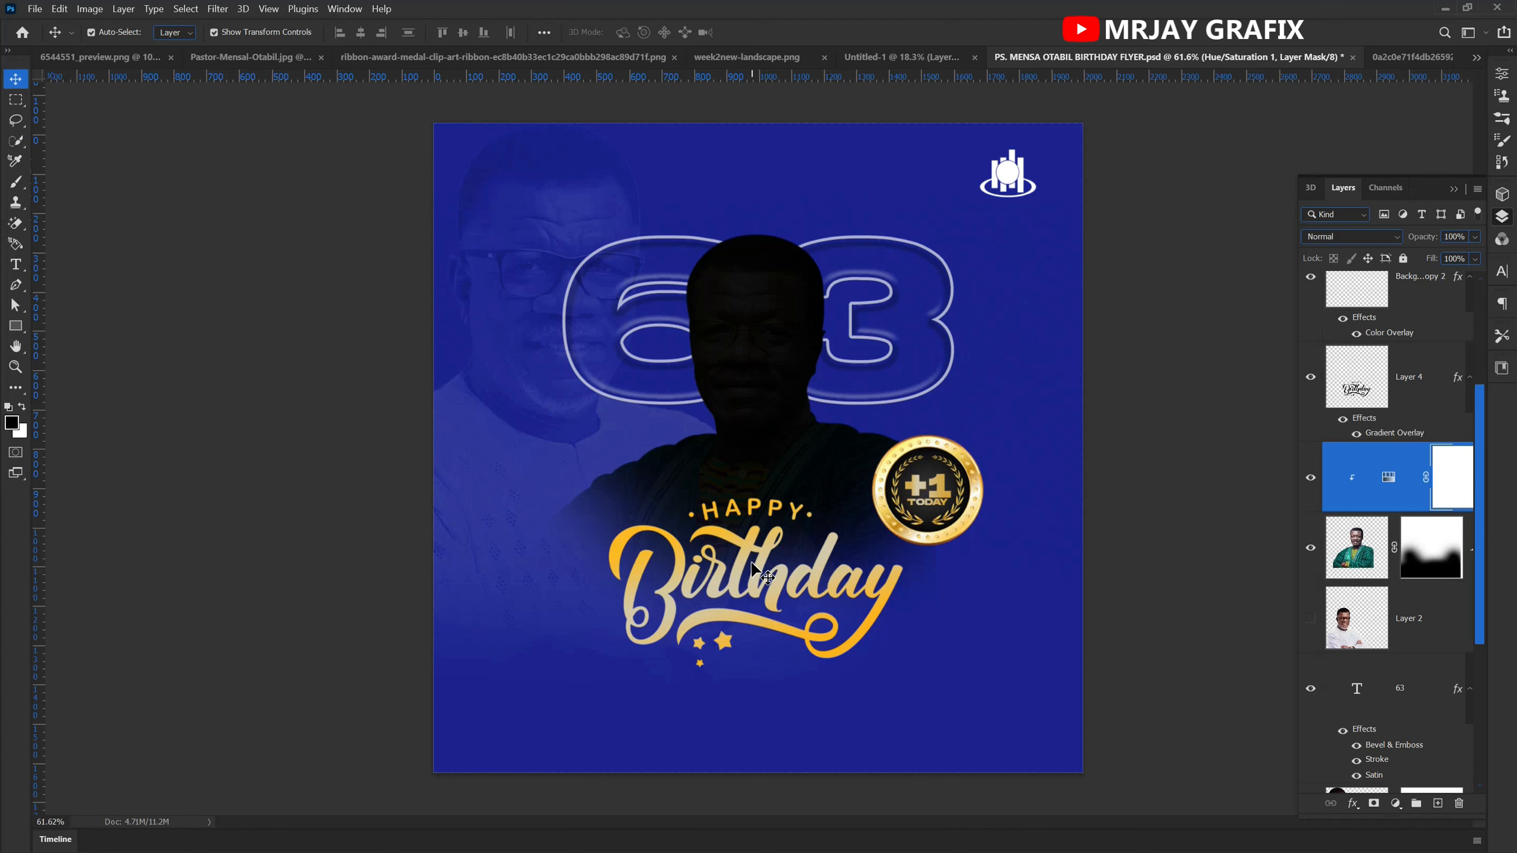
- Paint black on the adjustment's mask with a large soft brush to reveal the portrait's face and upper body
key("b")
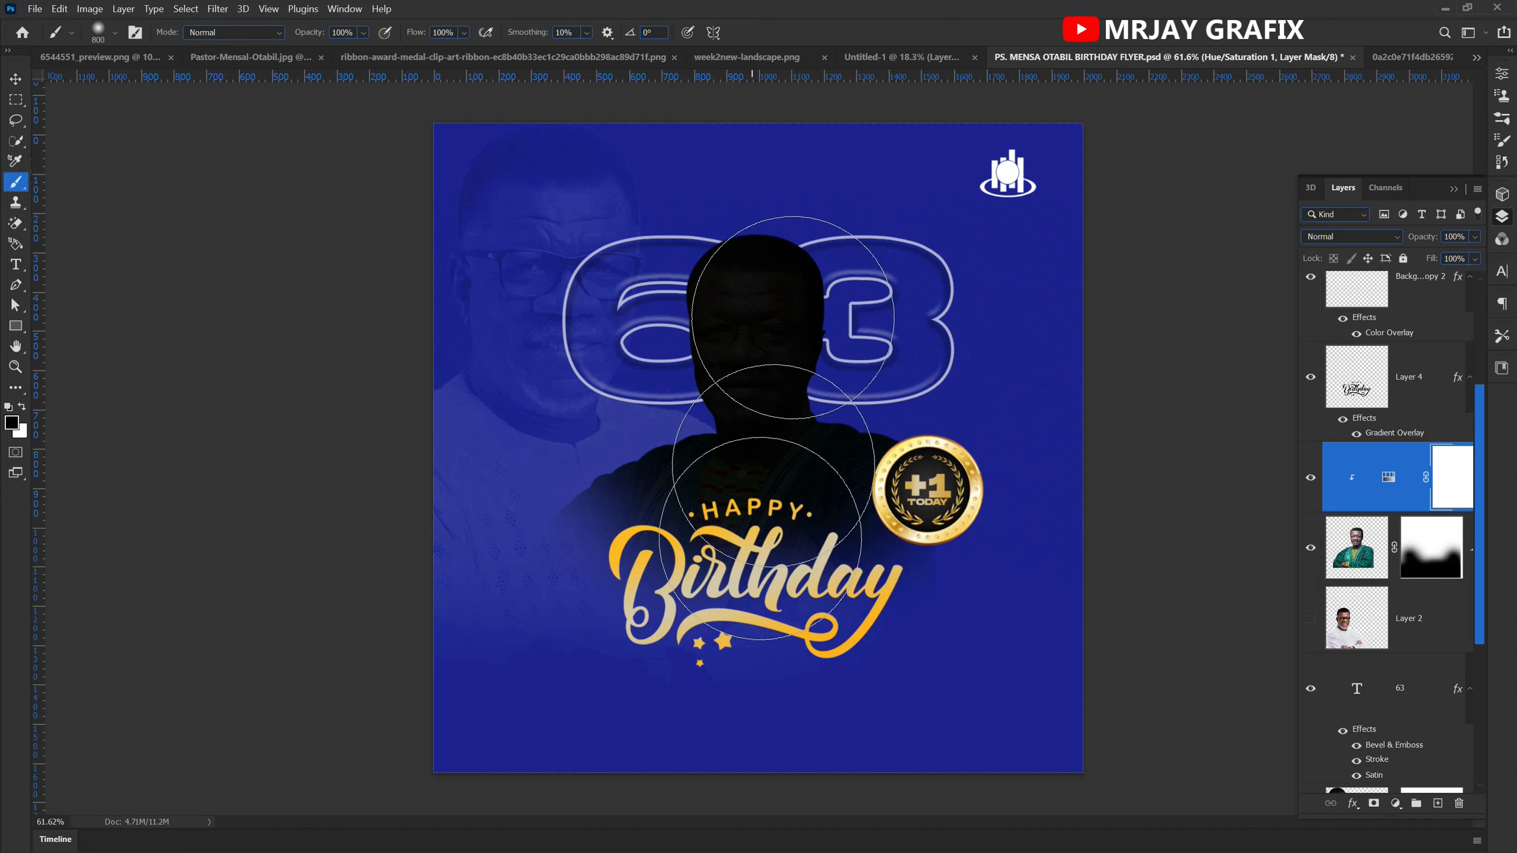
mouse_move(737, 289)
left_mouse_down()
mouse_move(752, 310)
mouse_move(696, 299)
mouse_move(770, 334)
mouse_move(798, 330)
mouse_move(764, 340)
left_mouse_up()
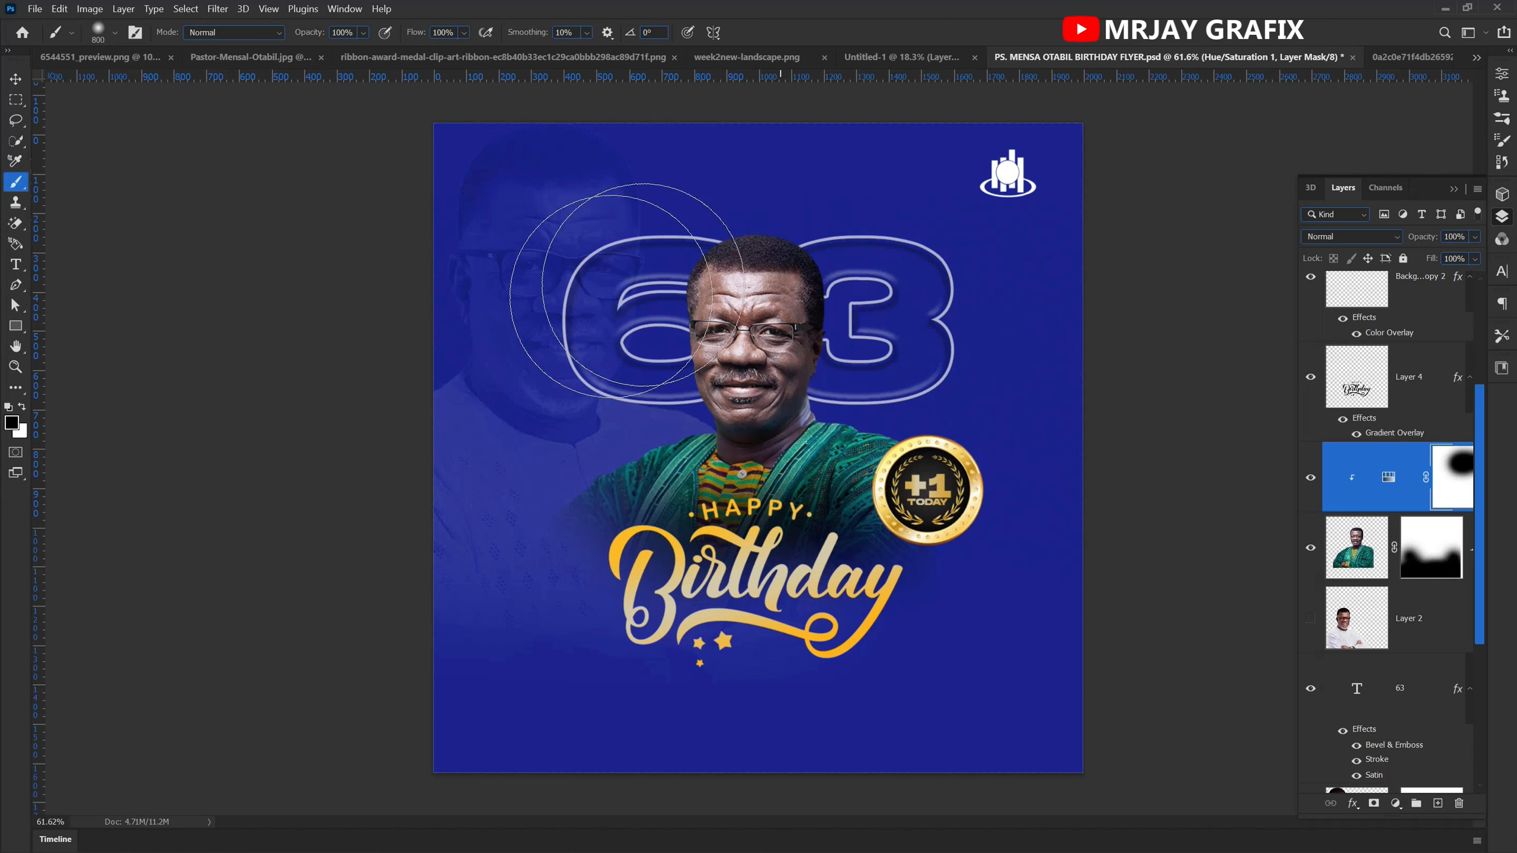
left_click_drag(370, 376, 353, 371)
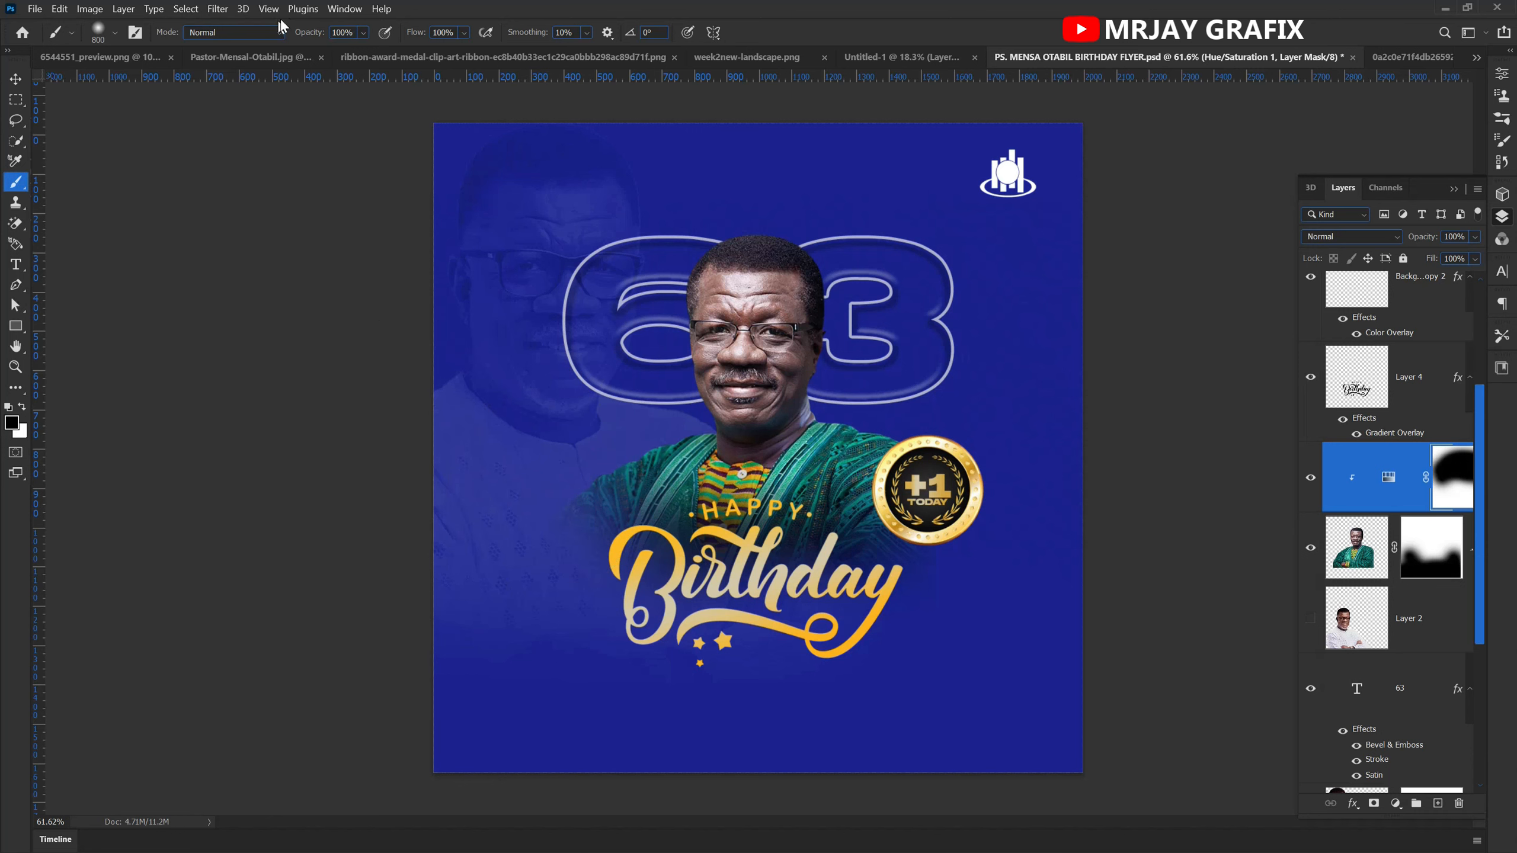
- Brush the mask over the chest at 16% opacity to soften the shading, and hide the Hue/Saturation adjustment to compare
left_click_drag(317, 37, 247, 58)
left_click_drag(715, 496, 780, 498)
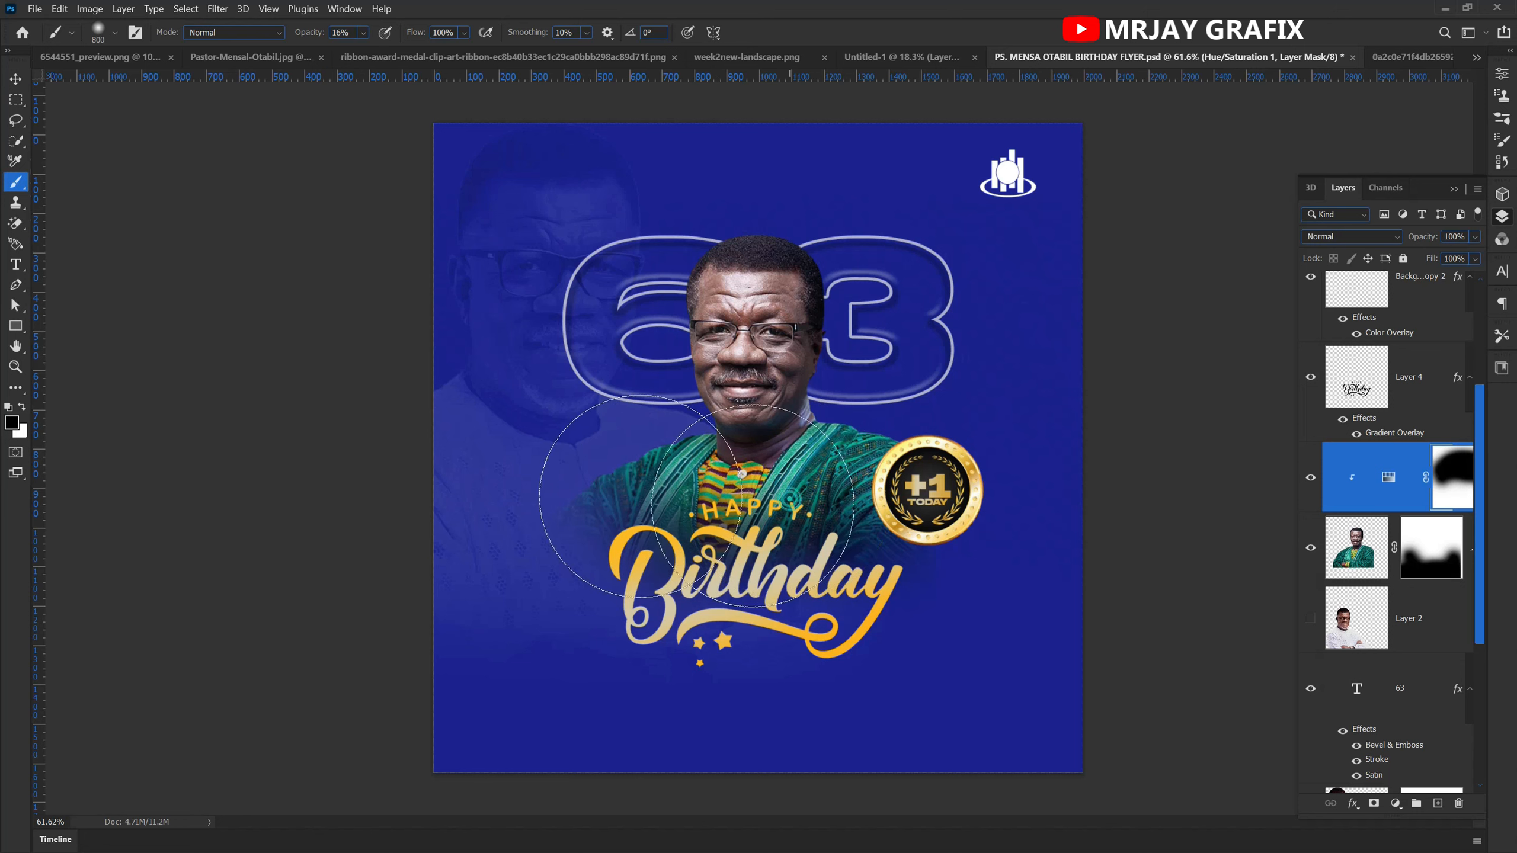
left_click(16, 80)
left_click(154, 359)
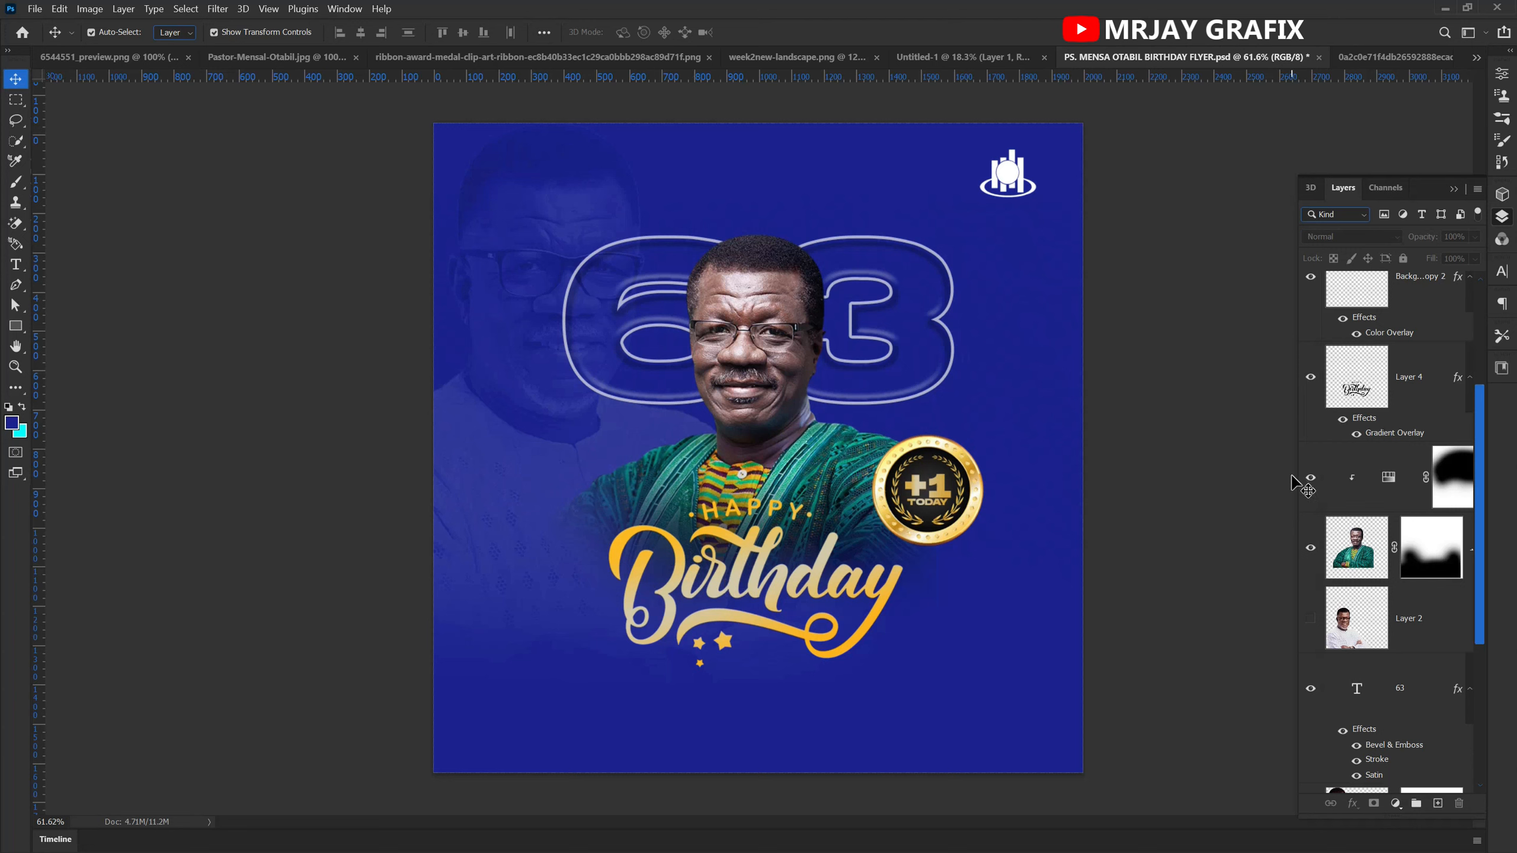
left_click(1311, 480)
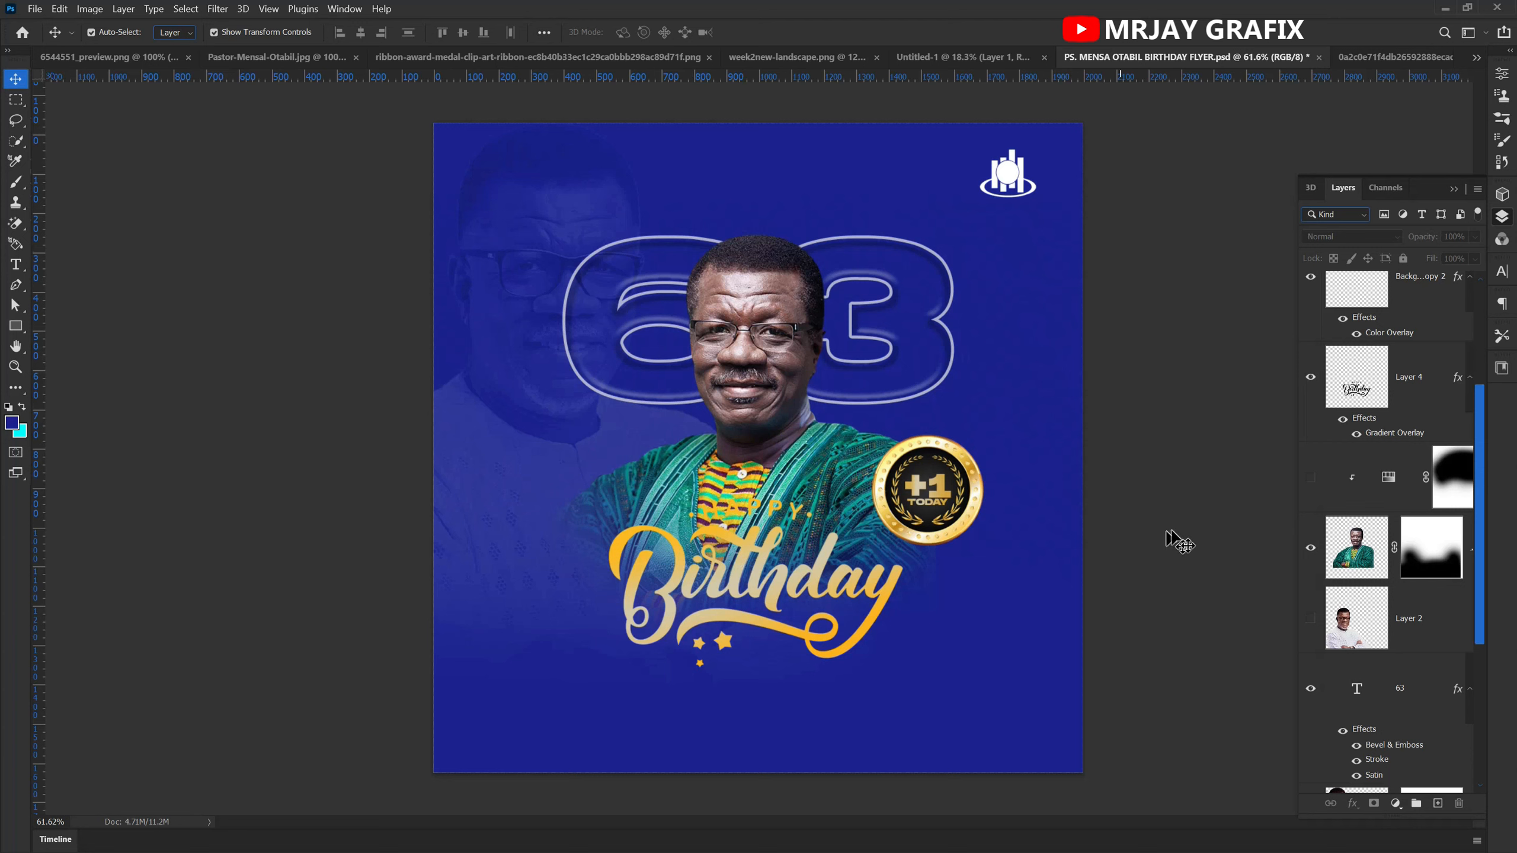
- Turn the portrait's Hue/Saturation adjustment on and off to compare the shading, leaving it visible
left_click(1312, 478)
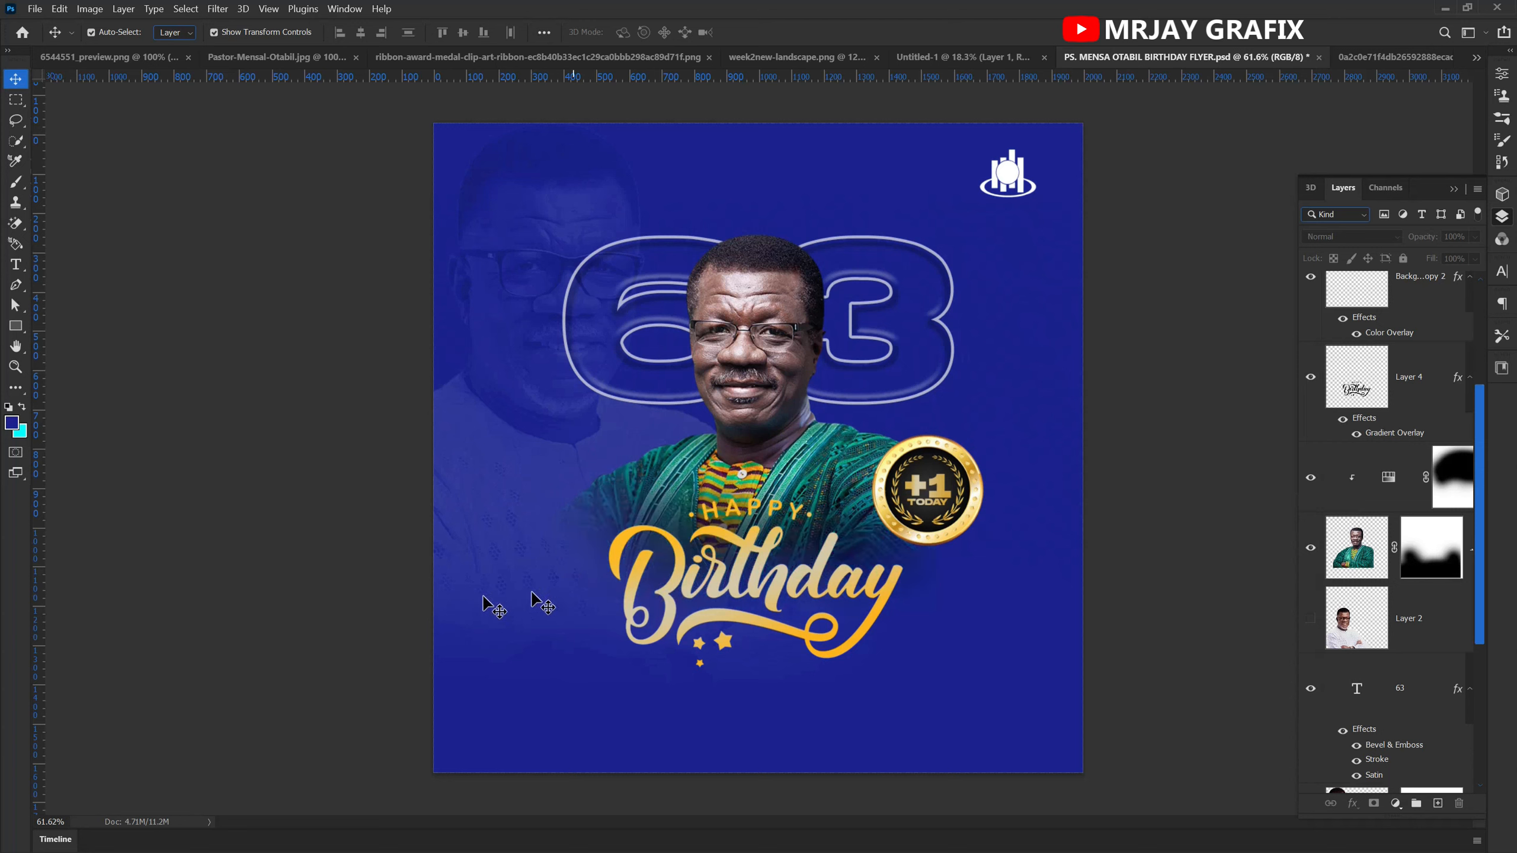
left_click(1311, 479)
left_click(1311, 480)
- Start a new text line below the birthday lettering in the Hardwork Free font with All Caps turned off
scroll(697, 712, "up", 1)
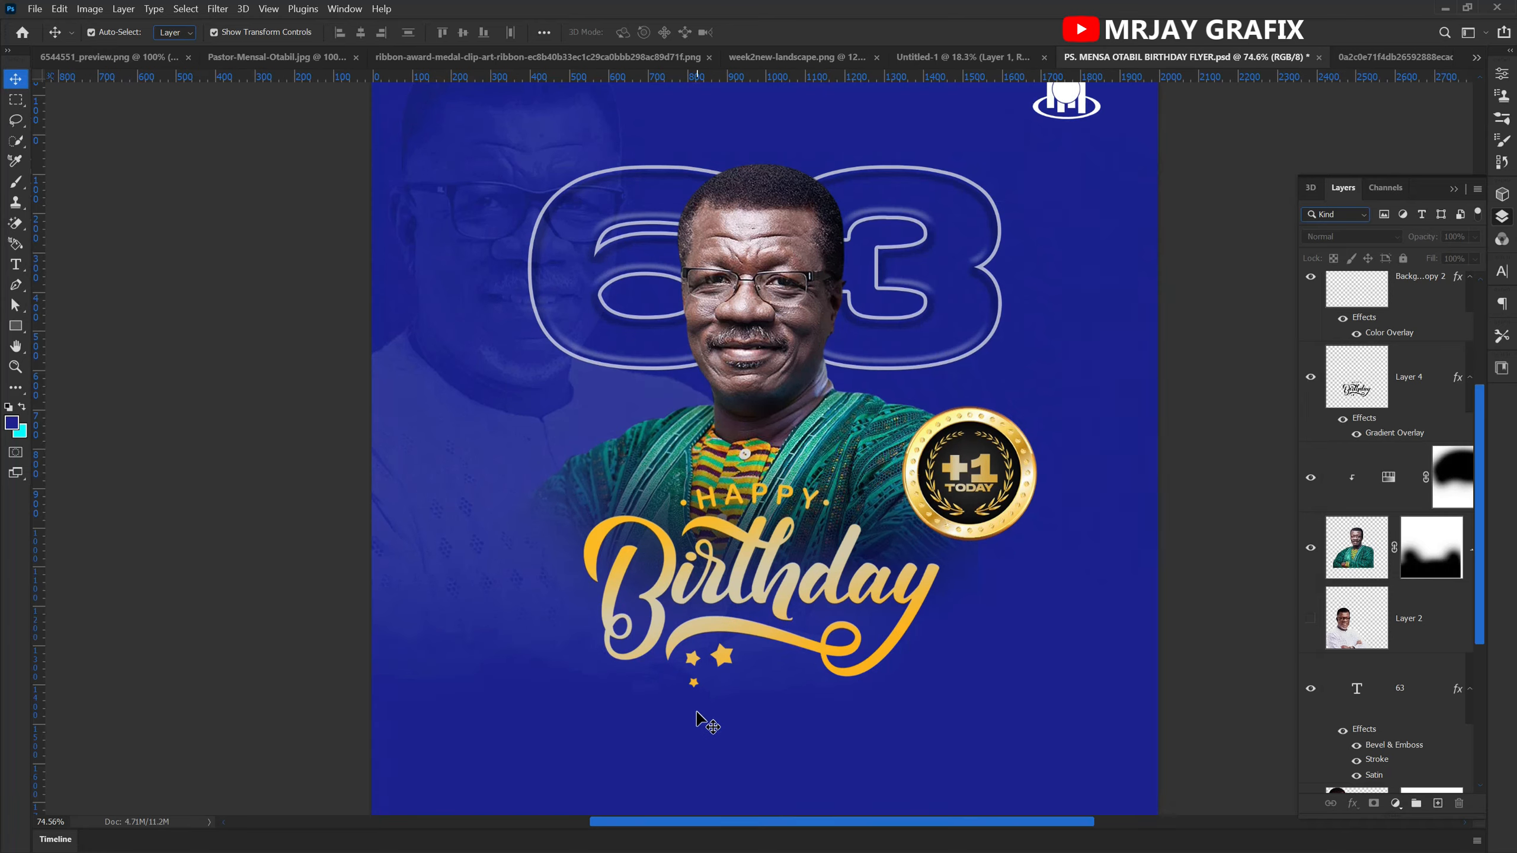
scroll(717, 696, "up", 1)
mouse_move(668, 587)
left_mouse_down()
mouse_move(663, 562)
mouse_move(674, 583)
left_mouse_up()
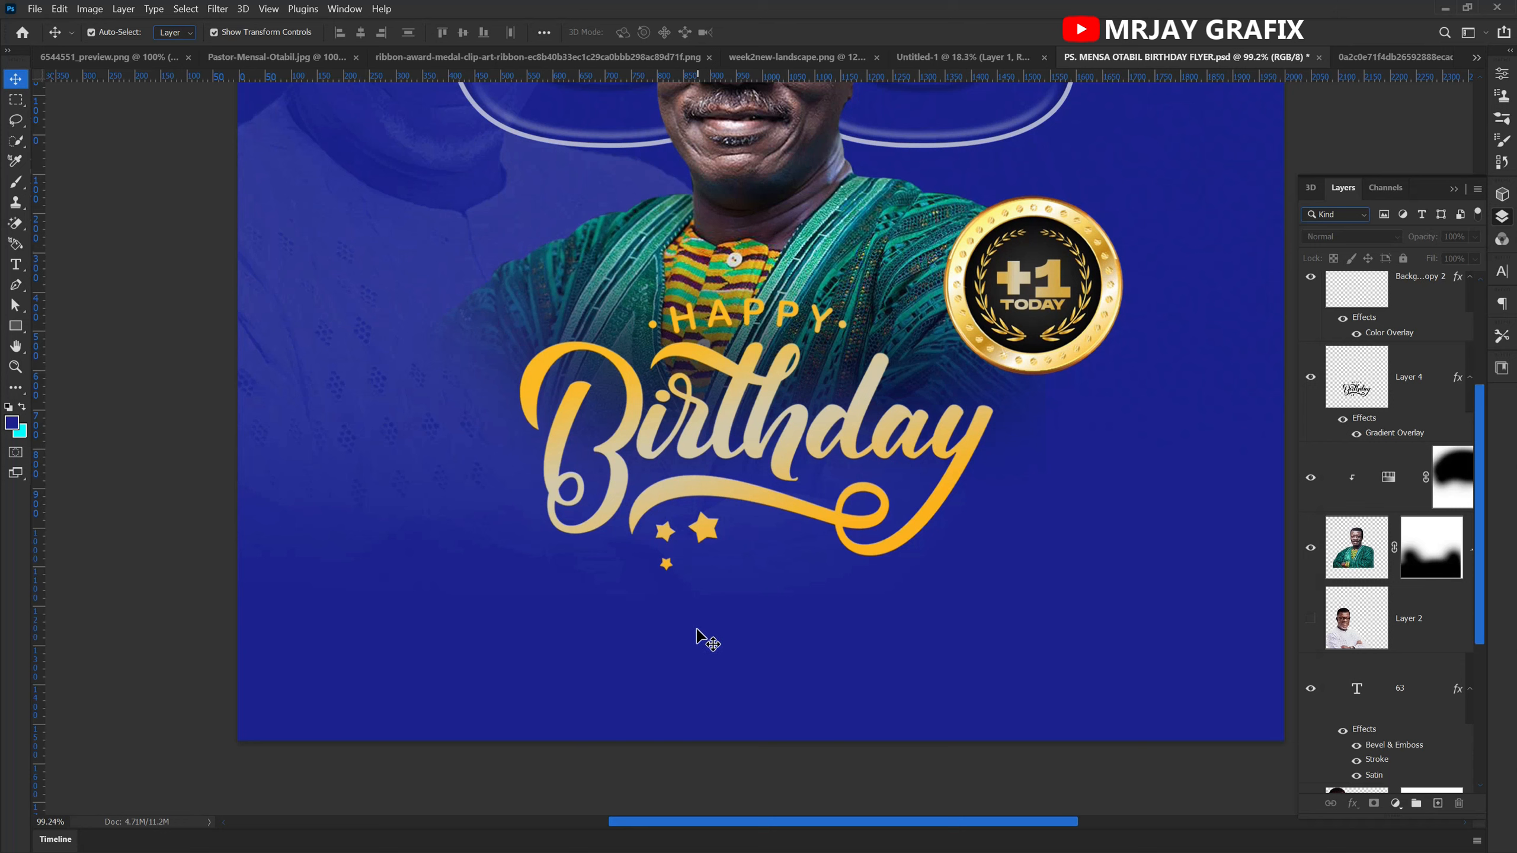
key("t")
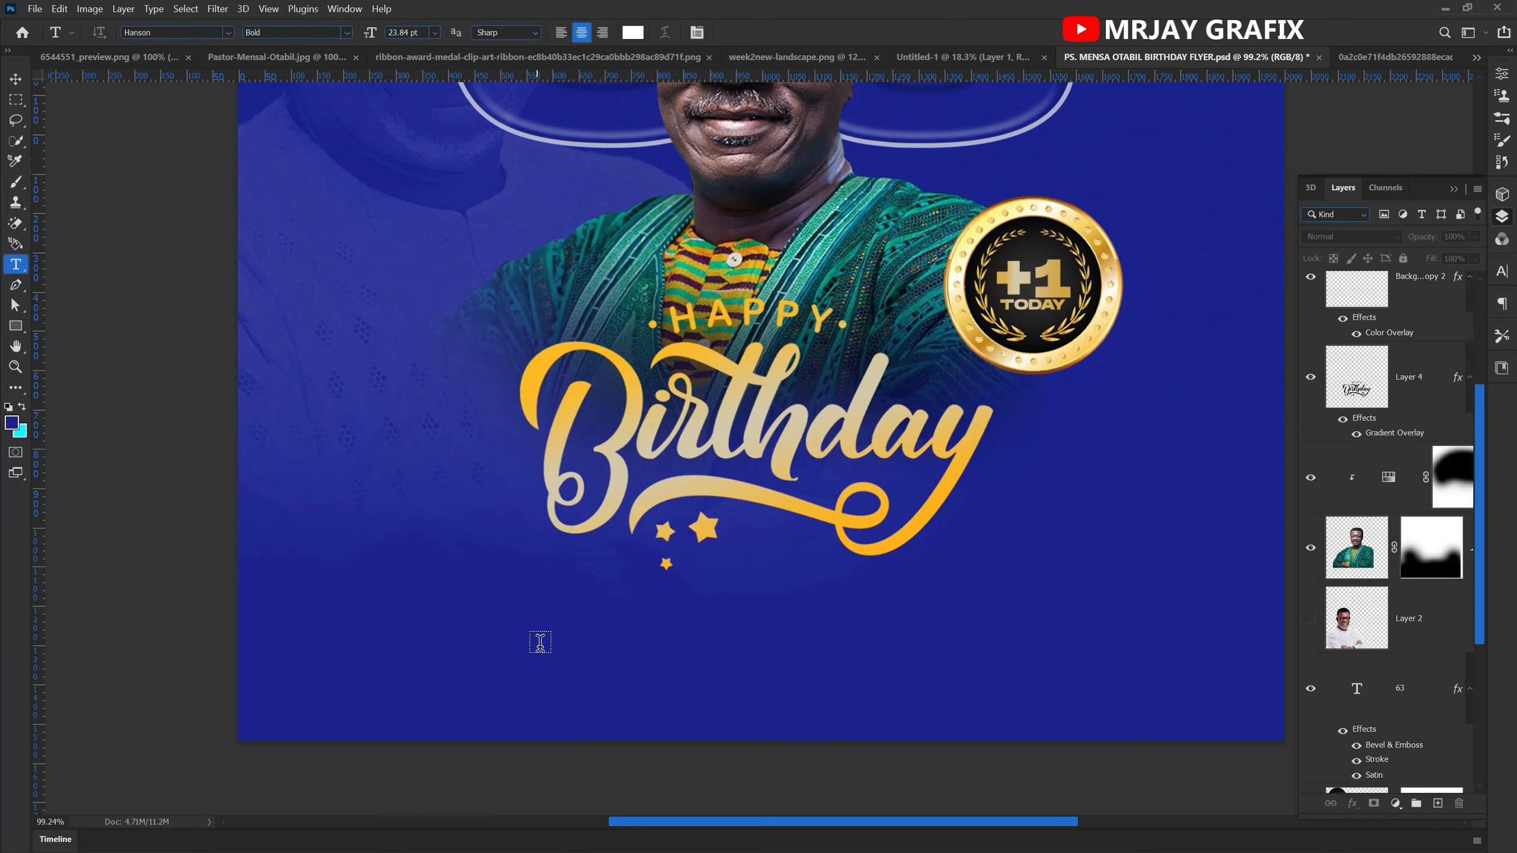
left_click(550, 635)
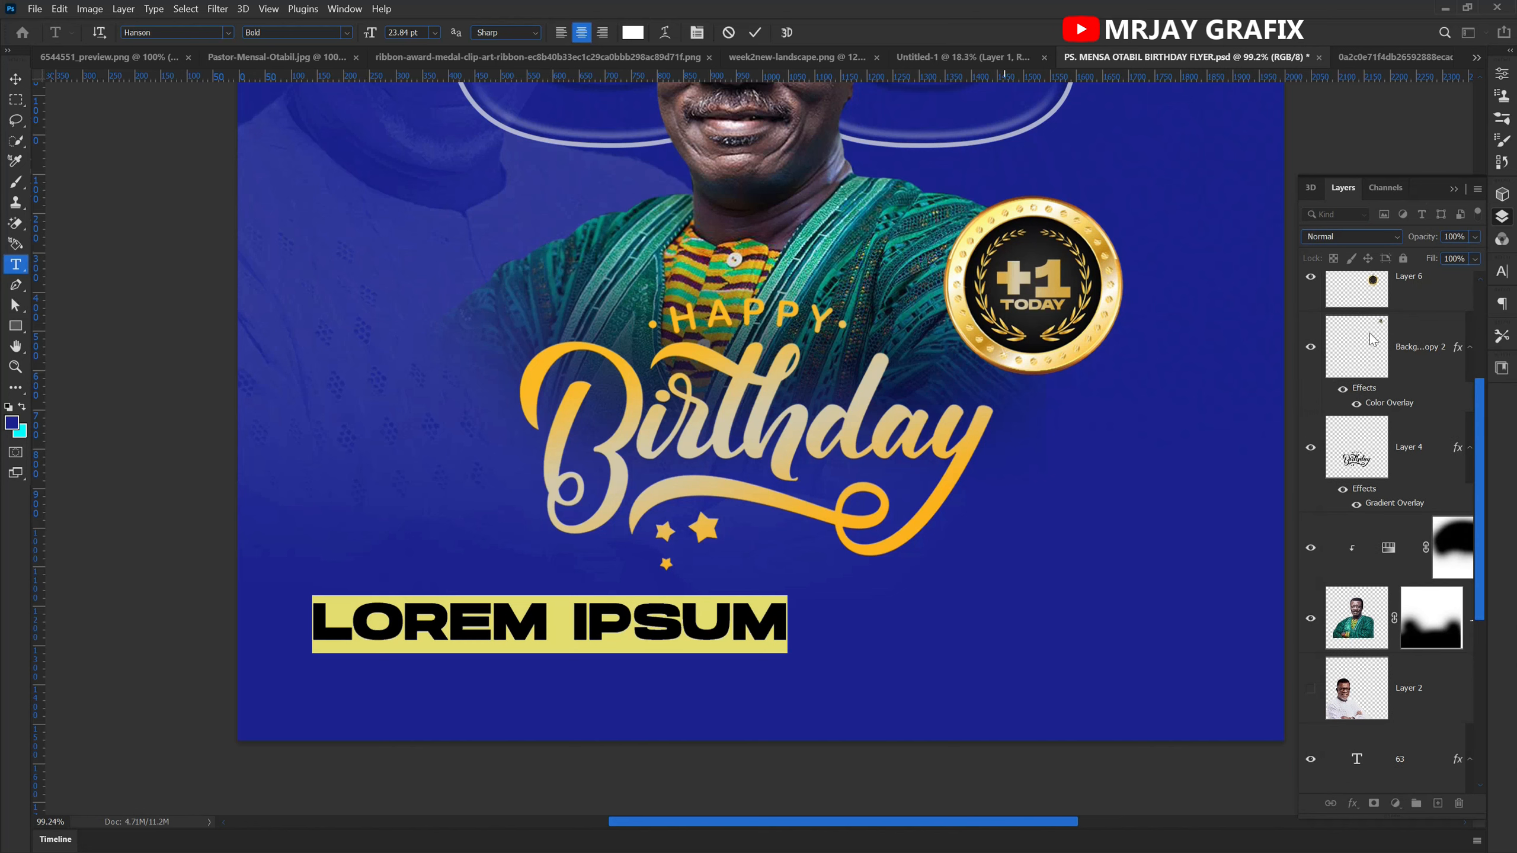
left_click(1510, 276)
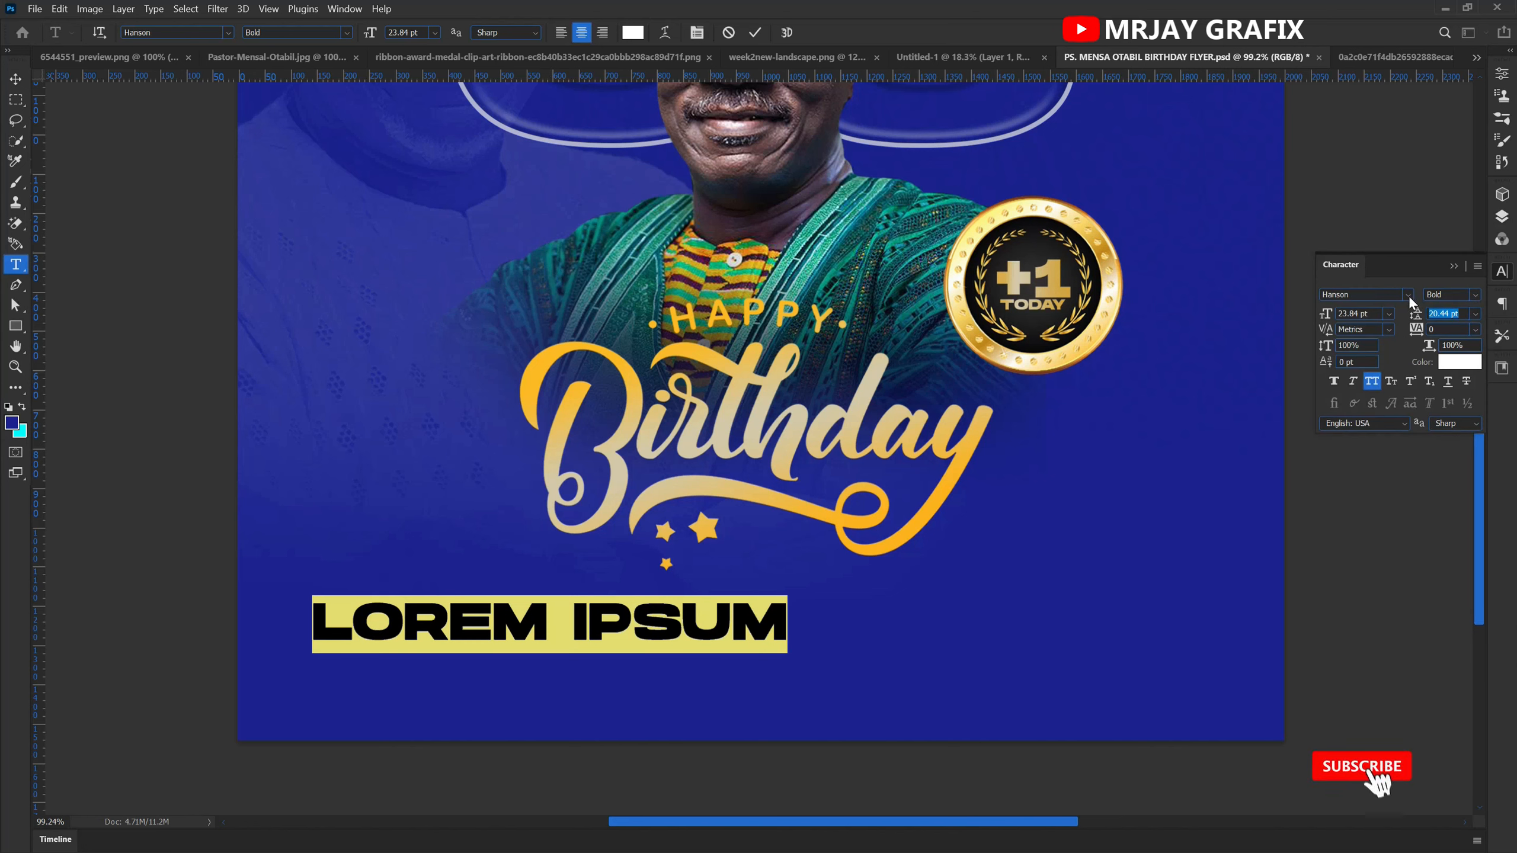
left_click(1368, 295)
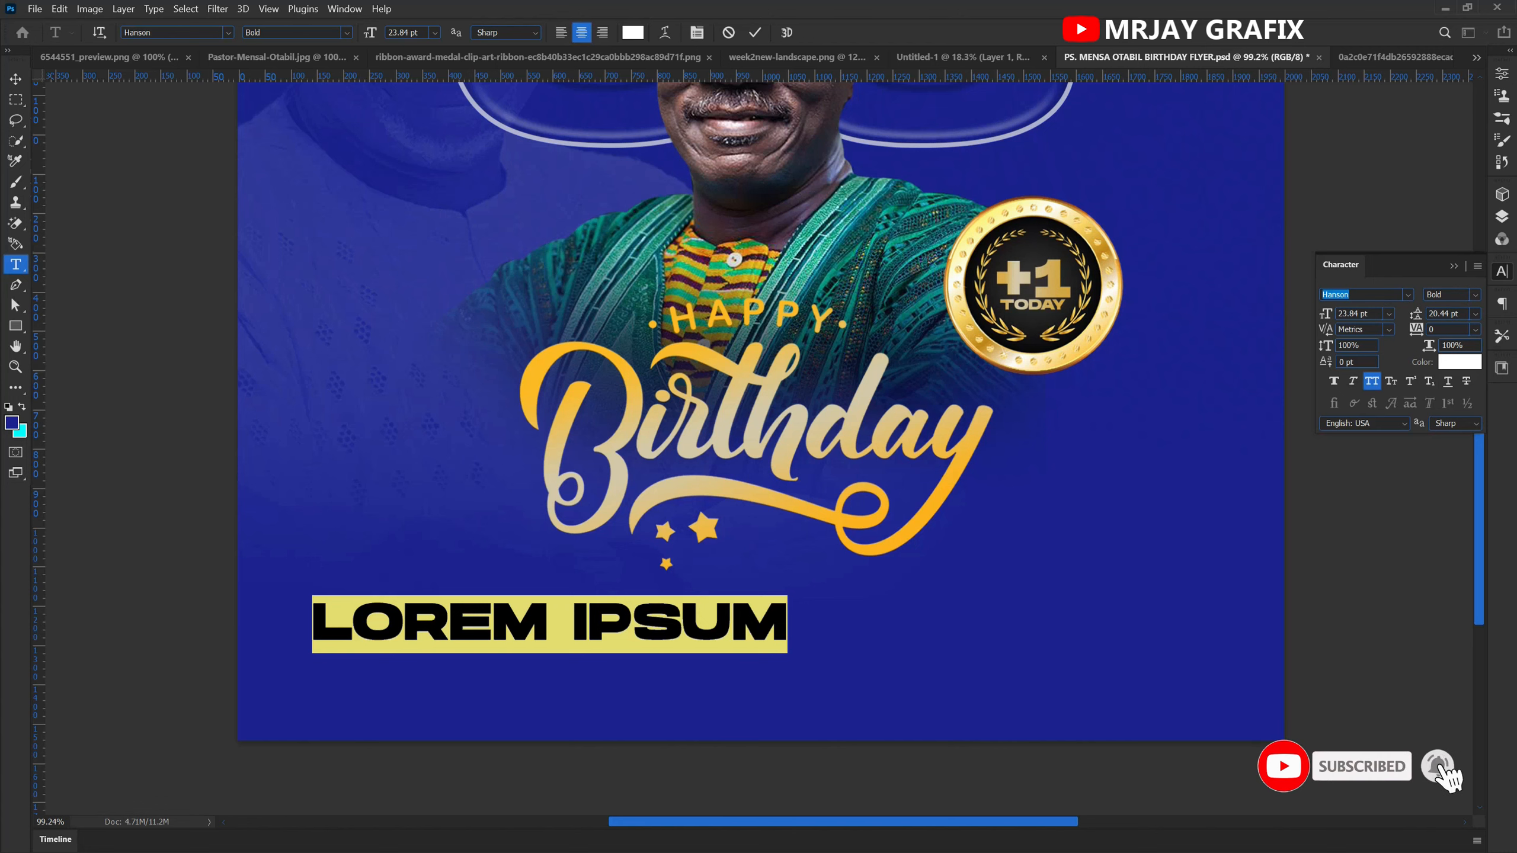
type("work Free")
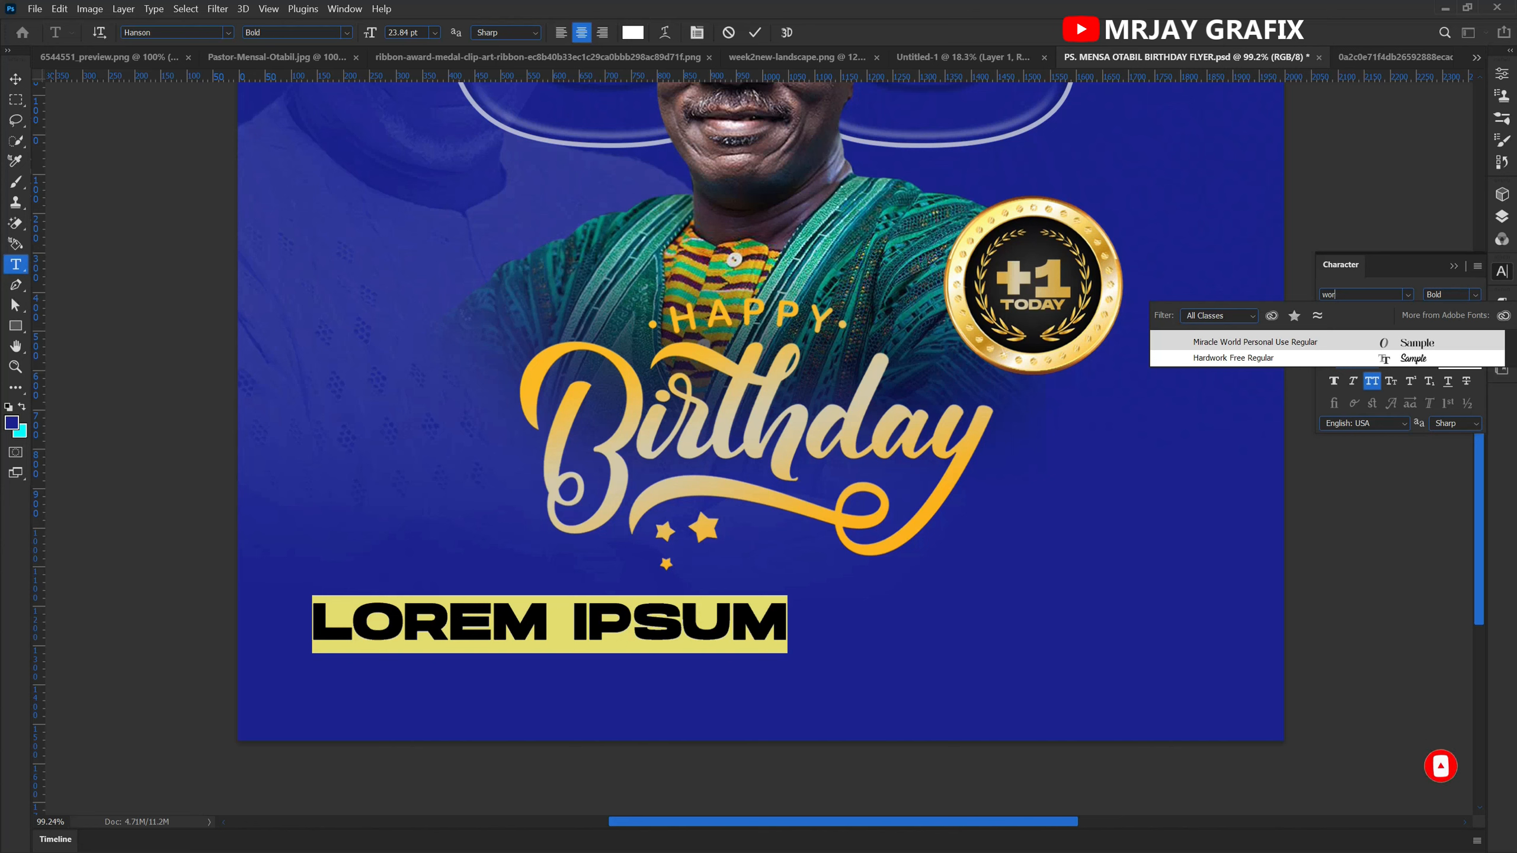
left_click(1327, 358)
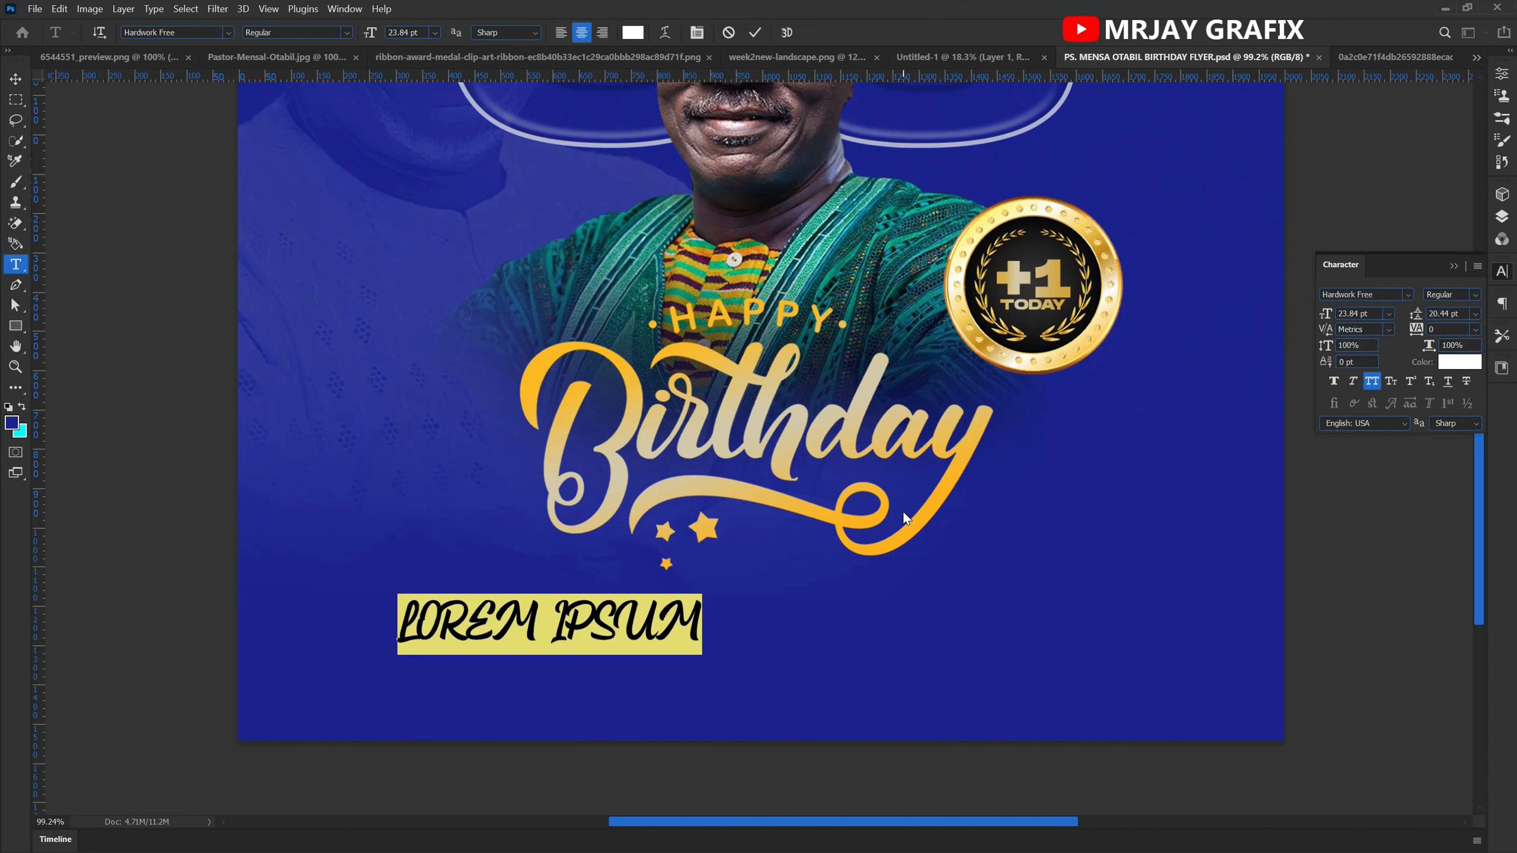
left_click(1372, 381)
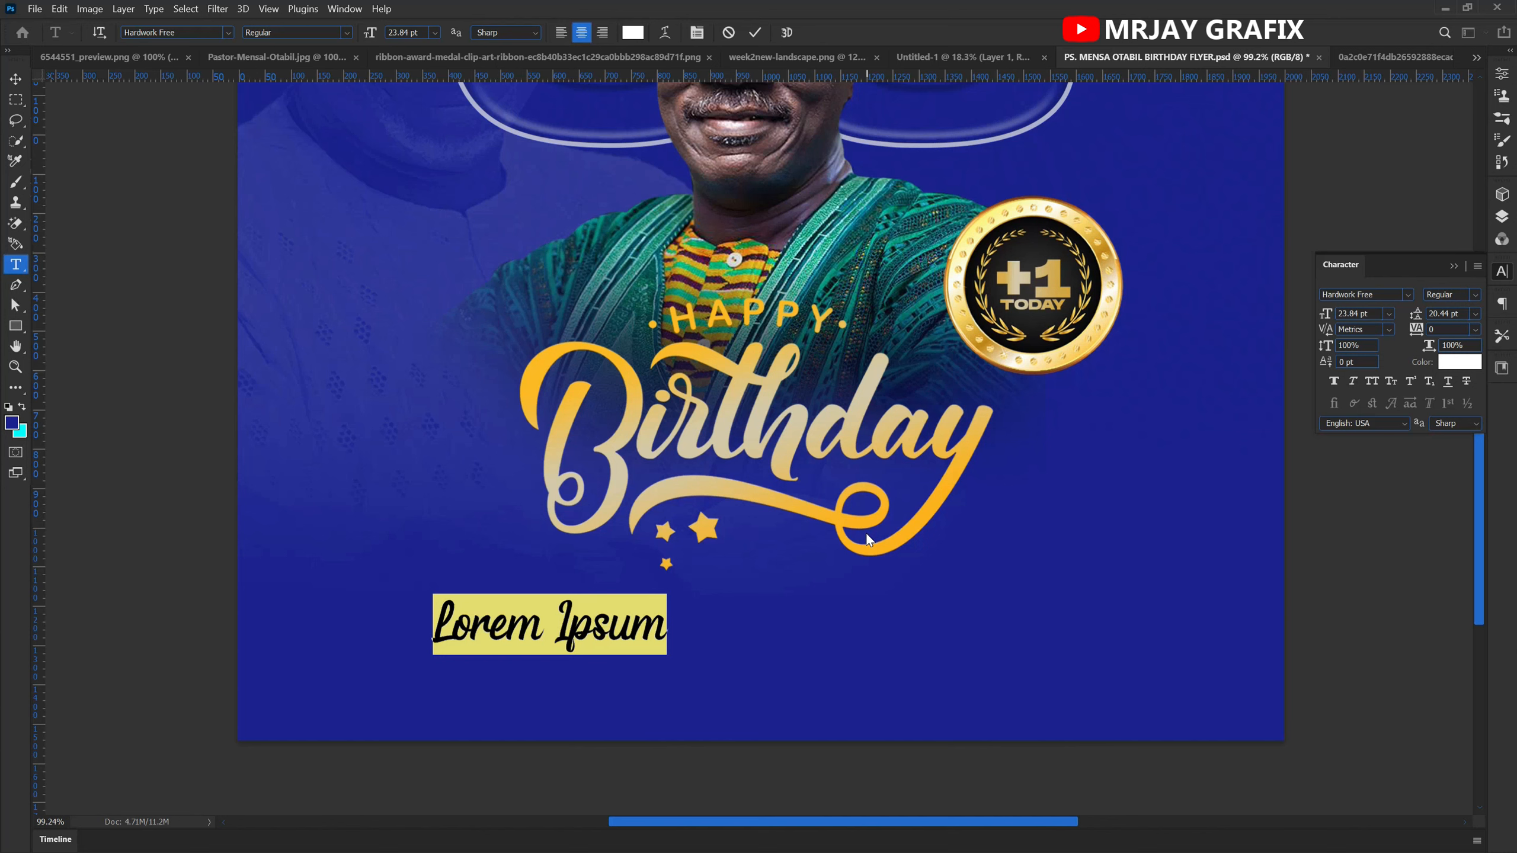
- Enter "Ps. Mensa" as the text of the new line and commit it
type("P")
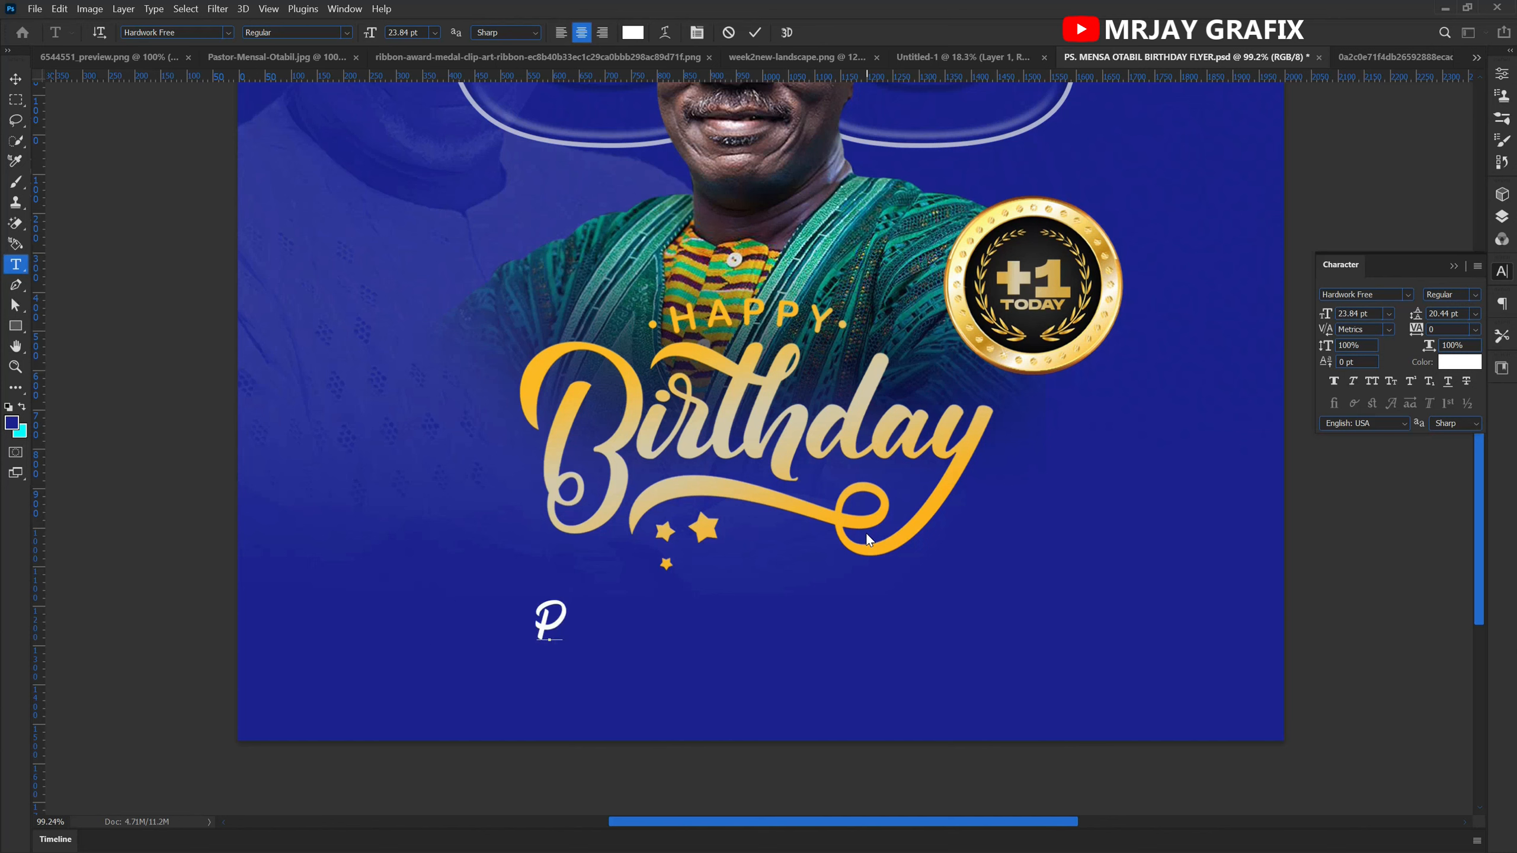
type("s.")
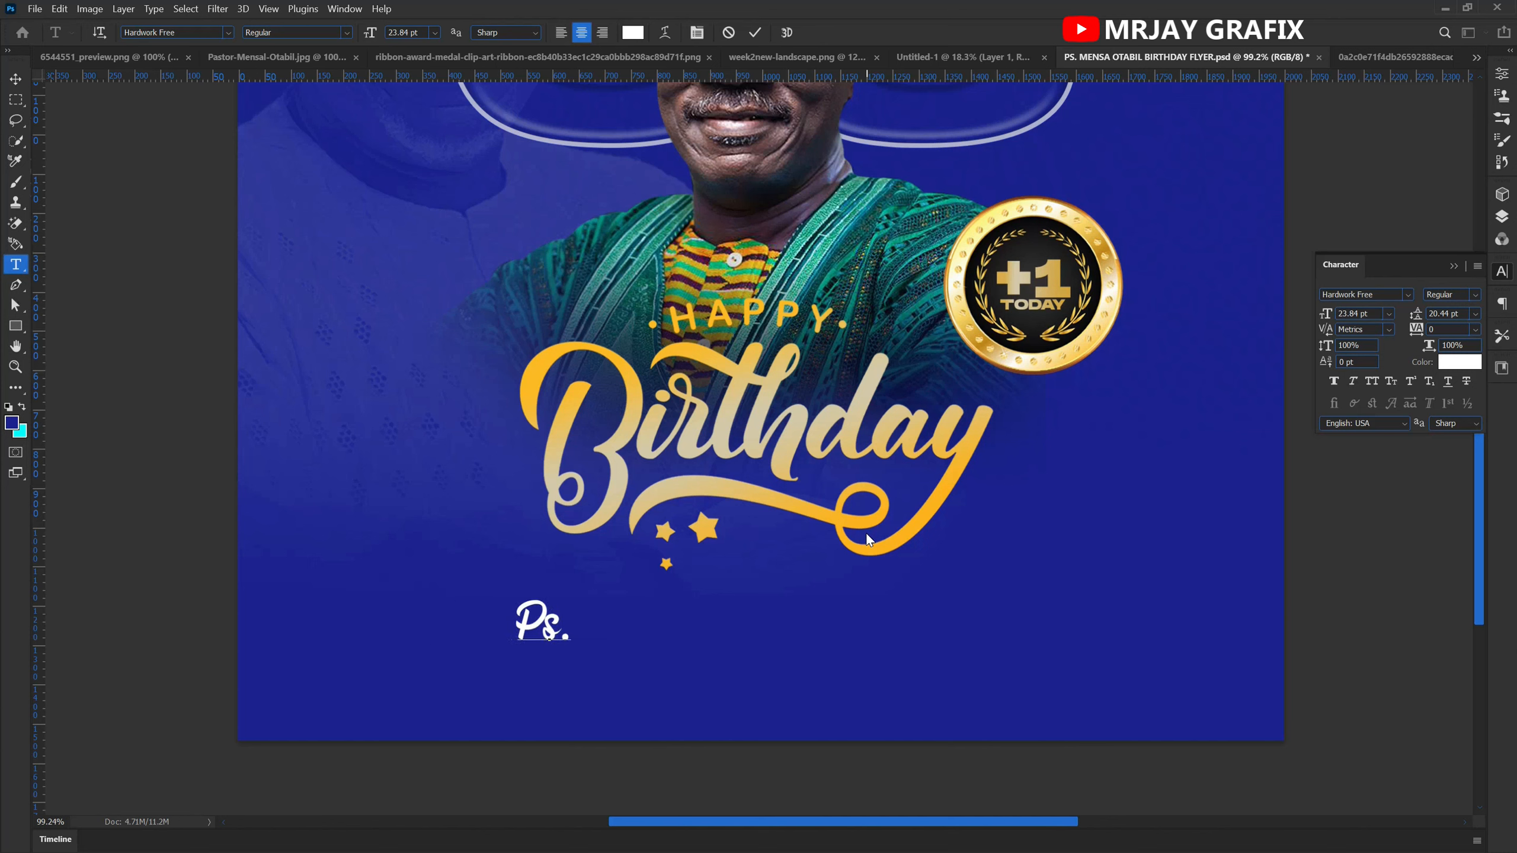
type(" Mensa")
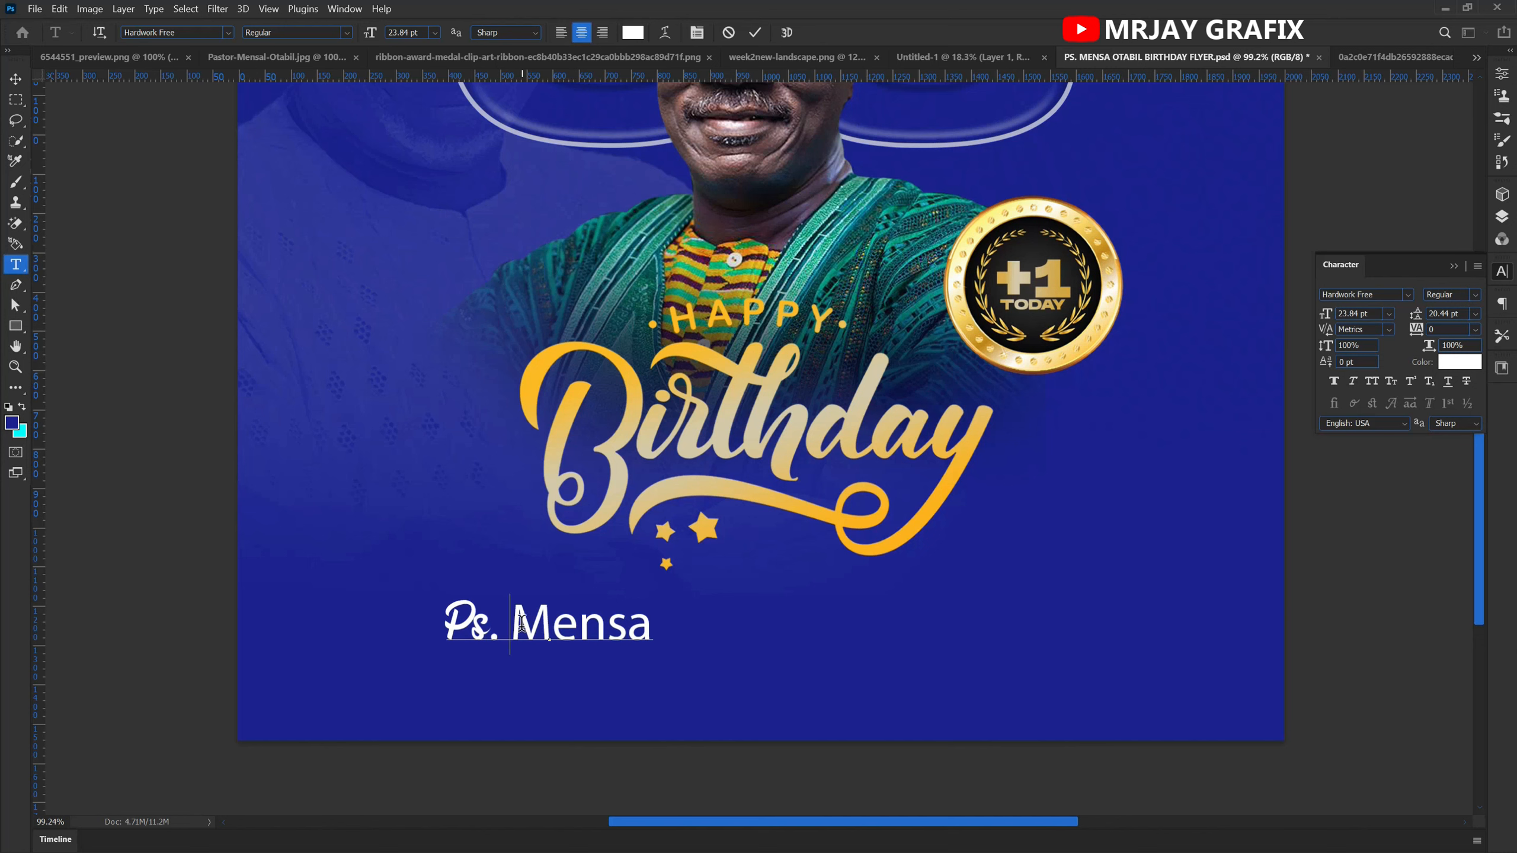
left_click_drag(510, 629, 788, 637)
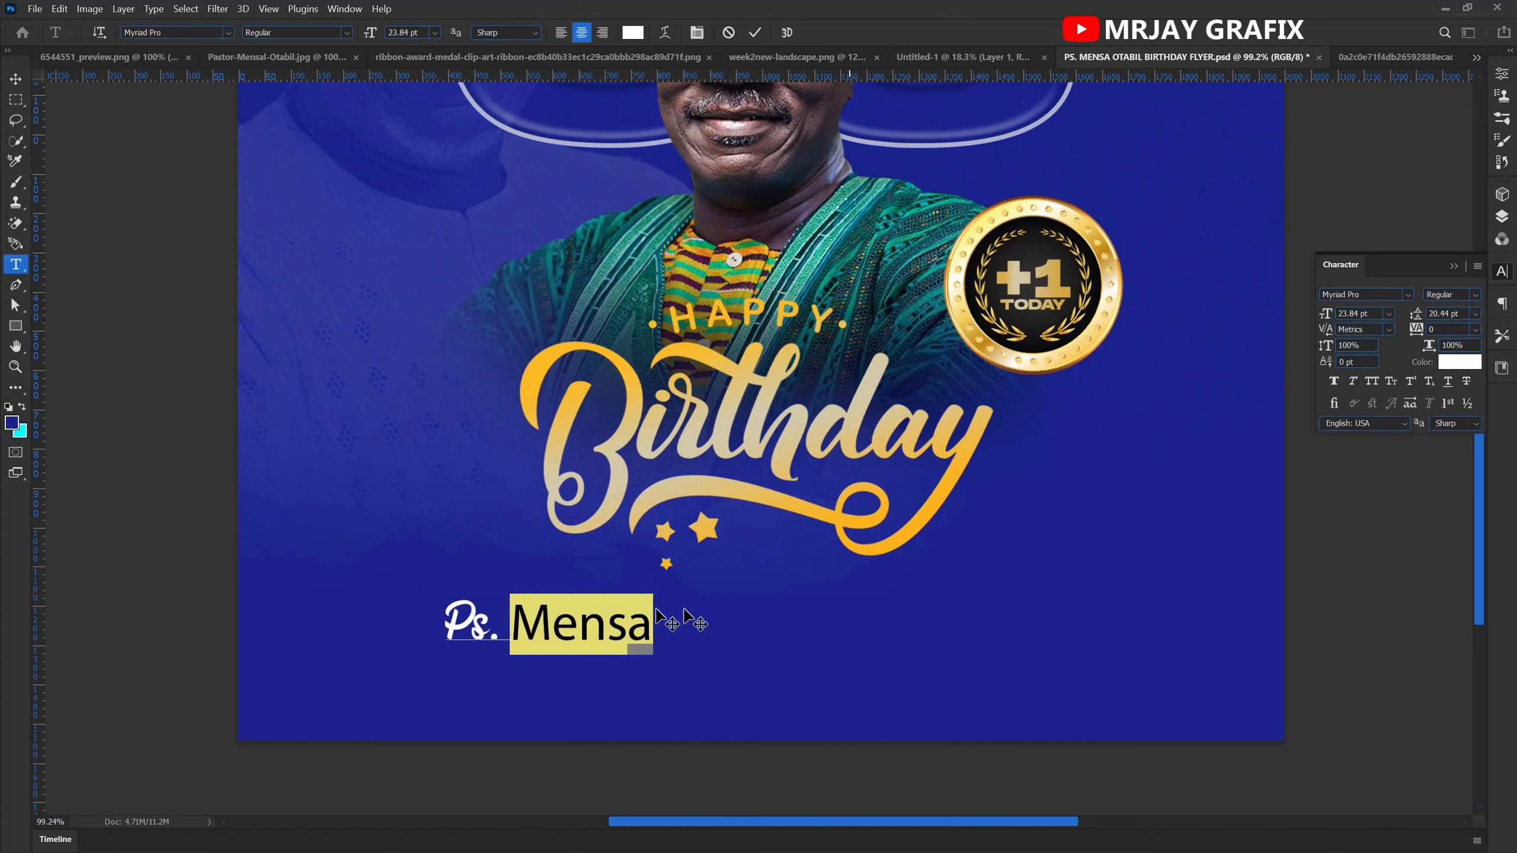
left_click(550, 624)
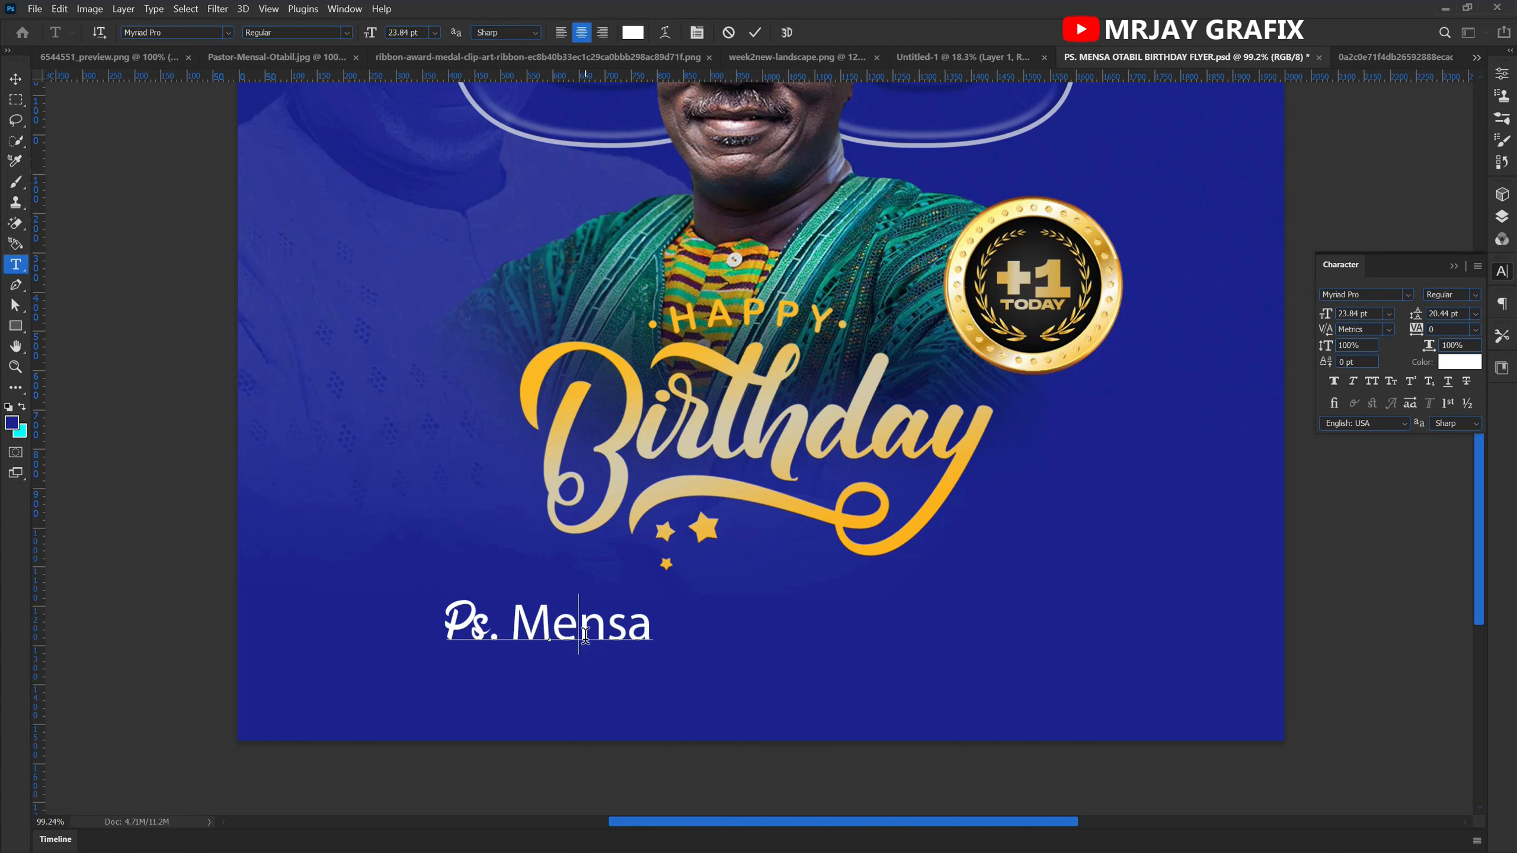
left_click(747, 31)
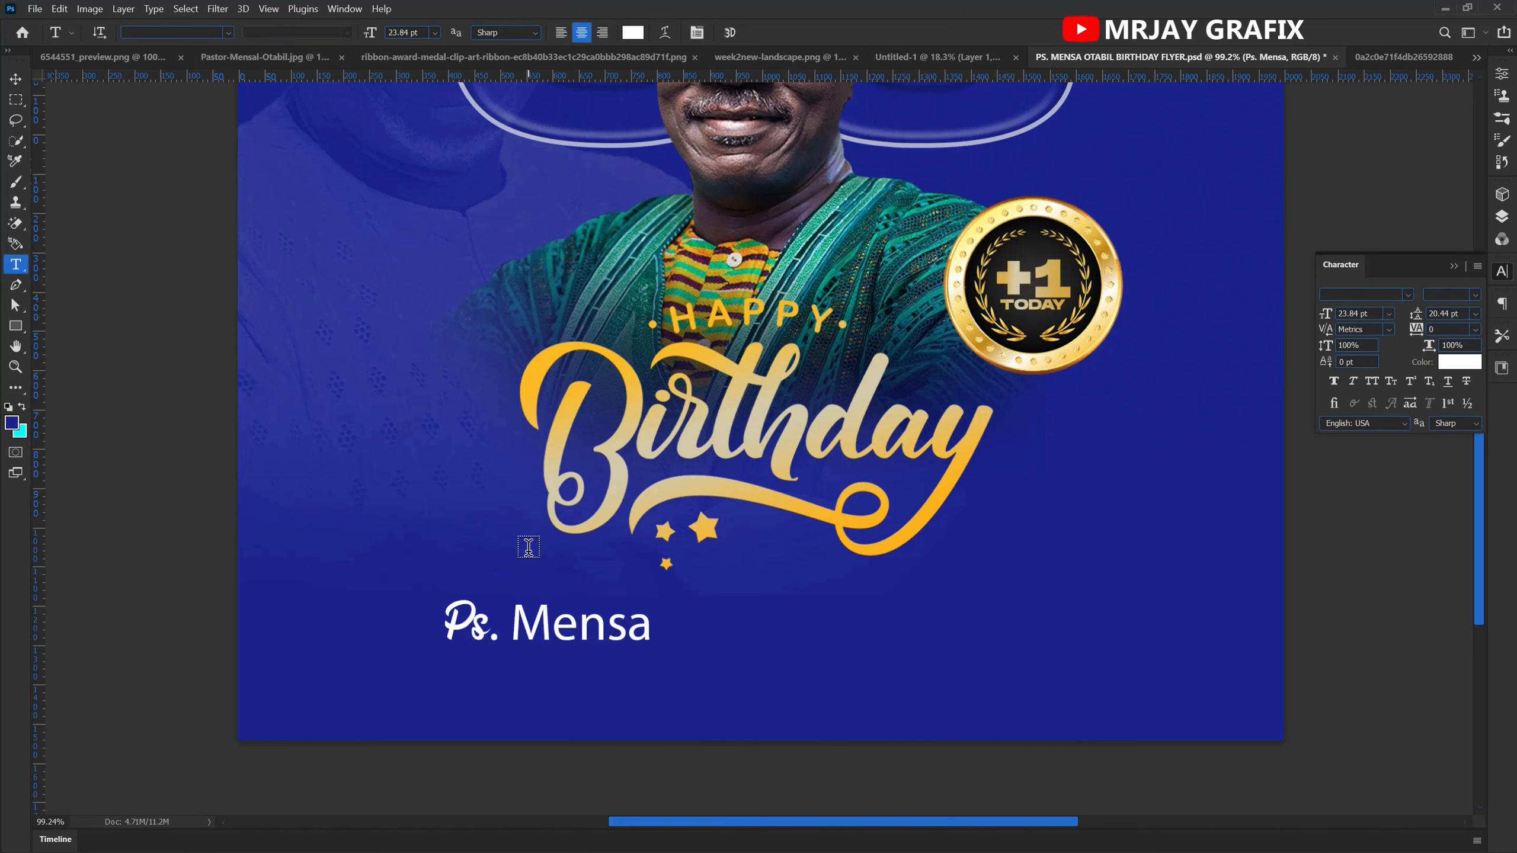
key("v")
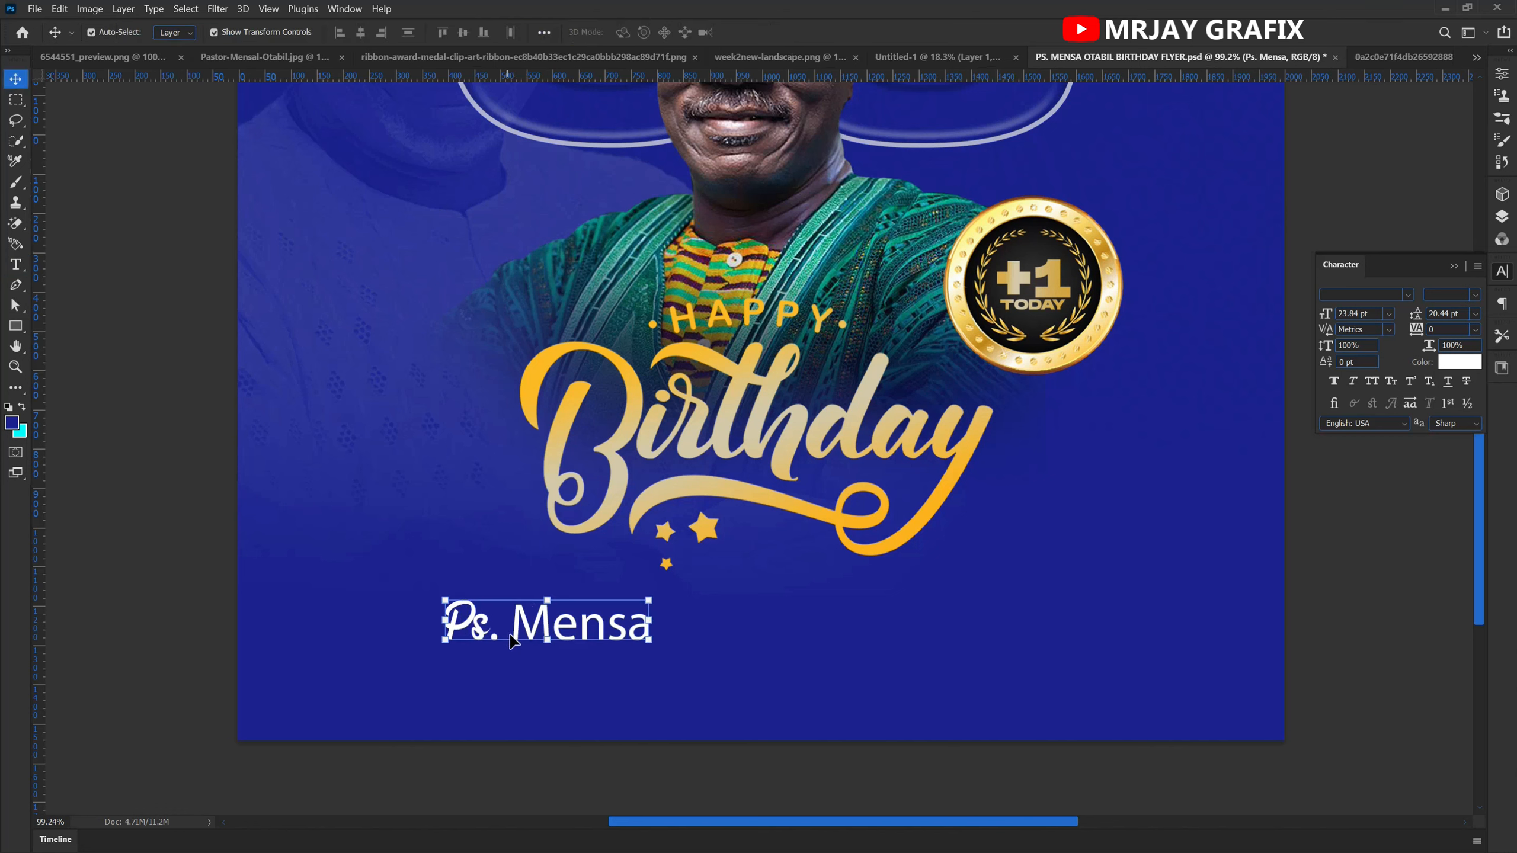
- Add "Otabil" to the end of the name line and centre the line beneath the birthday lettering
double_click(487, 625)
left_click(481, 622)
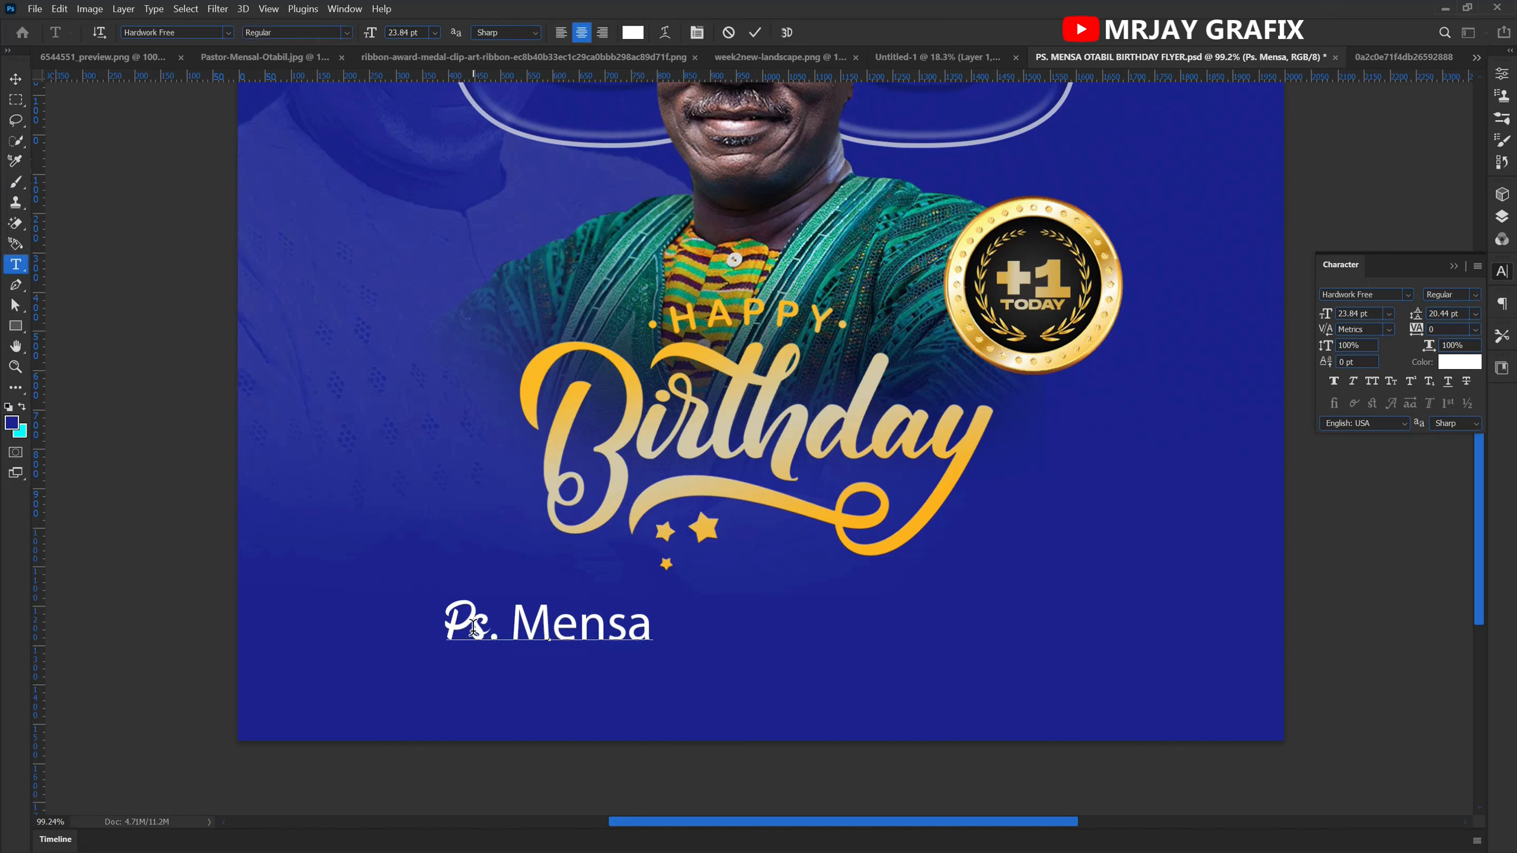
left_click(577, 635)
left_click_drag(508, 630, 681, 634)
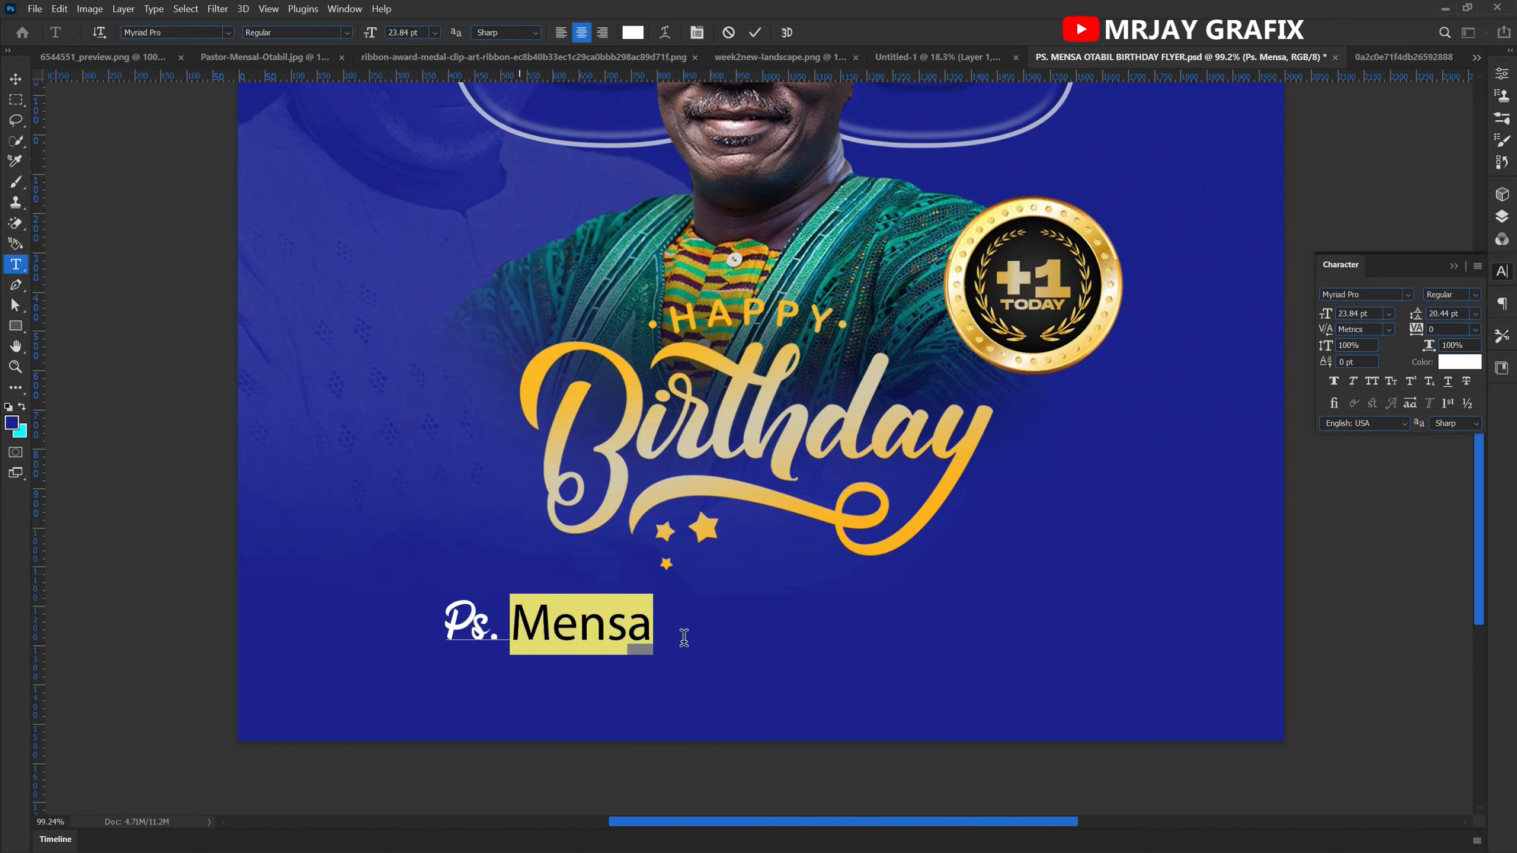
left_click(661, 635)
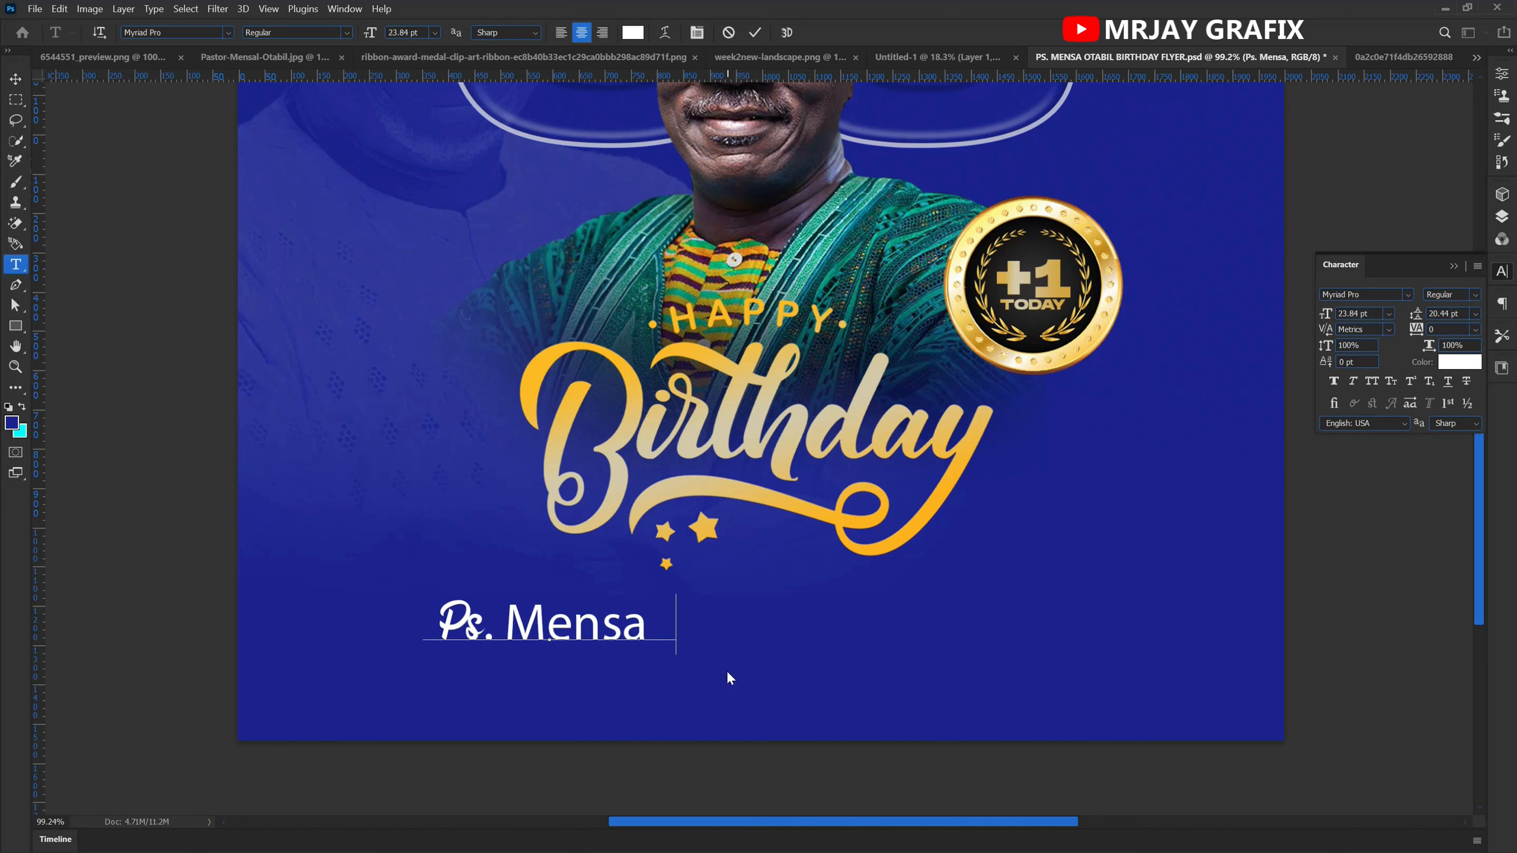
type("Otabil")
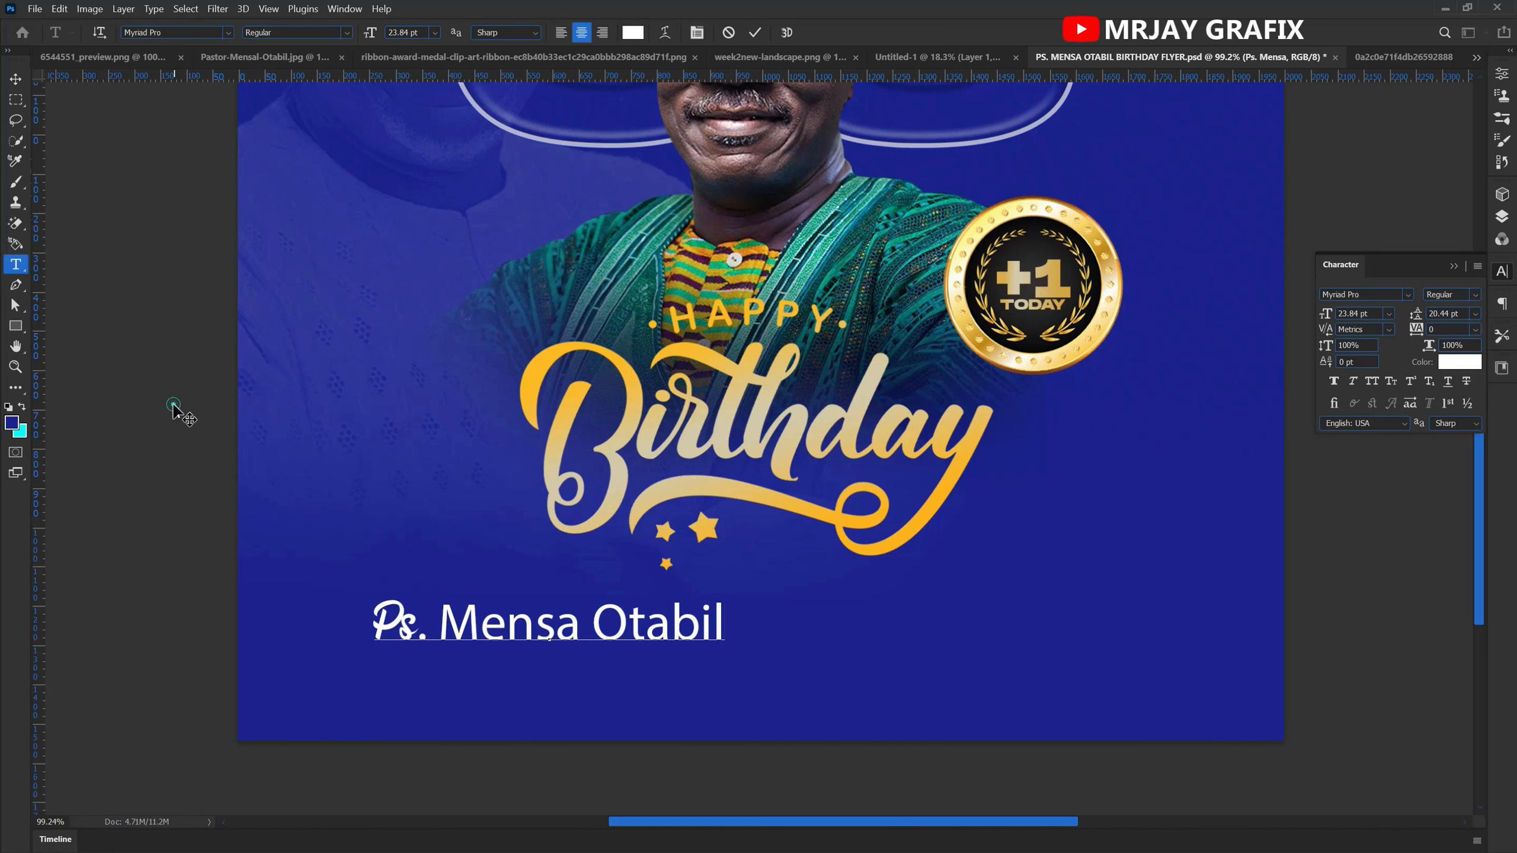
key("ctrl+Return")
key("v")
left_click_drag(605, 635, 810, 624)
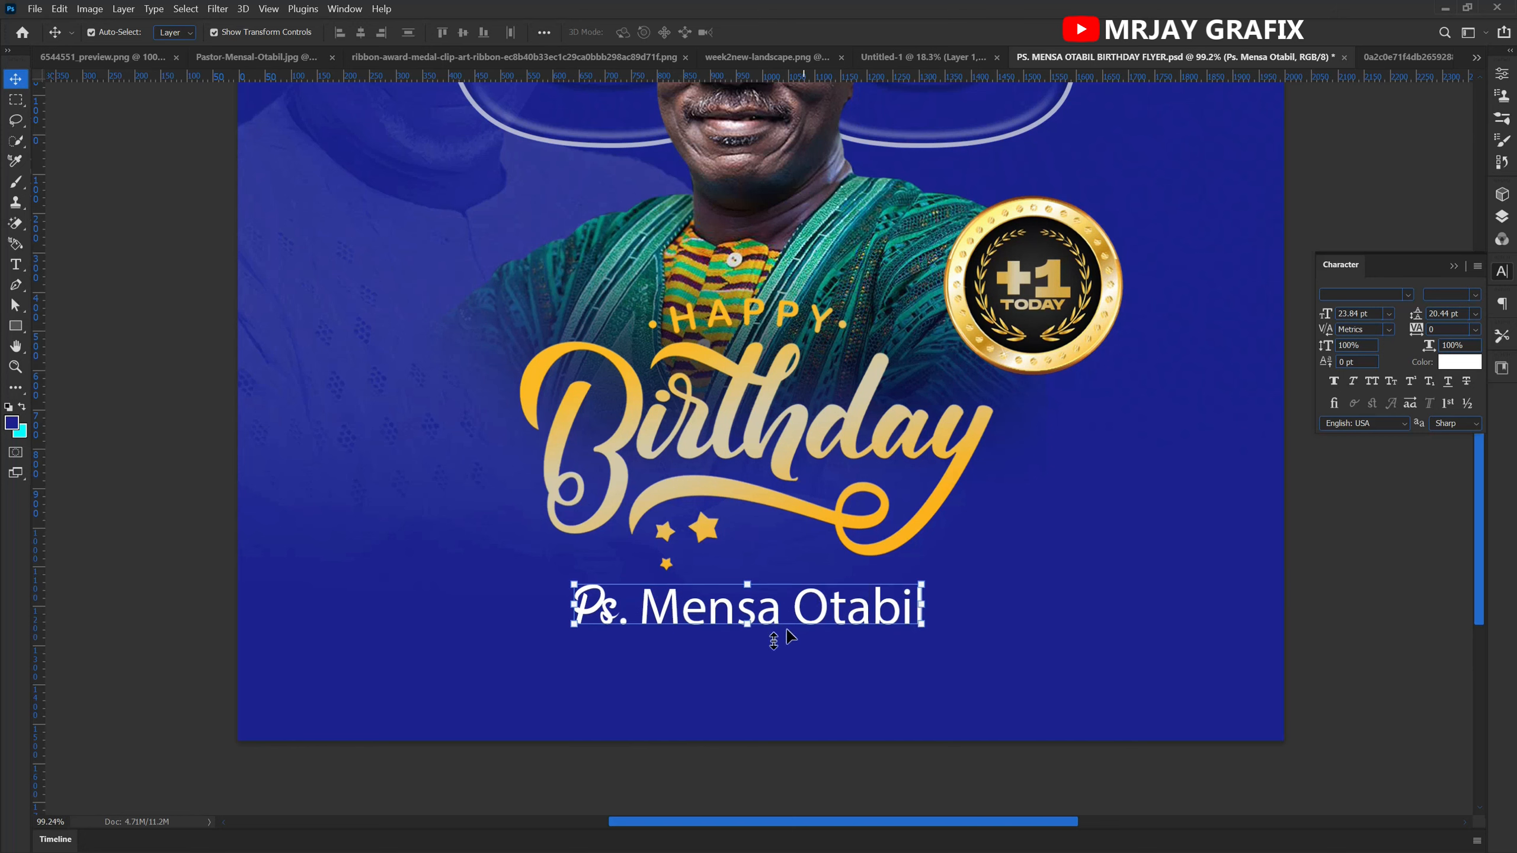
- Try the Marbom font on the whole name line and nudge the line slightly downward
left_click(1408, 294)
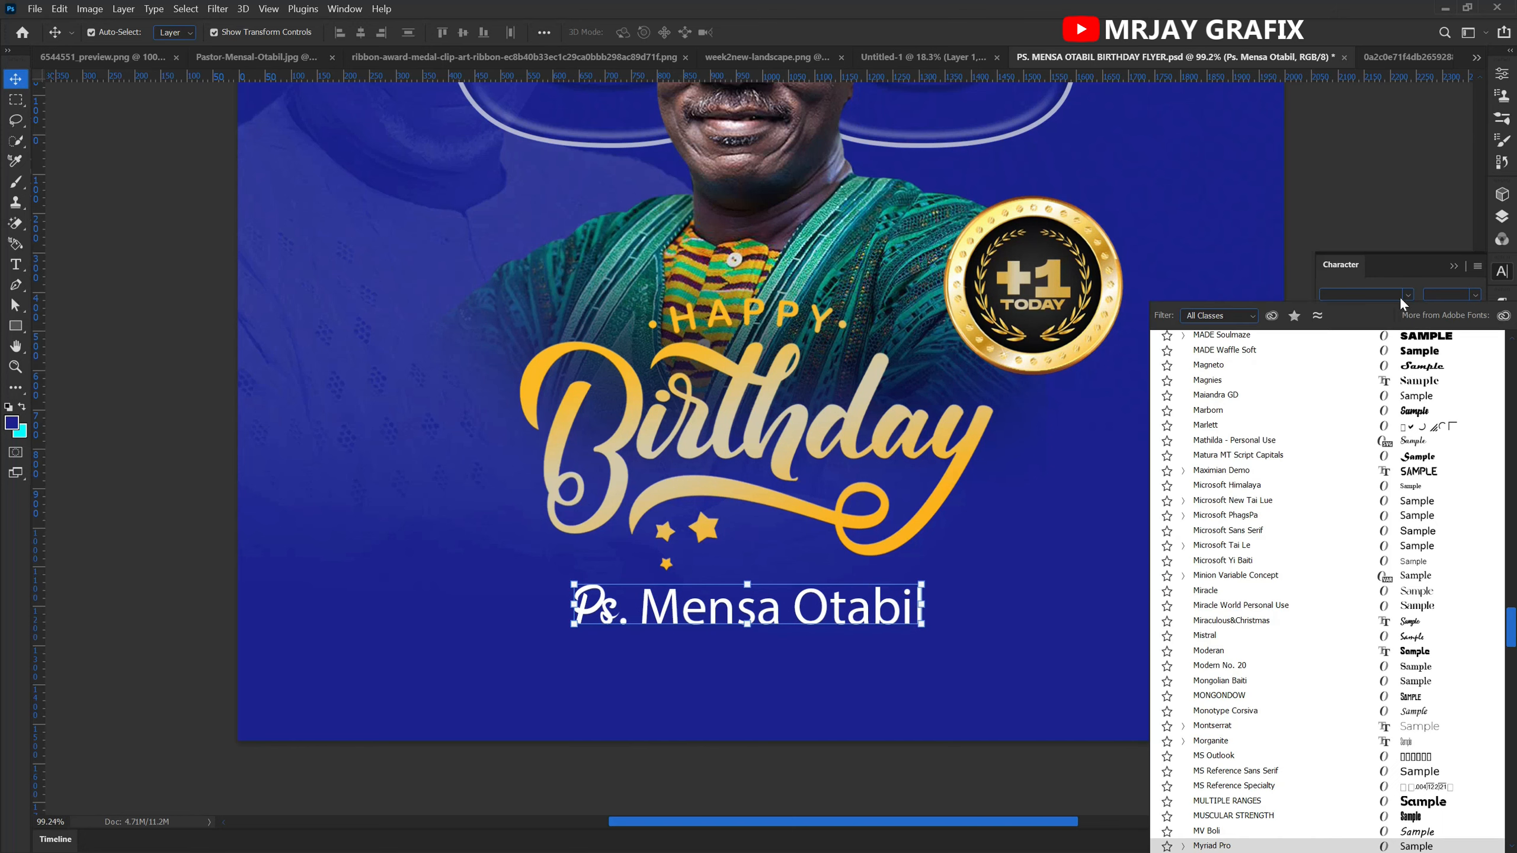
left_click(1365, 411)
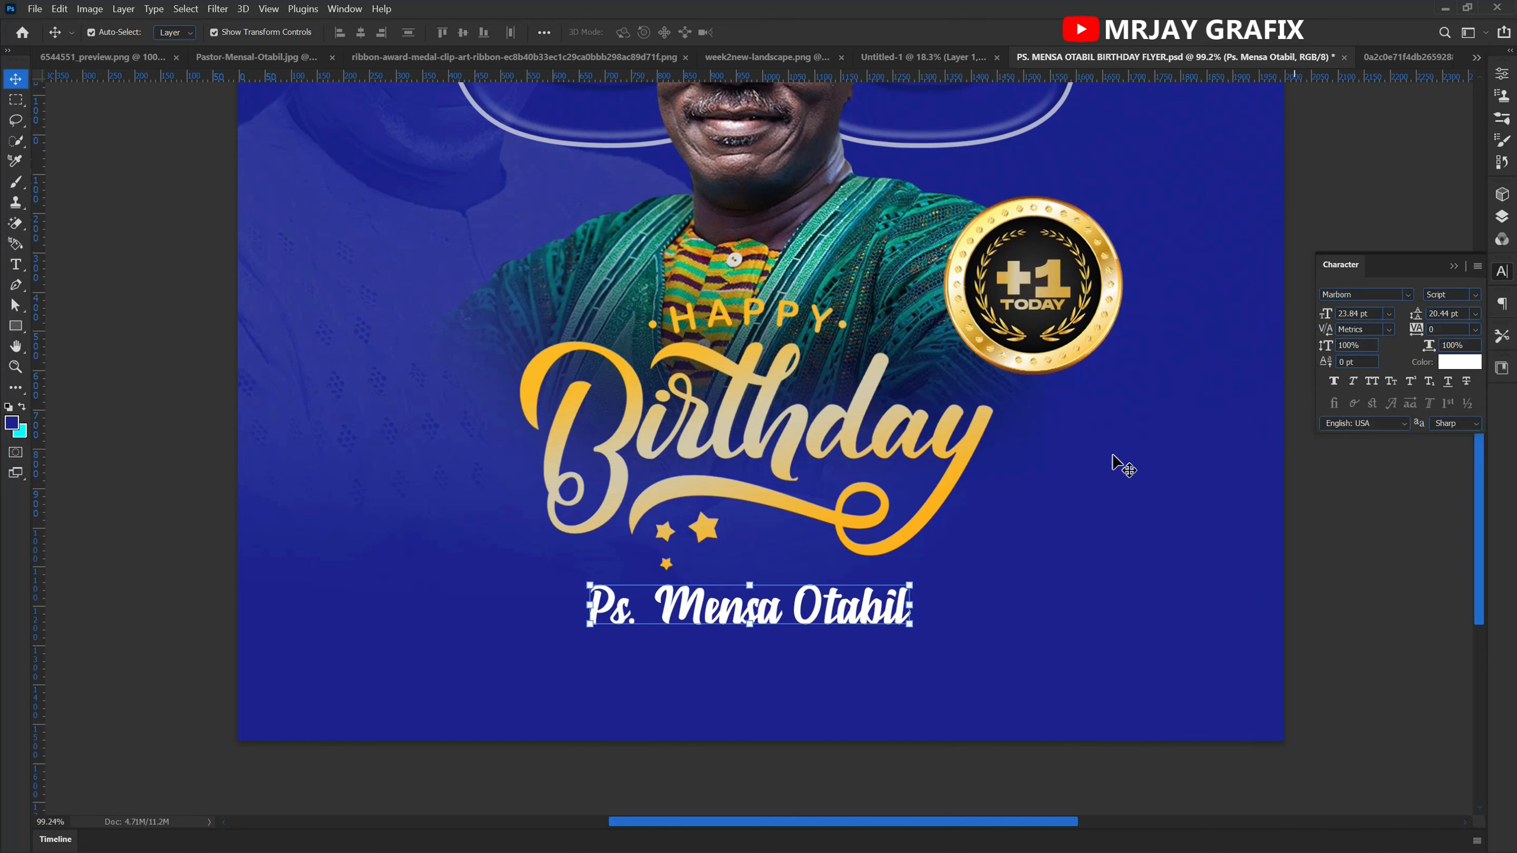
left_click(645, 711)
left_click_drag(706, 619, 698, 627)
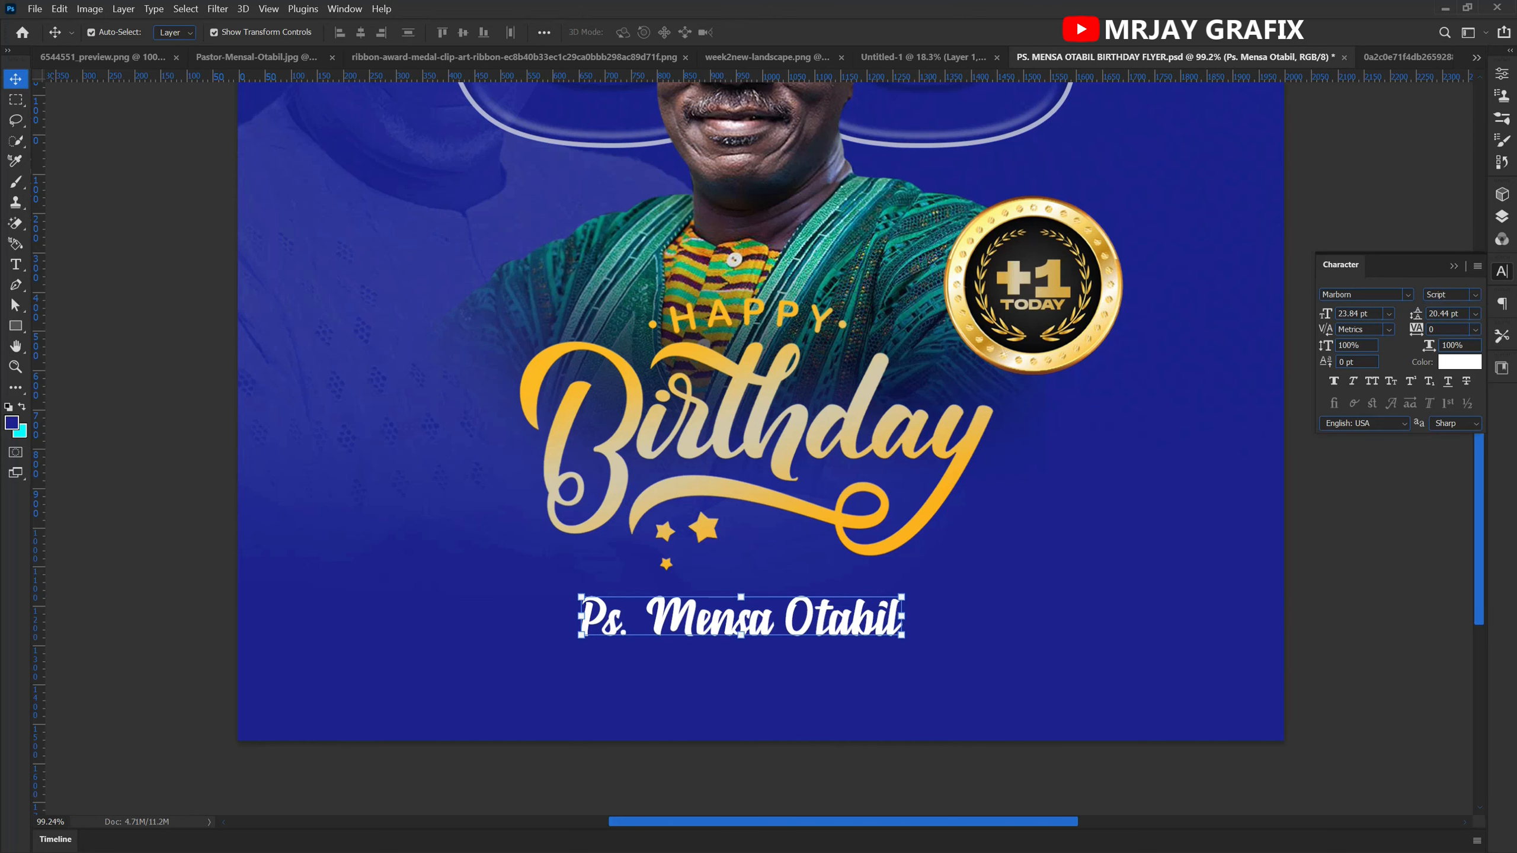
- Set the name line's font to Candlescript Demo Version and replace the watermark glyph after "Ps" with a period
left_click(1406, 296)
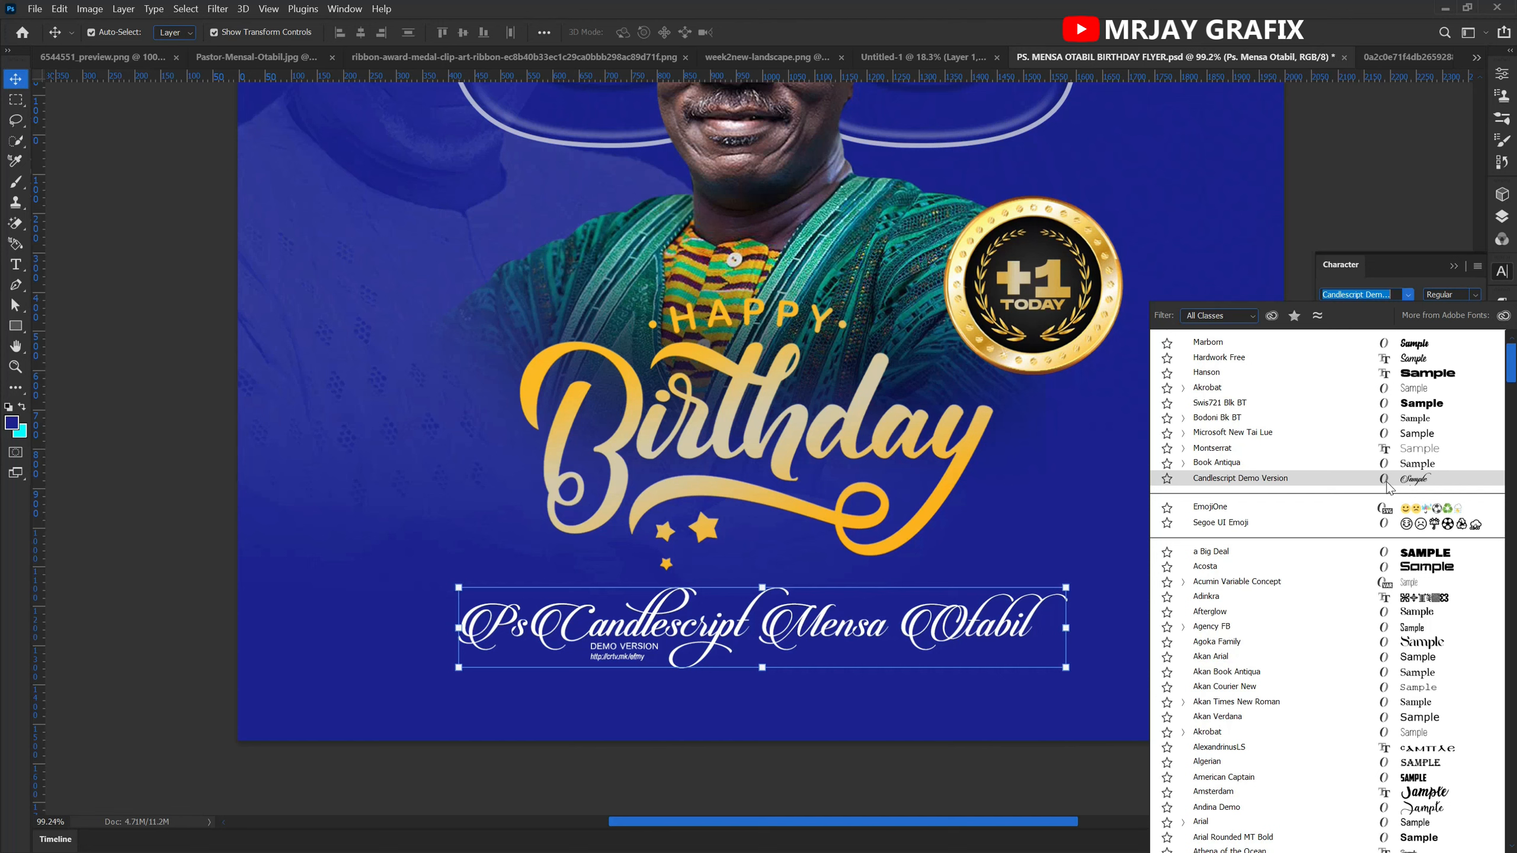
left_click(1386, 481)
double_click(752, 635)
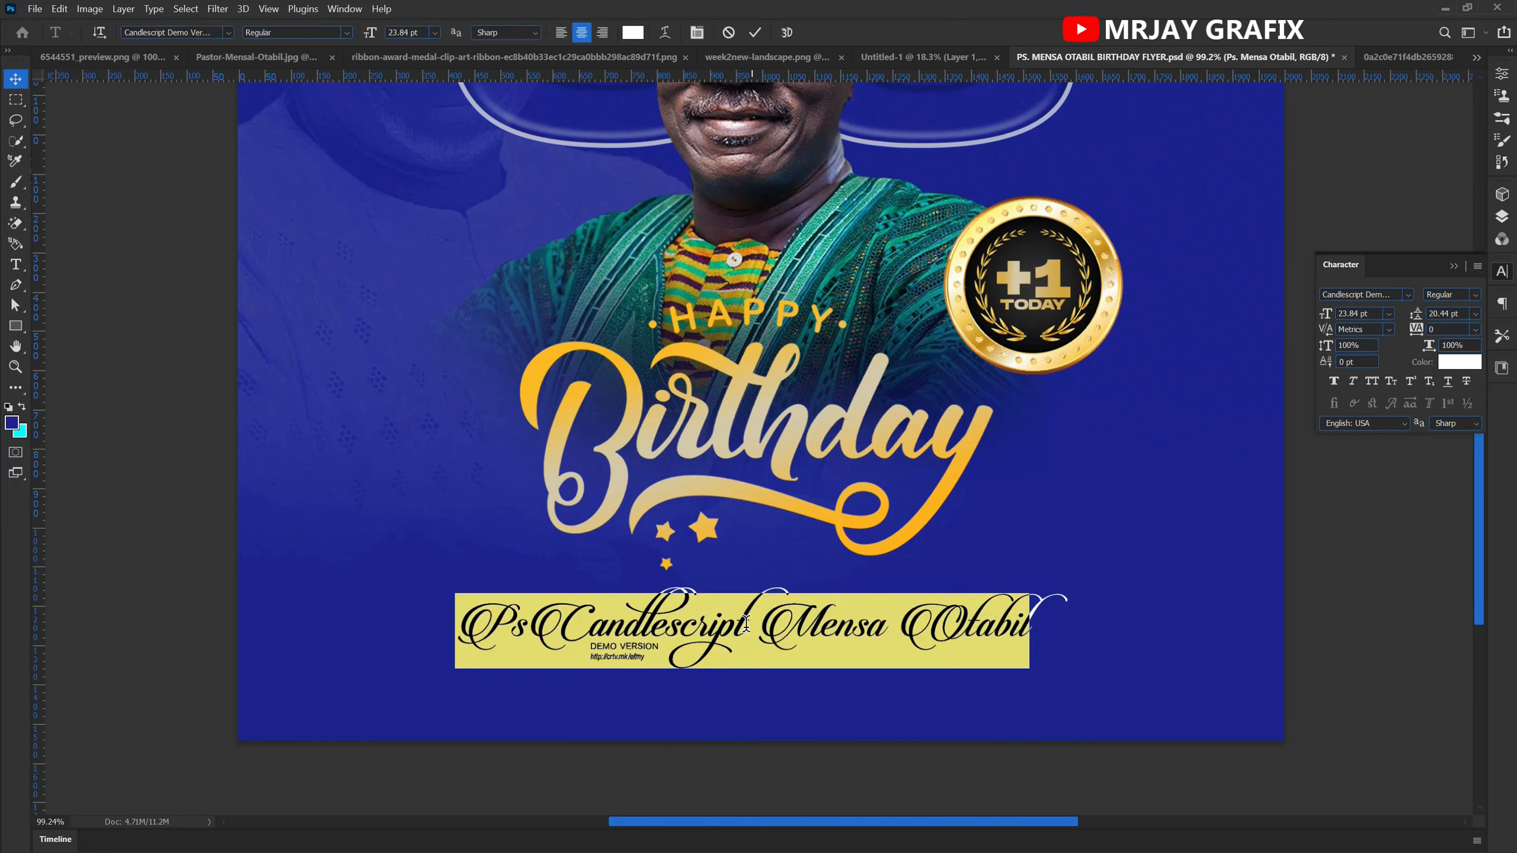
left_click(526, 648)
double_click(535, 642)
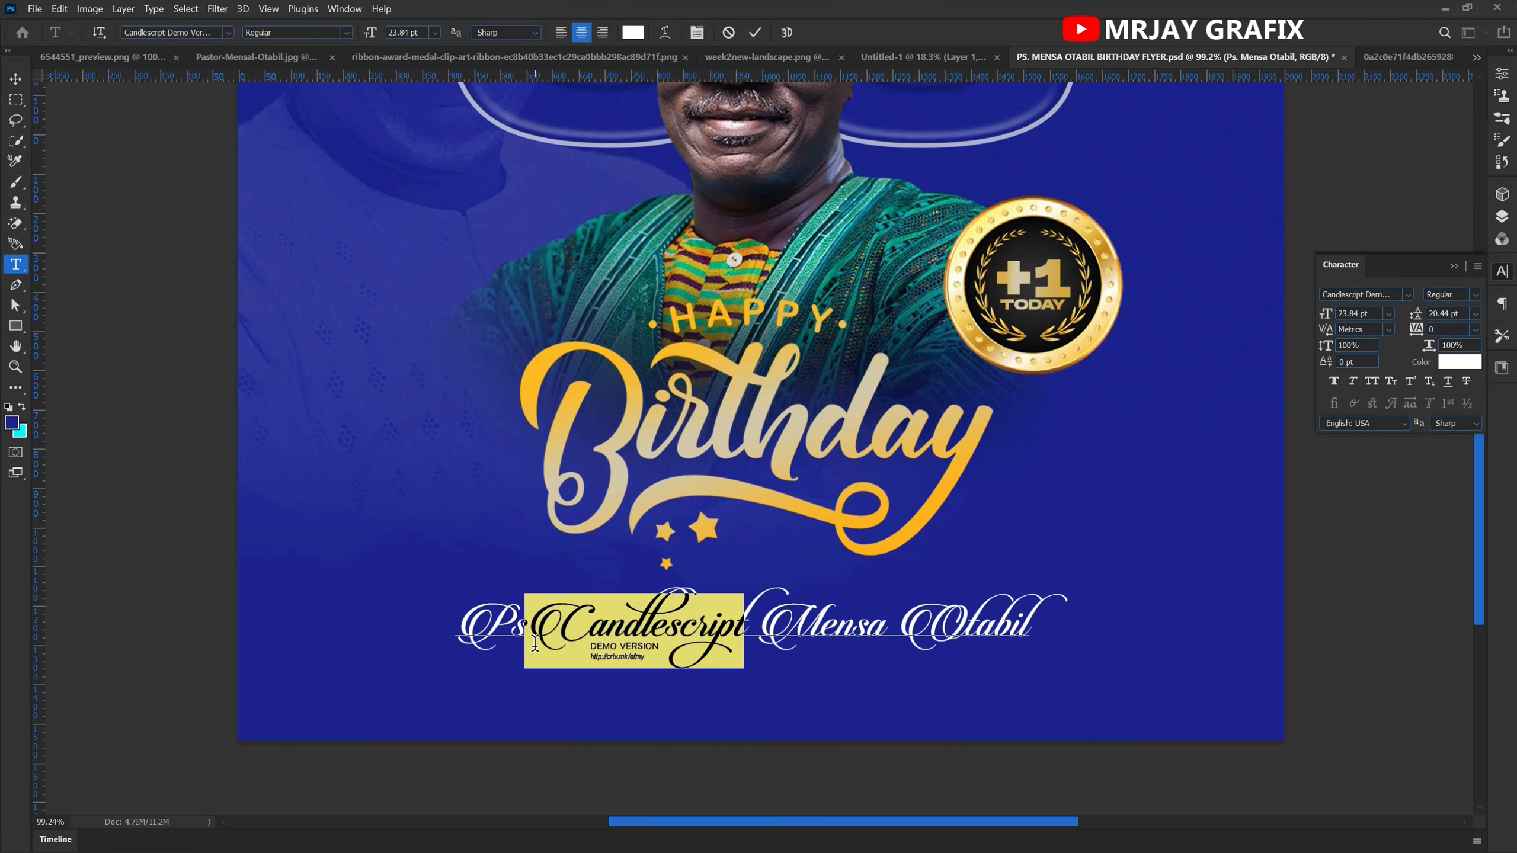
key("BackSpace")
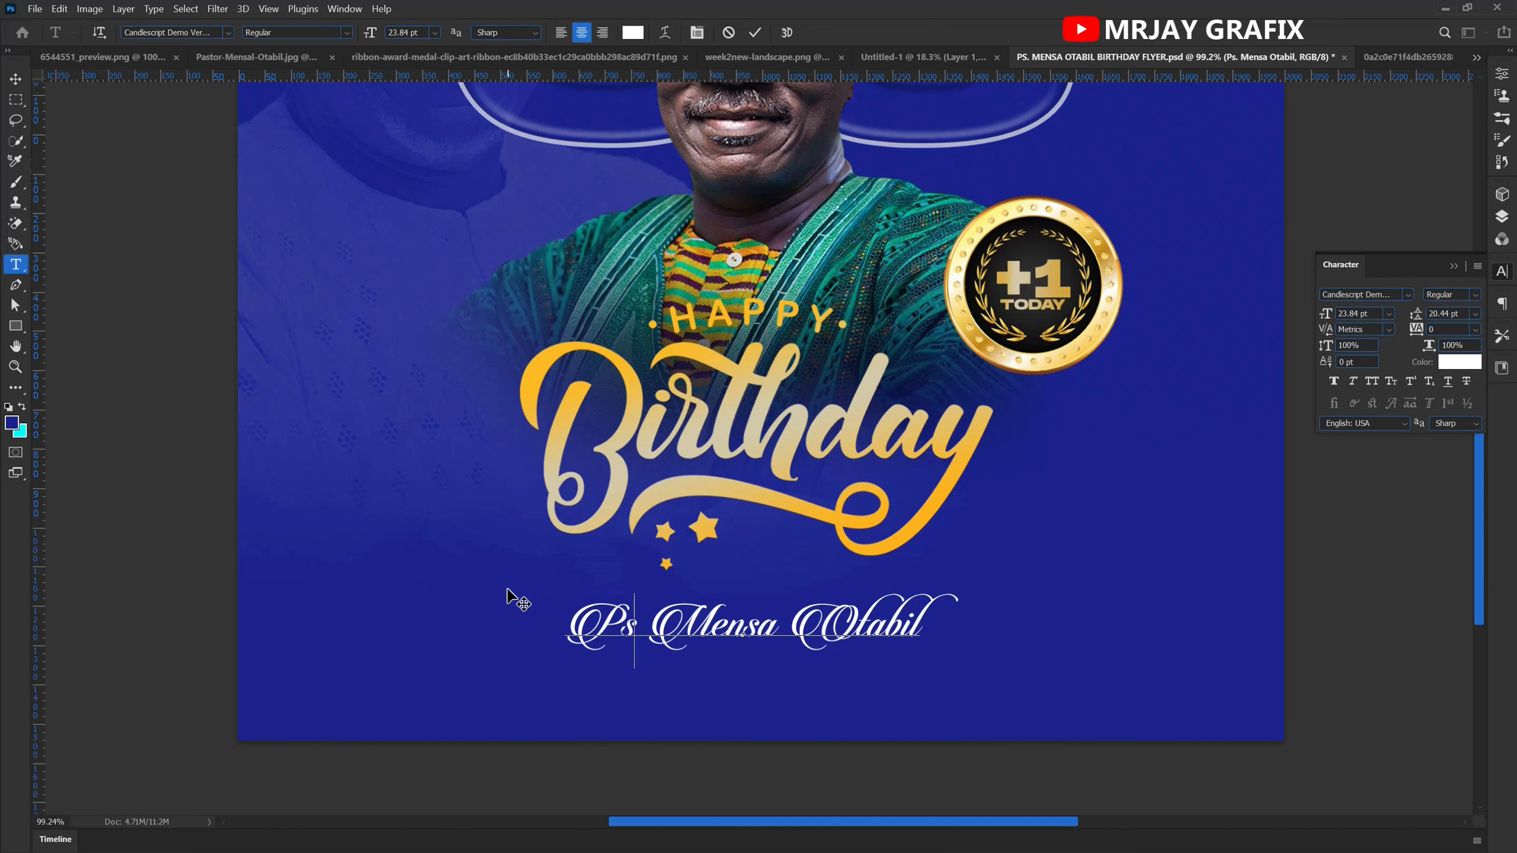
type(".")
key("ctrl+Return")
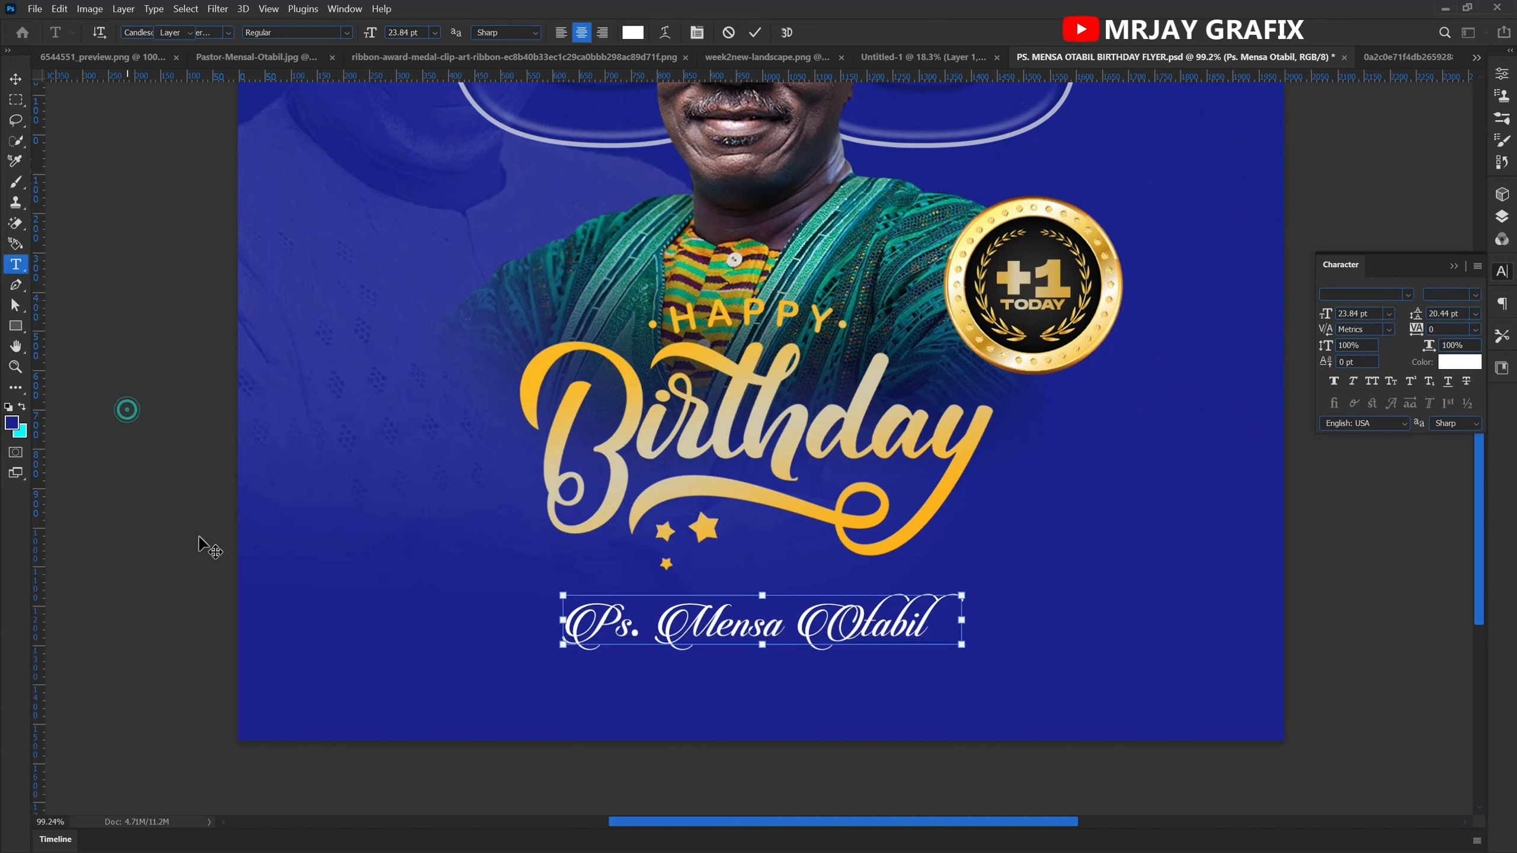
- Scale the name line to about 113.85% and place it centred just below the birthday lettering
key("v")
left_click_drag(713, 639, 755, 658)
key("ctrl+t")
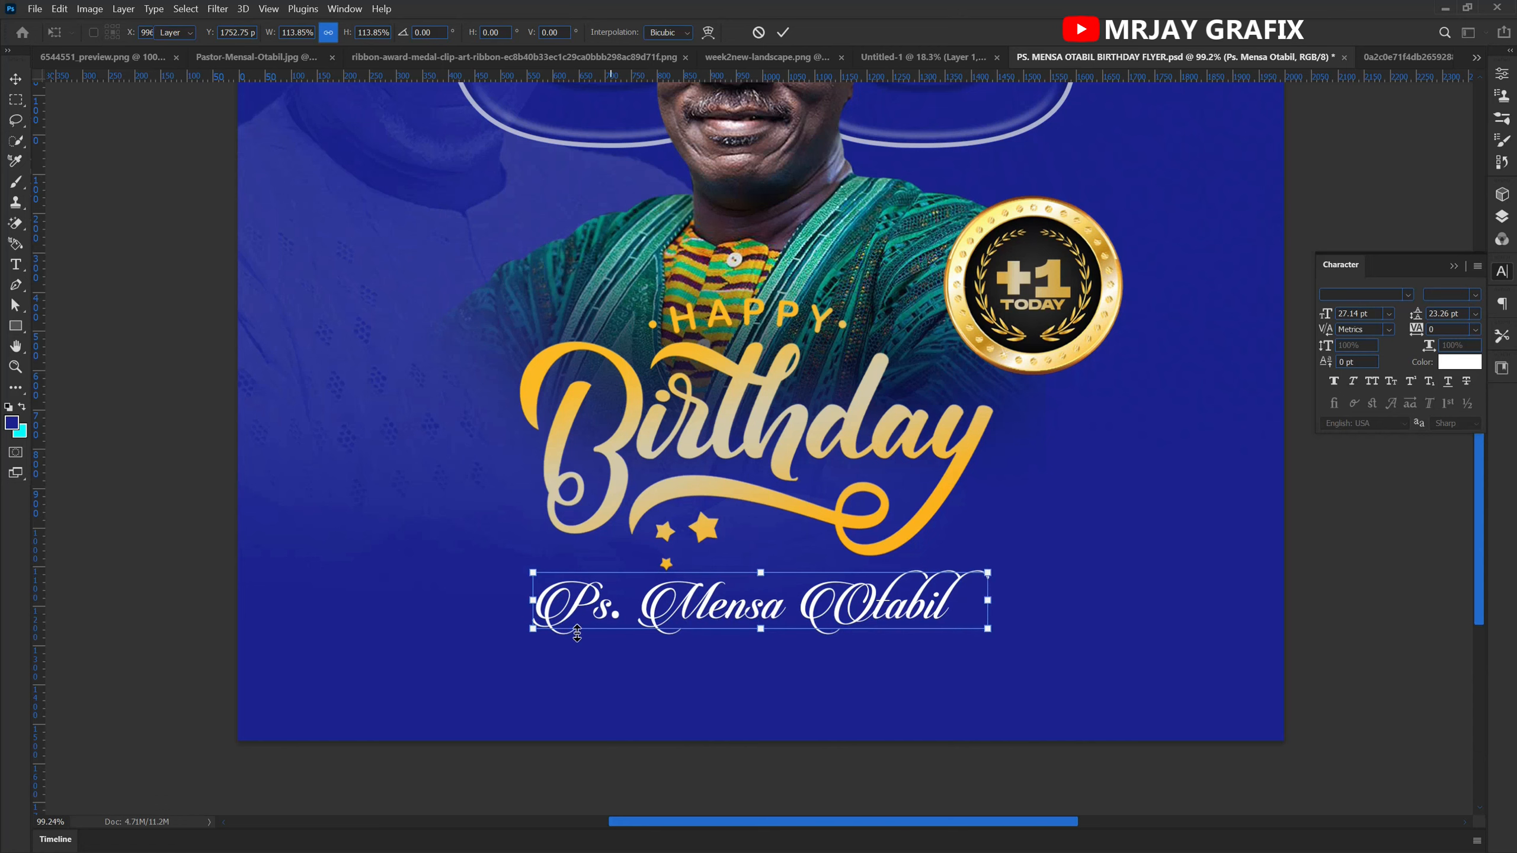
key("Return")
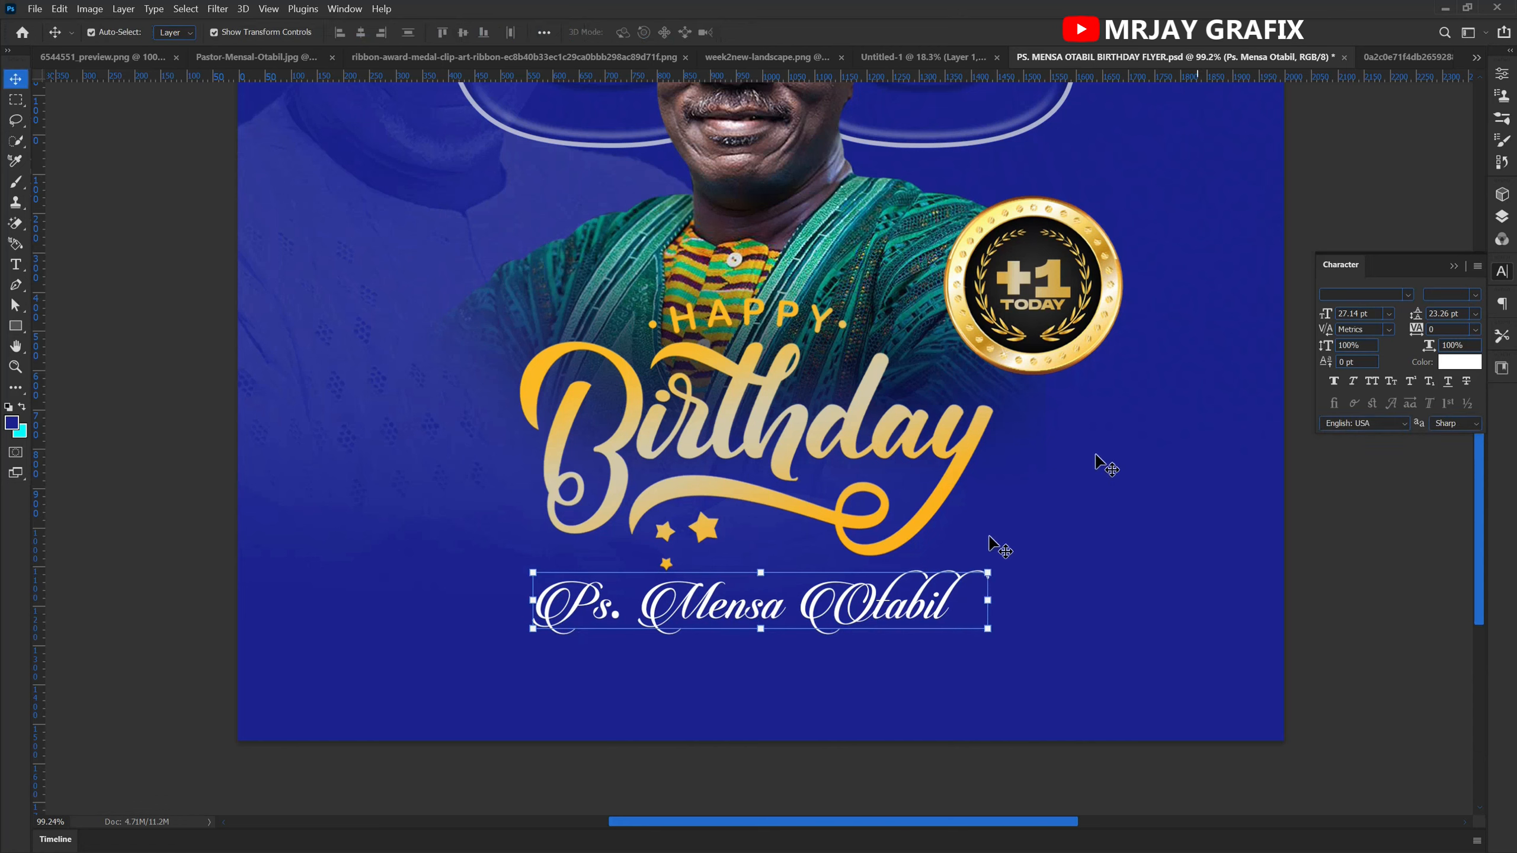
double_click(875, 615)
left_click(850, 605)
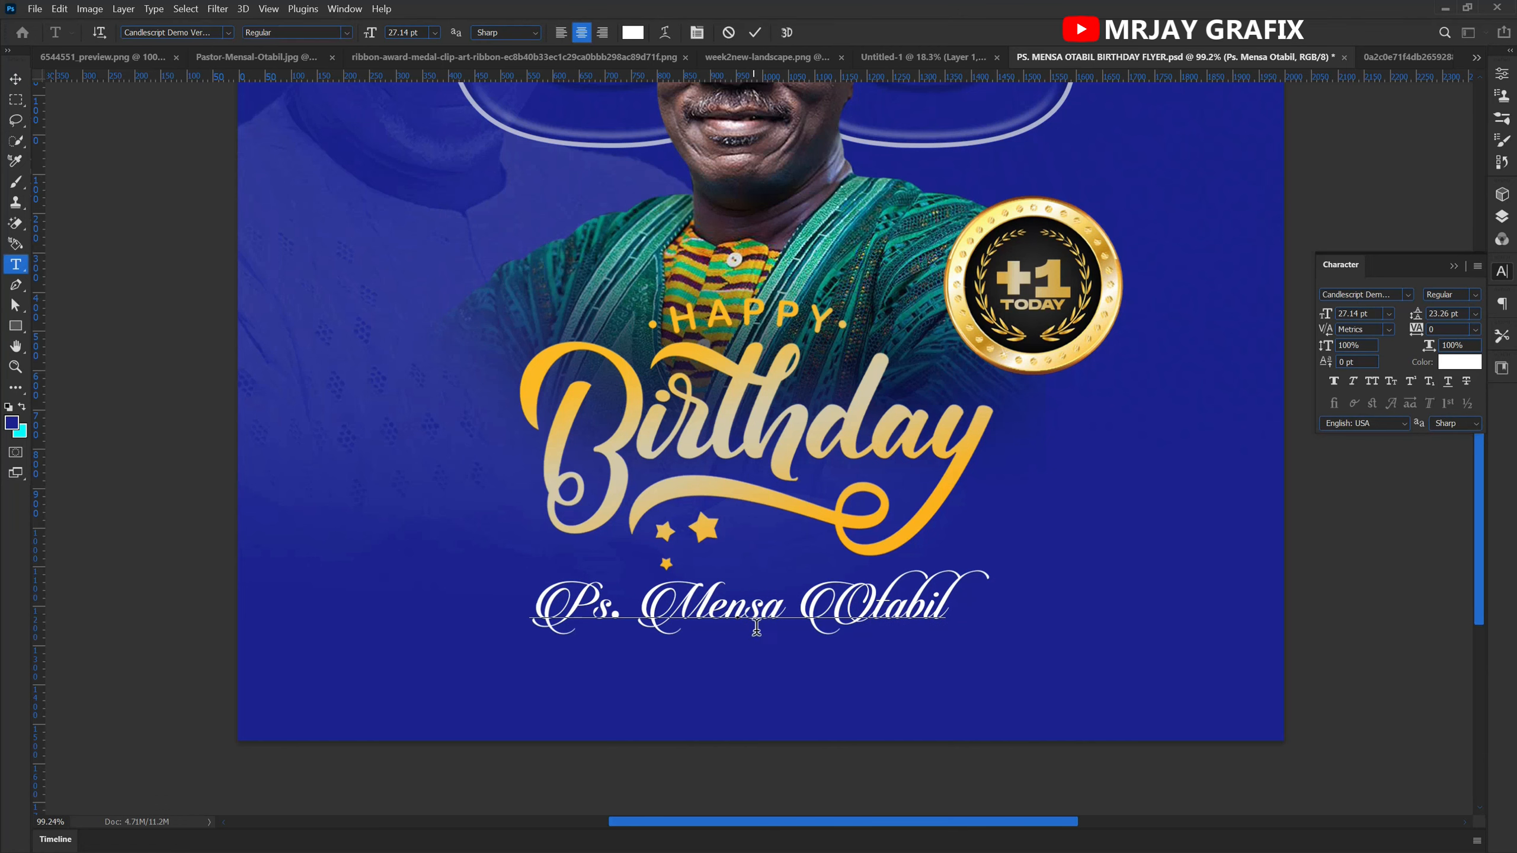
left_click(116, 464)
key("v")
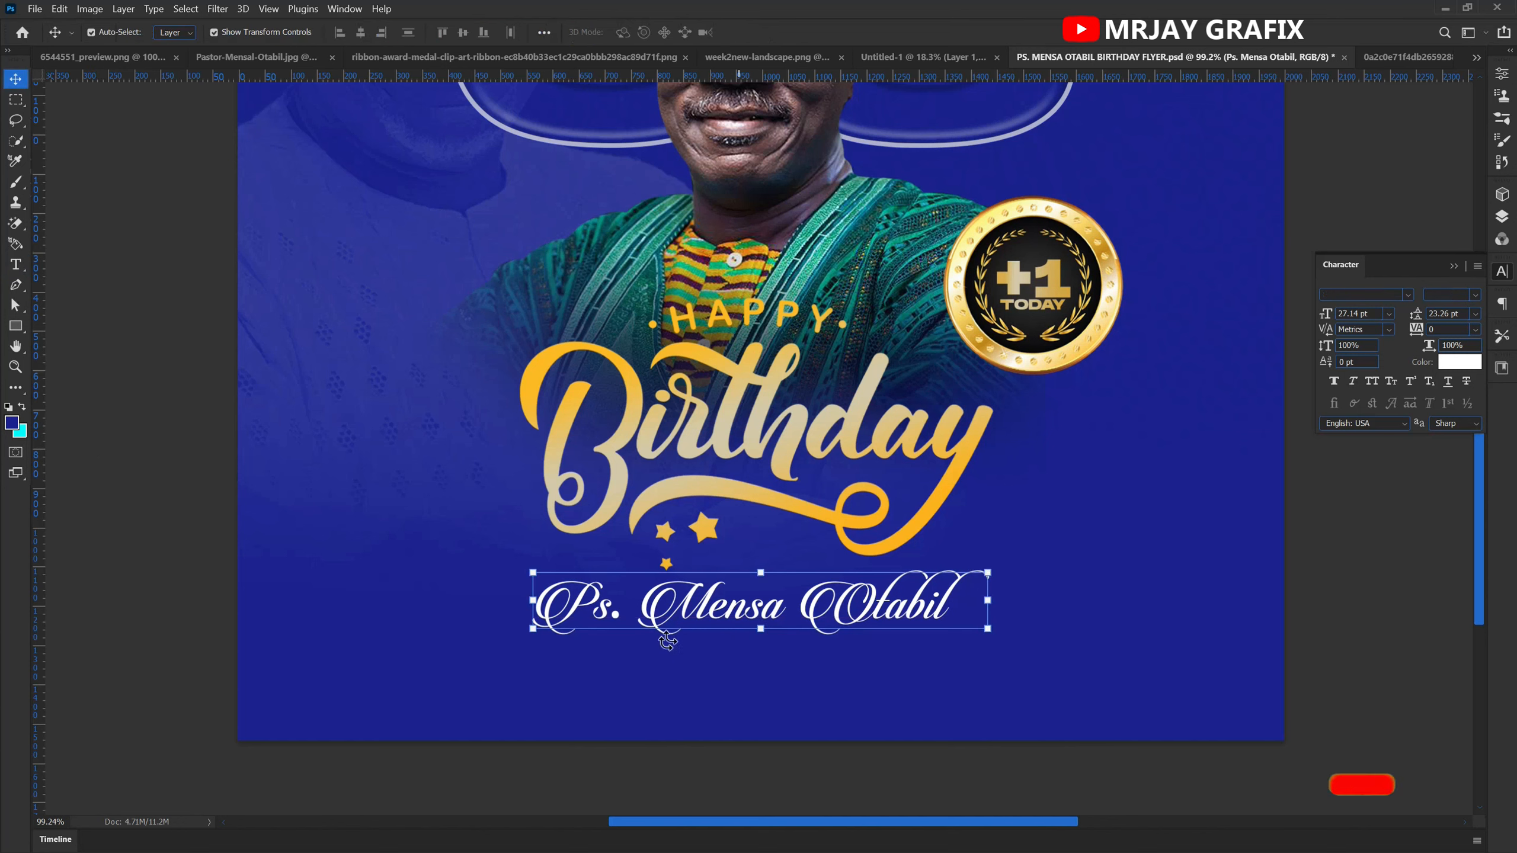
double_click(682, 618)
left_click(193, 451)
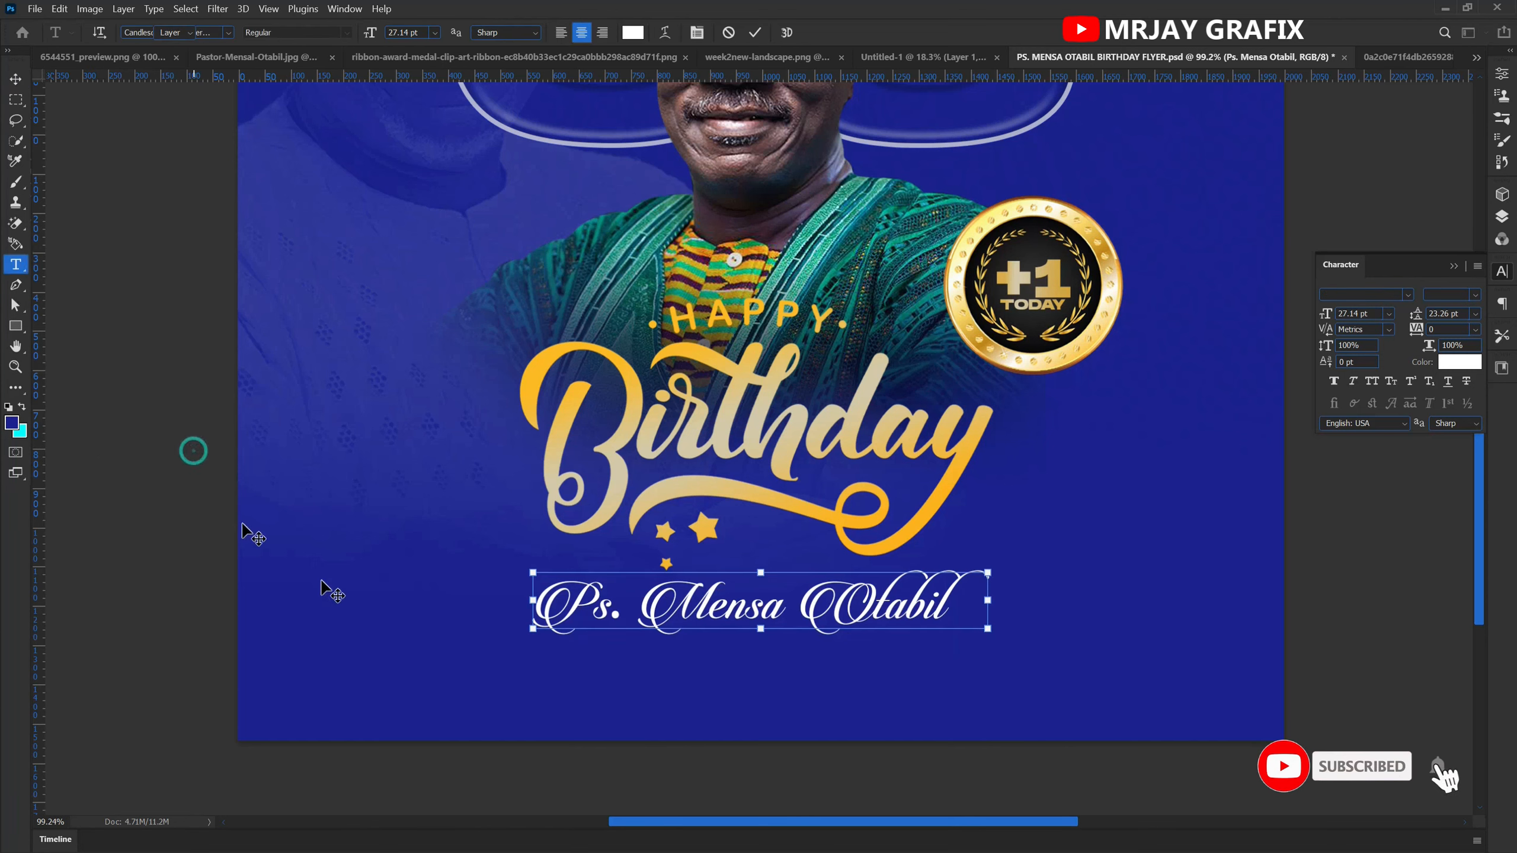
- Try the Hardwork Free font on the name line and replace the missing glyph after "Ps" with a period
key("v")
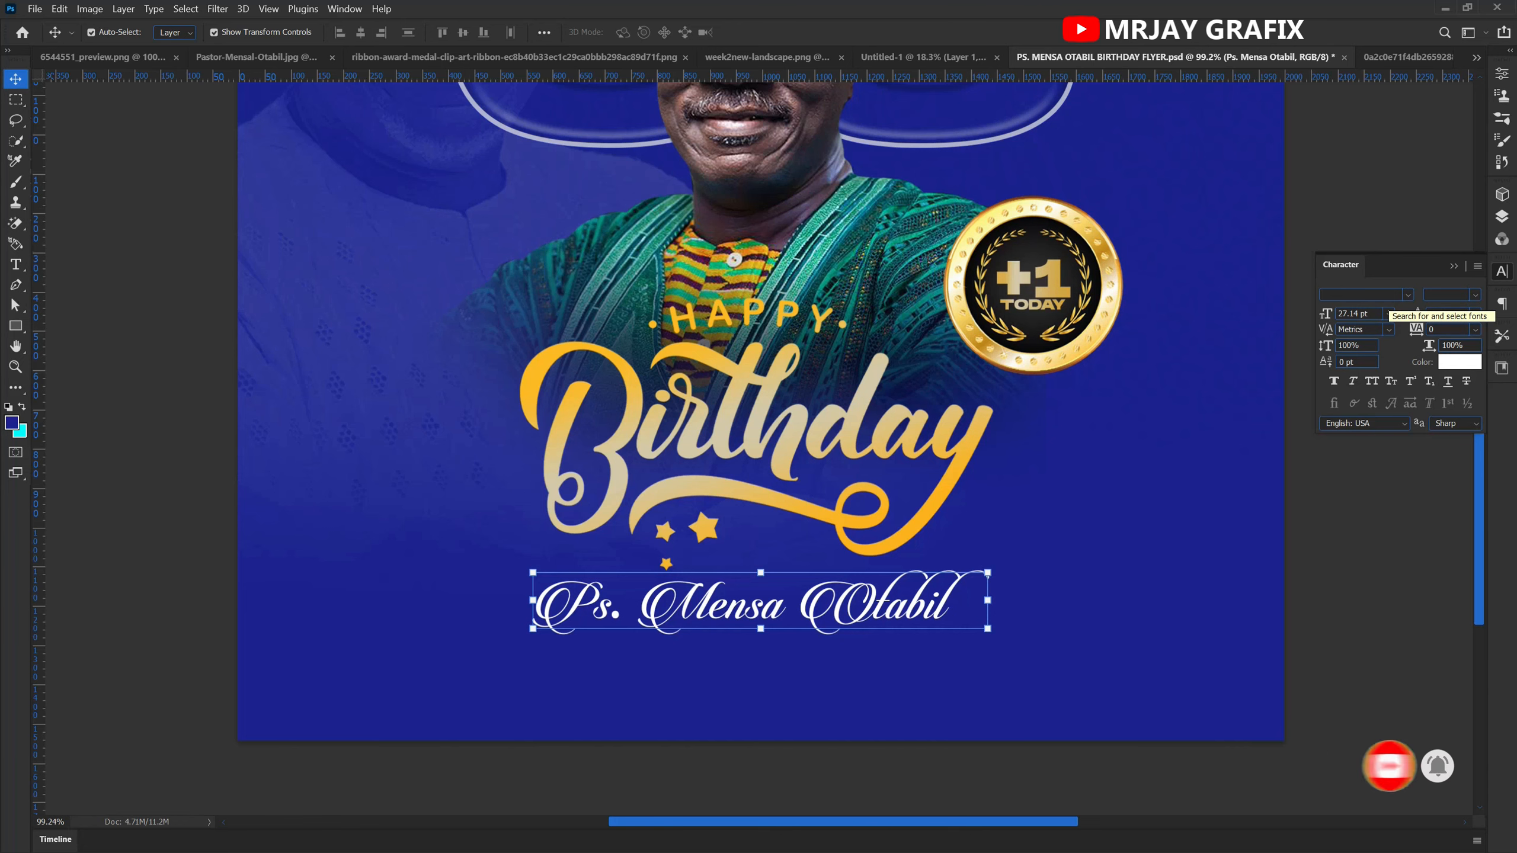
type("hardwork Free")
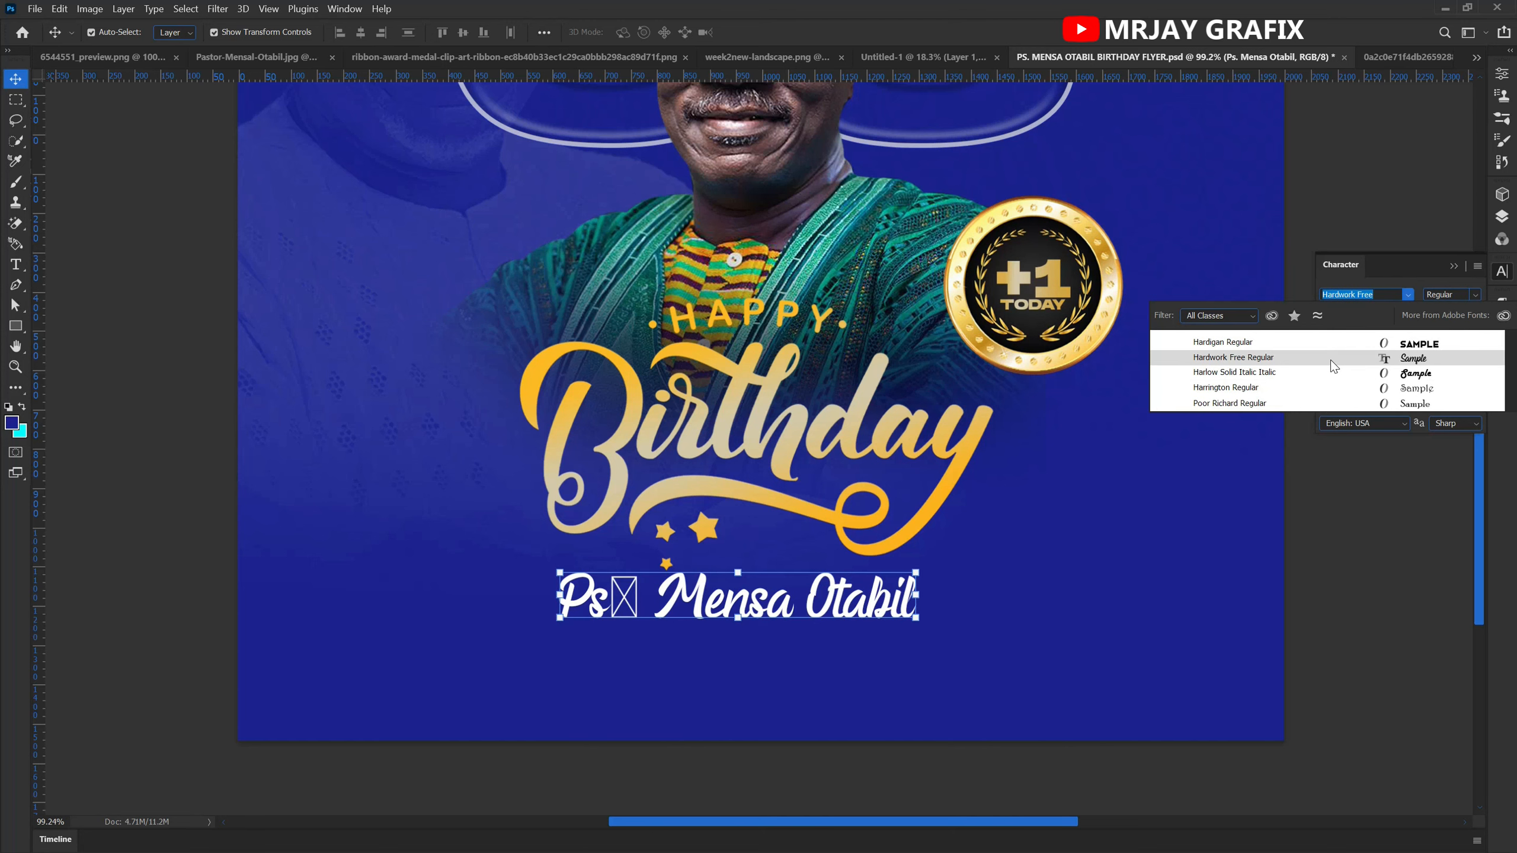
left_click(1329, 358)
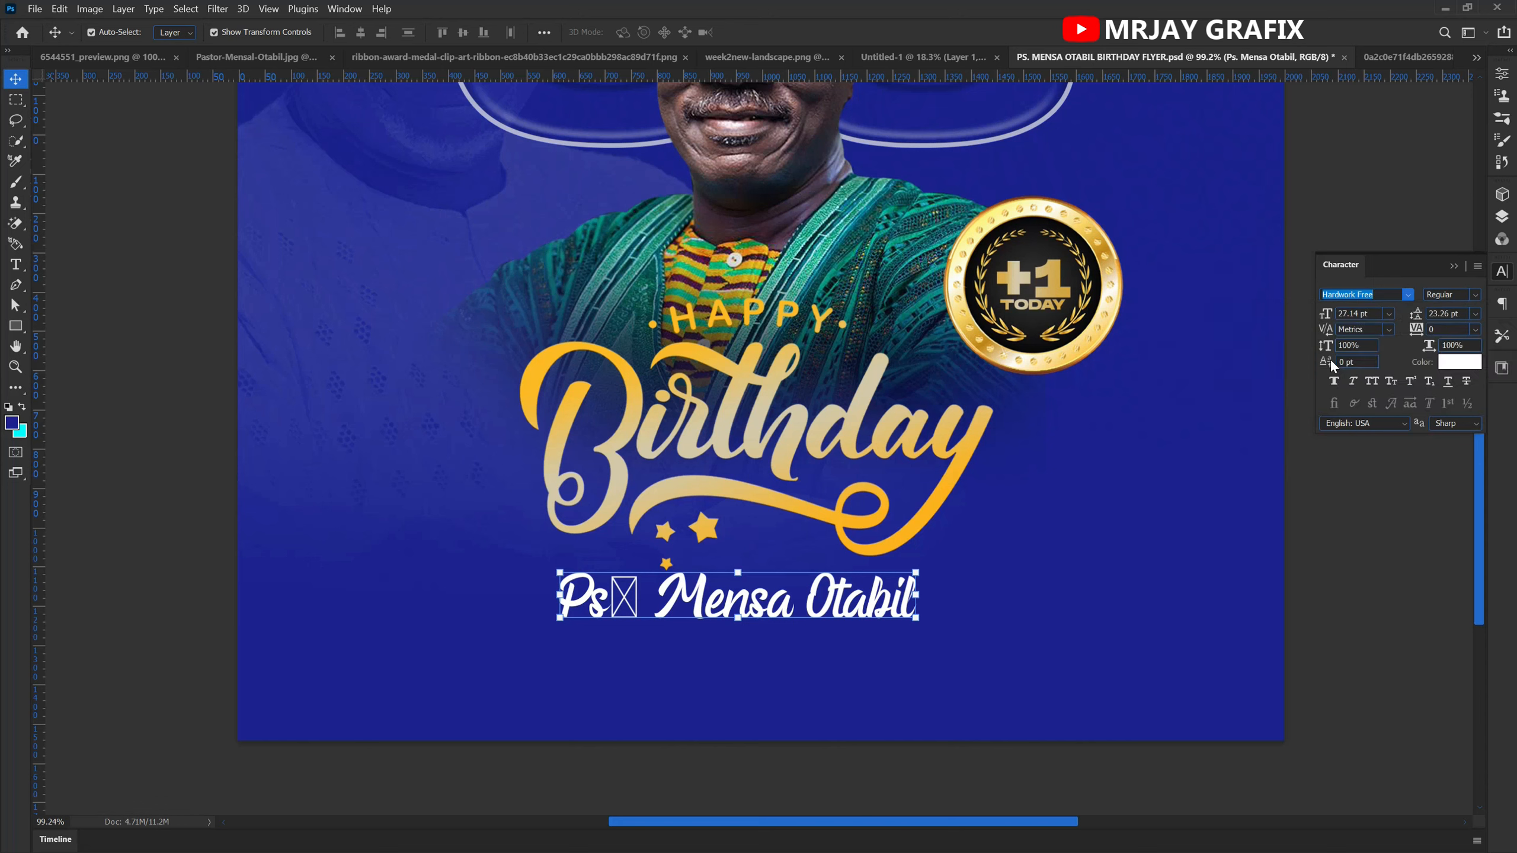
double_click(648, 619)
left_click(642, 599)
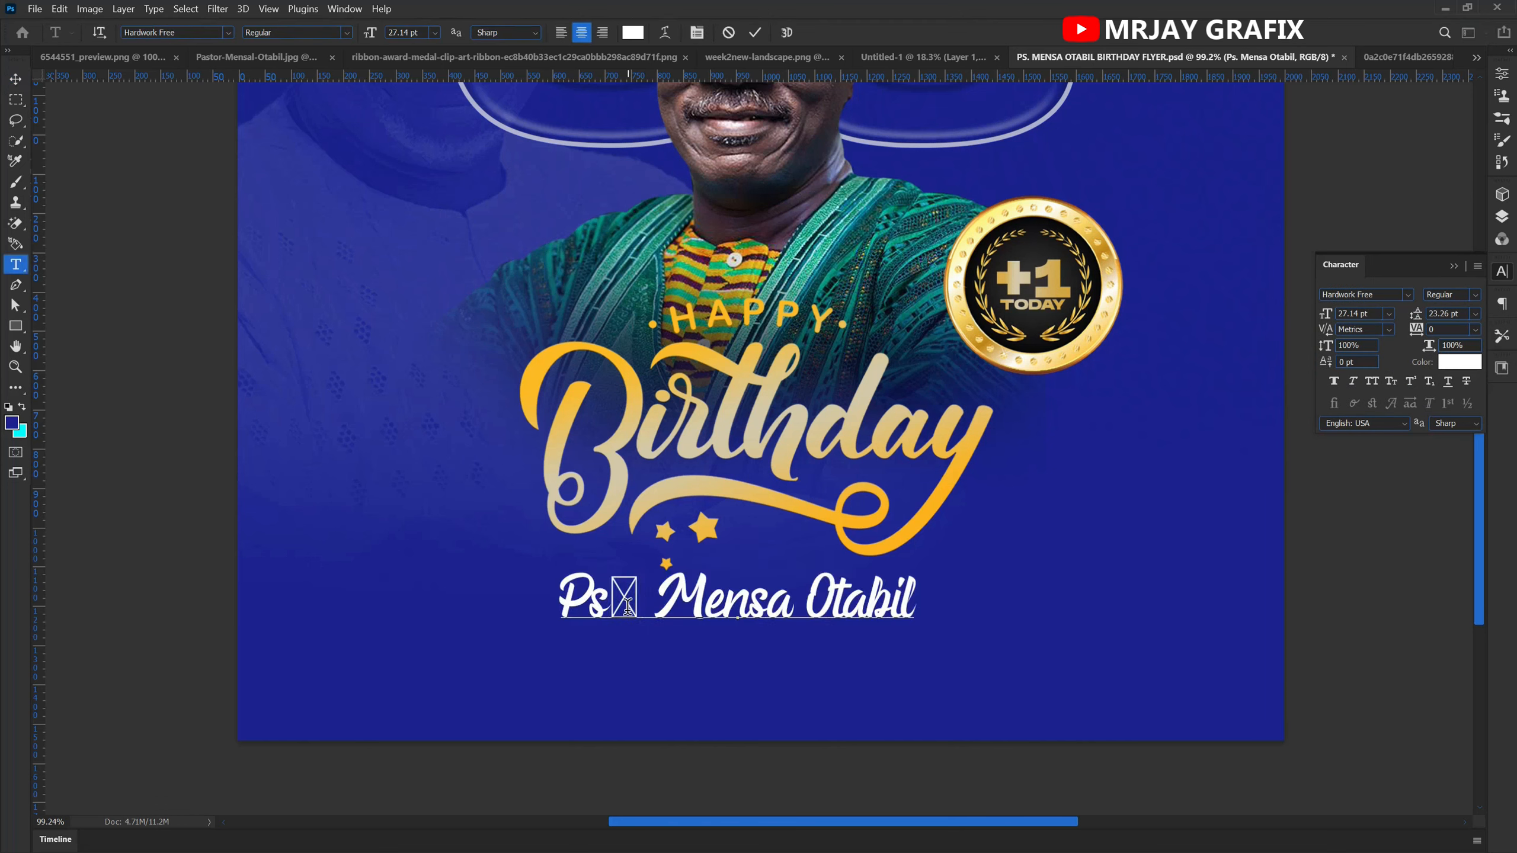
key("BackSpace")
type(".")
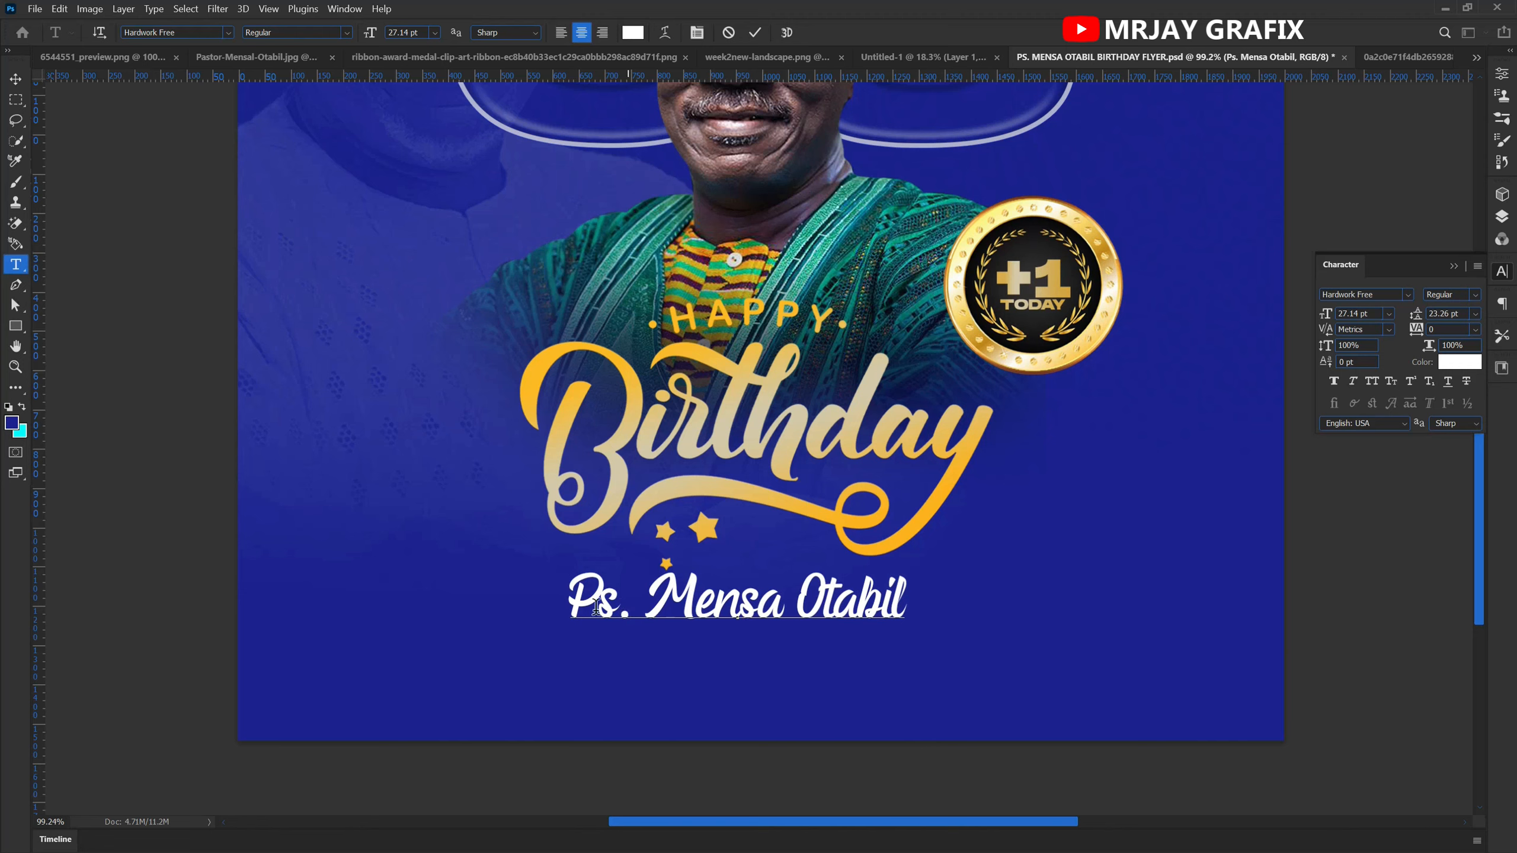
left_click(214, 487)
key("v")
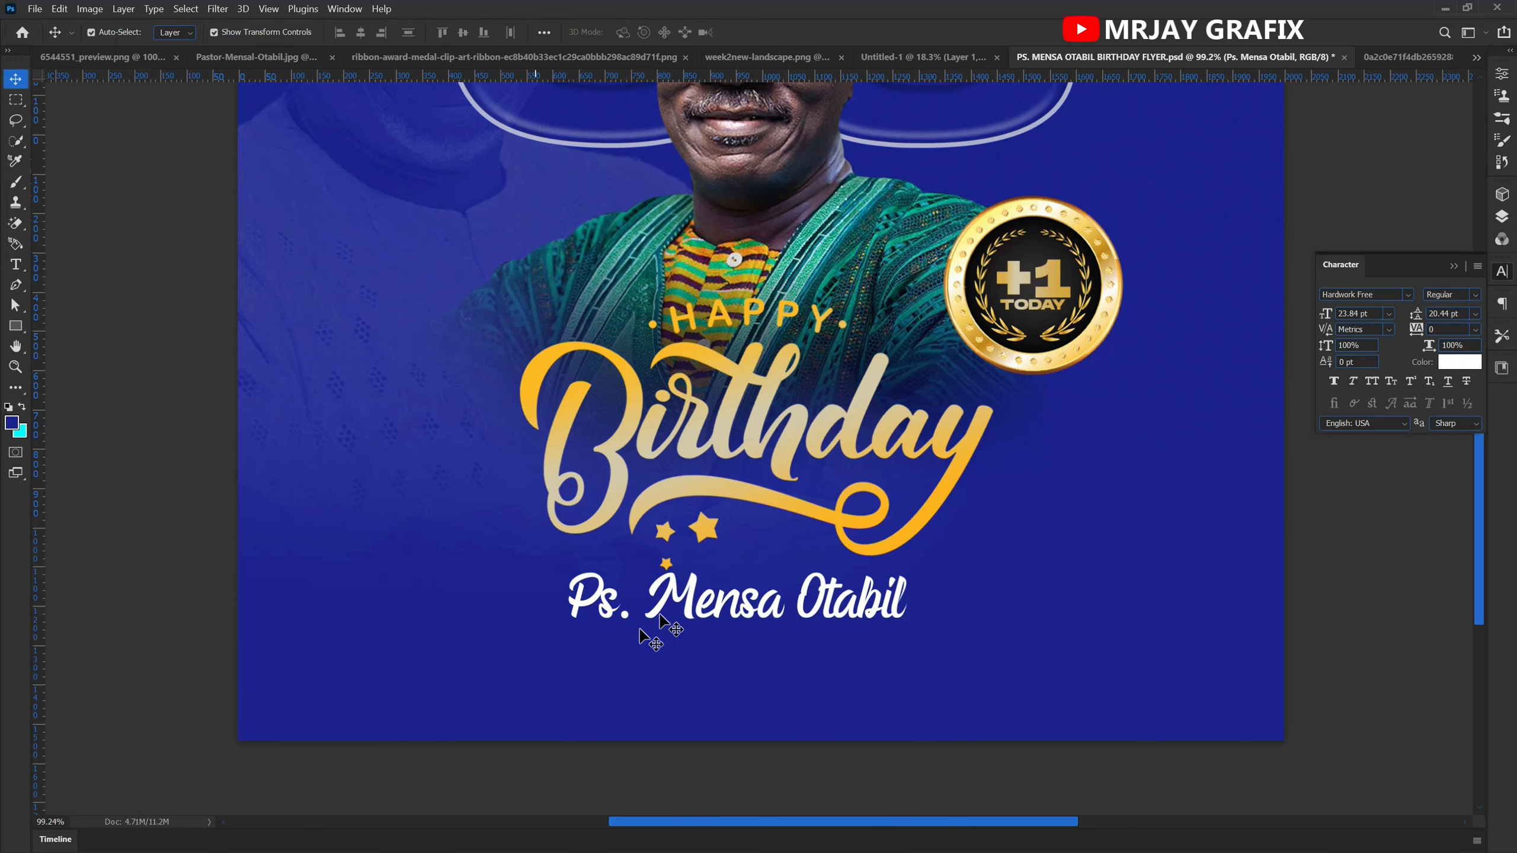
- Nudge the name line slightly downward and revert the font trial to the Candlescript Demo Version lettering
left_click_drag(661, 616, 661, 648)
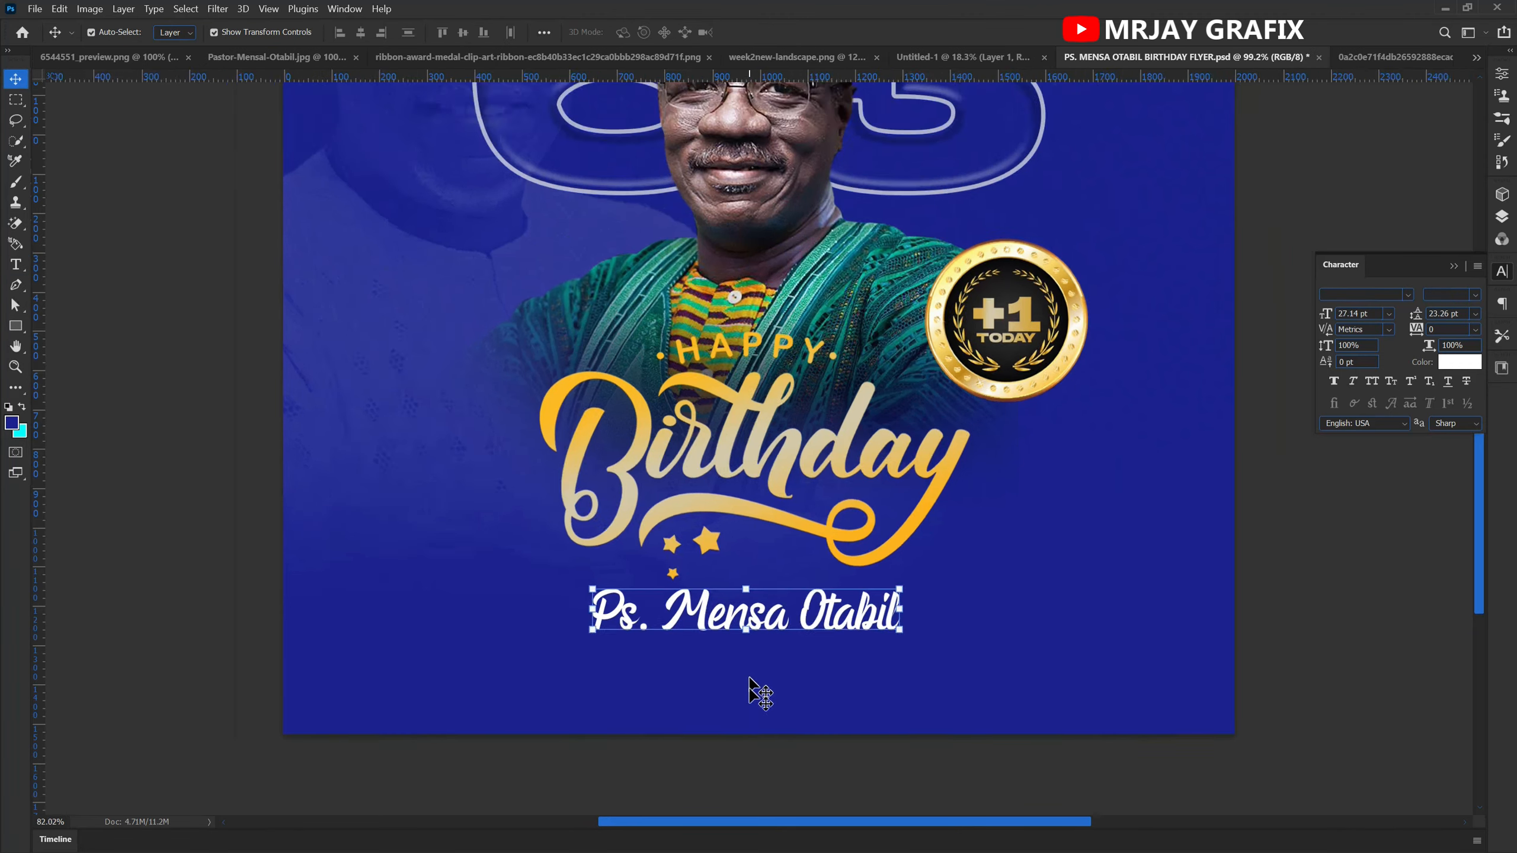
key("ctrl+0")
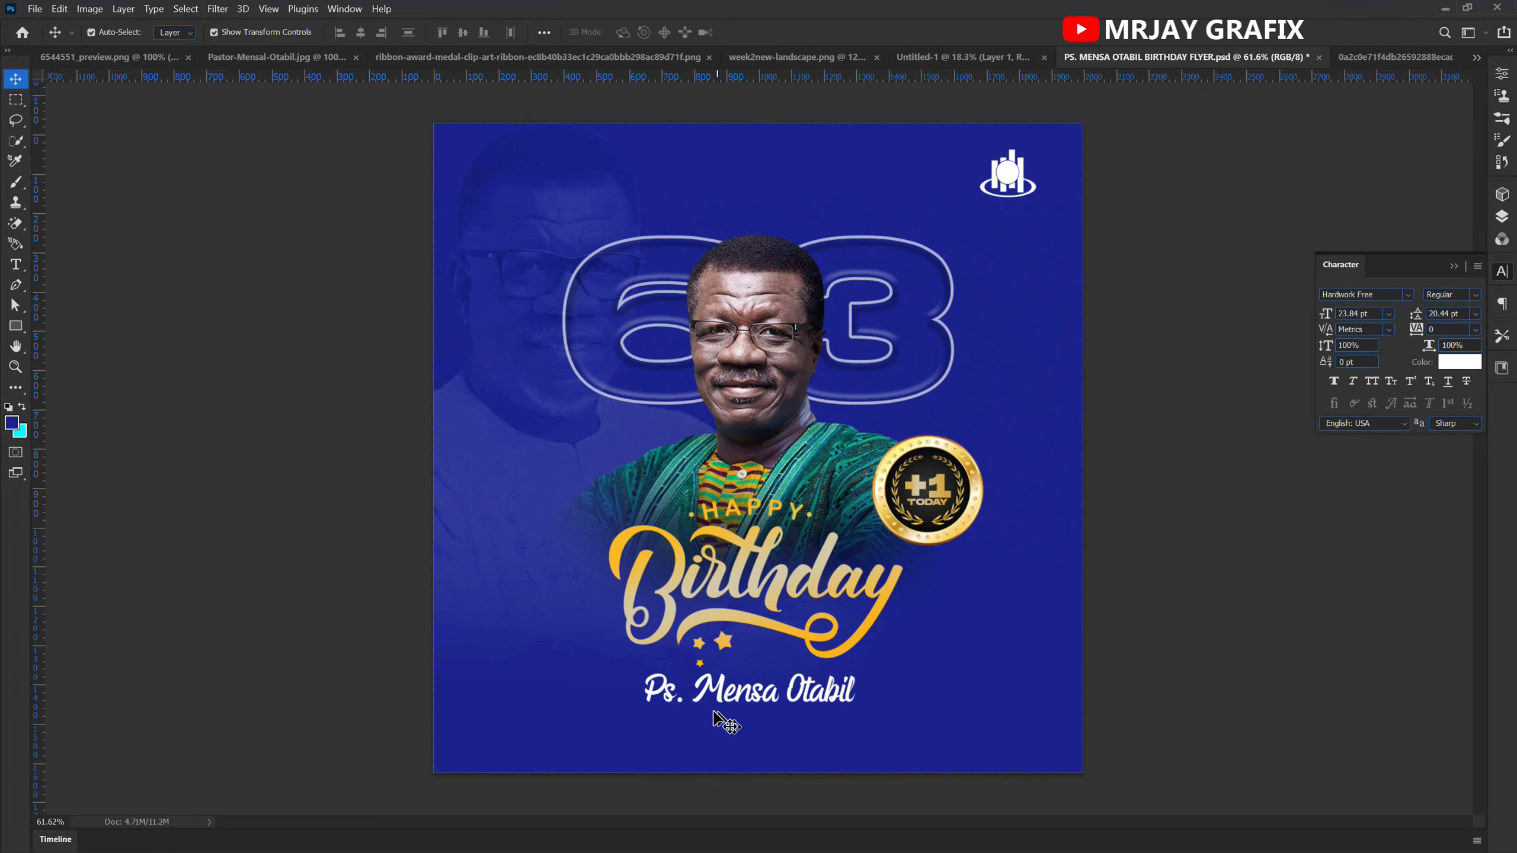
scroll(713, 768, "up", 2)
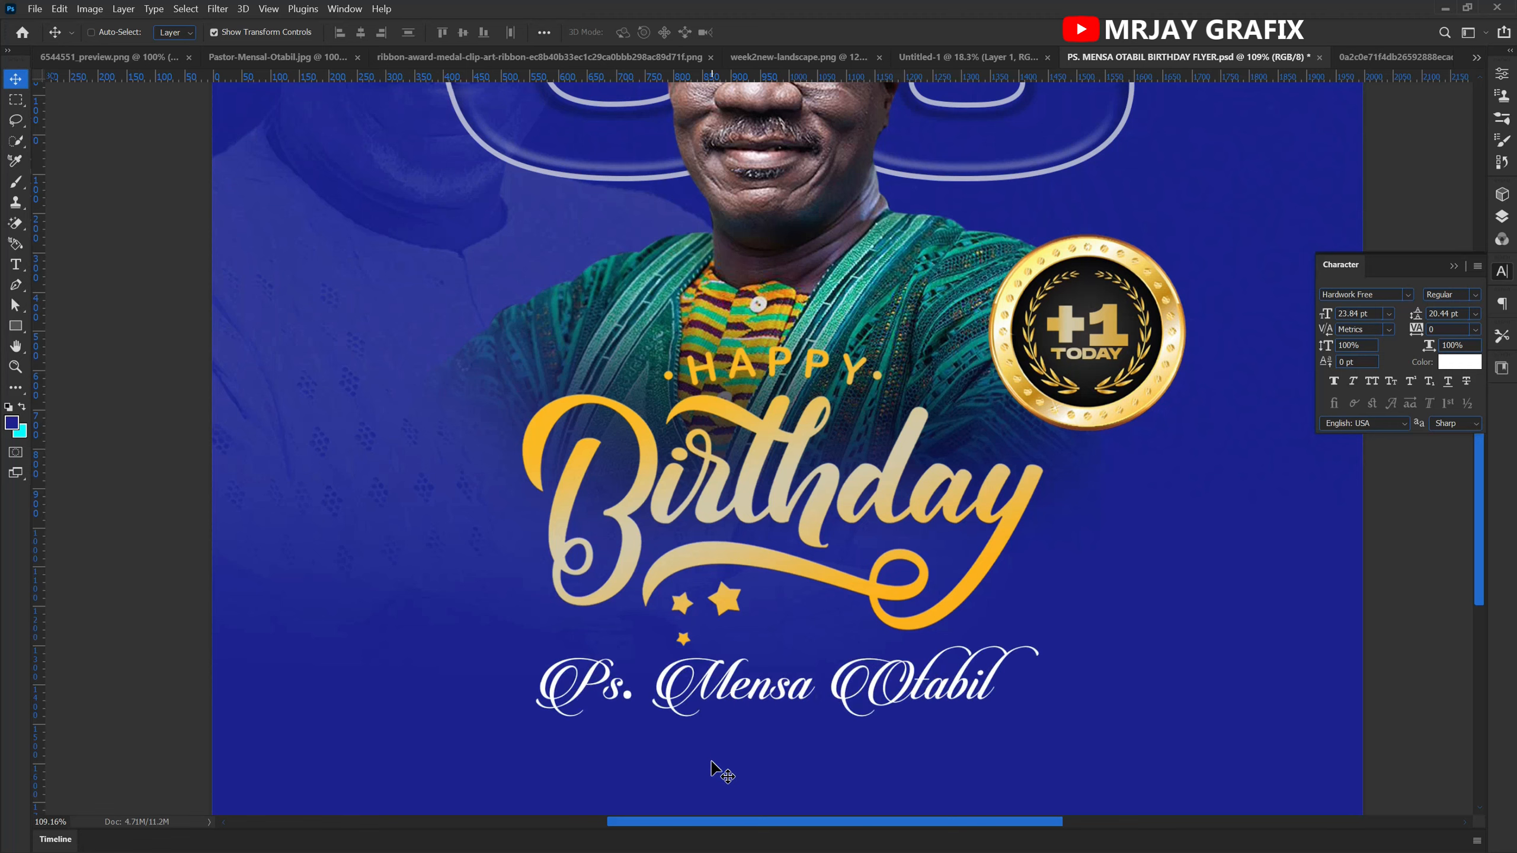
scroll(696, 565, "down", 2)
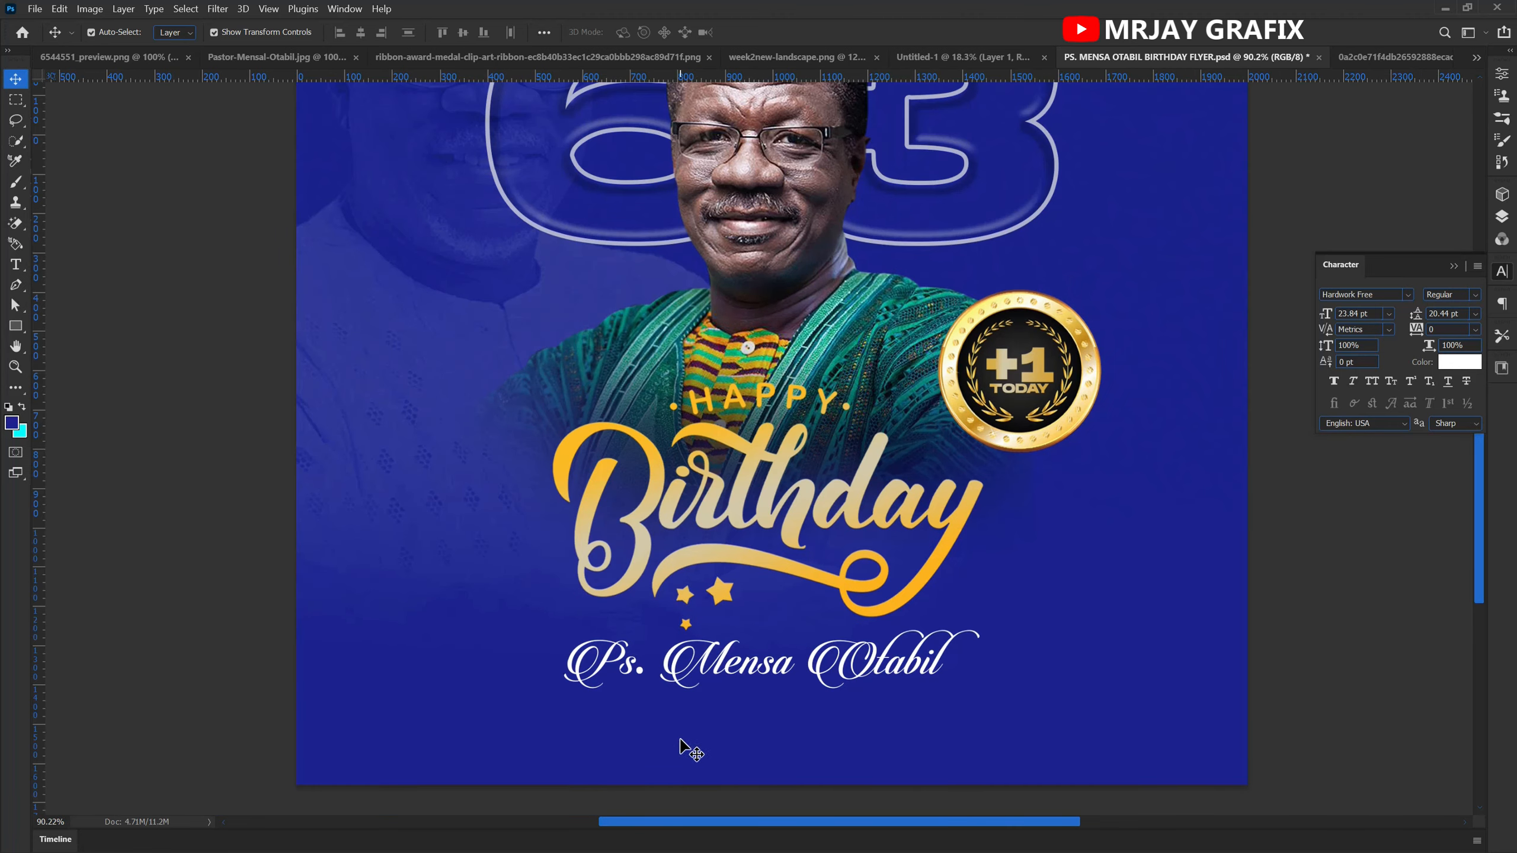
scroll(672, 740, "up", 1)
- Bring the halftone dot pattern from 6544551_preview.png into the birthday flyer
left_click(427, 59)
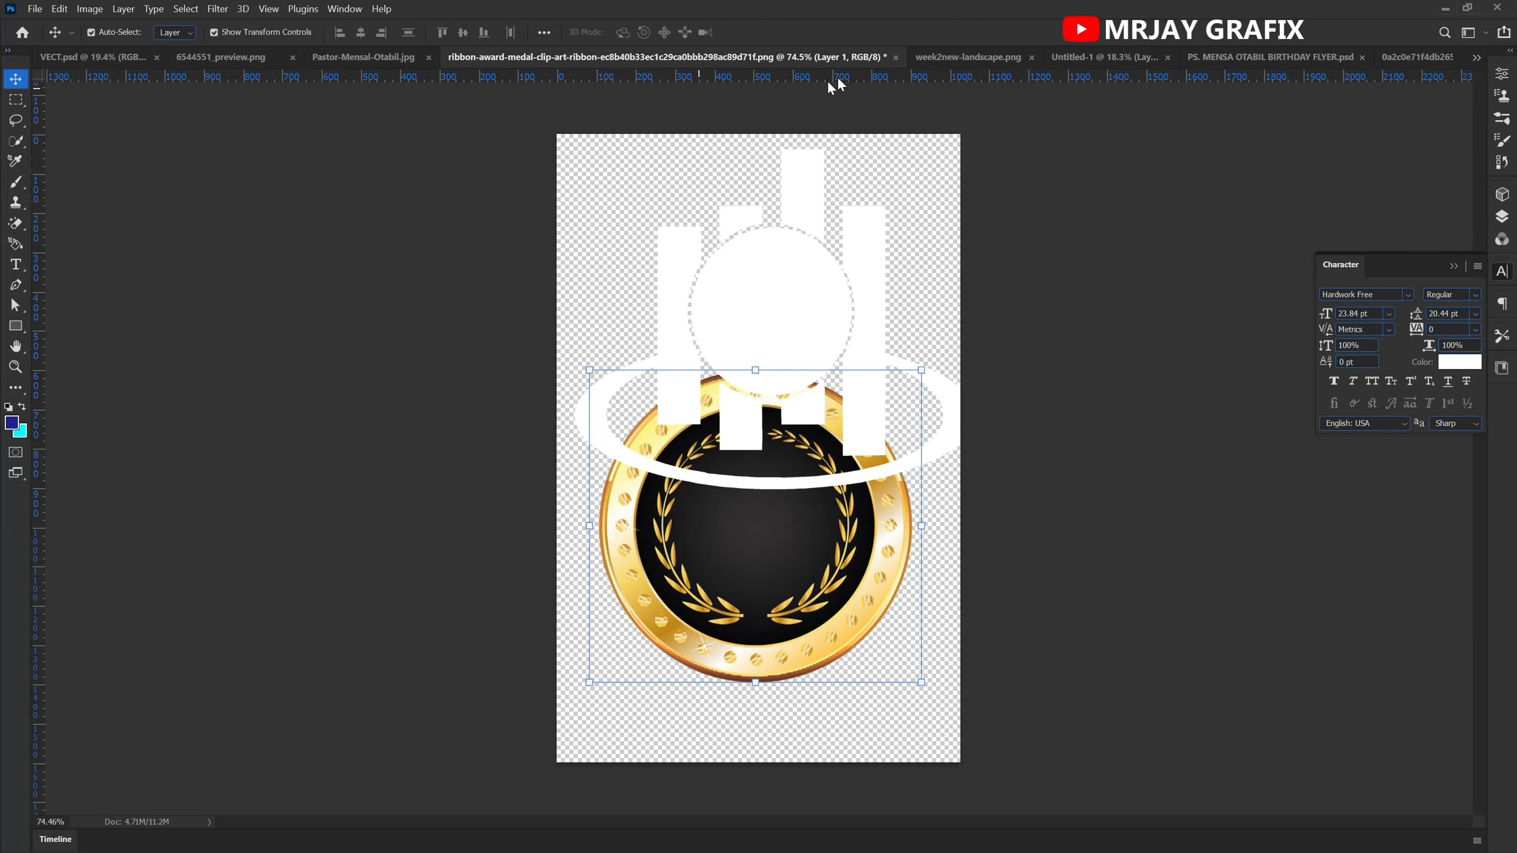
left_click(207, 57)
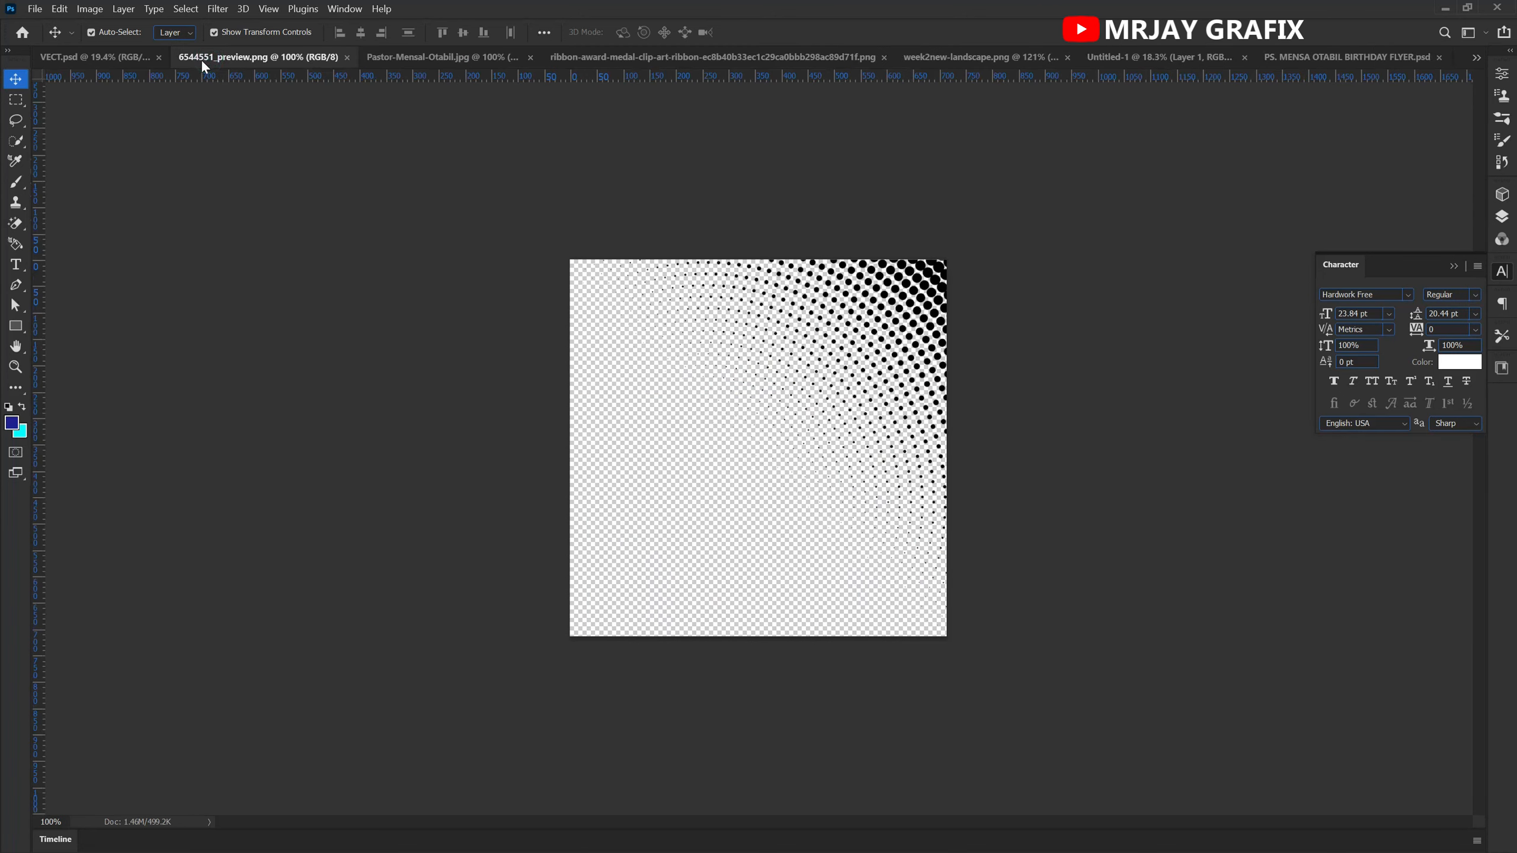
left_click_drag(918, 281, 1137, 212)
scroll(525, 541, "down", 5)
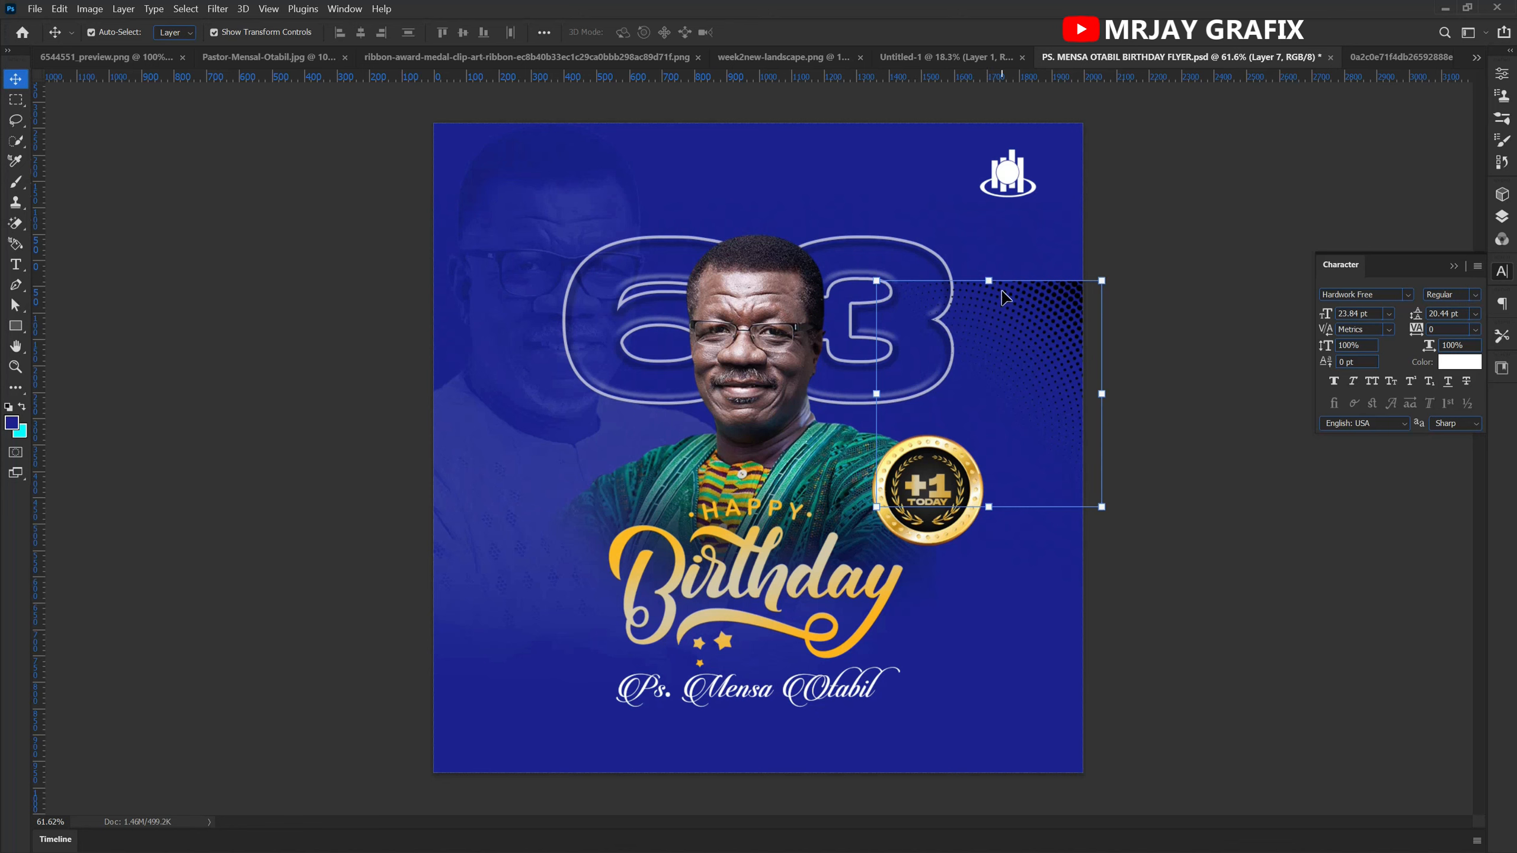
- Place the halftone pattern in the flyer's upper-right corner and scale it to about 154.88%
left_click_drag(1015, 296, 1002, 138)
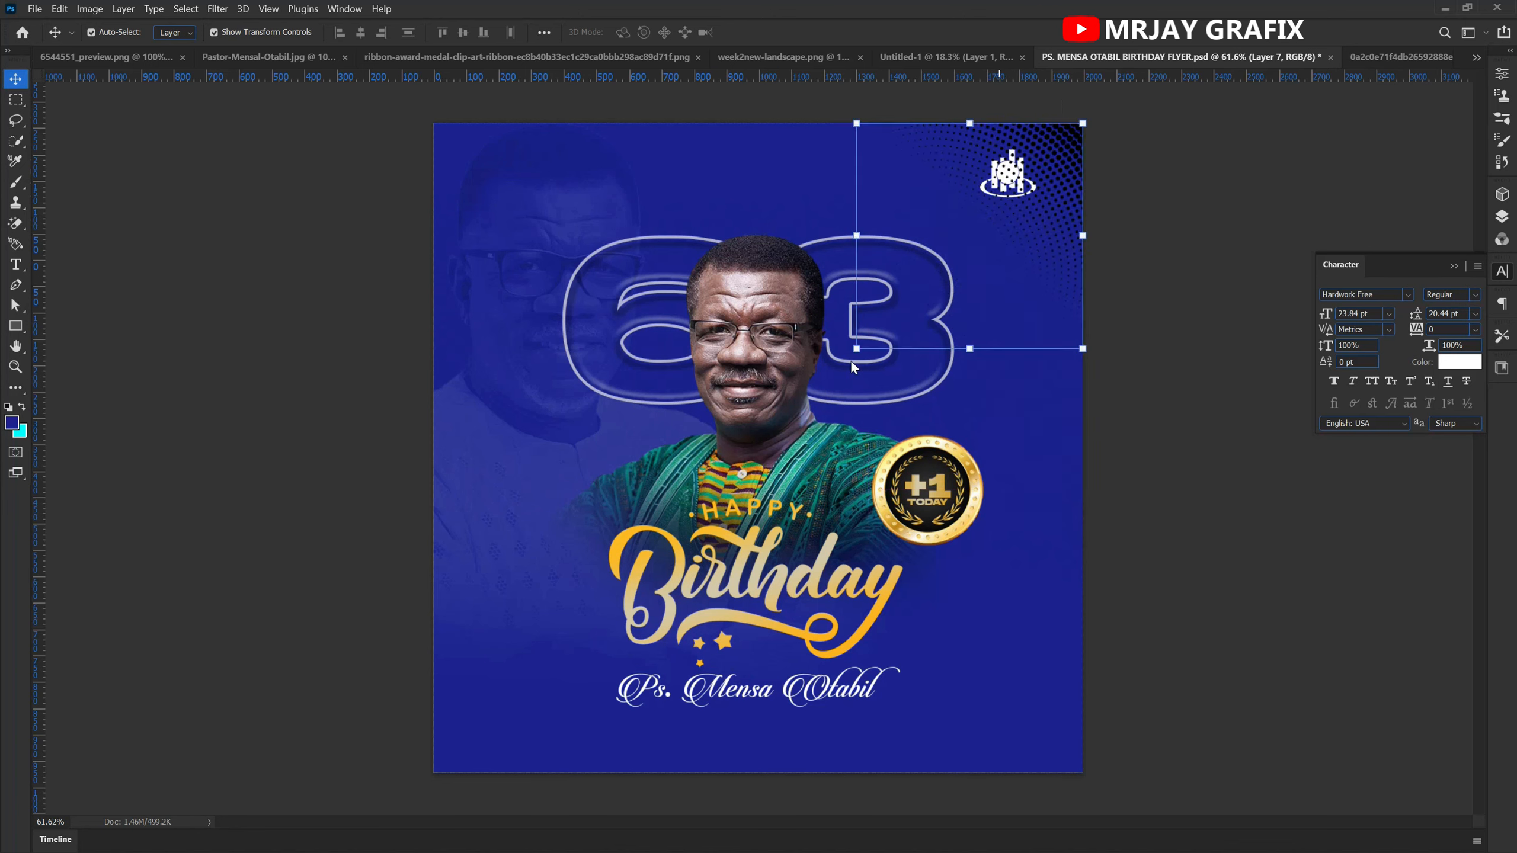
left_click_drag(855, 346, 705, 469)
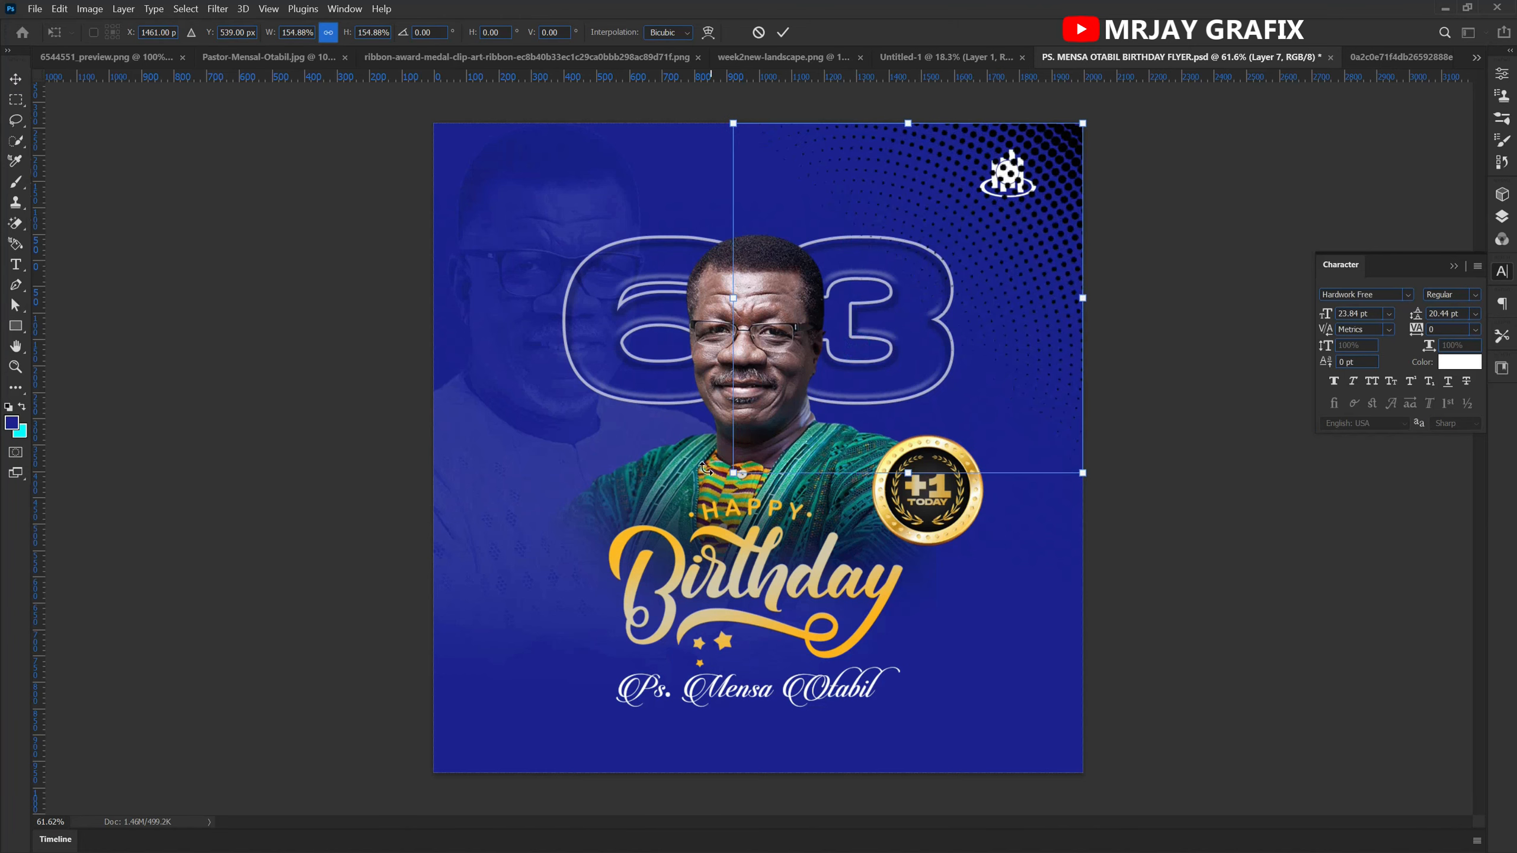
key("Return")
key("ctrl+0")
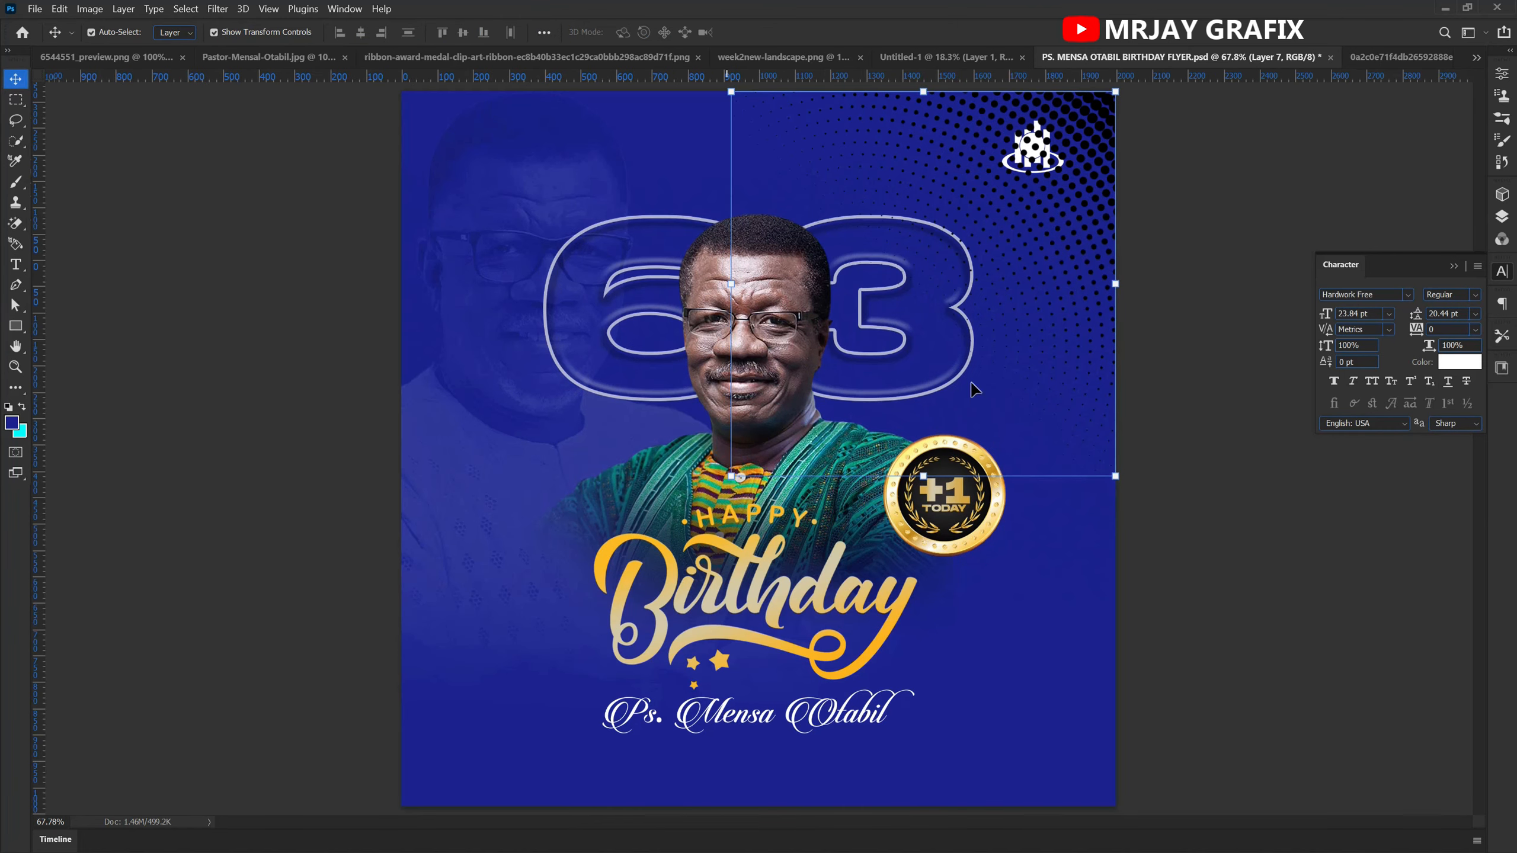
- Add a Color Overlay effect to the halftone layer, keeping the corner pattern in view for judging the colour
left_click(1502, 218)
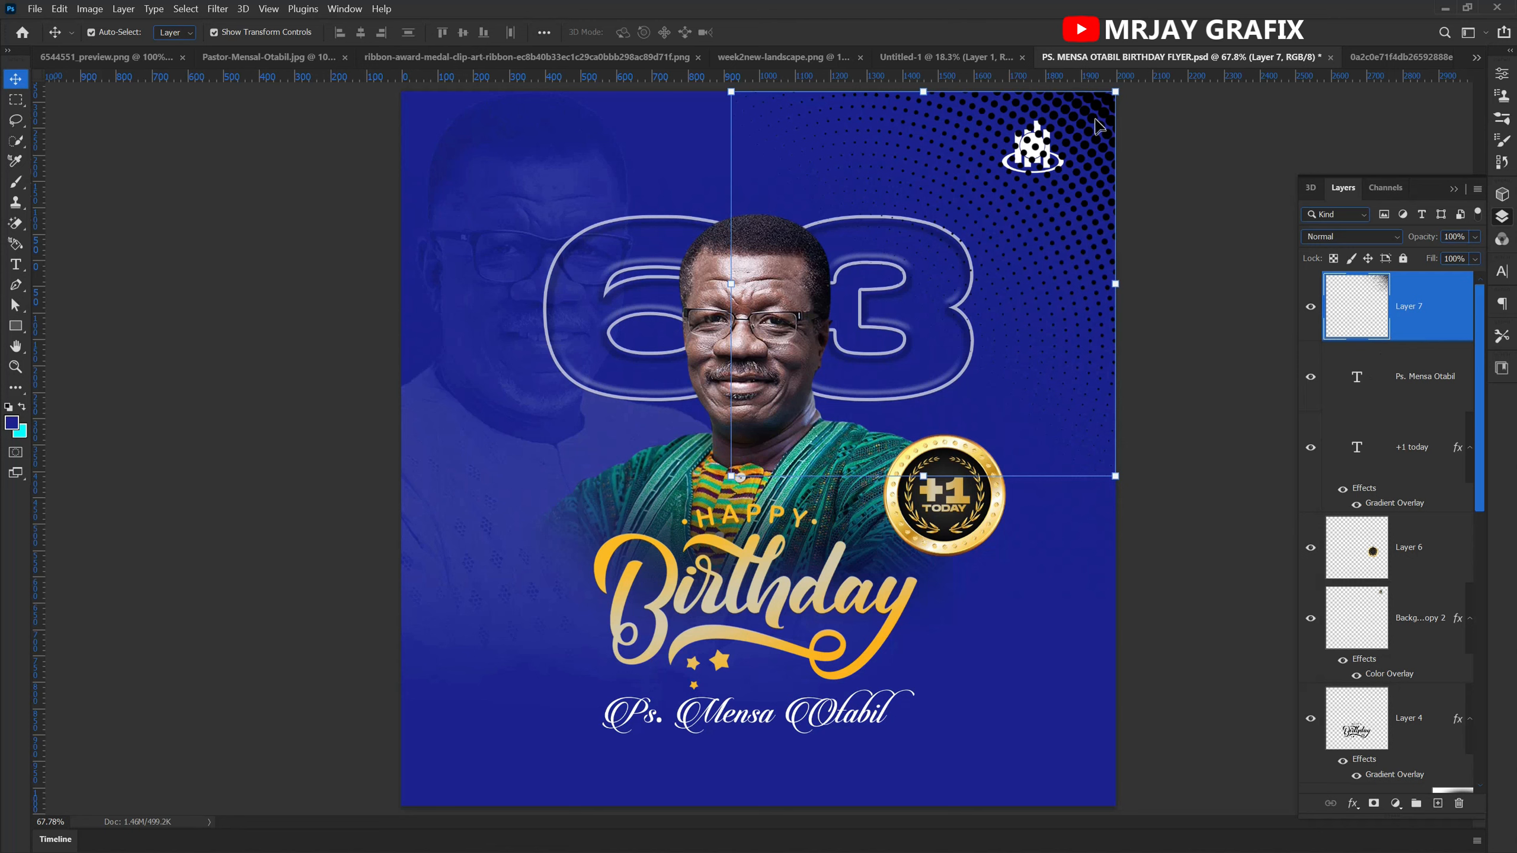
left_click(1352, 804)
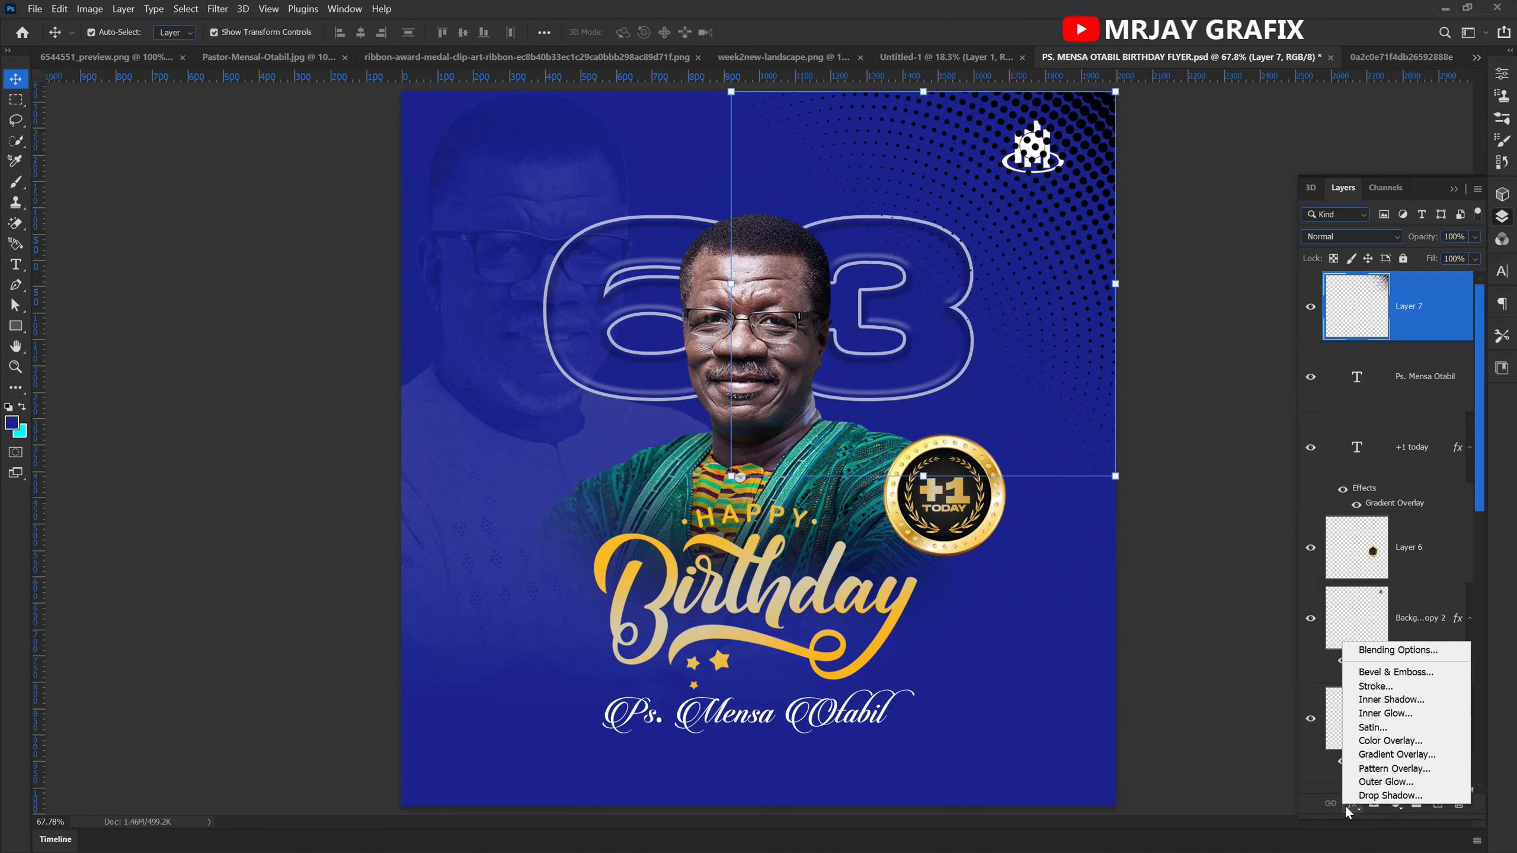
left_click(1346, 806)
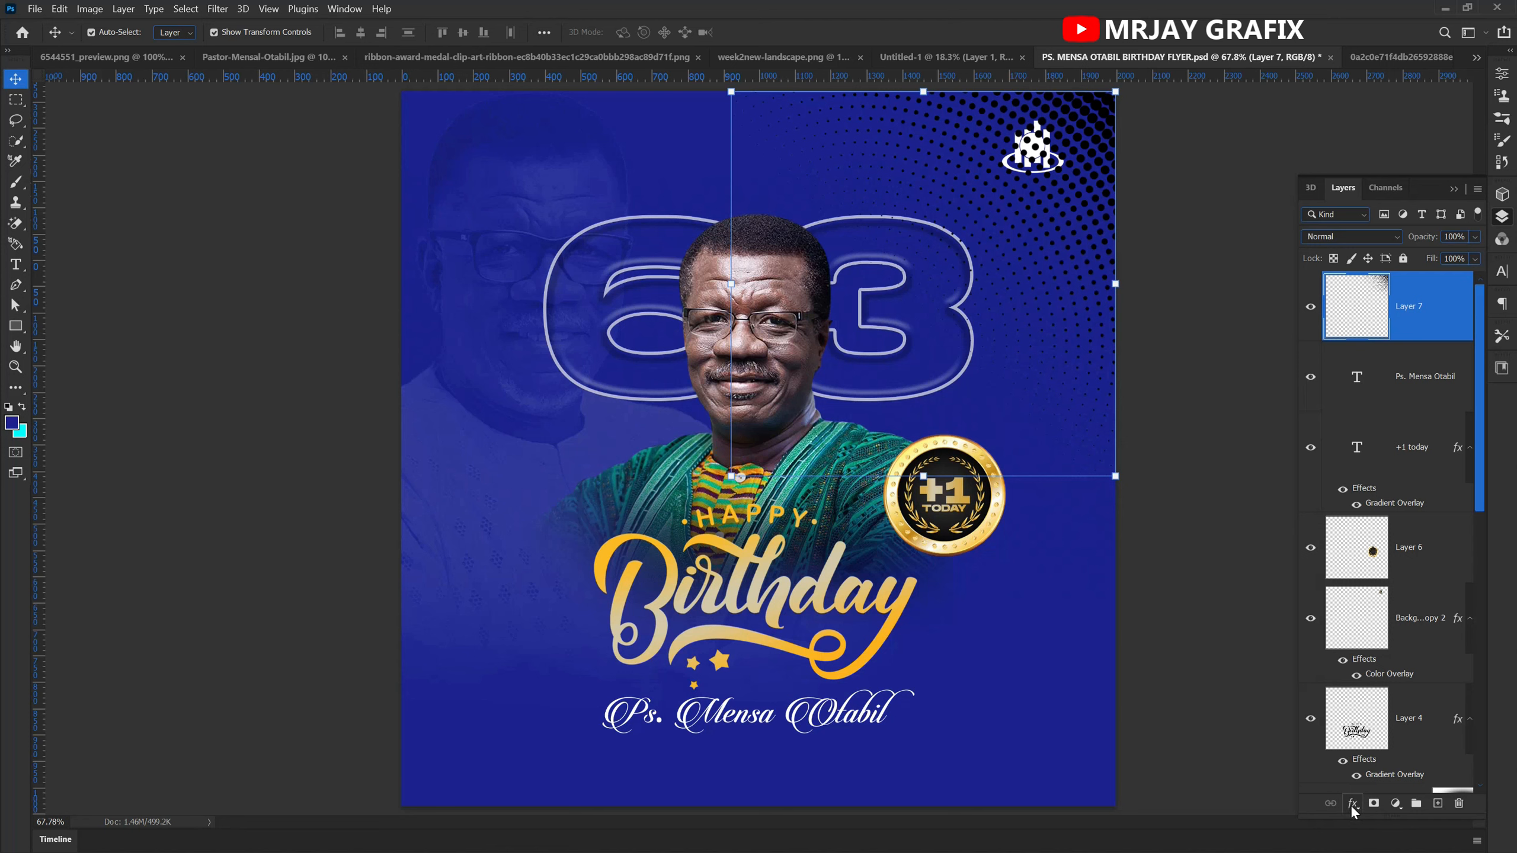
left_click(1352, 805)
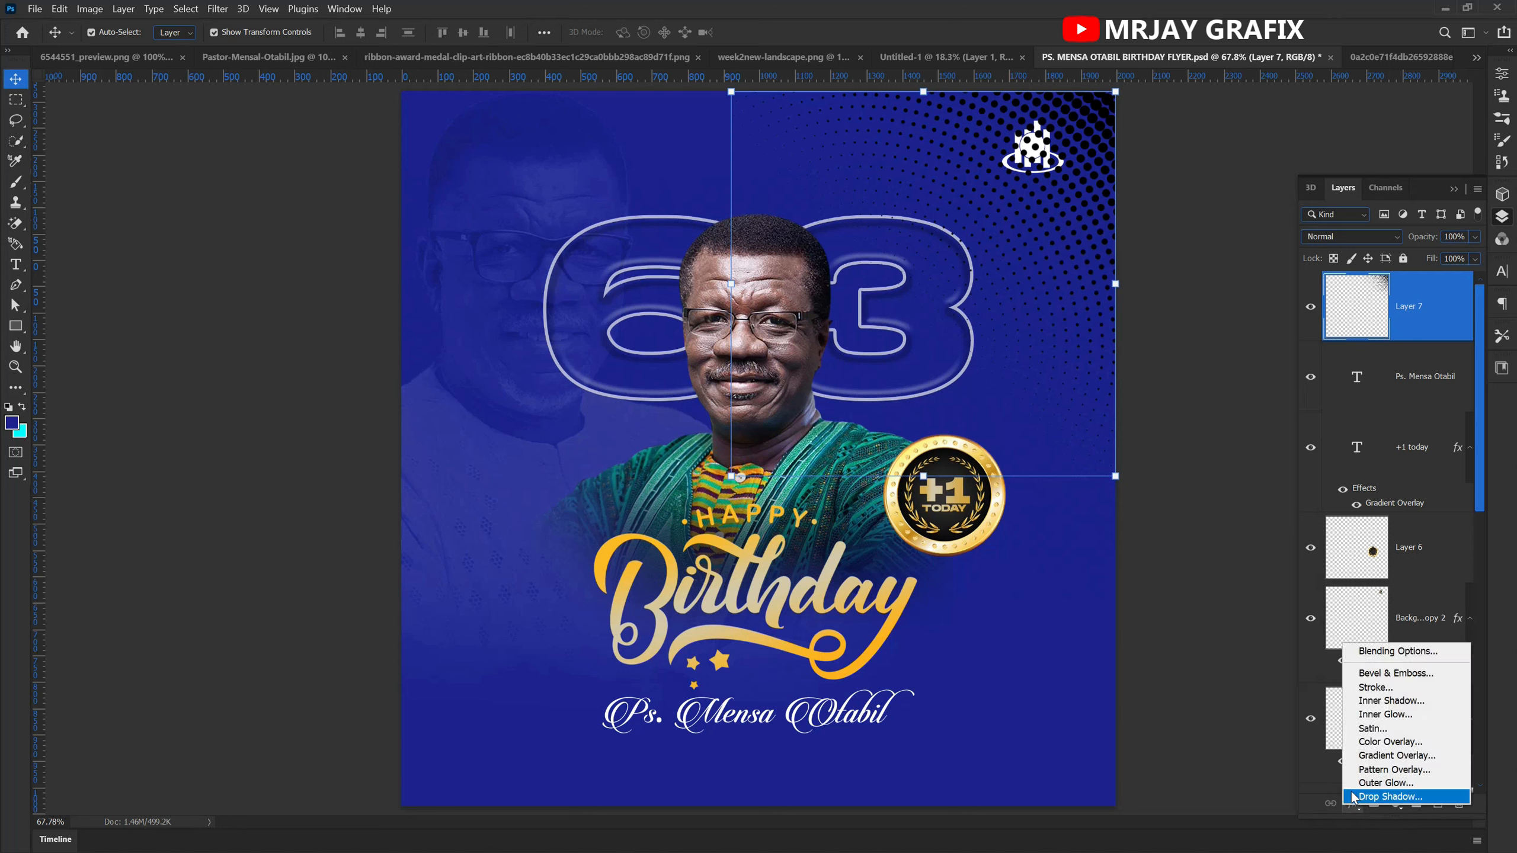
left_click(1375, 744)
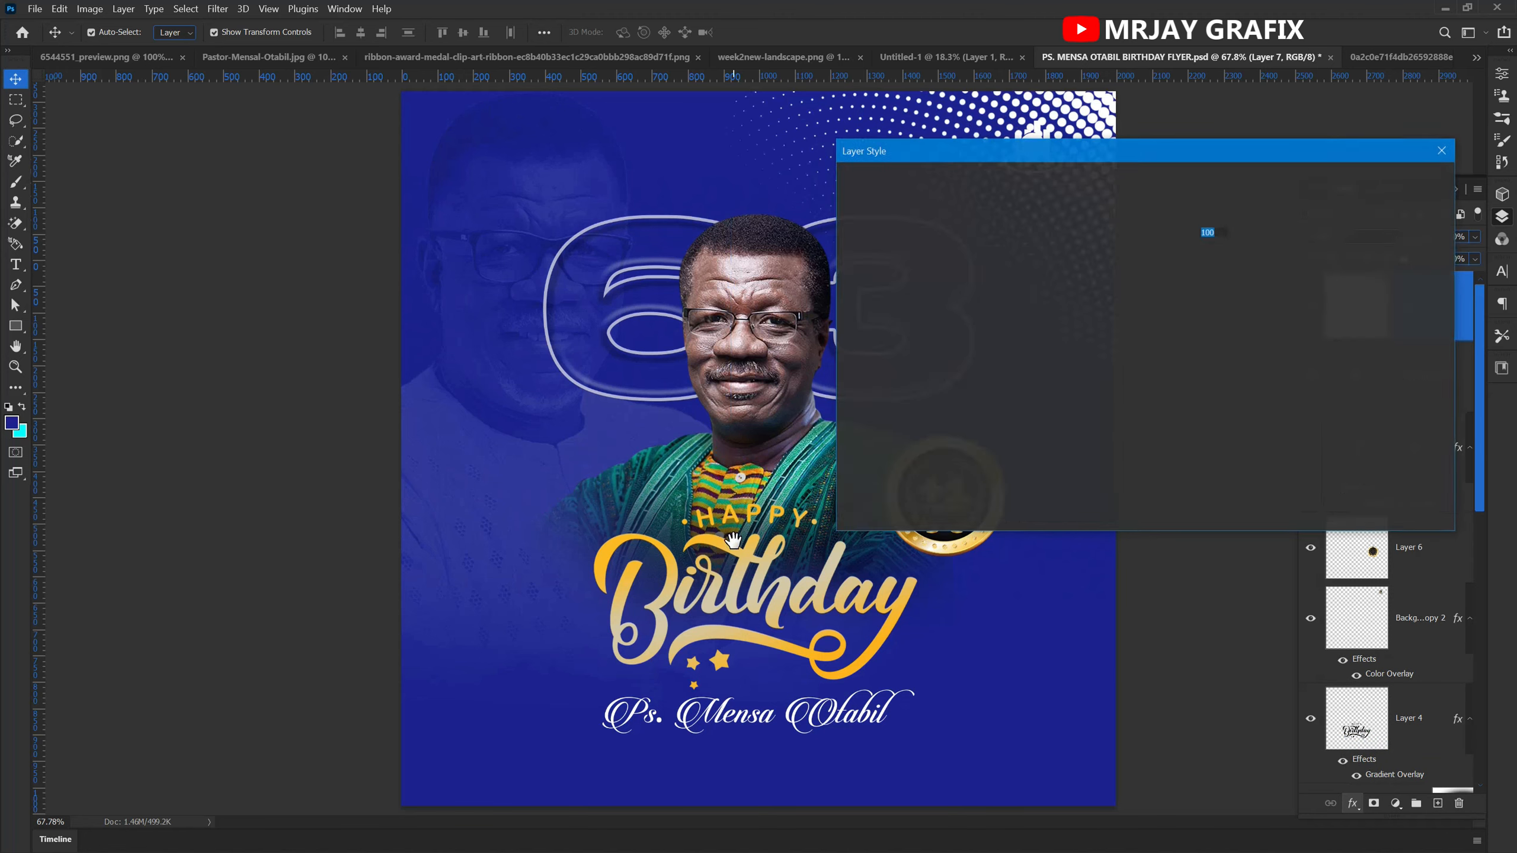
left_click_drag(1062, 151, 627, 339)
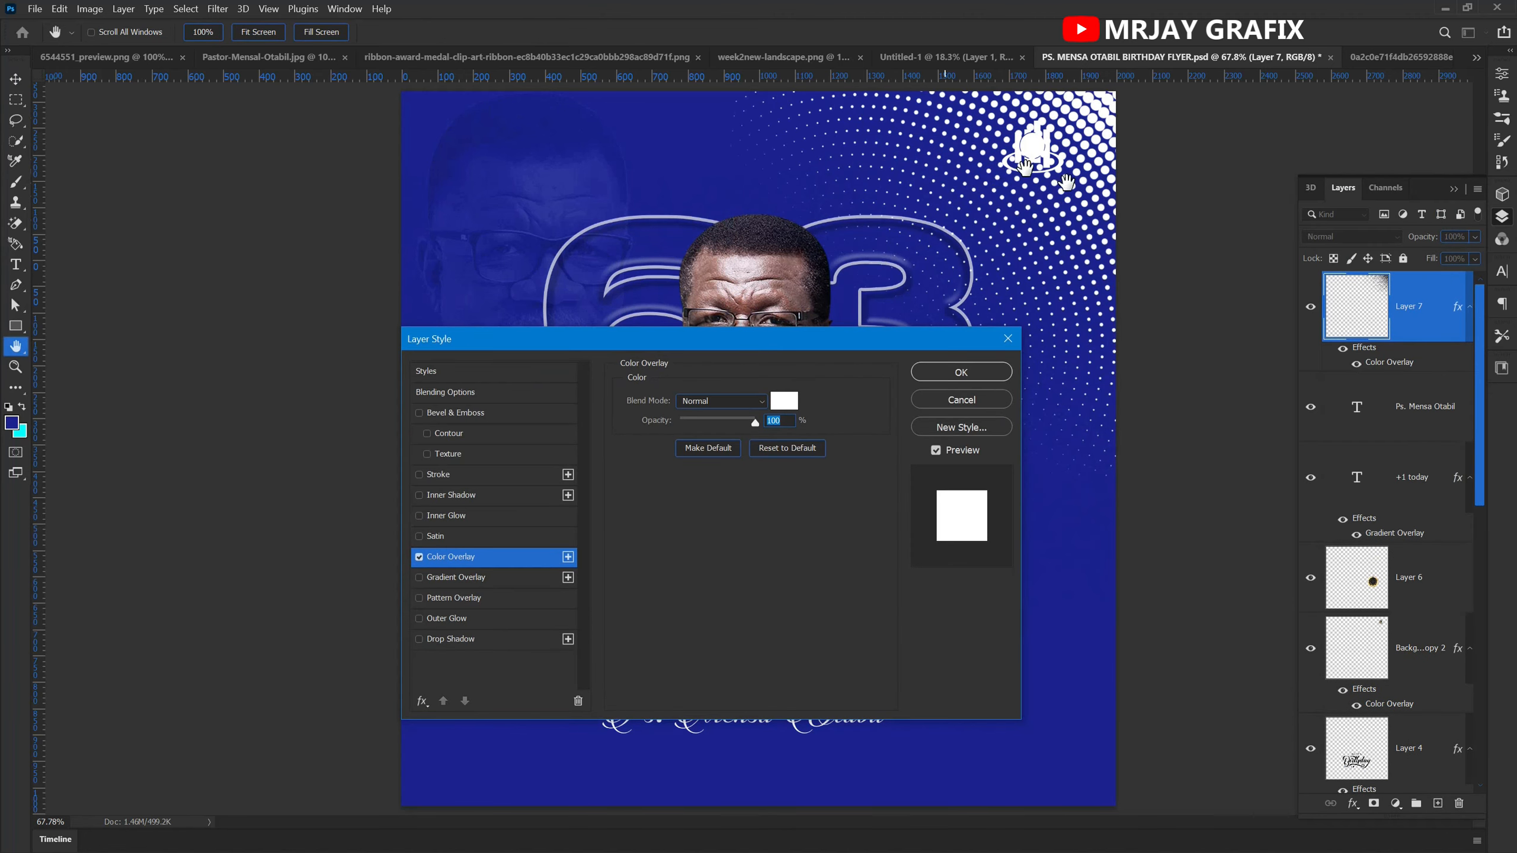
- Try red and cyan as the halftone's overlay colour, settle on white (ffffff) and apply the effect
left_click(781, 407)
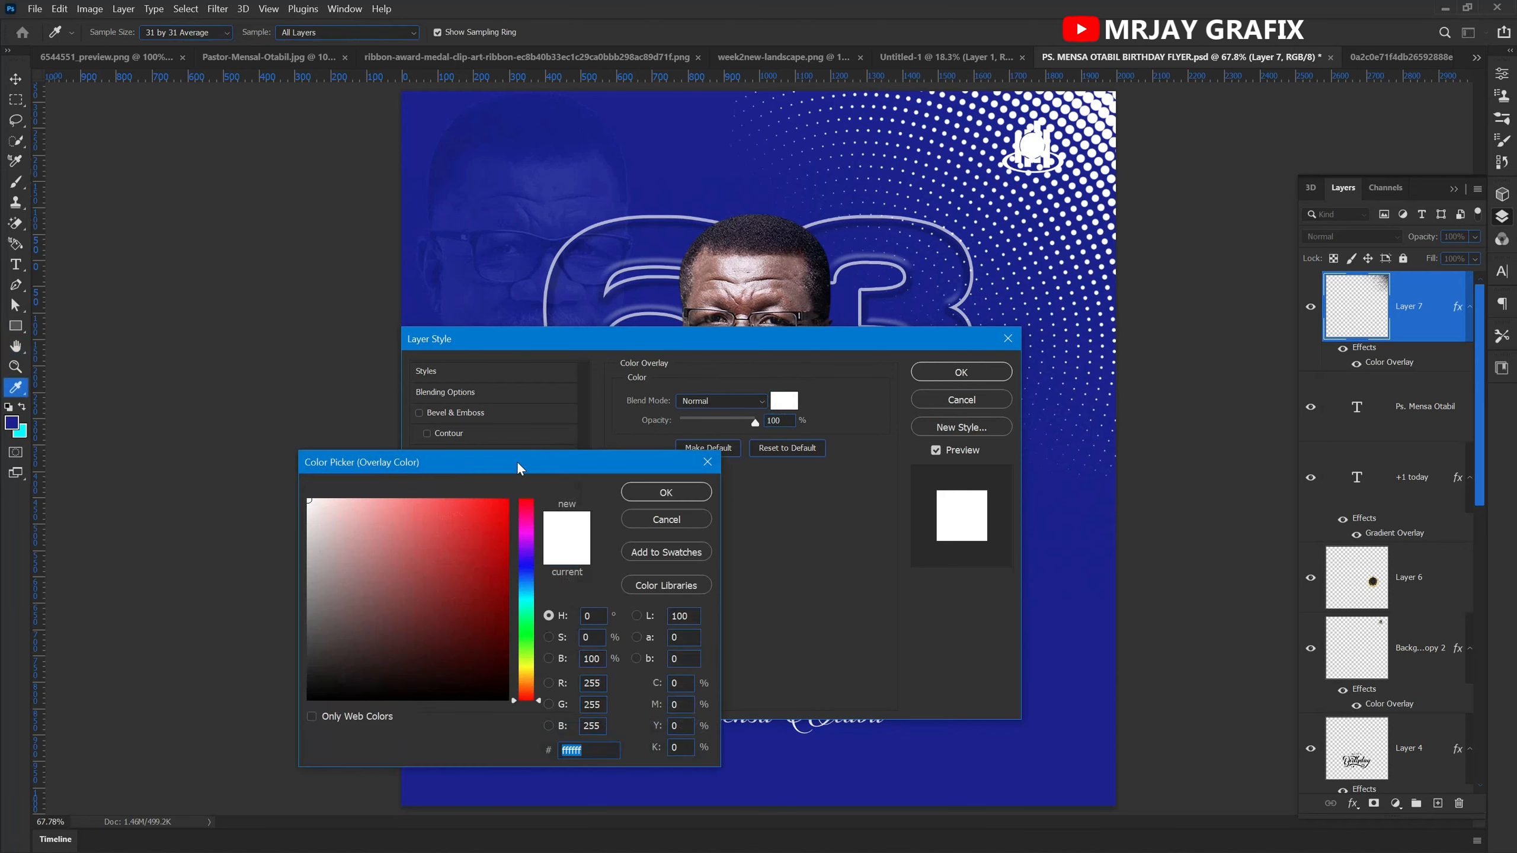
left_click_drag(517, 465, 412, 361)
left_click(360, 486)
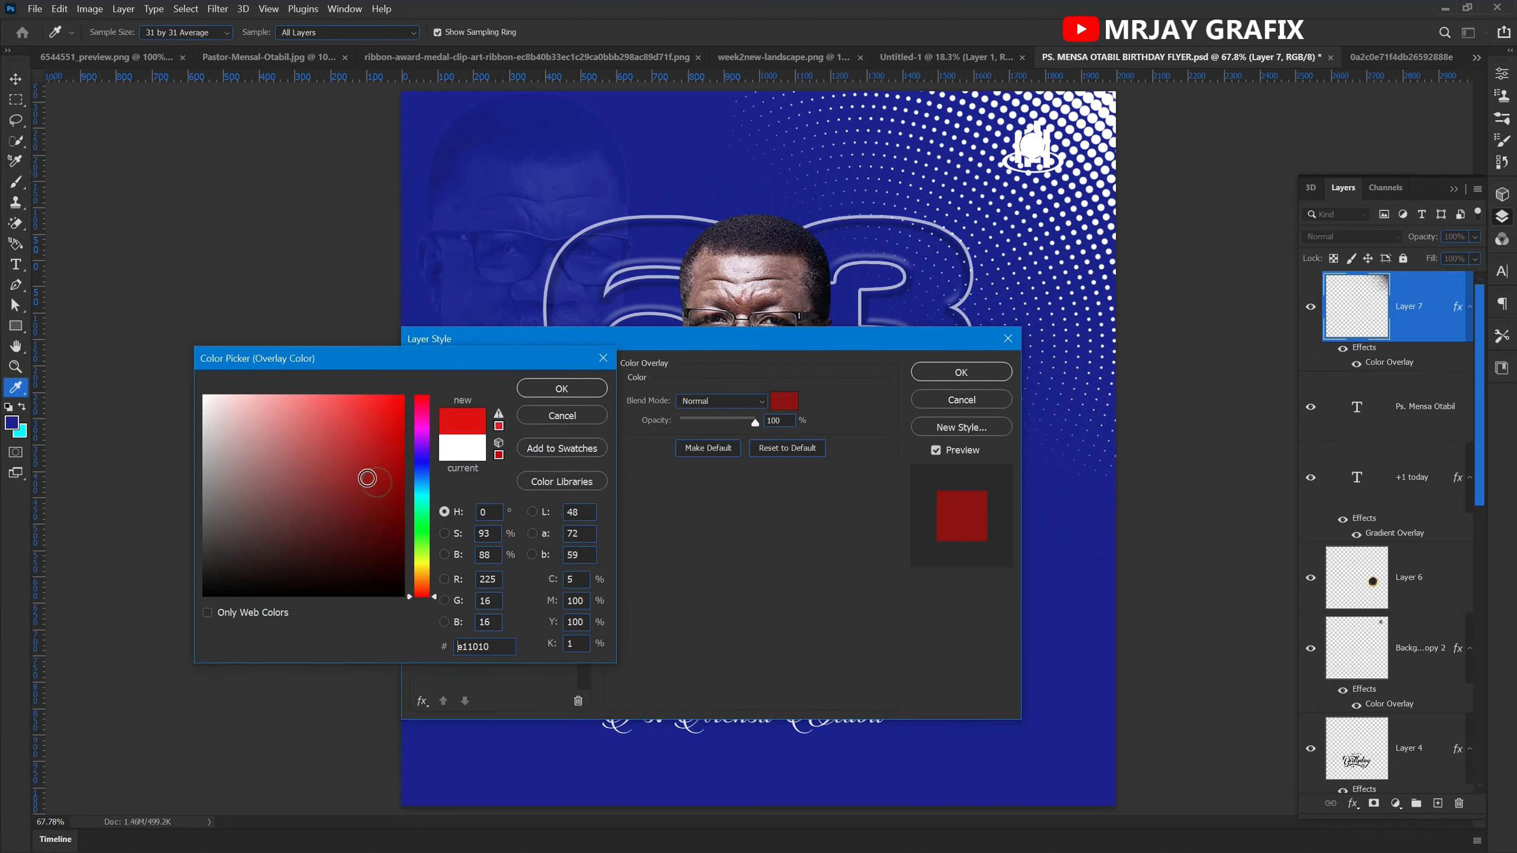
mouse_move(359, 538)
left_mouse_down()
mouse_move(366, 468)
mouse_move(394, 455)
mouse_move(403, 401)
left_mouse_up()
left_click(425, 495)
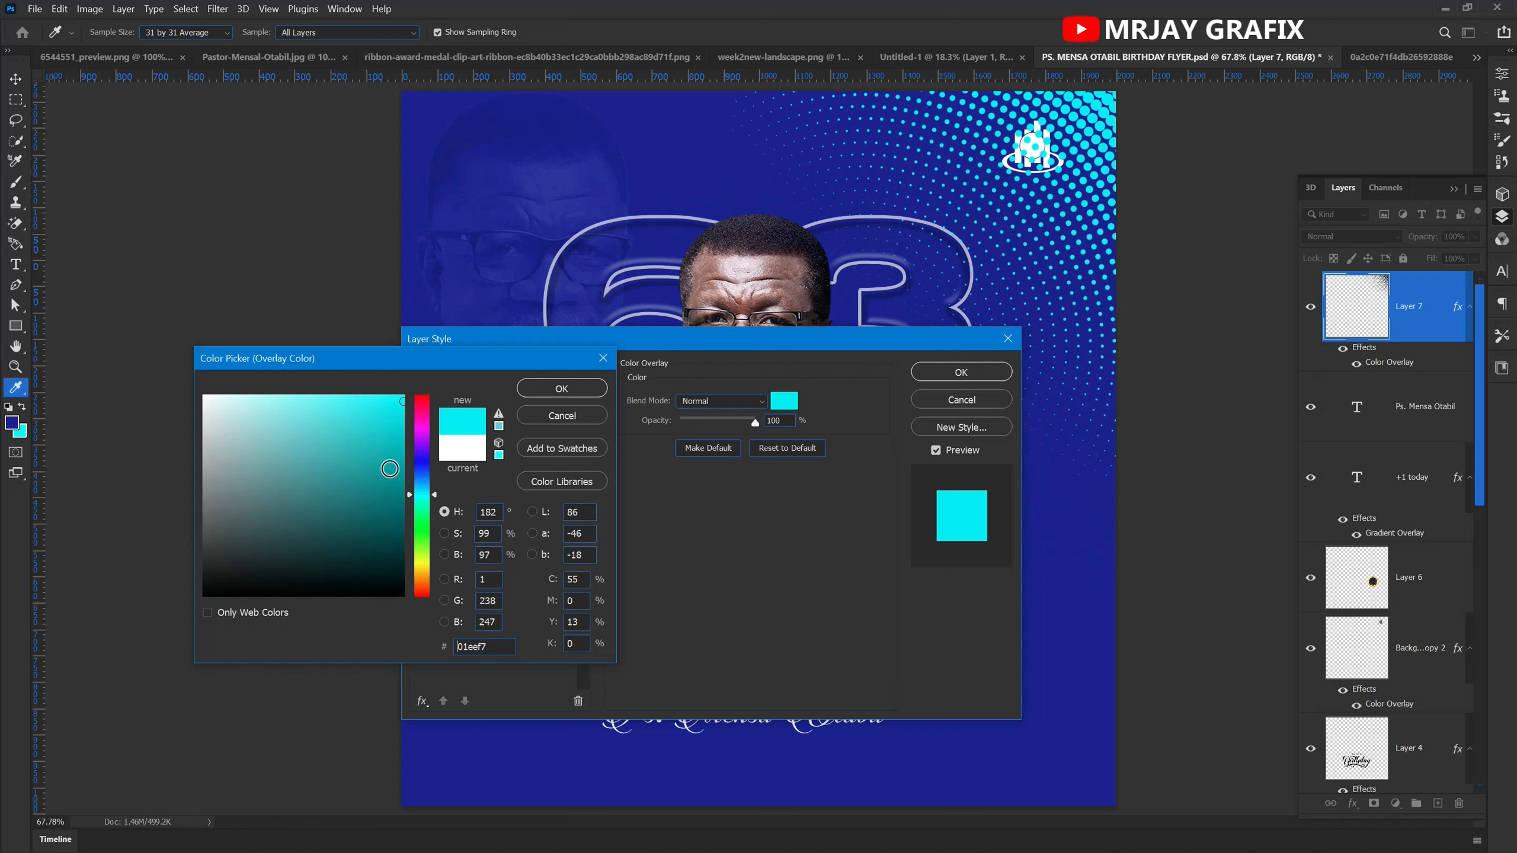
left_click_drag(237, 400, 204, 395)
left_click(548, 388)
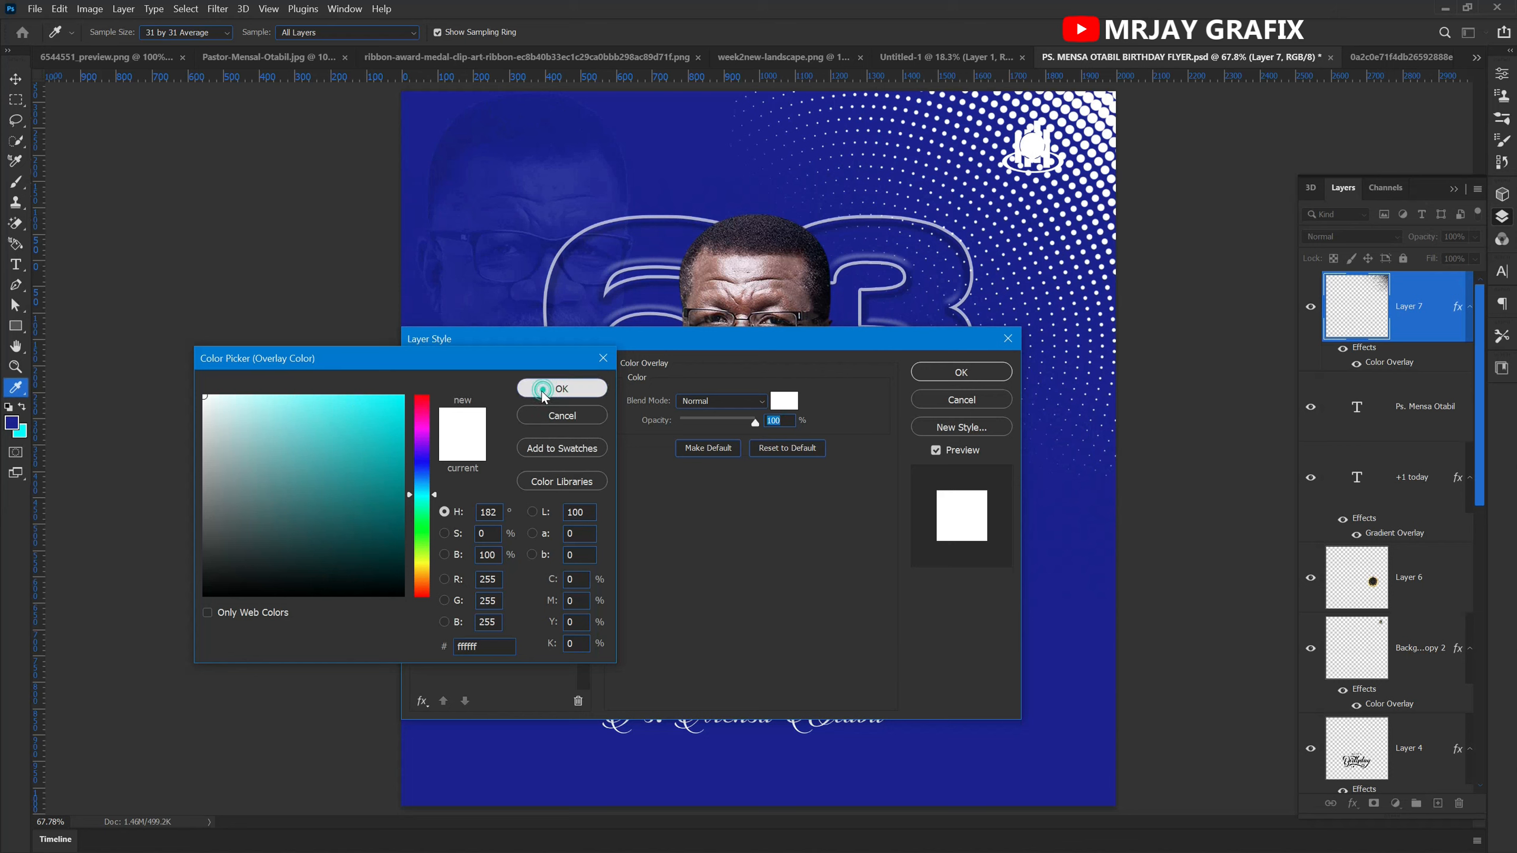
left_click(944, 372)
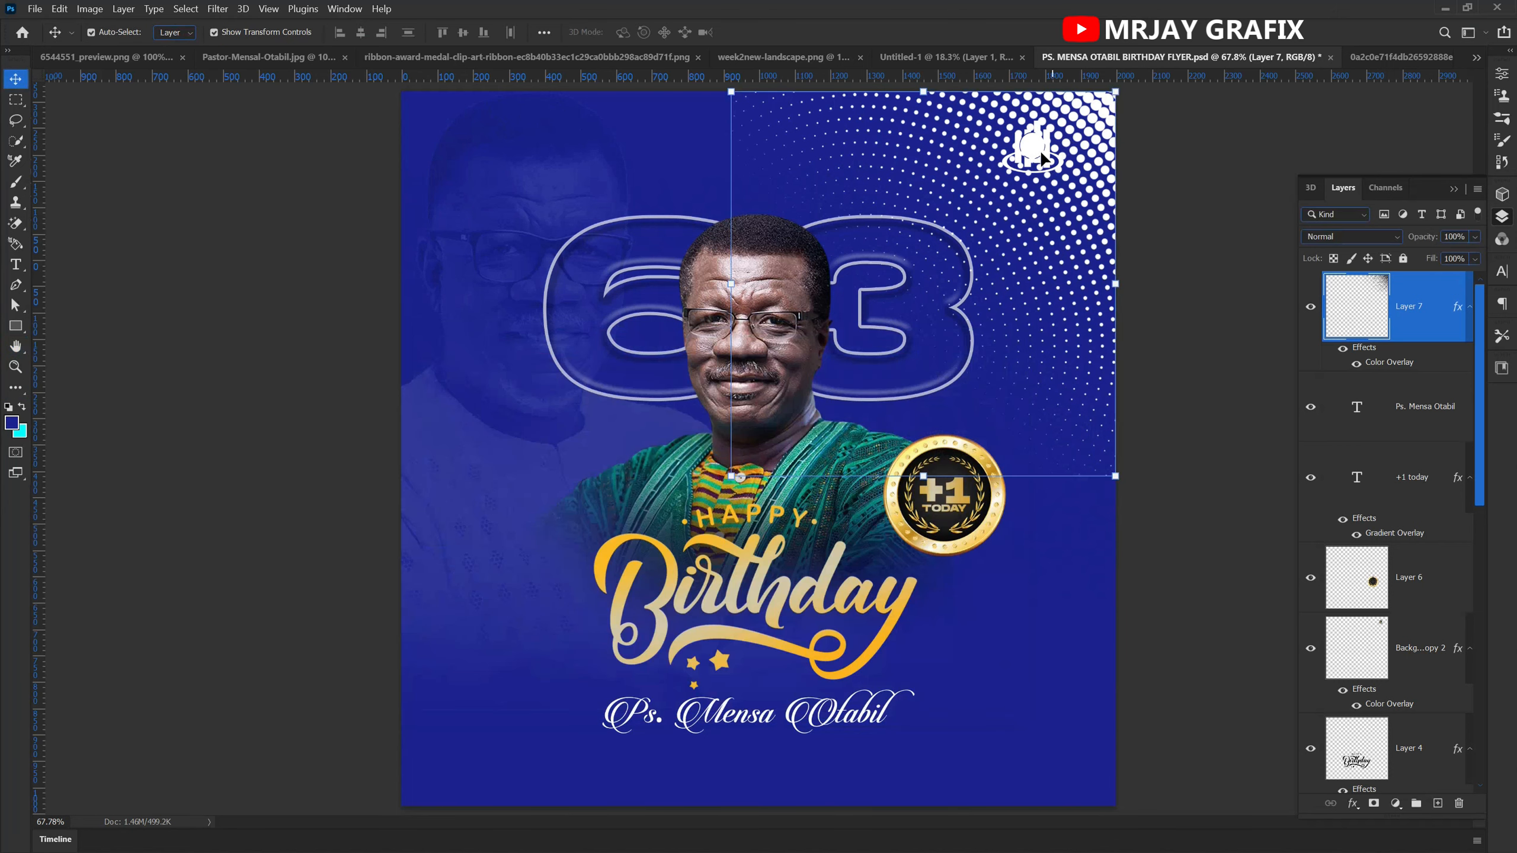
- Move the halftone layer below the faded background portrait and directly above the texture layer
left_click_drag(1371, 317, 1380, 591)
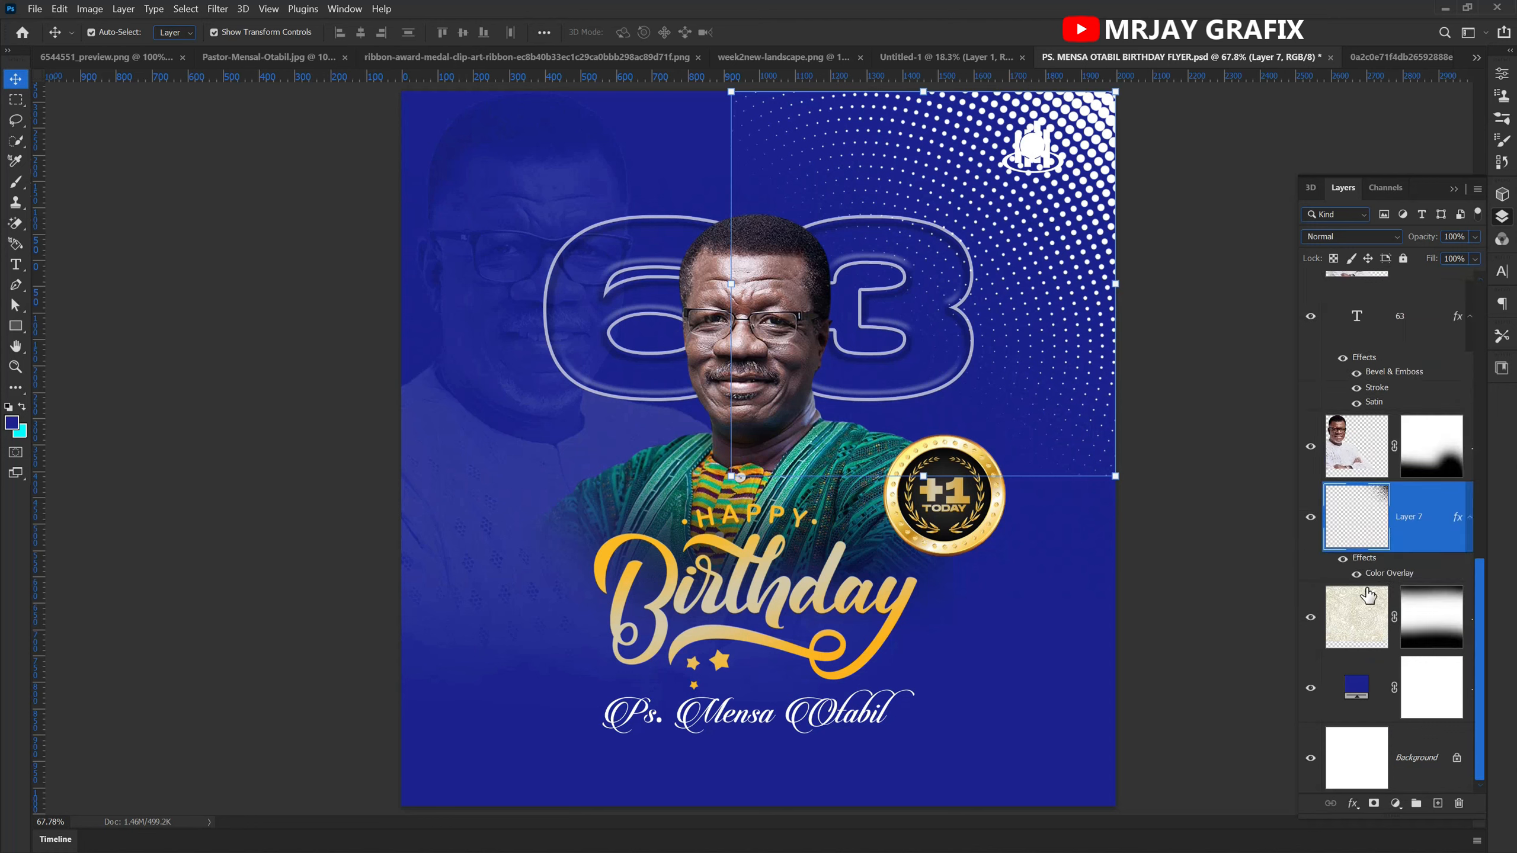
- Try the Soft Light blend mode on the halftone layer and return it to Normal
left_click(1356, 237)
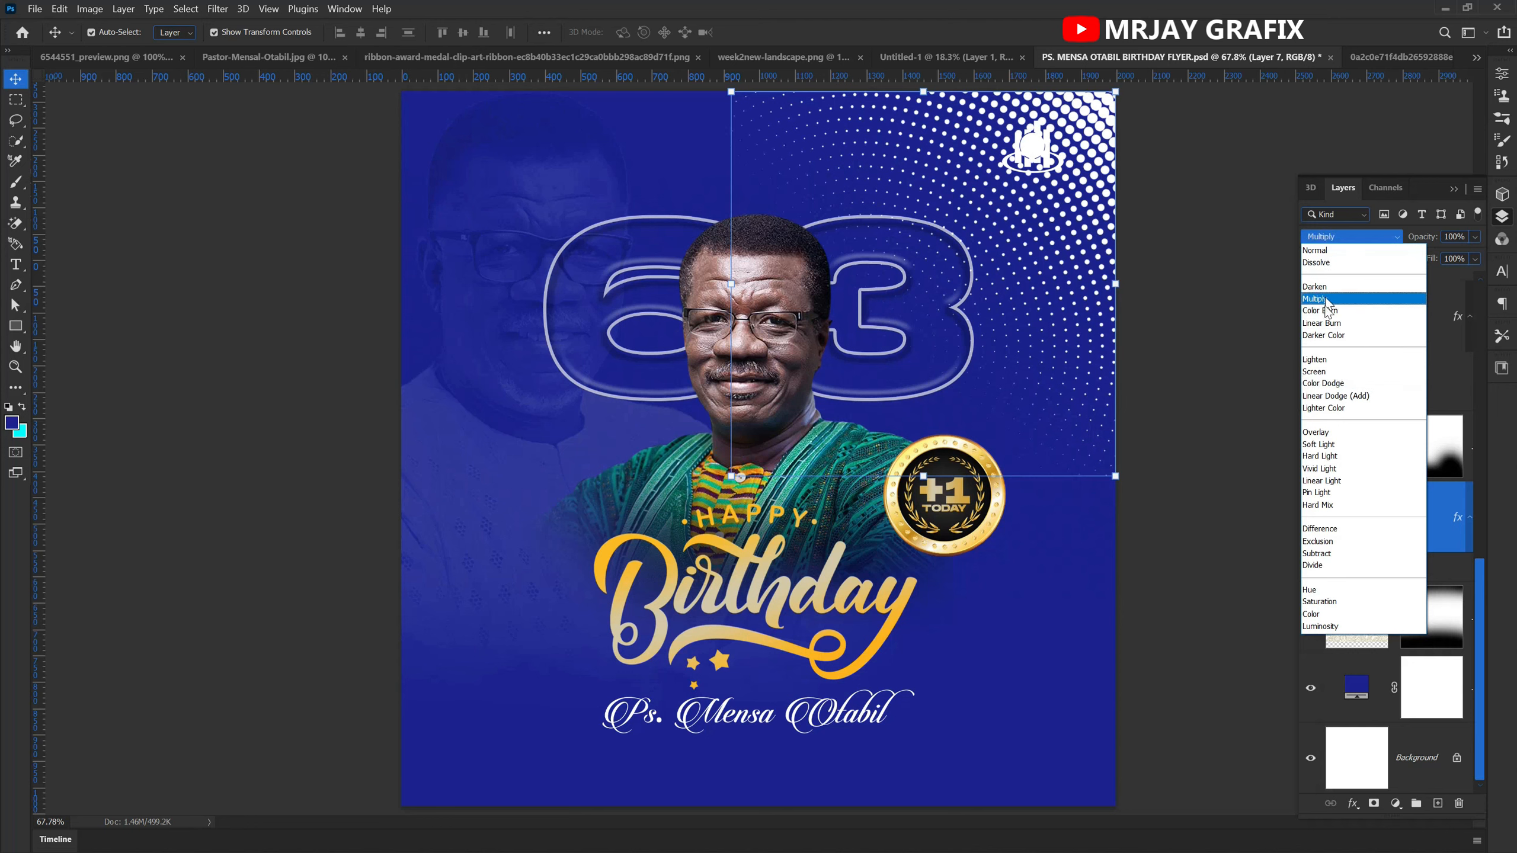
left_click(1321, 445)
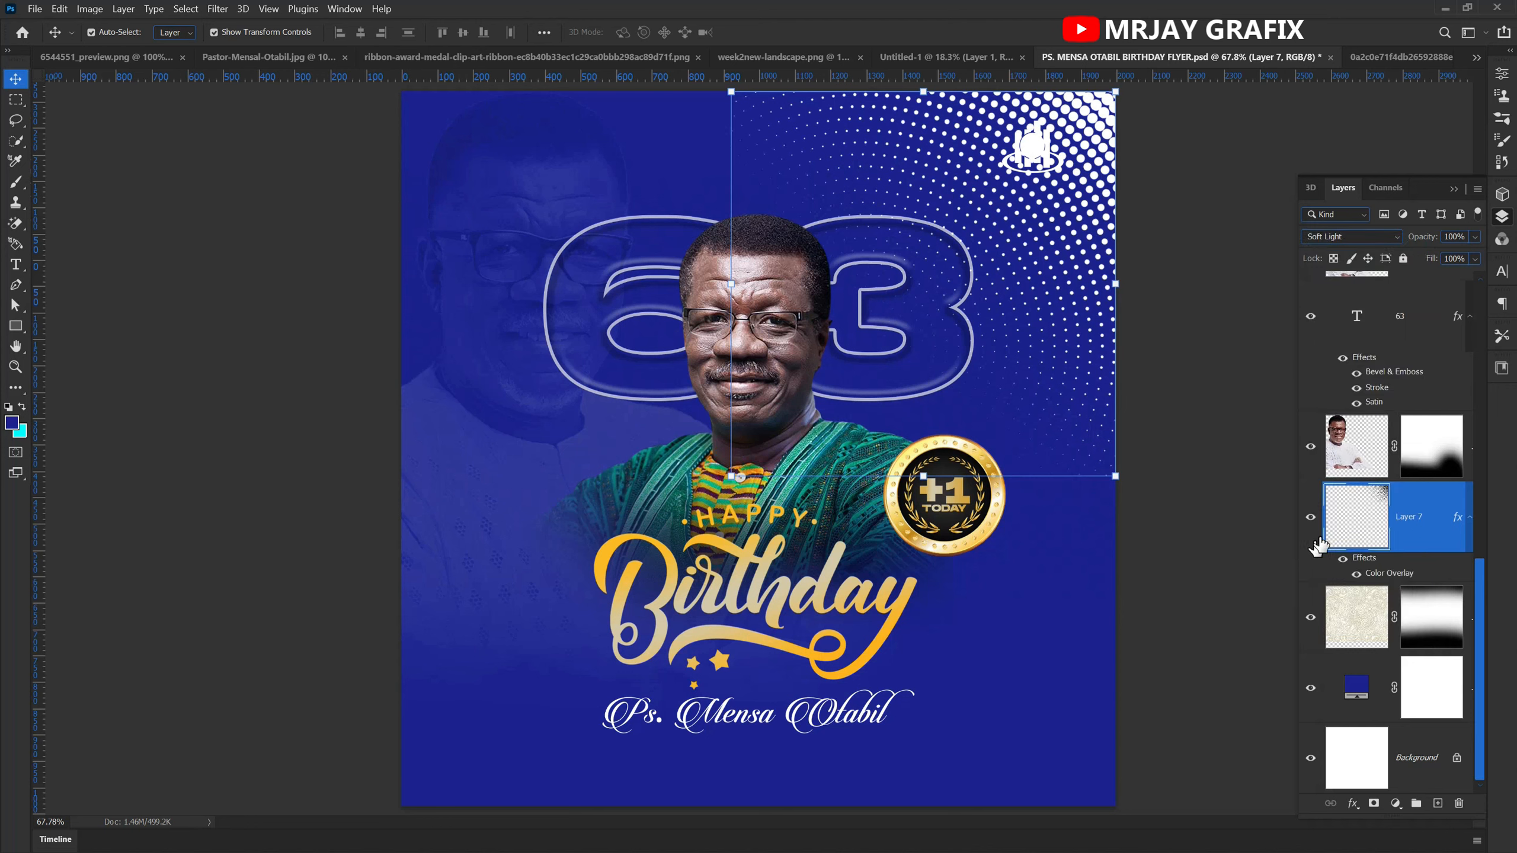
left_click(1348, 241)
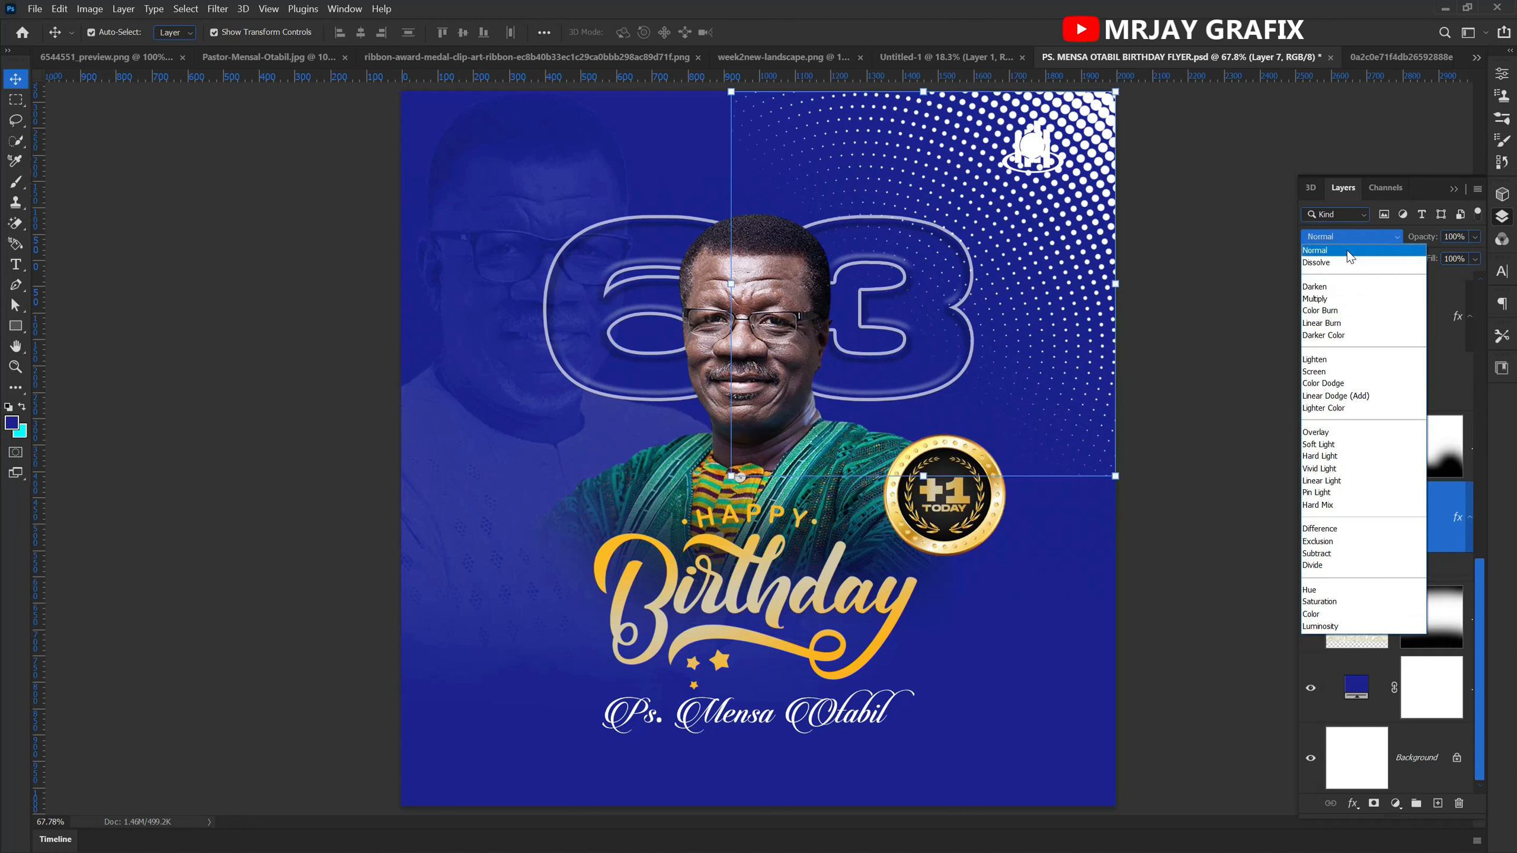
left_click(1349, 251)
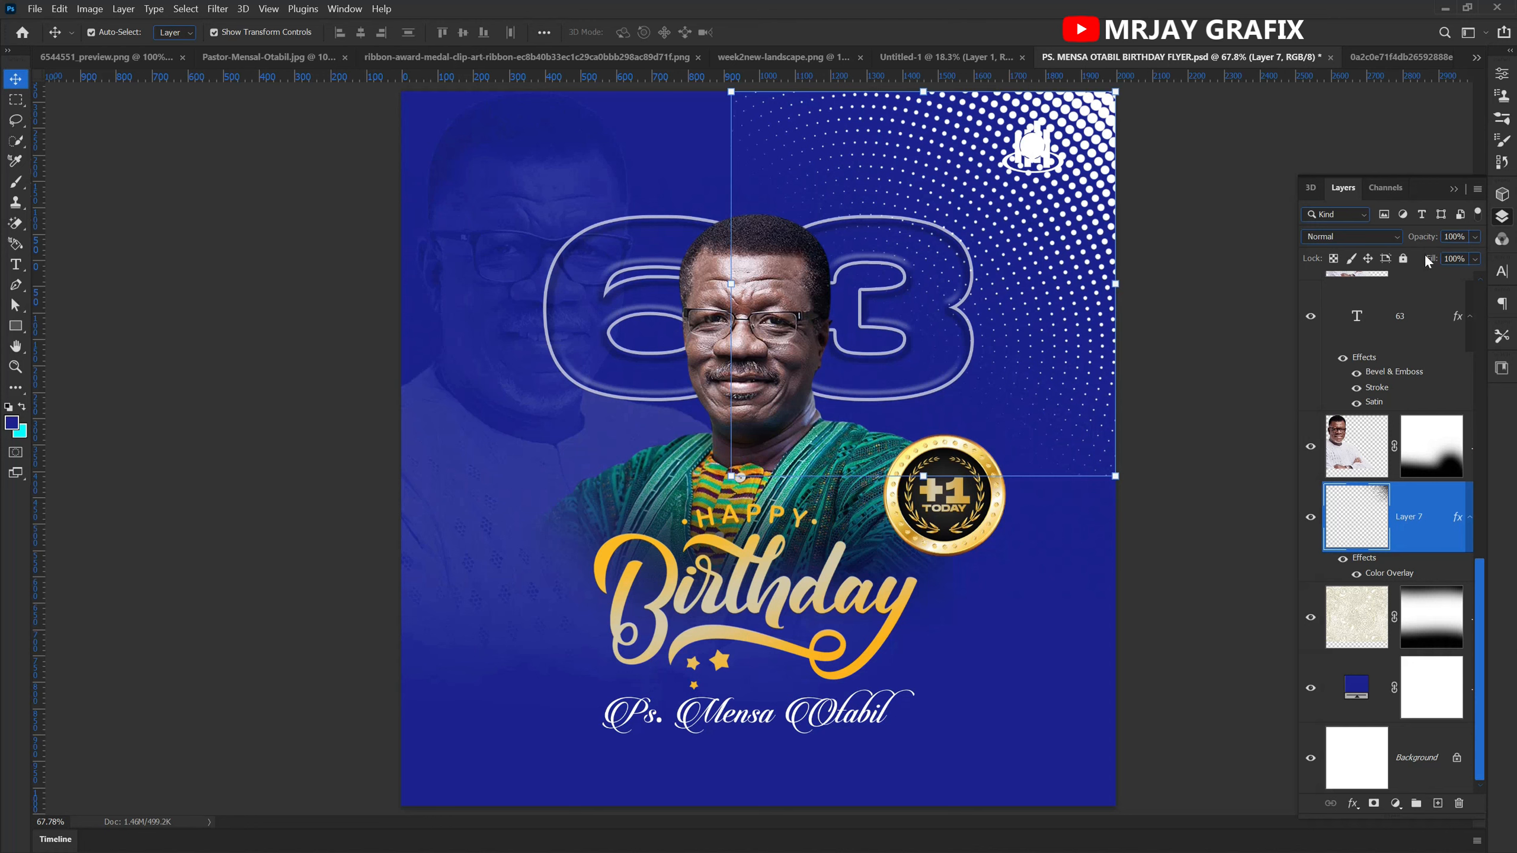
- Lower the halftone layer's opacity to 9% and lock the layer
left_click_drag(1433, 242, 1364, 261)
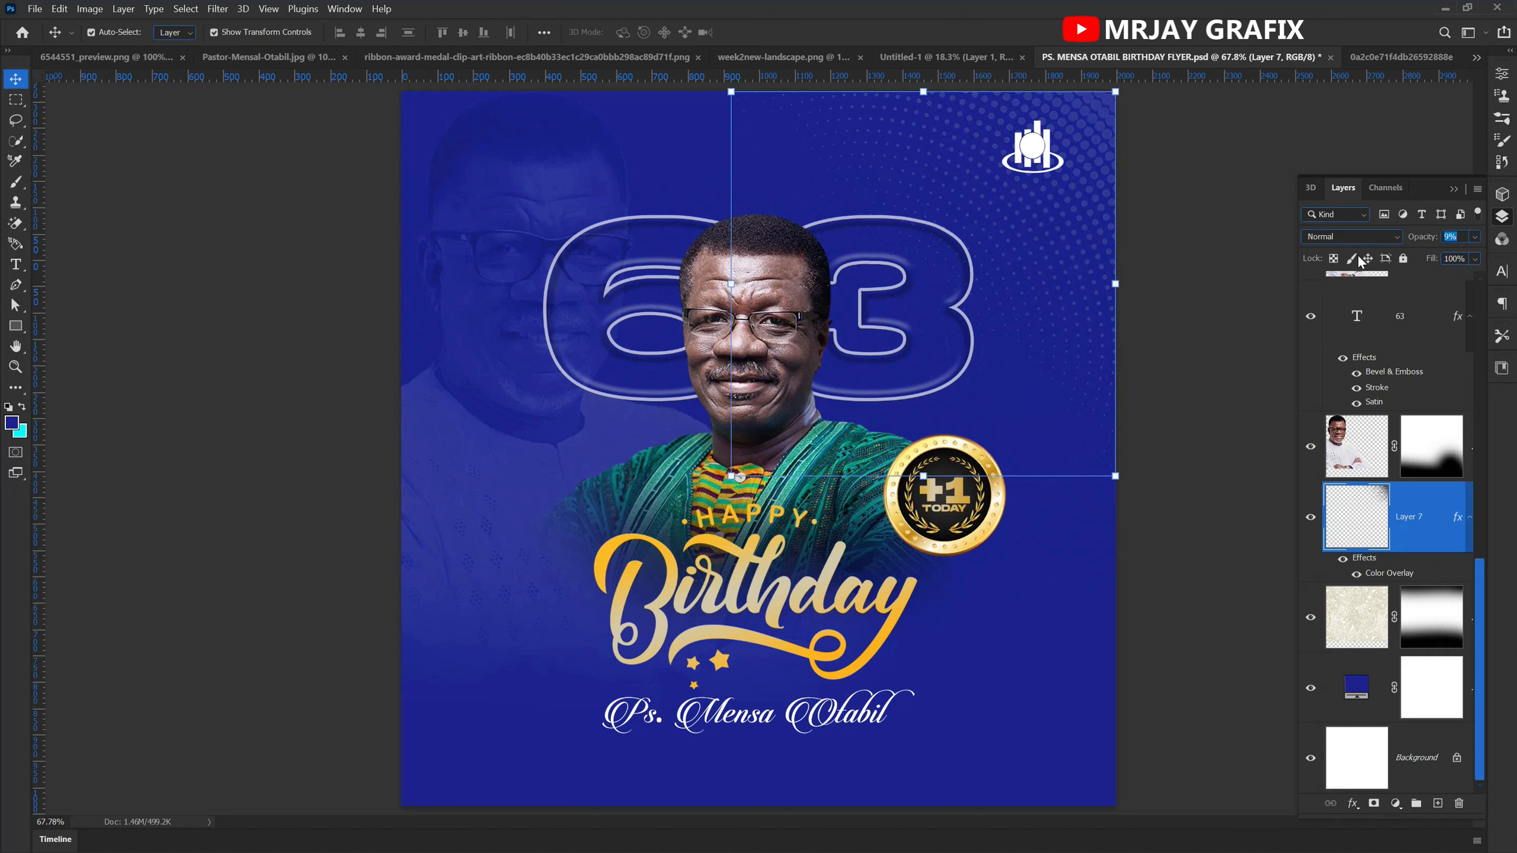
left_click(1402, 259)
- Move the white logo to the top centre of the flyer, aligned above the main portrait's head
scroll(1015, 217, "down", 1)
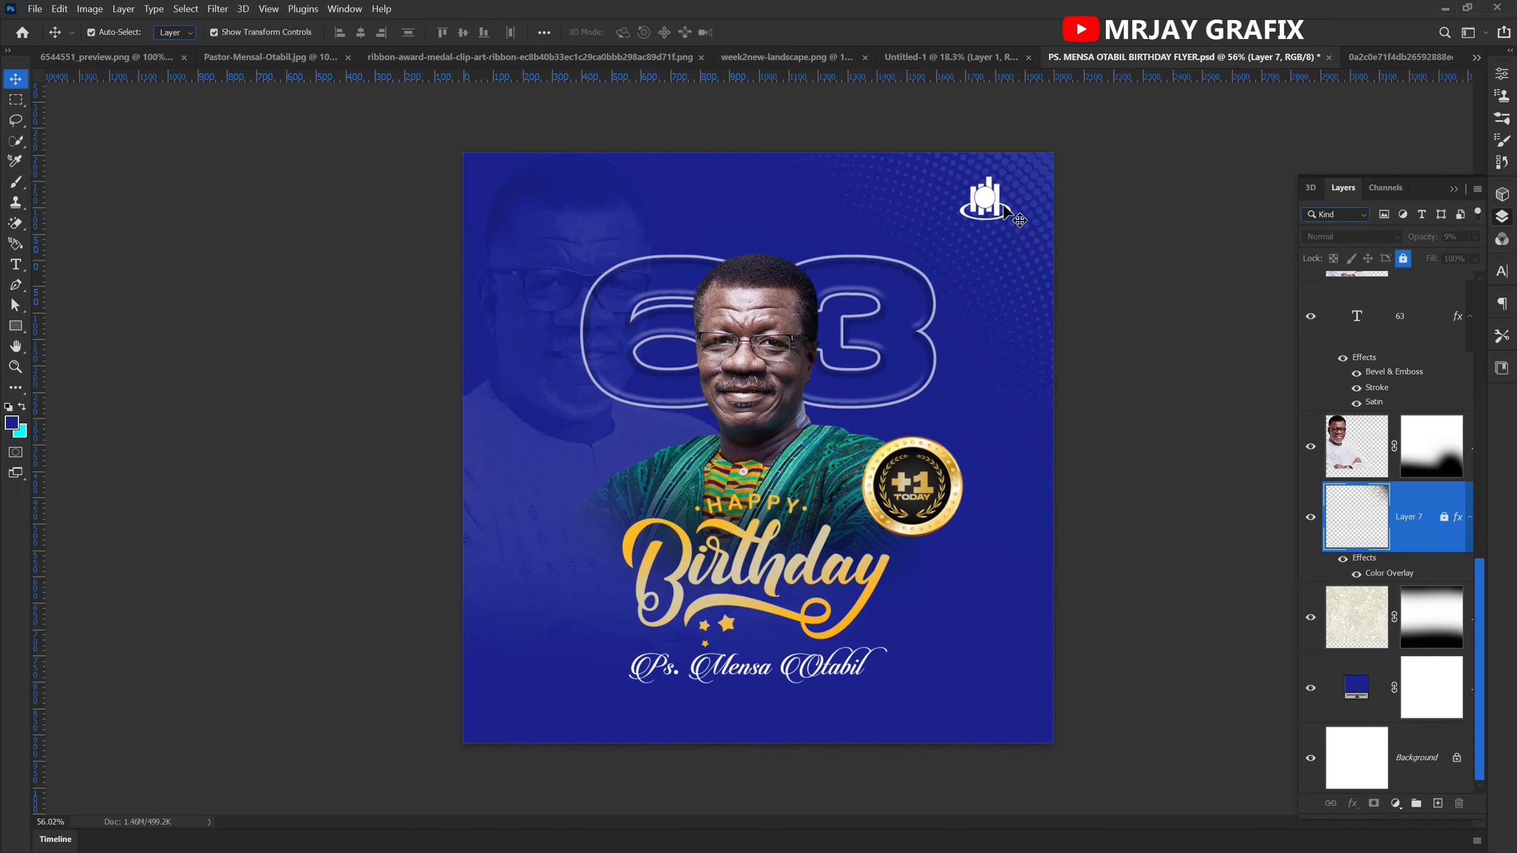
left_click(984, 210)
key("ctrl+t")
left_click_drag(982, 221, 761, 209)
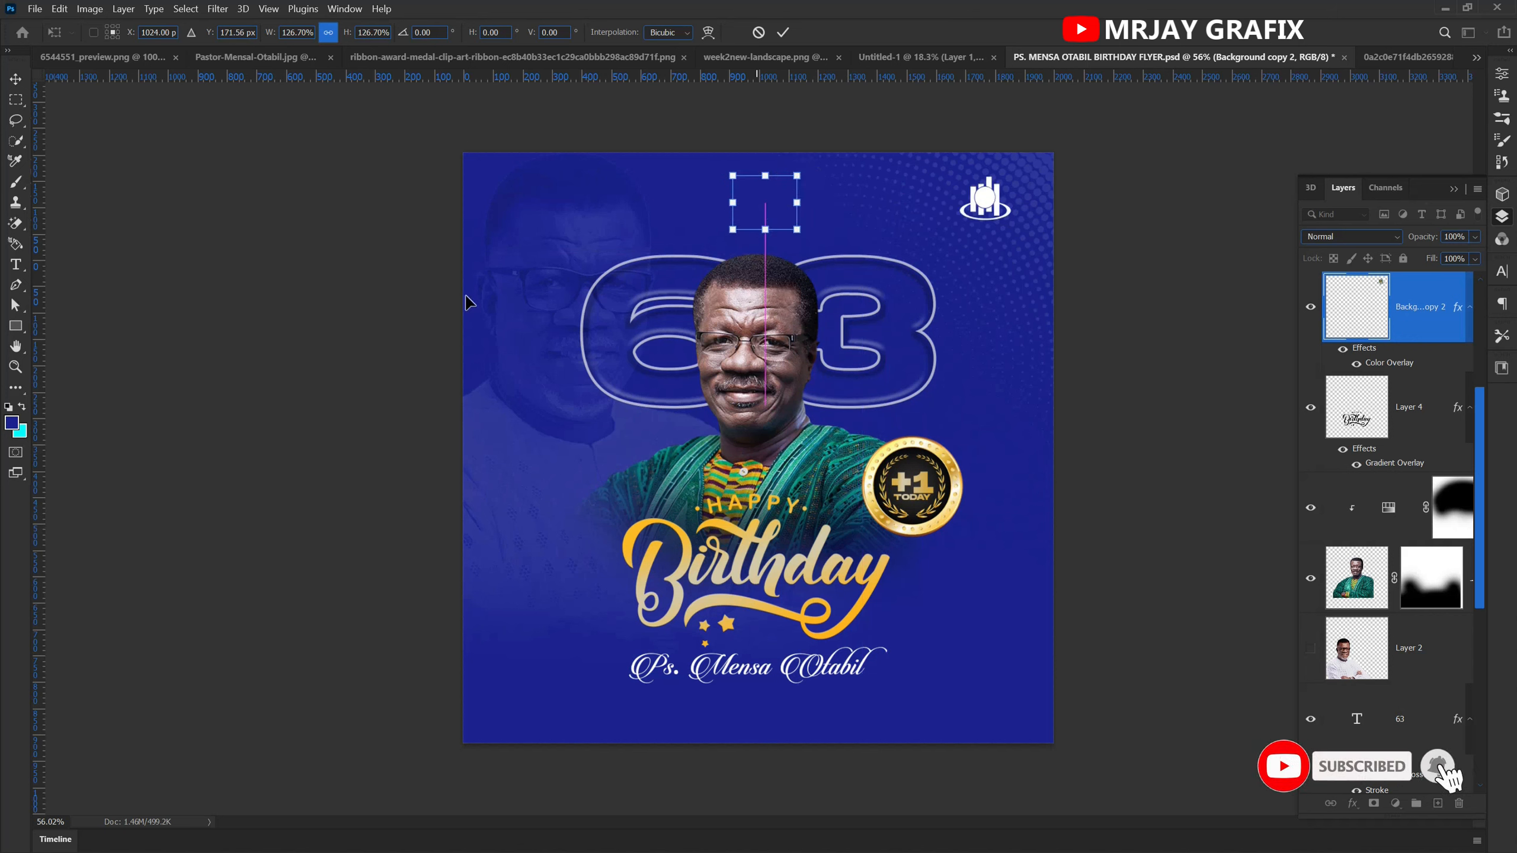
left_click(361, 323)
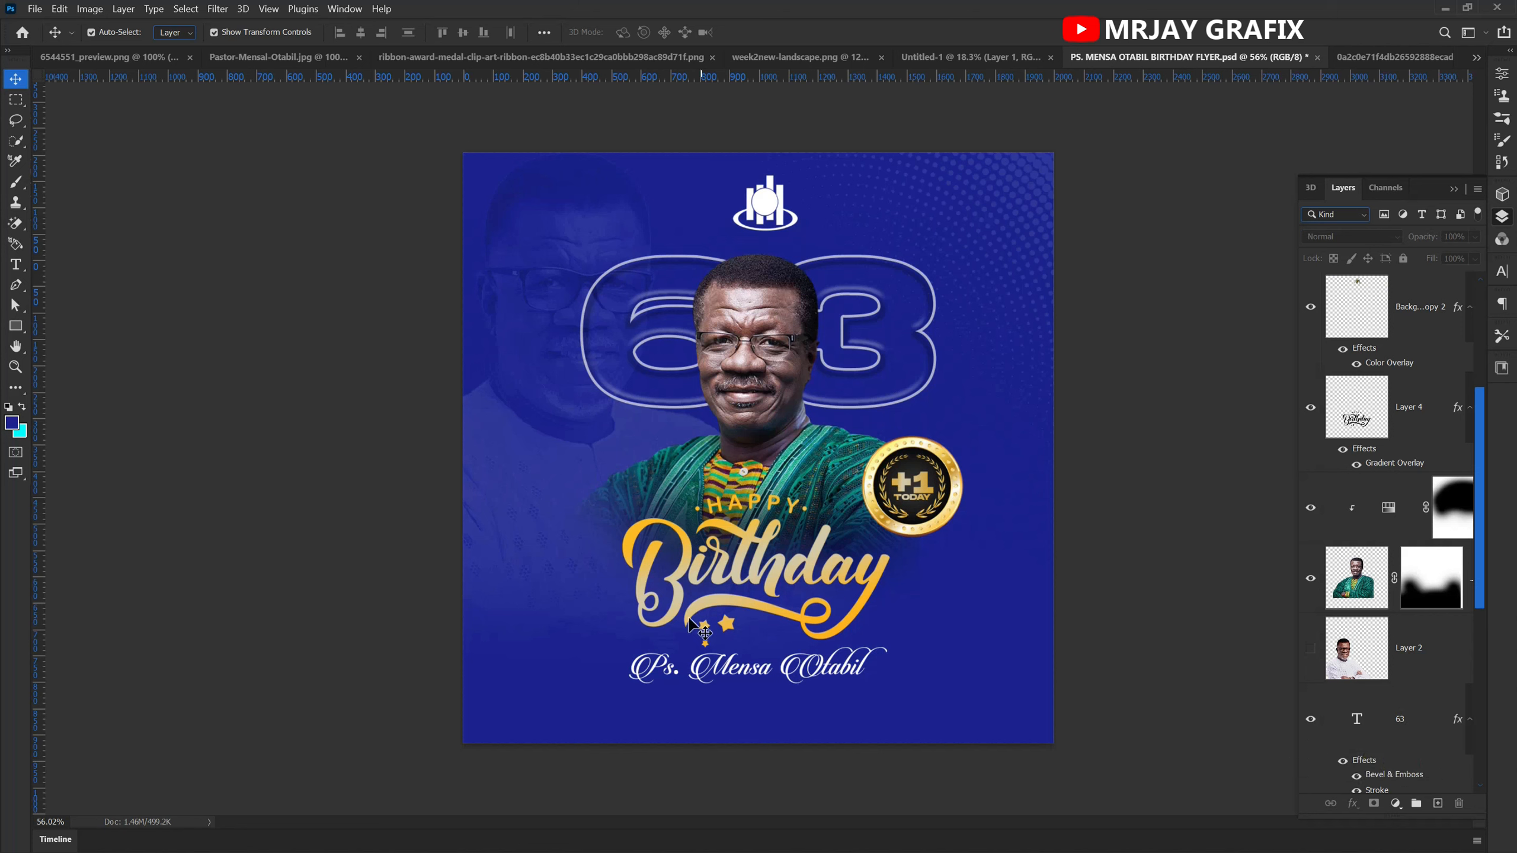
- Start a new text layer near the flyer's lower edge, below the celebrant's name, and set its font to Book Antiqua Bold
scroll(745, 802, "up", 2)
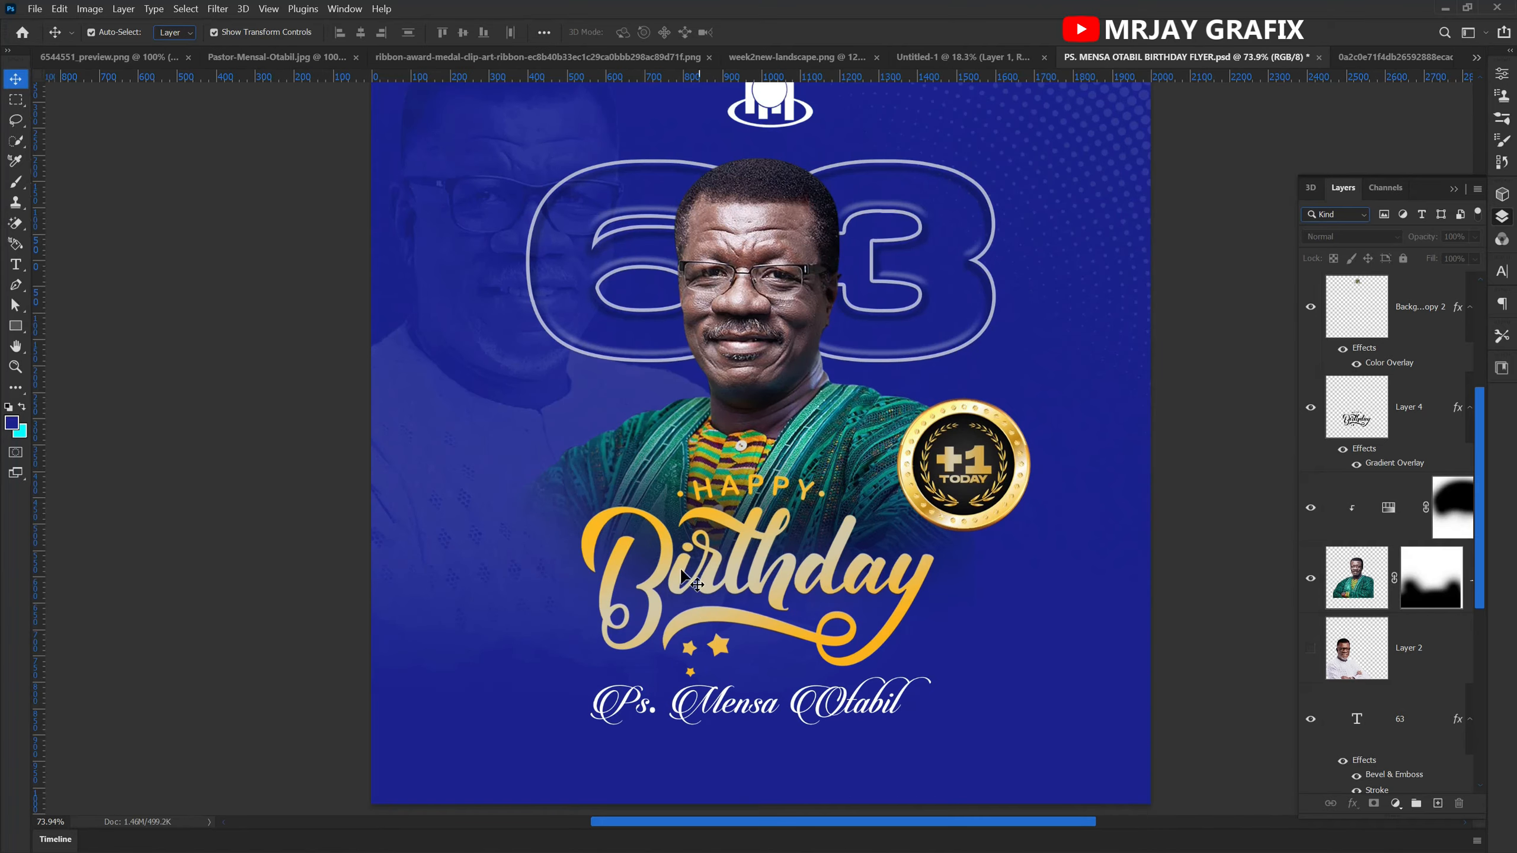
scroll(752, 723, "up", 2)
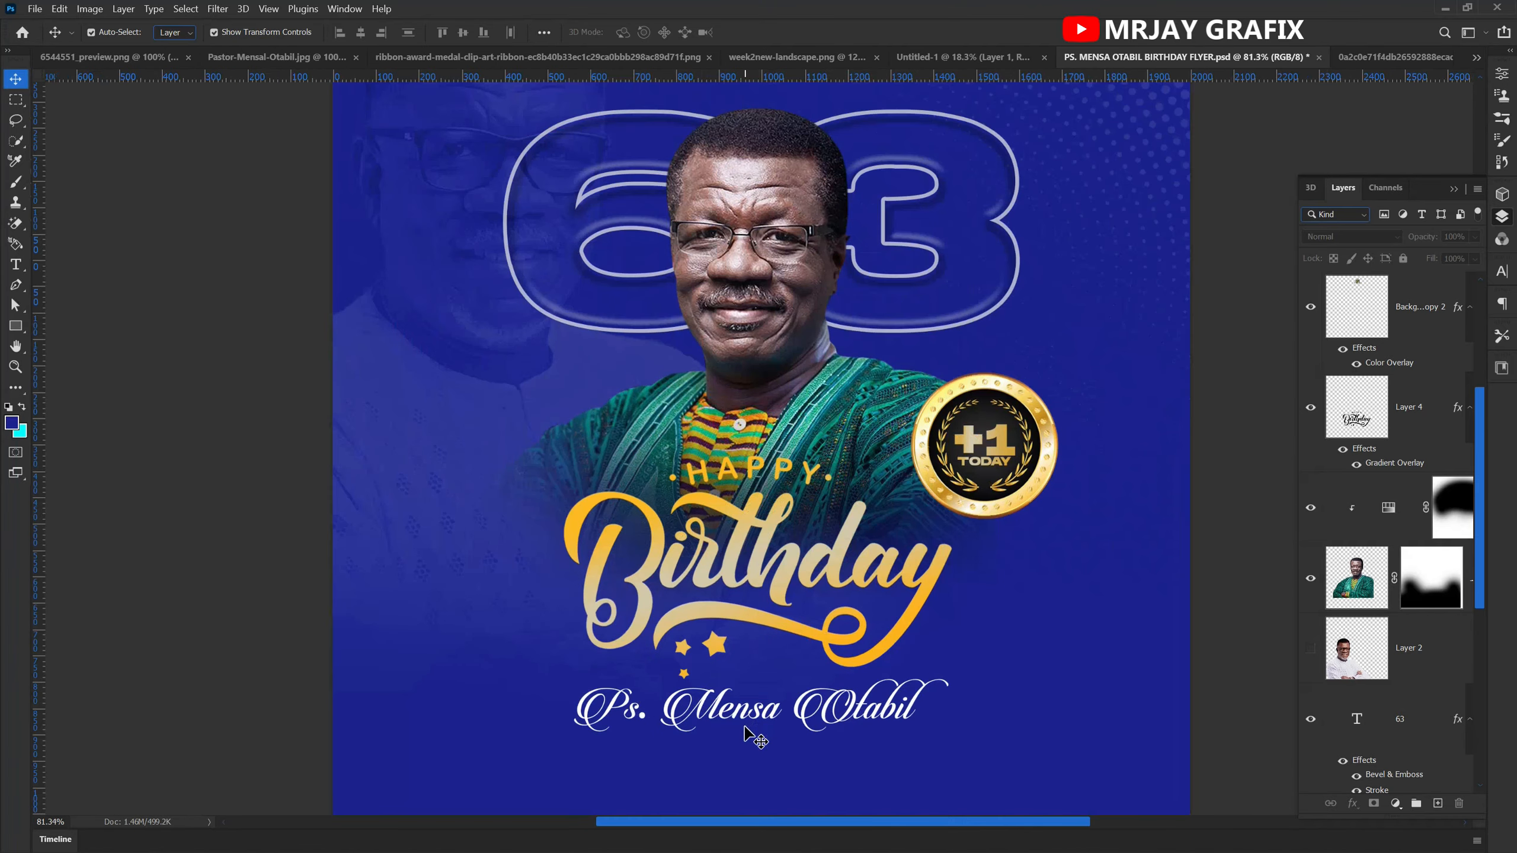
scroll(636, 645, "down", 1)
scroll(733, 752, "up", 1)
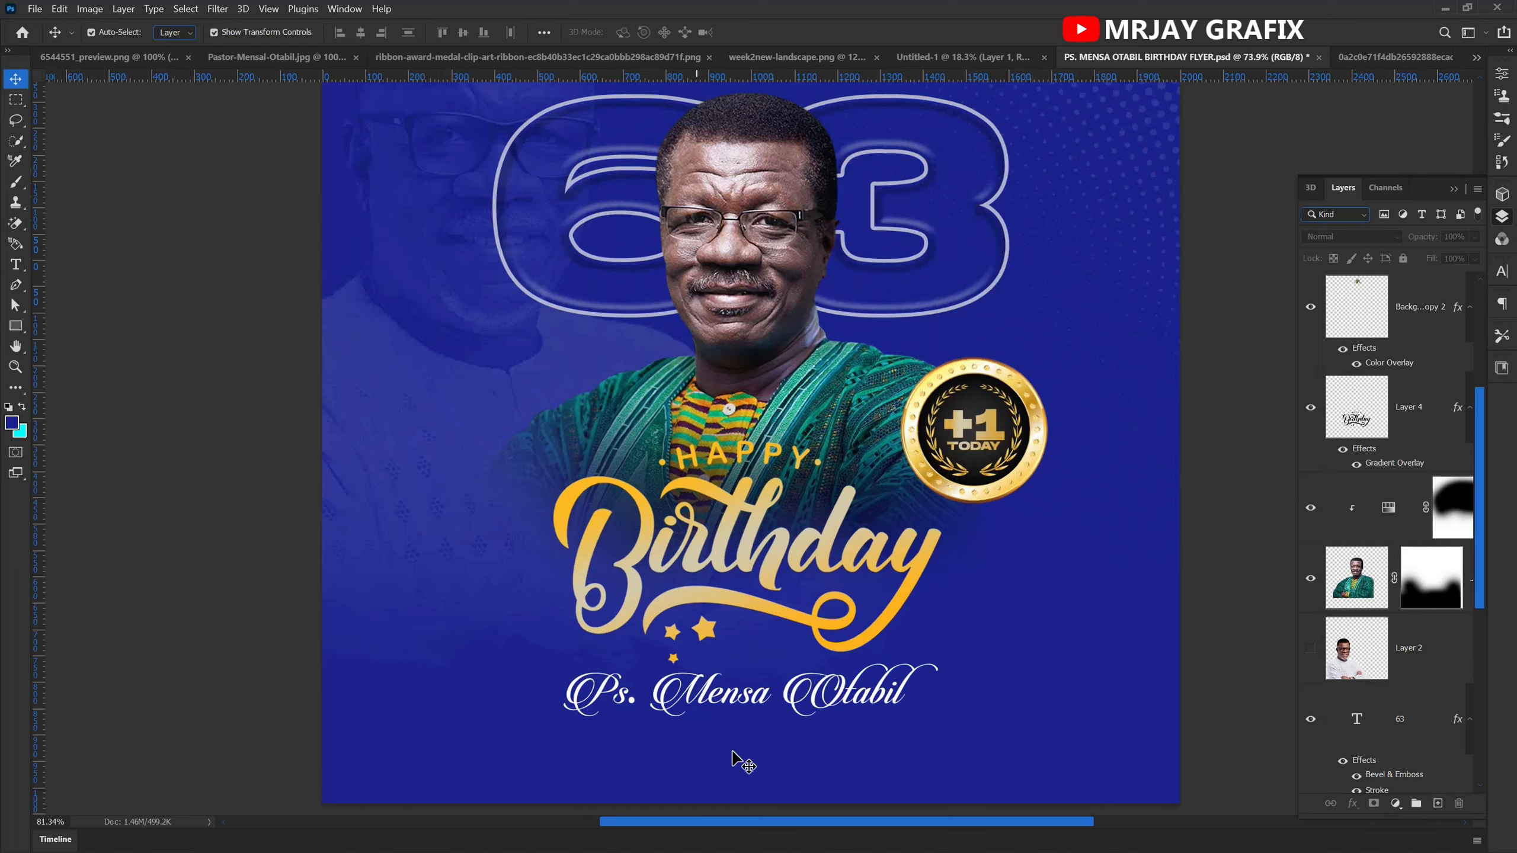
scroll(733, 752, "up", 2)
left_click_drag(712, 717, 714, 597)
left_click(708, 693)
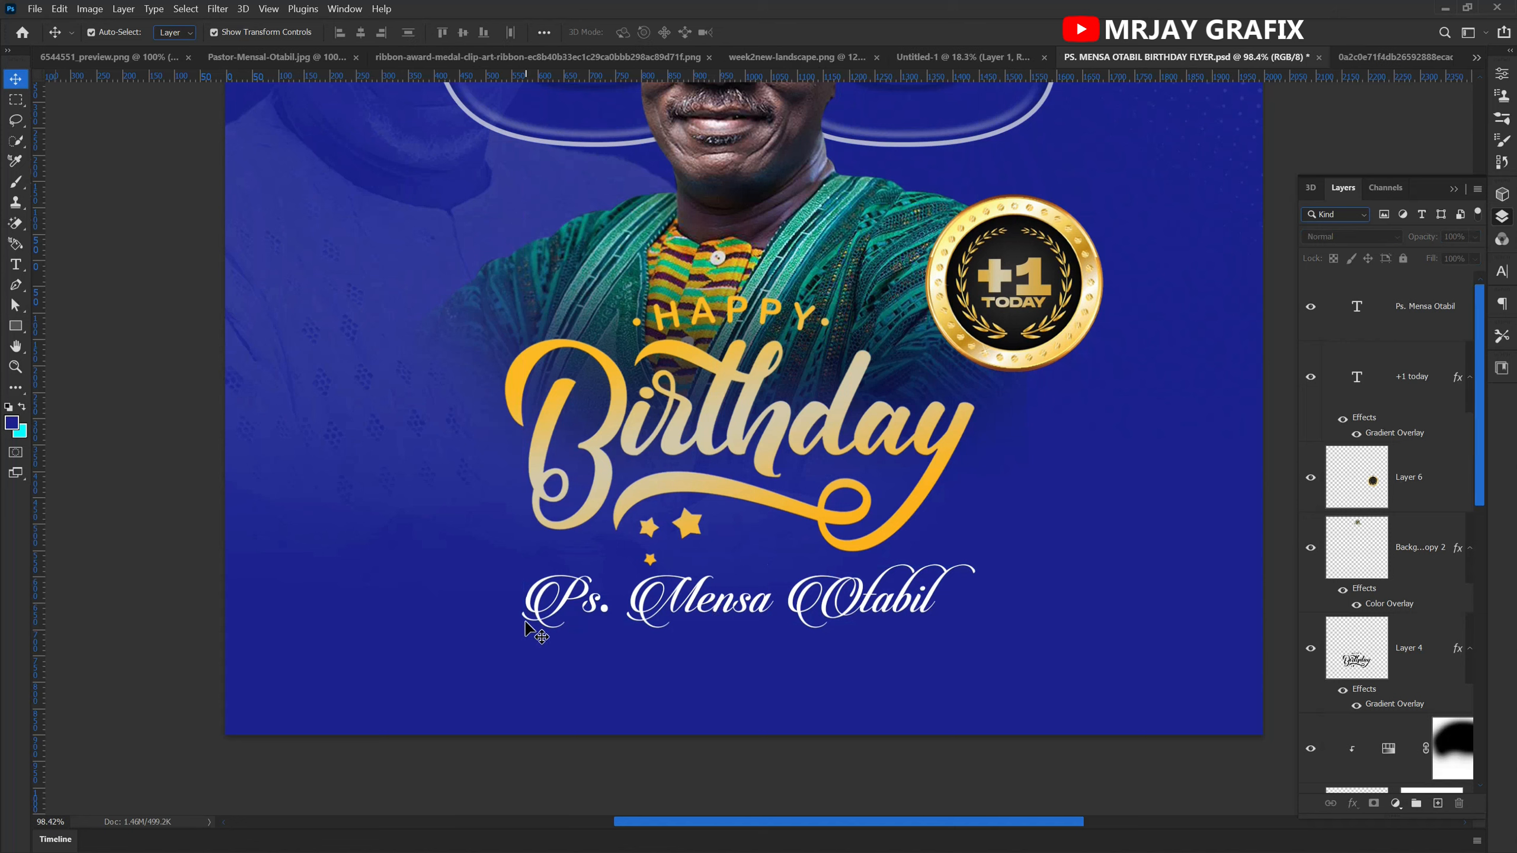
key("t")
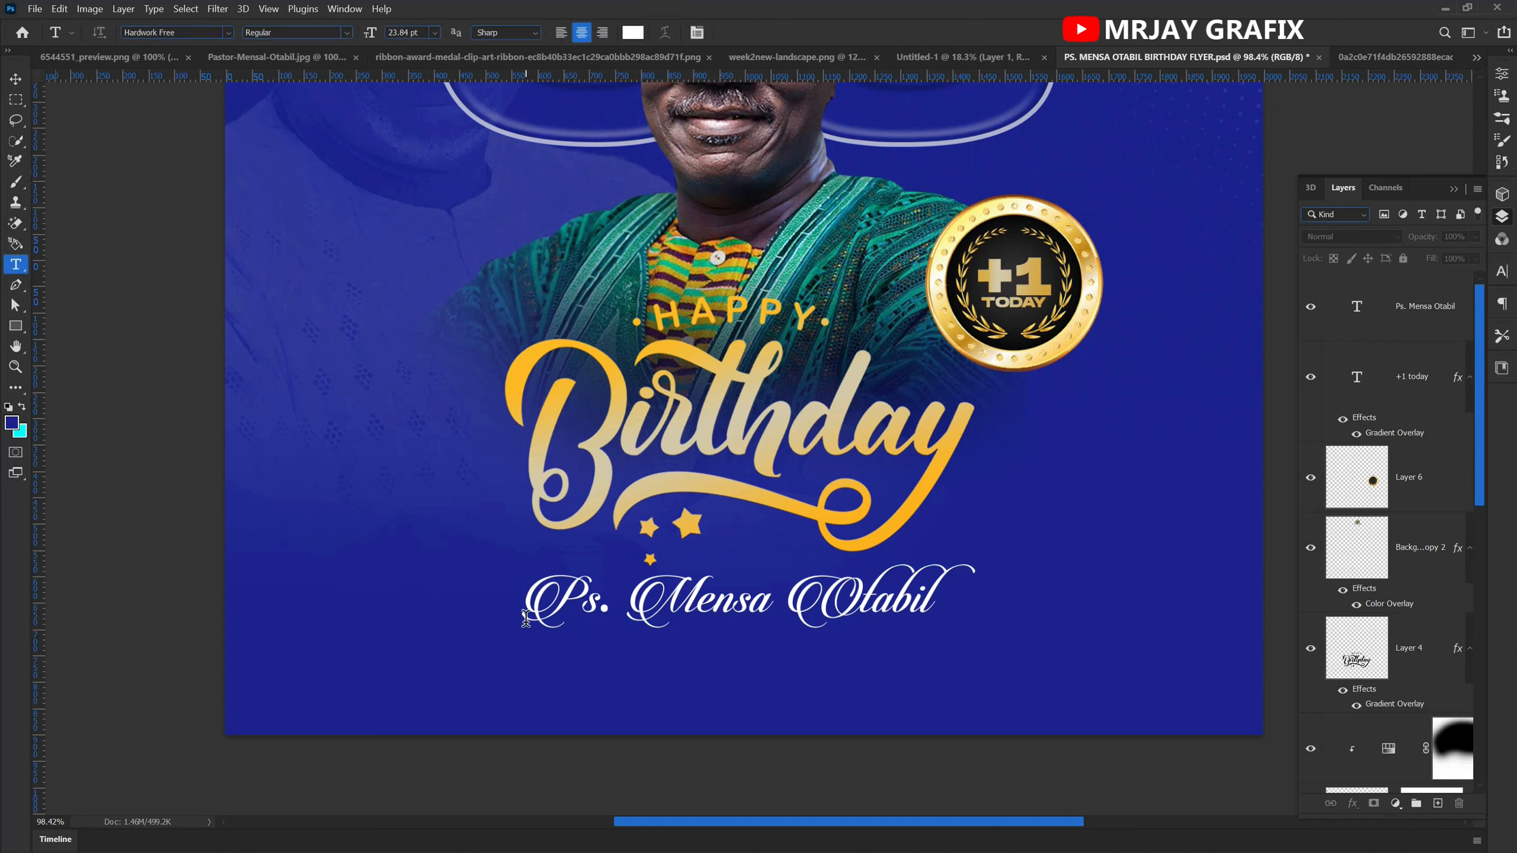
left_click(479, 719)
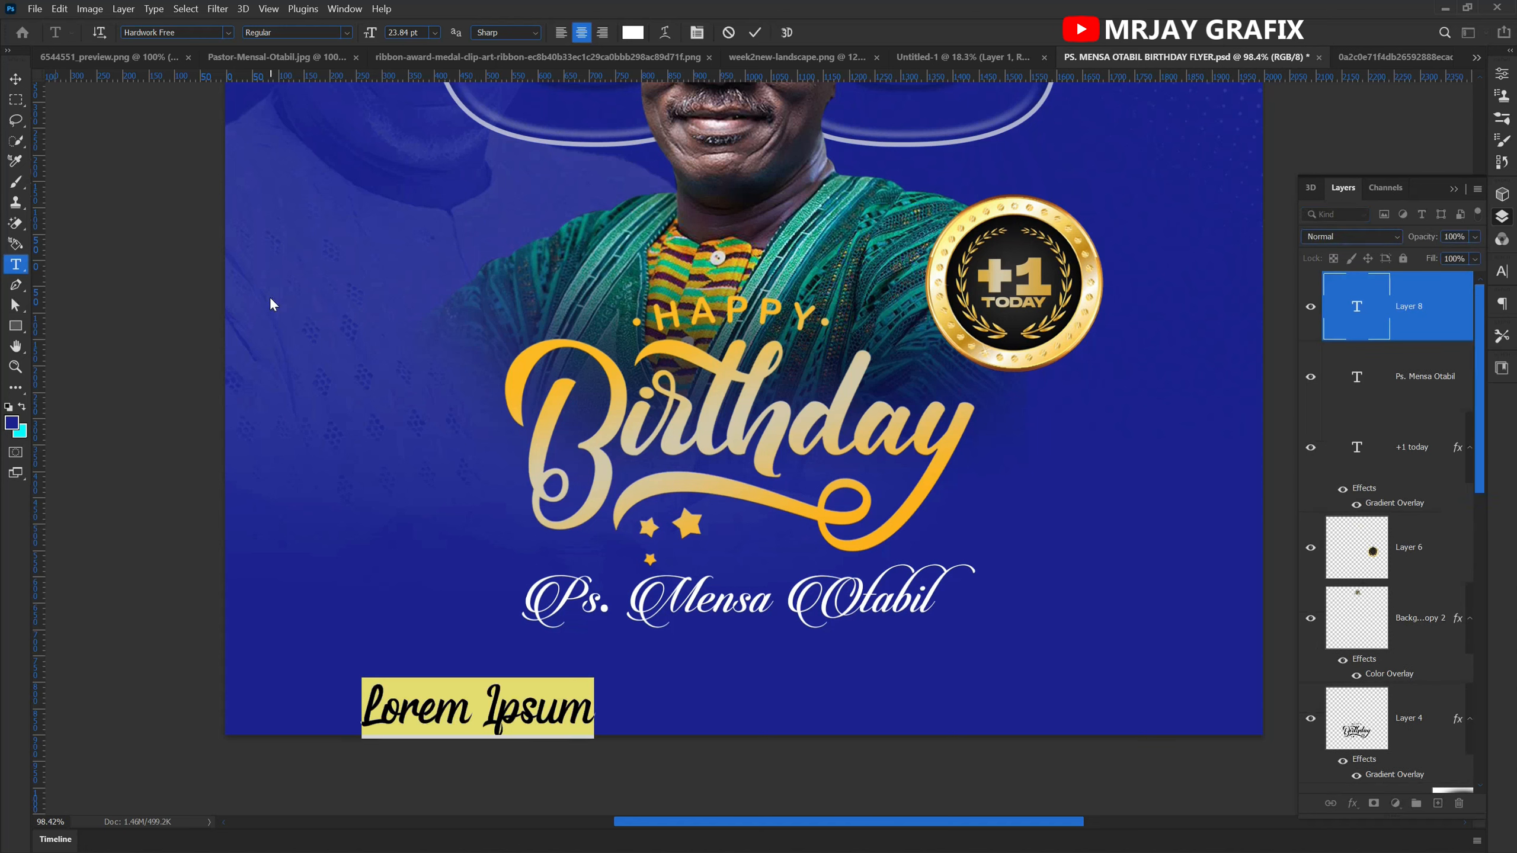
left_click(202, 32)
type("book")
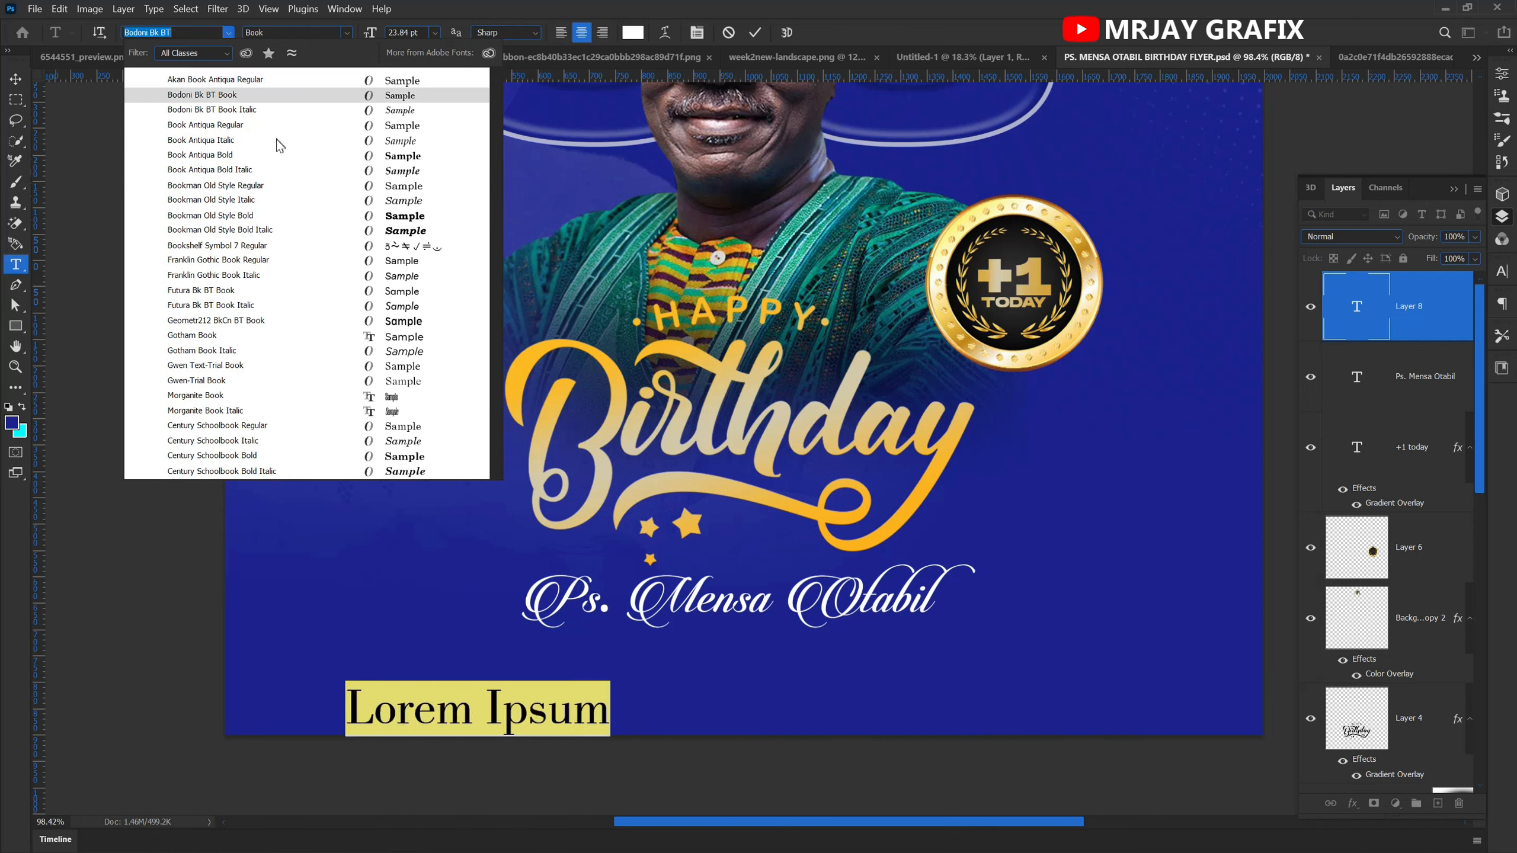
left_click(264, 154)
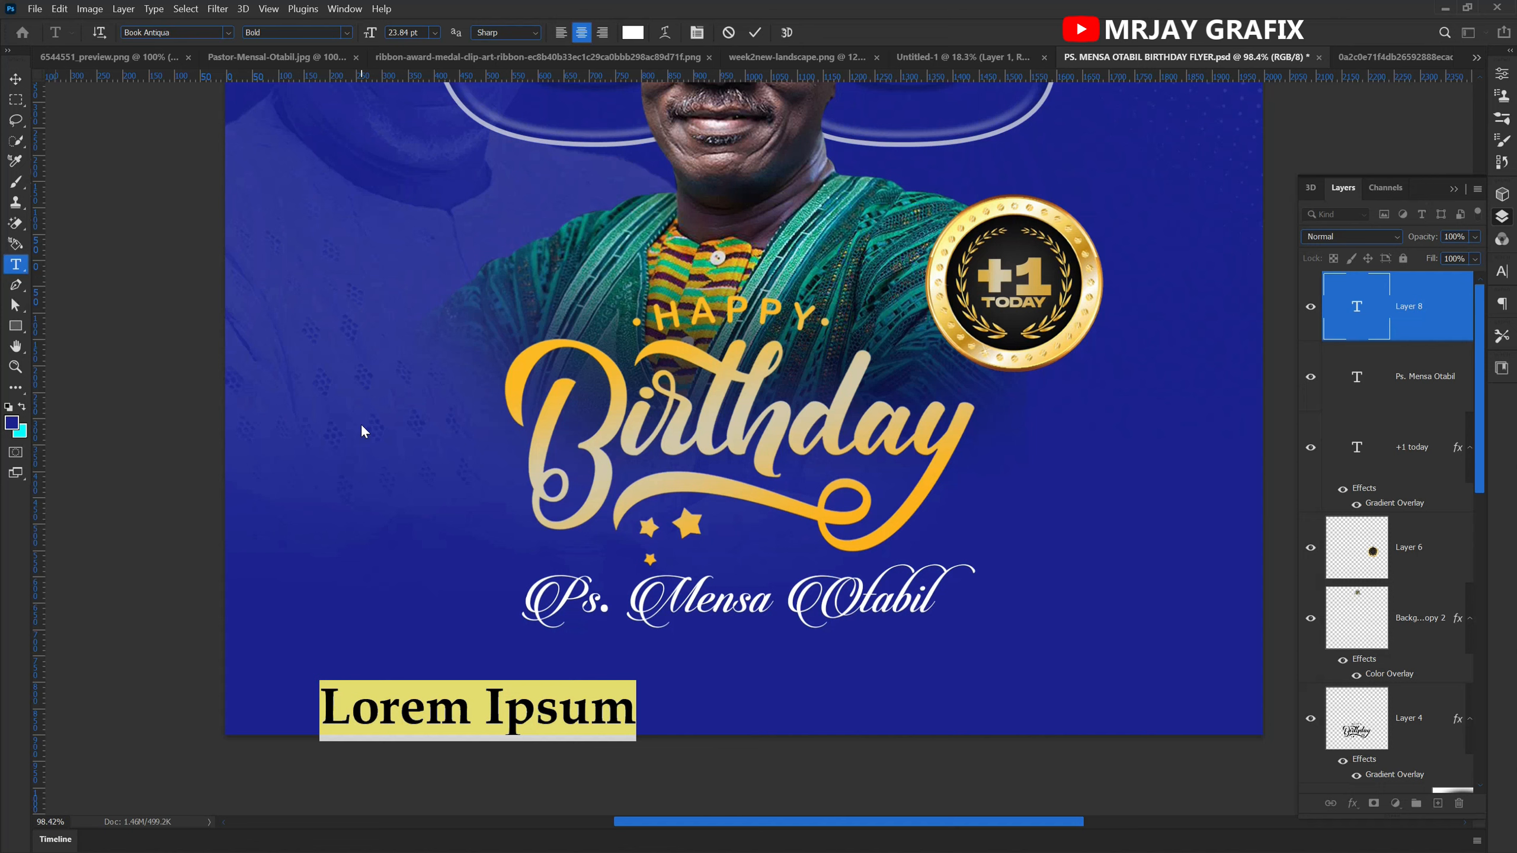
- Enter the tribute text "We celebrate you for immense contribution" in the new text layer and commit it
type("We celeb")
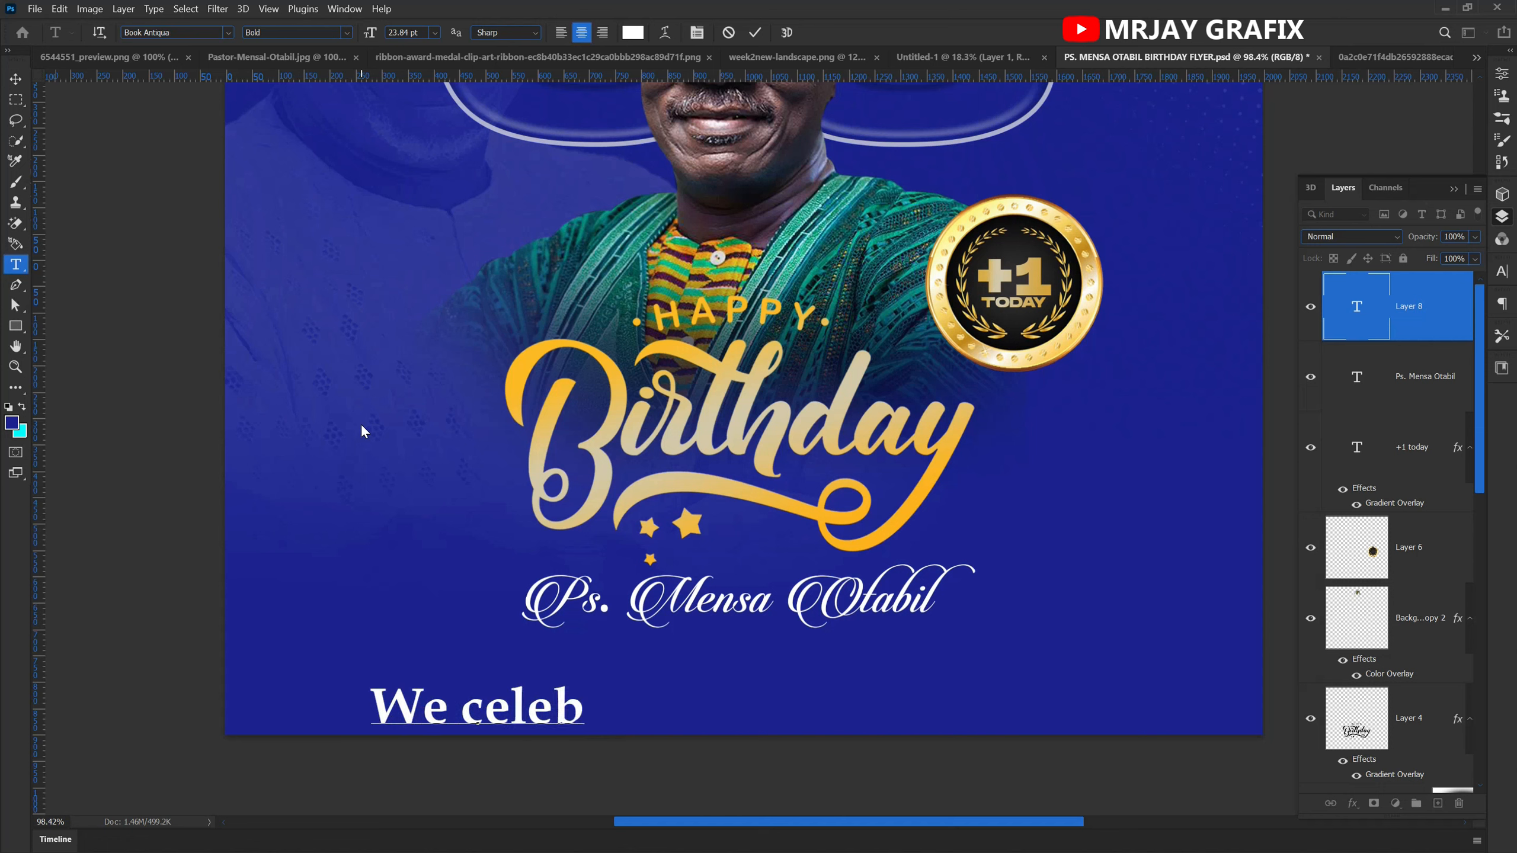
type("r")
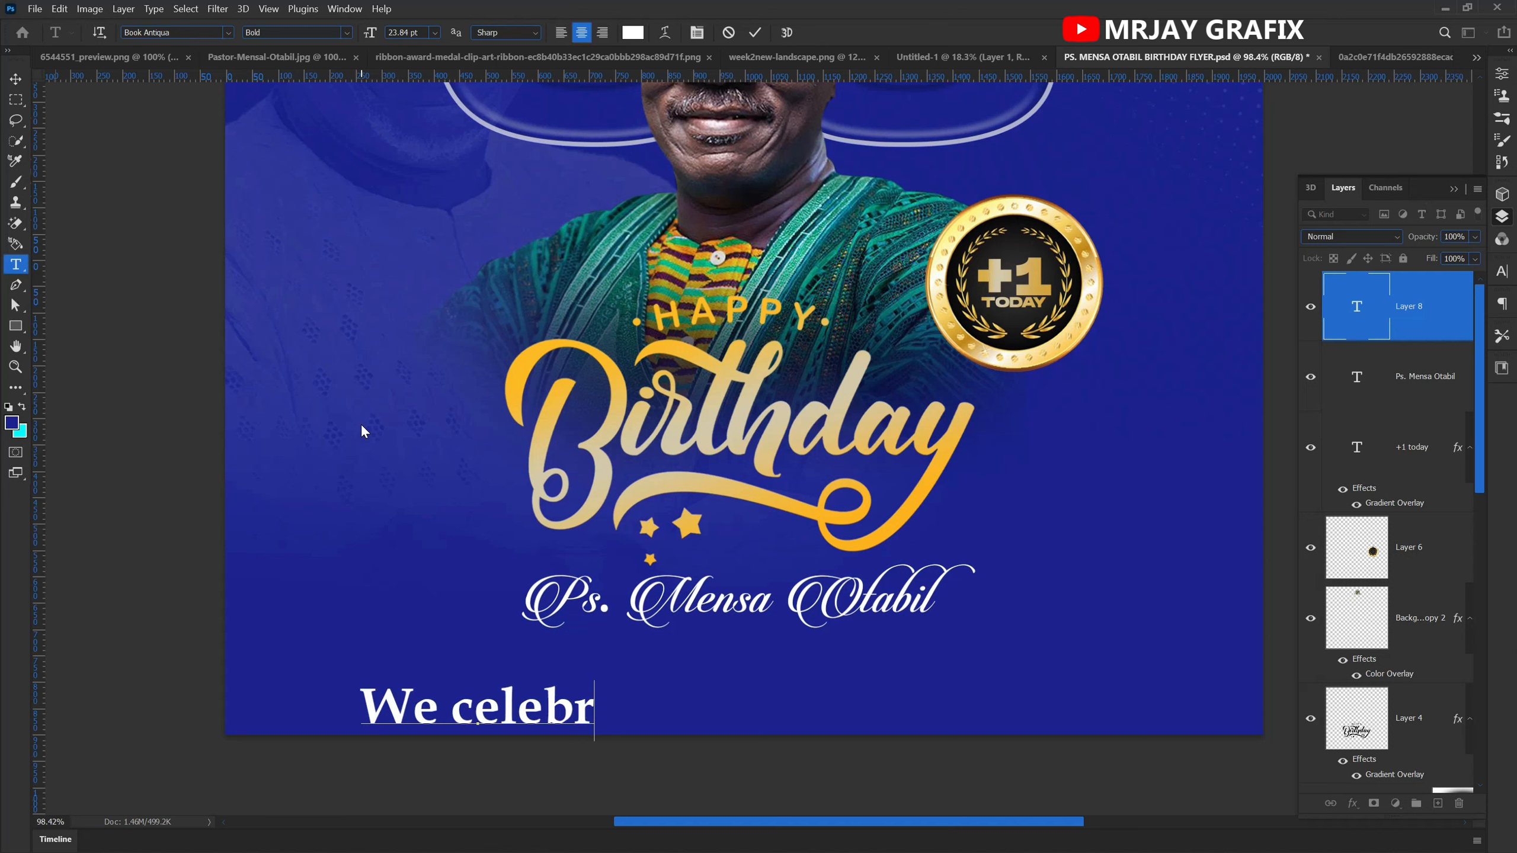
type("ate y6")
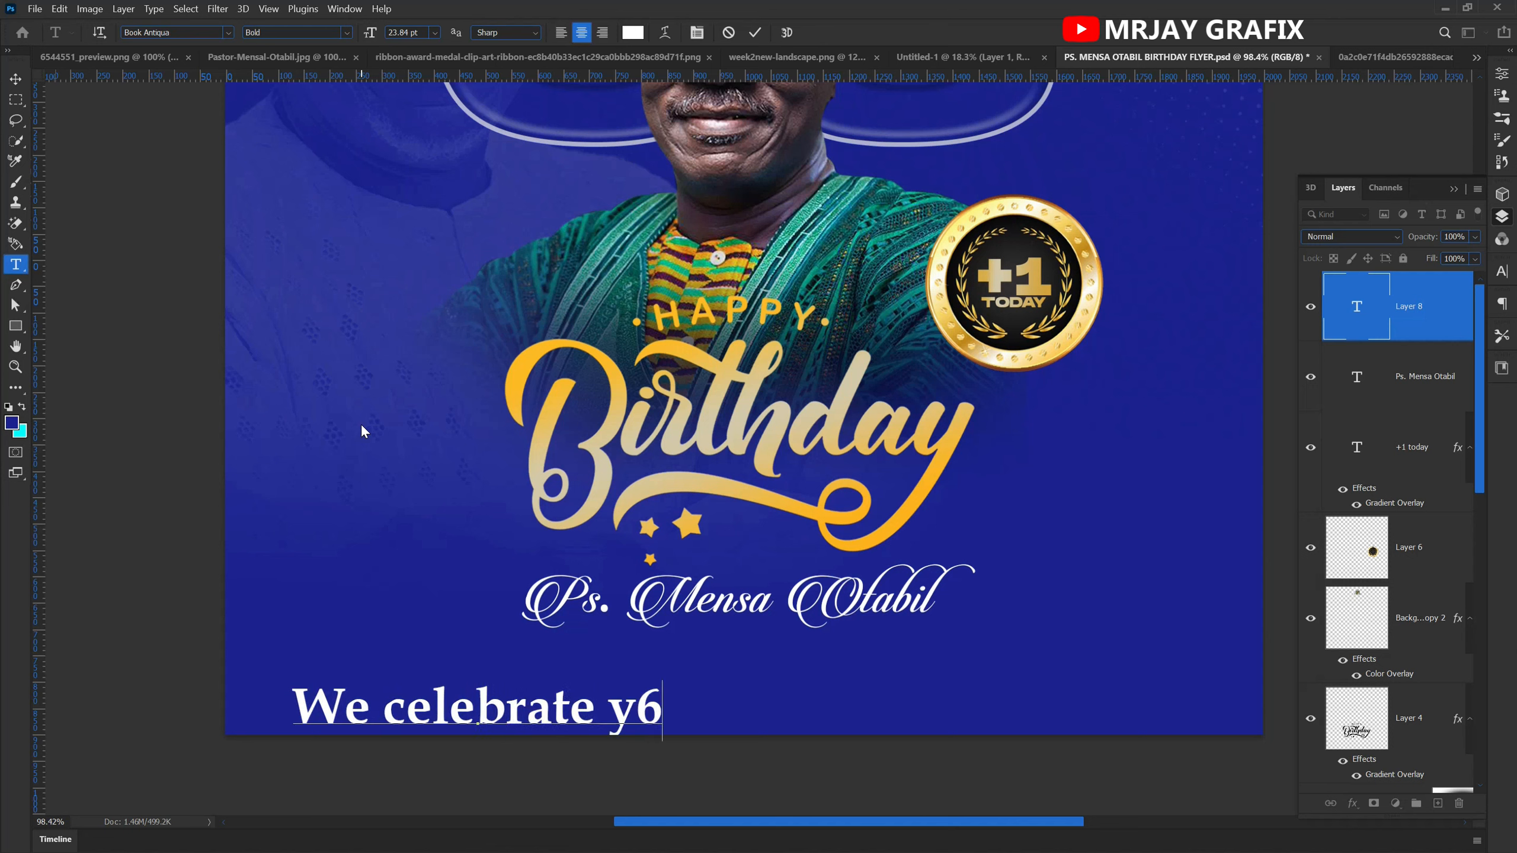
key("BackSpace")
type("ou fot")
key("BackSpace")
type("r i")
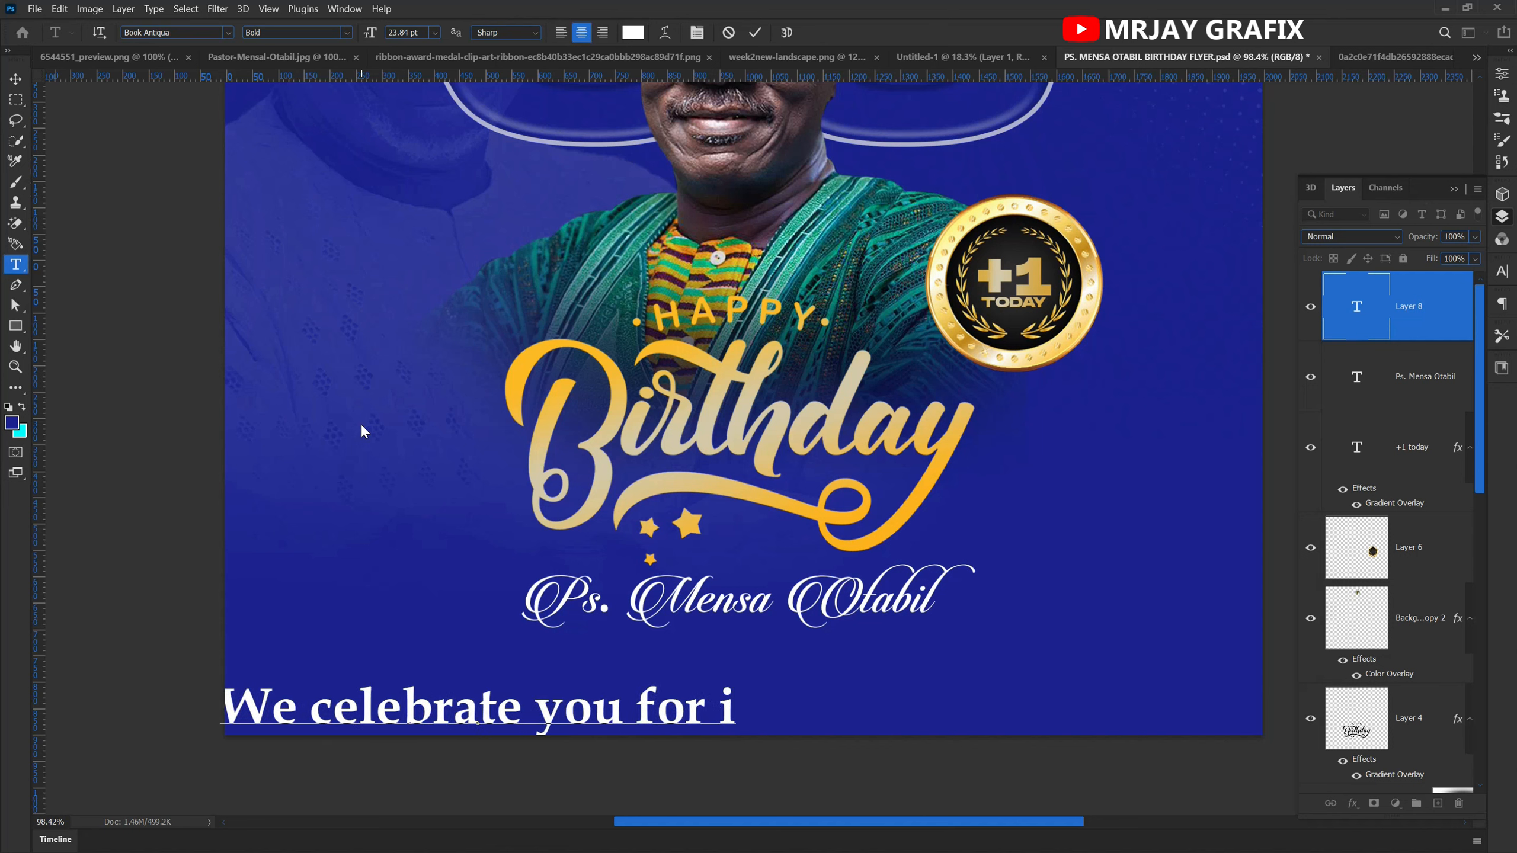
type("mmense")
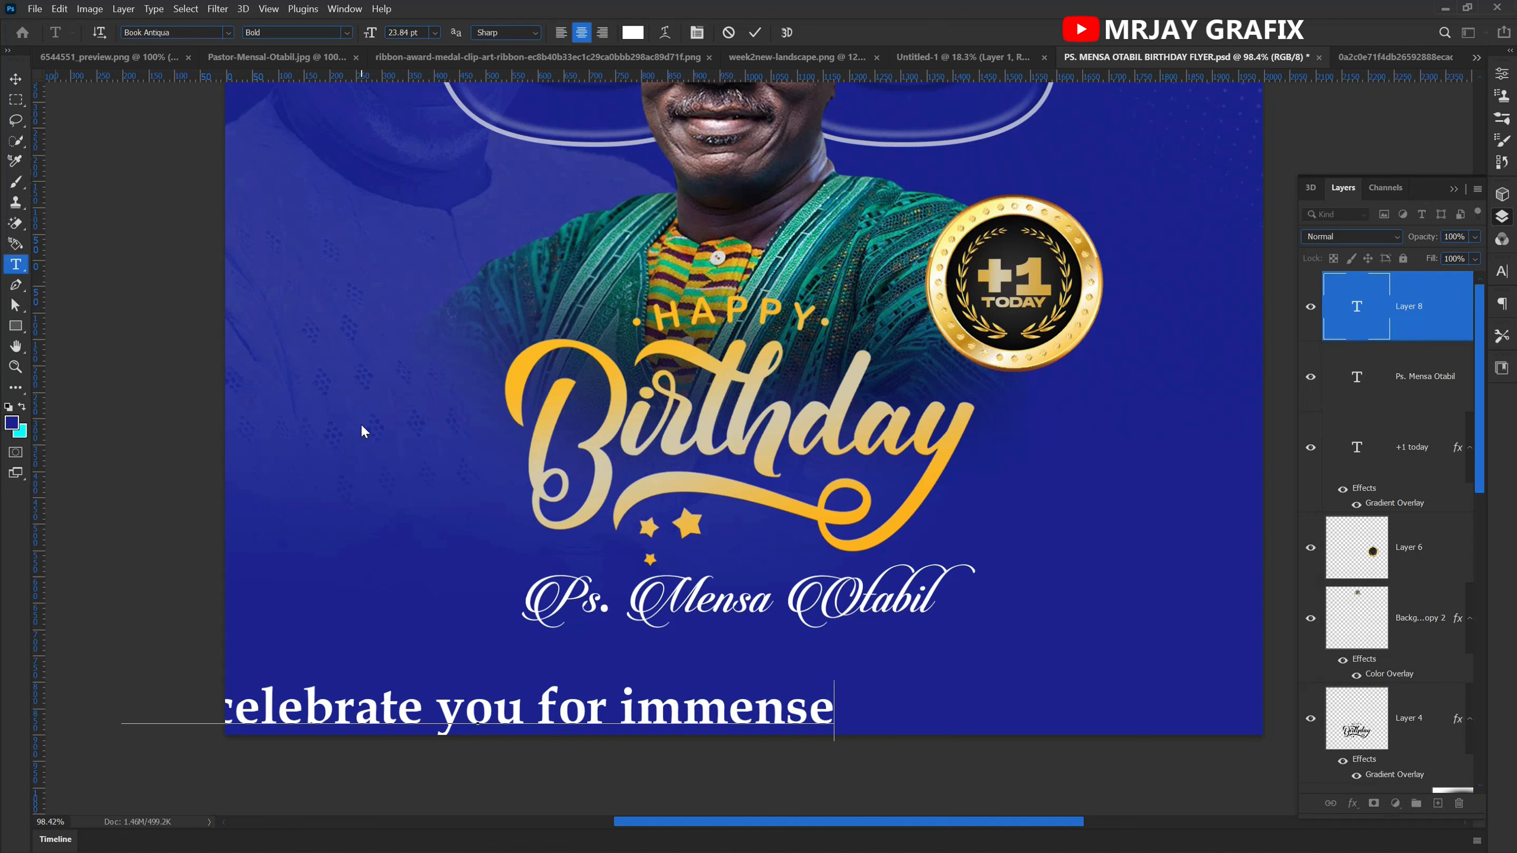
type("c")
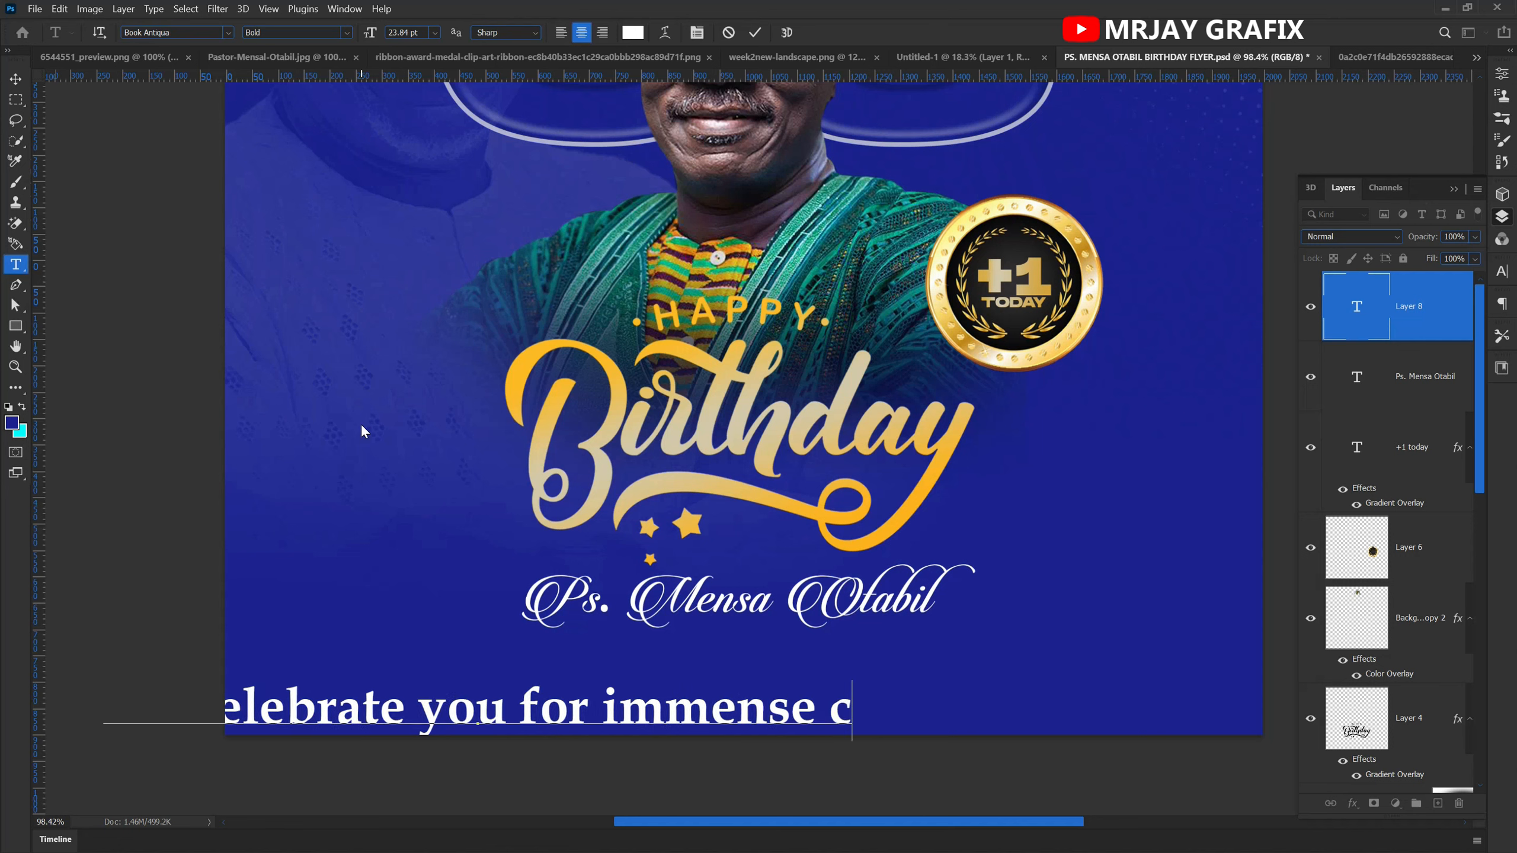
type("ont")
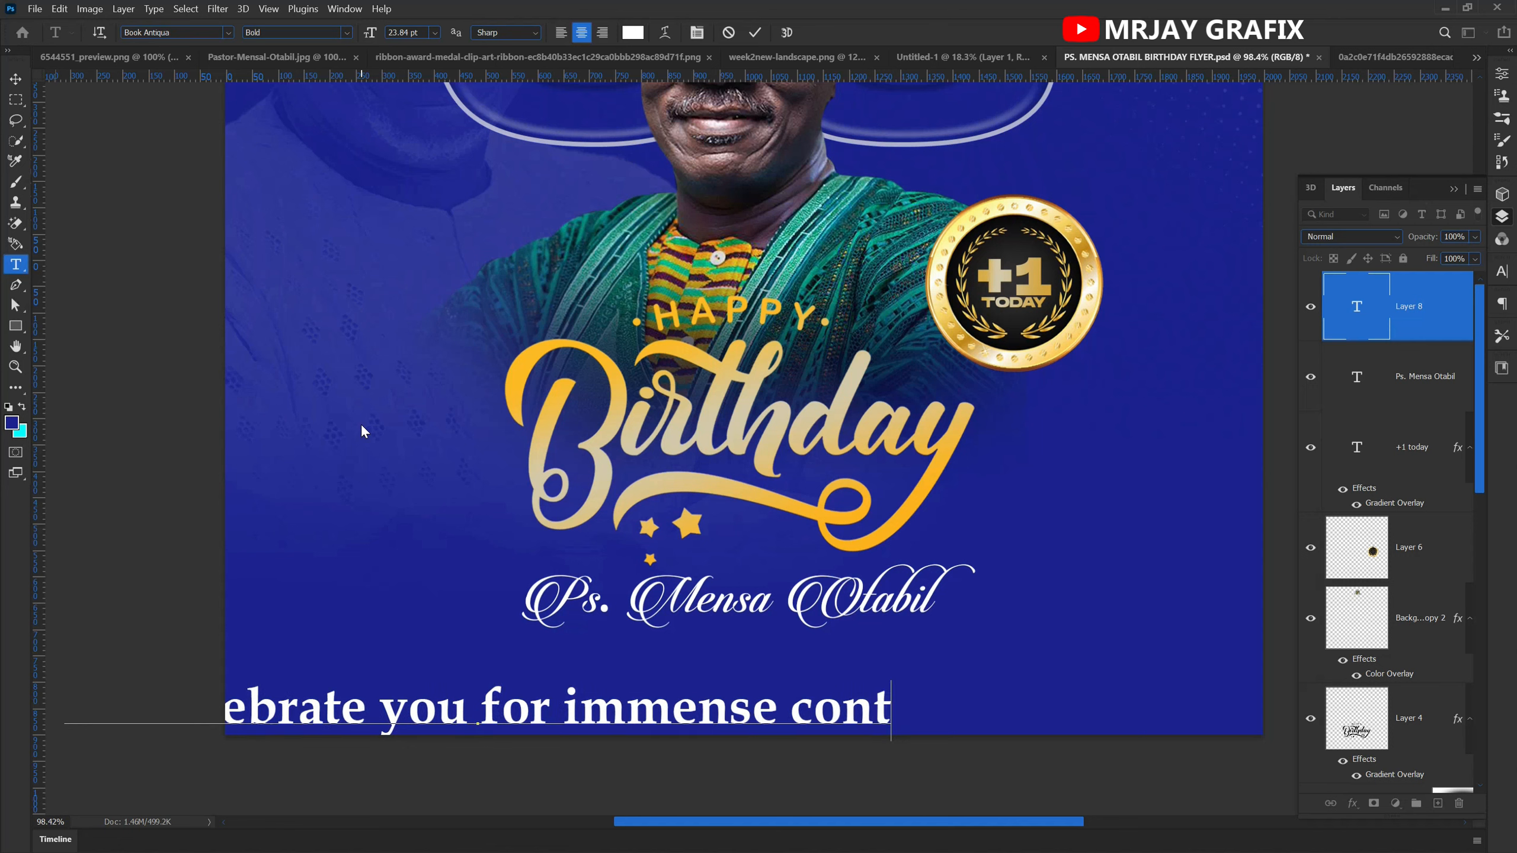
type("ribution")
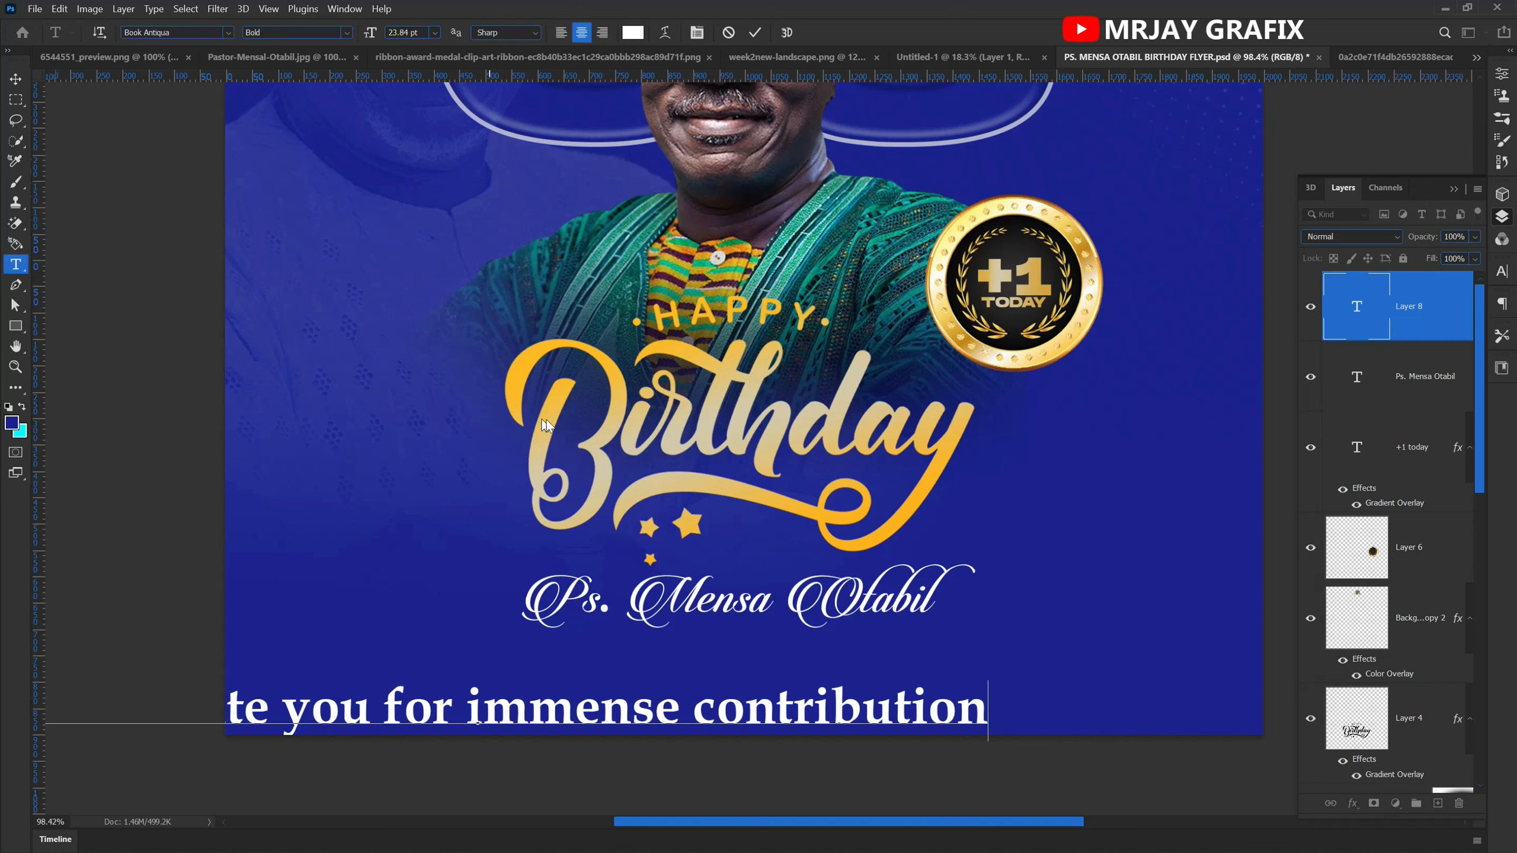
left_click(426, 508)
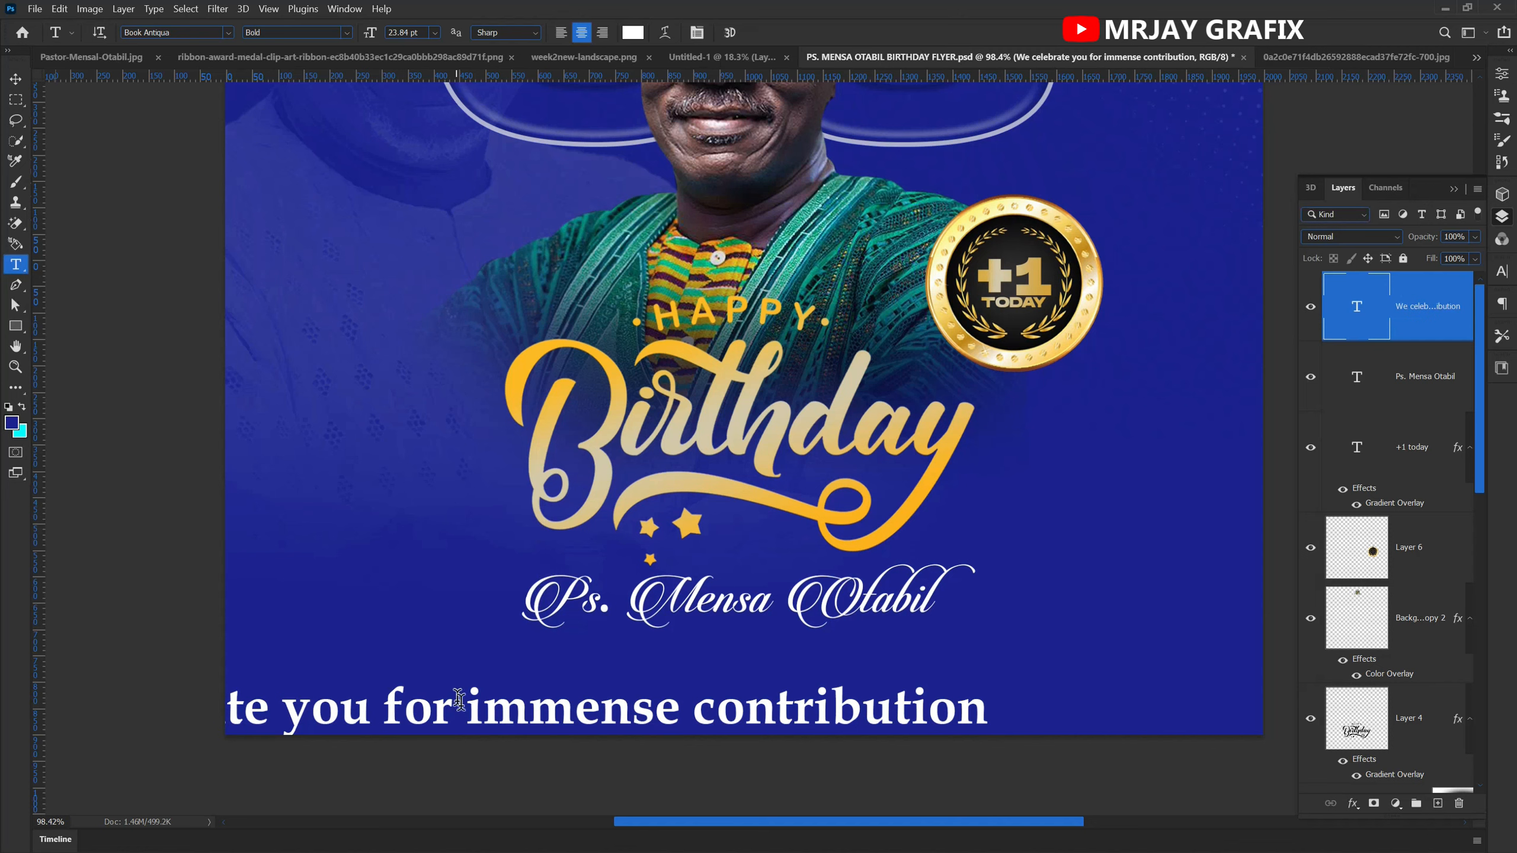
- Move the tribute text up beneath the celebrant's name and set its size to 10 pt
left_click(391, 697)
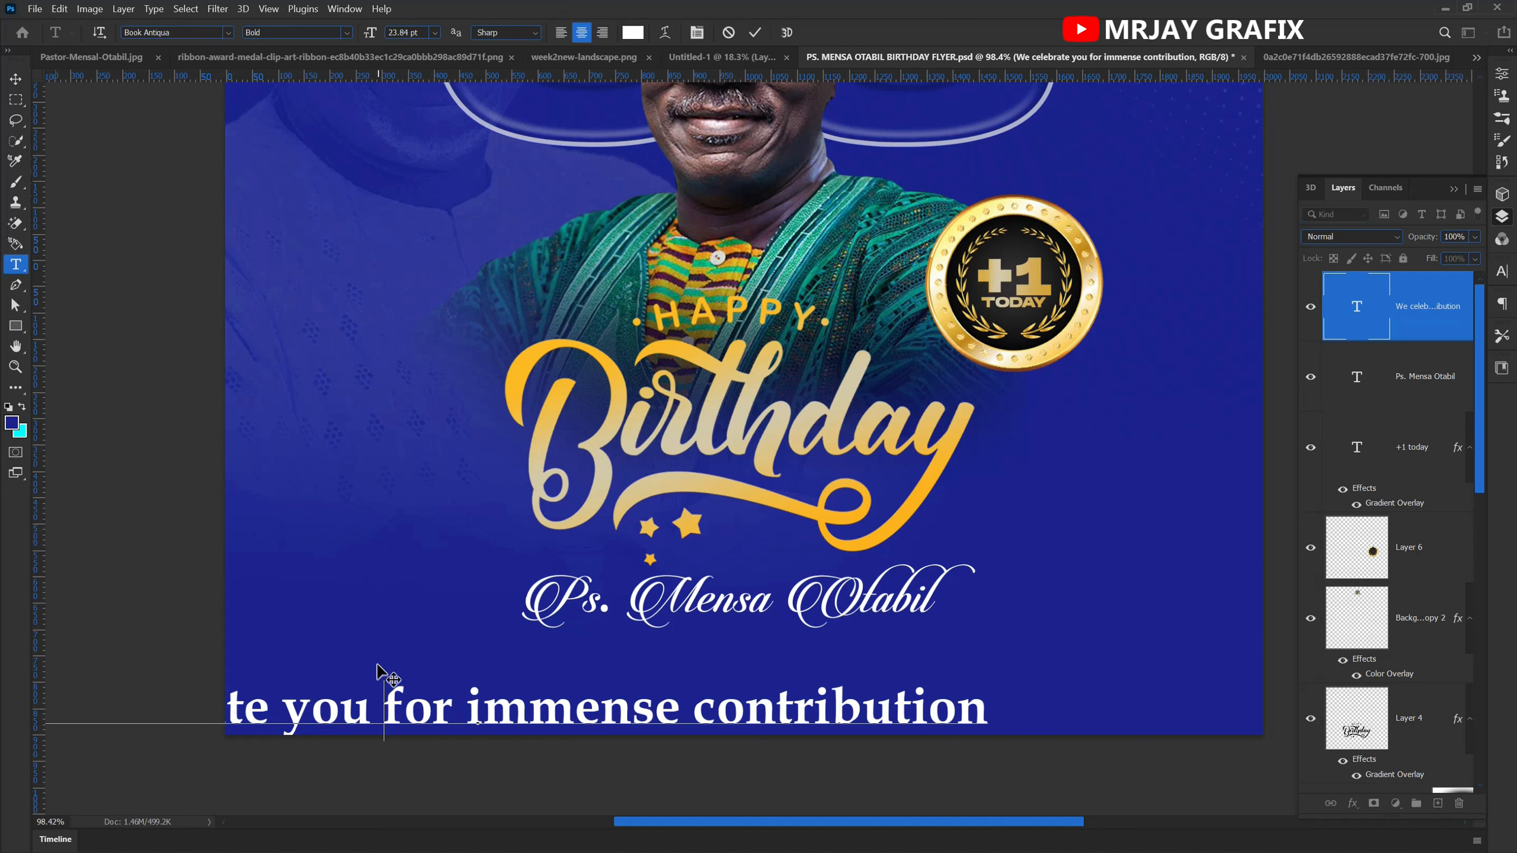
left_click_drag(468, 622, 593, 625)
left_click(1157, 656)
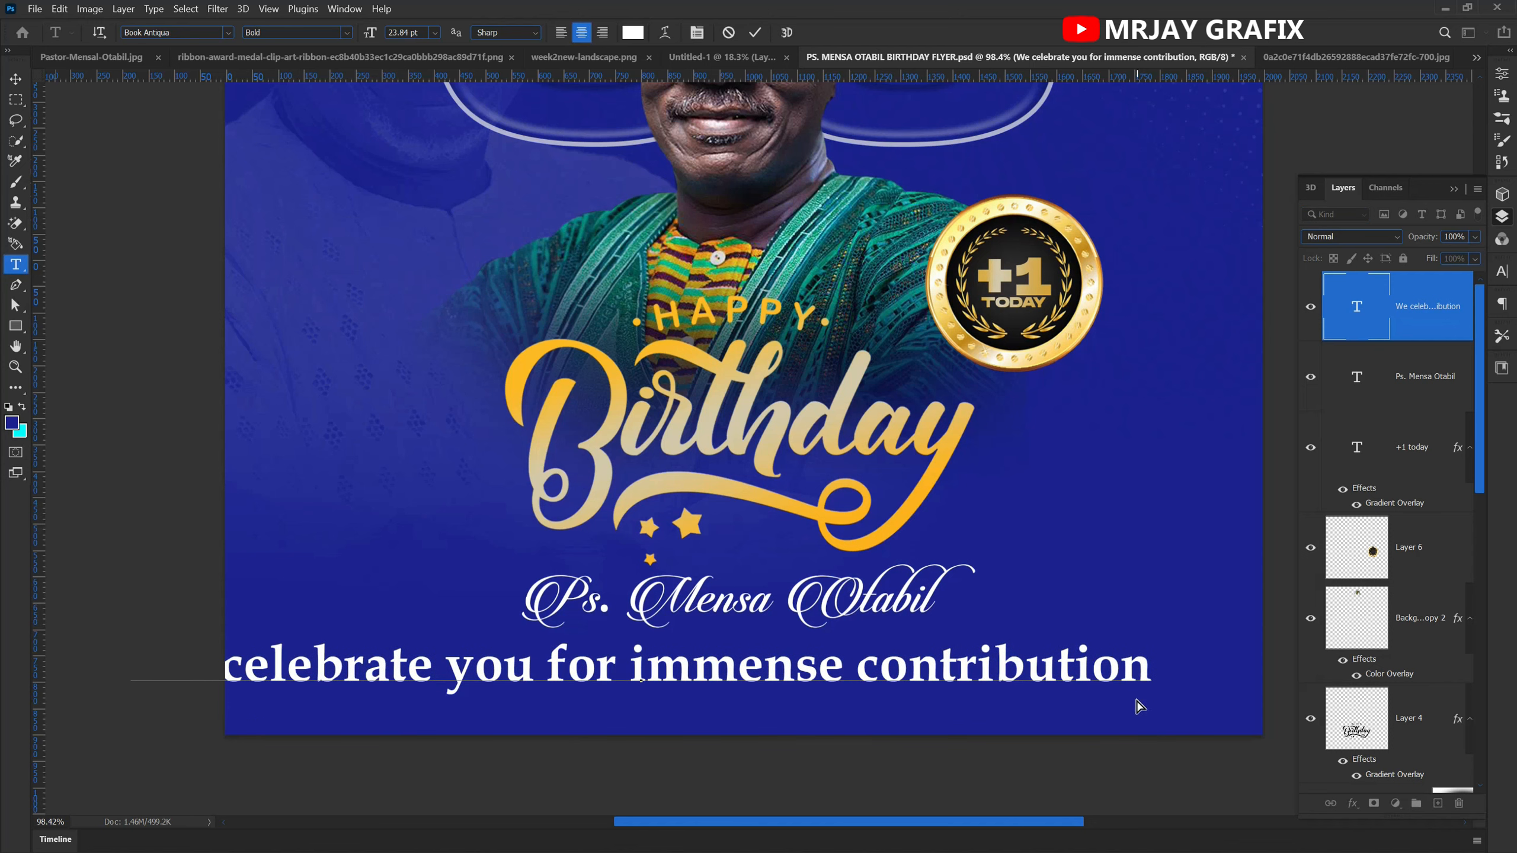
key("ctrl+a")
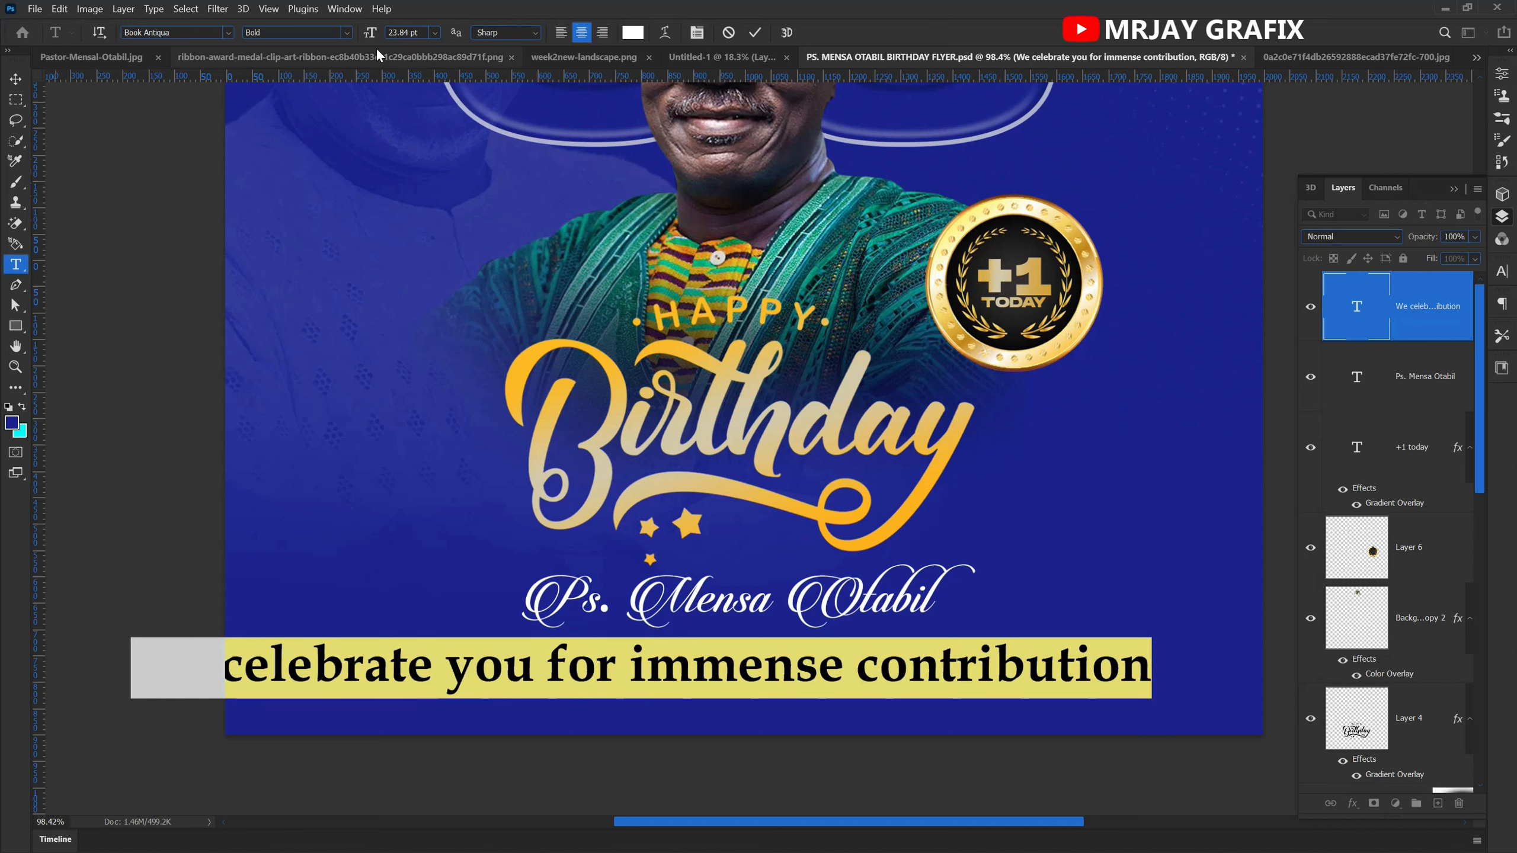
left_click_drag(380, 37, 361, 40)
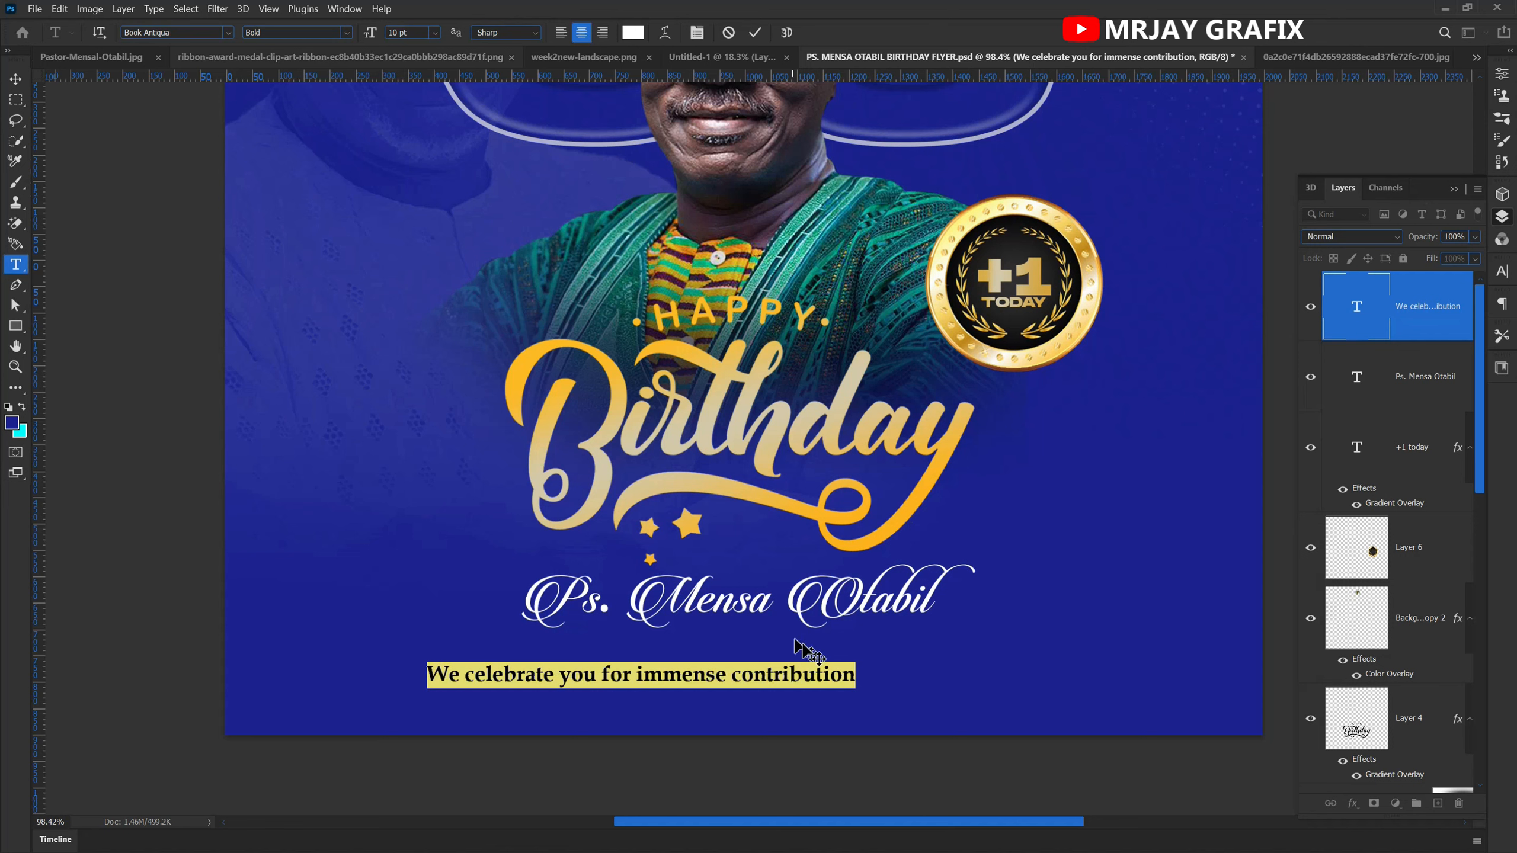
- Extend the tribute's first line with "to this" and add a second line reading "generations & the Kingdom of God..."
left_click(855, 673)
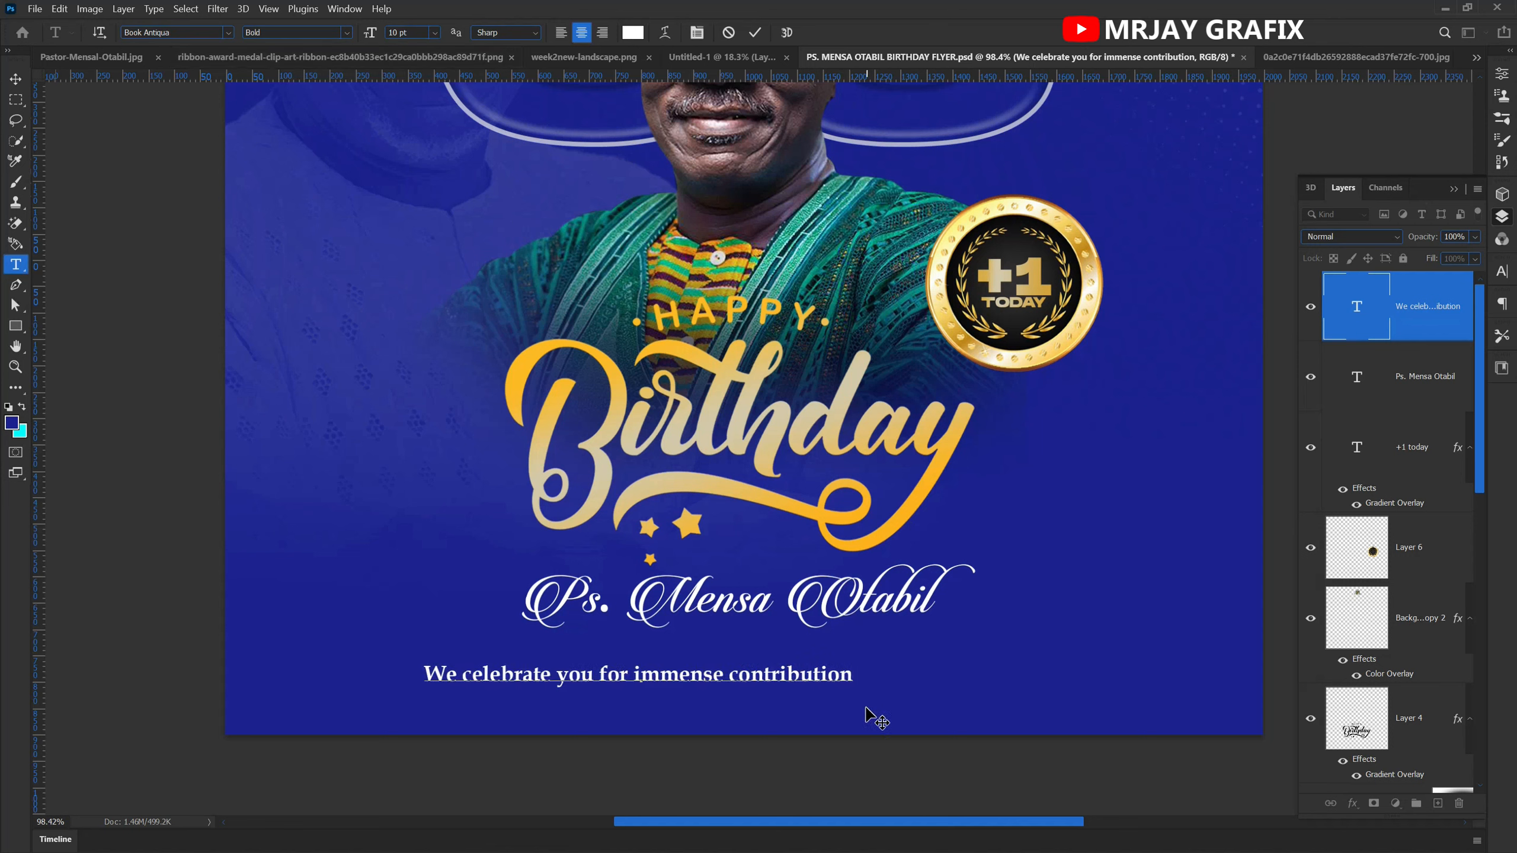
type("to th")
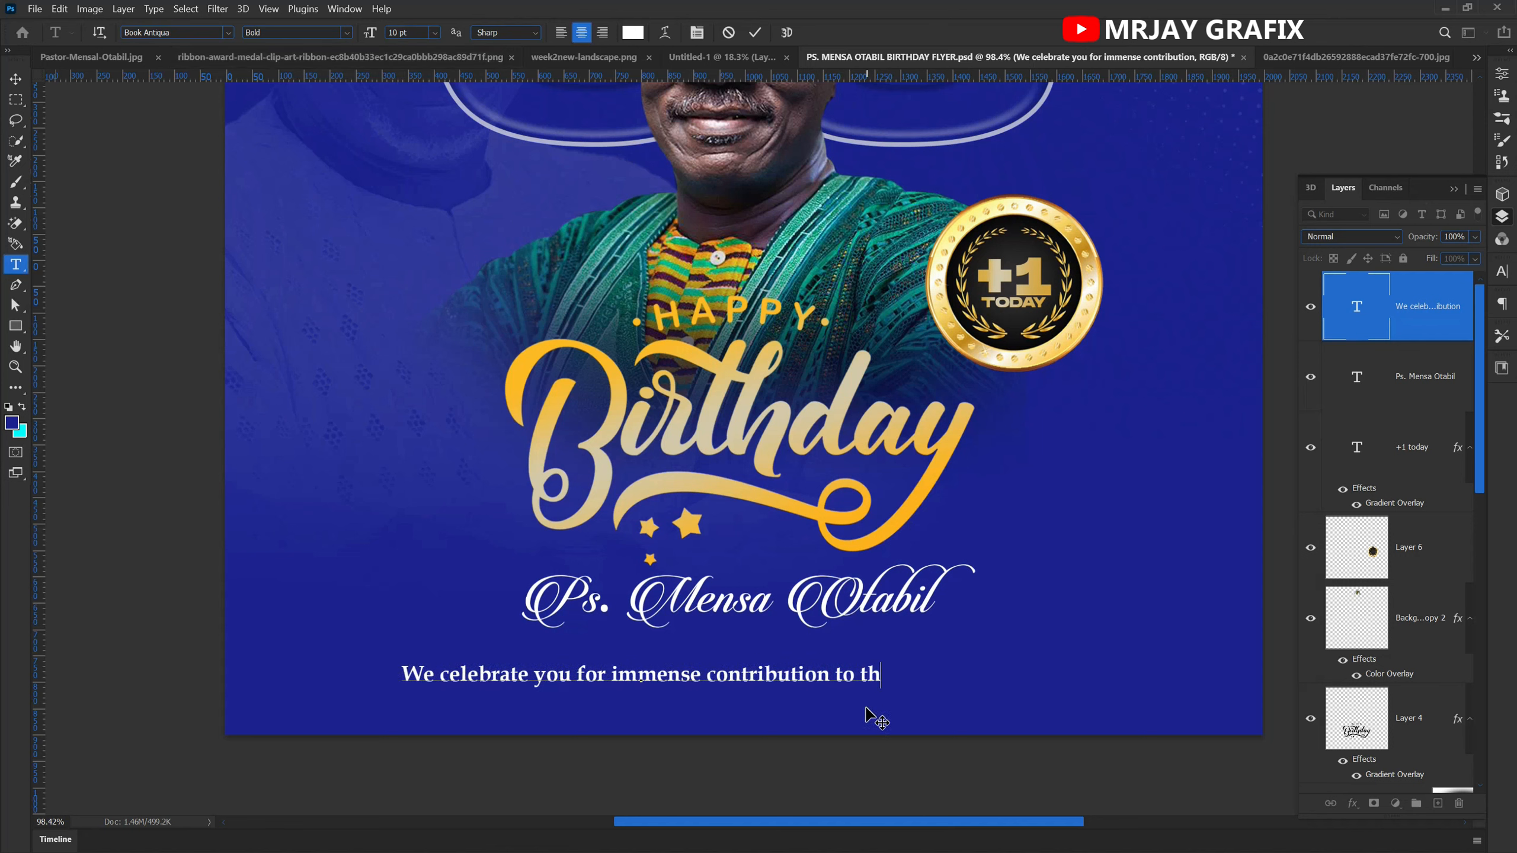
type("is")
key("Return")
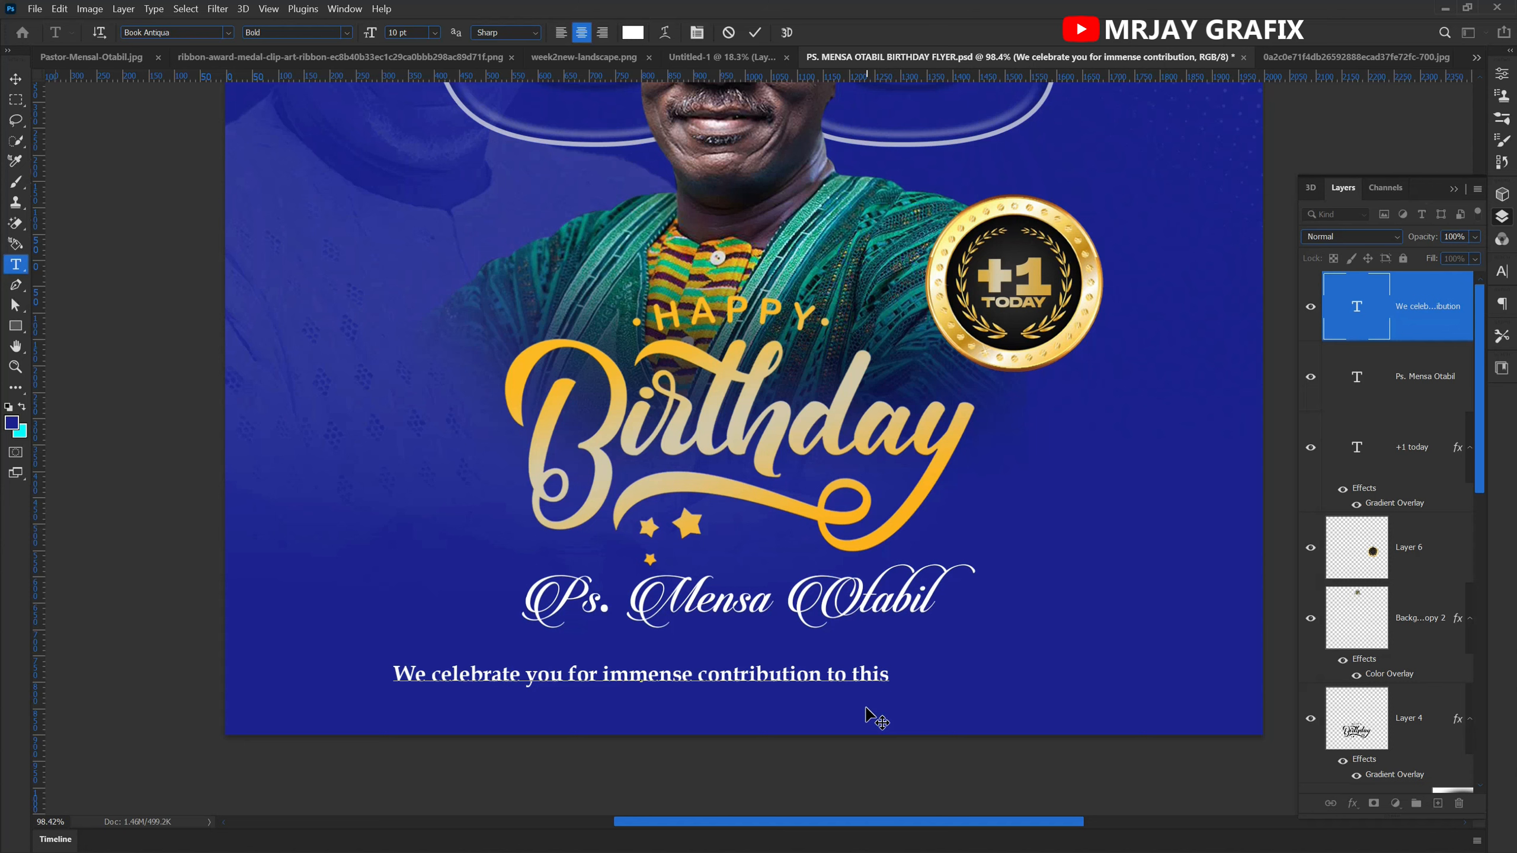
type("generations")
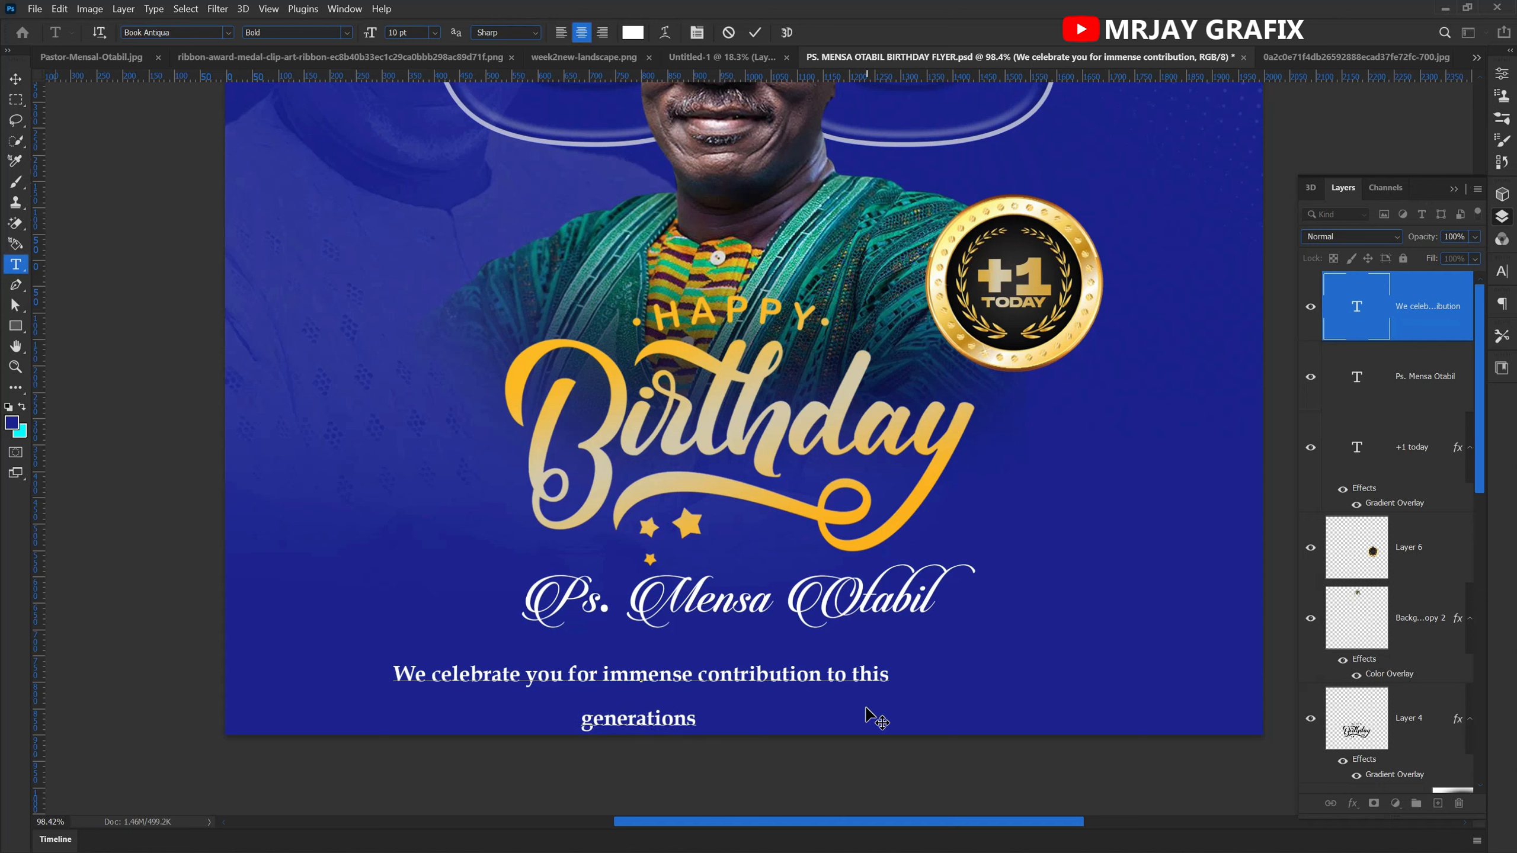
type(" & the ")
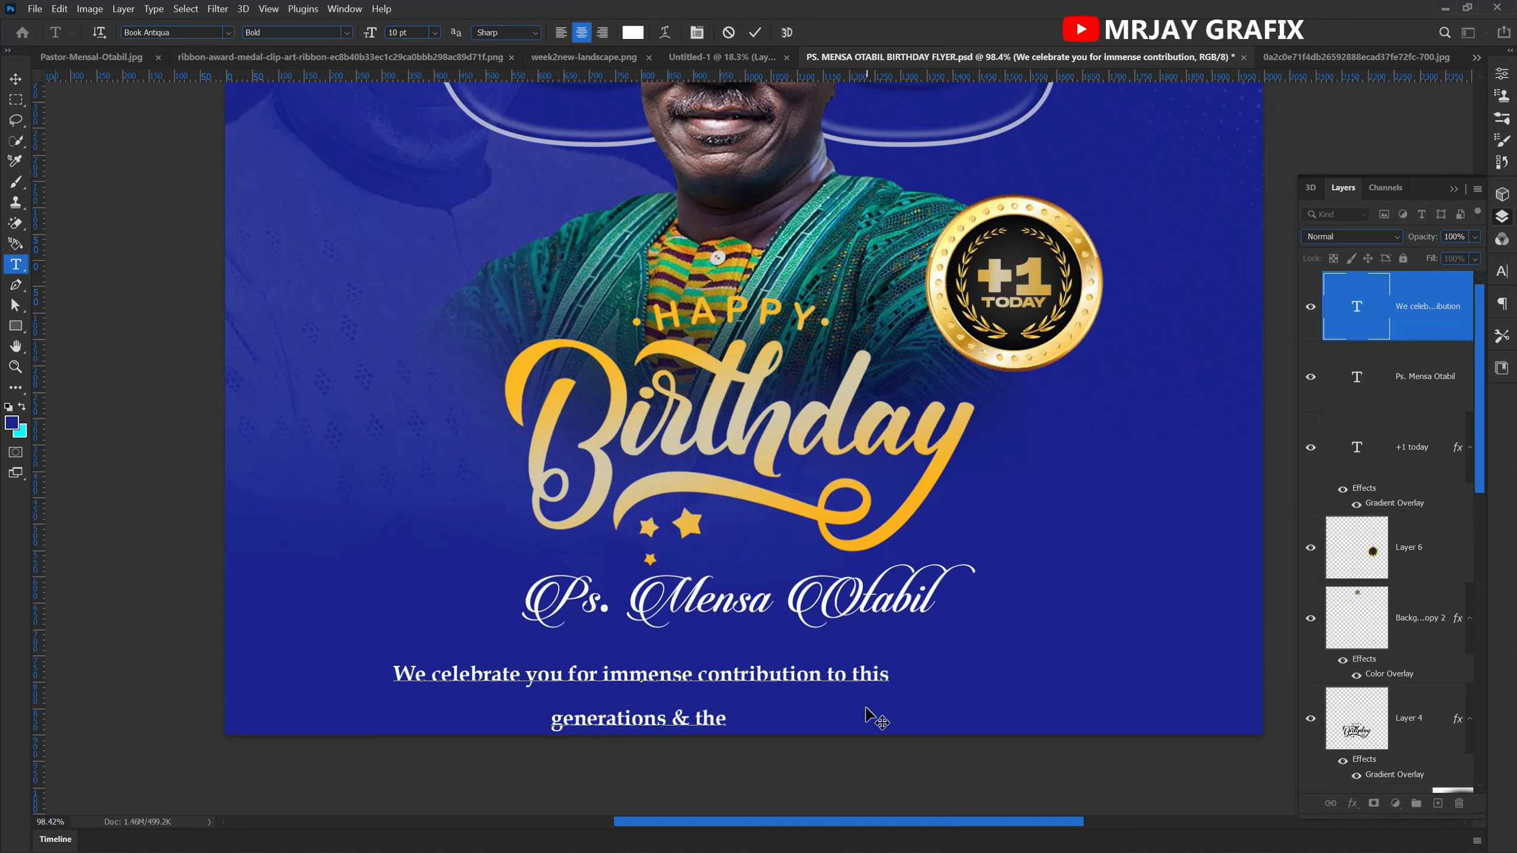
type("Ki")
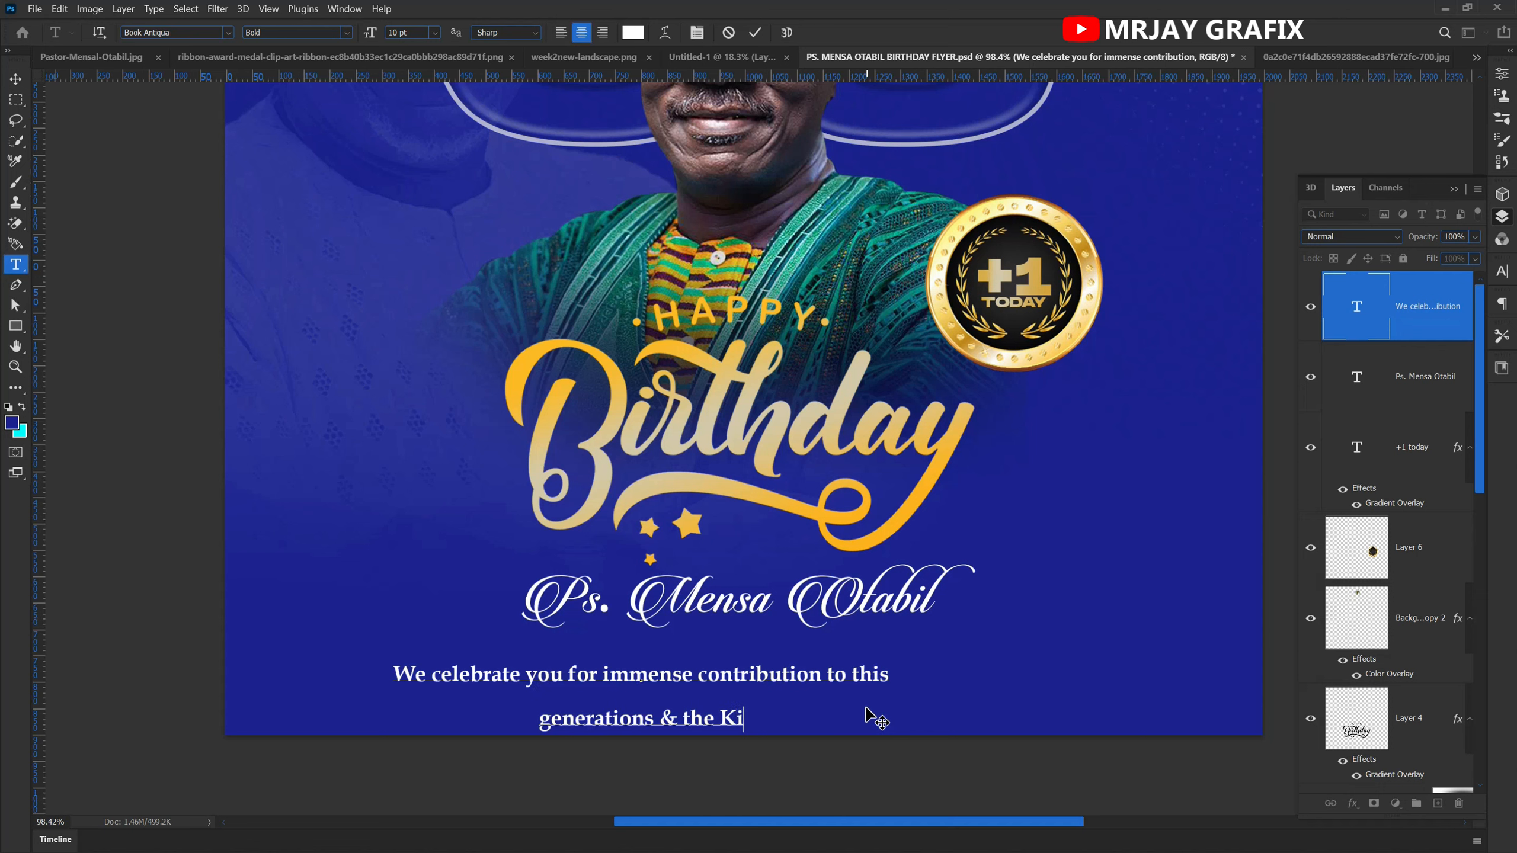
type("n")
type("g")
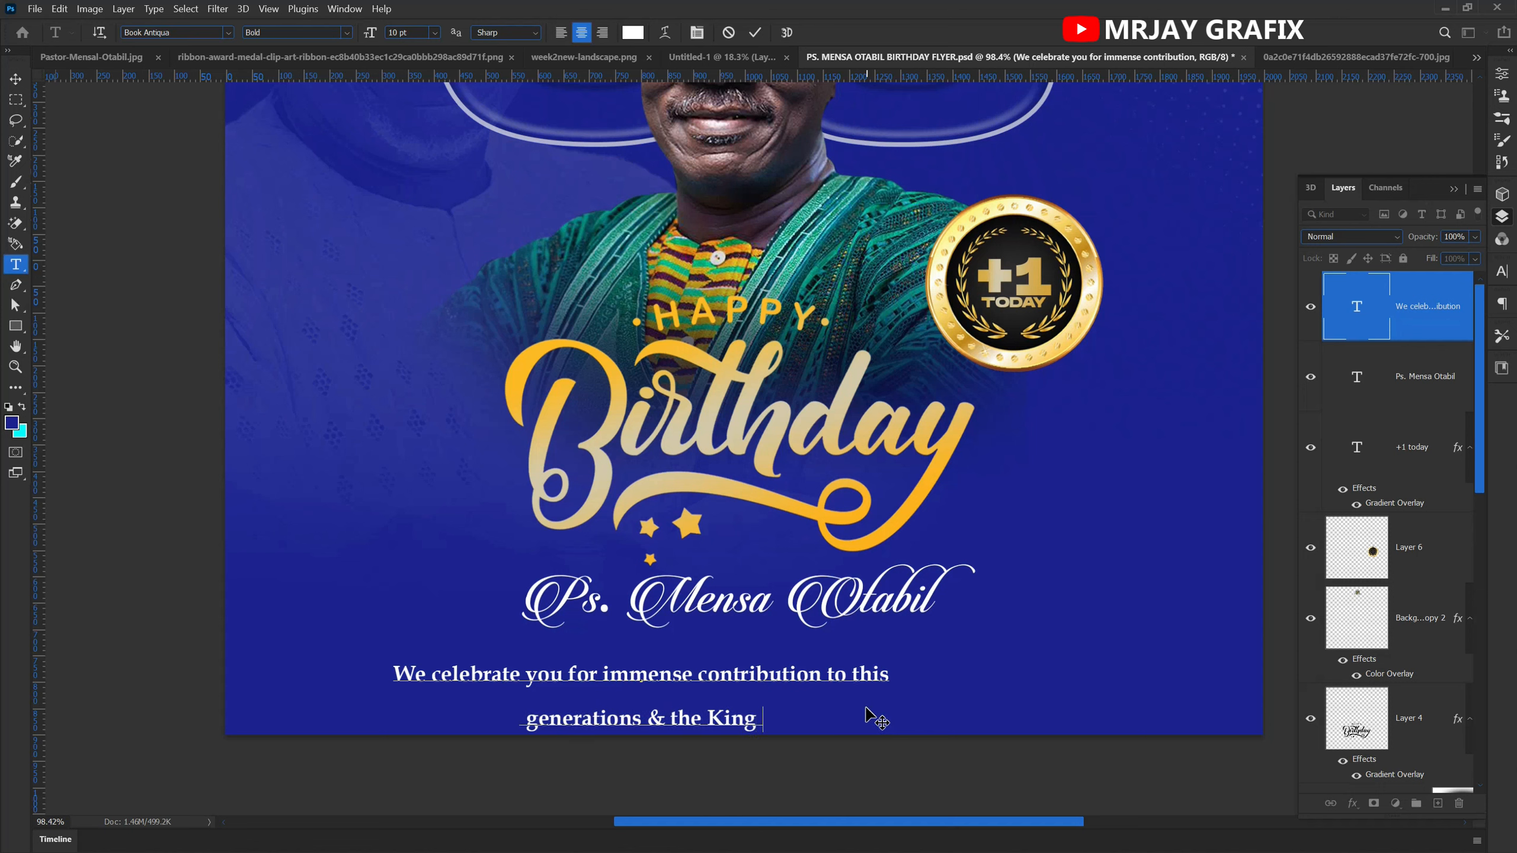
type("dom of")
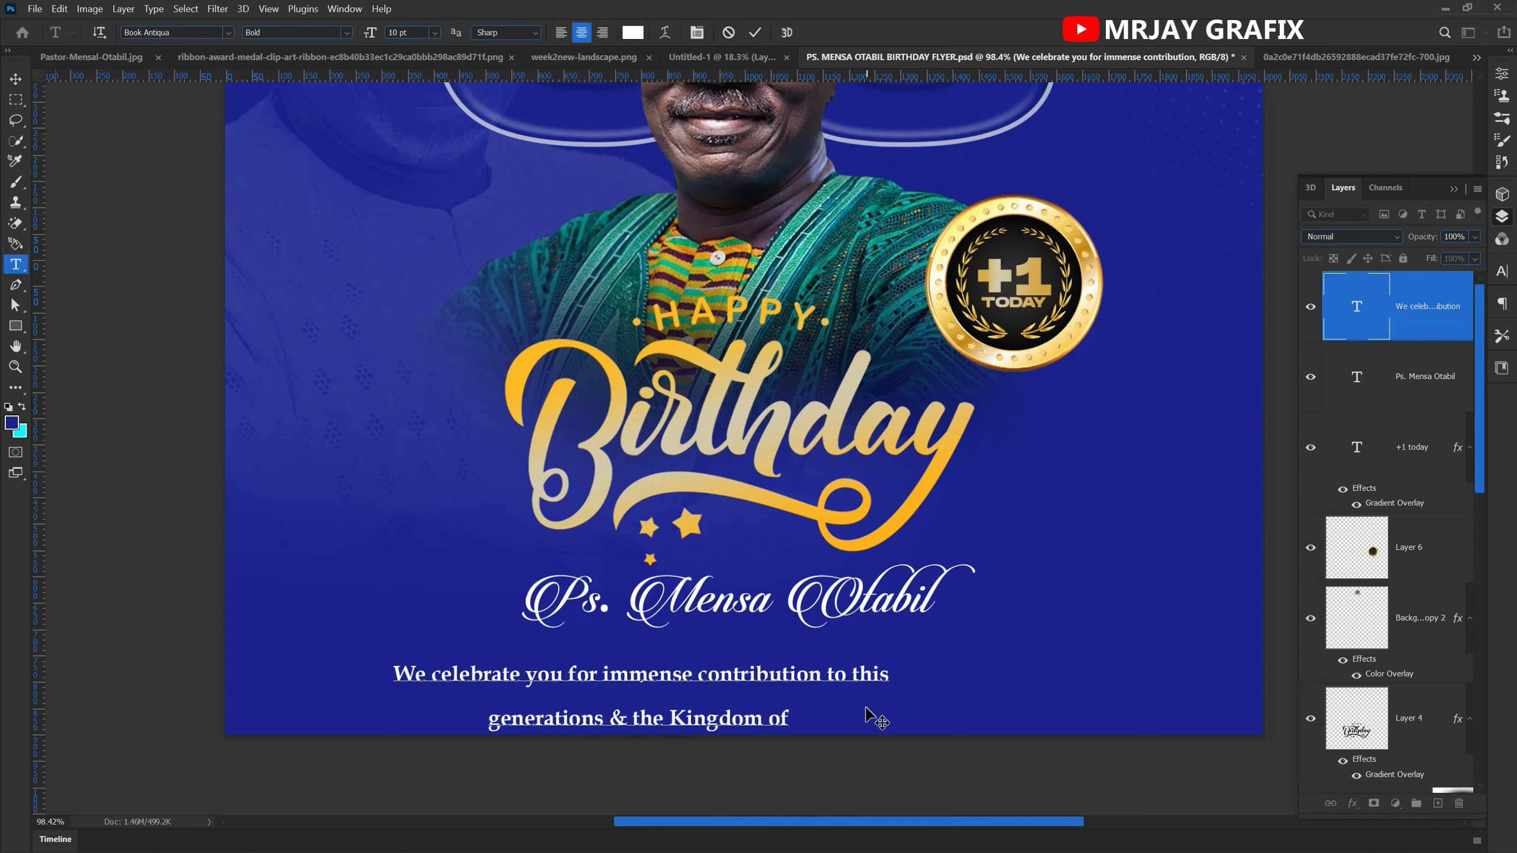
type(" God")
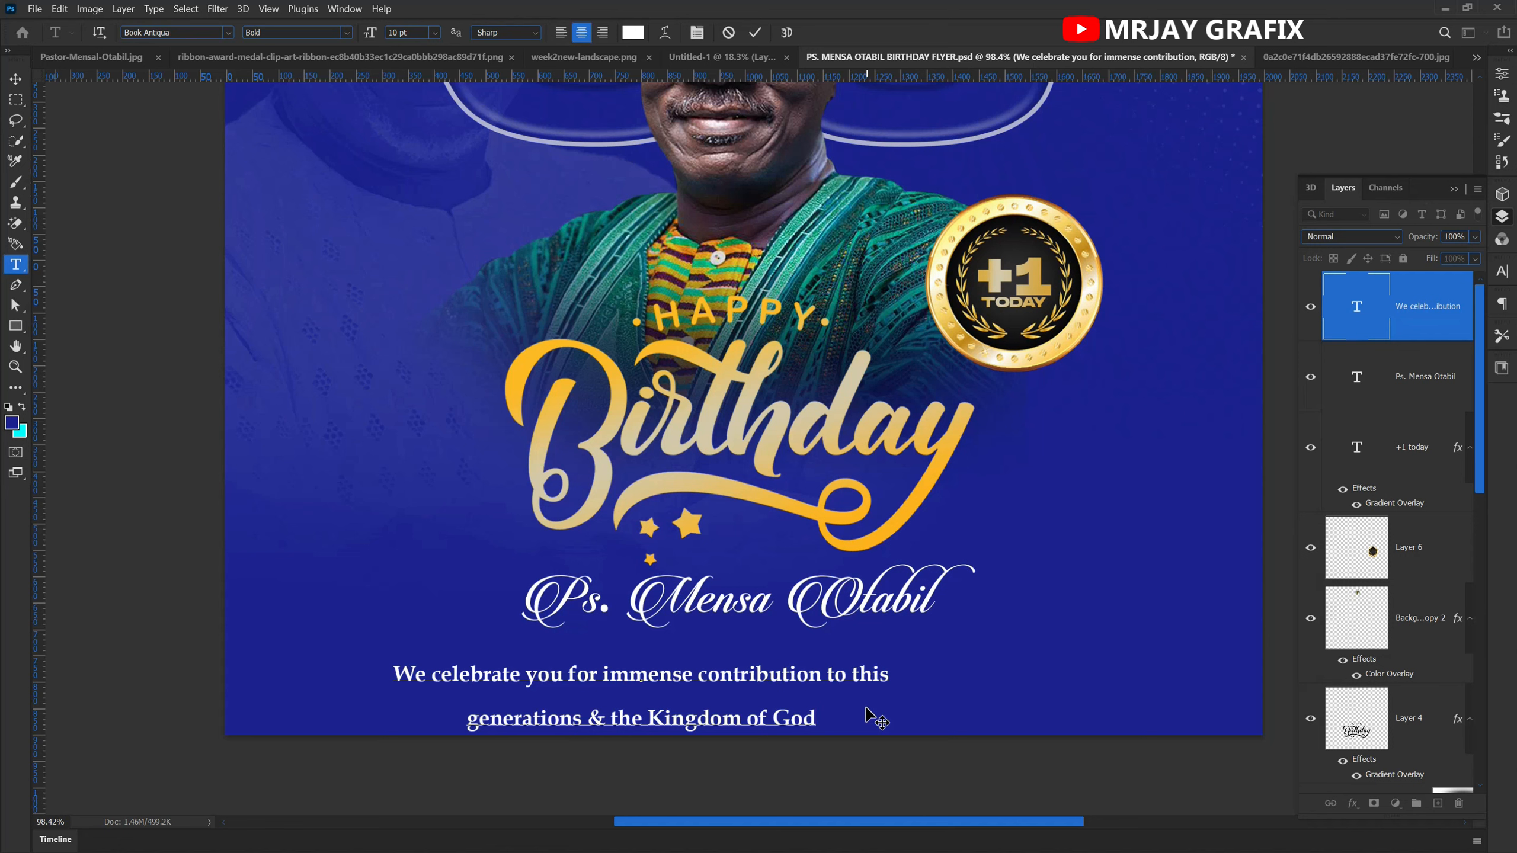
type(".")
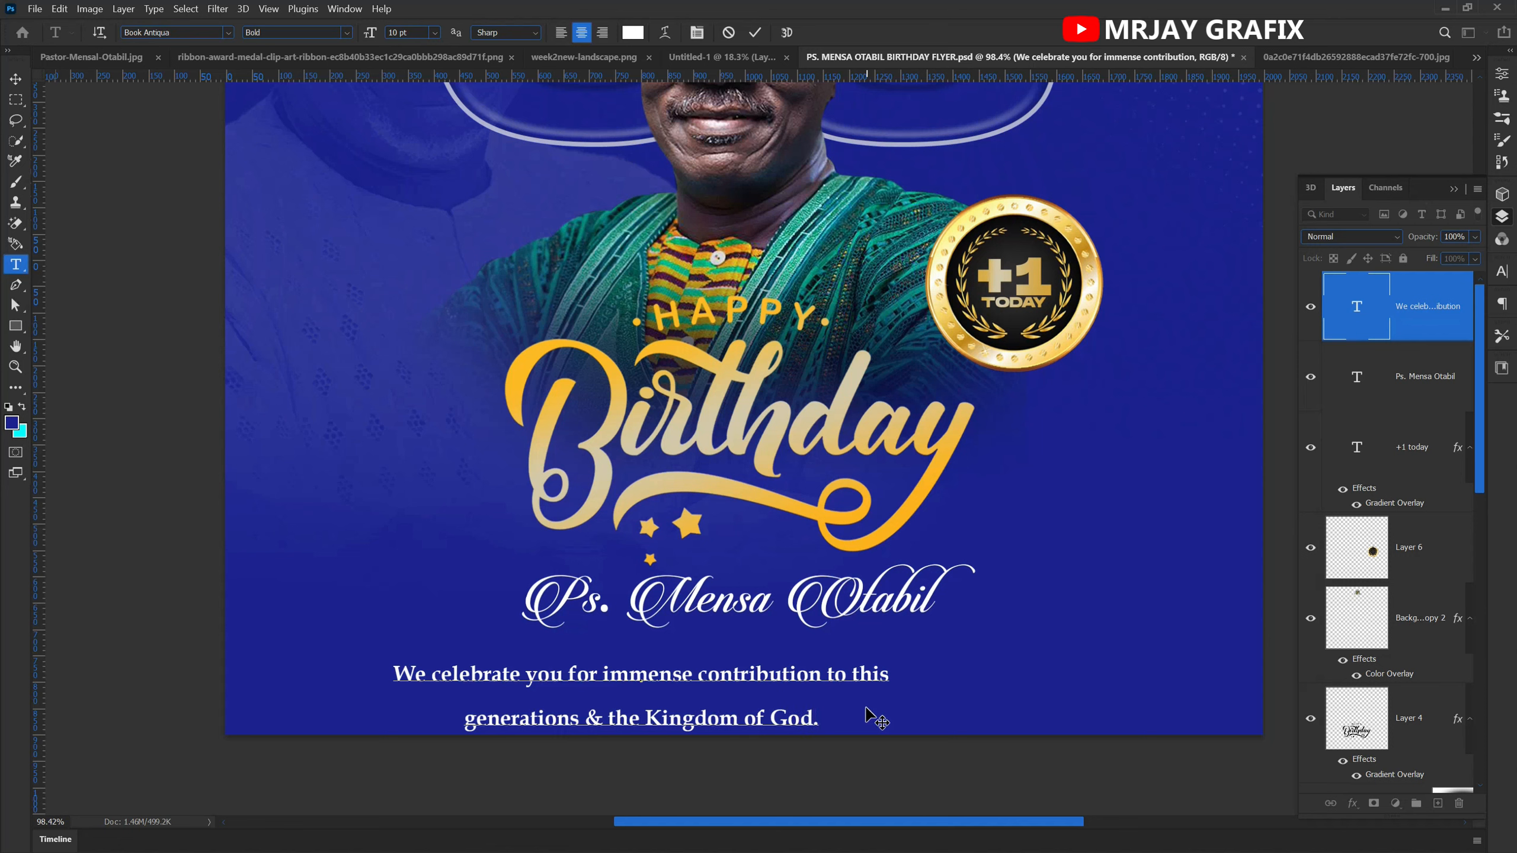
type("..")
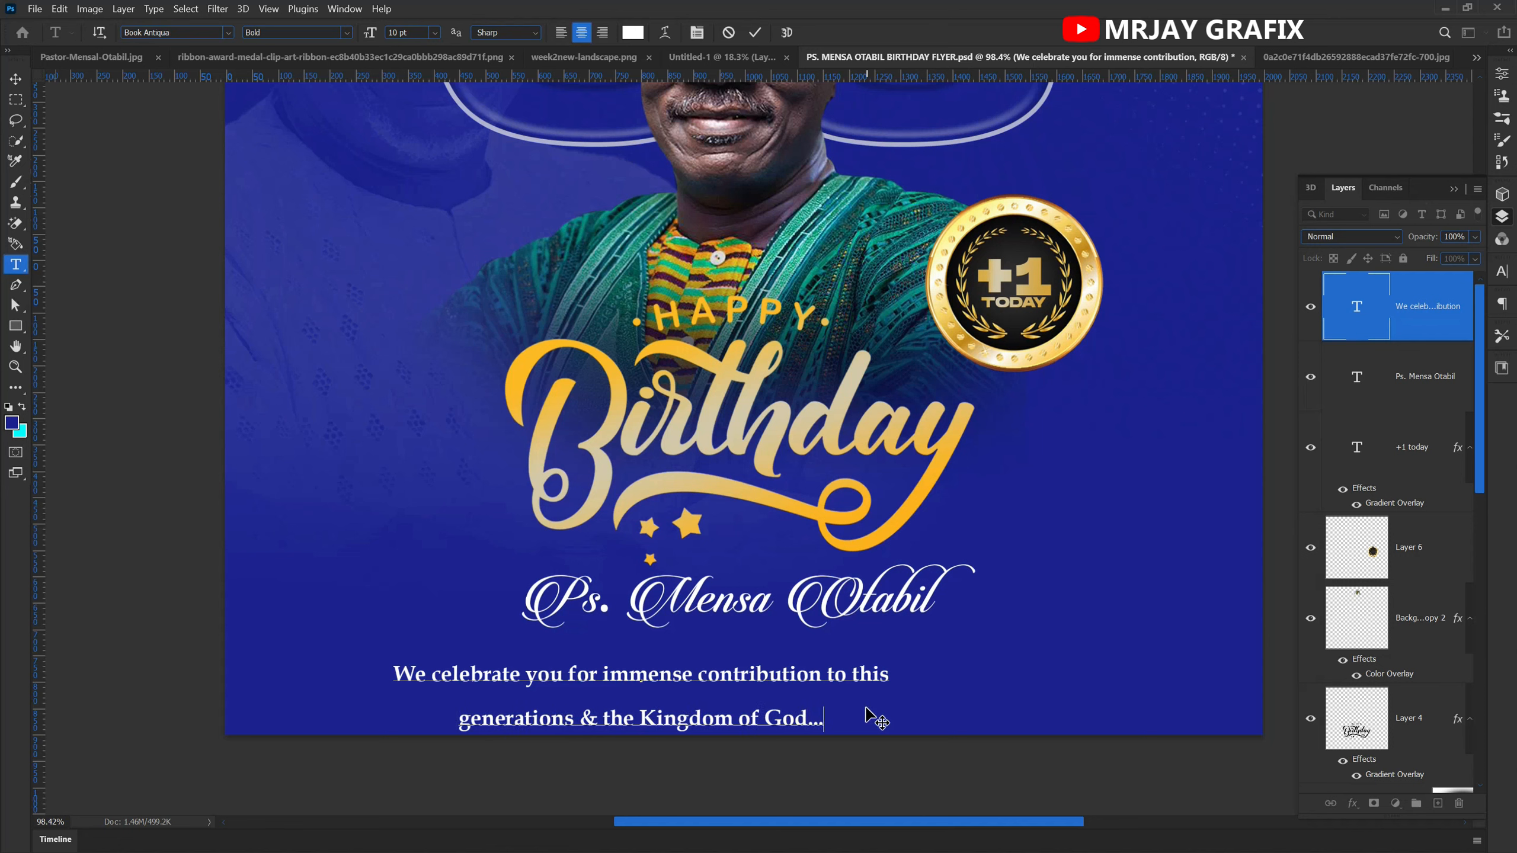
- Set the line spacing of both tribute lines to Auto and commit the text
left_click_drag(832, 718, 396, 636)
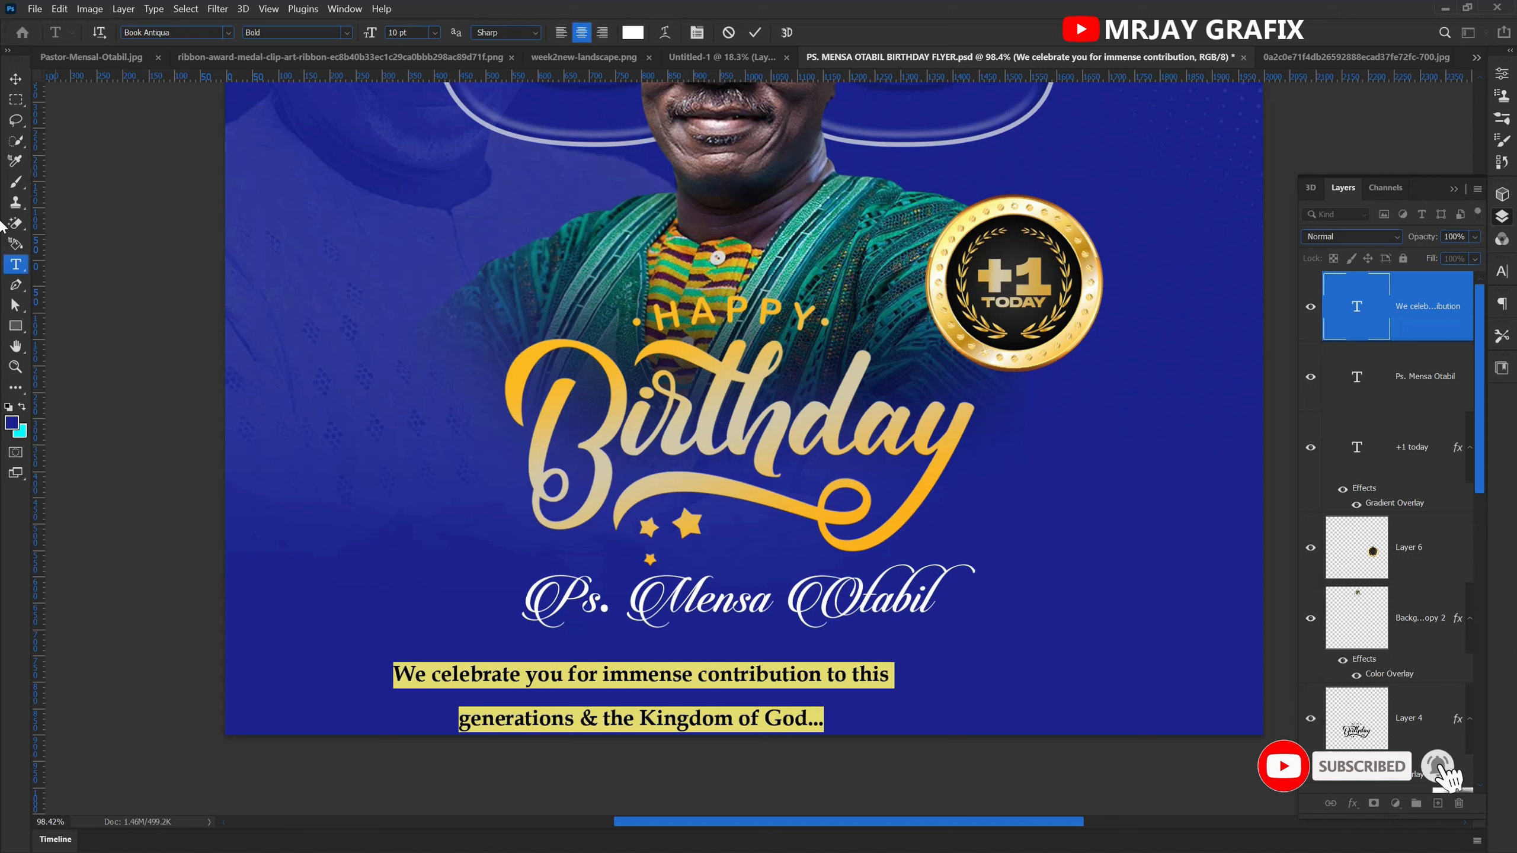
left_click(1502, 274)
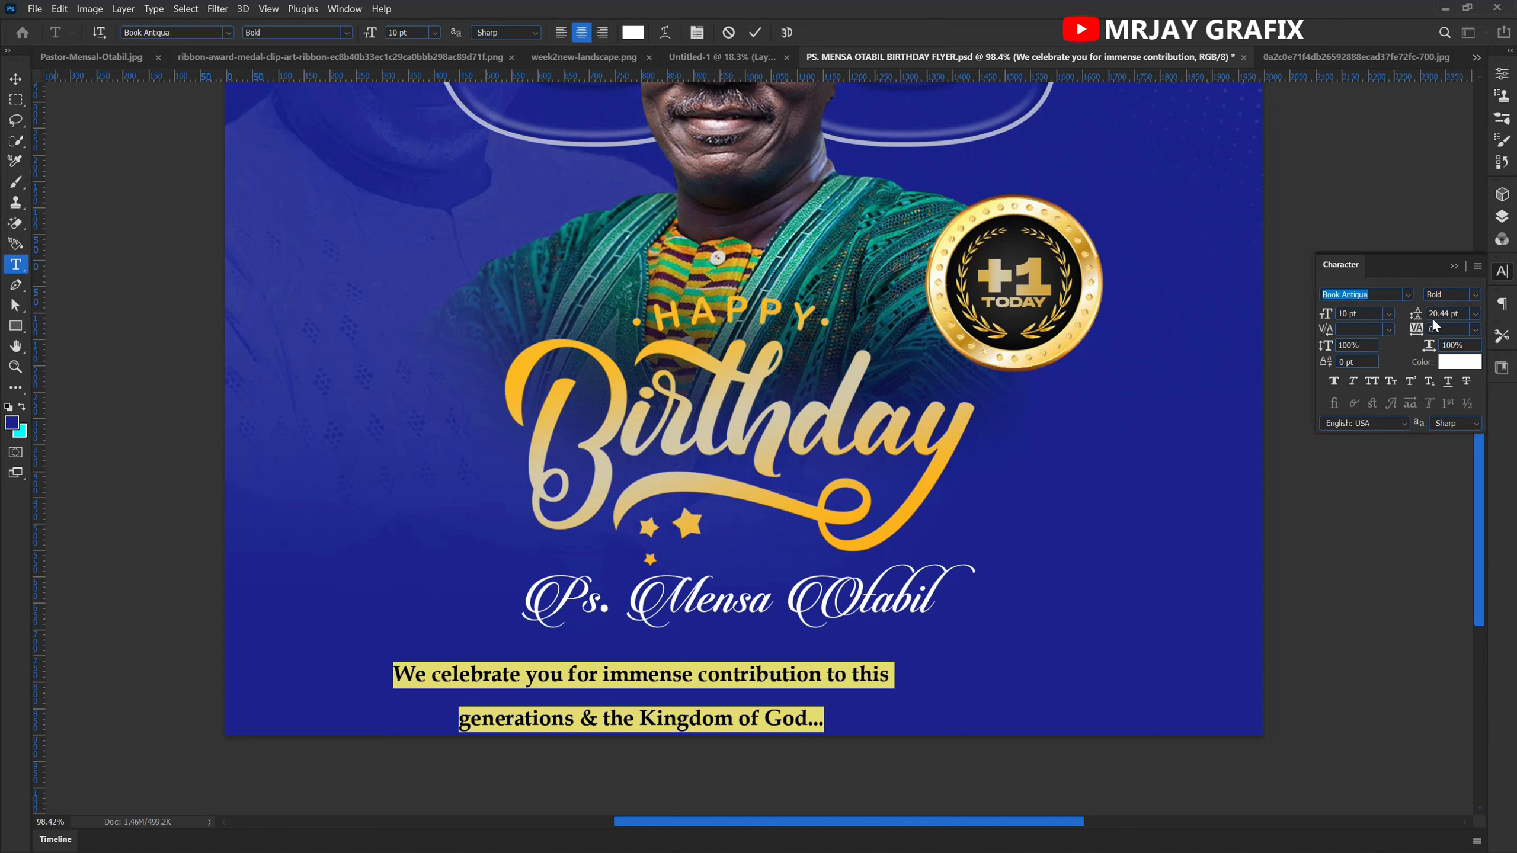
left_click(1476, 314)
left_click(1459, 326)
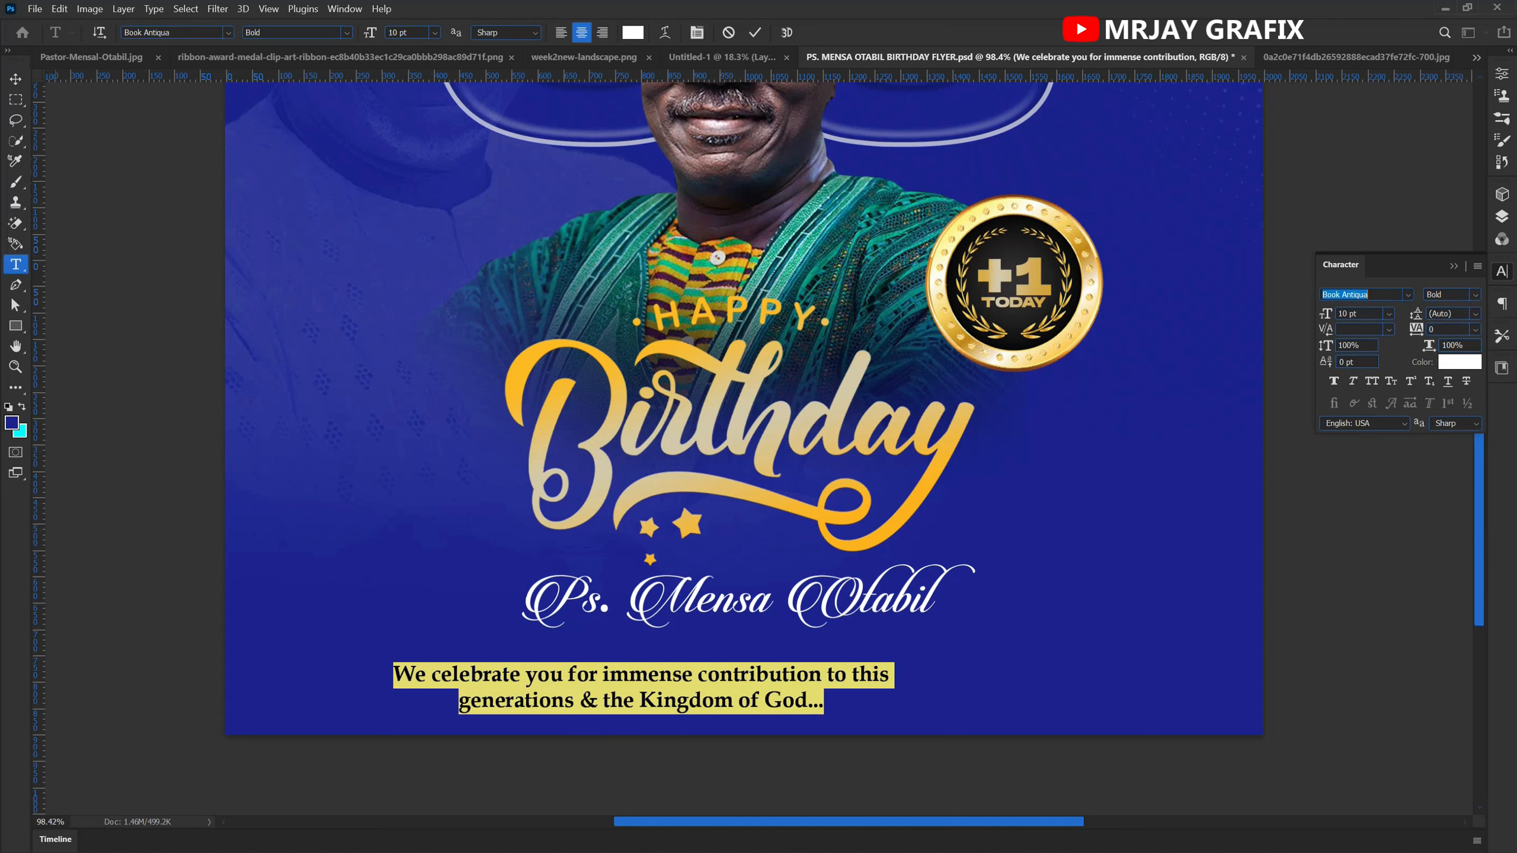
left_click(162, 464)
left_click(140, 495)
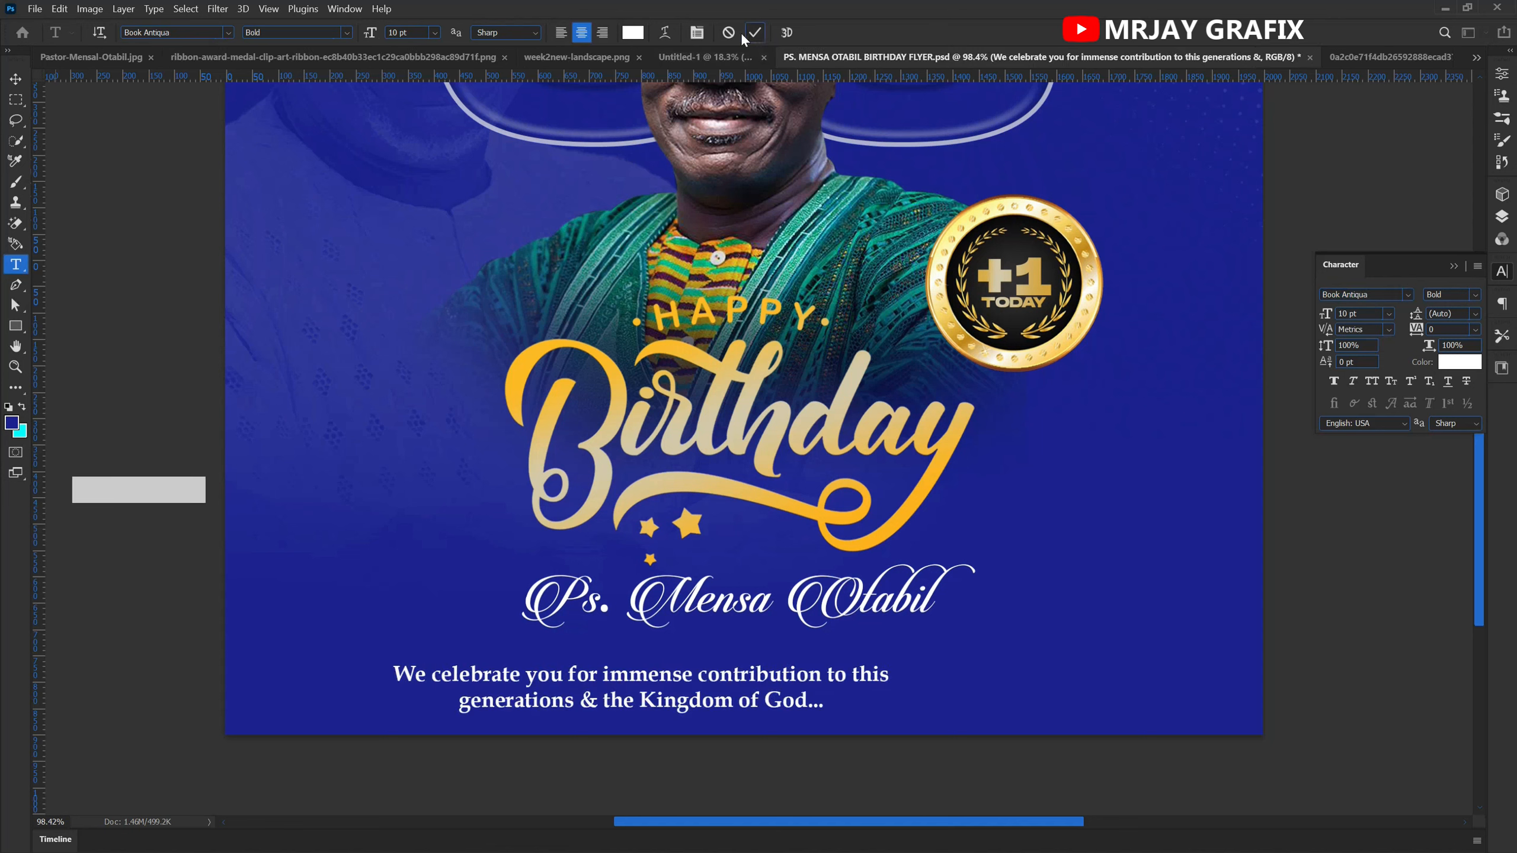
key("Escape")
key("v")
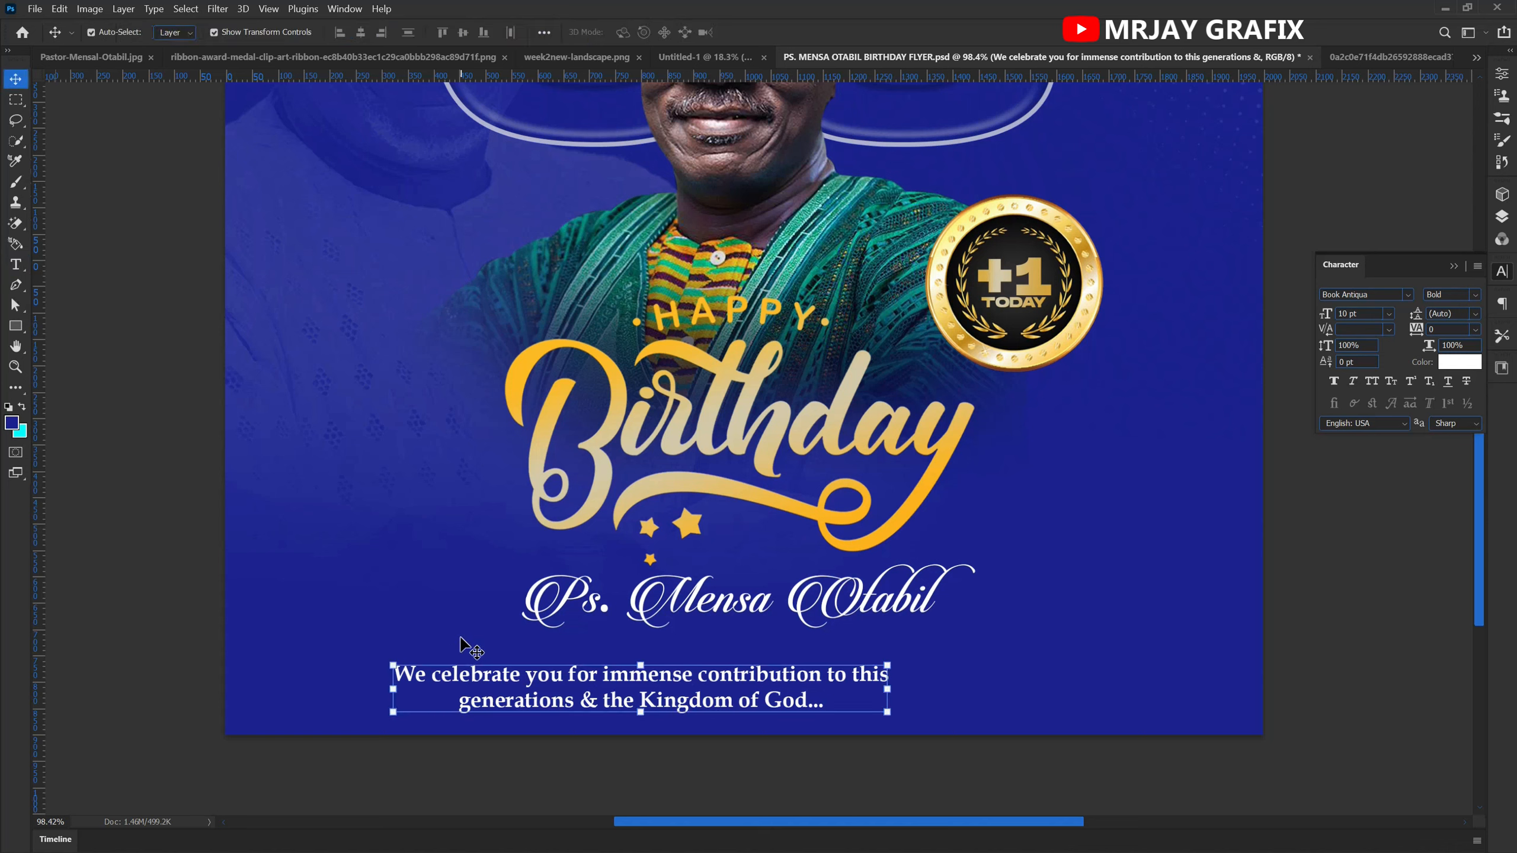
- Move the tribute text up so it sits centred close beneath the celebrant's name
left_click_drag(518, 690, 618, 666)
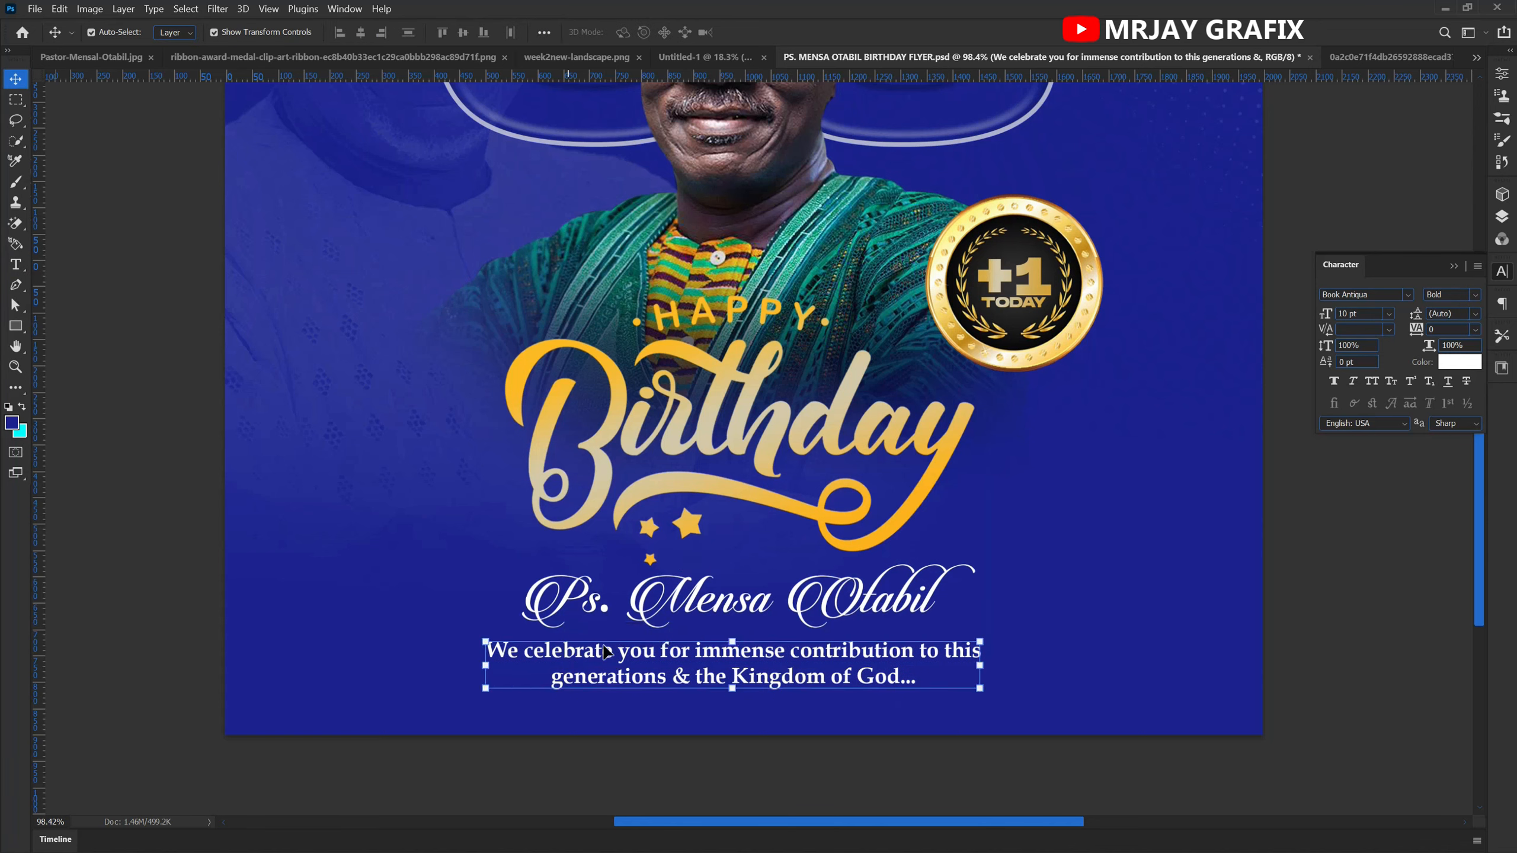
left_click(383, 594)
scroll(766, 562, "down", 1)
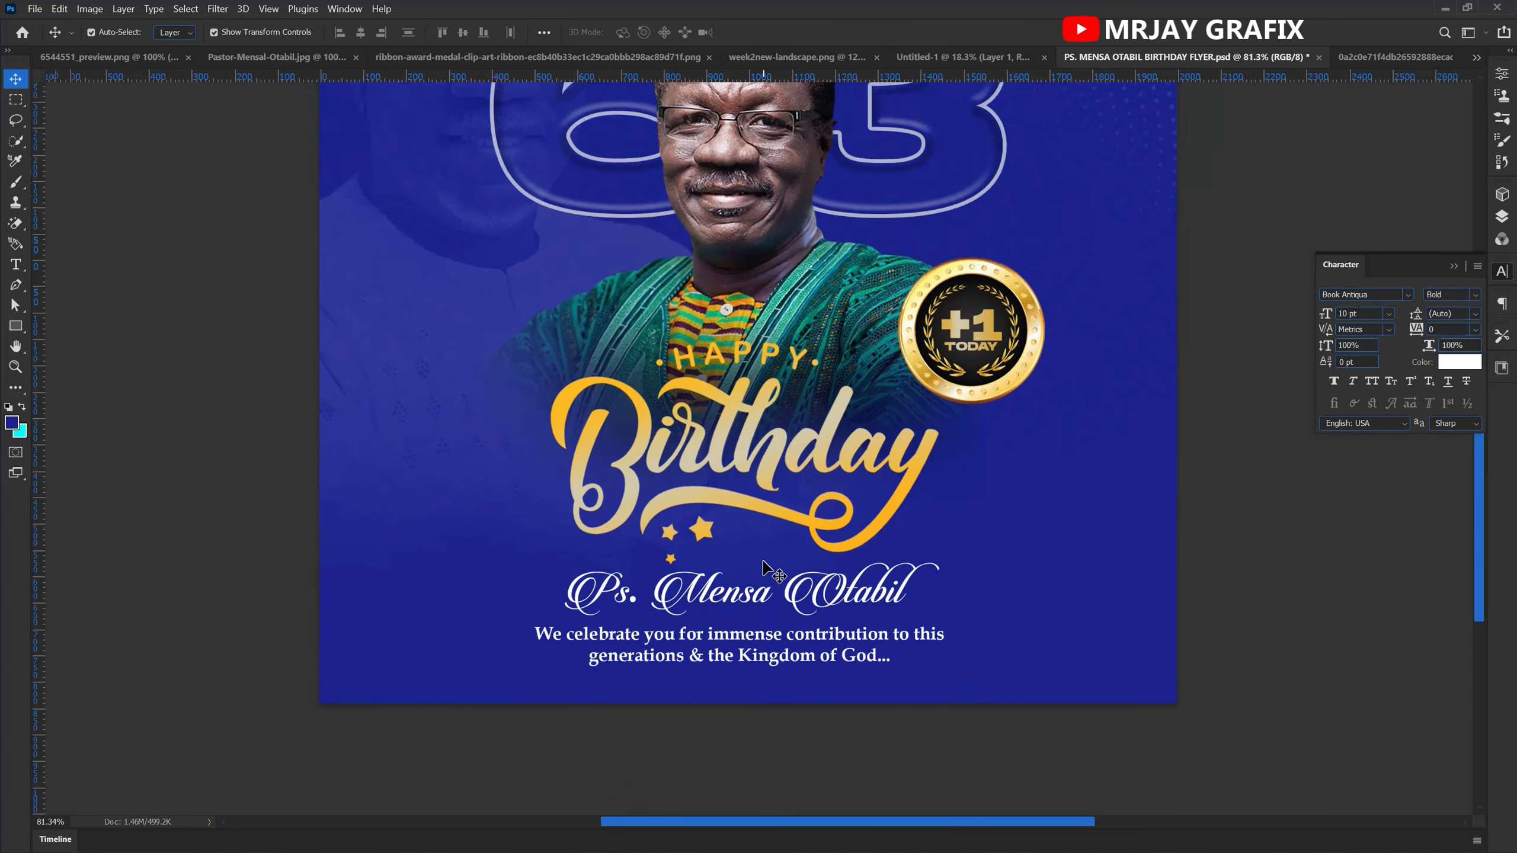
- Nudge the celebrant's main portrait slightly upward and deselect it
scroll(767, 567, "down", 1)
left_click(741, 363)
left_click_drag(746, 363, 748, 349)
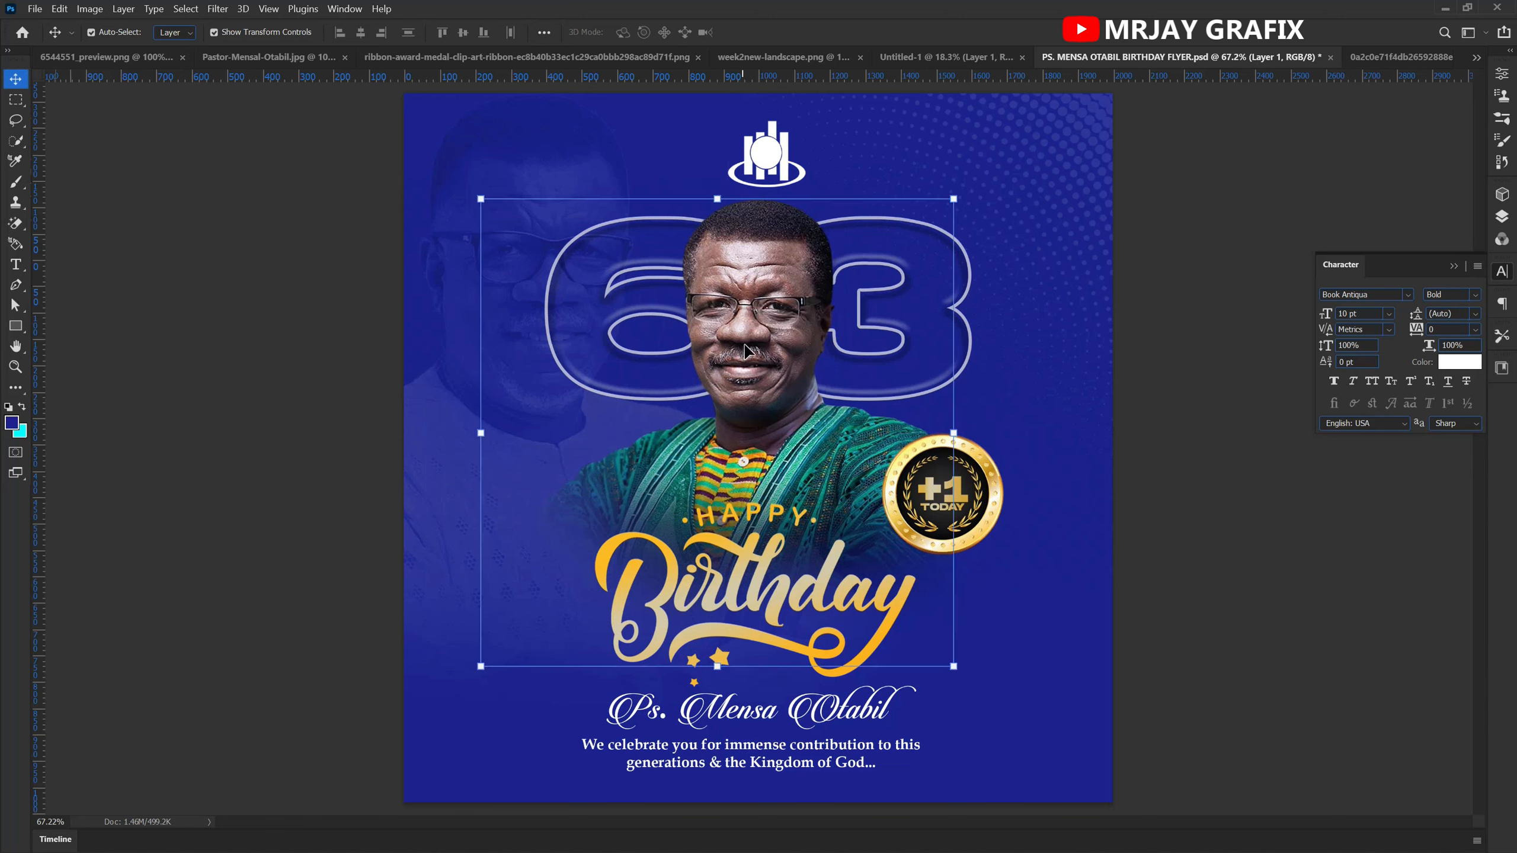
left_click(312, 586)
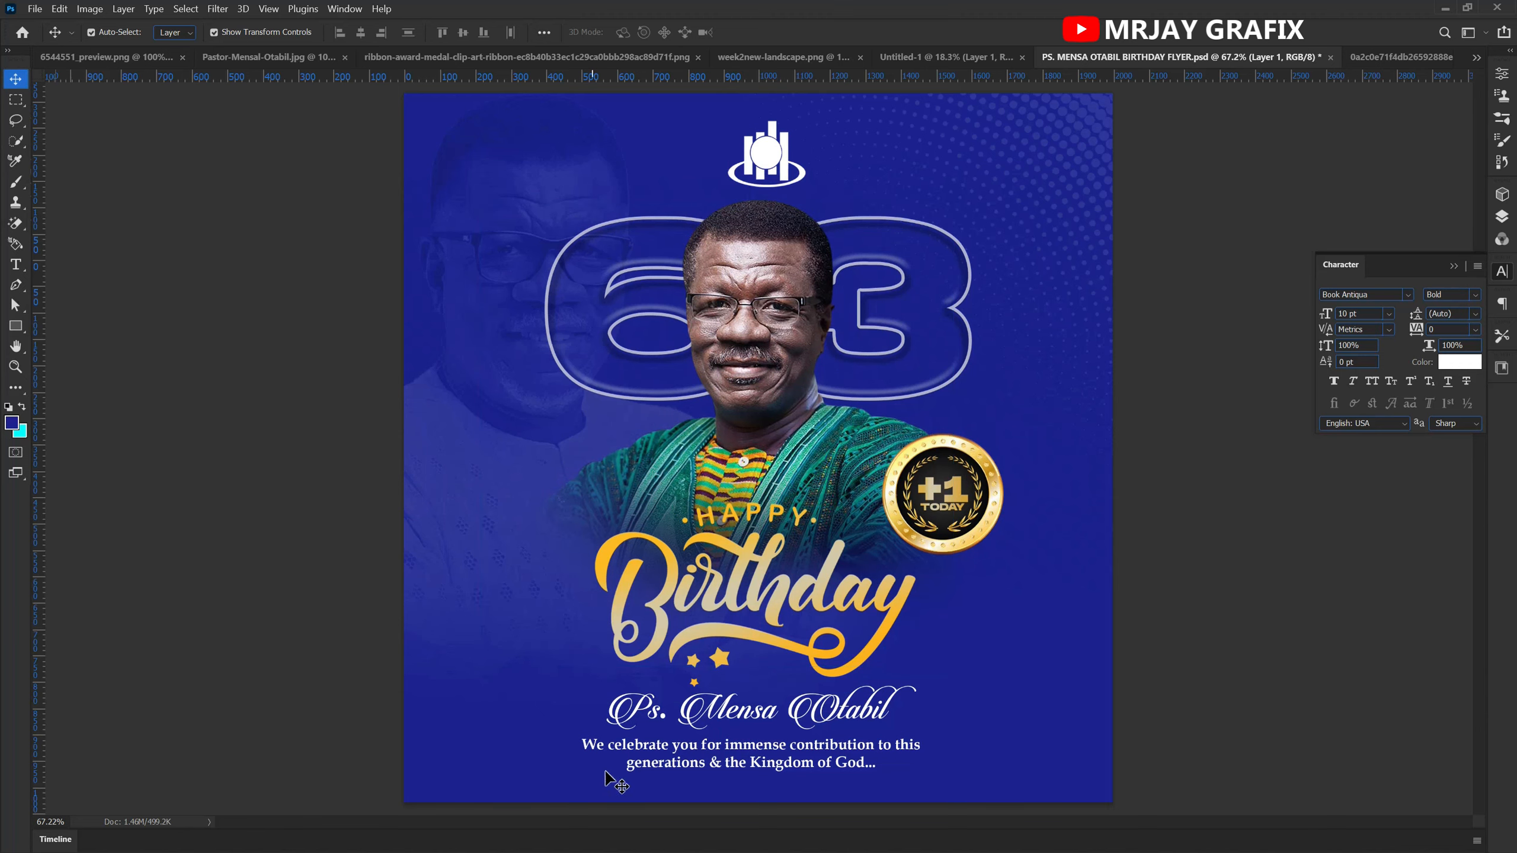
- Shift the tribute text slightly down to leave more space beneath the celebrant's name
scroll(808, 814, "up", 4)
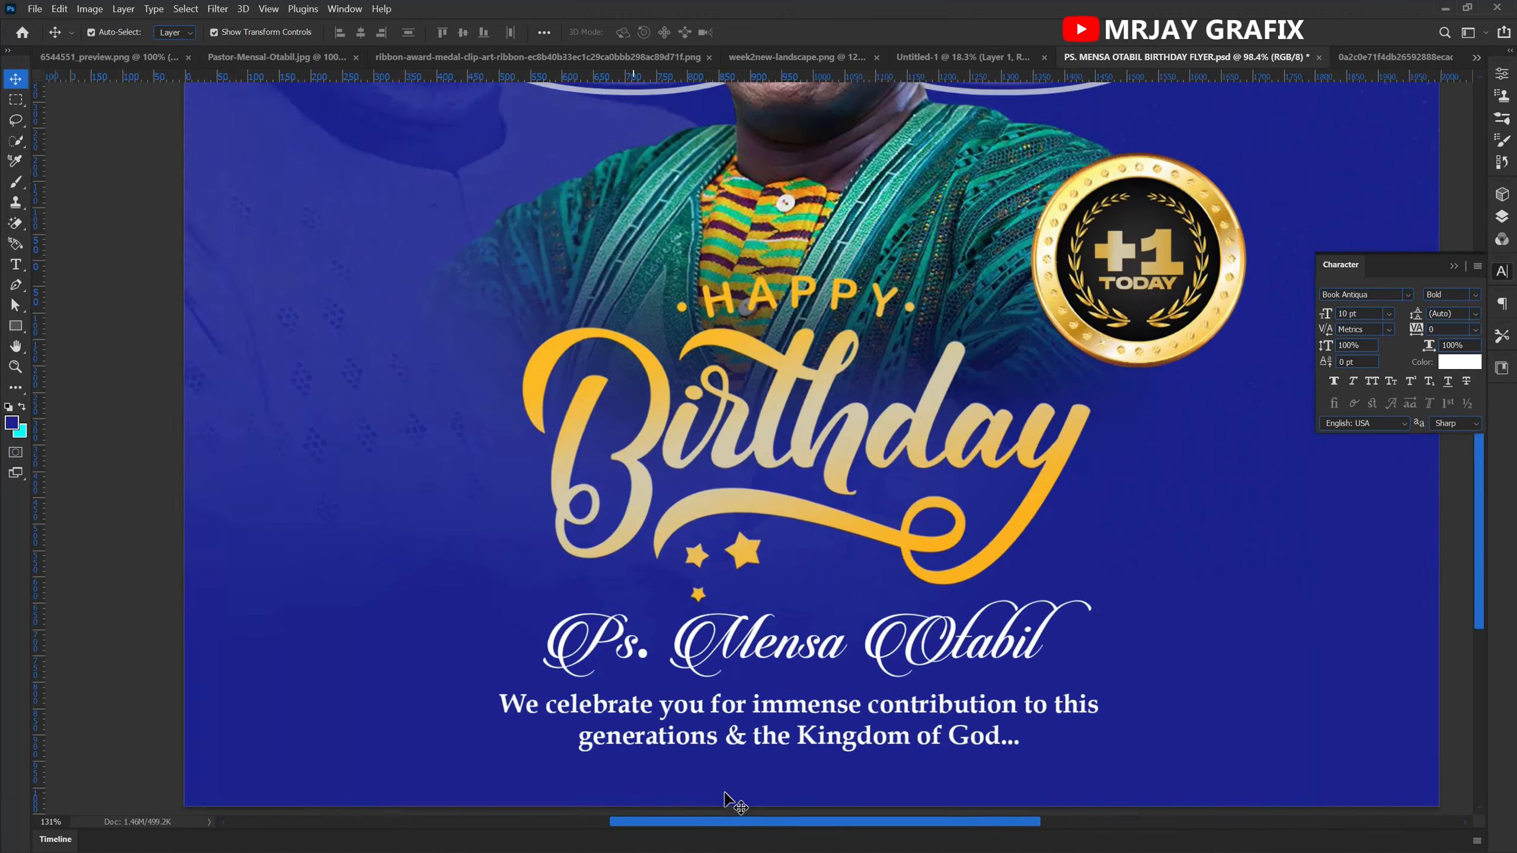
key("space")
left_click_drag(676, 750, 659, 668)
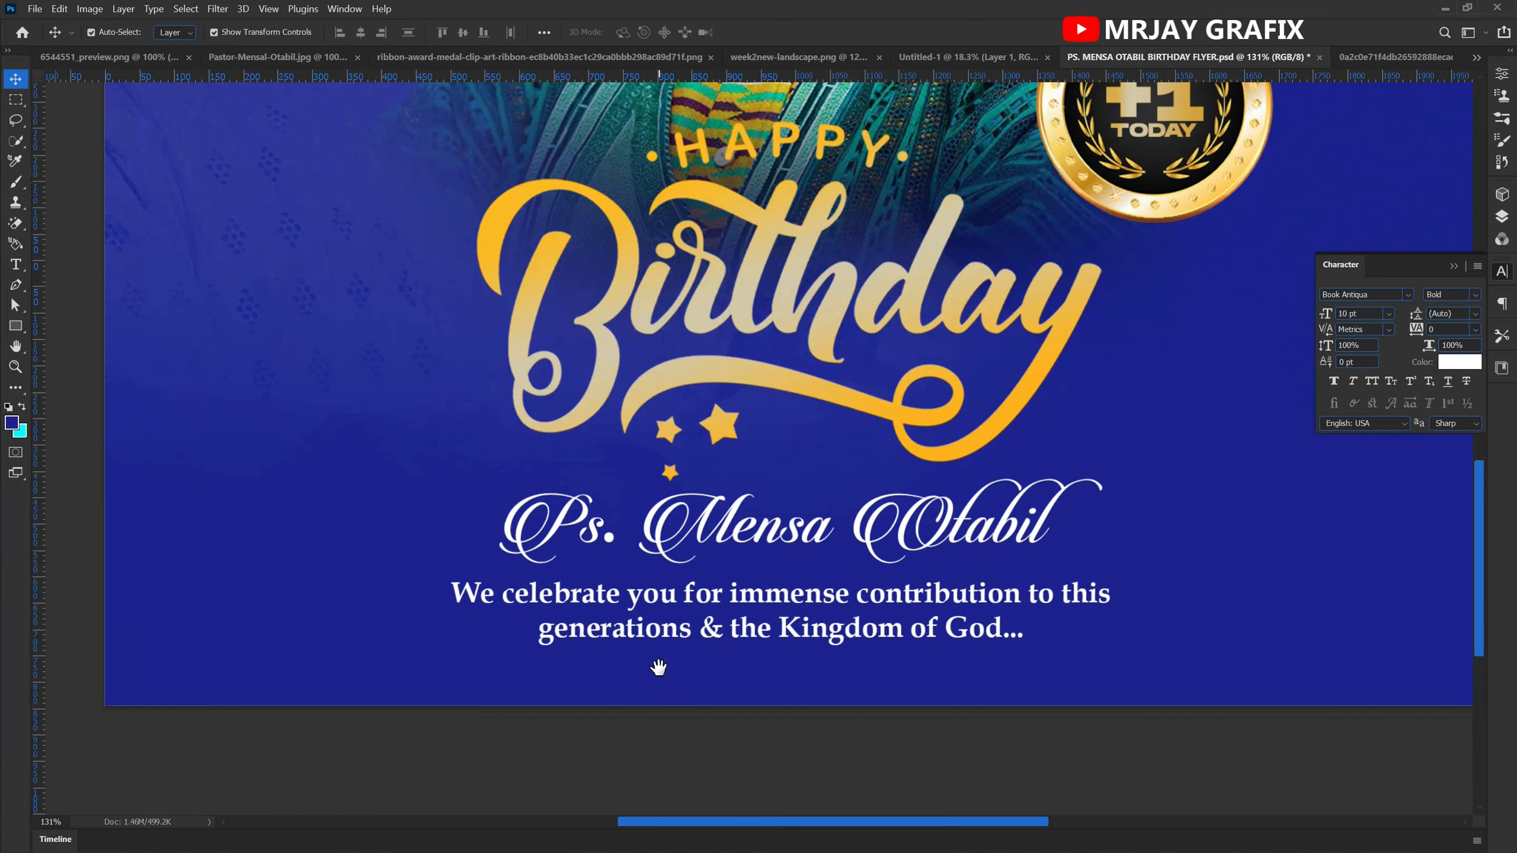
left_click(761, 619)
mouse_move(761, 621)
left_mouse_down()
mouse_move(785, 577)
mouse_move(792, 596)
mouse_move(755, 646)
left_mouse_up()
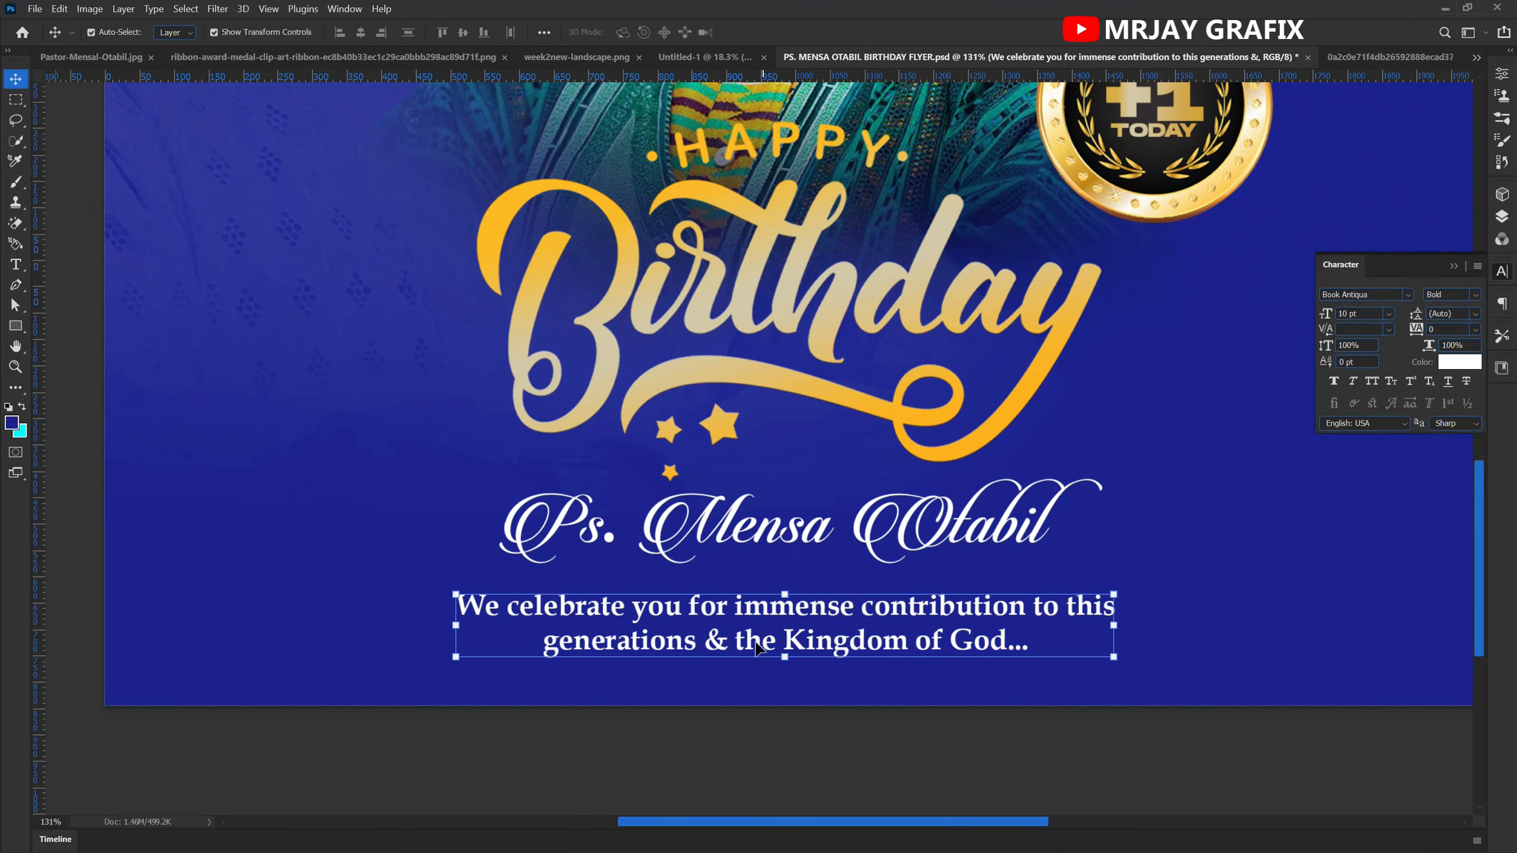
- Switch to the VECT.psd document and examine its layers and the black divider ornament up close
left_click(247, 58)
left_click(95, 58)
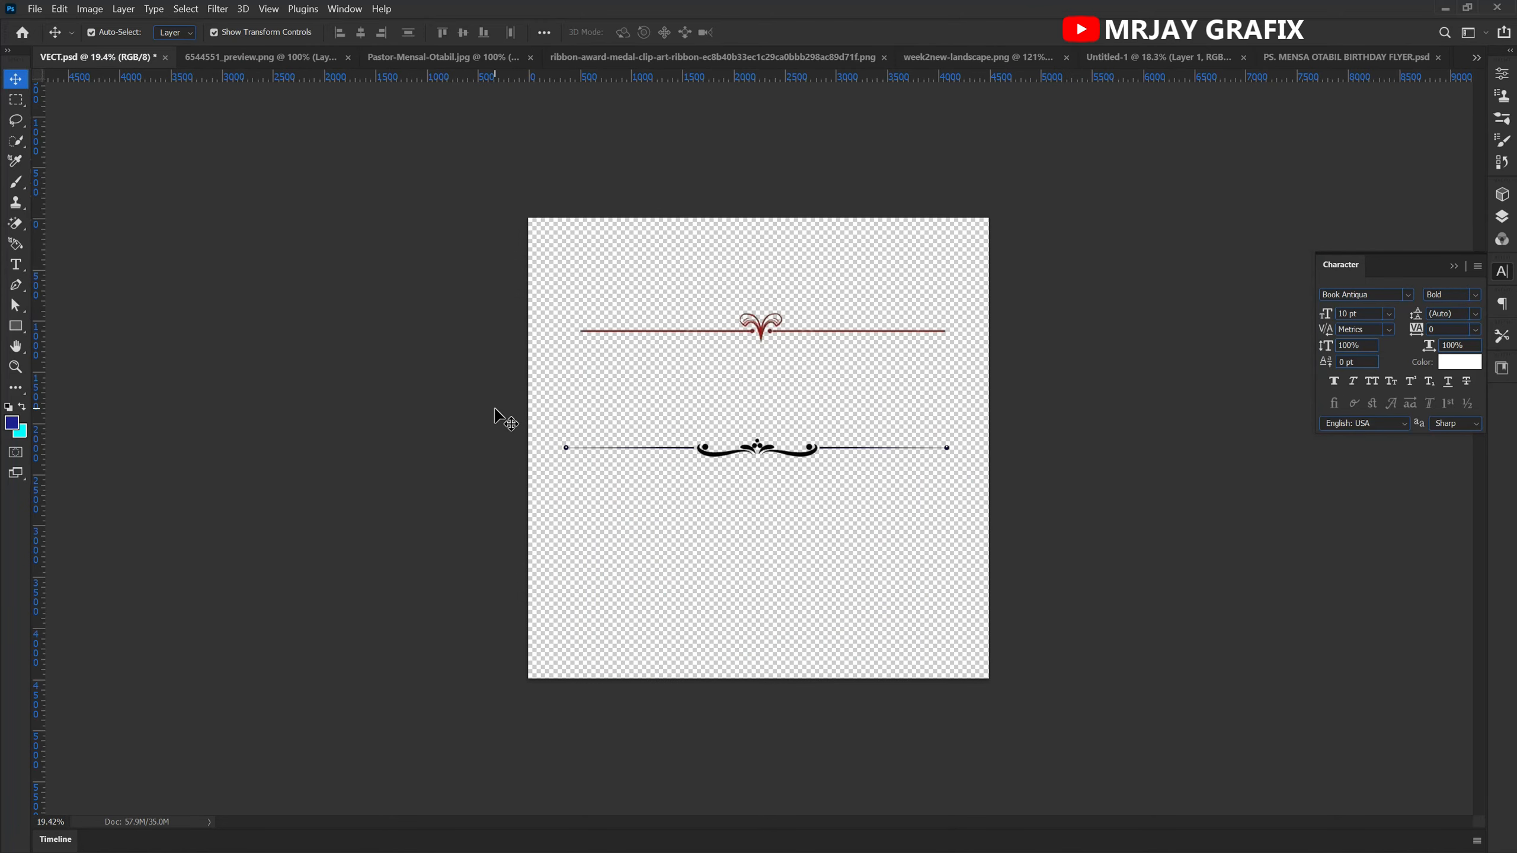
left_click(1503, 225)
scroll(1408, 474, "down", 3)
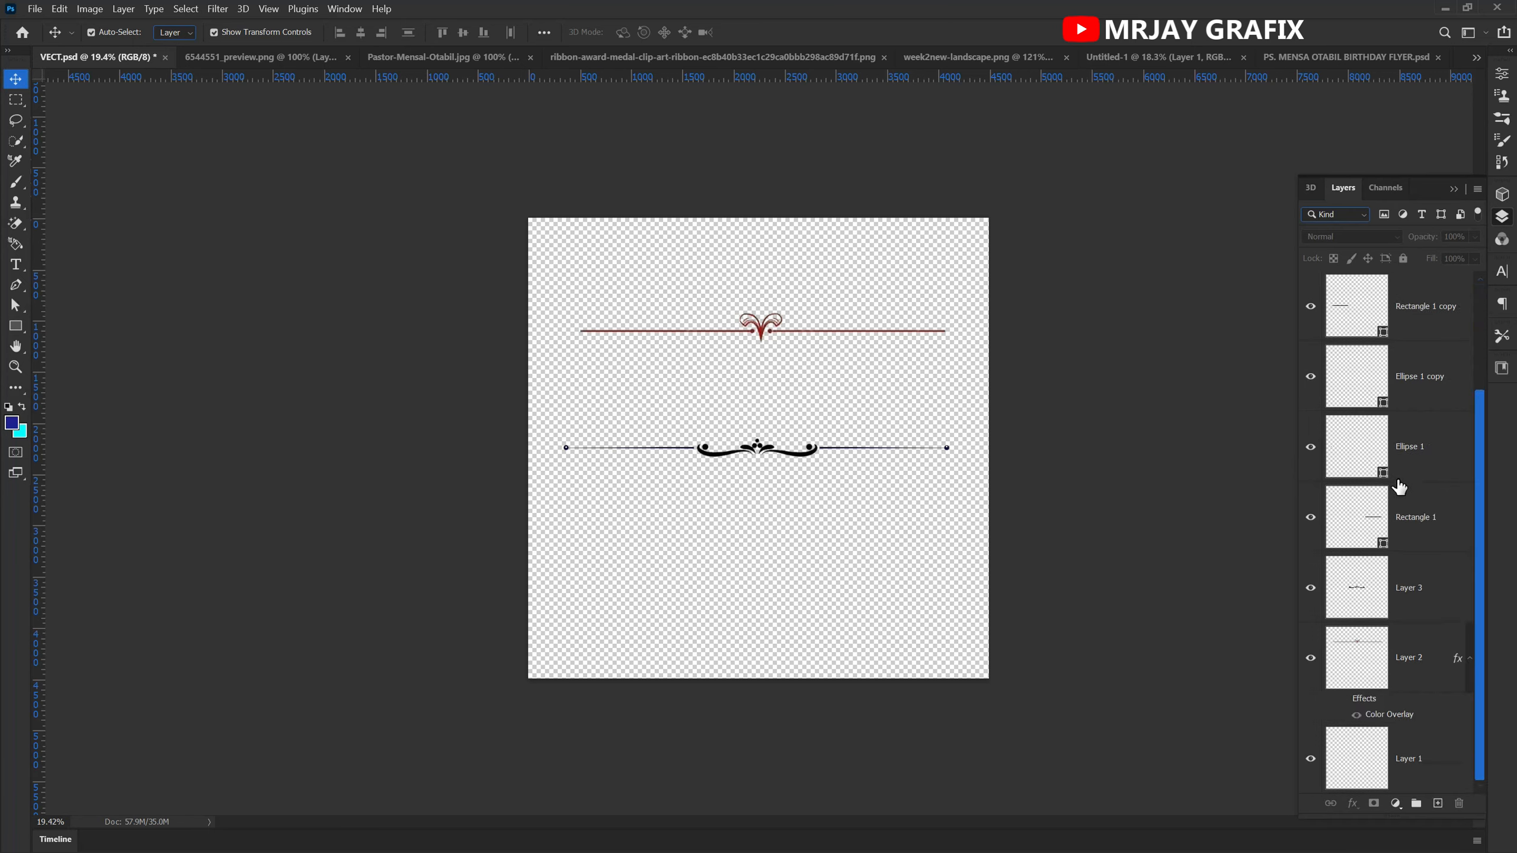
scroll(1397, 490, "up", 2)
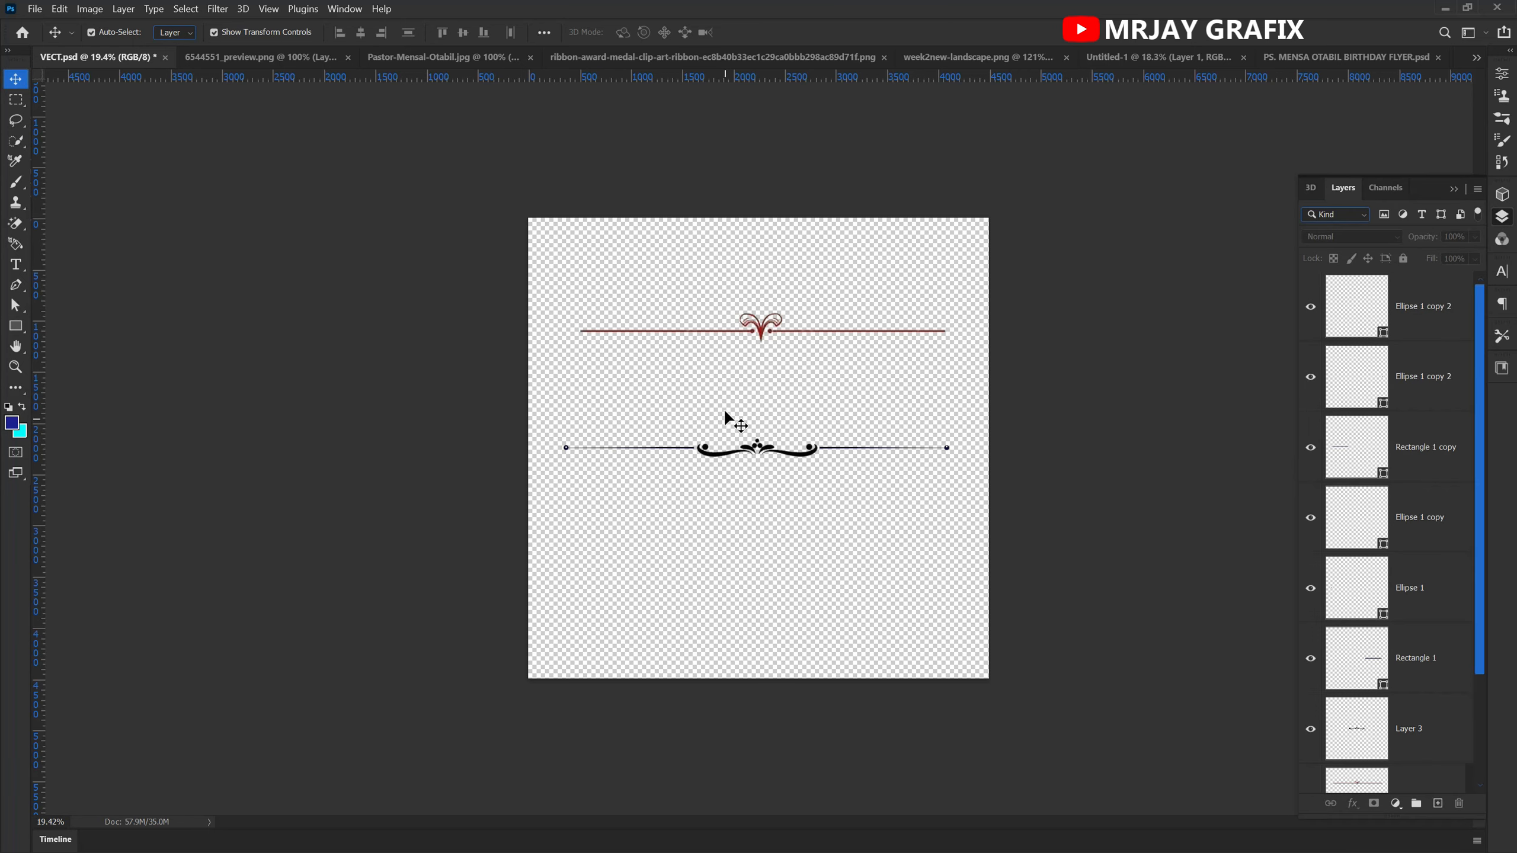
scroll(735, 447, "up", 5)
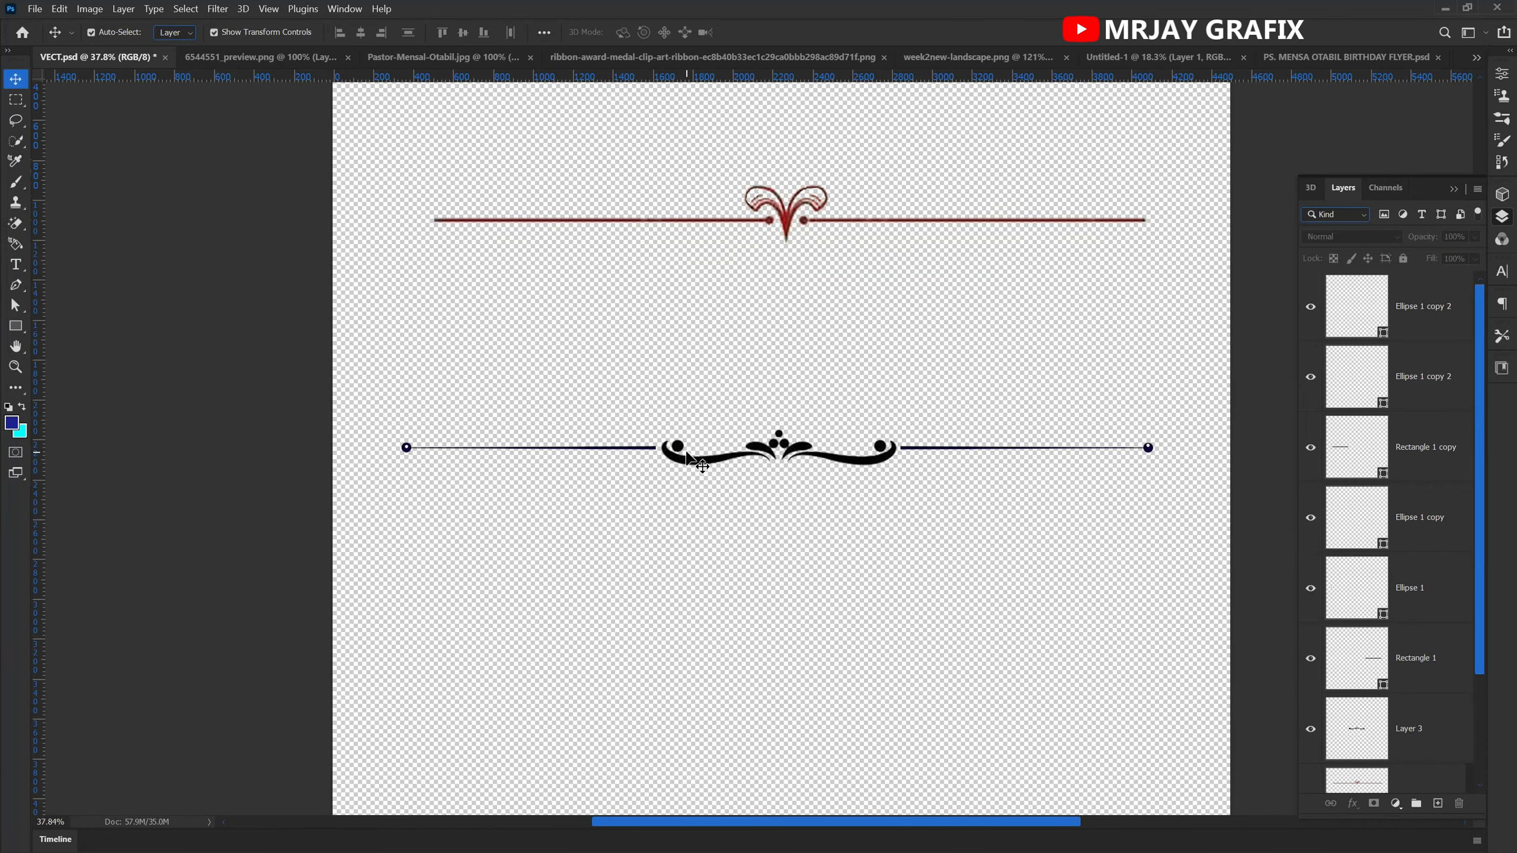
scroll(687, 455, "up", 1)
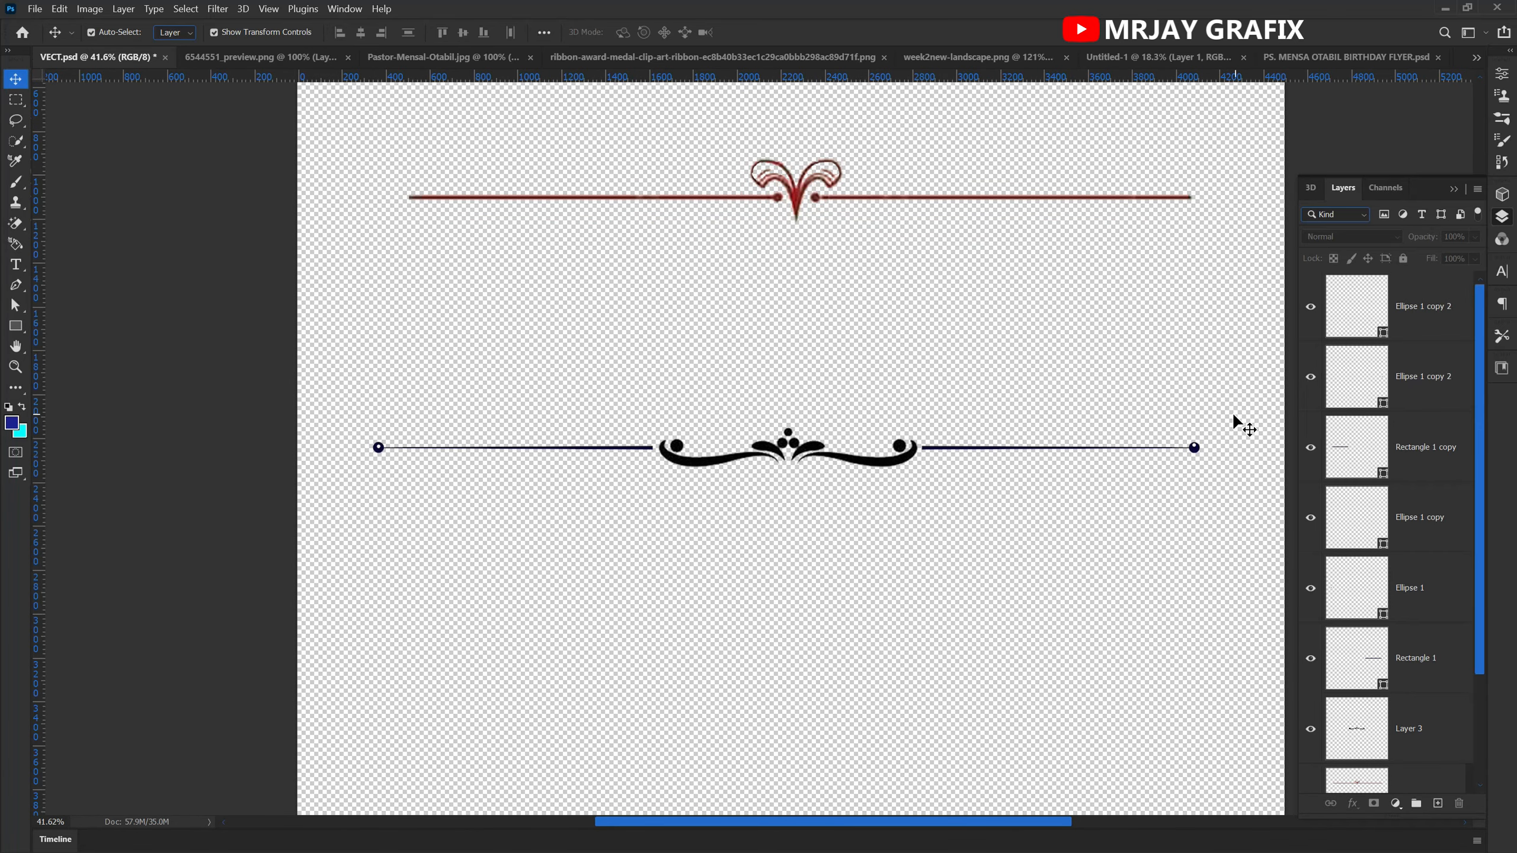
- Enlarge the outer dot at the black divider's right end to about 157%
left_click_drag(1209, 435, 1194, 464)
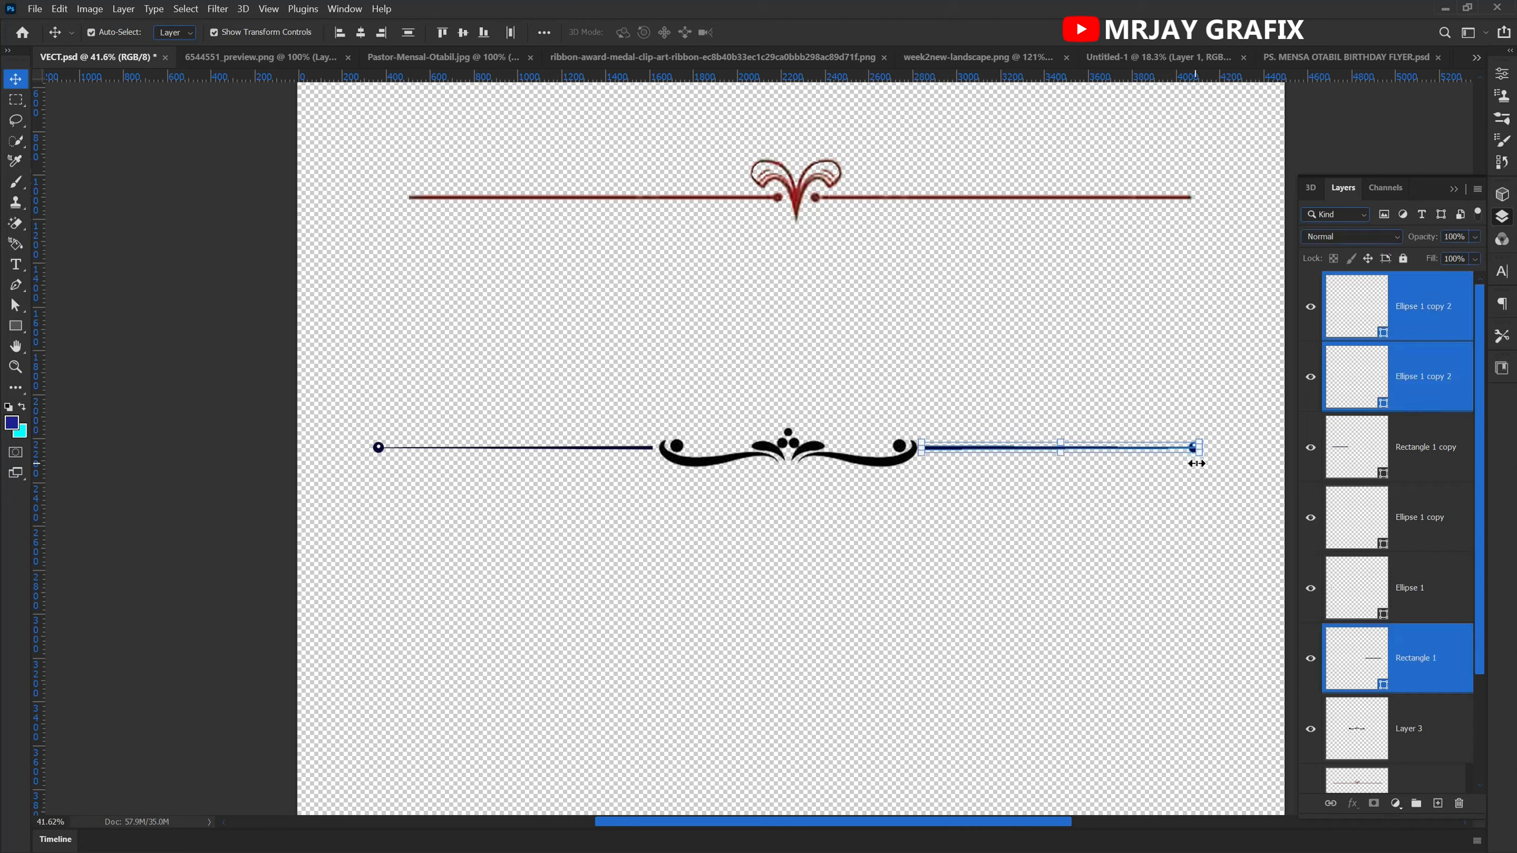
left_click(1272, 472)
left_click_drag(1251, 400, 1194, 495)
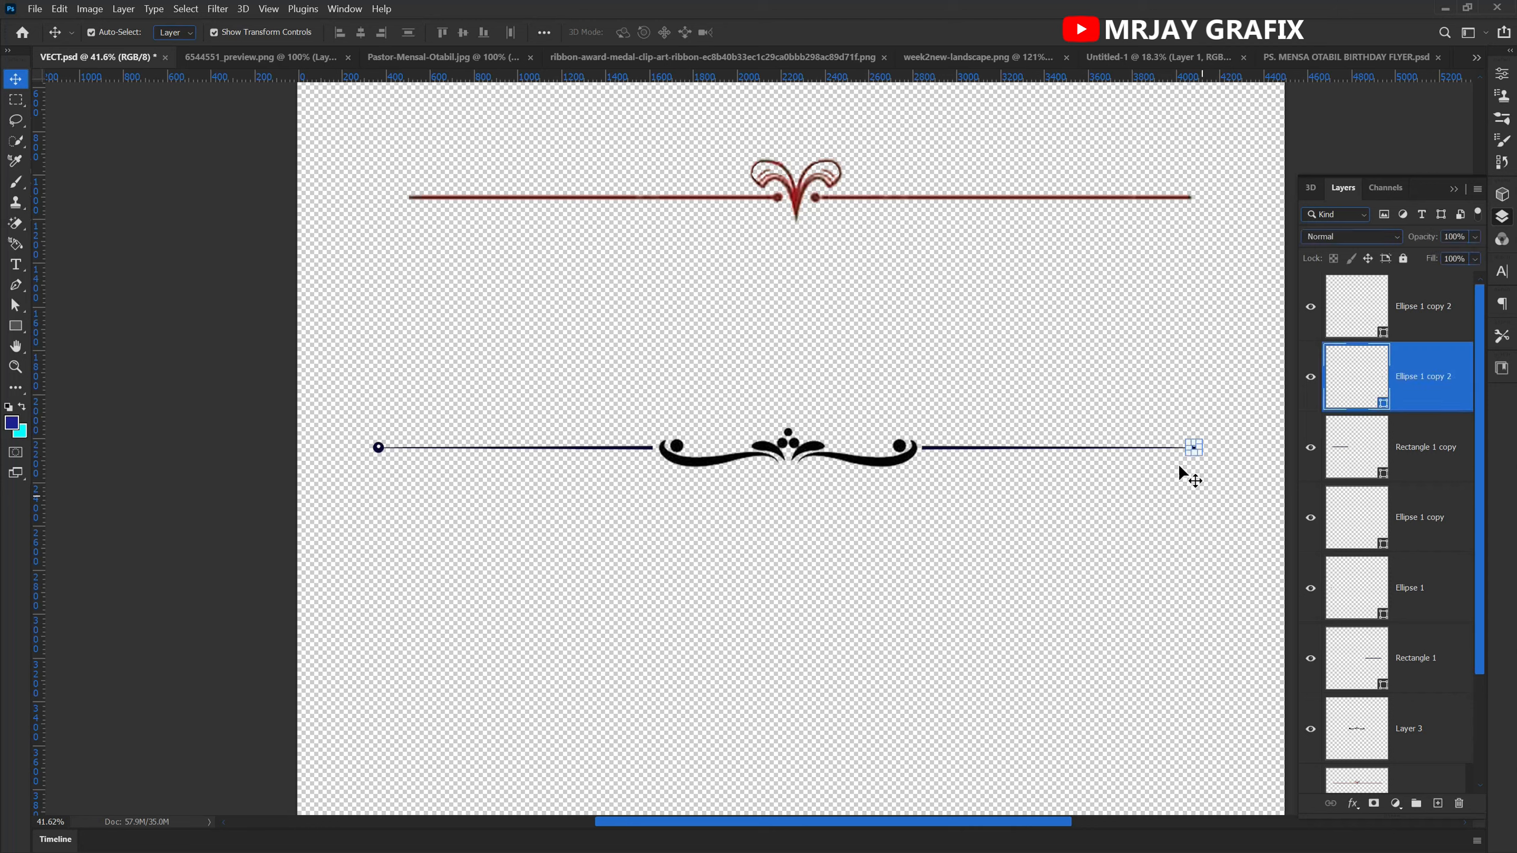
key("ctrl+t")
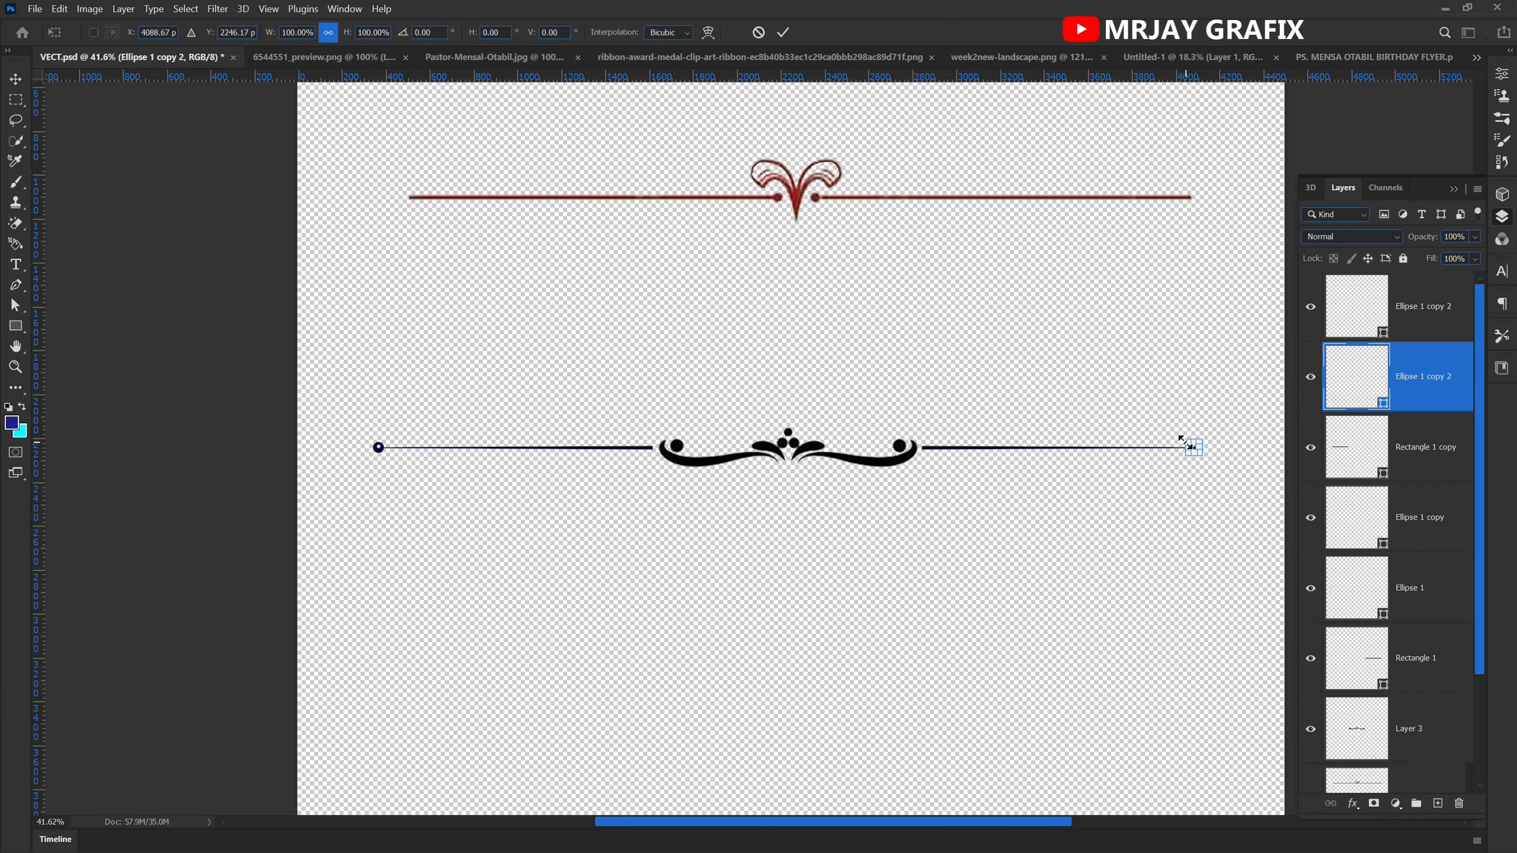
left_click_drag(1183, 441, 1176, 447)
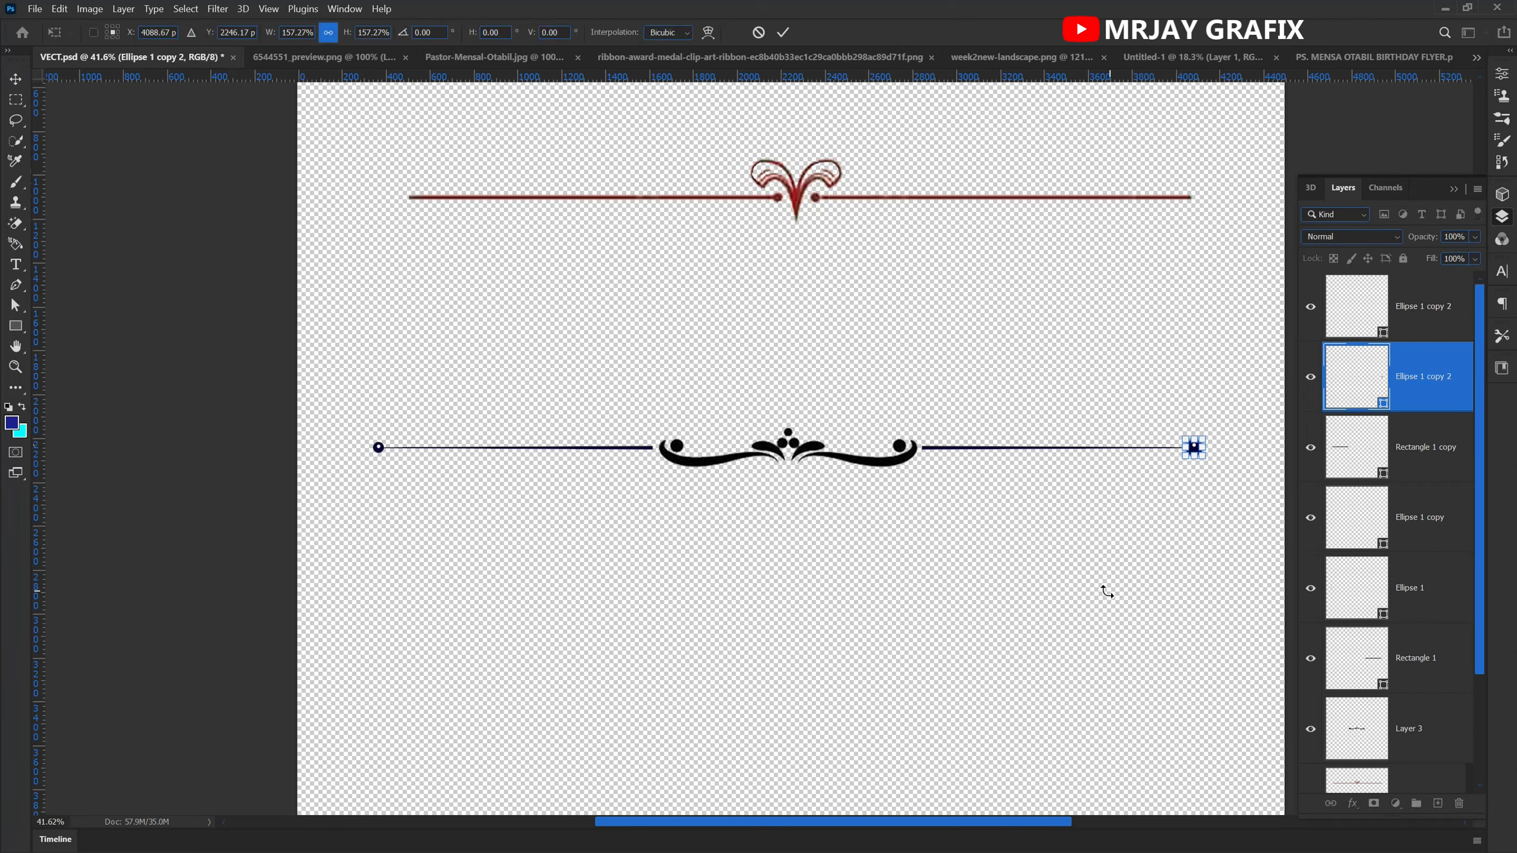
left_click(957, 621)
- Try enlarging the outer dot at the black divider's left end to about 195%
left_click_drag(362, 427, 376, 455)
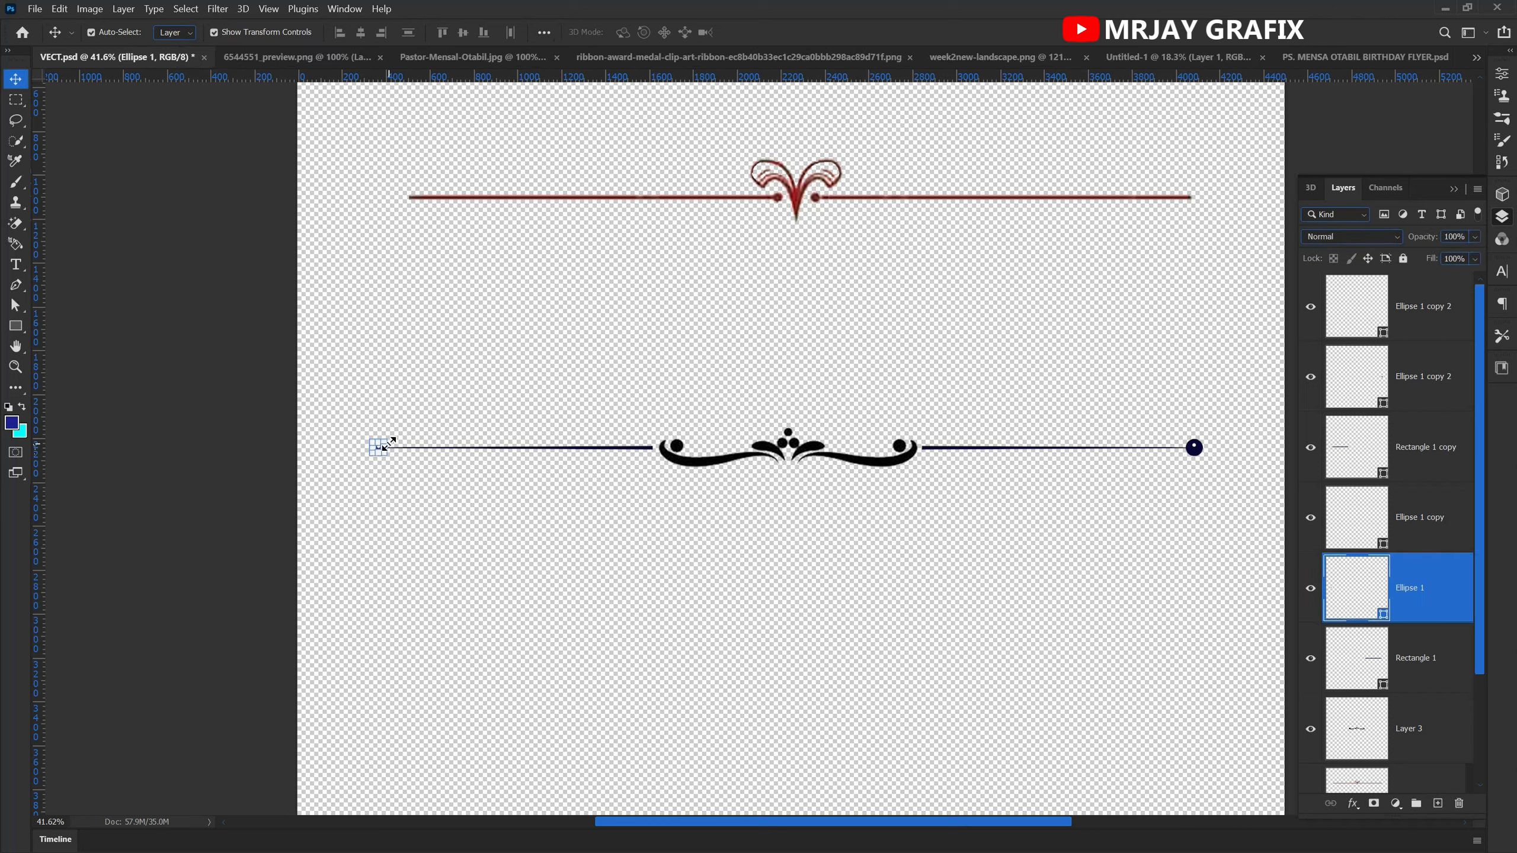
left_click(388, 443)
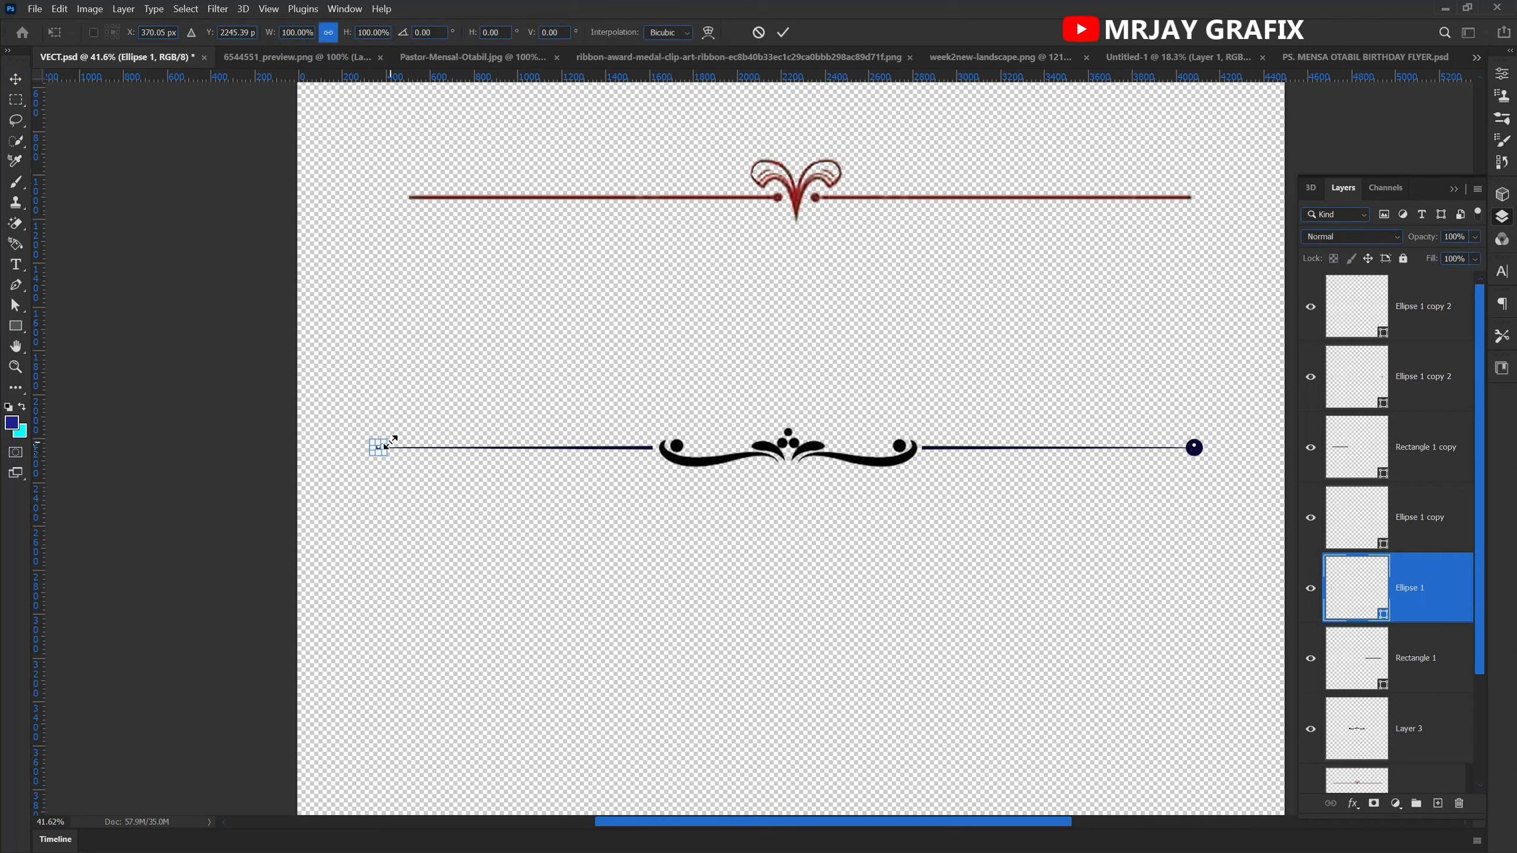
left_click_drag(391, 442, 397, 441)
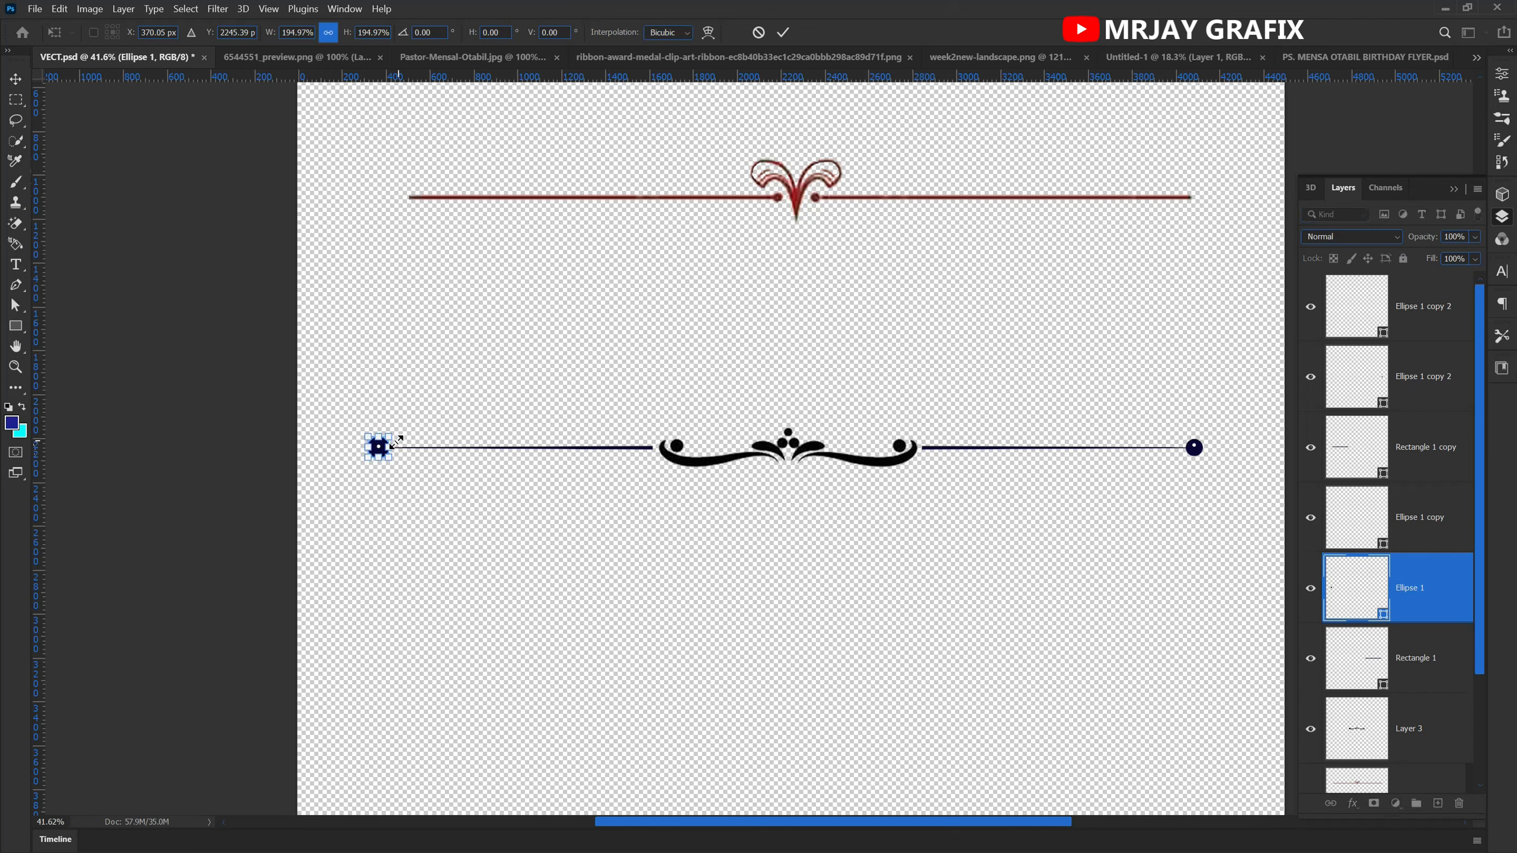
left_click(192, 429)
left_click(192, 429)
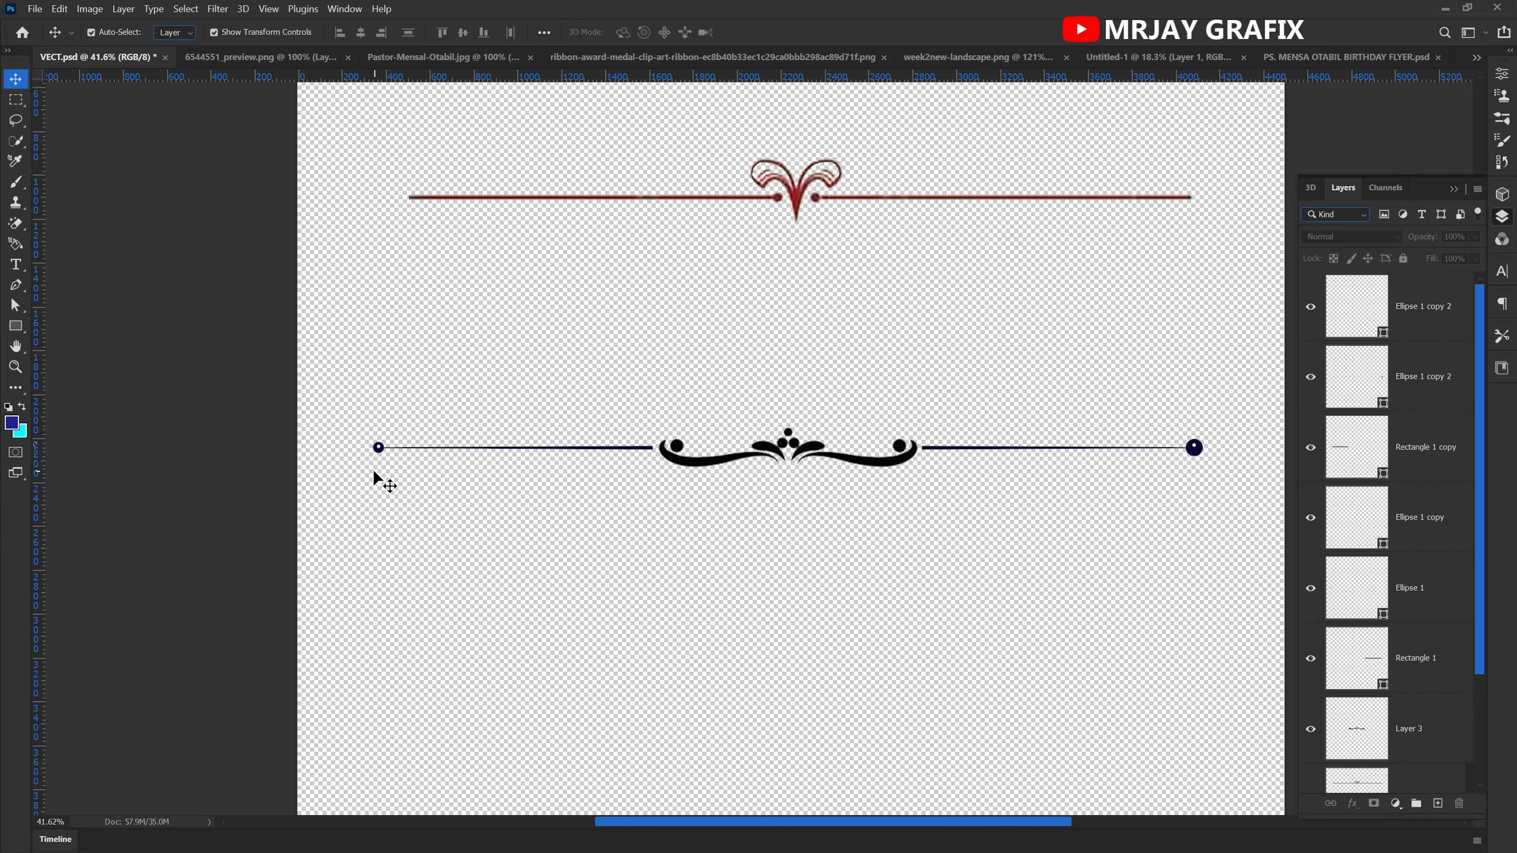
- Enlarge the dot at the black divider's left end and merge all parts of the divider into one layer
left_click_drag(377, 451, 391, 463)
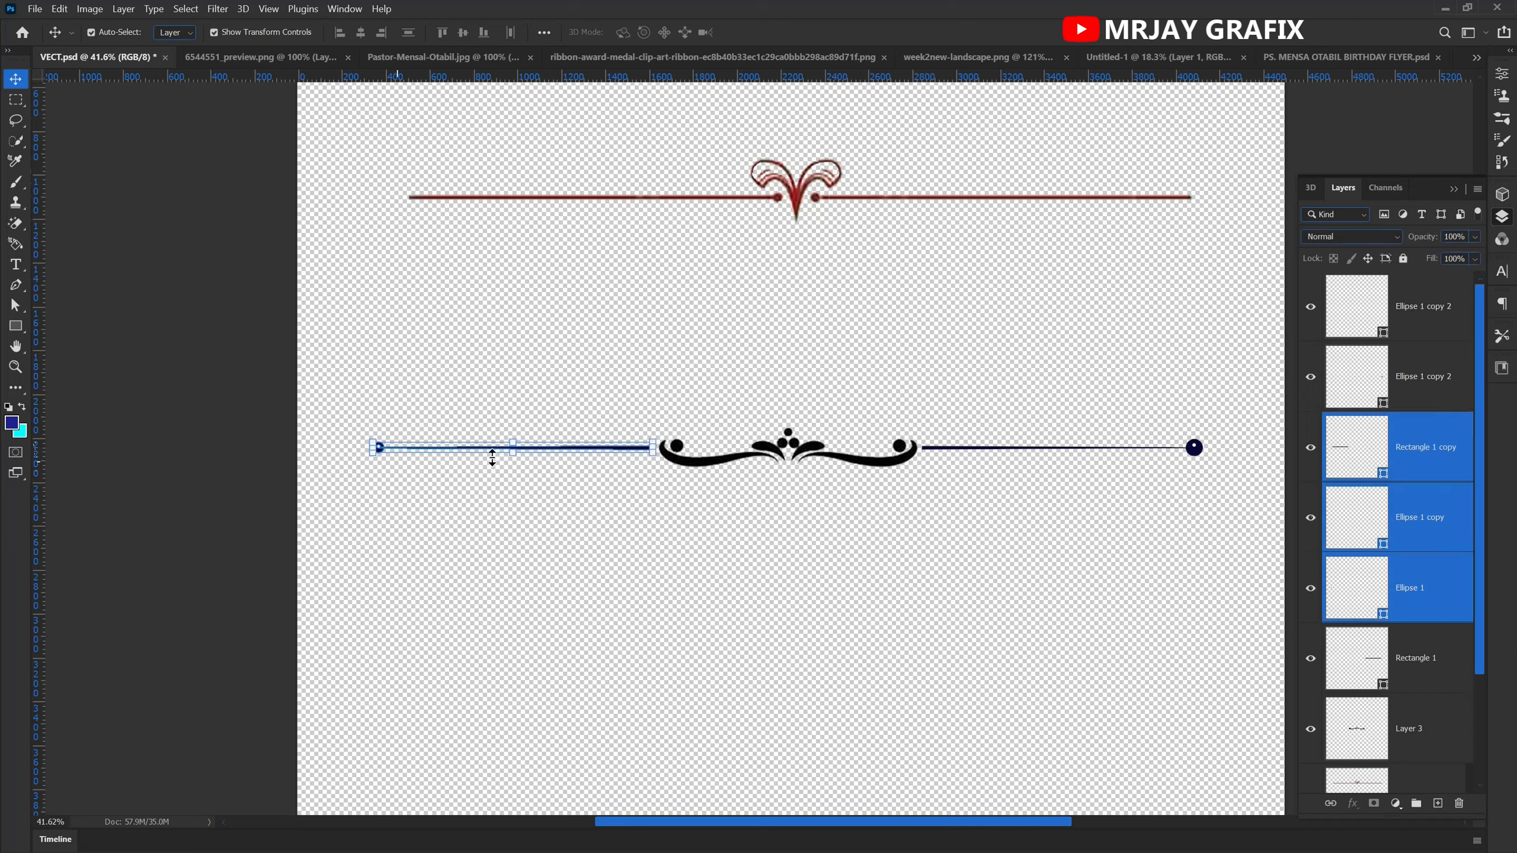
left_click(621, 457, "shift")
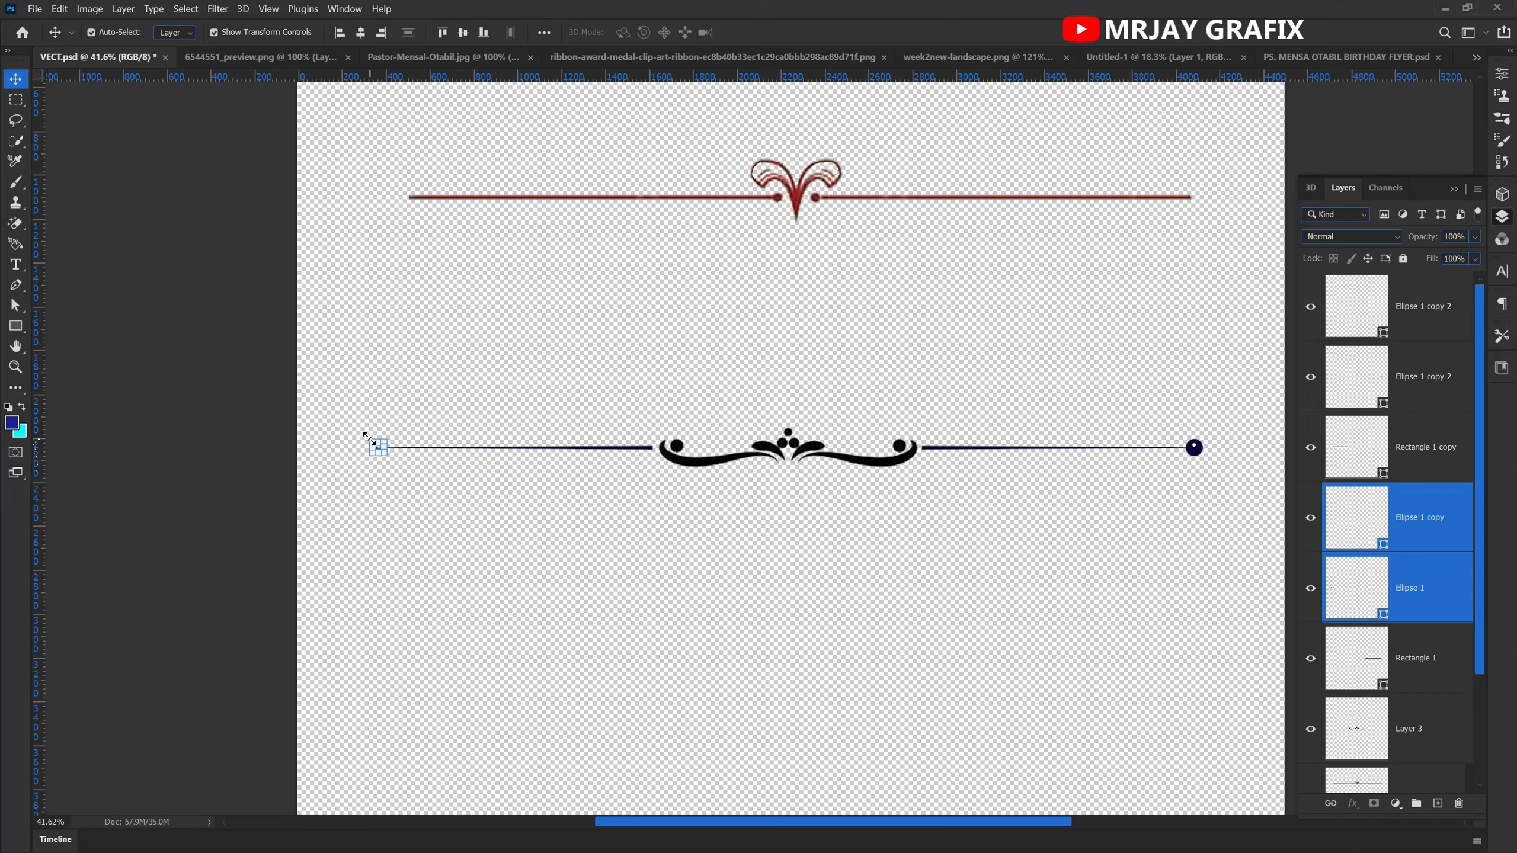
left_click_drag(366, 436, 1206, 473)
left_click(309, 406)
key("ctrl")
key("ctrl+e")
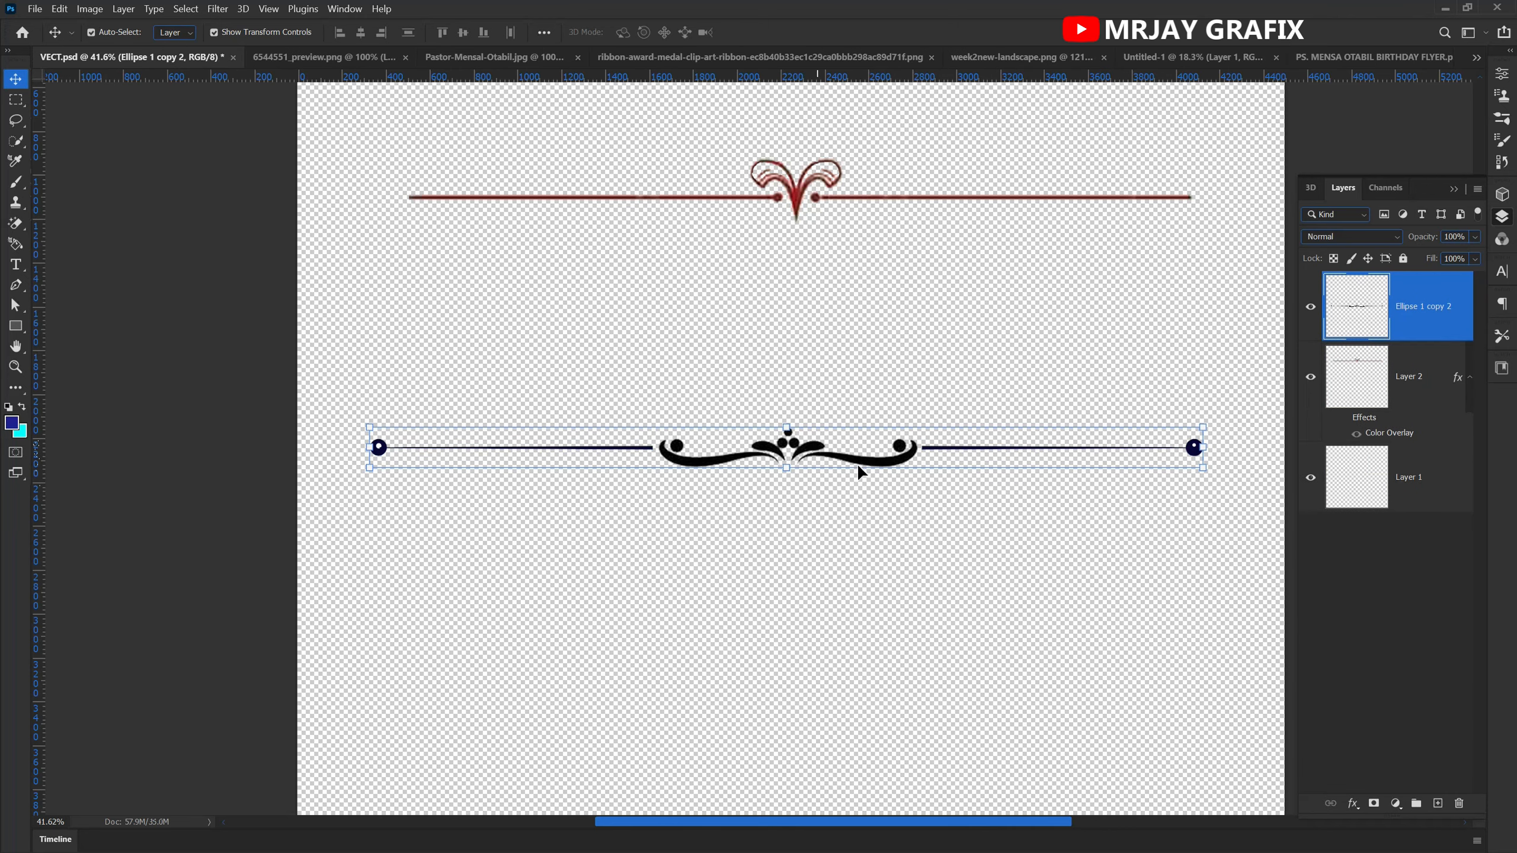
- Try the merged divider in the birthday flyer near the celebrant's name, scaled to 21%, and delete it from the flyer
left_click_drag(893, 467, 697, 713)
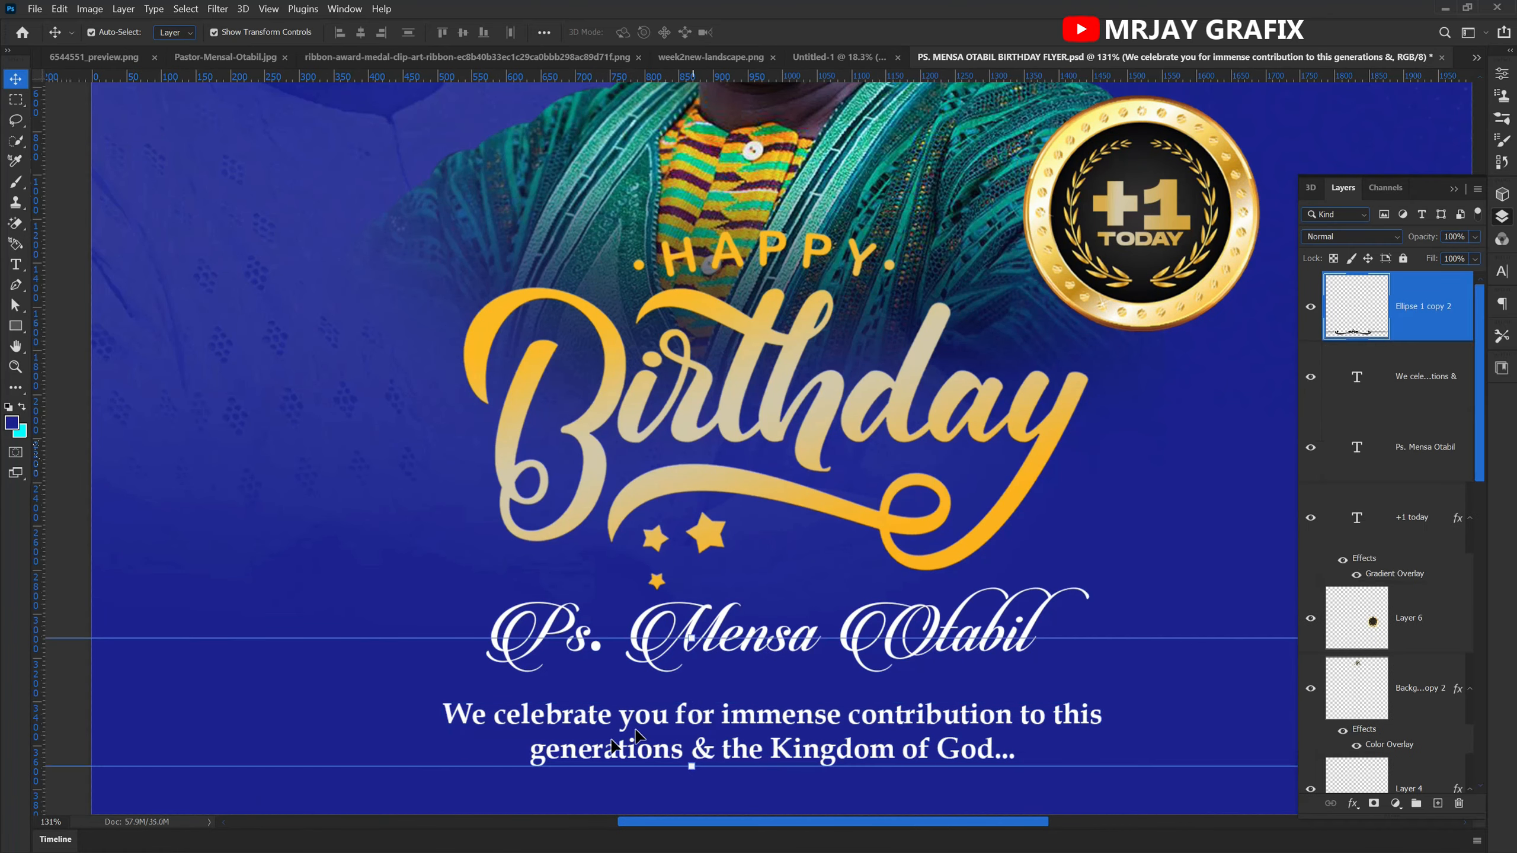
left_click_drag(690, 770, 692, 665)
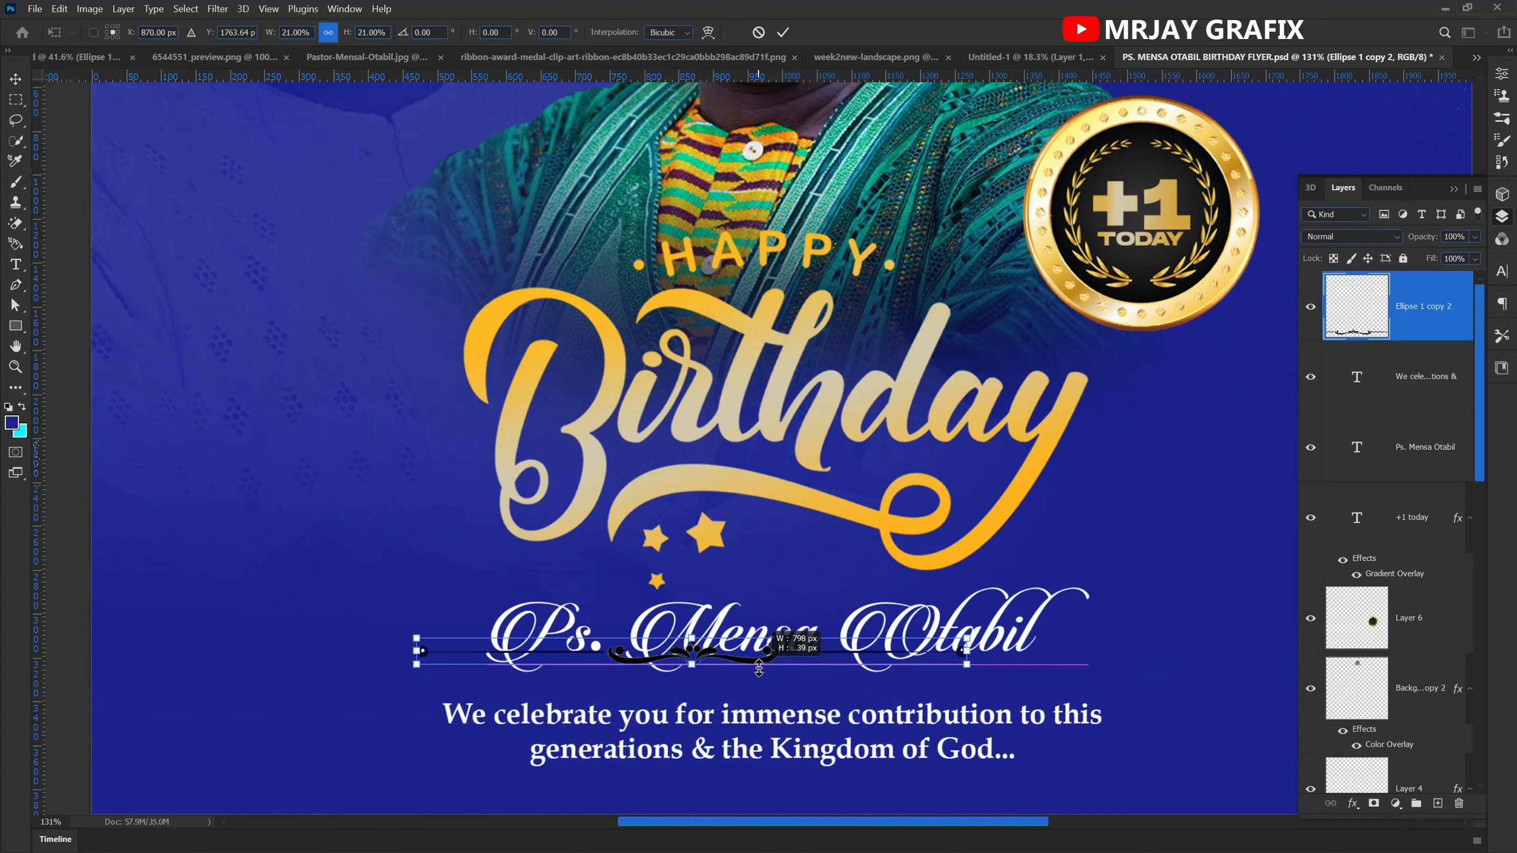
scroll(667, 739, "up", 4)
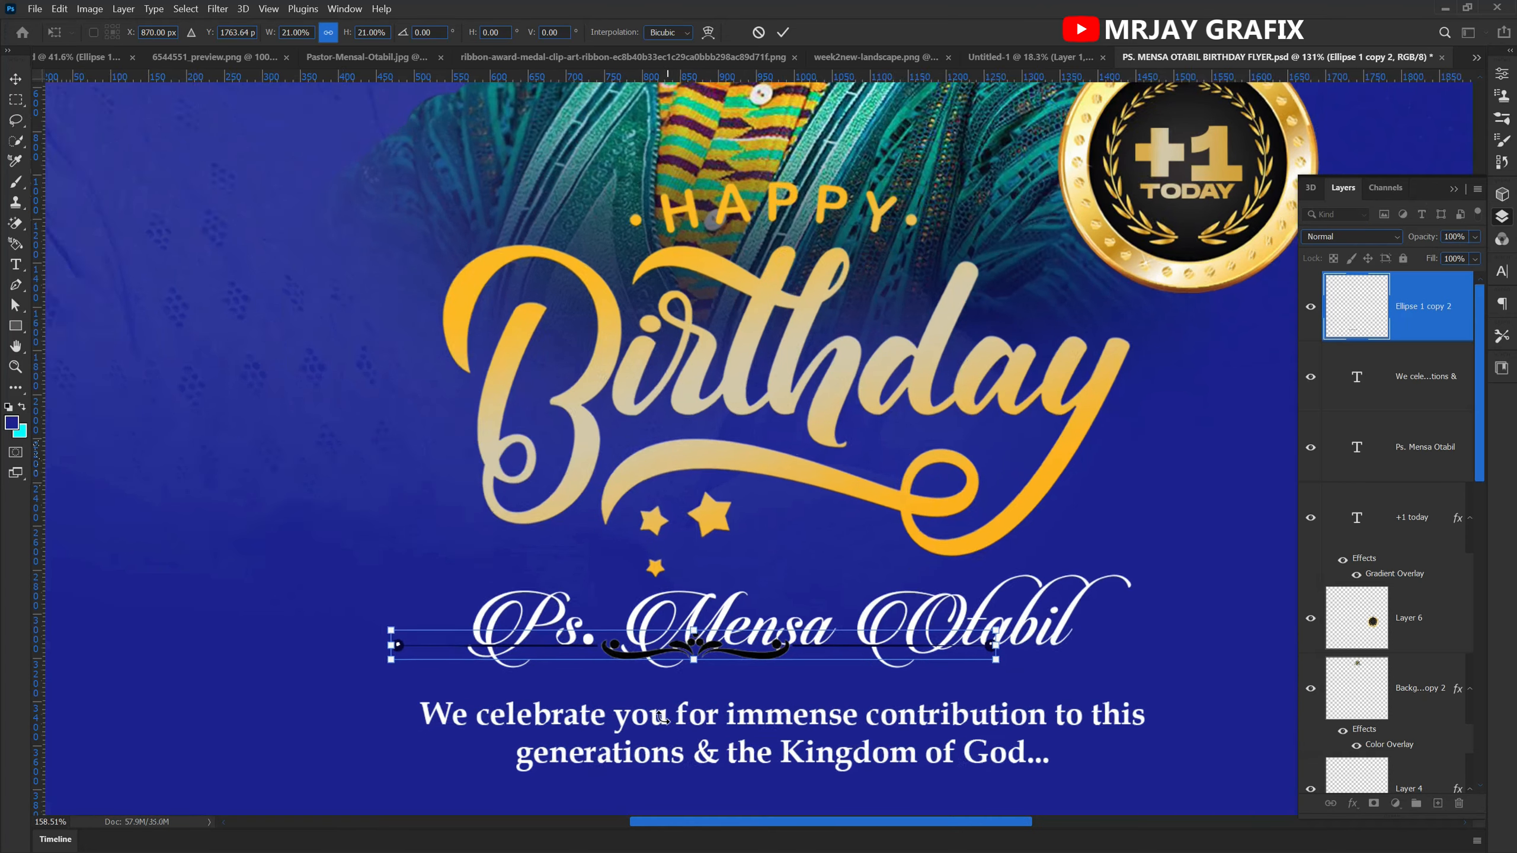
left_click_drag(624, 623, 584, 550)
key("Return")
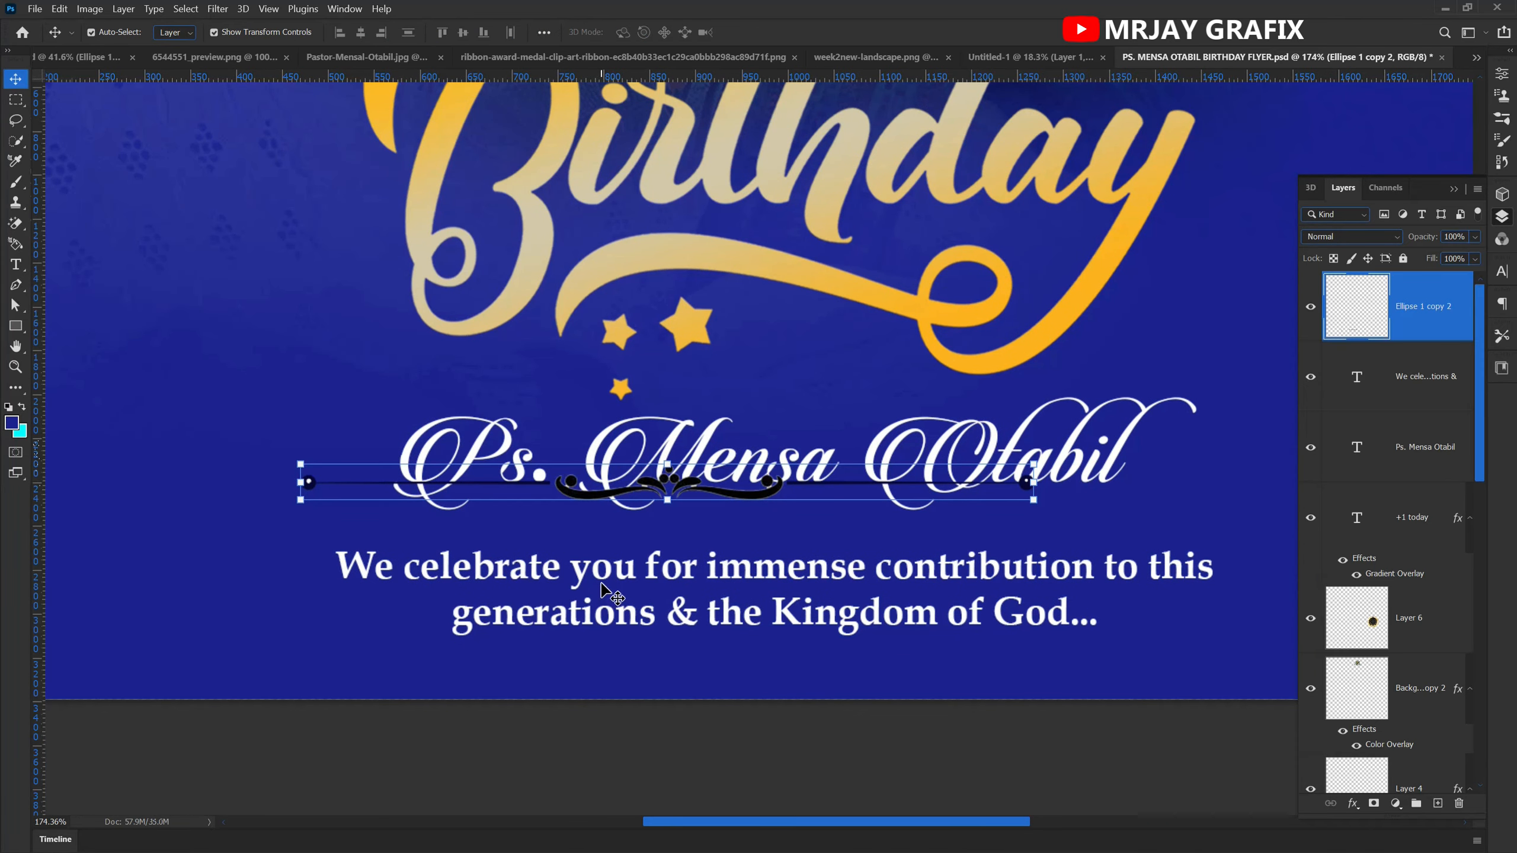
key("Delete")
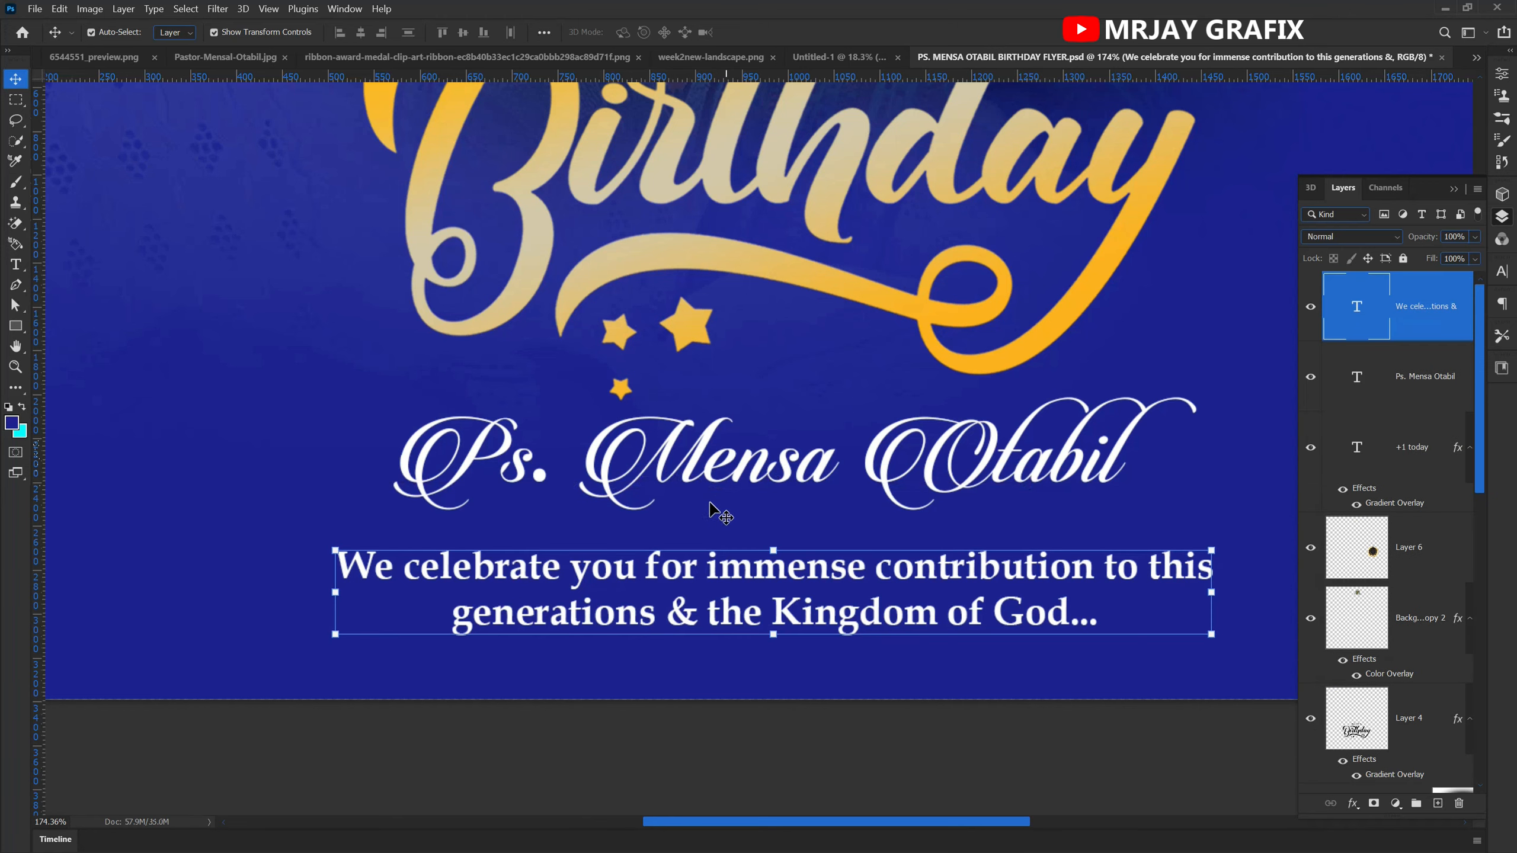
- Switch back to the VECT.psd document and undo the merge of the black divider's parts
left_click(89, 57)
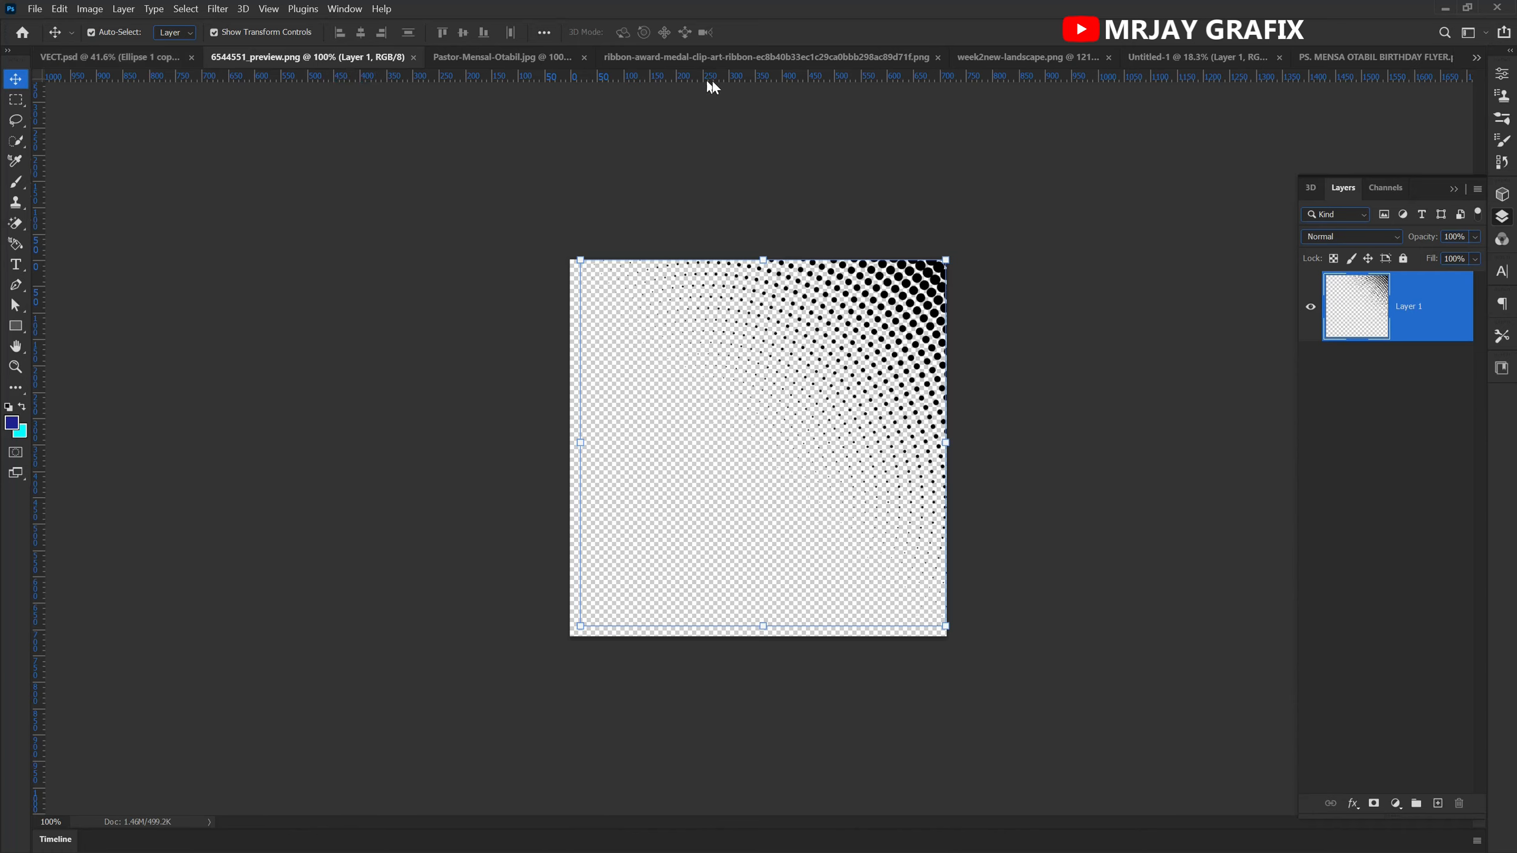
left_click(739, 62)
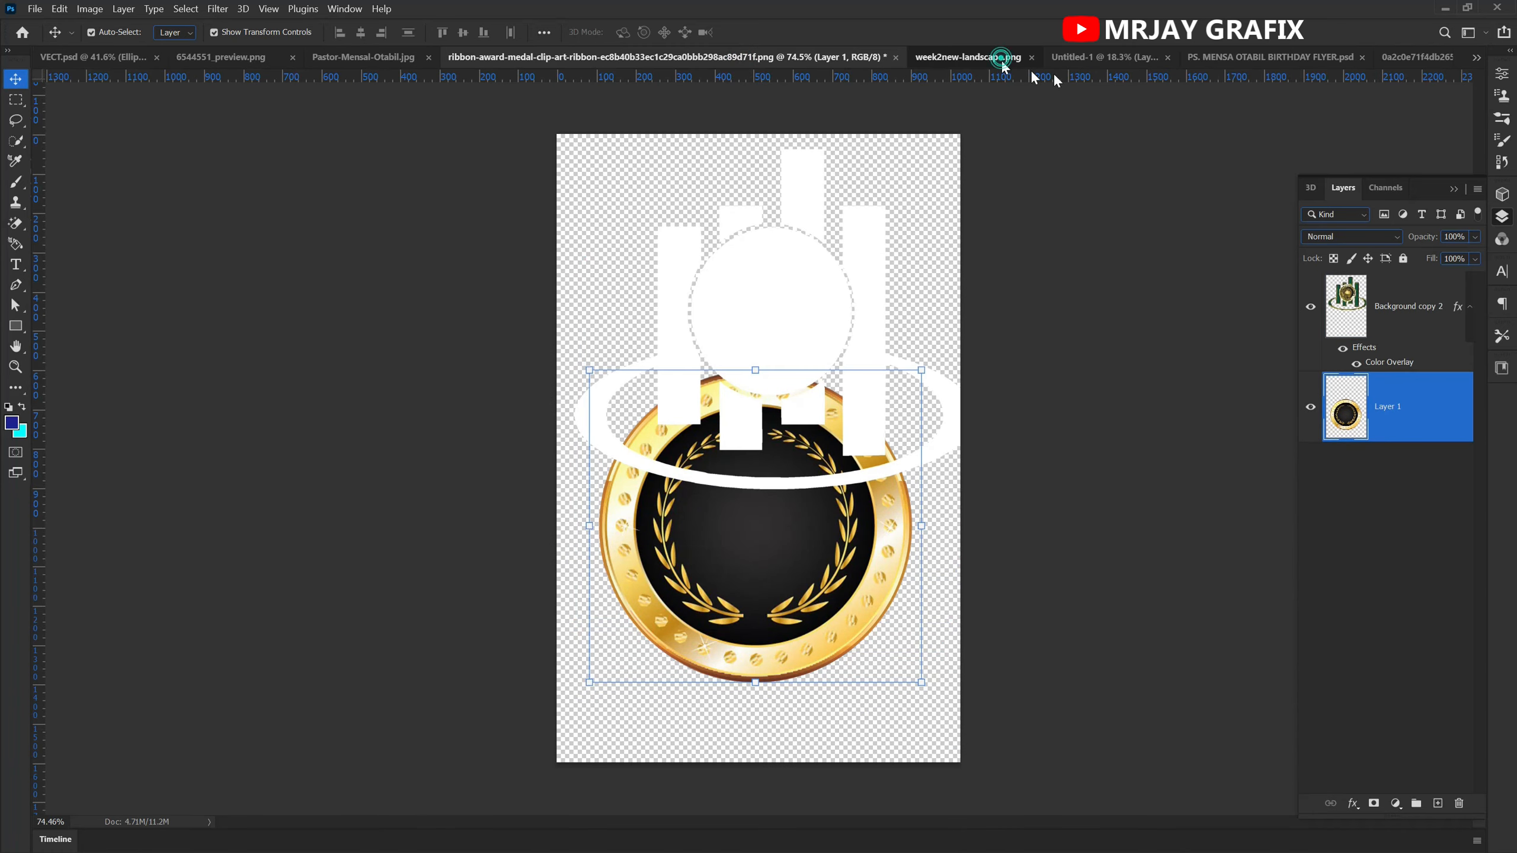
left_click(1015, 58)
left_click(1070, 56)
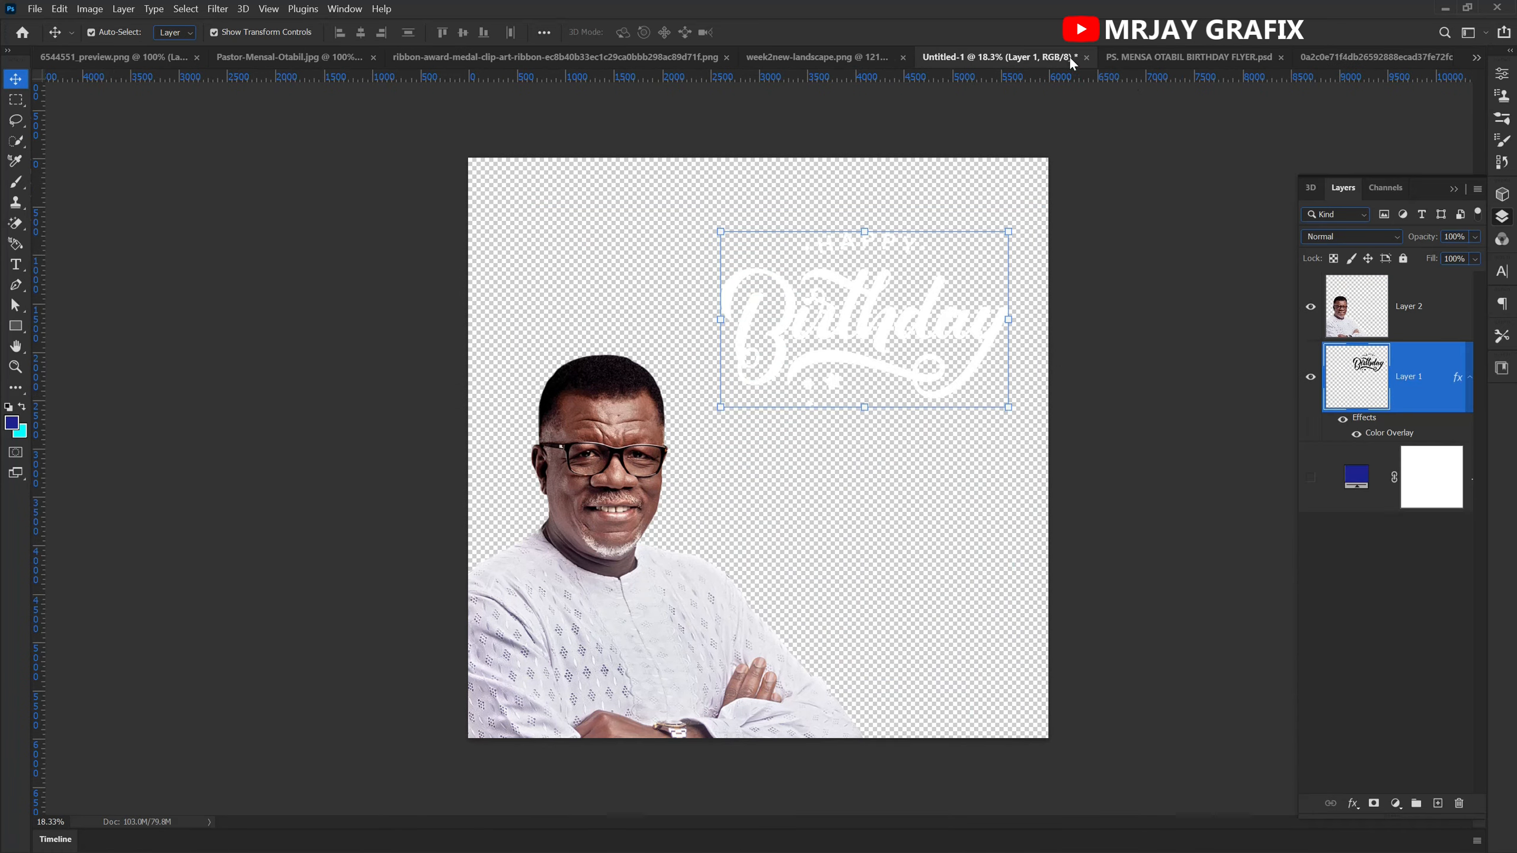
left_click(1252, 57)
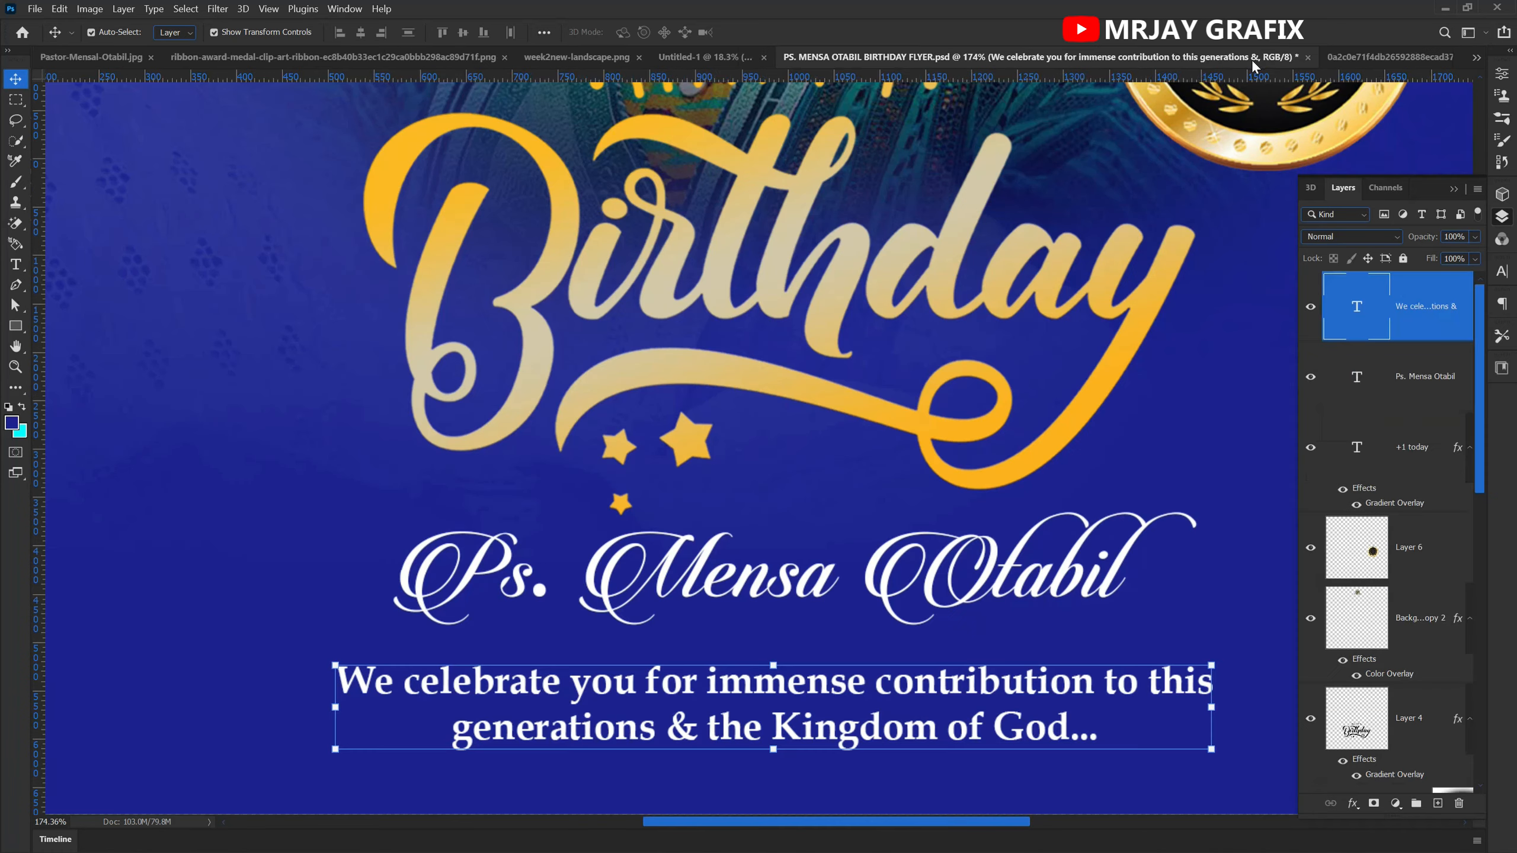
left_click(1370, 57)
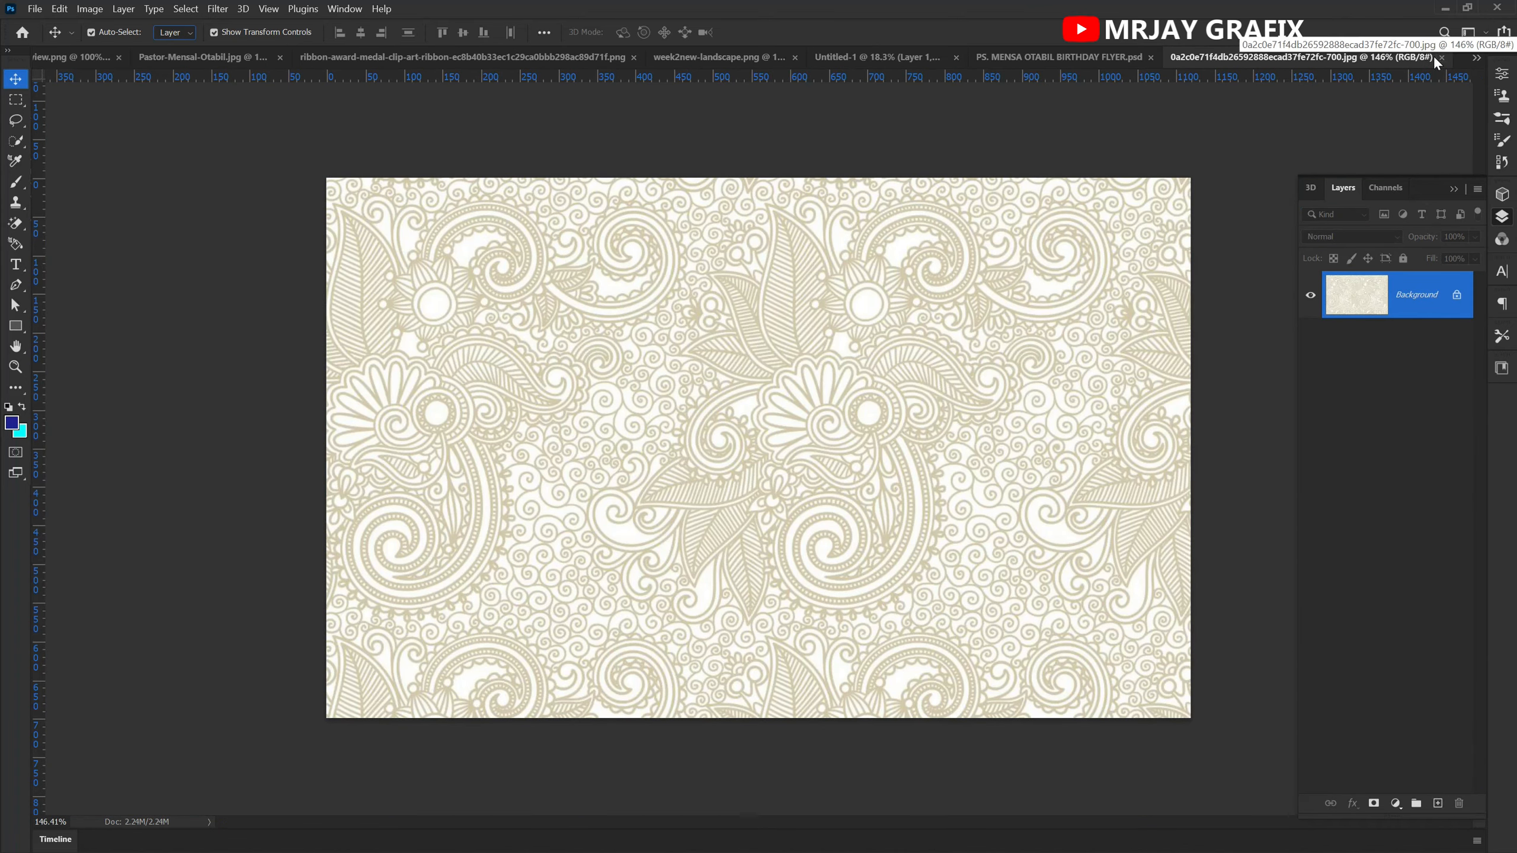
left_click(1476, 57)
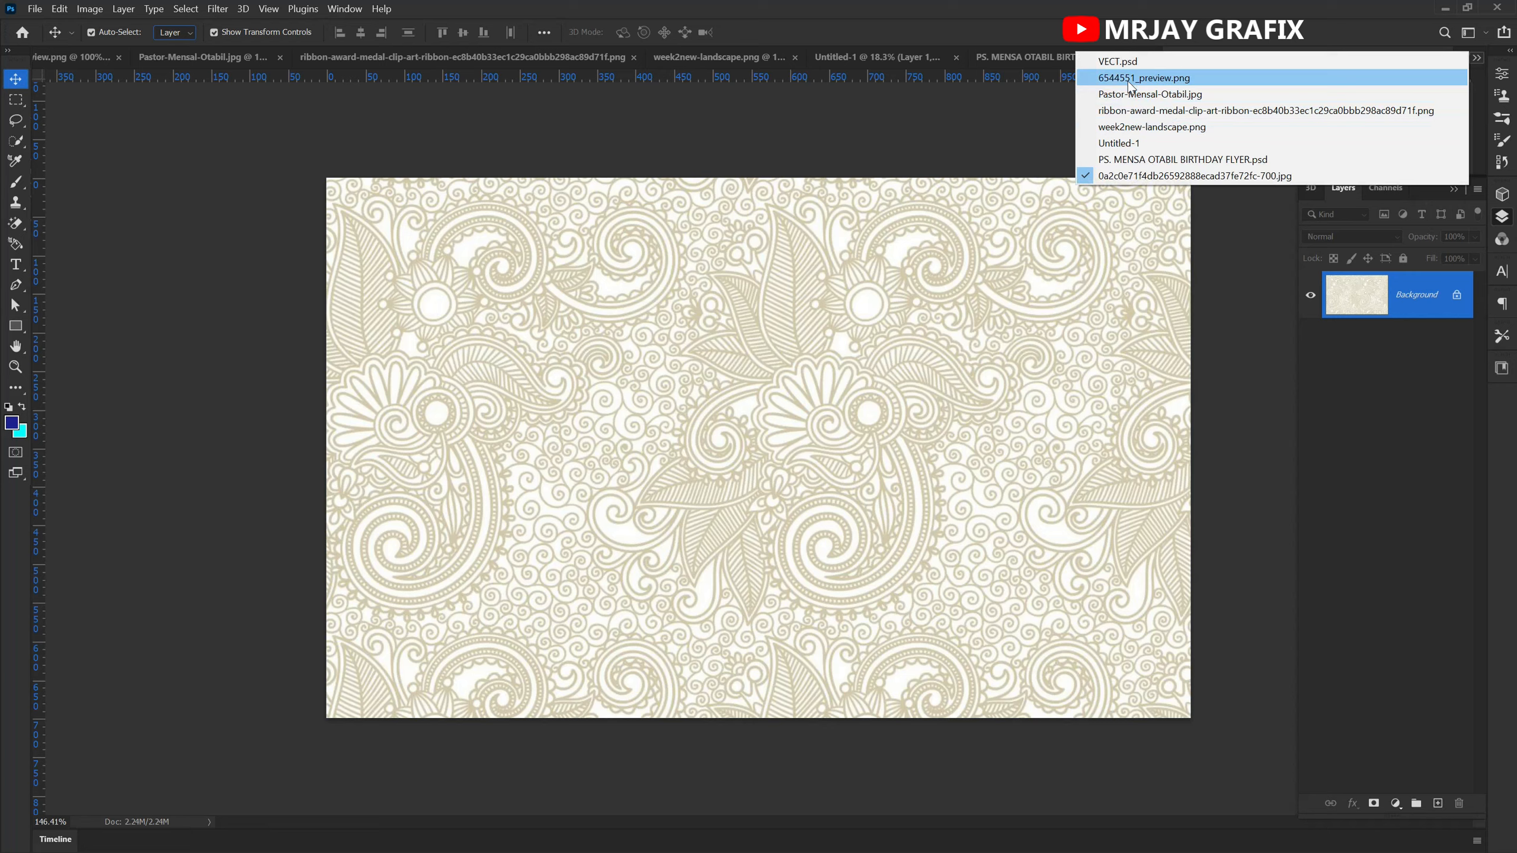
left_click(1129, 61)
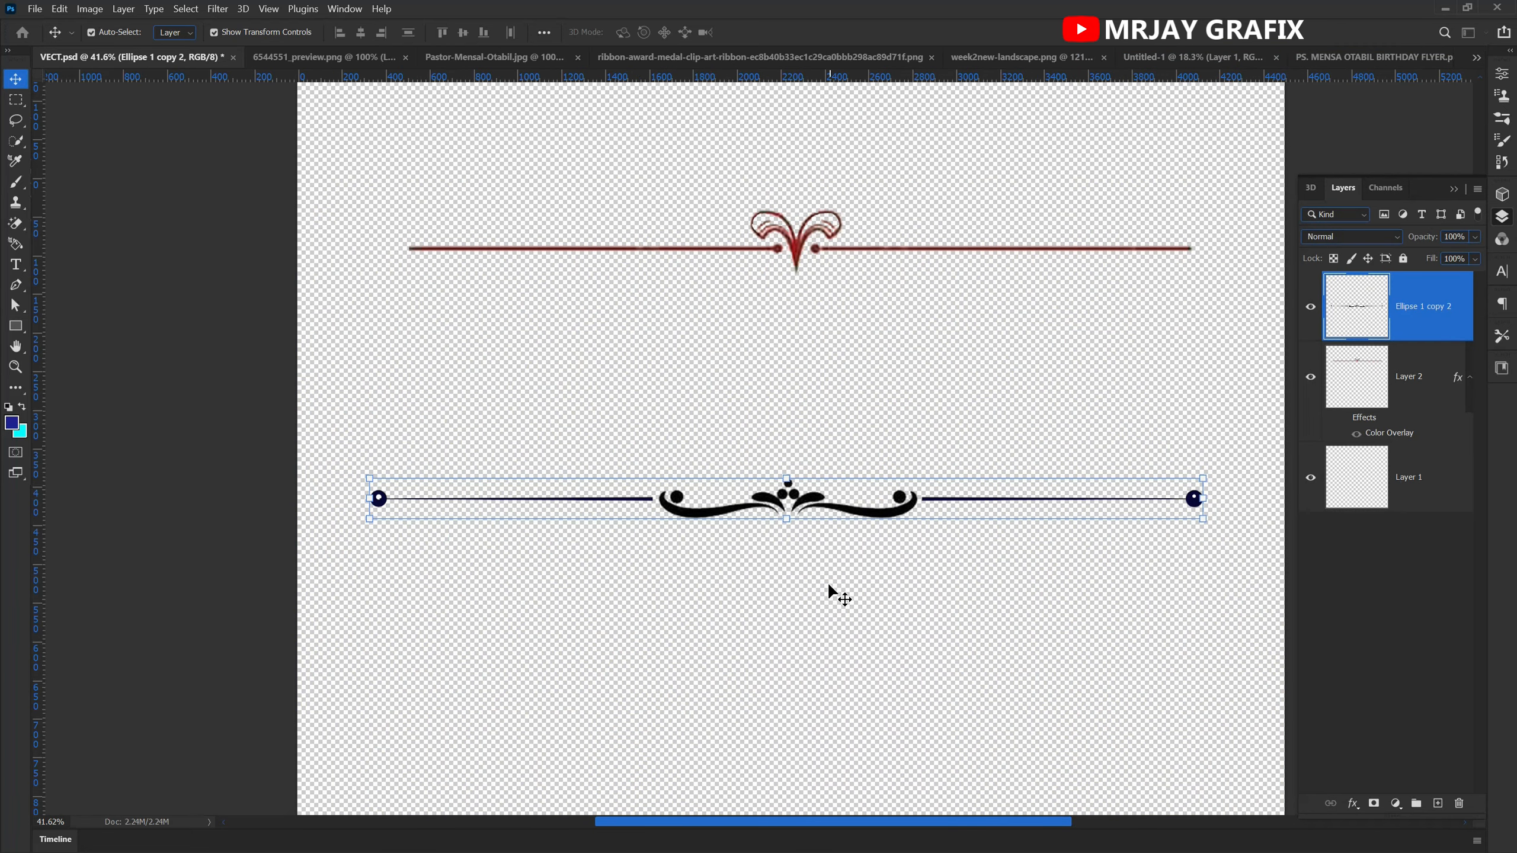
scroll(829, 586, "up", 1)
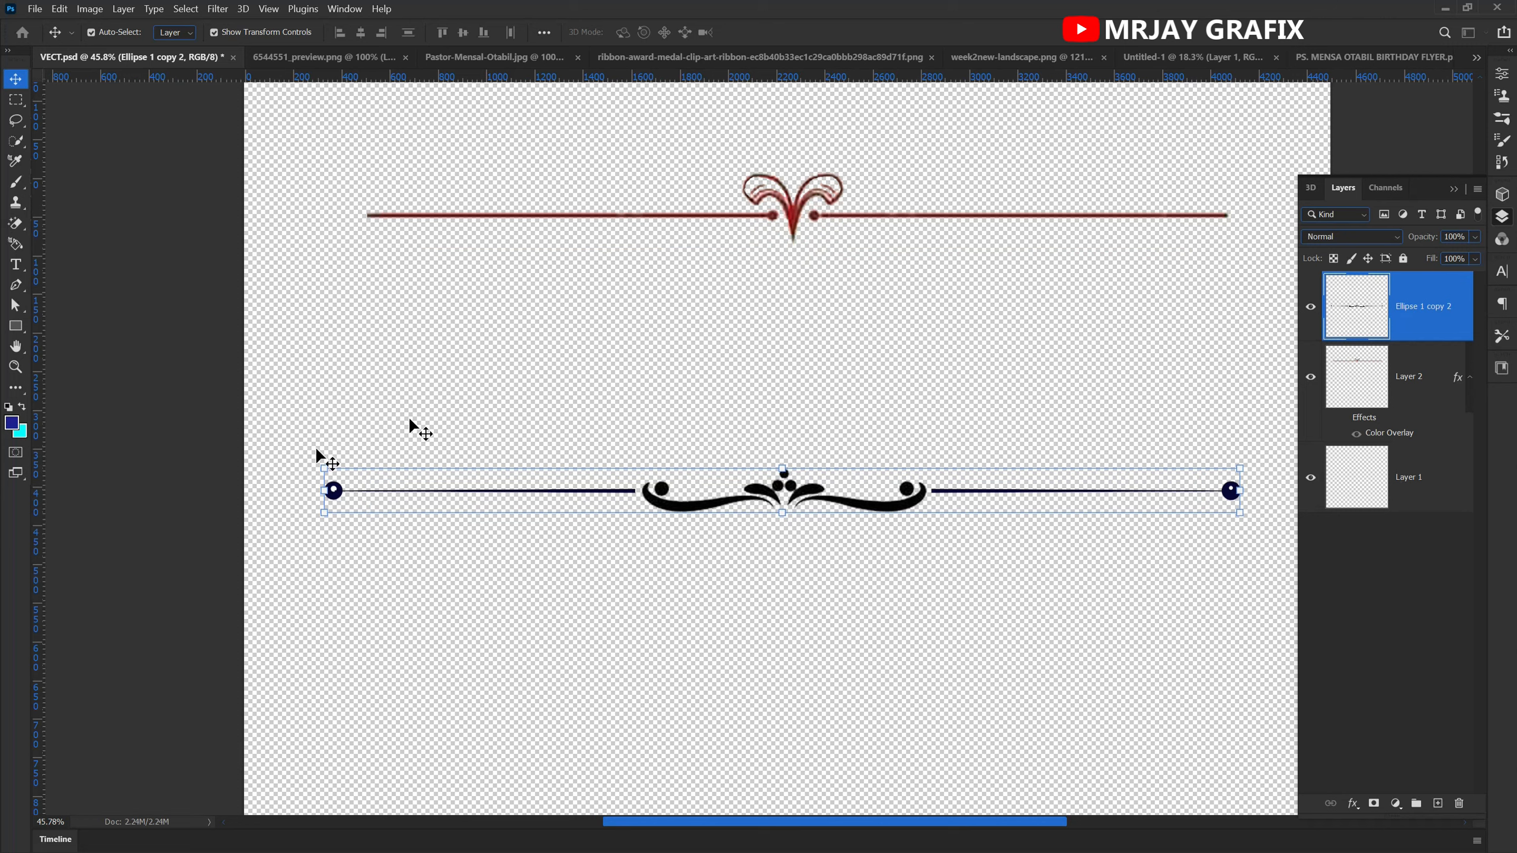
left_click(139, 440)
key("ctrl+z")
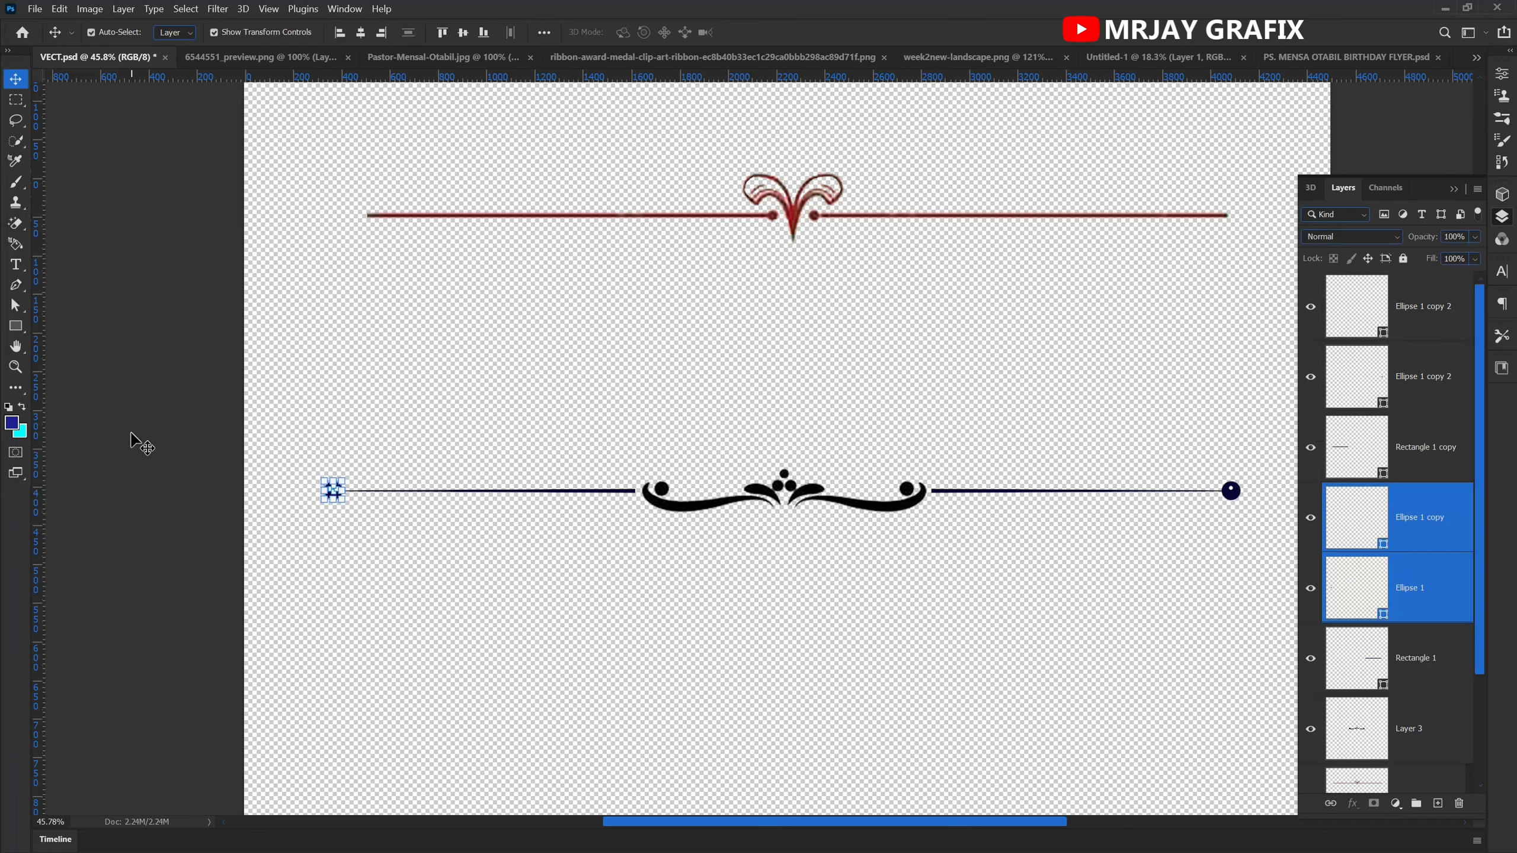
- Nudge the outer and inner dots at the divider's left end together slightly to the left along the line
left_click(103, 464)
scroll(230, 514, "up", 1)
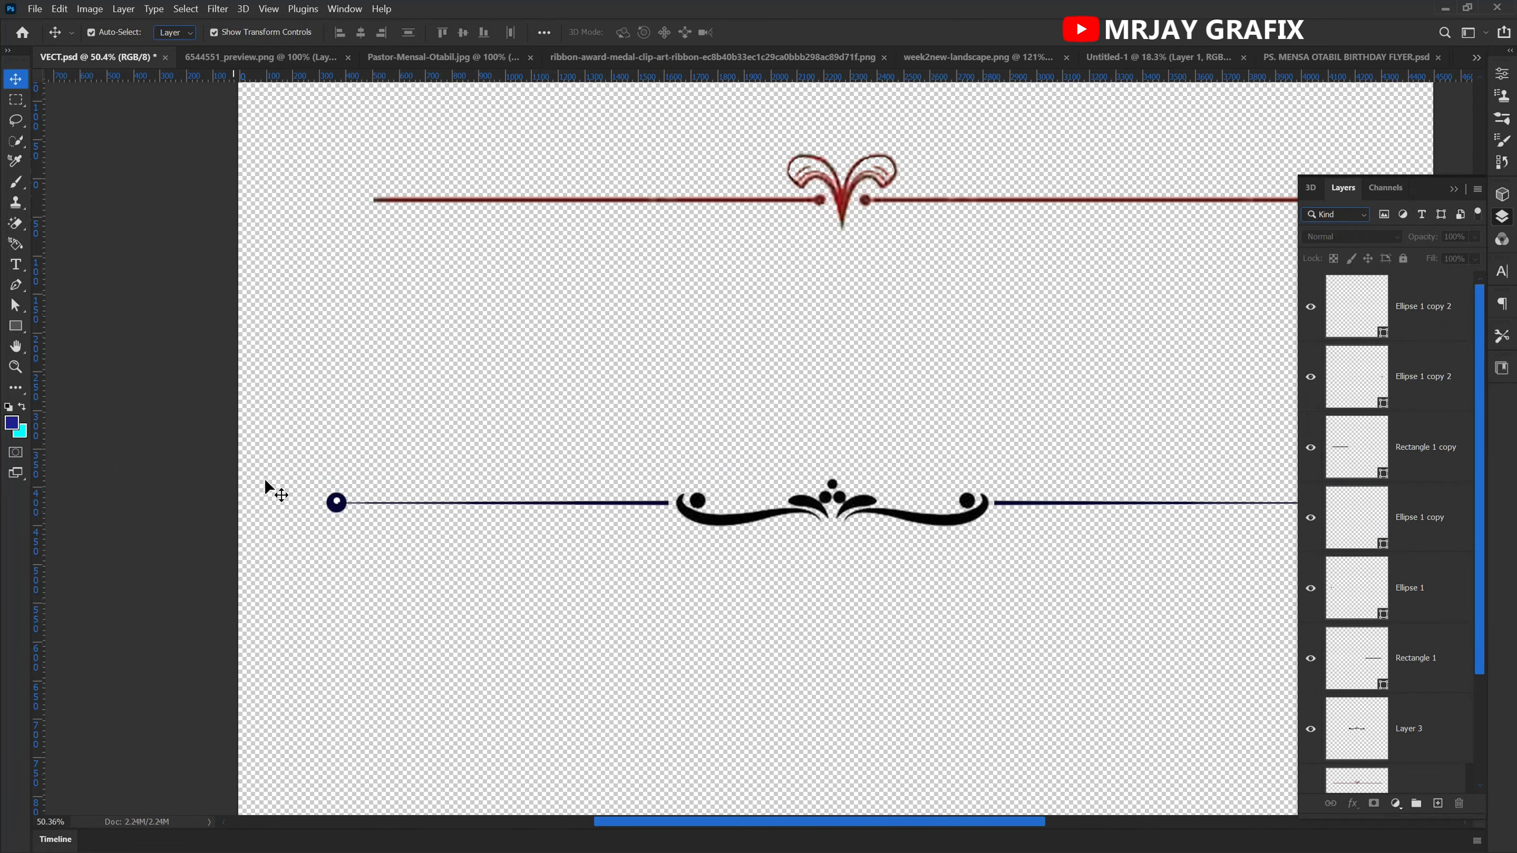
scroll(354, 517, "up", 5)
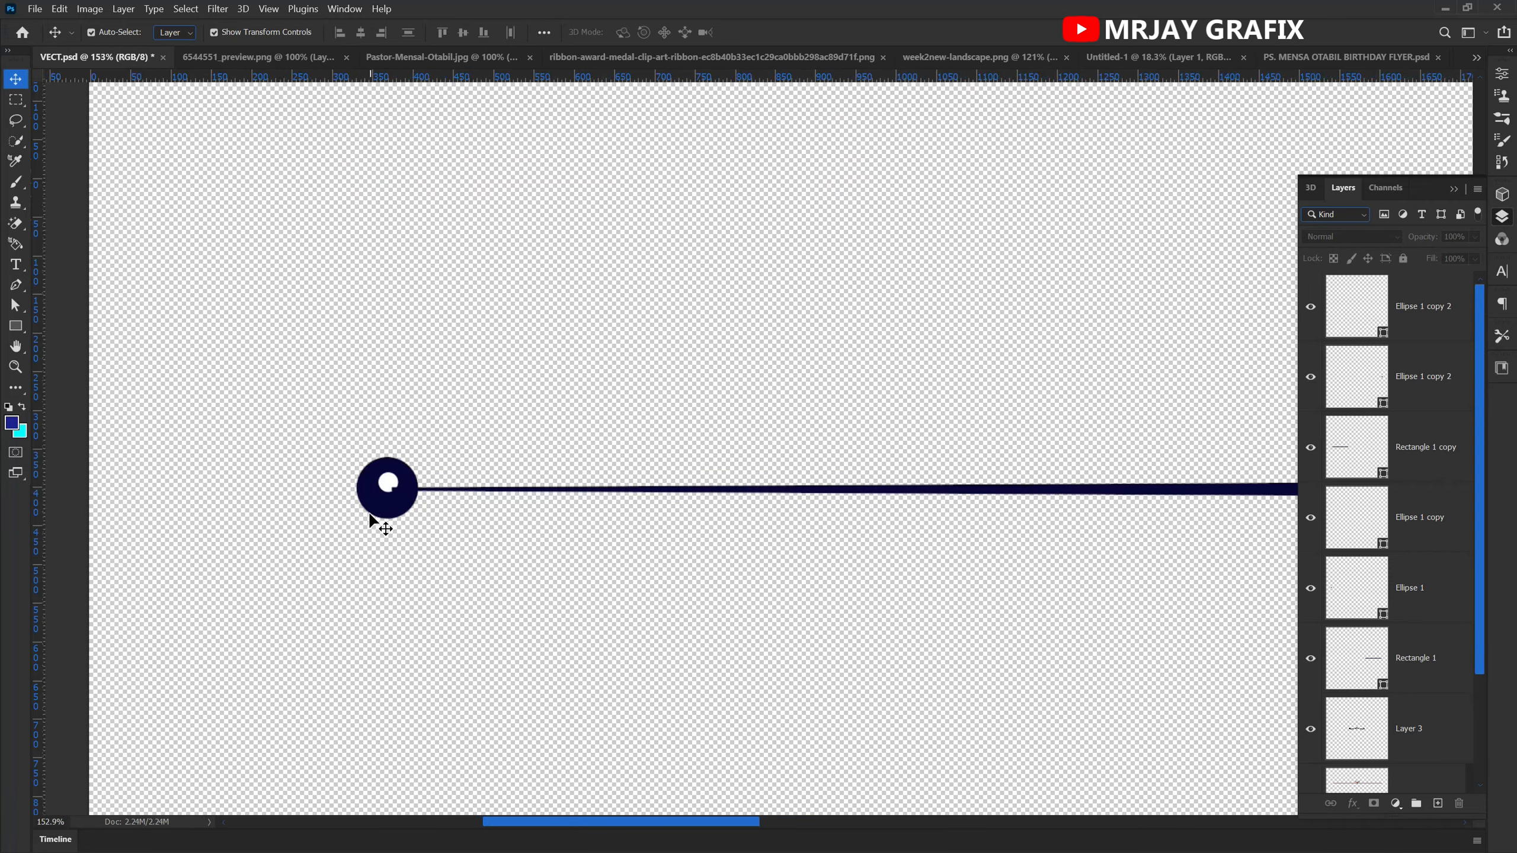
left_click(369, 512)
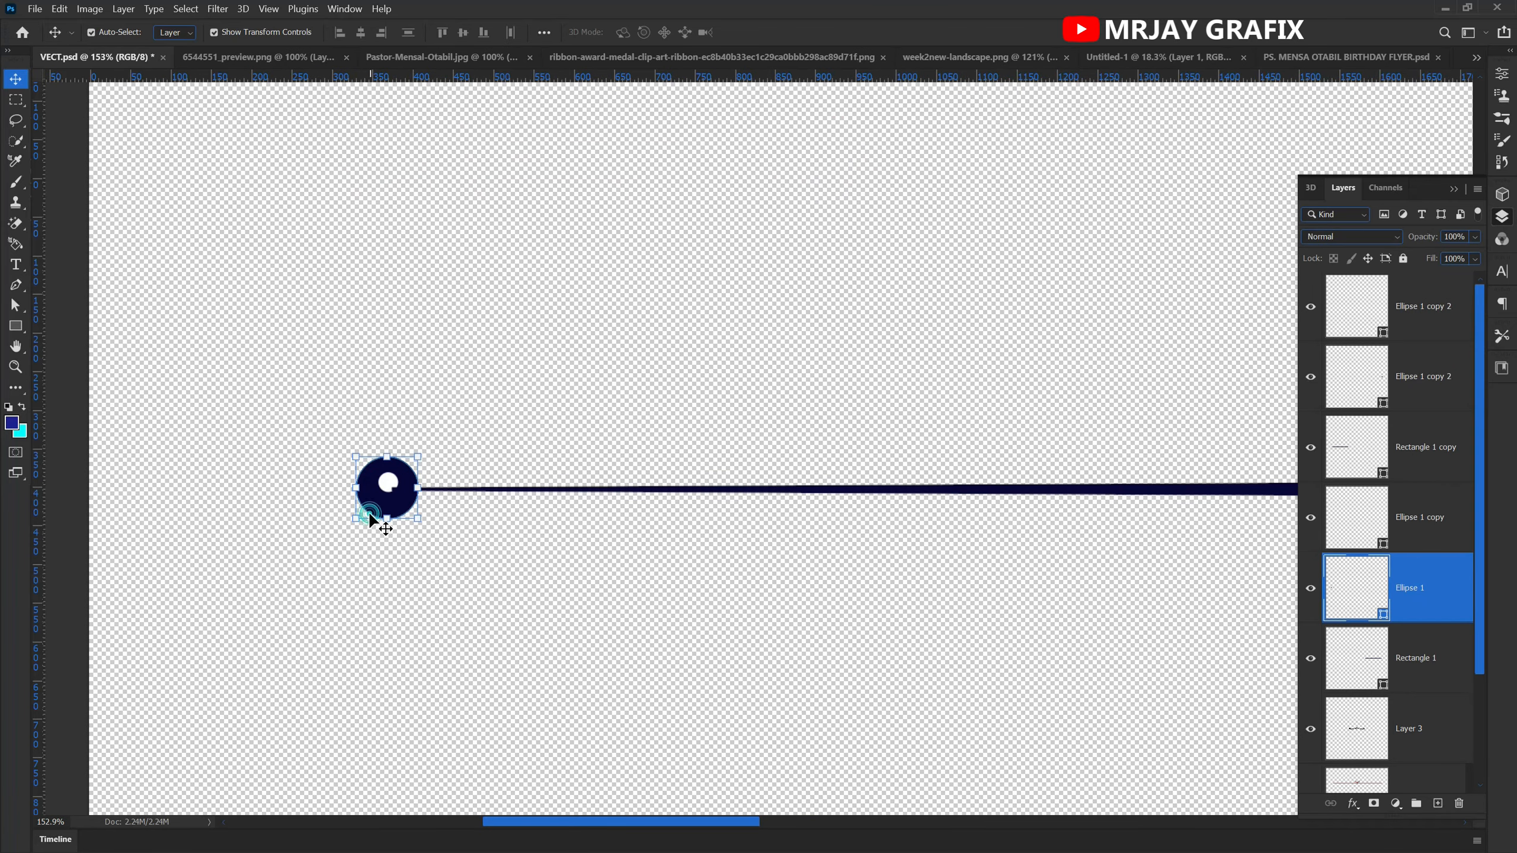
left_click(388, 487)
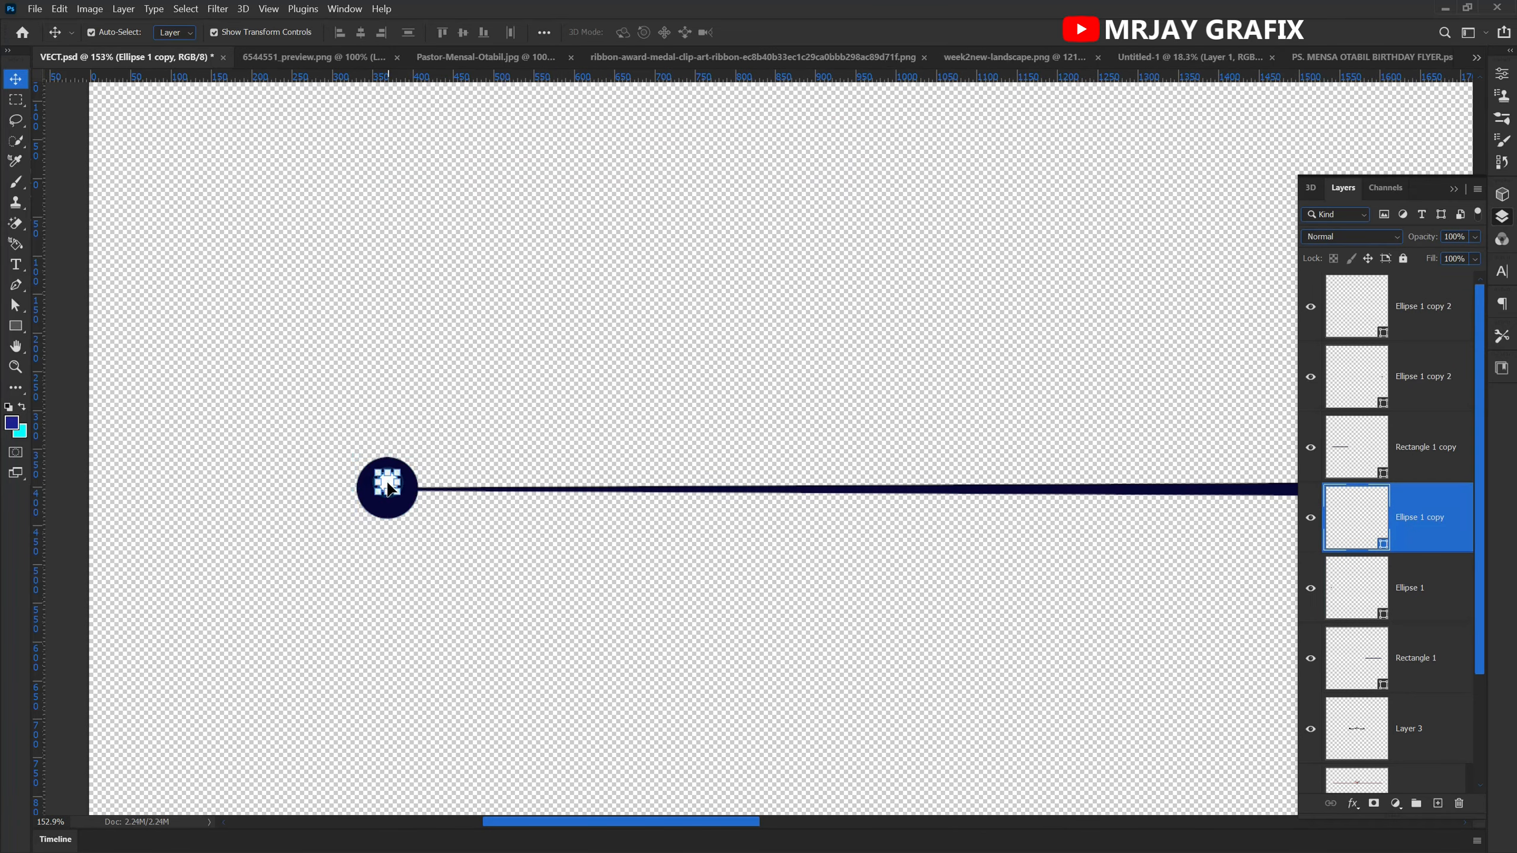
left_click(380, 514)
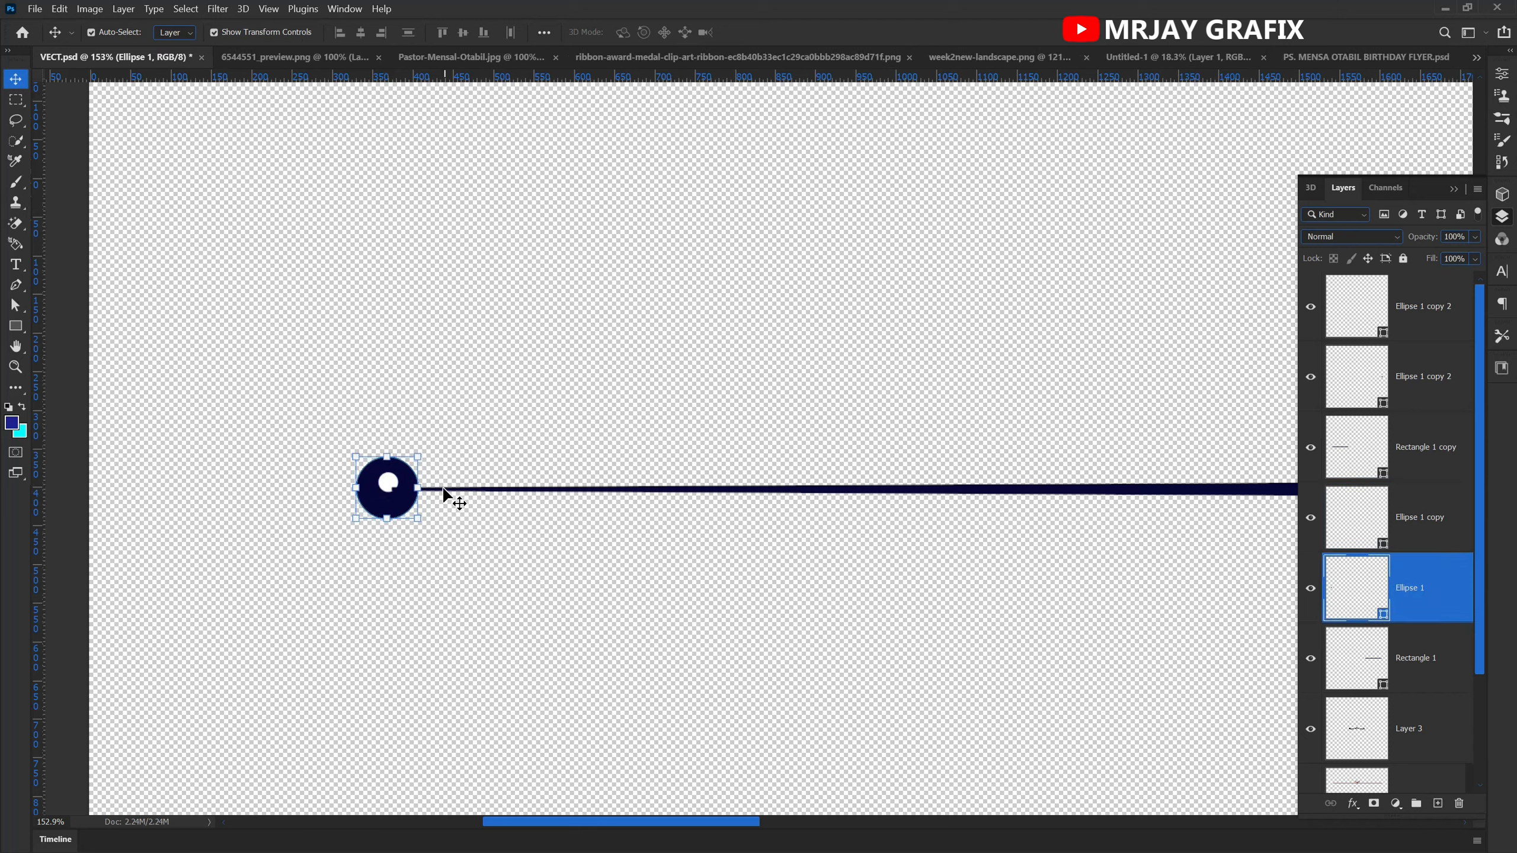
left_click(441, 493)
left_click(311, 499)
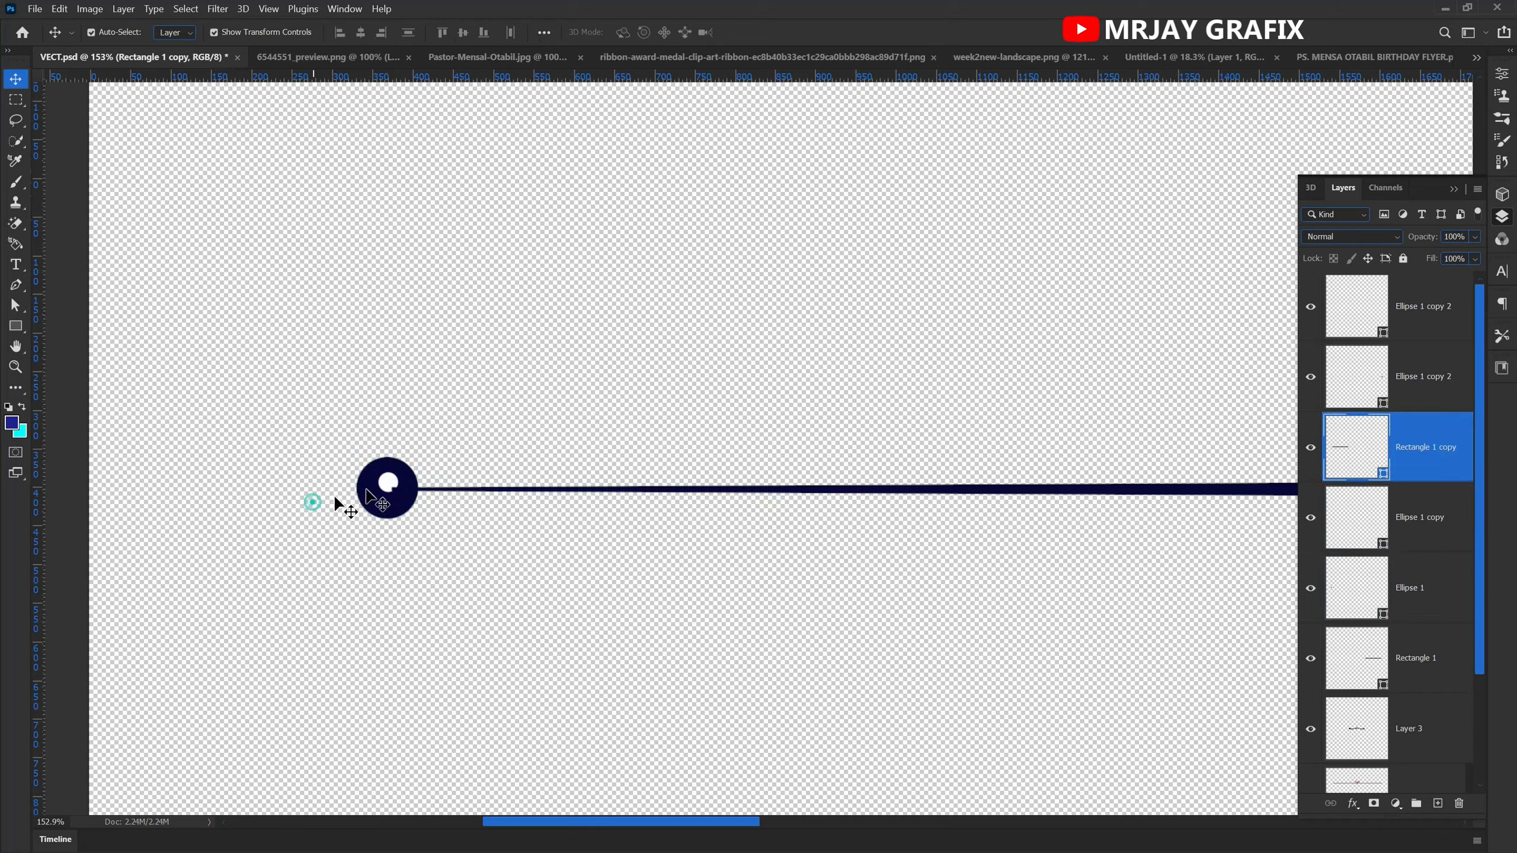
left_click(388, 487)
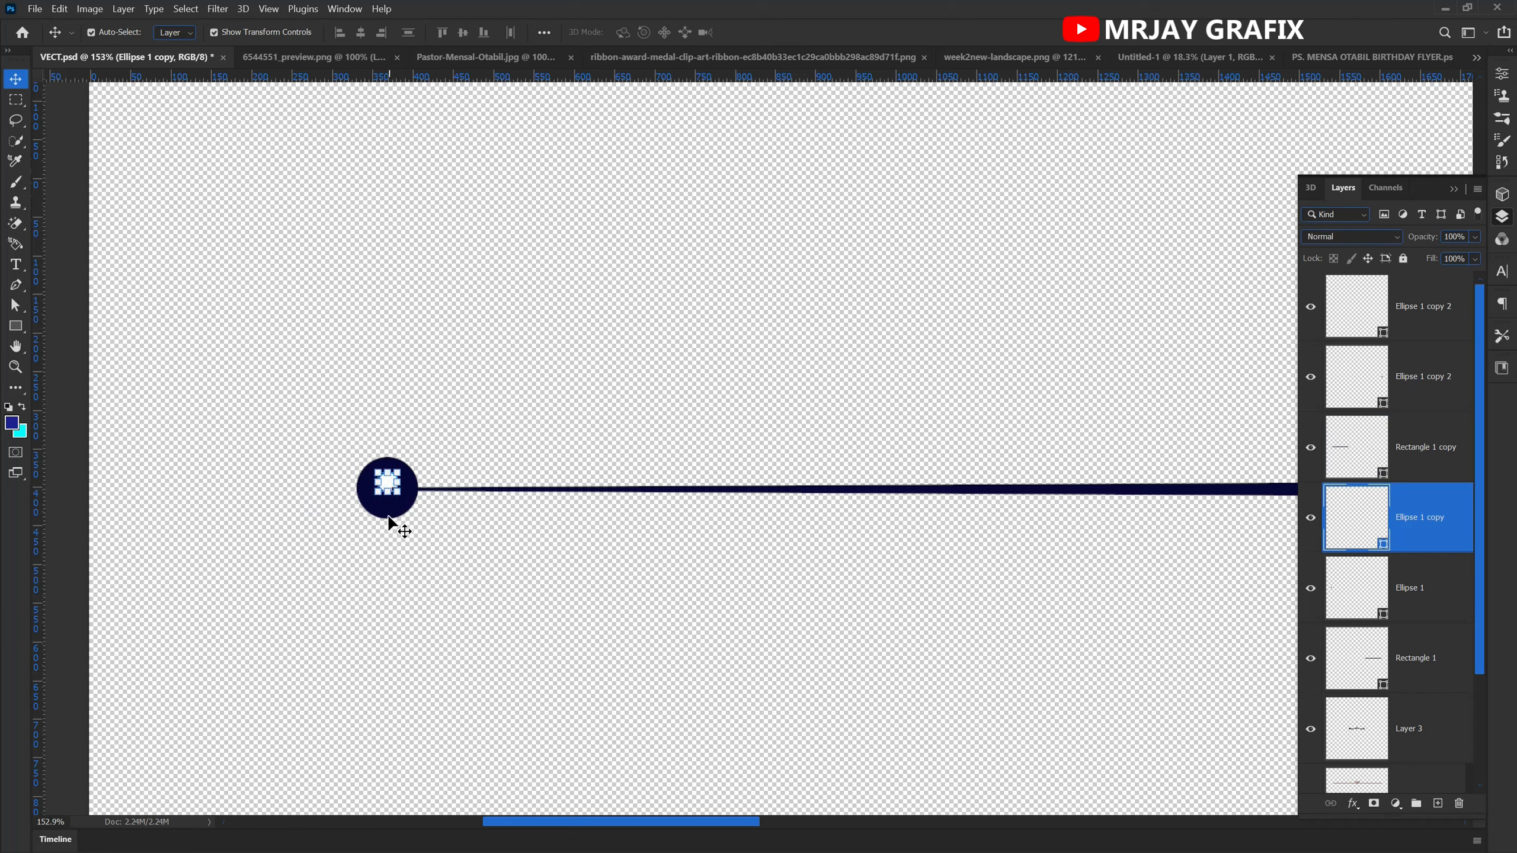
left_click(384, 515, "shift")
key("Left")
key("Left")
key("Left")
key("Left")
key("Left")
key("Left")
key("Left")
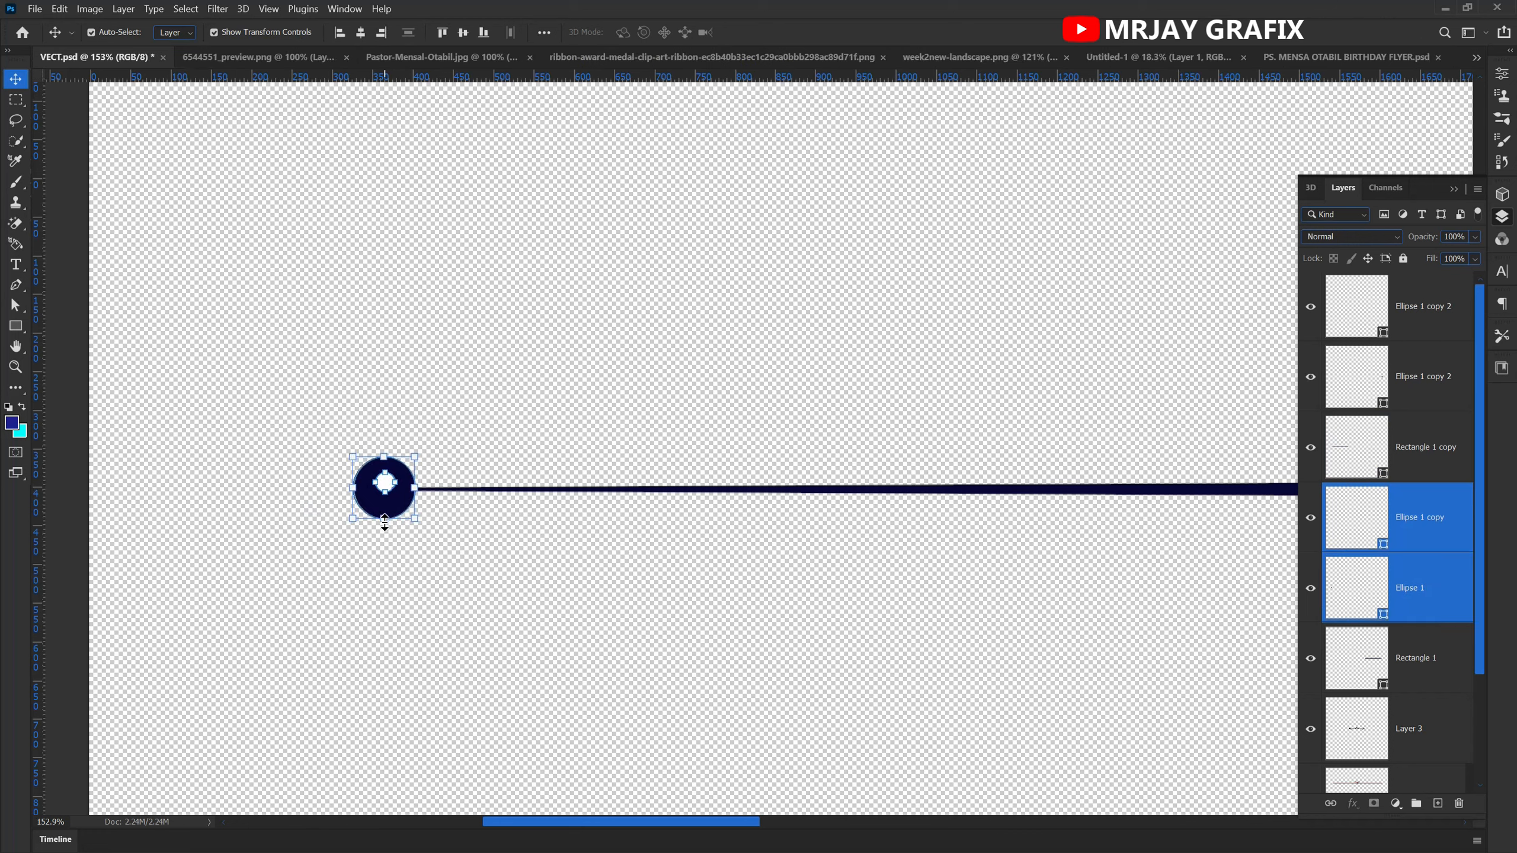
left_click(352, 566)
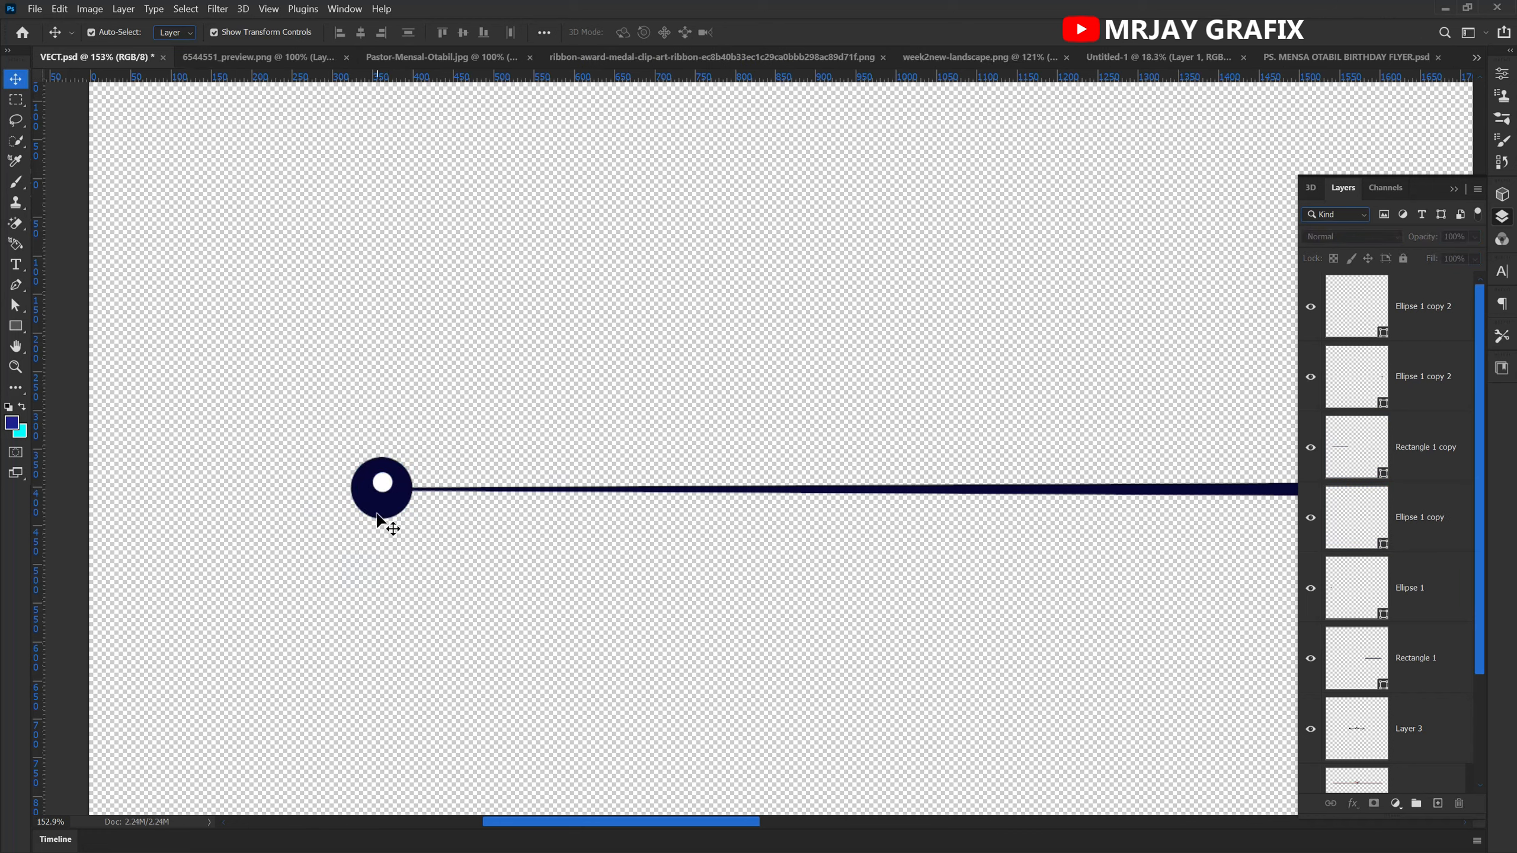
- Rasterize the outer dot's layer at the divider's left end
left_click(377, 515)
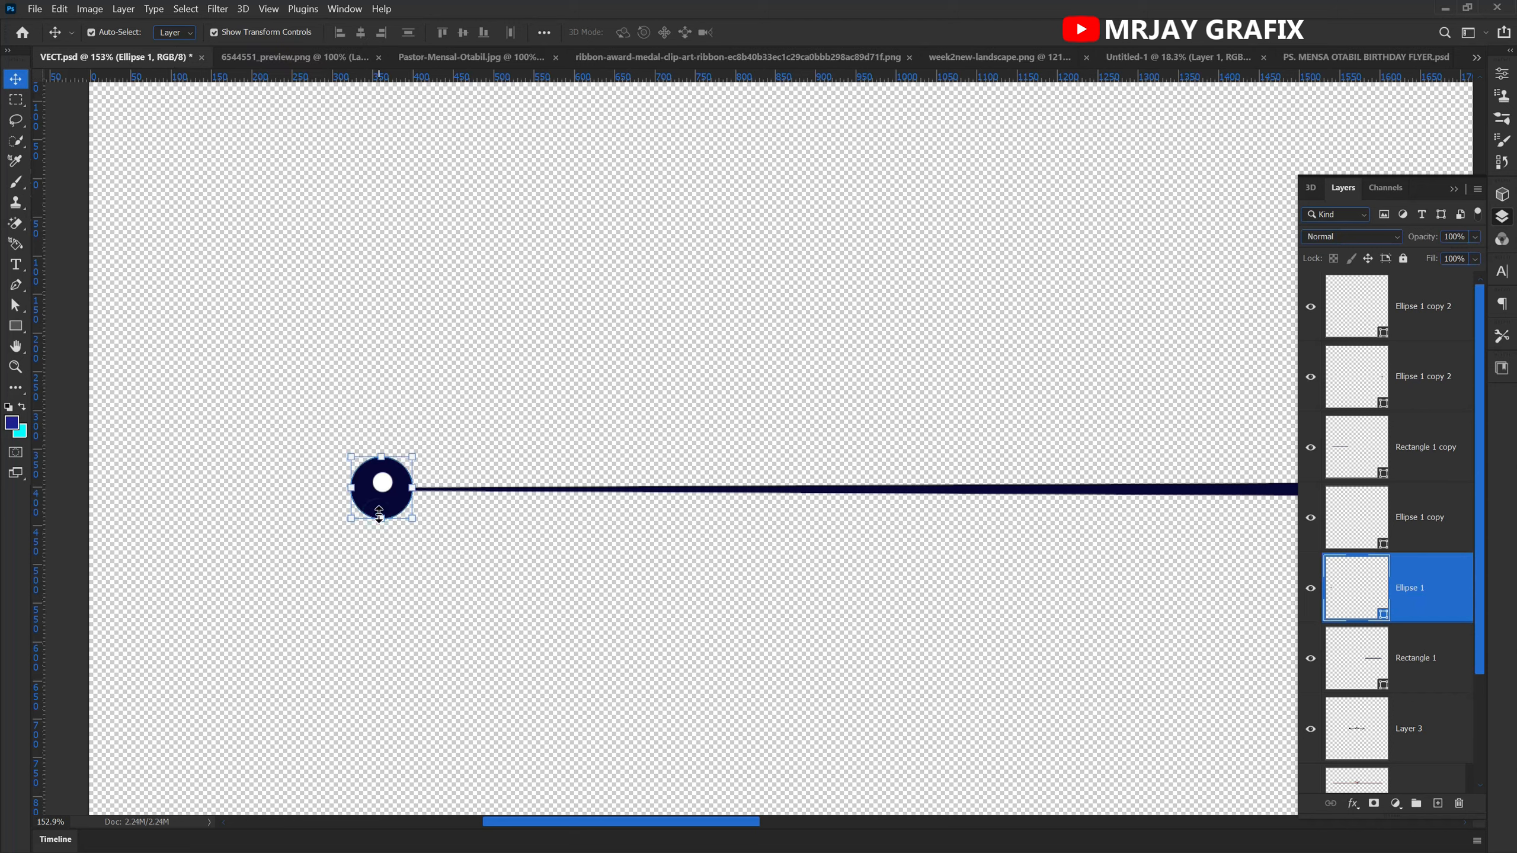
right_click(1446, 589)
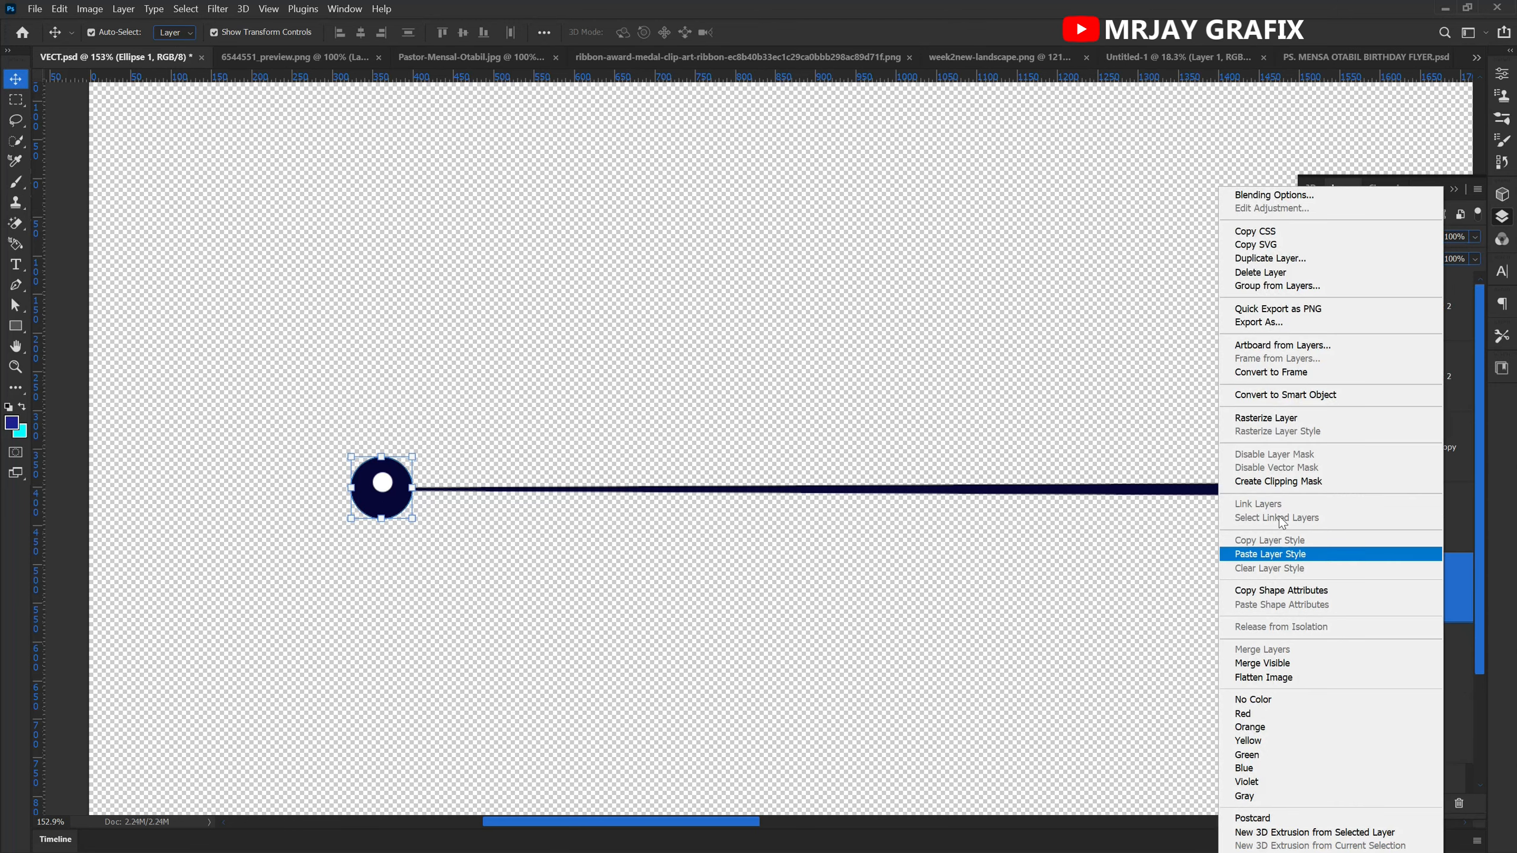
left_click(1267, 418)
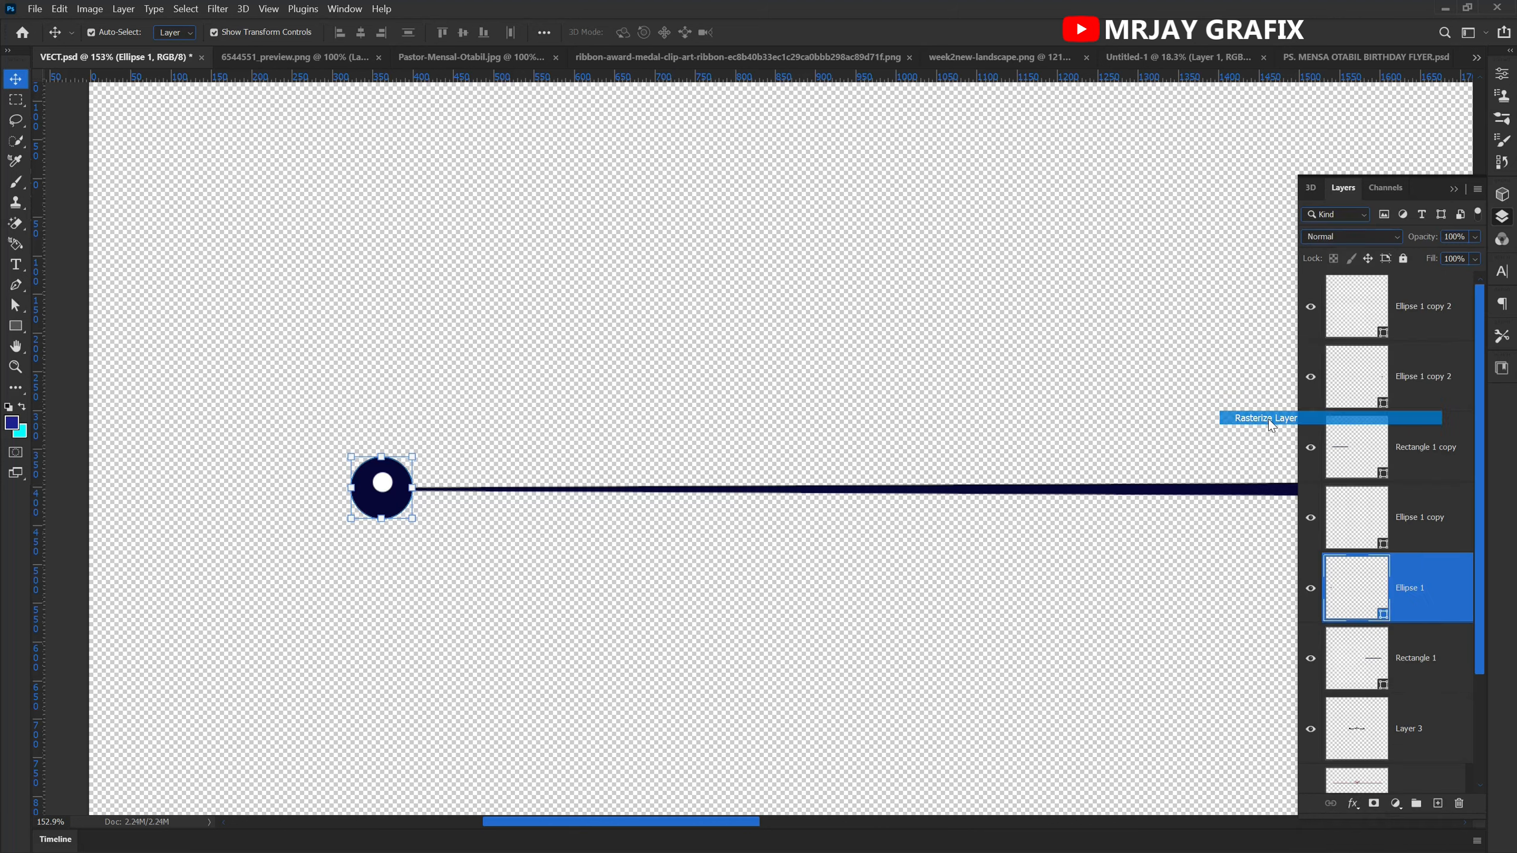
left_click(430, 579)
- Hide the white inner dot at the divider's left end and cut its shape out of the outer dot as a transparent hole
left_click(381, 483)
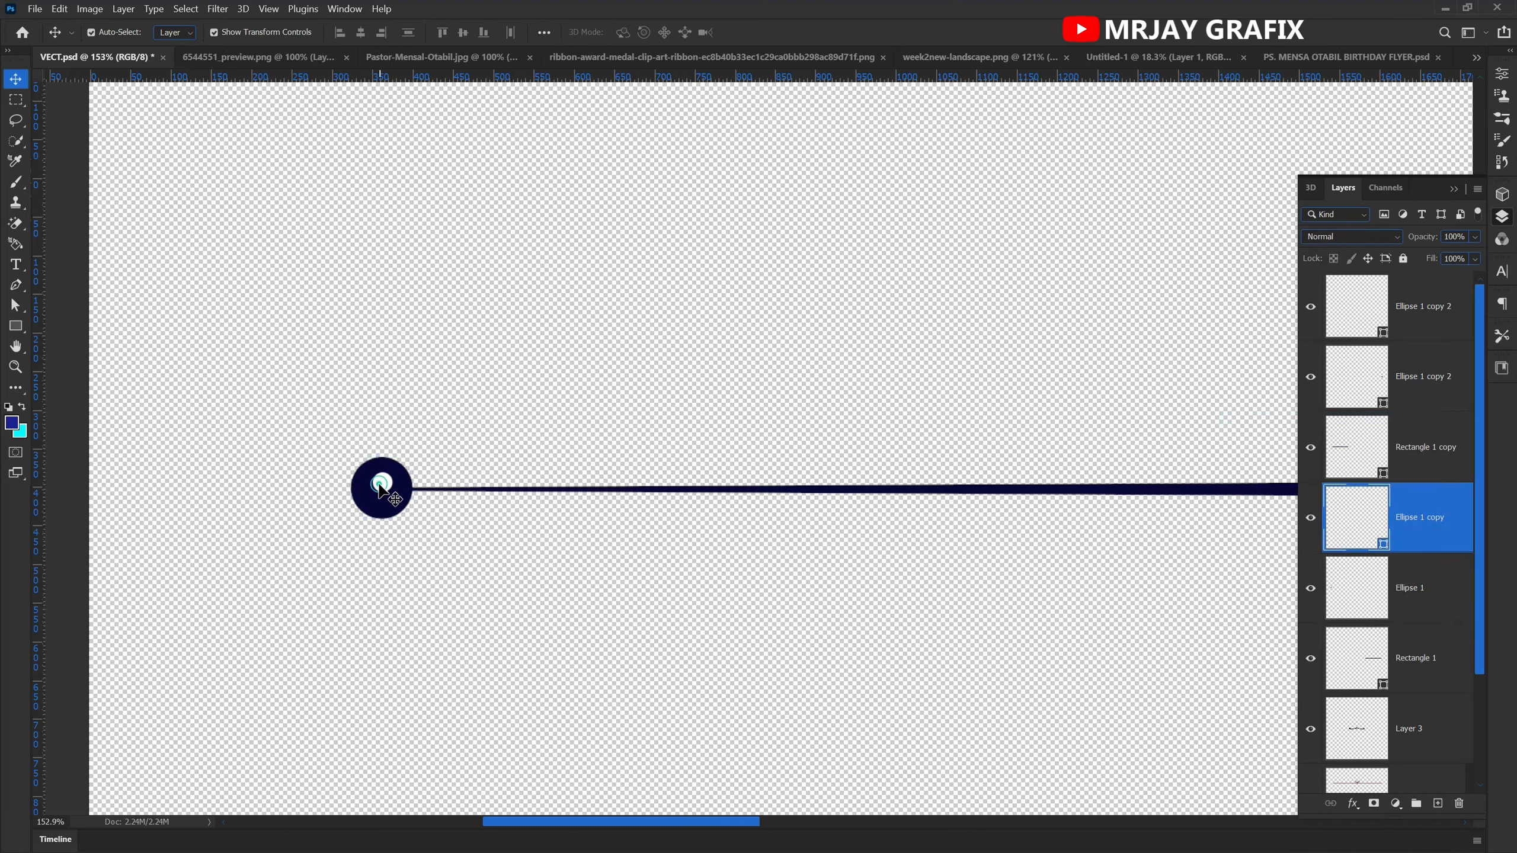
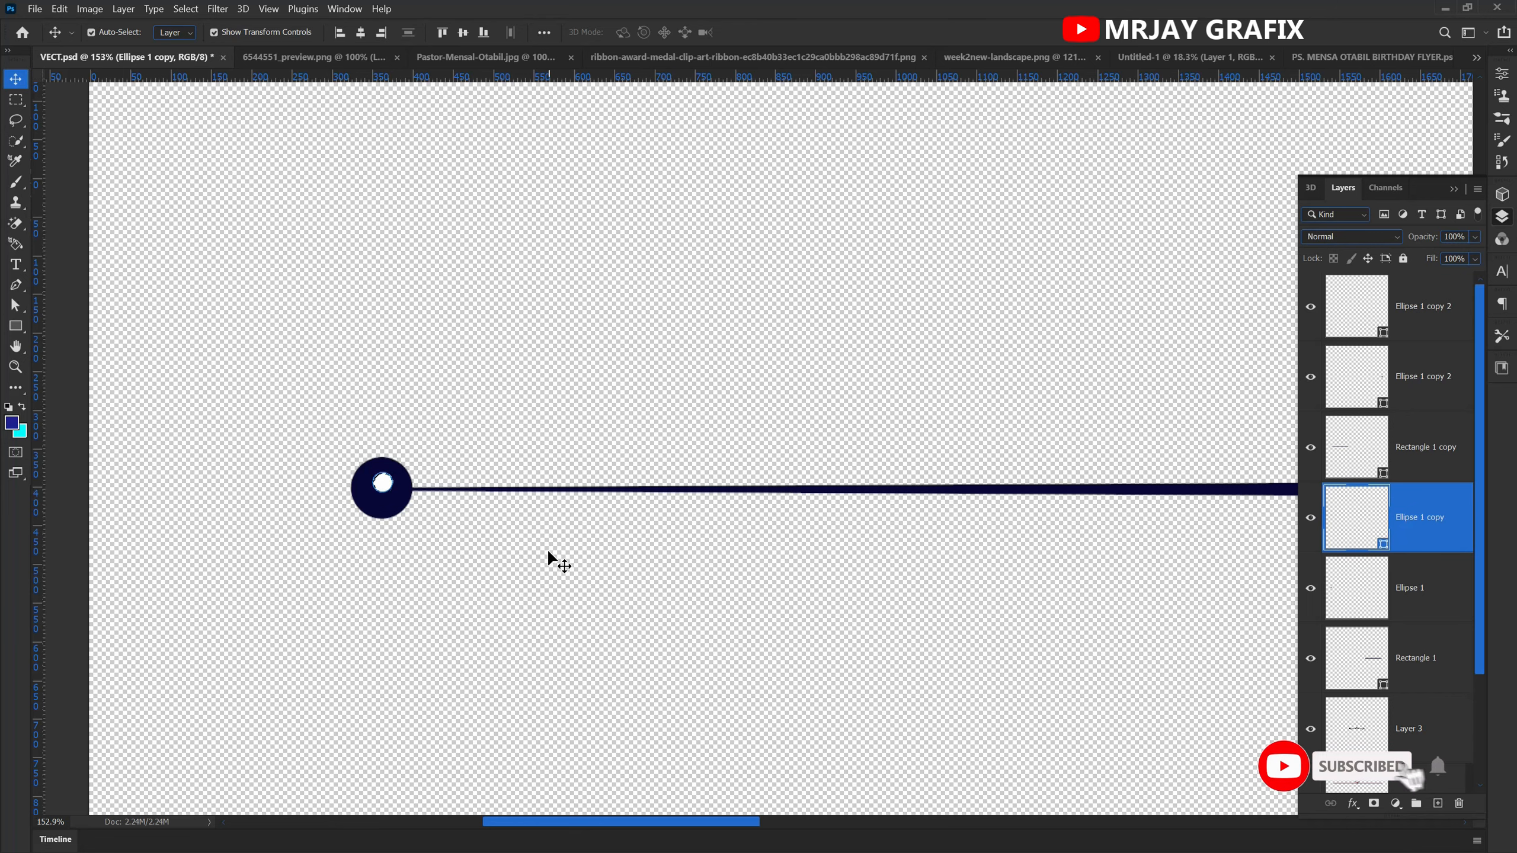
scroll(383, 511, "up", 4)
scroll(382, 509, "up", 2)
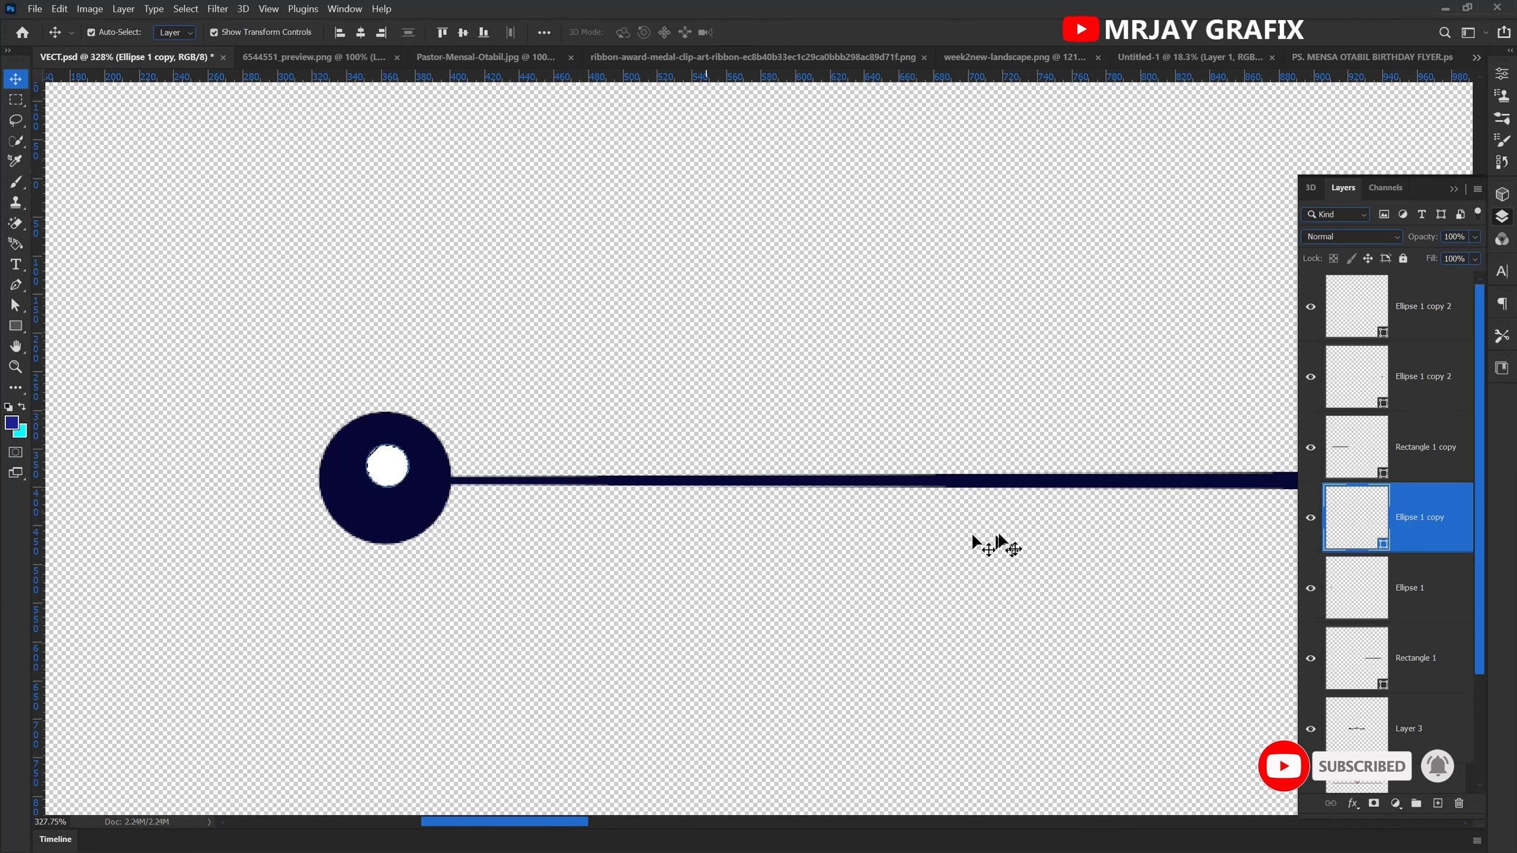
left_click(1310, 517)
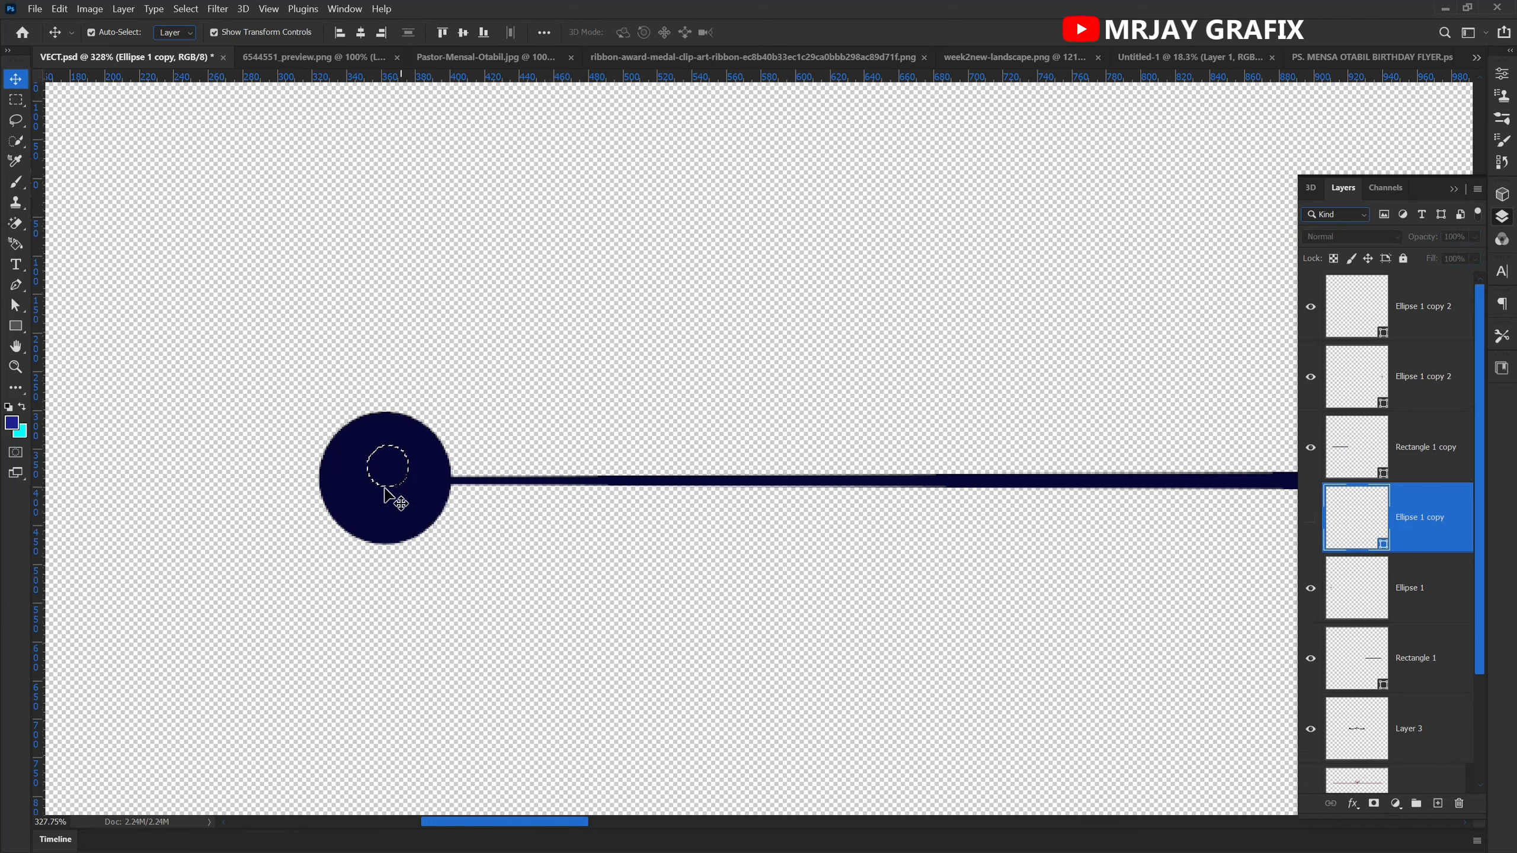
key("ctrl")
left_click(1408, 600)
right_click(381, 531)
left_click(411, 534)
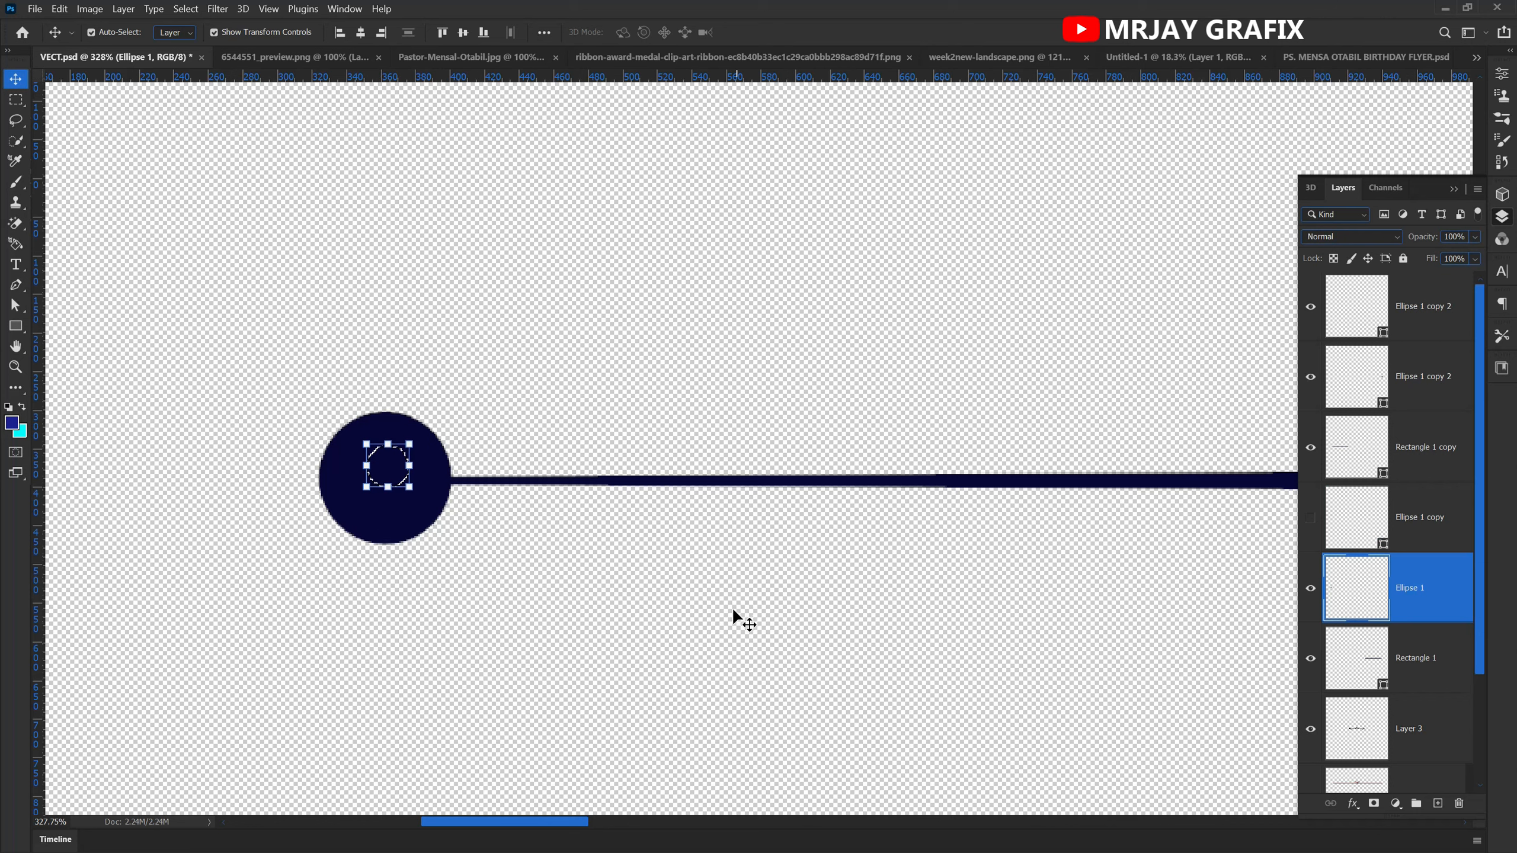
key("Delete")
key("ctrl+d")
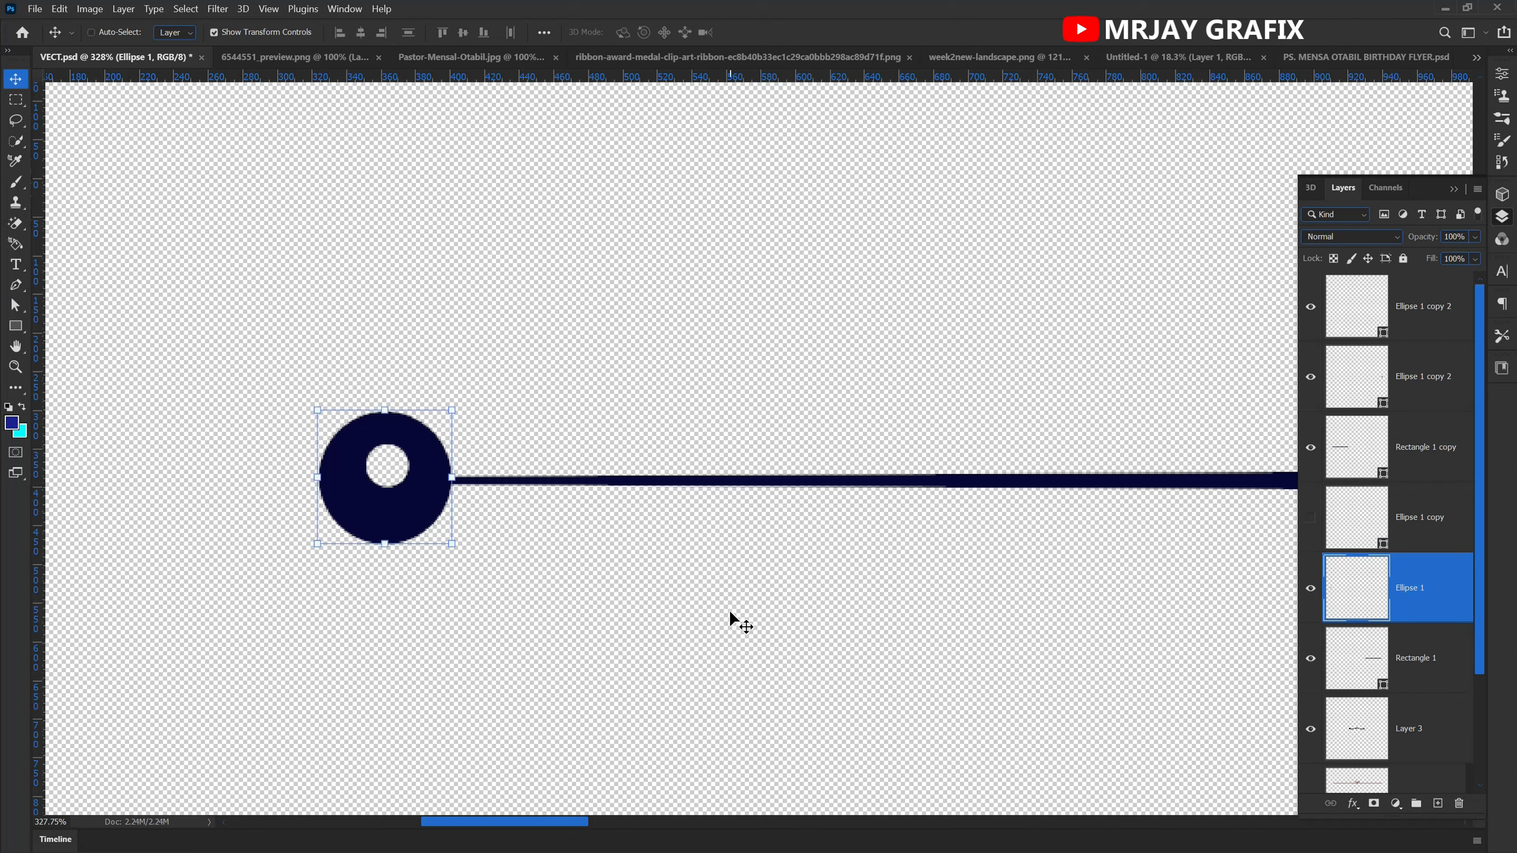
left_click(245, 561)
- Rasterize the outer dot's layer at the divider's right end
scroll(385, 472, "down", 6)
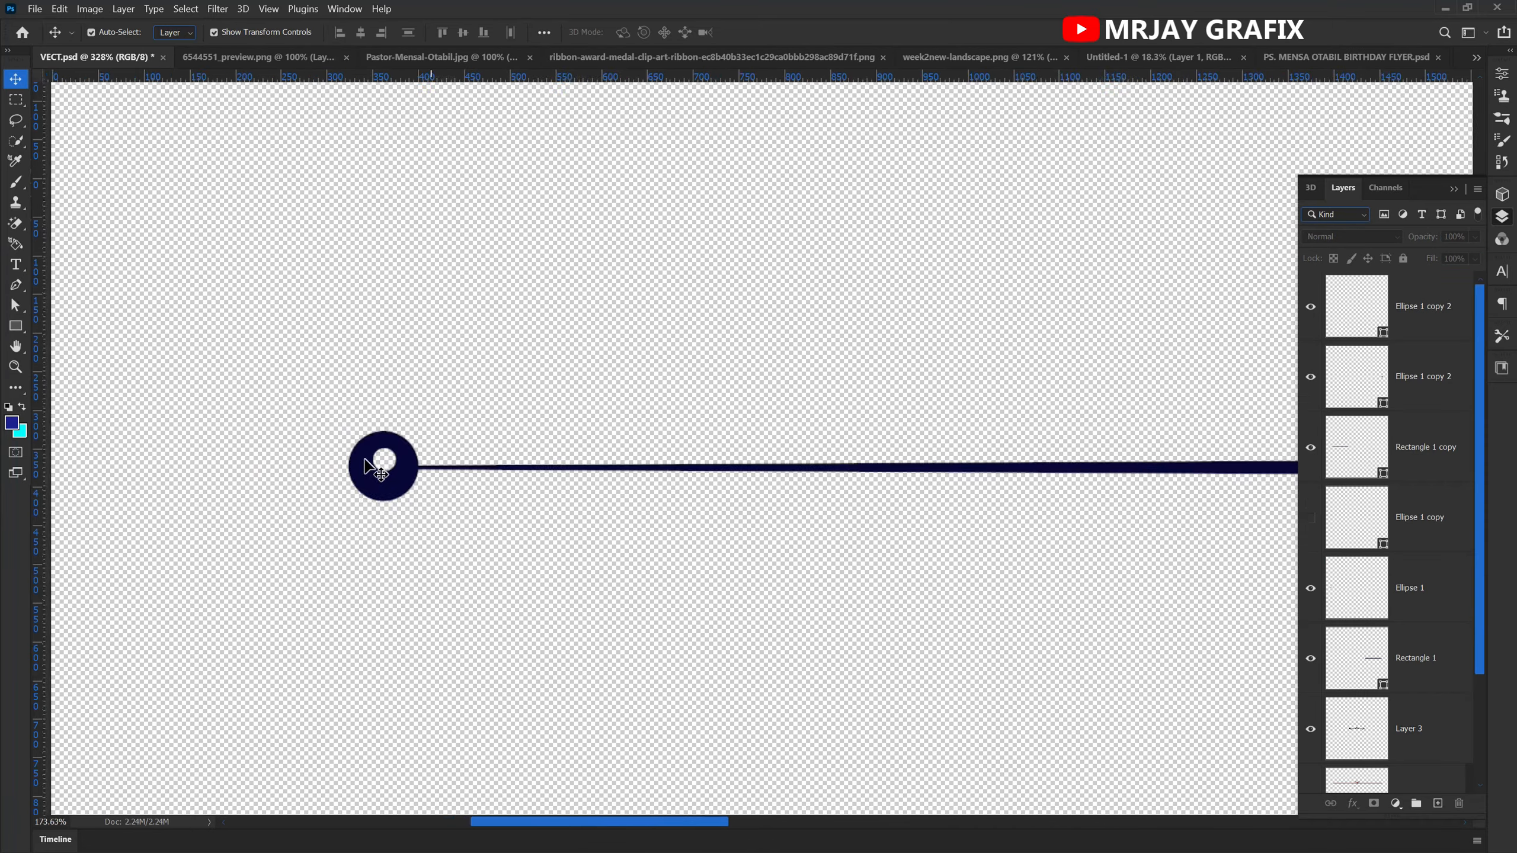
scroll(582, 489, "down", 5)
left_click_drag(931, 539, 690, 513)
left_click_drag(913, 441, 613, 460)
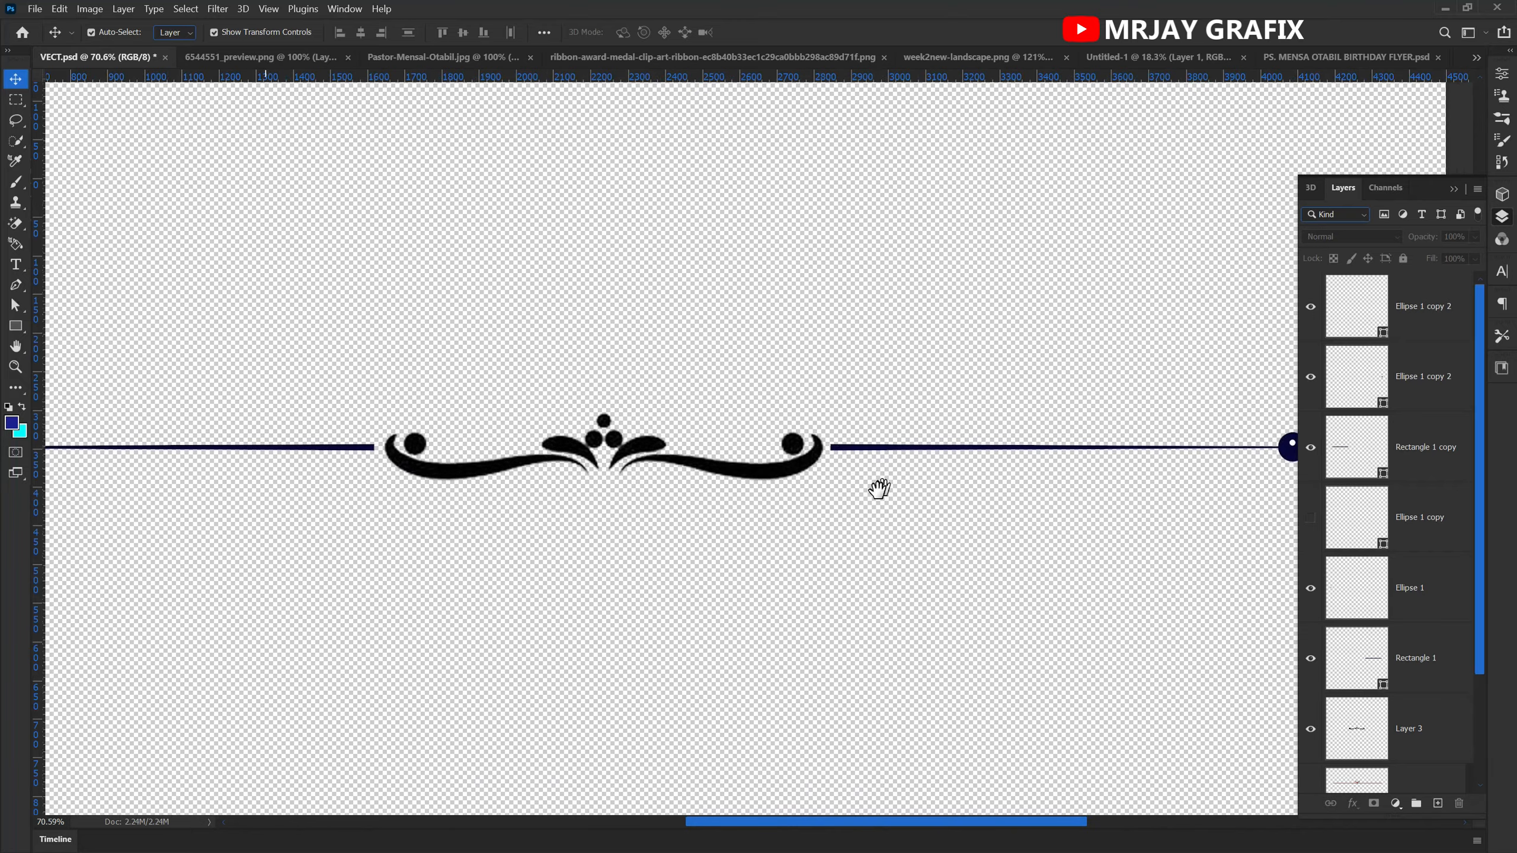
left_click_drag(952, 451, 618, 415)
scroll(936, 378, "up", 1)
scroll(936, 379, "up", 5)
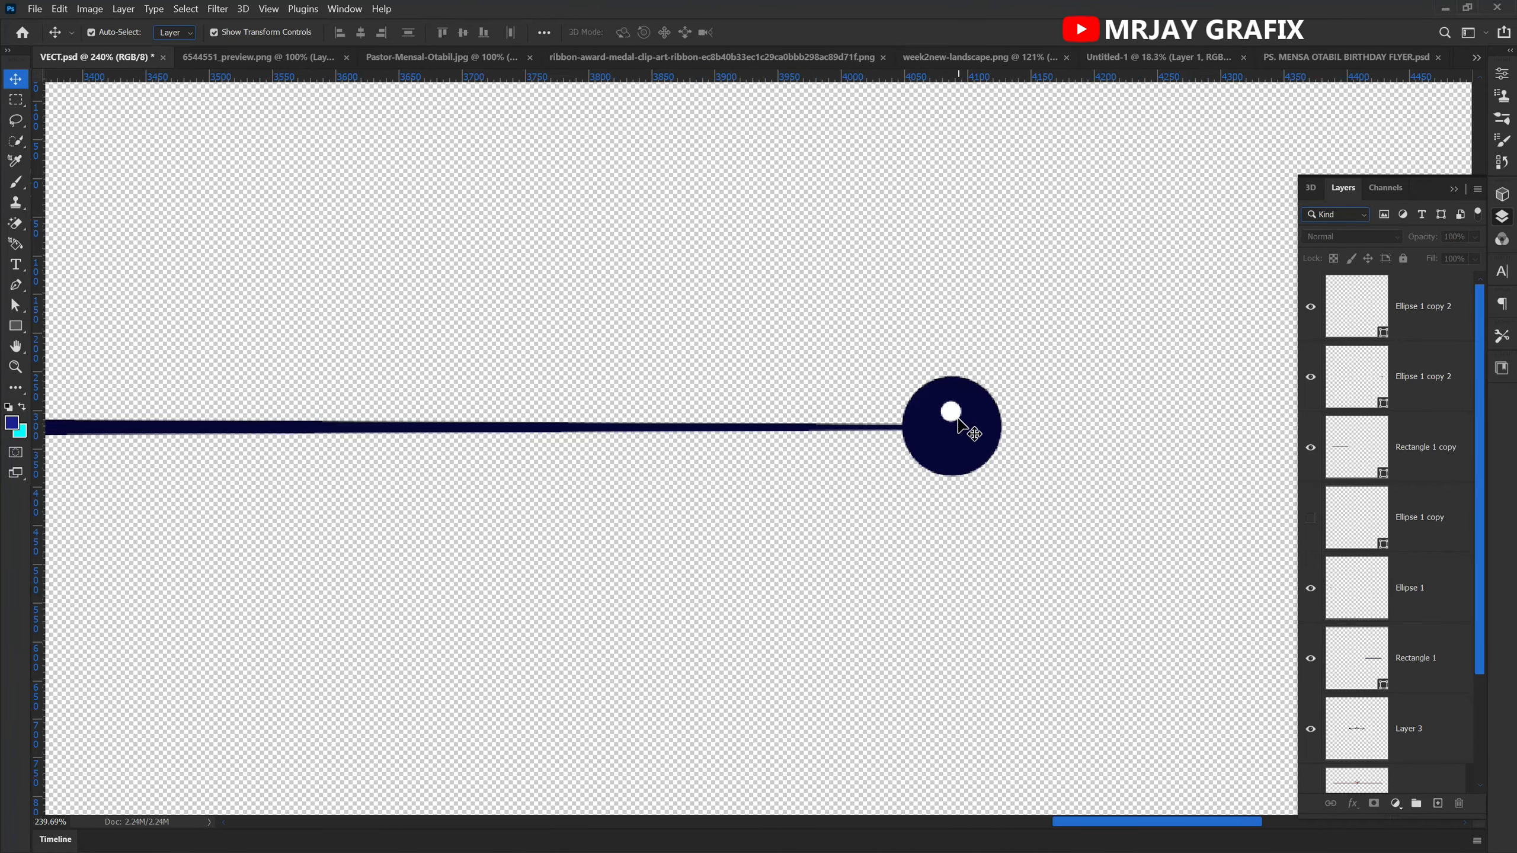
scroll(948, 423, "up", 1)
left_click(951, 417)
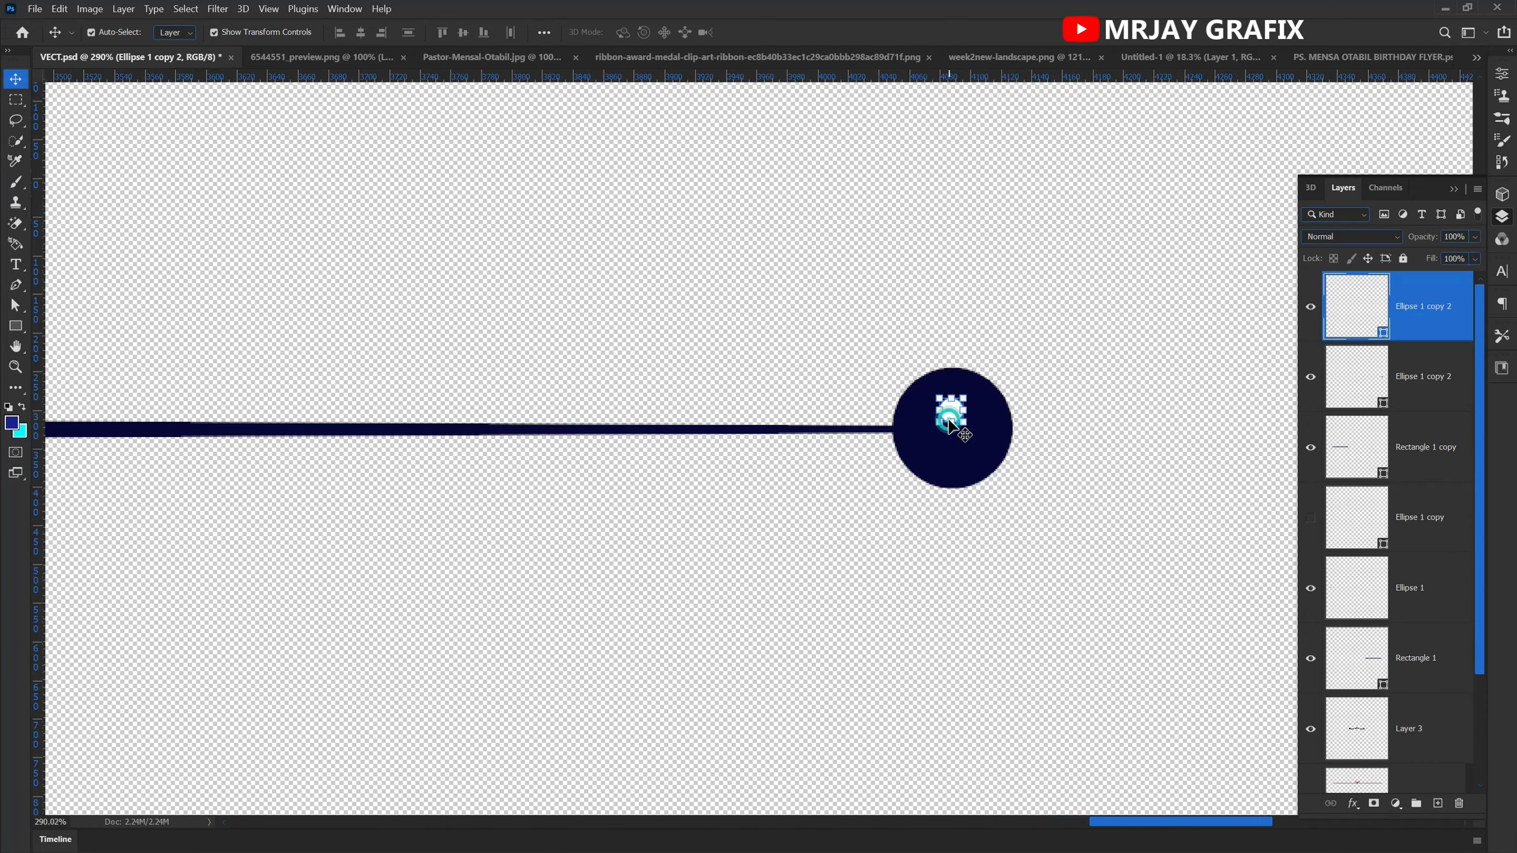
left_click(968, 457)
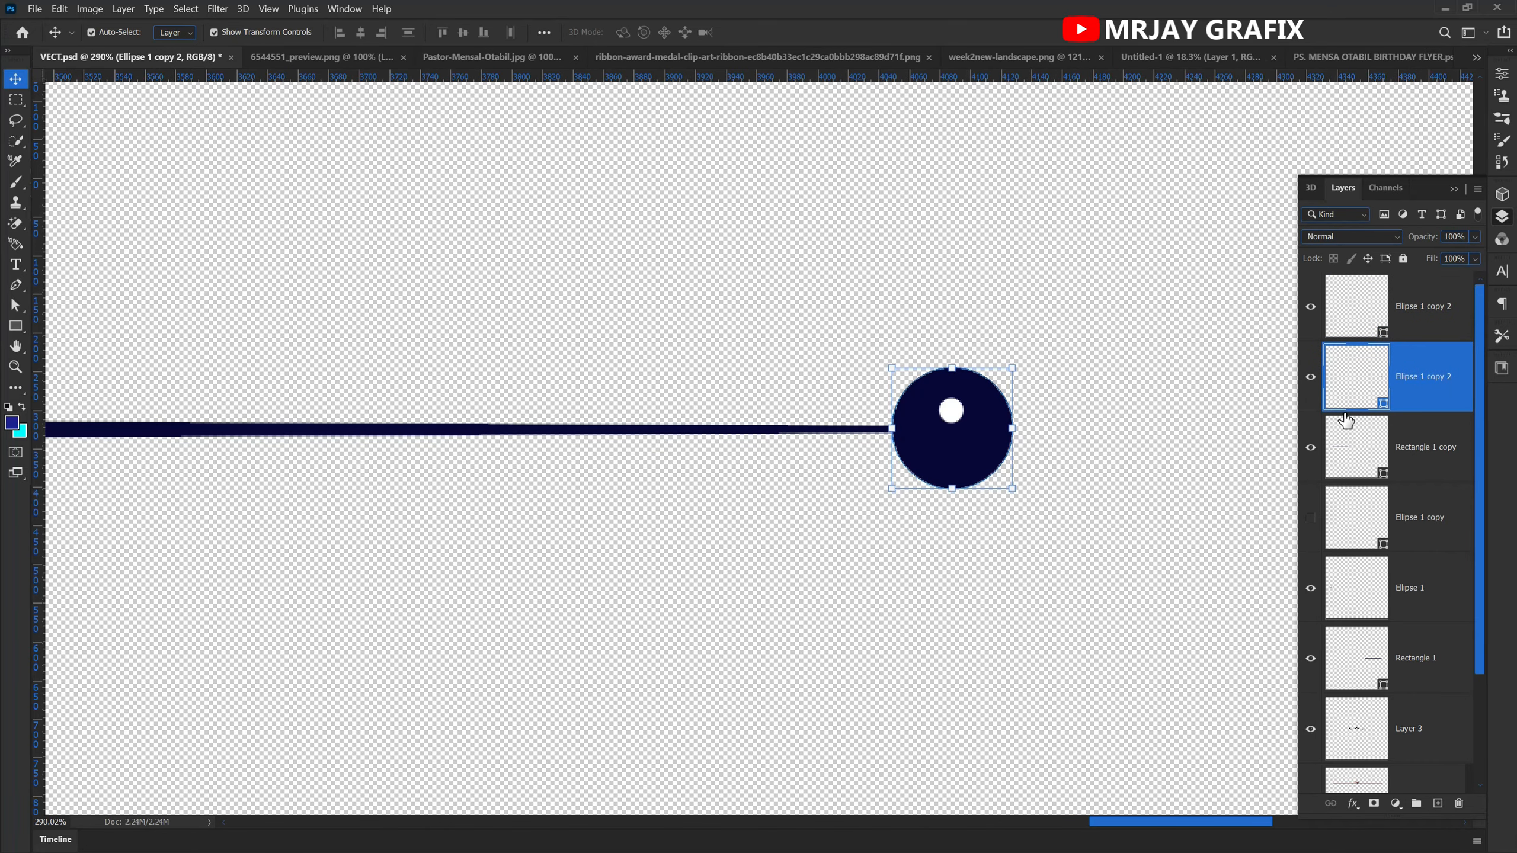
right_click(1449, 362)
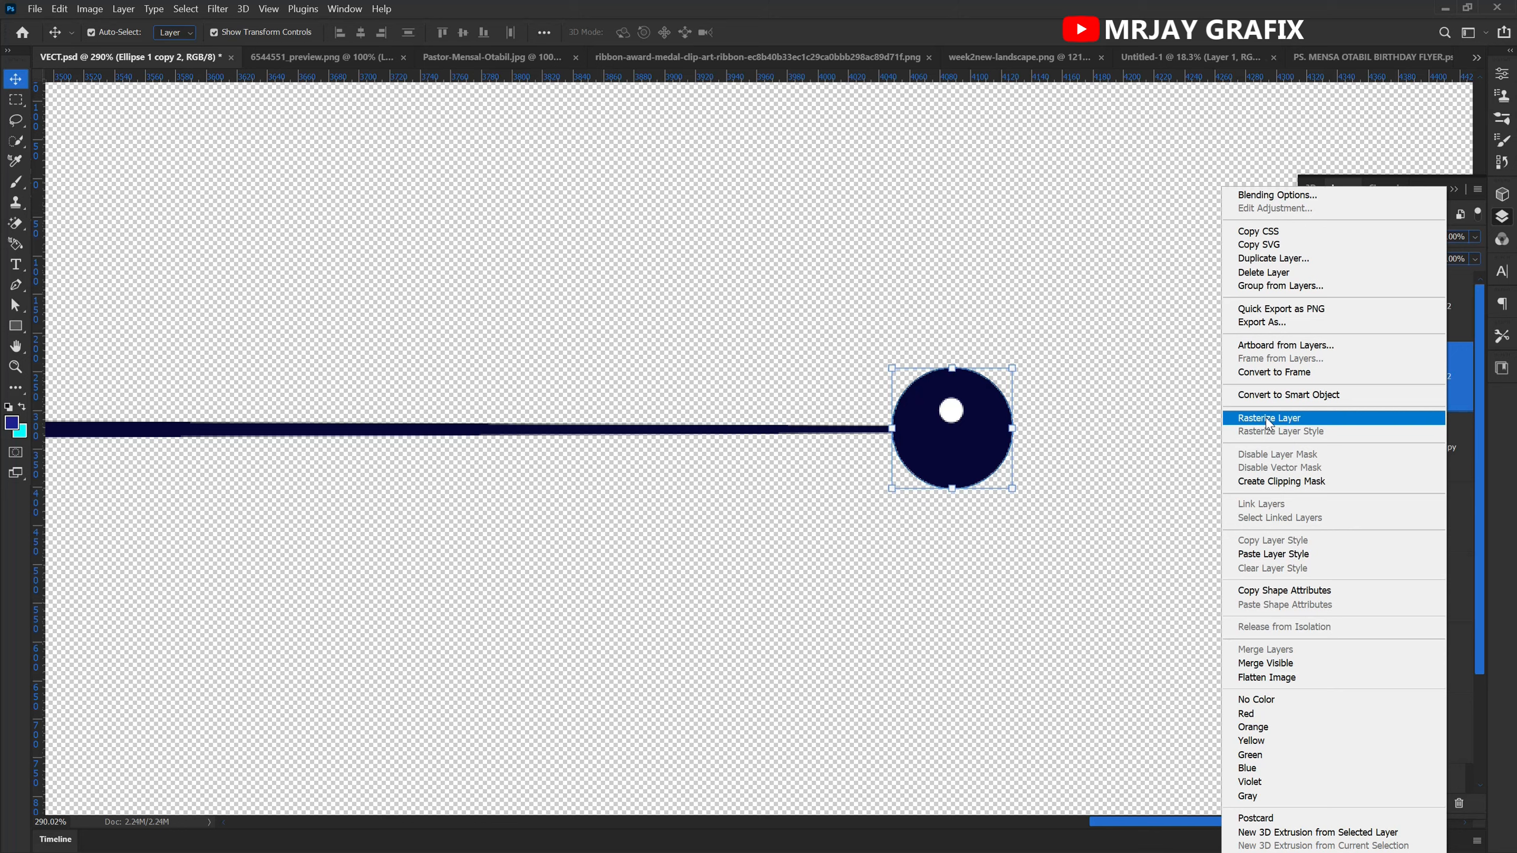
left_click(1269, 422)
- Scale the white inner dot at the divider's right end up proportionally to about 115%
left_click(951, 412)
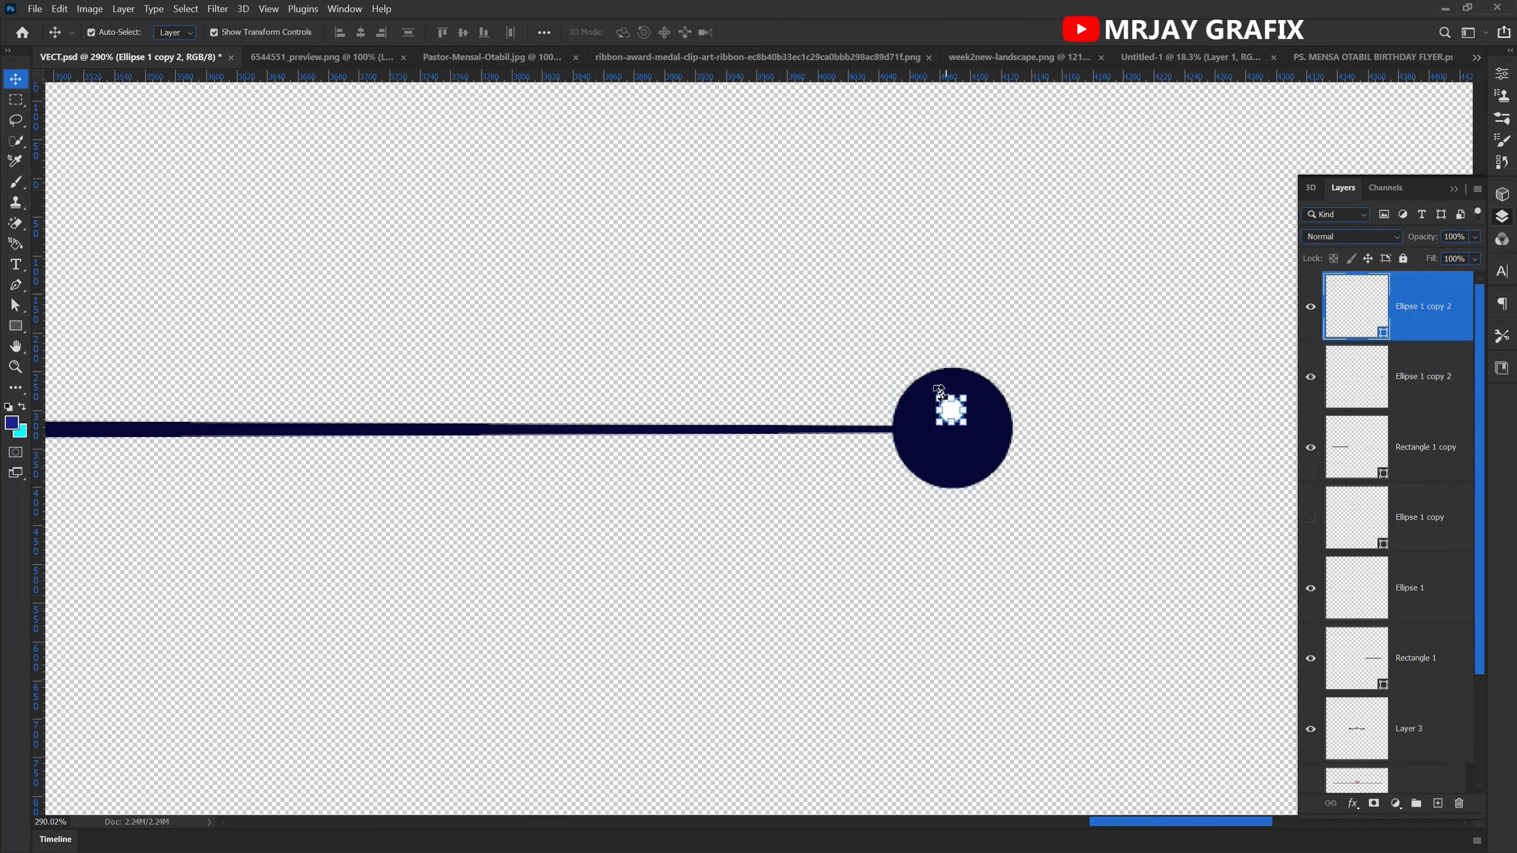
key("ctrl+t")
left_click_drag(935, 393, 928, 396)
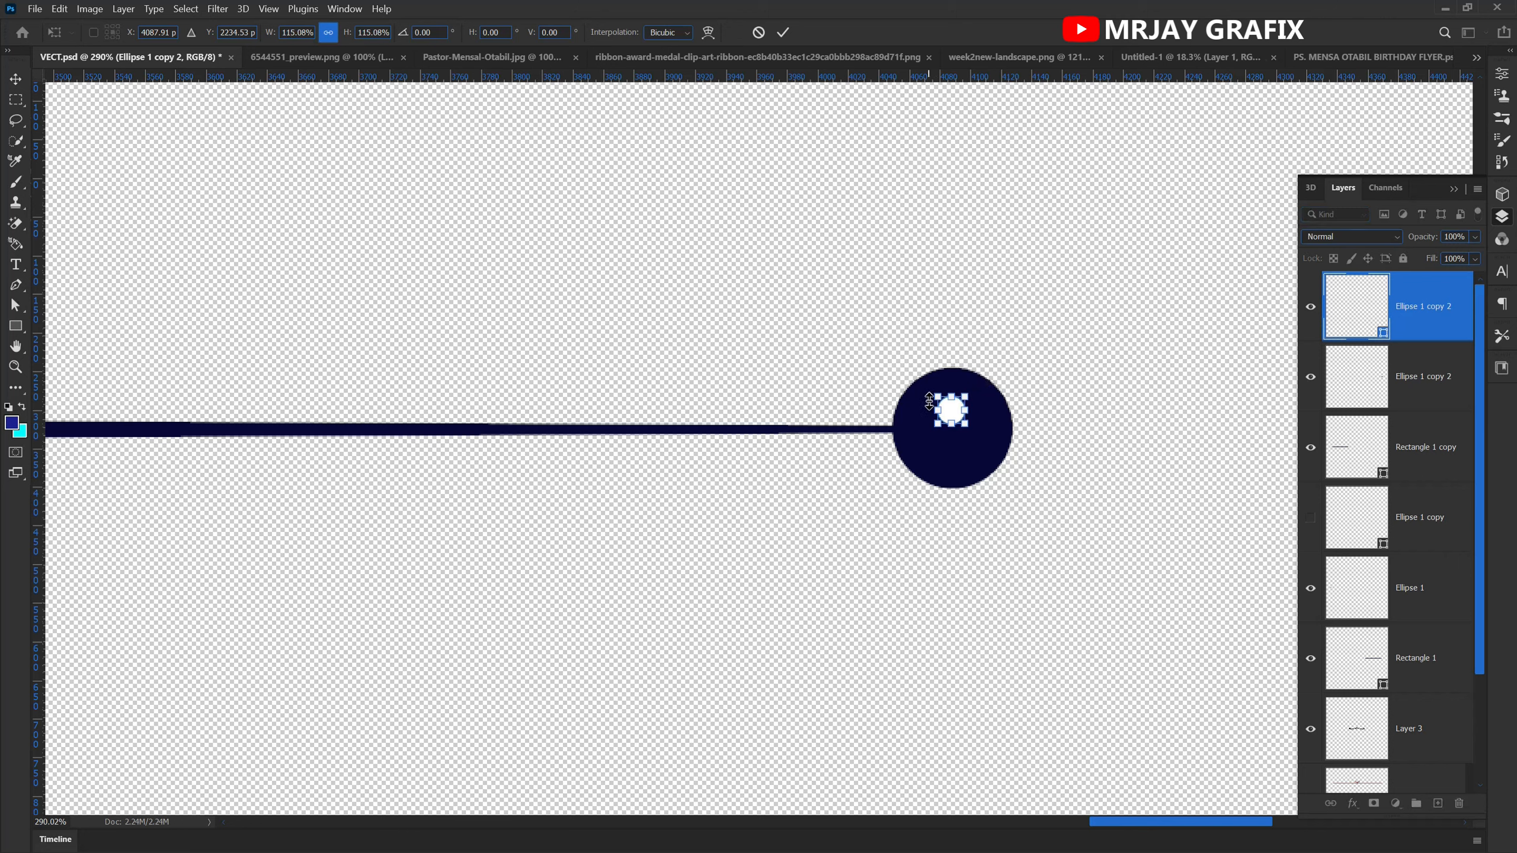
key("Return")
- Hide the white inner dot at the divider's right end and cut its shape out of the outer dot as a transparent hole
left_click(1356, 306, "ctrl")
left_click(1313, 306)
right_click(946, 456)
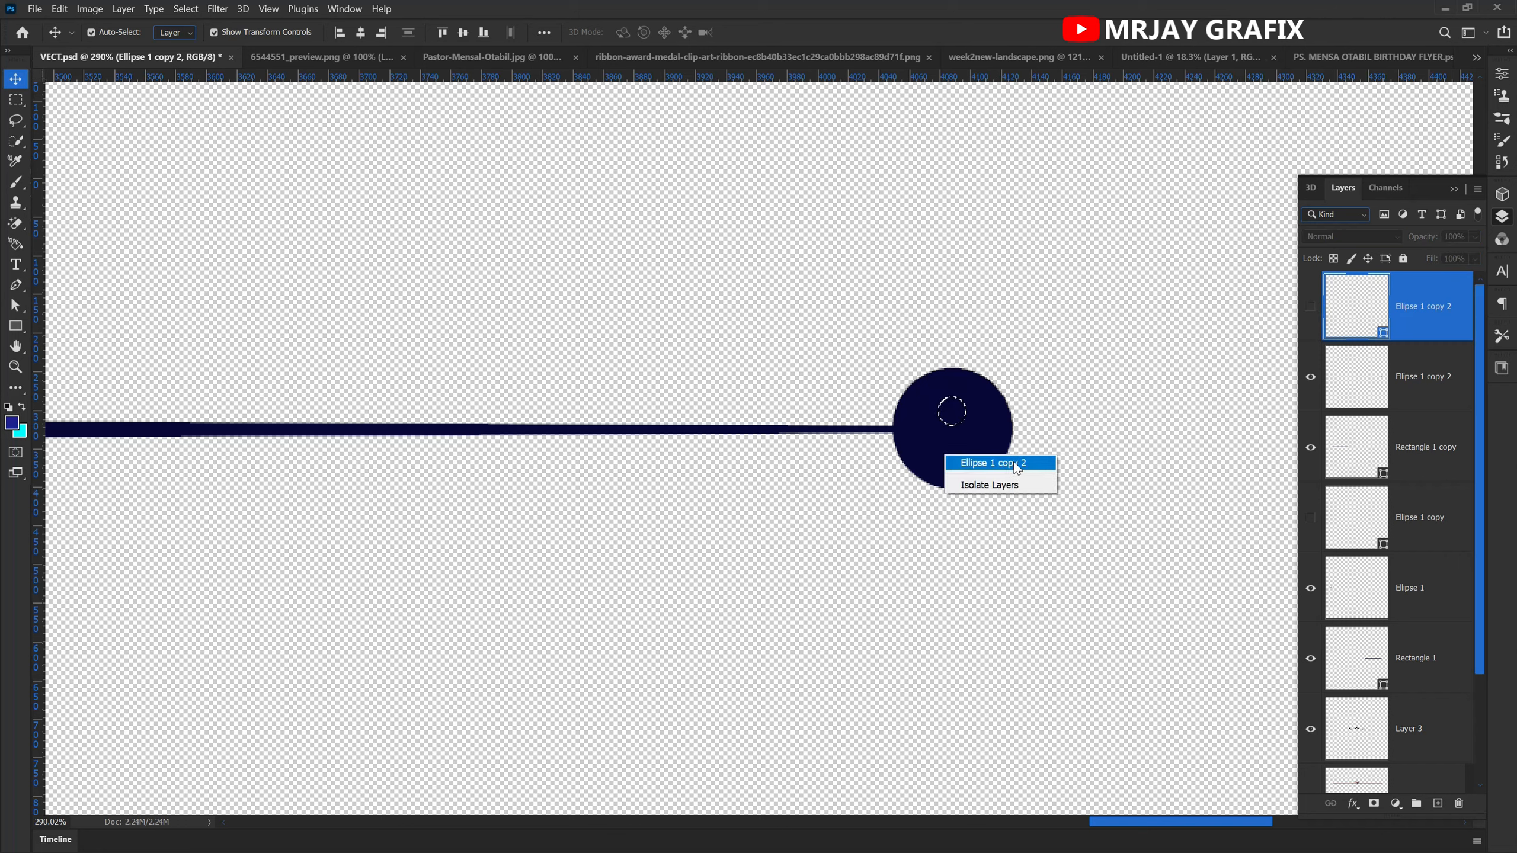
left_click(1015, 464)
key("Delete")
key("ctrl+d")
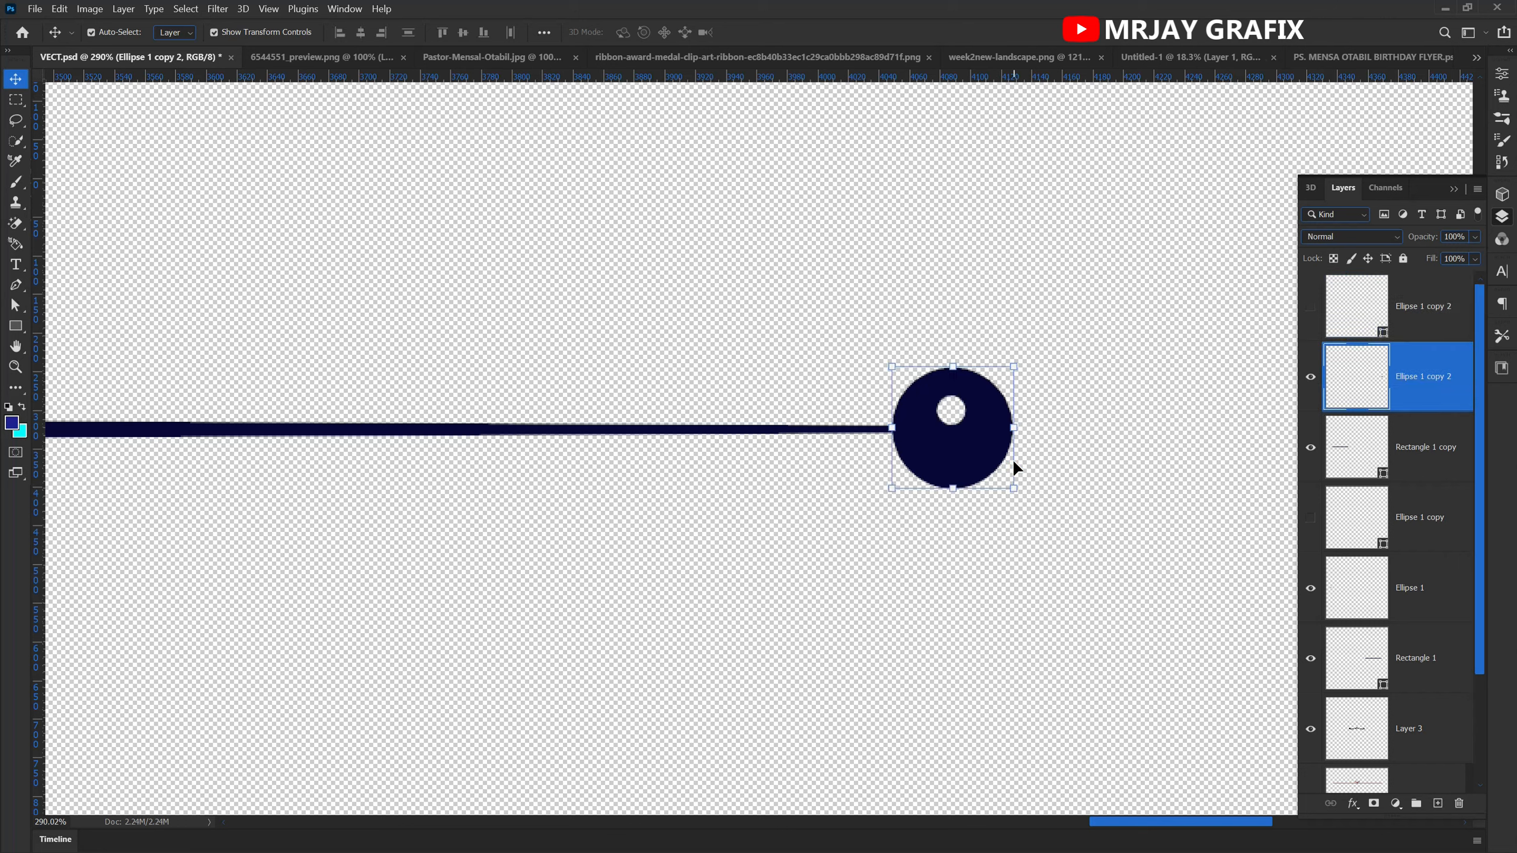
left_click(888, 679)
- Merge the visible layers of the lower divider, including its ornament, both lines and both end dots, into one layer
scroll(932, 526, "down", 8)
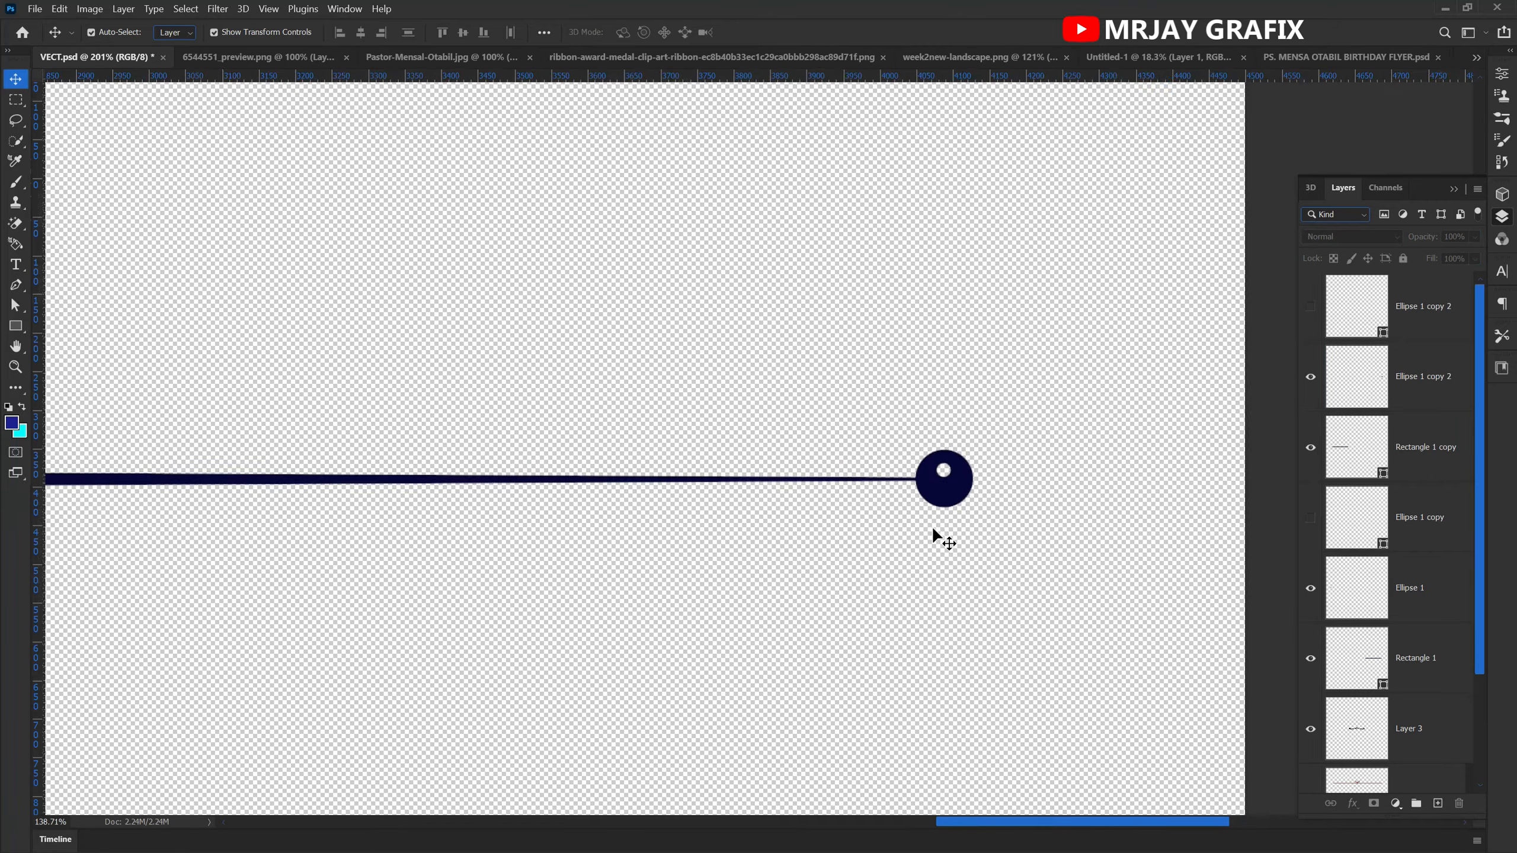
scroll(860, 506, "down", 3)
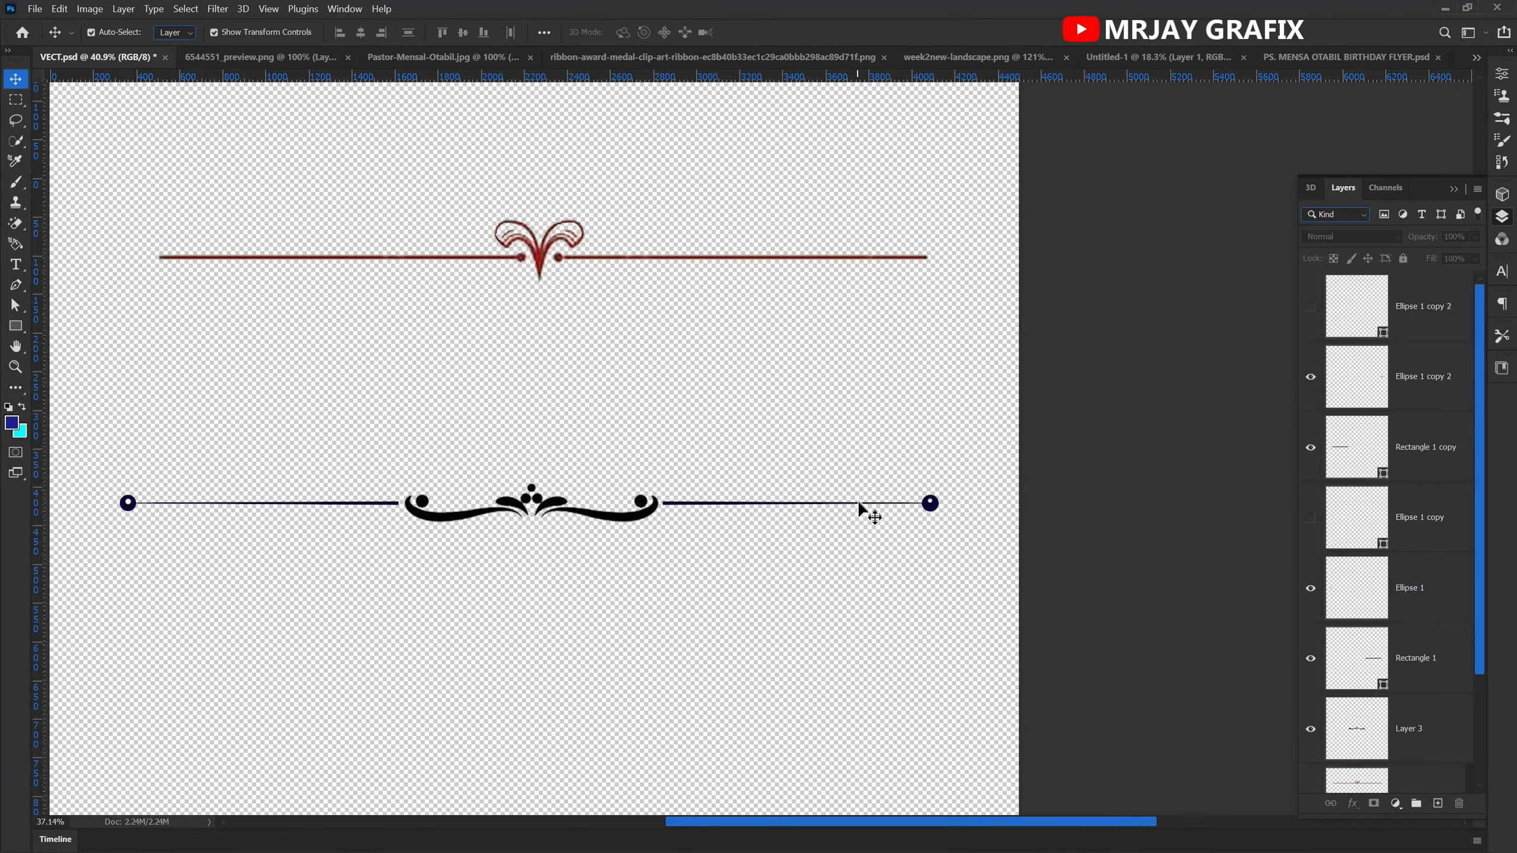
left_click_drag(173, 474, 951, 544)
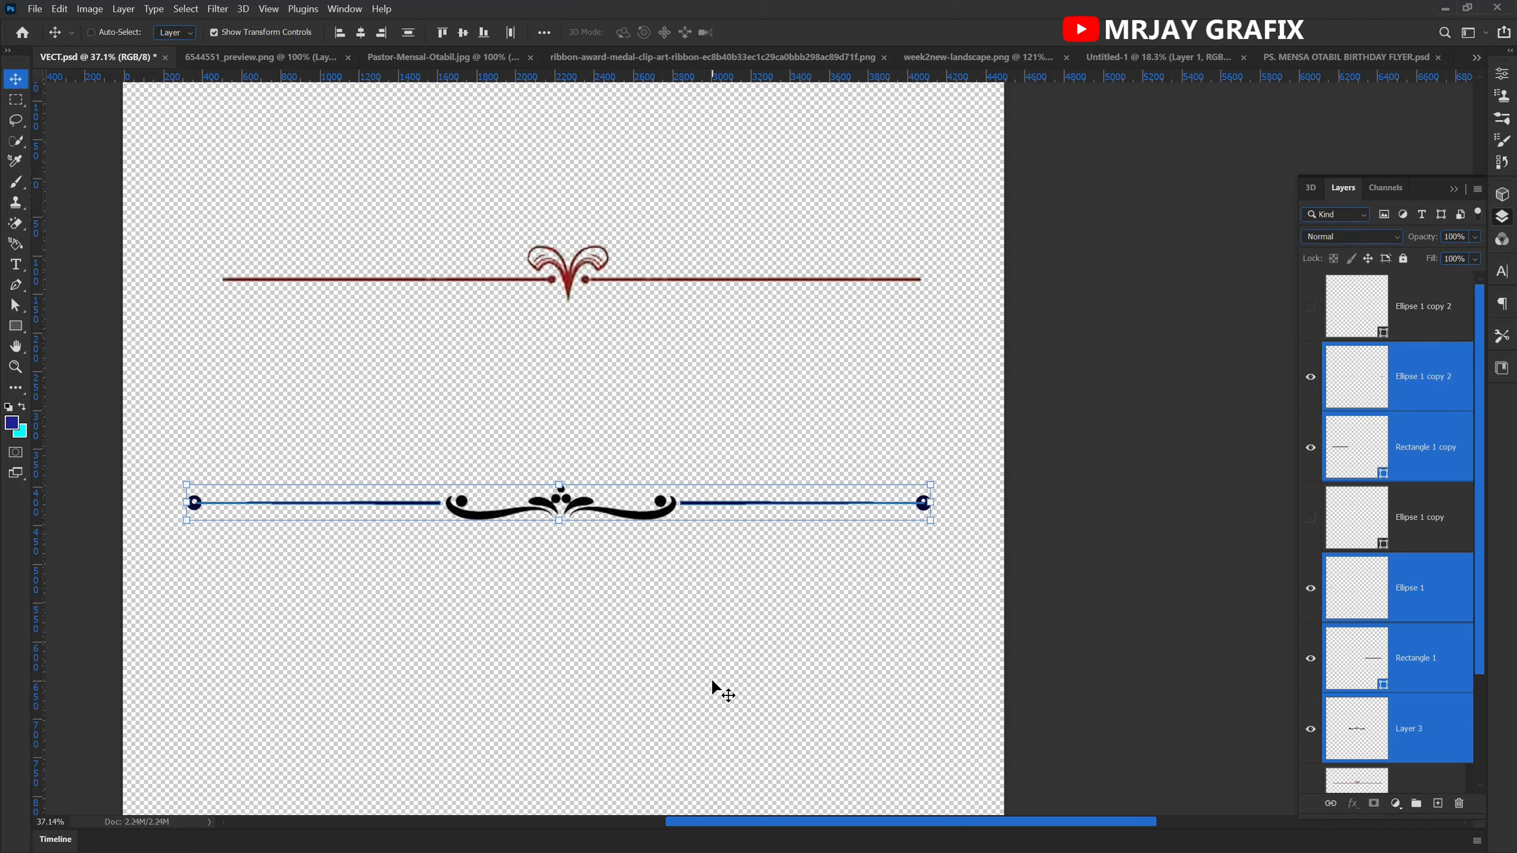
key("ctrl+e")
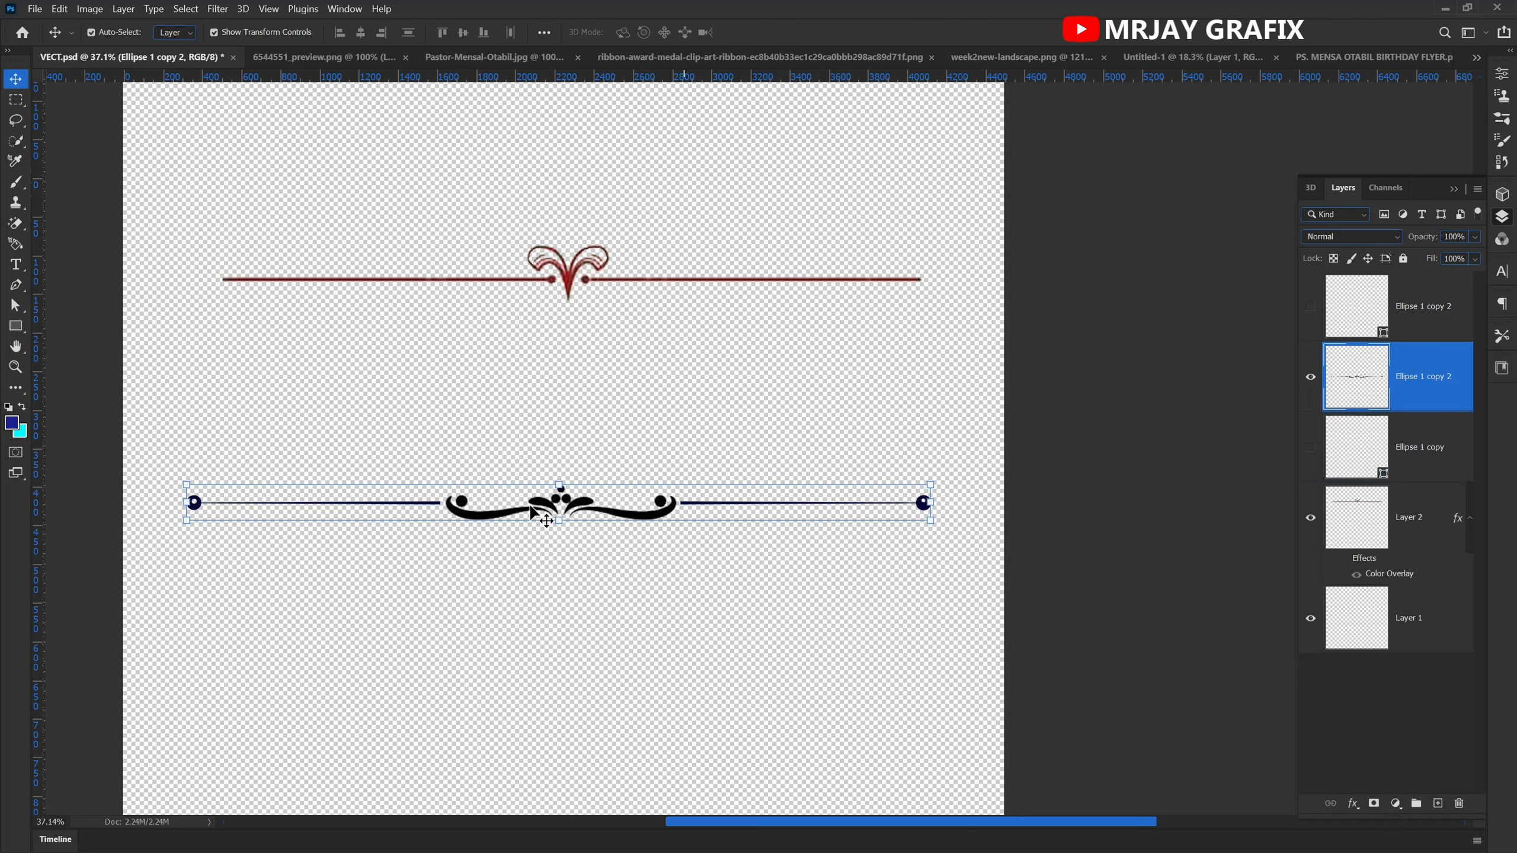
- Copy the merged divider into the birthday flyer document and position it over the area between the Birthday lettering and the celebrant's name
left_click_drag(738, 519, 705, 399)
left_click_drag(1316, 50, 1296, 116)
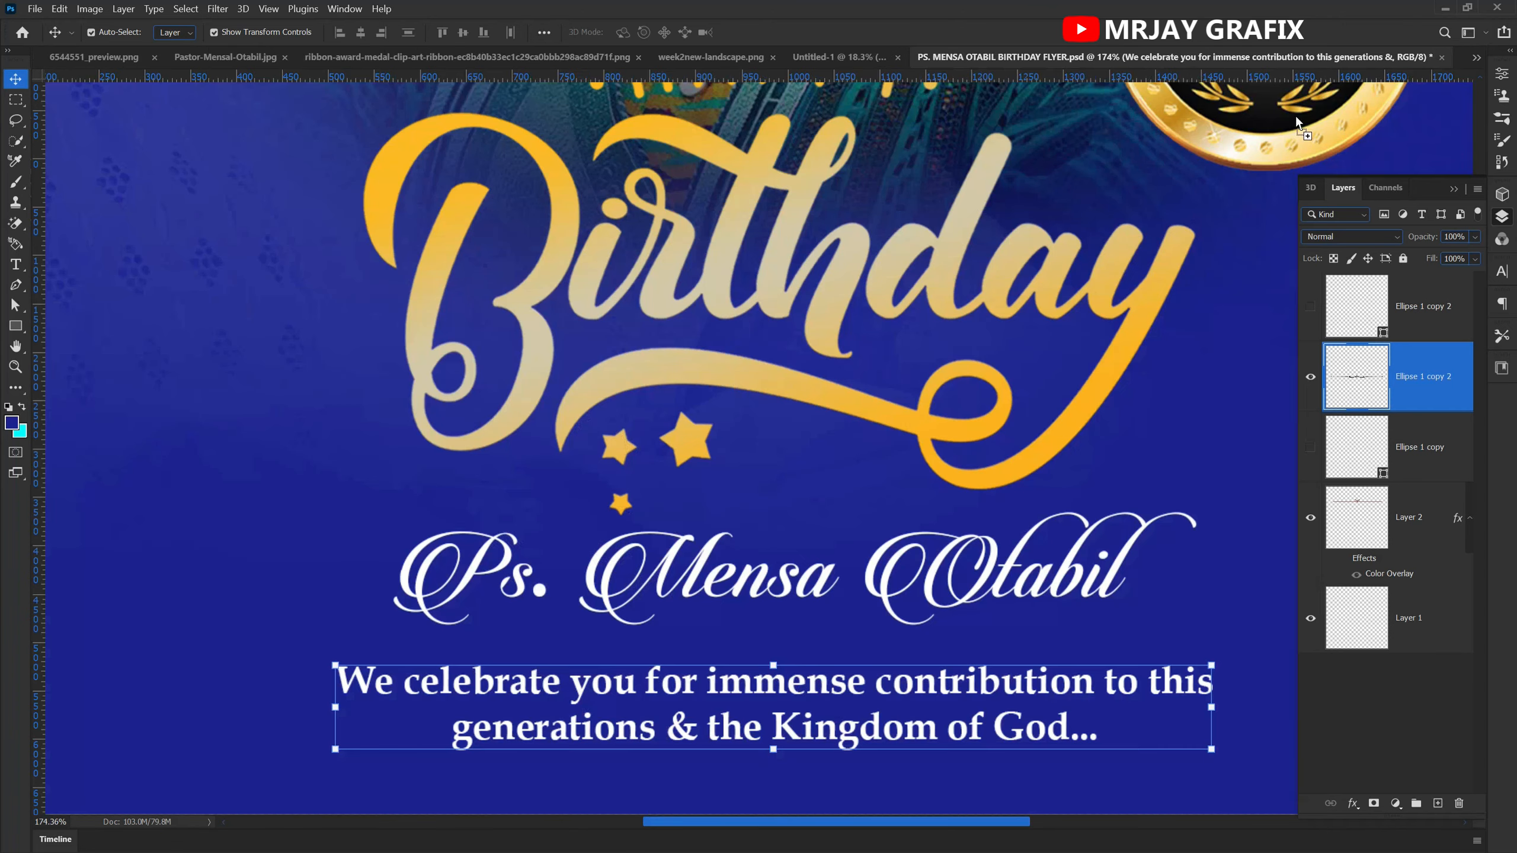
left_click_drag(696, 788, 696, 786)
scroll(704, 661, "down", 8)
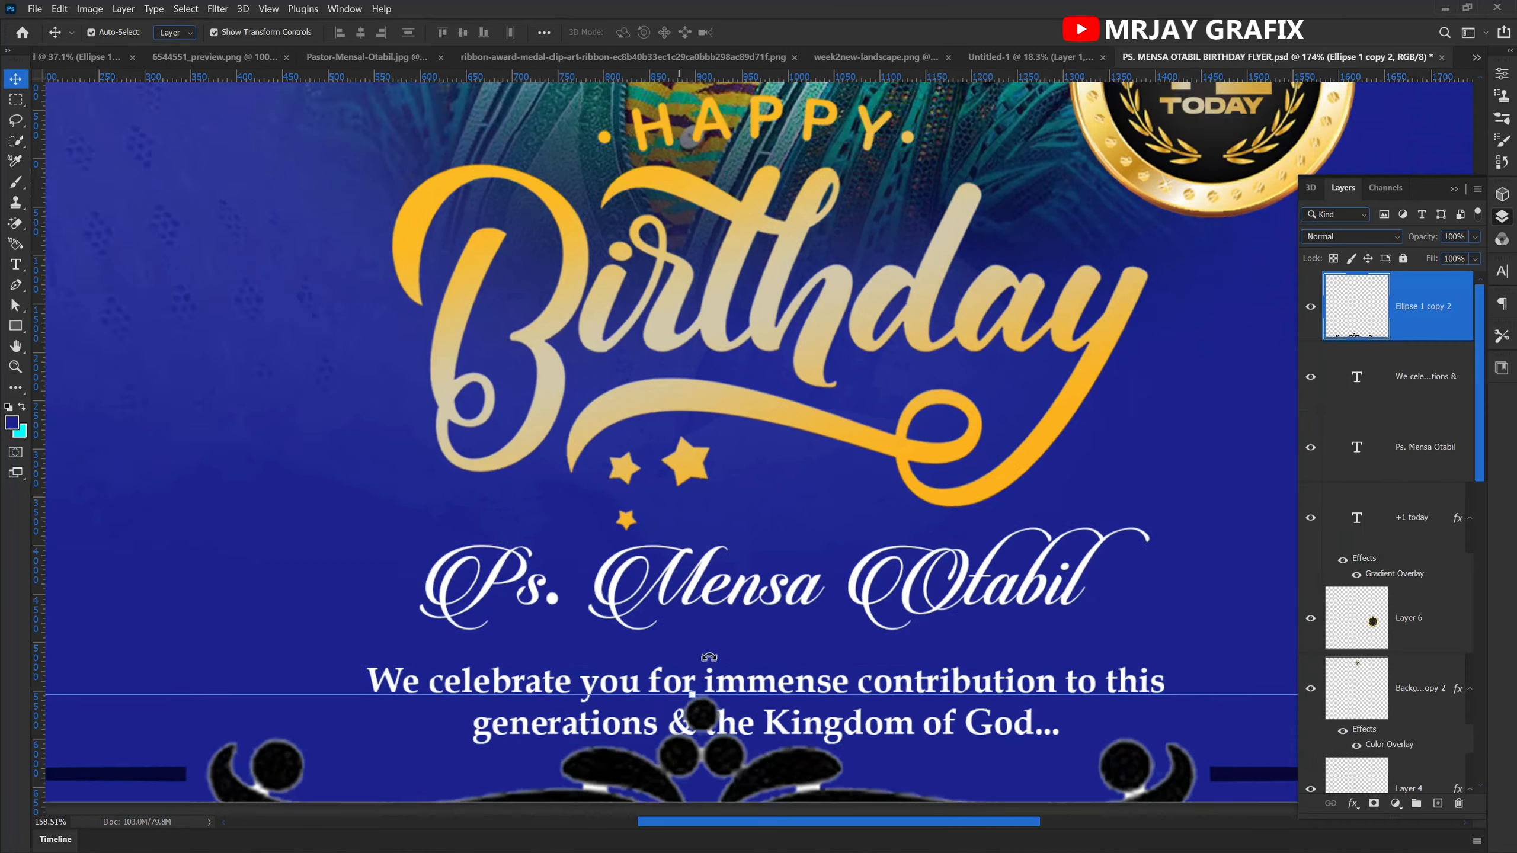
scroll(670, 760, "up", 3)
scroll(671, 728, "up", 3)
left_click_drag(651, 658, 604, 377)
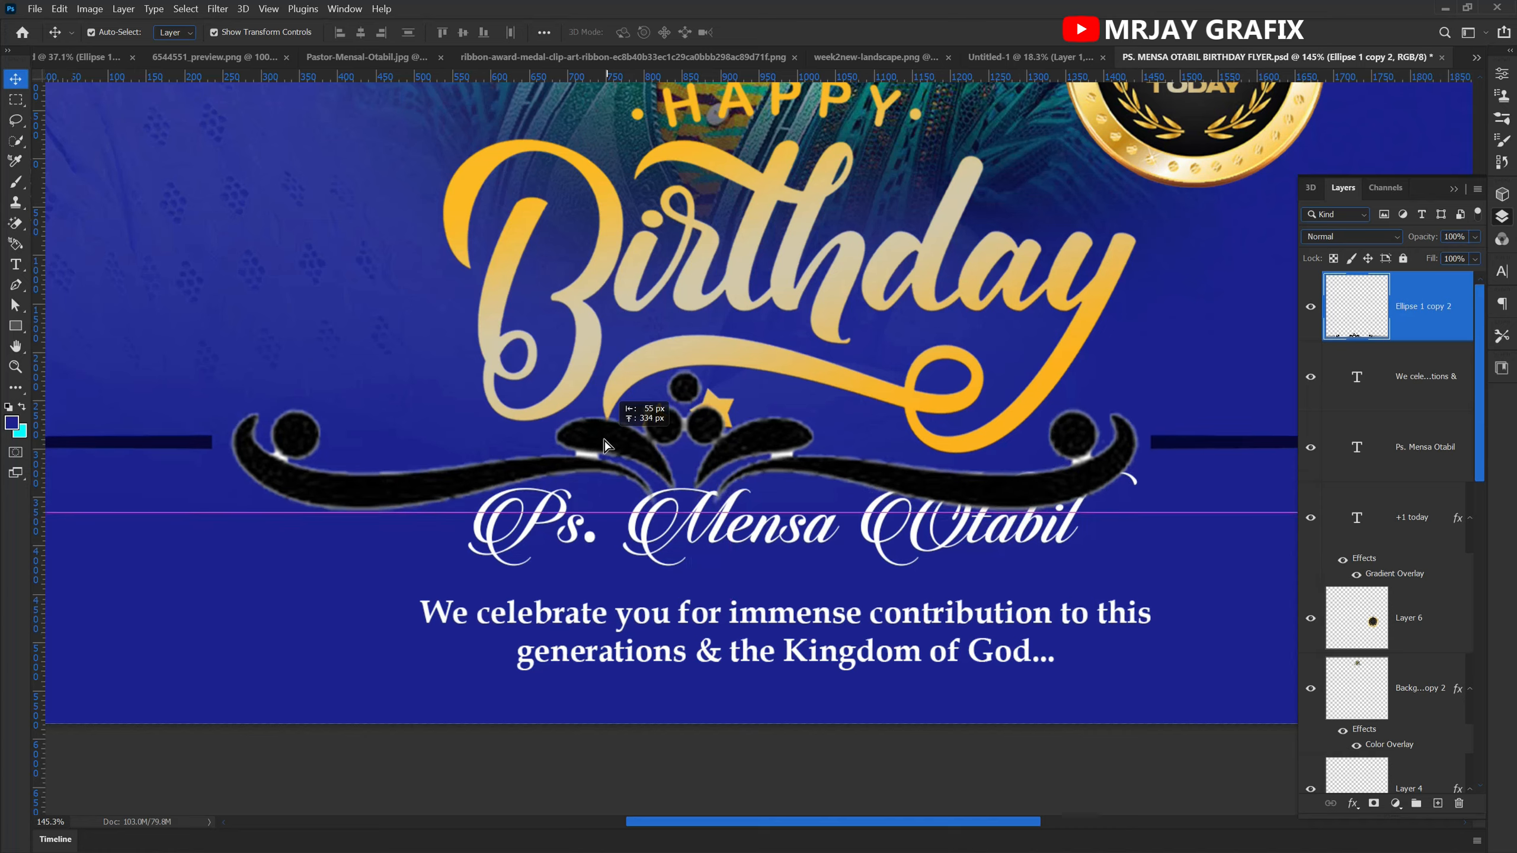
- Remove the white remnants between the dot and the curl at the ornament's left end with the Magic Eraser
scroll(98, 447, "up", 12)
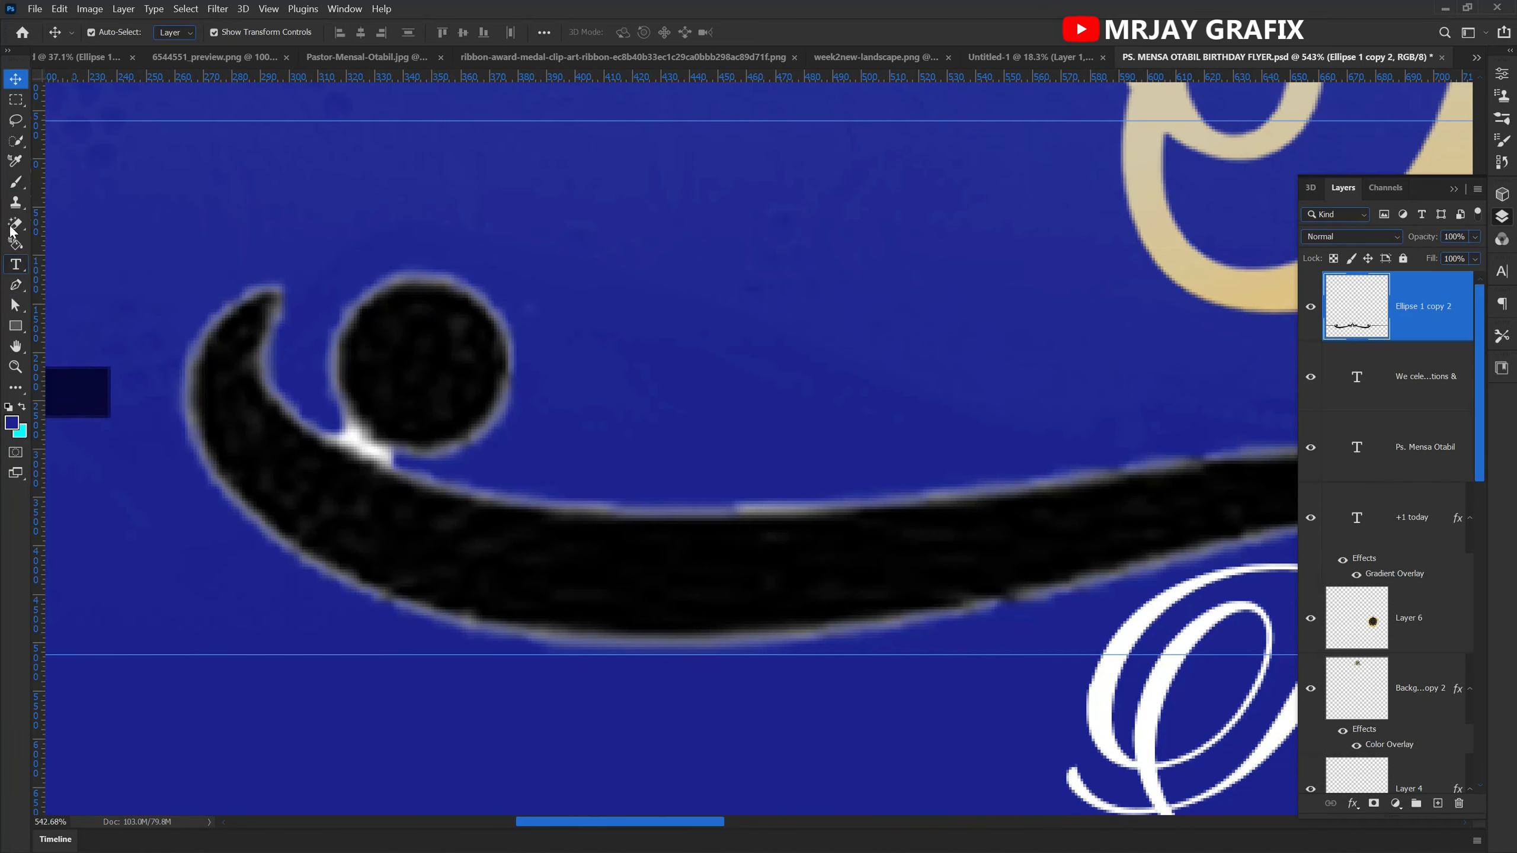
left_click_drag(14, 226, 77, 260)
left_click(78, 254)
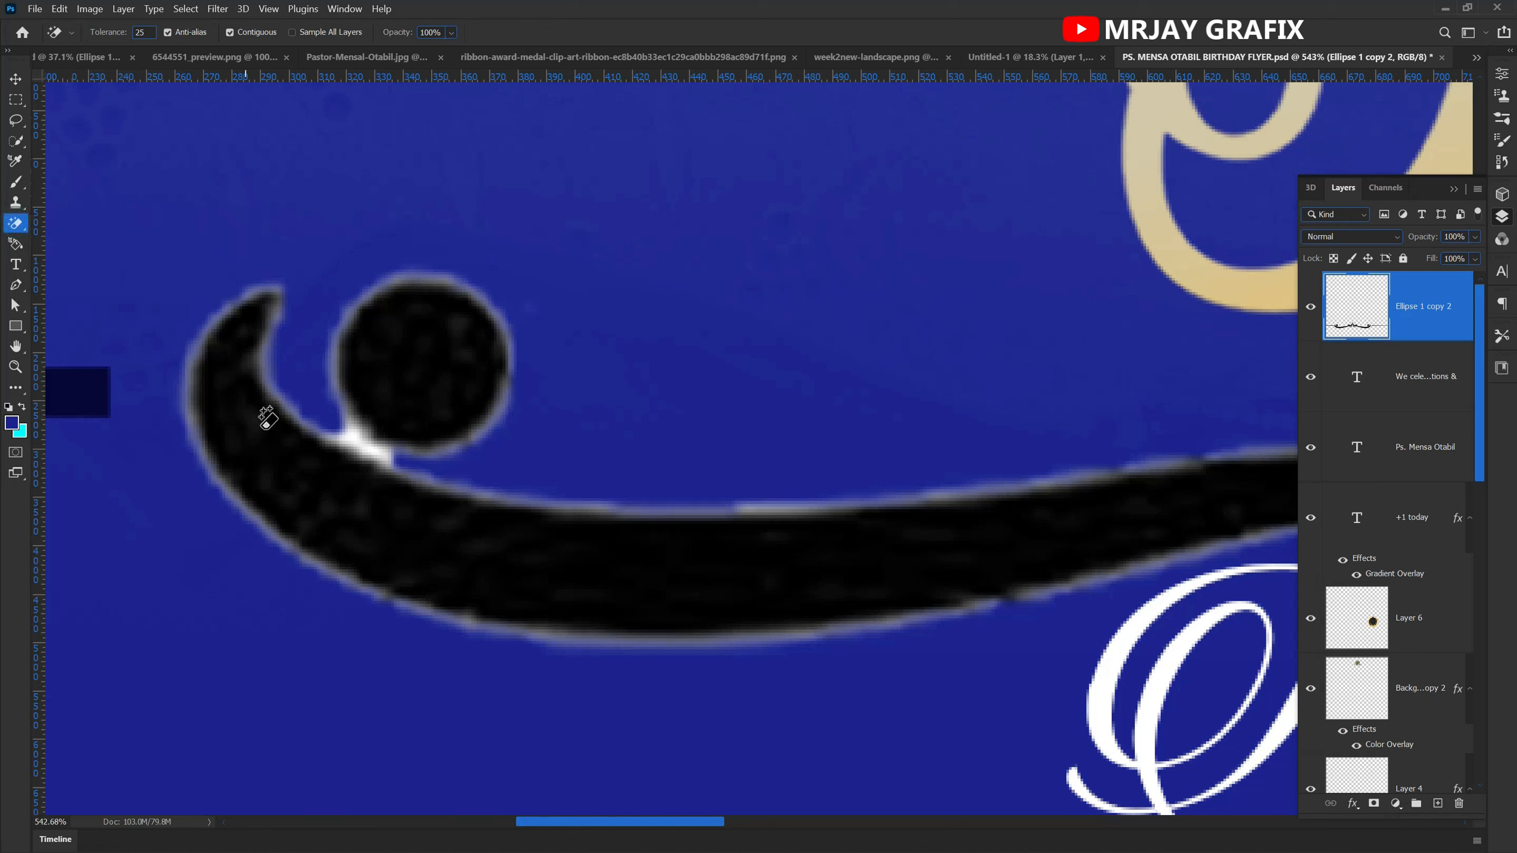
left_click(359, 445)
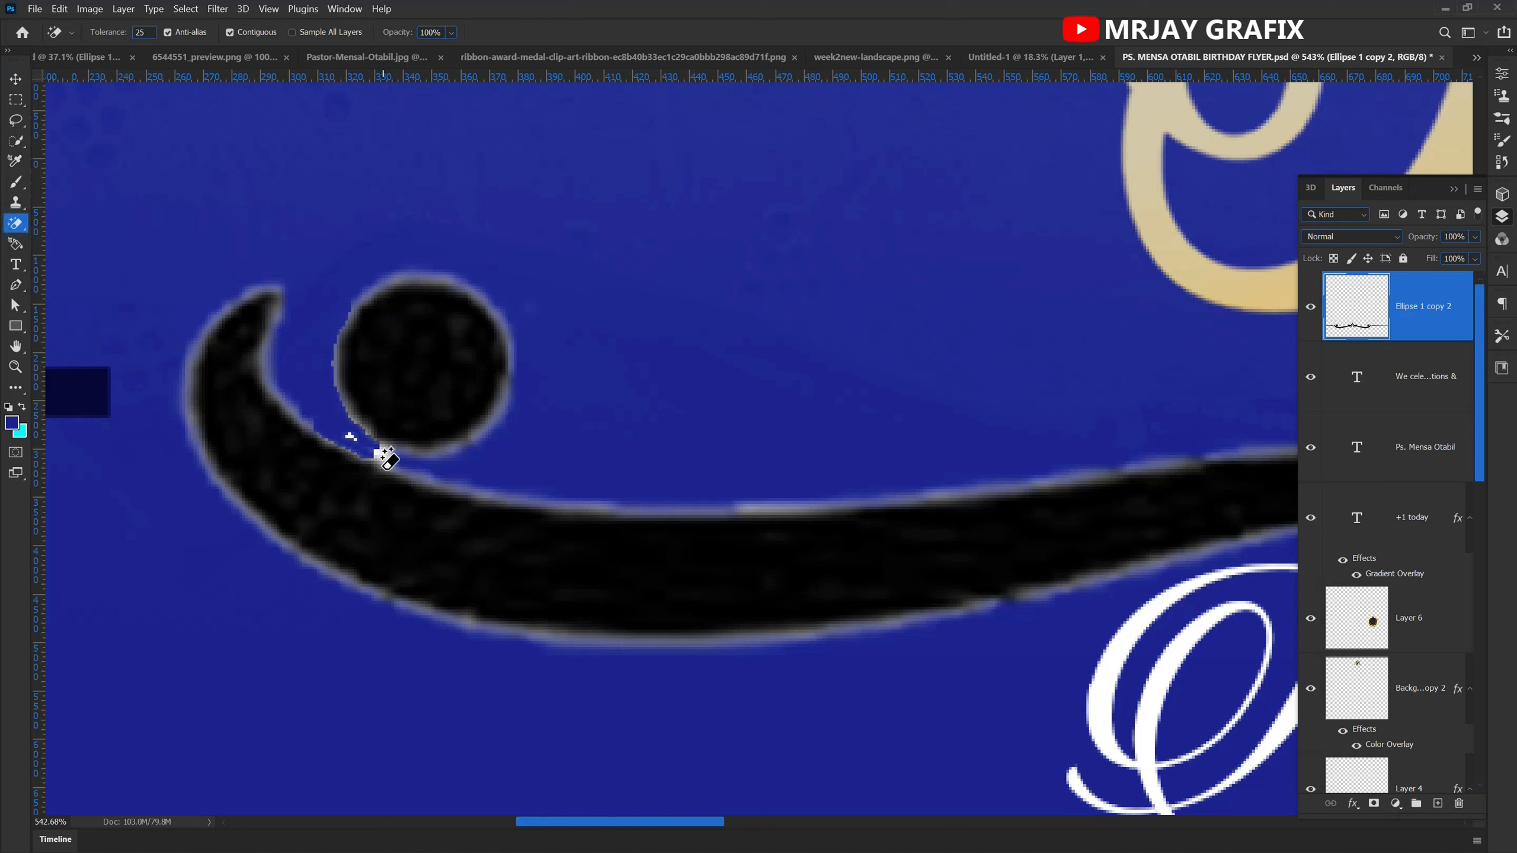
left_click(375, 461)
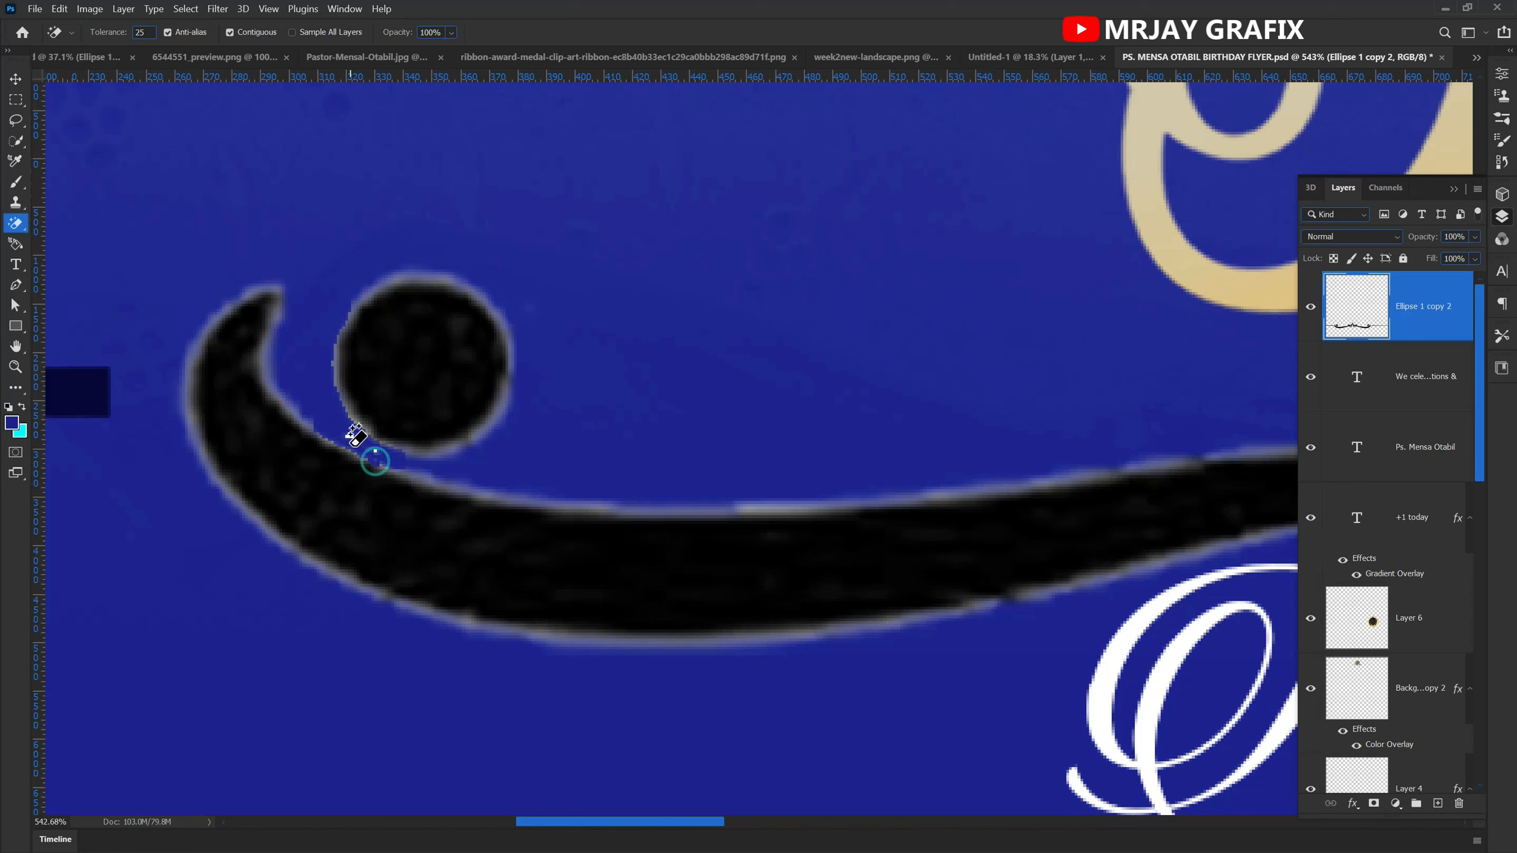
scroll(356, 440, "up", 5)
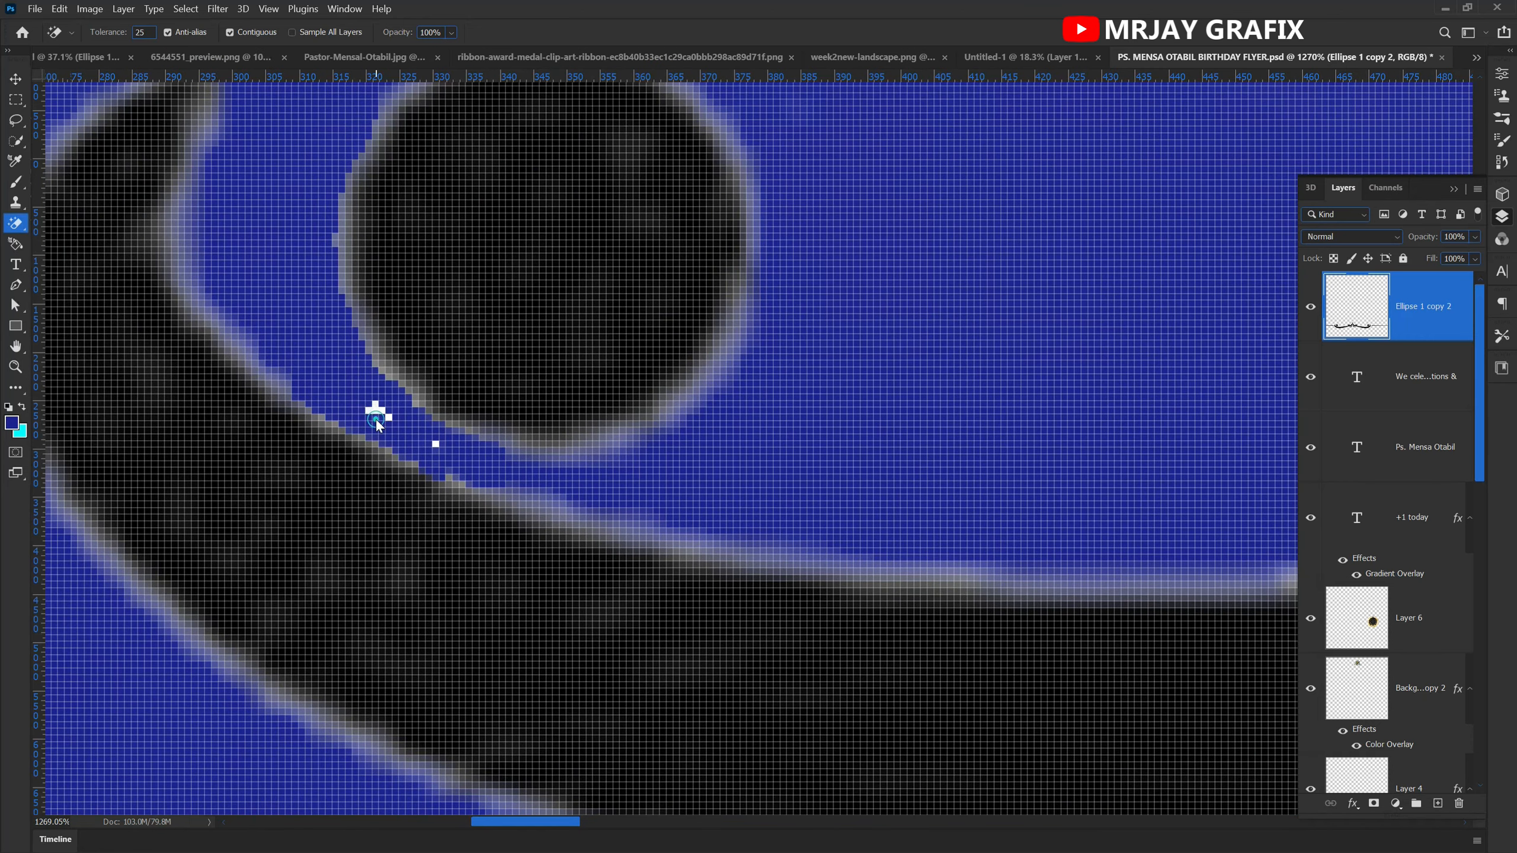
left_click(376, 420)
scroll(363, 407, "down", 5)
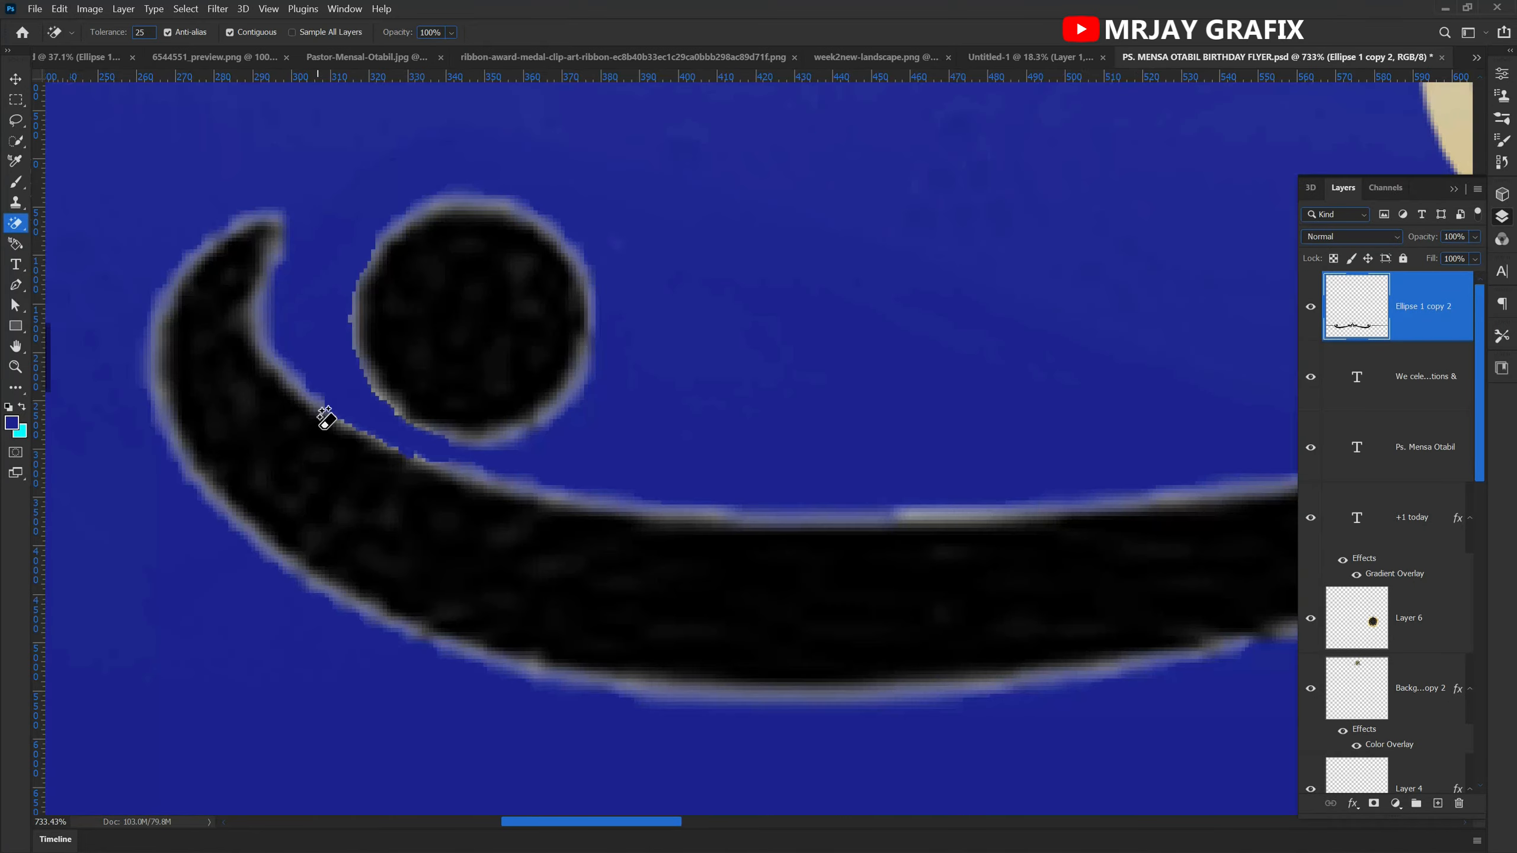
scroll(498, 460, "down", 3)
- Erase the white patches beneath the left and right leaves at the ornament's centre with the Magic Eraser
scroll(583, 413, "up", 5)
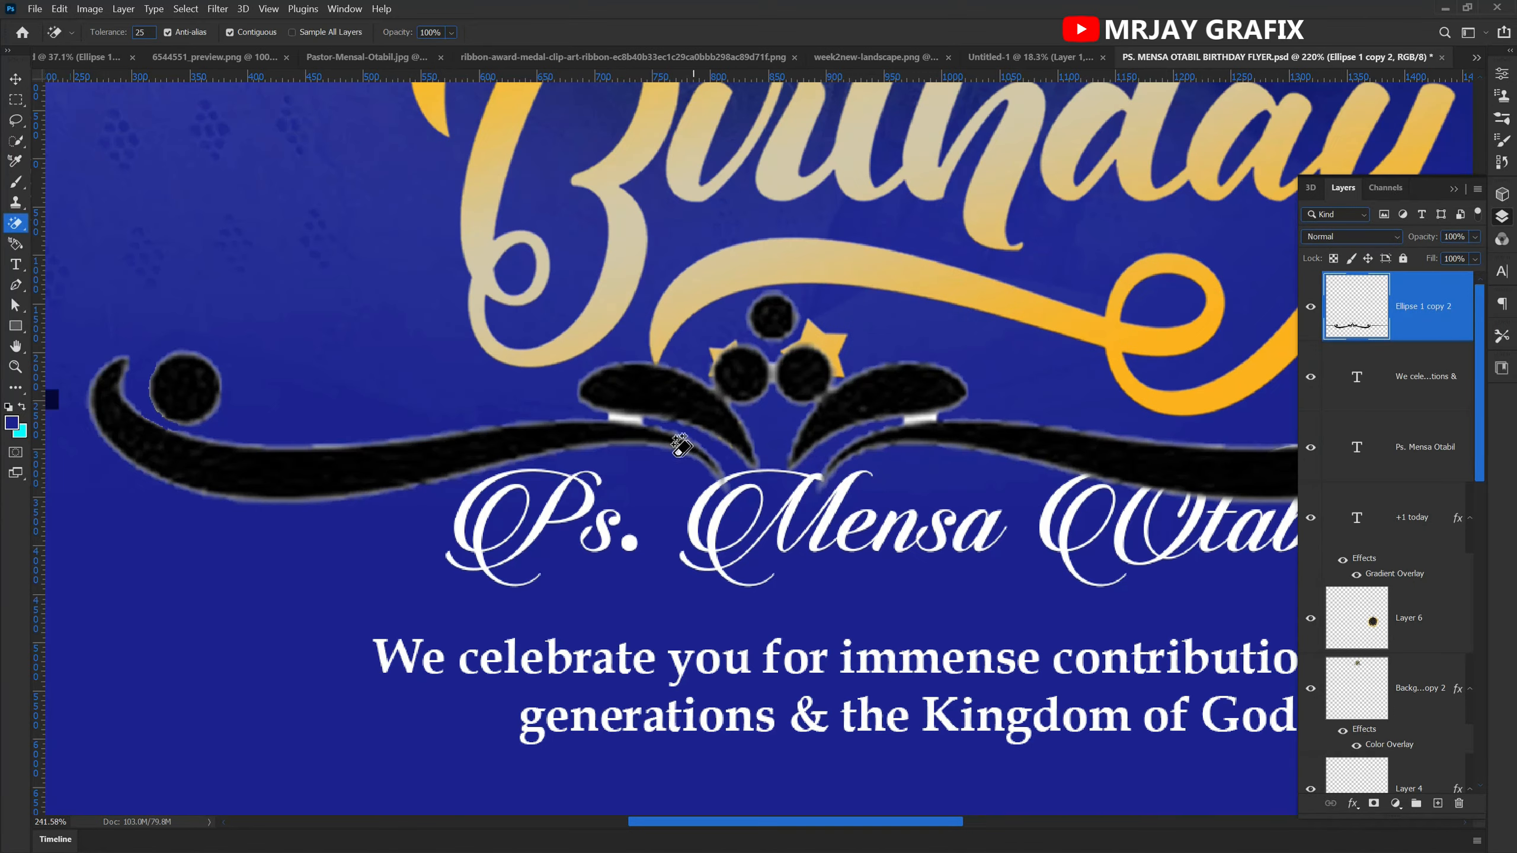
scroll(583, 412, "up", 4)
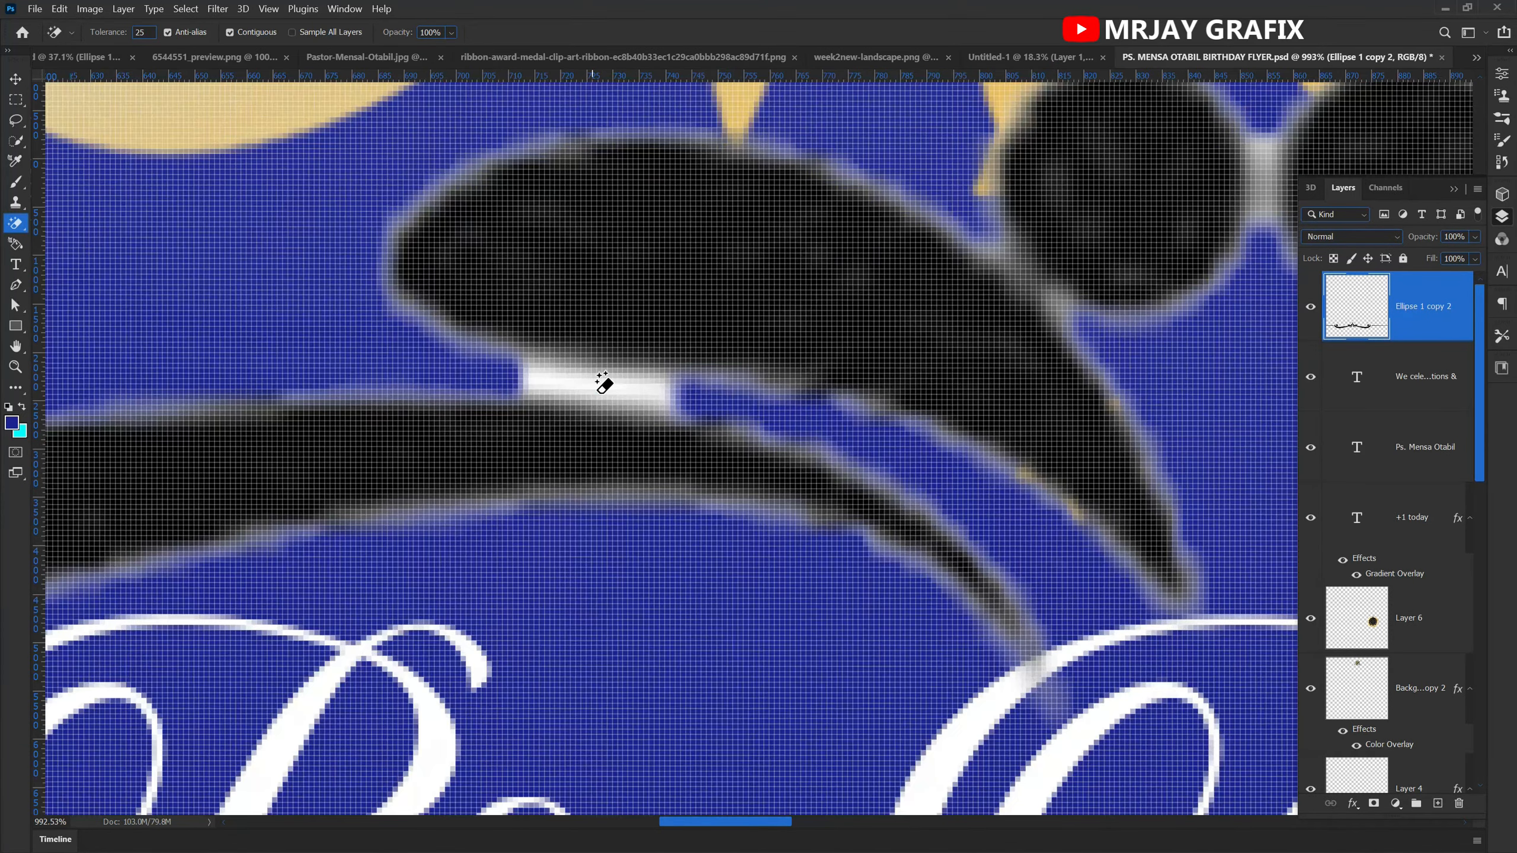
left_click(603, 383)
scroll(599, 441, "down", 5)
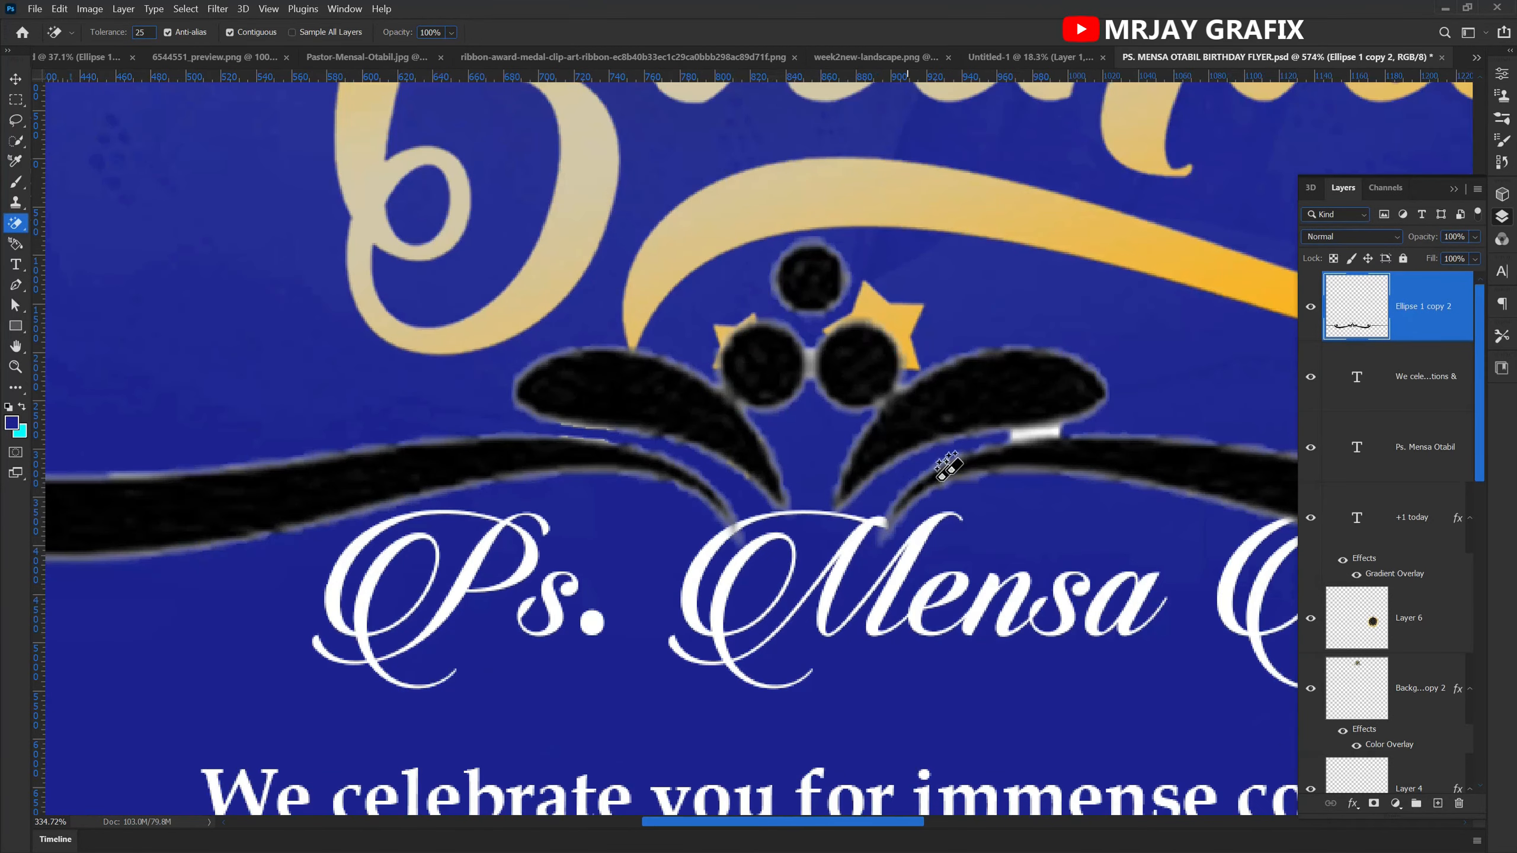
scroll(1015, 439, "up", 4)
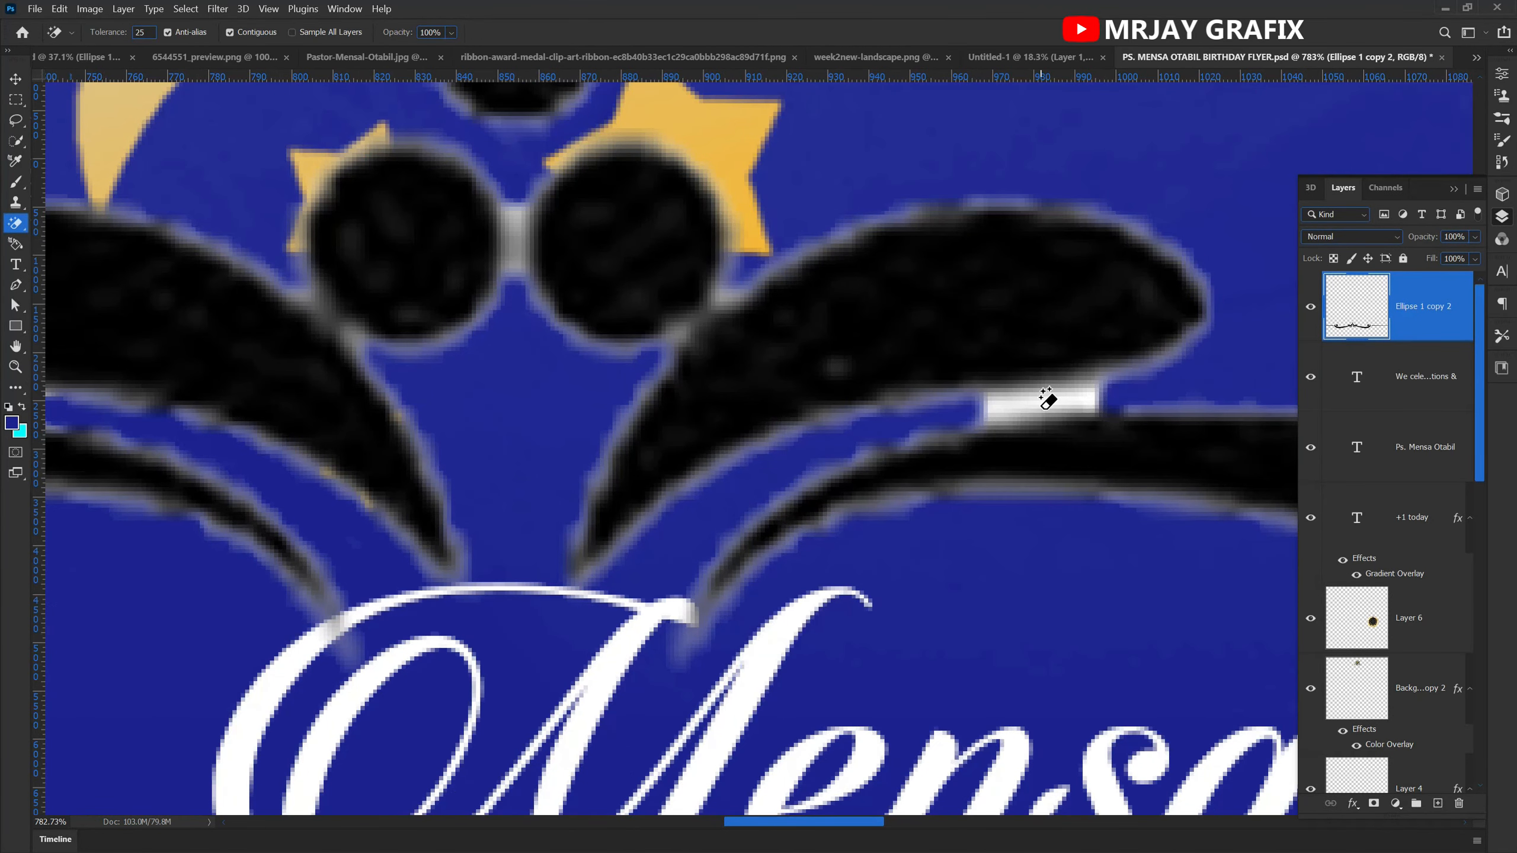
left_click(1048, 400)
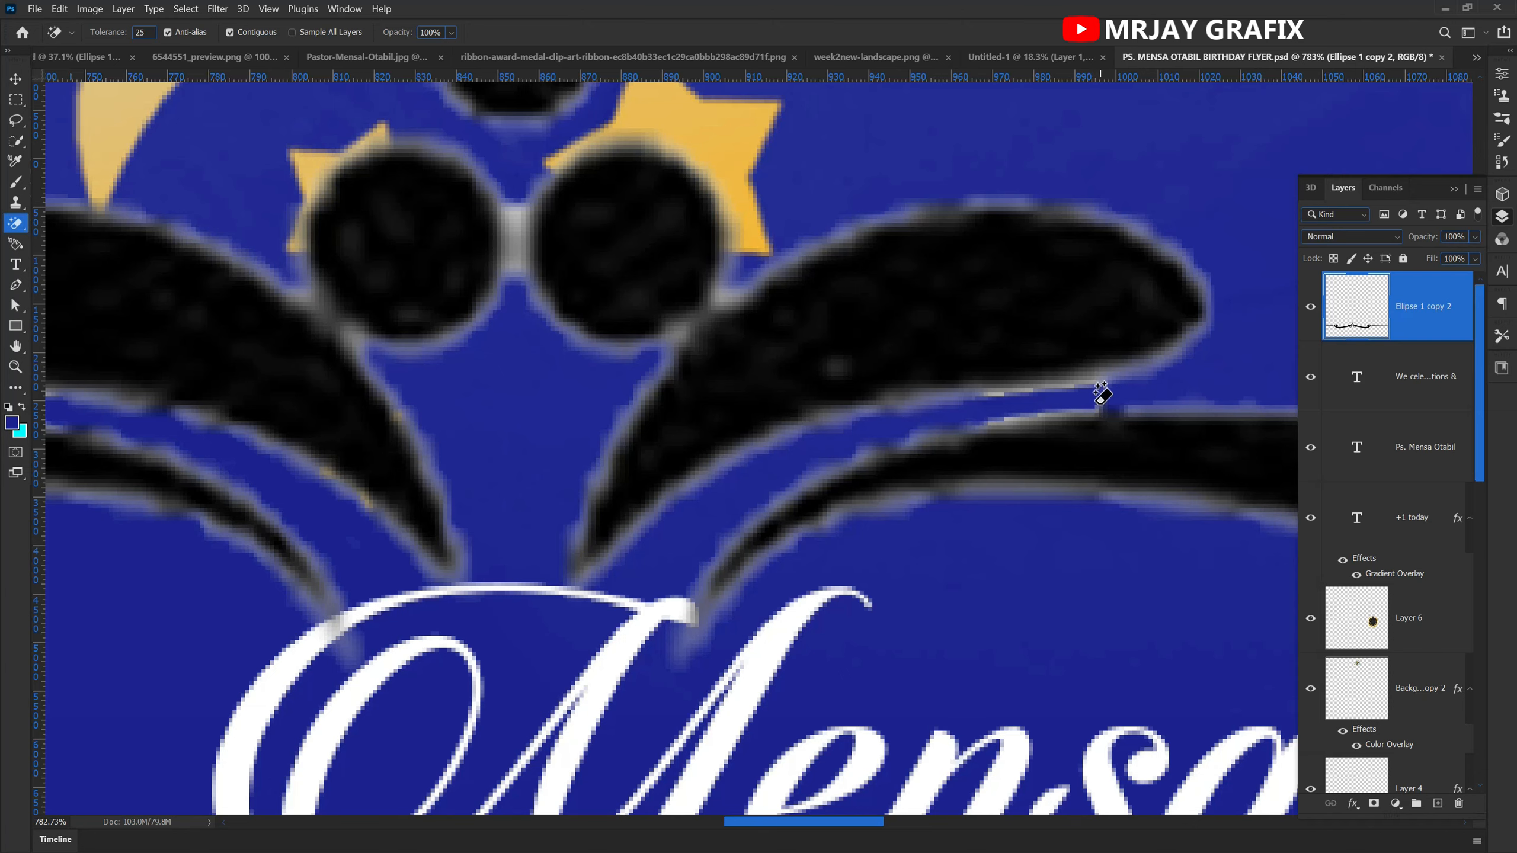
scroll(982, 416, "down", 12)
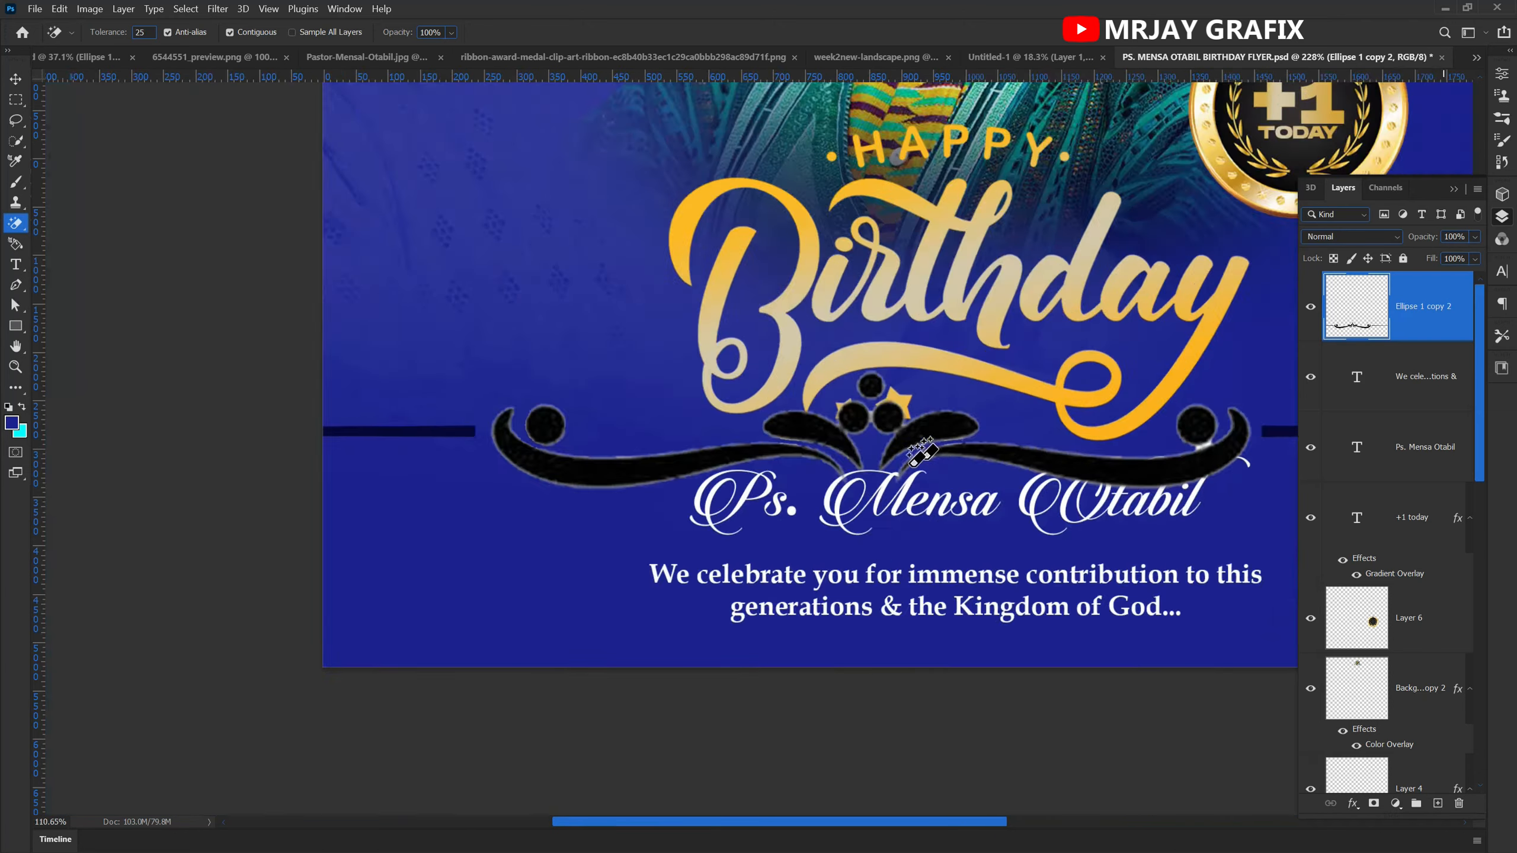
scroll(746, 571, "up", 2)
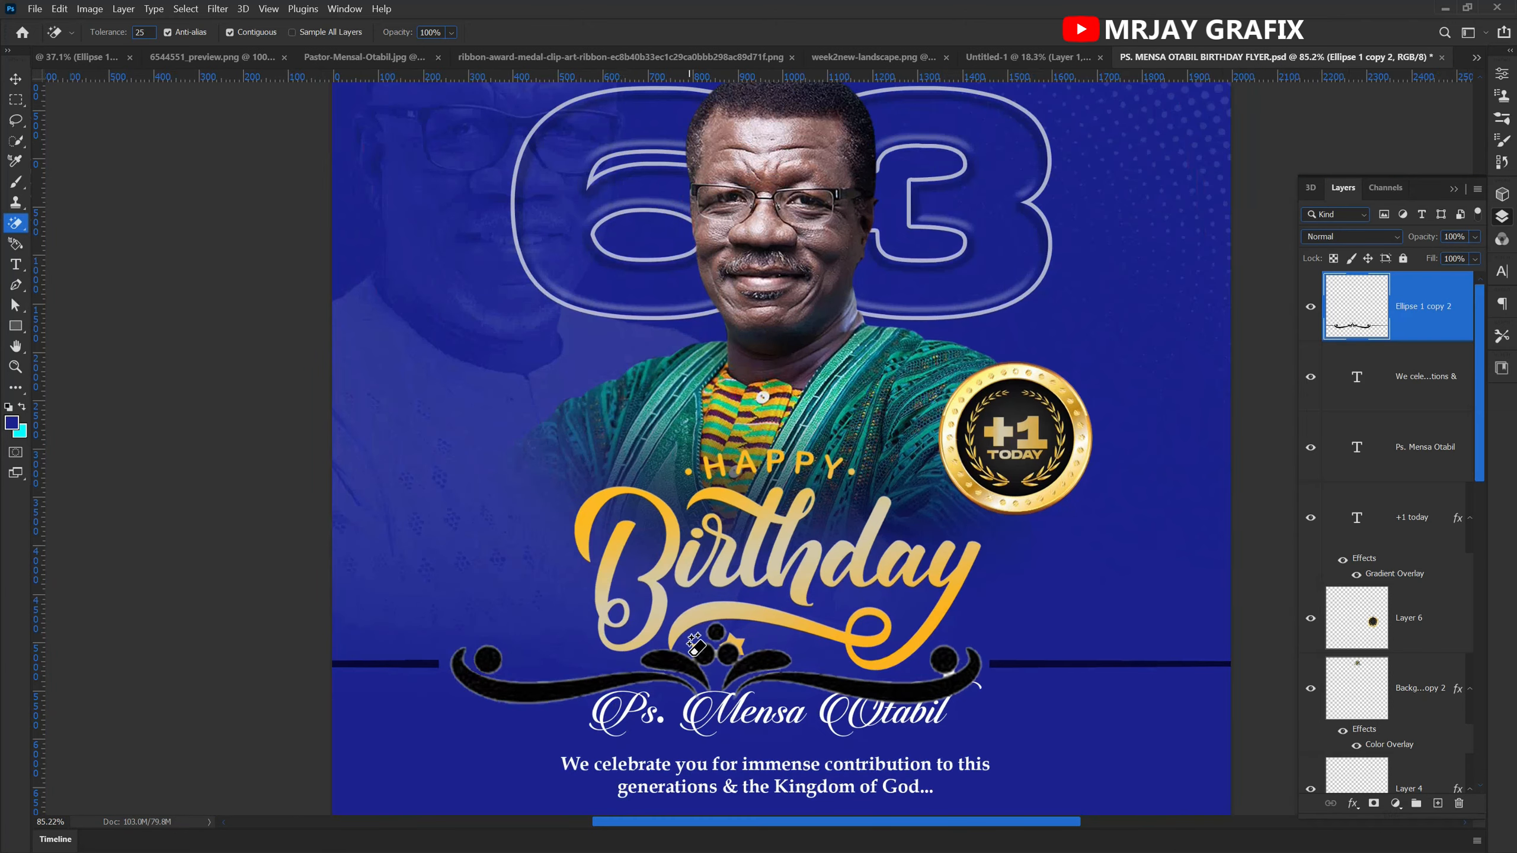
- Scale the divider down proportionally to about 26% and place it across the top of the celebrant's name
key("v")
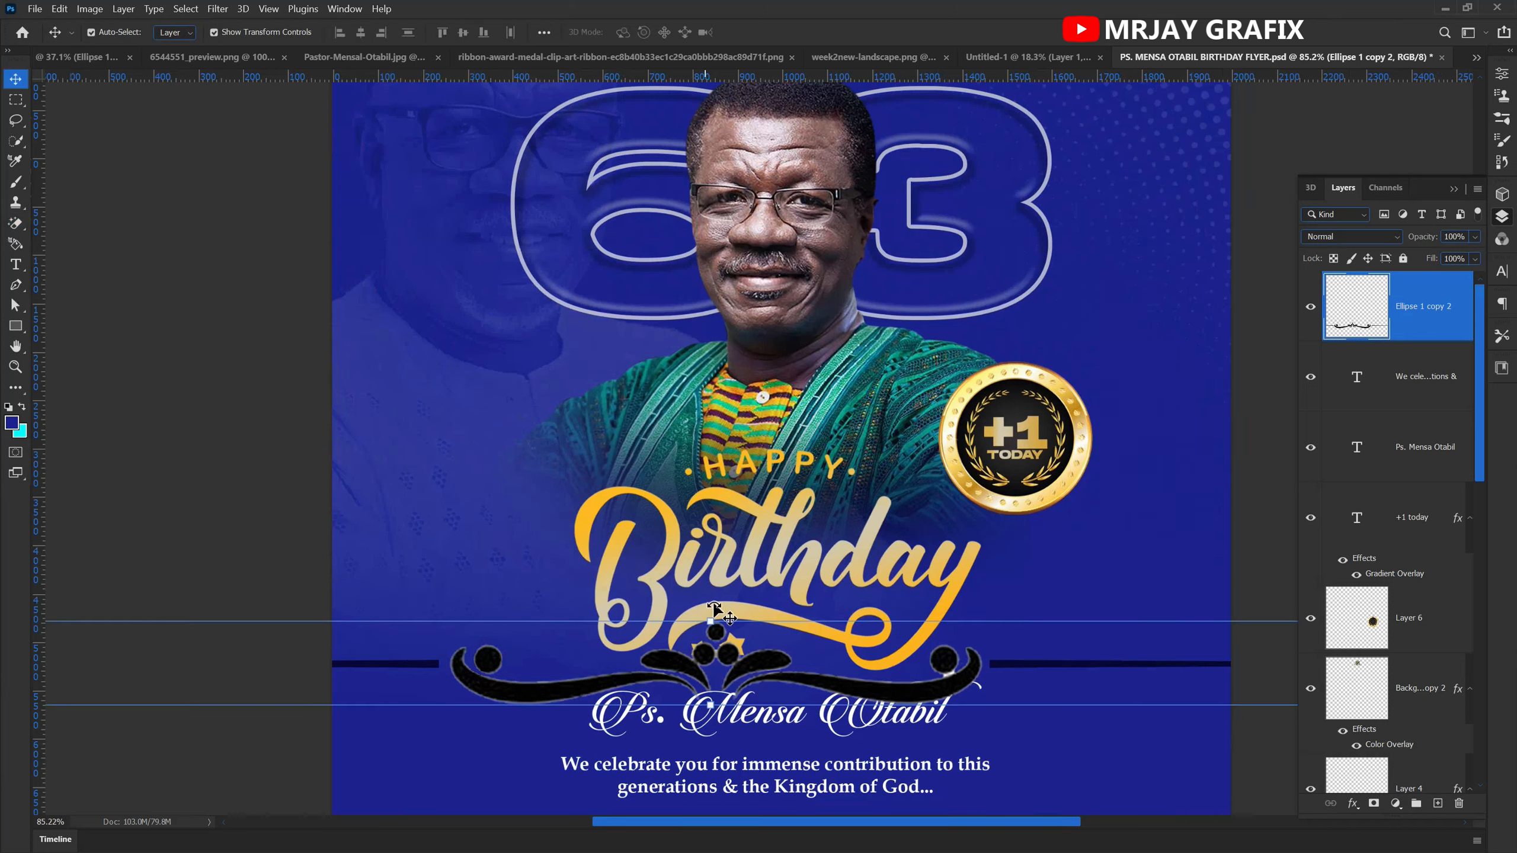
left_click_drag(712, 621, 710, 683)
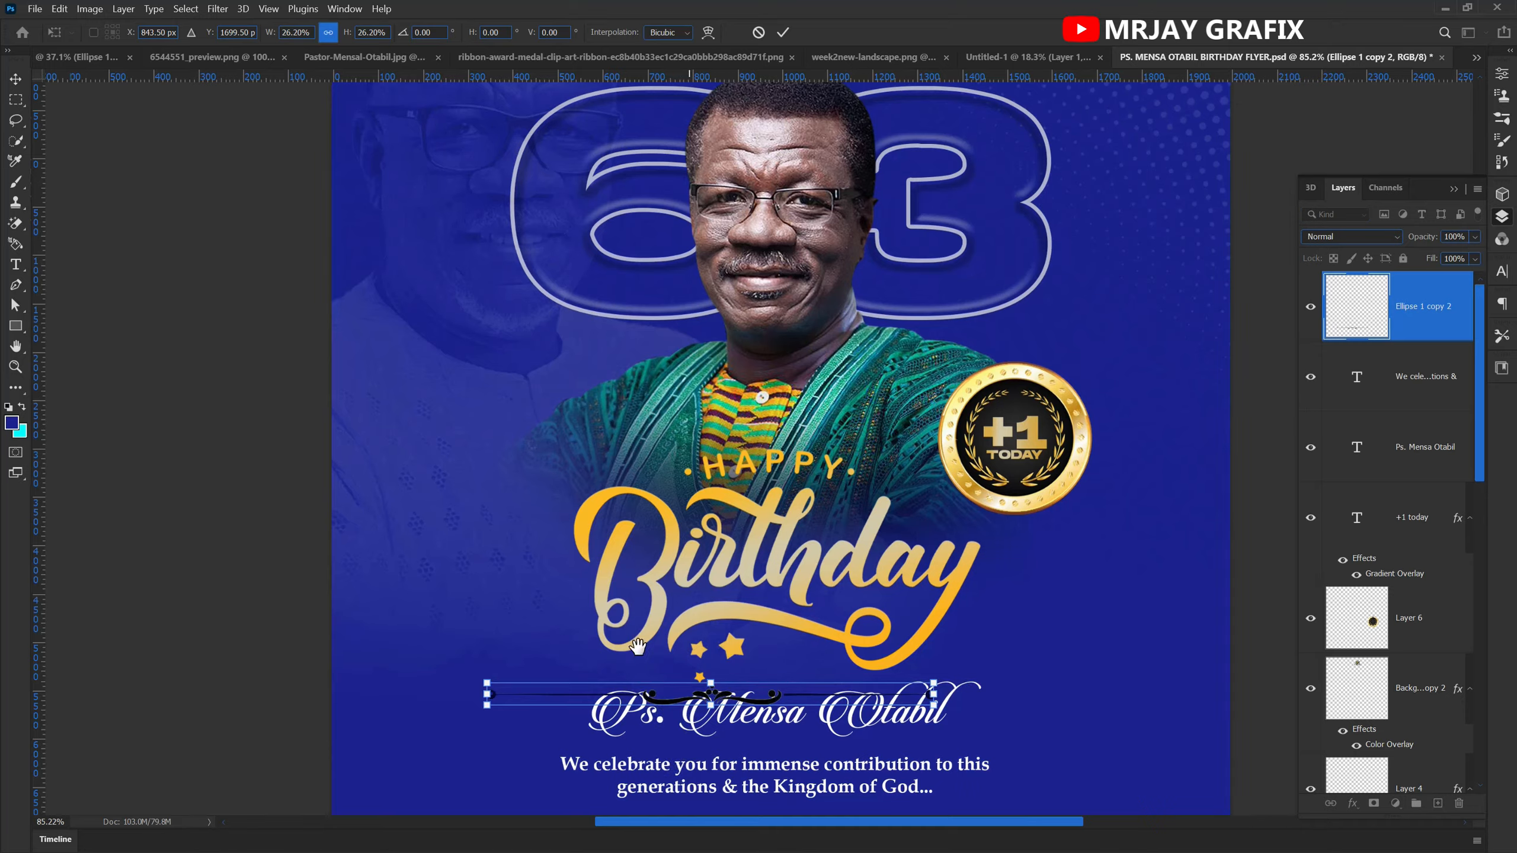
left_click_drag(690, 791, 622, 573)
key("Return")
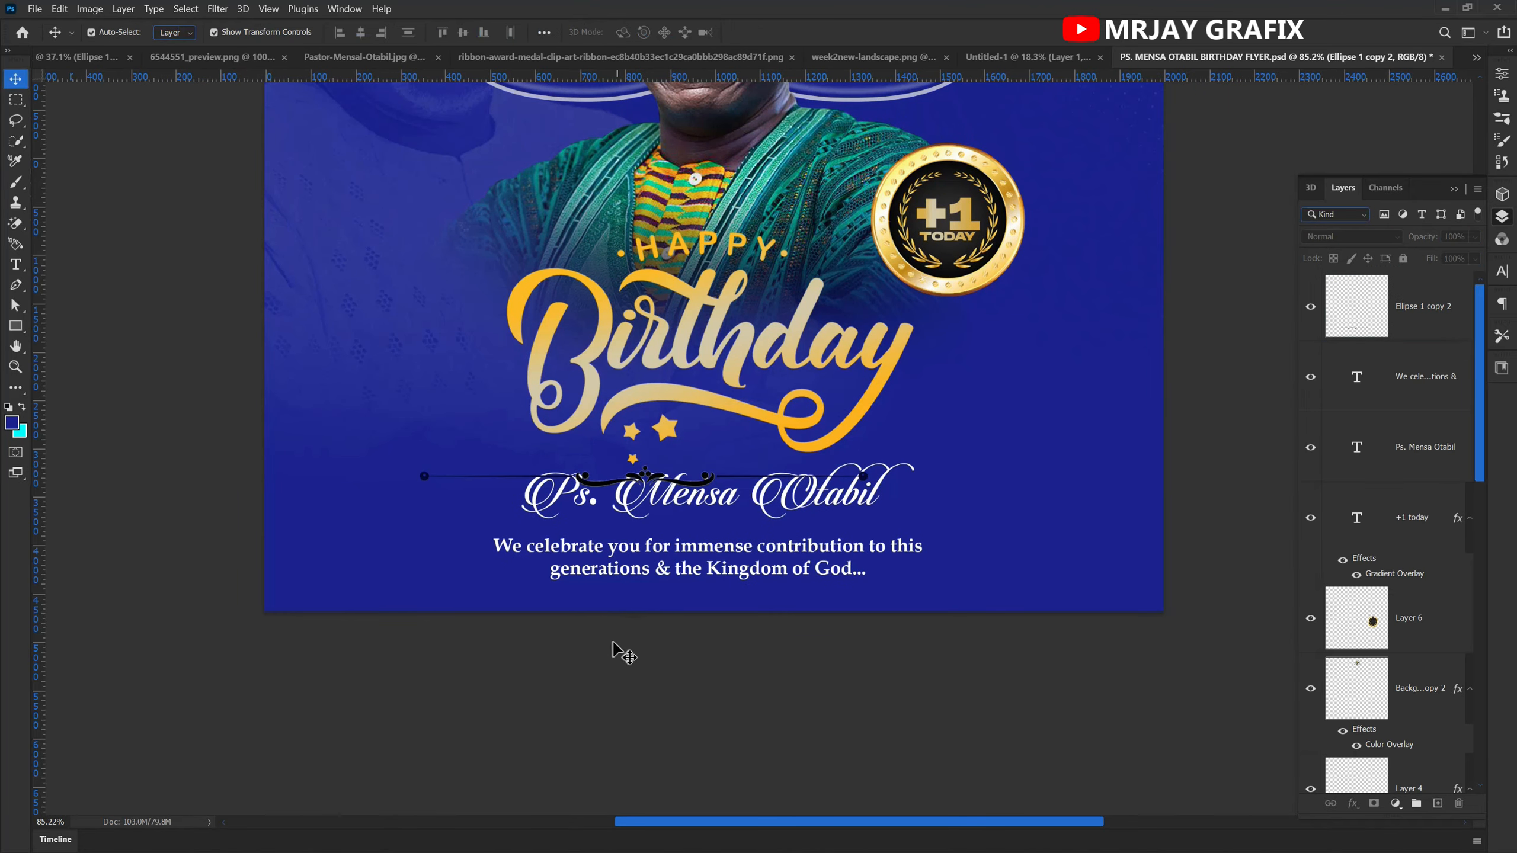
- Move the divider below the congratulatory message, and shift the celebrant's name and the message slightly upward
scroll(619, 657, "up", 5)
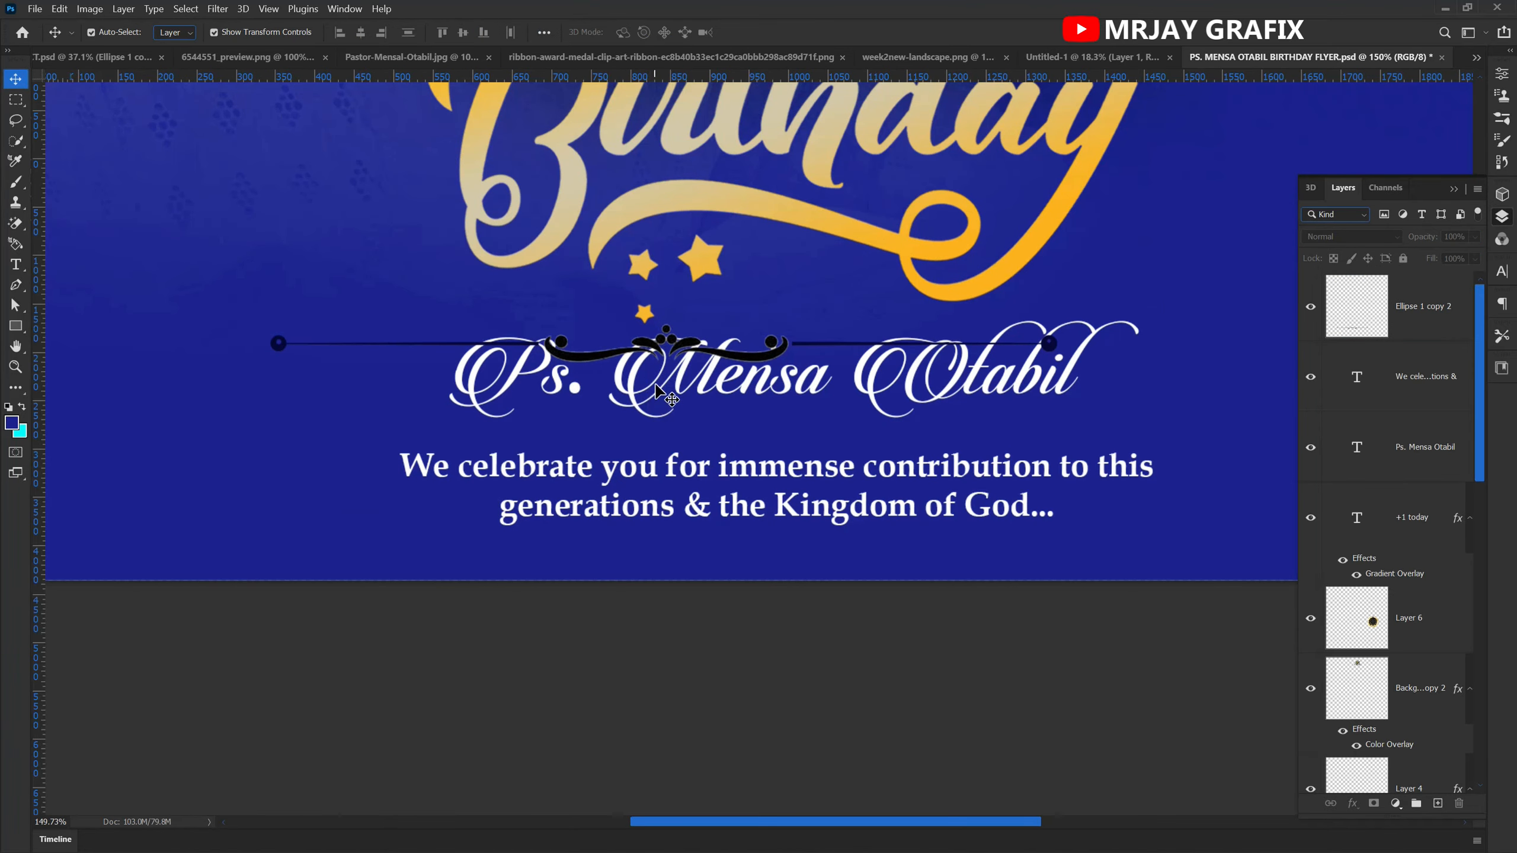
left_click(656, 389)
left_click_drag(656, 392, 690, 550)
left_click(604, 356)
left_click_drag(664, 480, 667, 454)
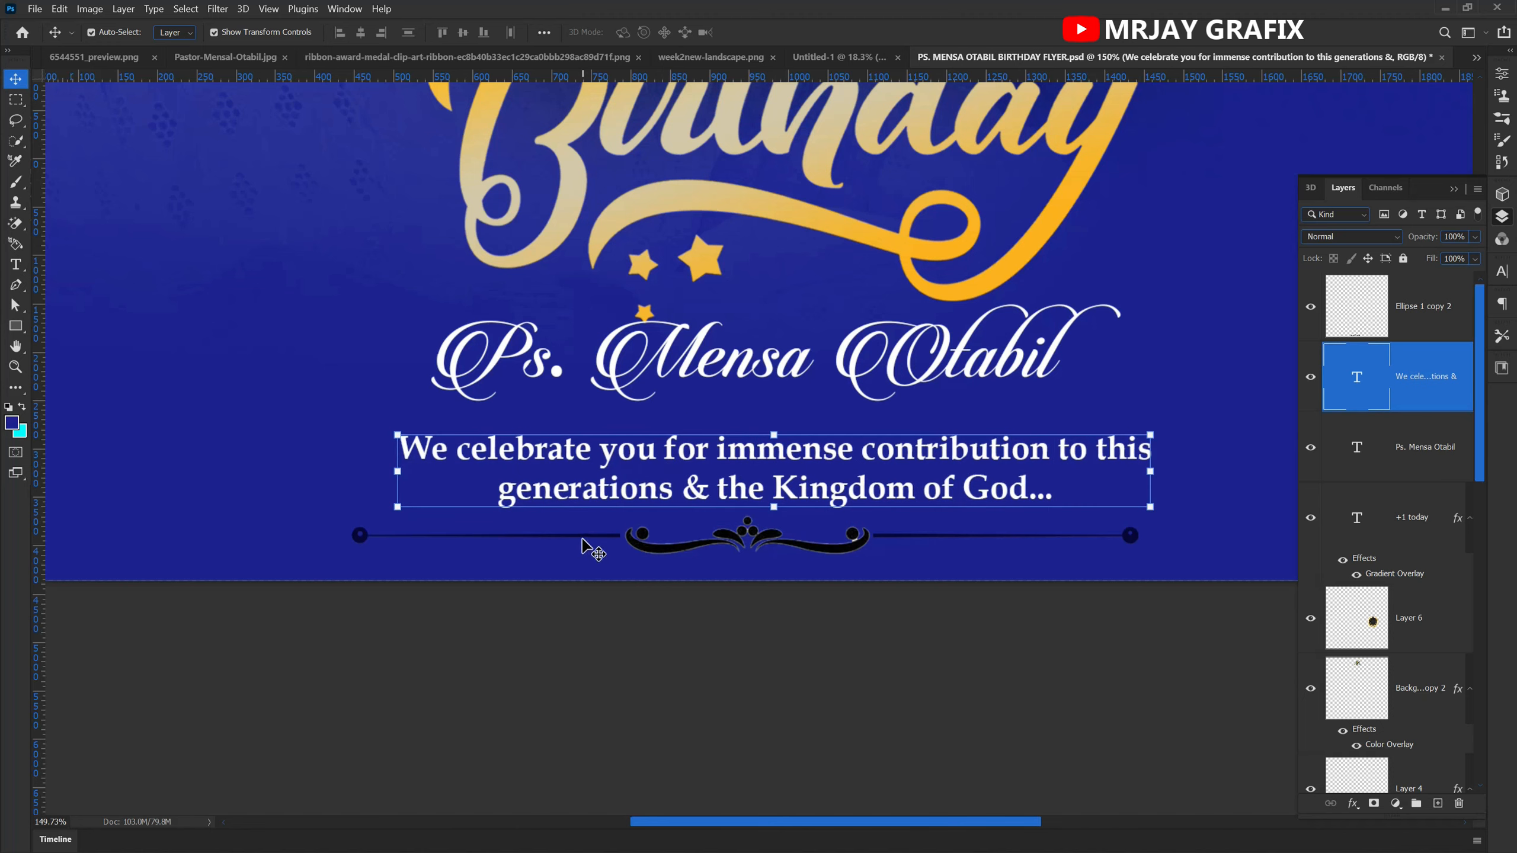
- Erase the white remnants between the dot and the curl at the ornament's right end with the Magic Eraser
left_click(843, 553)
scroll(859, 556, "up", 10)
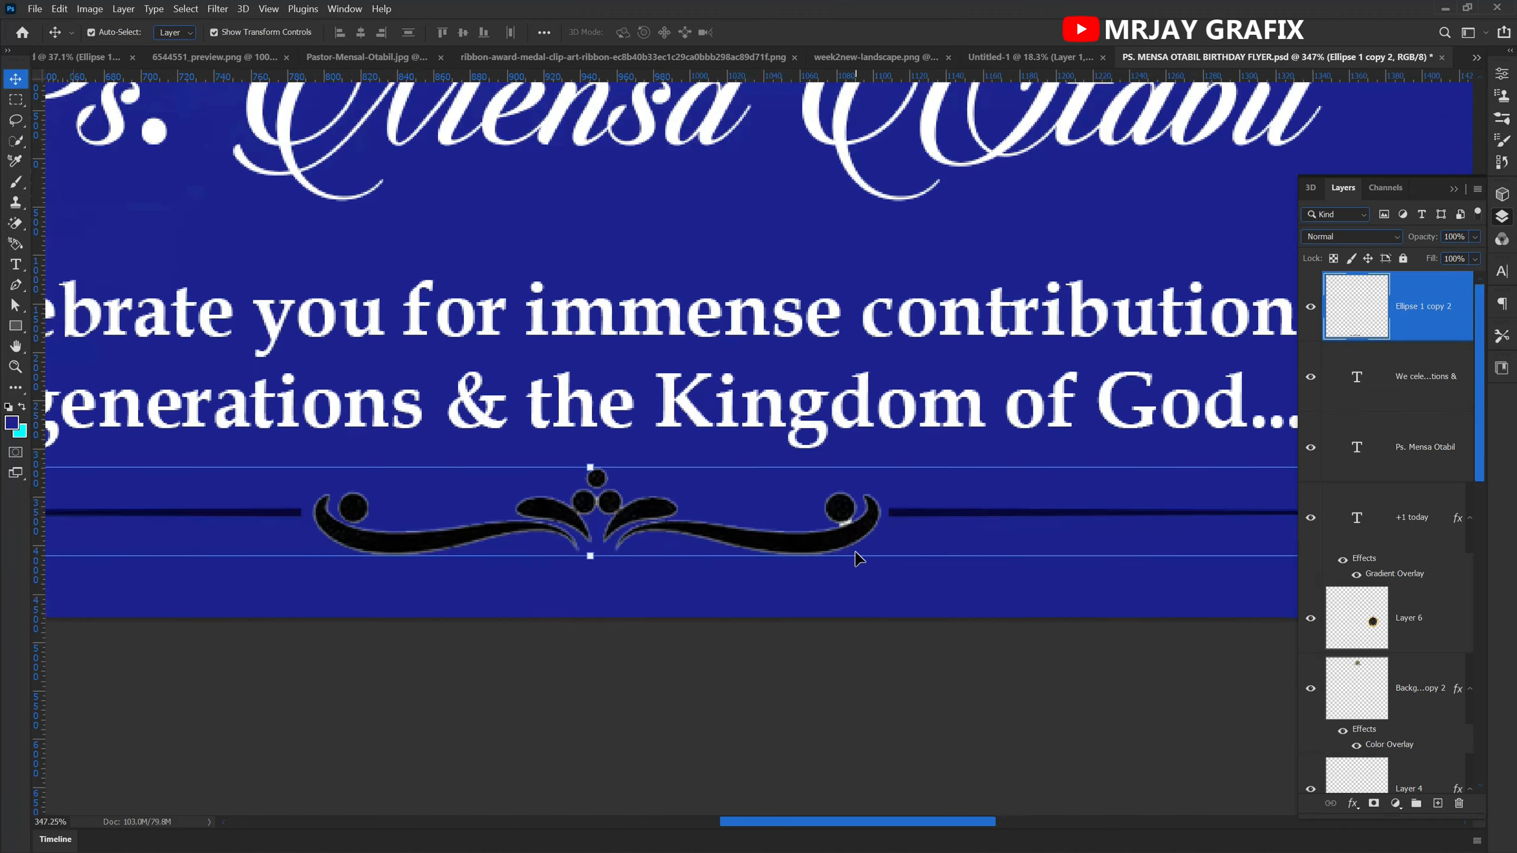
scroll(843, 524, "up", 6)
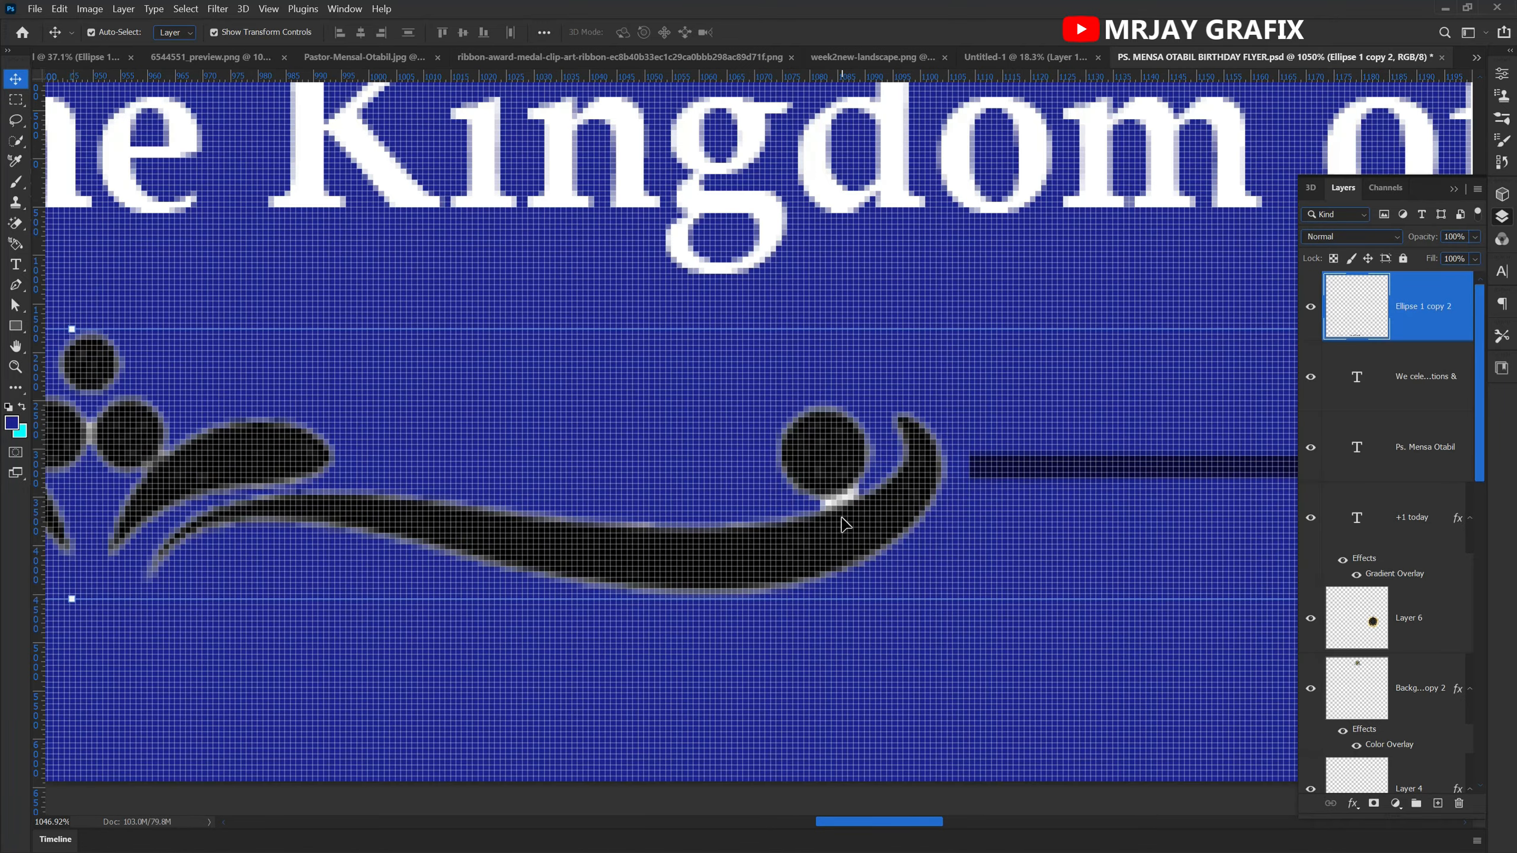
scroll(843, 524, "up", 1)
left_click(15, 224)
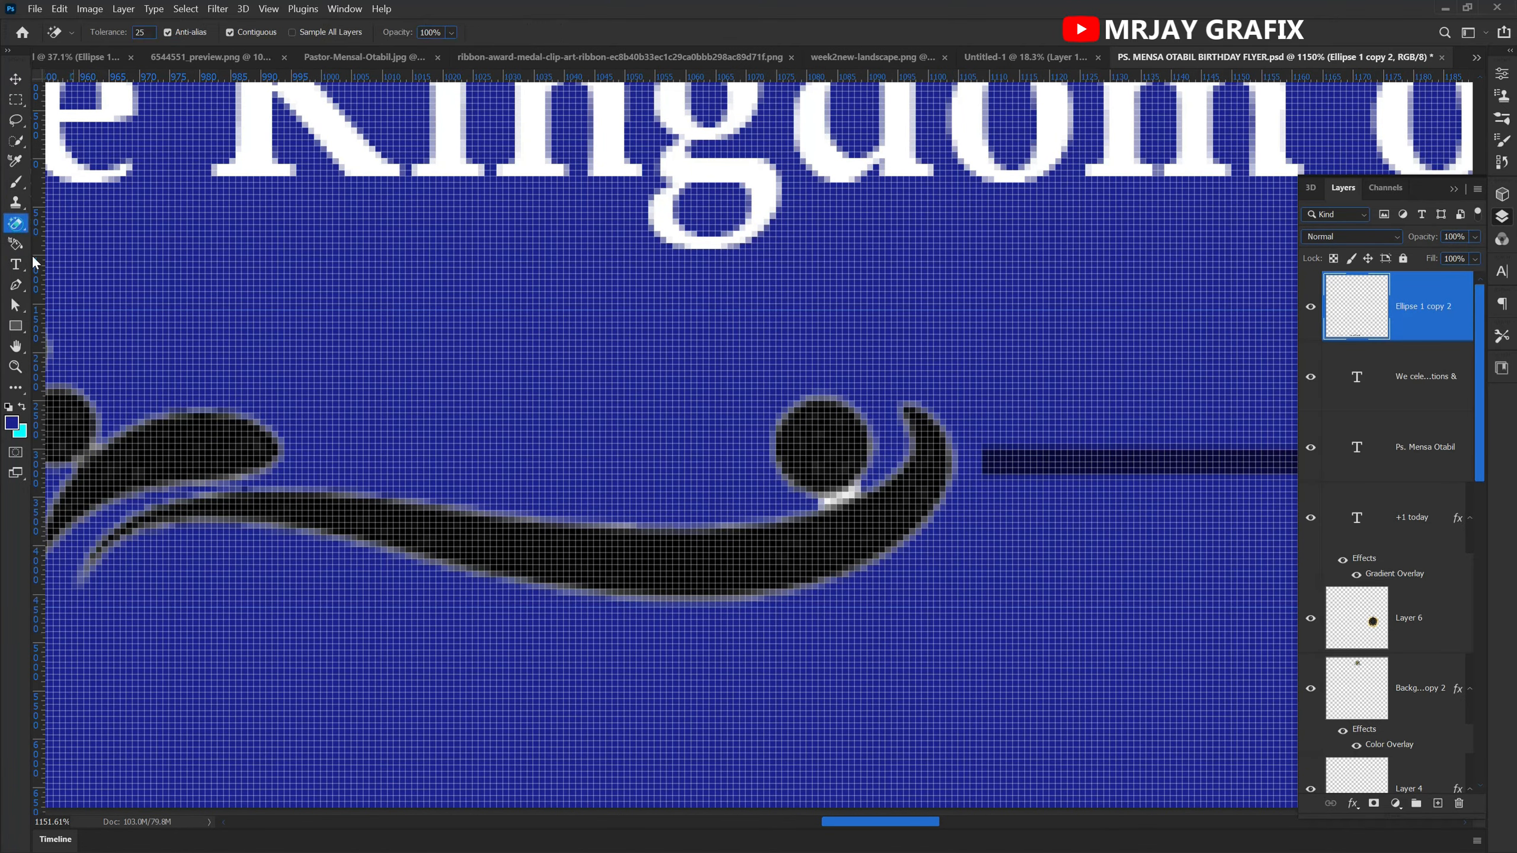
scroll(834, 508, "up", 3)
scroll(833, 508, "up", 3)
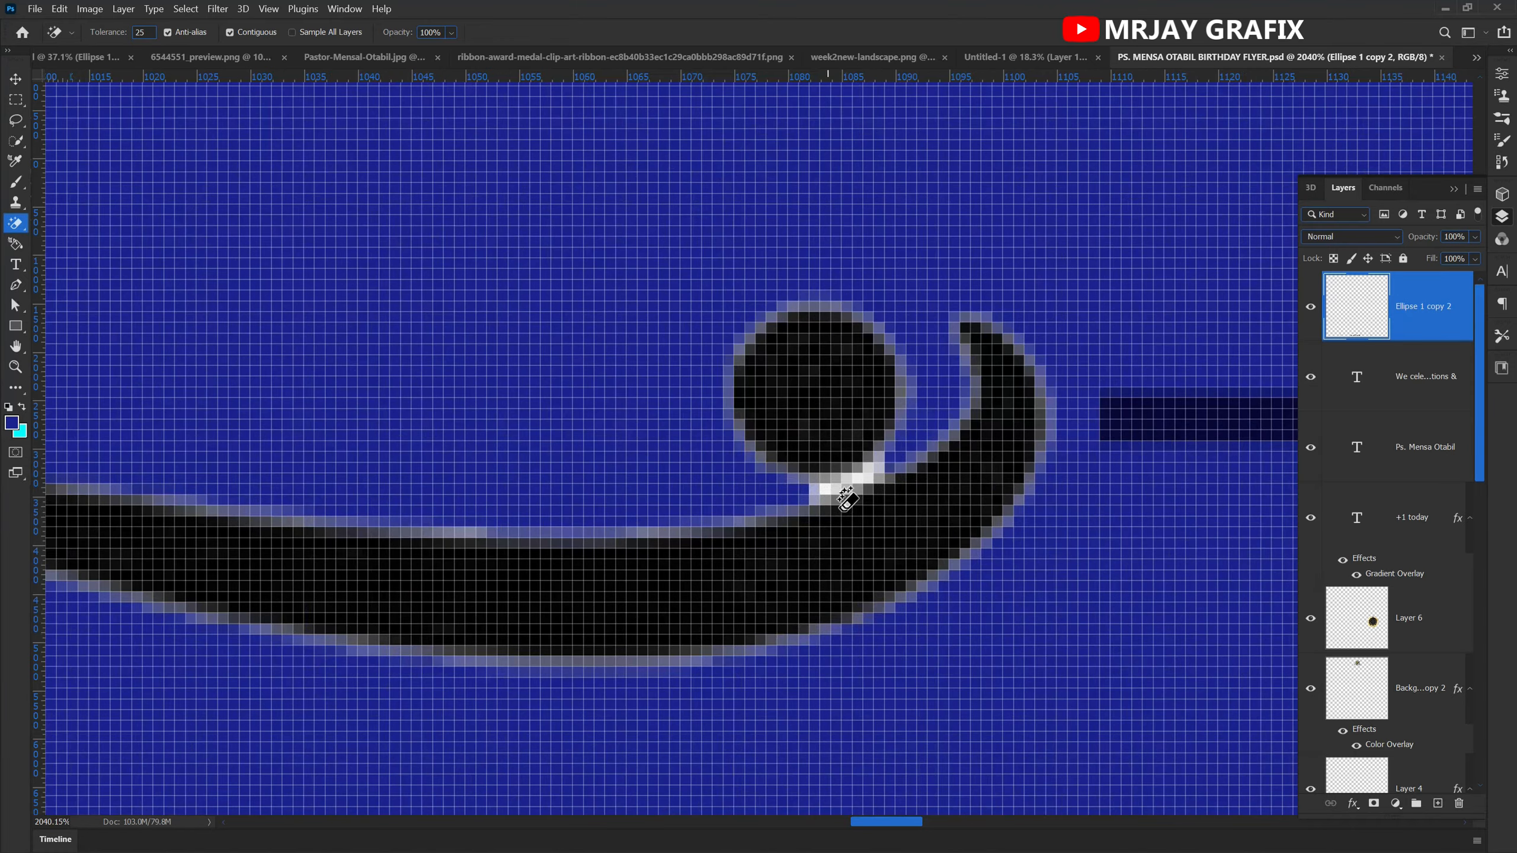
left_click(848, 487)
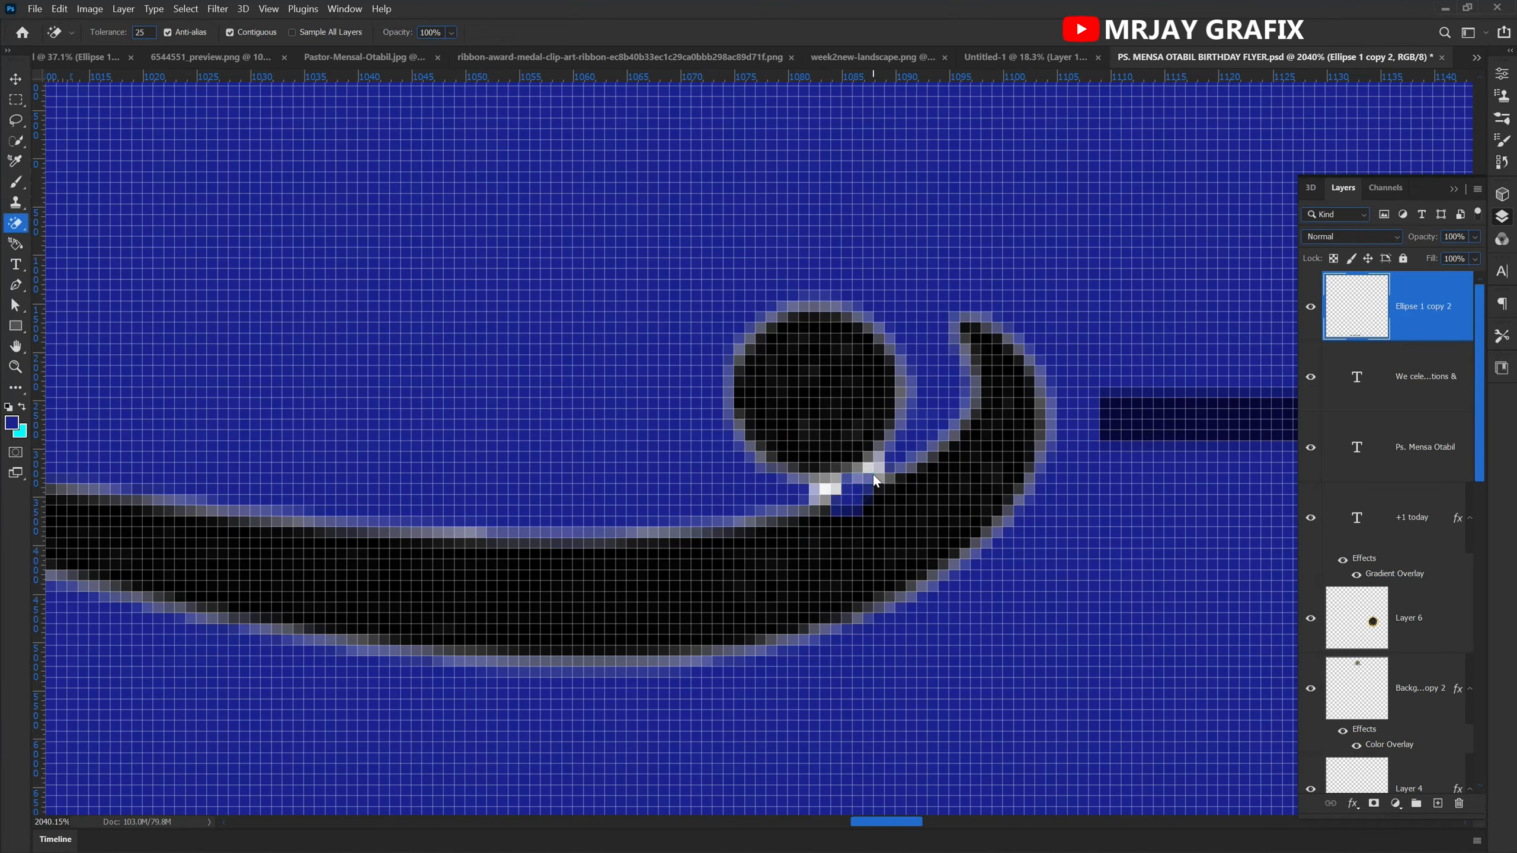
left_click(822, 482)
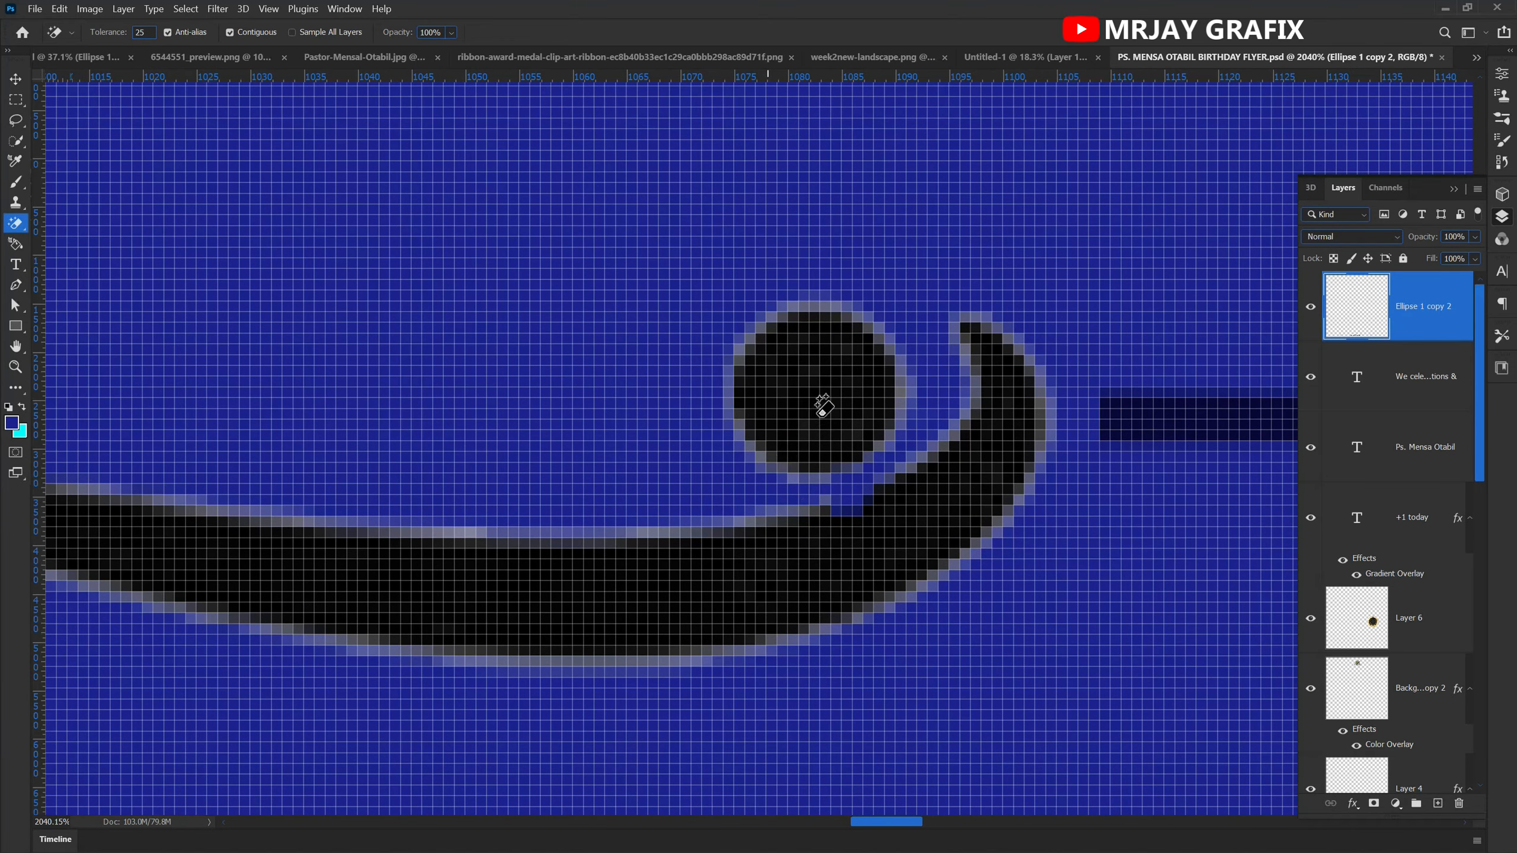
- Apply a white Color Overlay at 100% opacity to the divider beneath the congratulatory message
scroll(823, 400, "down", 10)
scroll(838, 398, "down", 3)
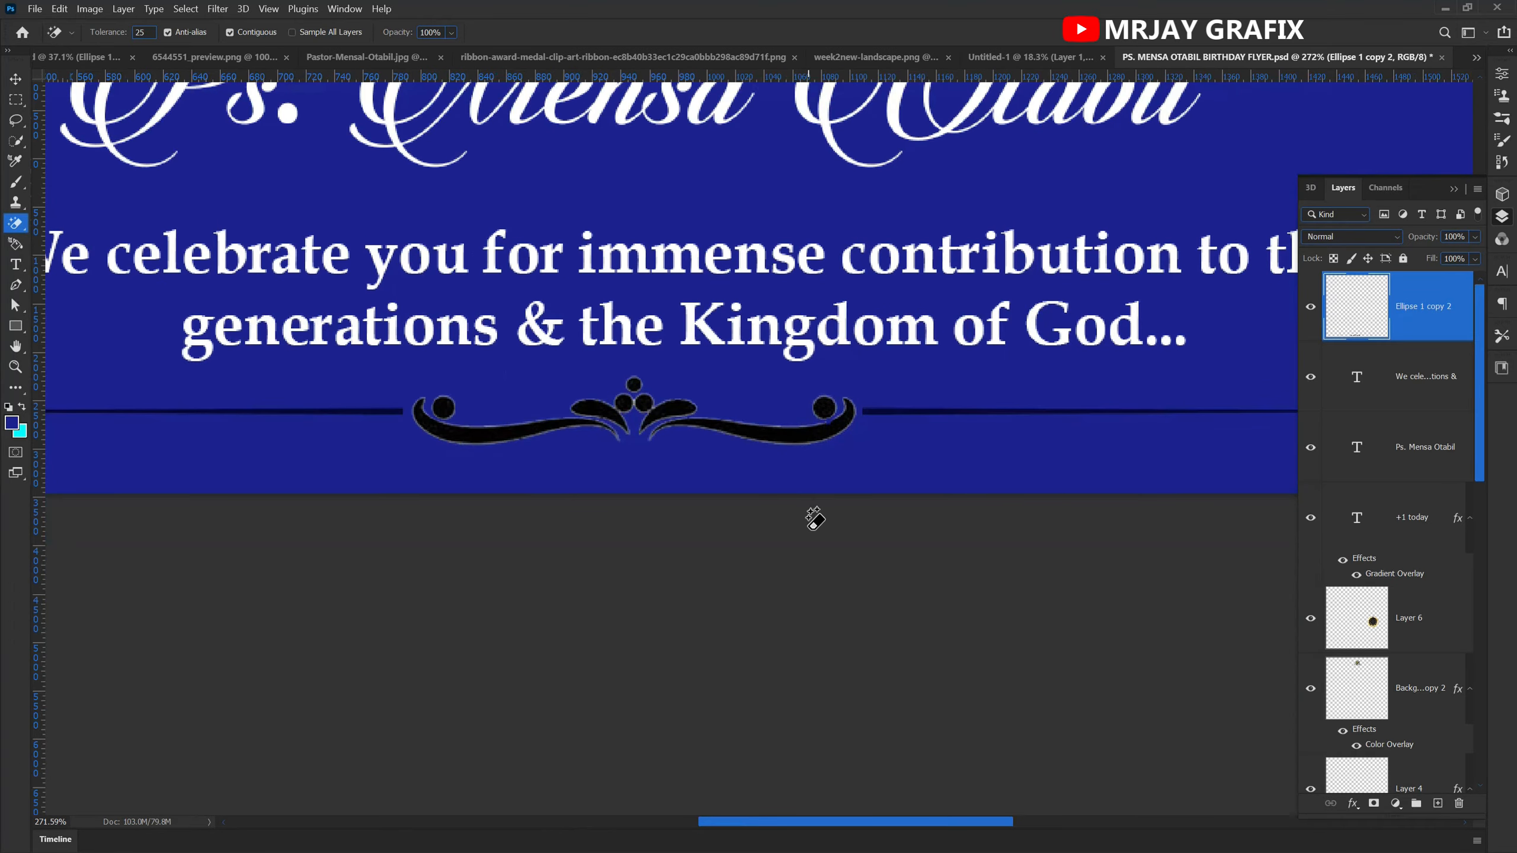
key("v")
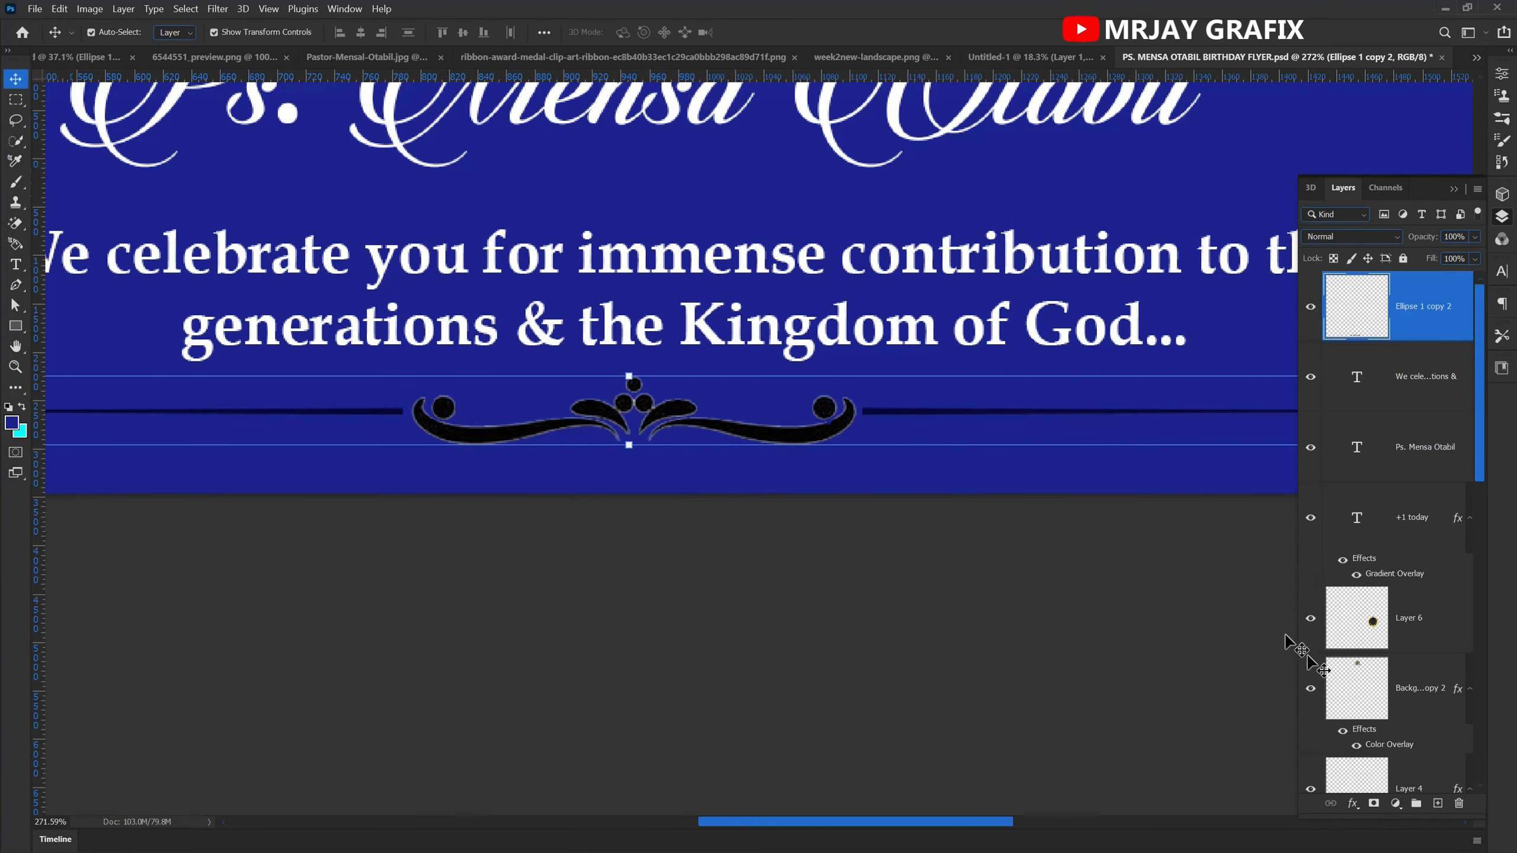
left_click(1352, 804)
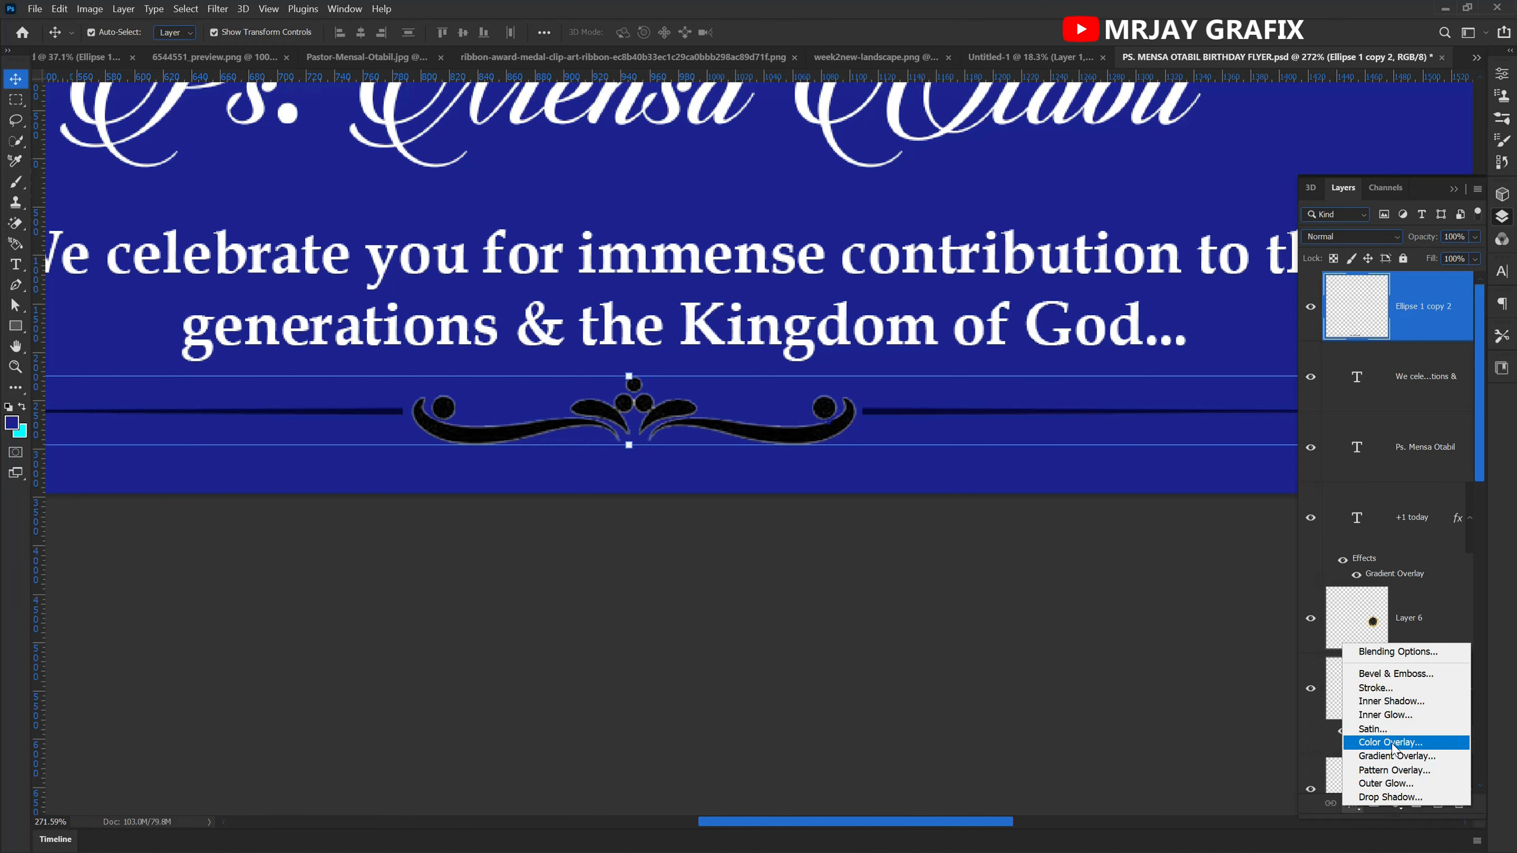
left_click(1393, 747)
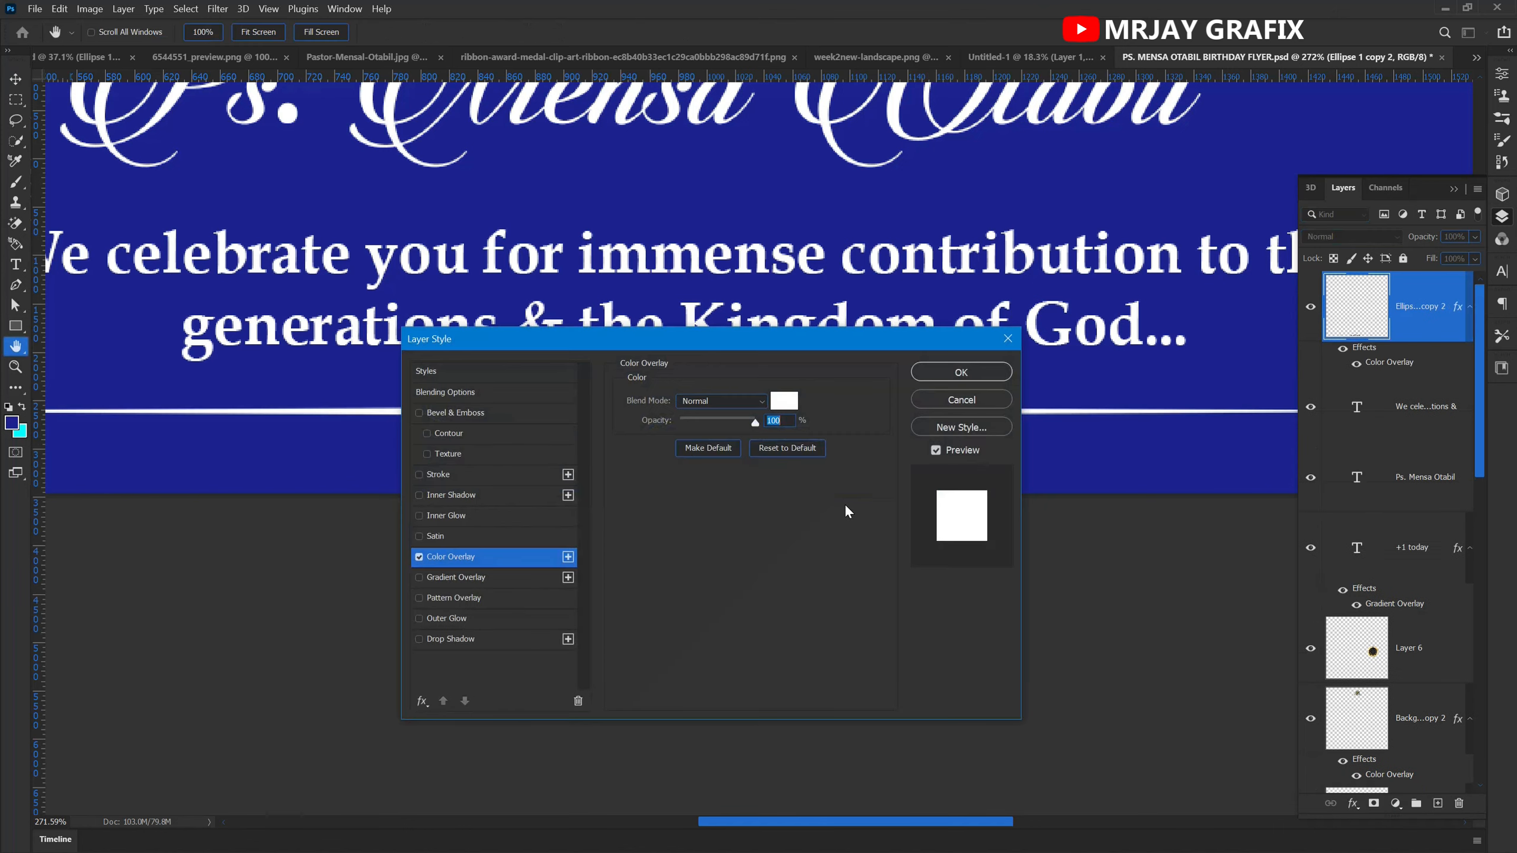
left_click(927, 374)
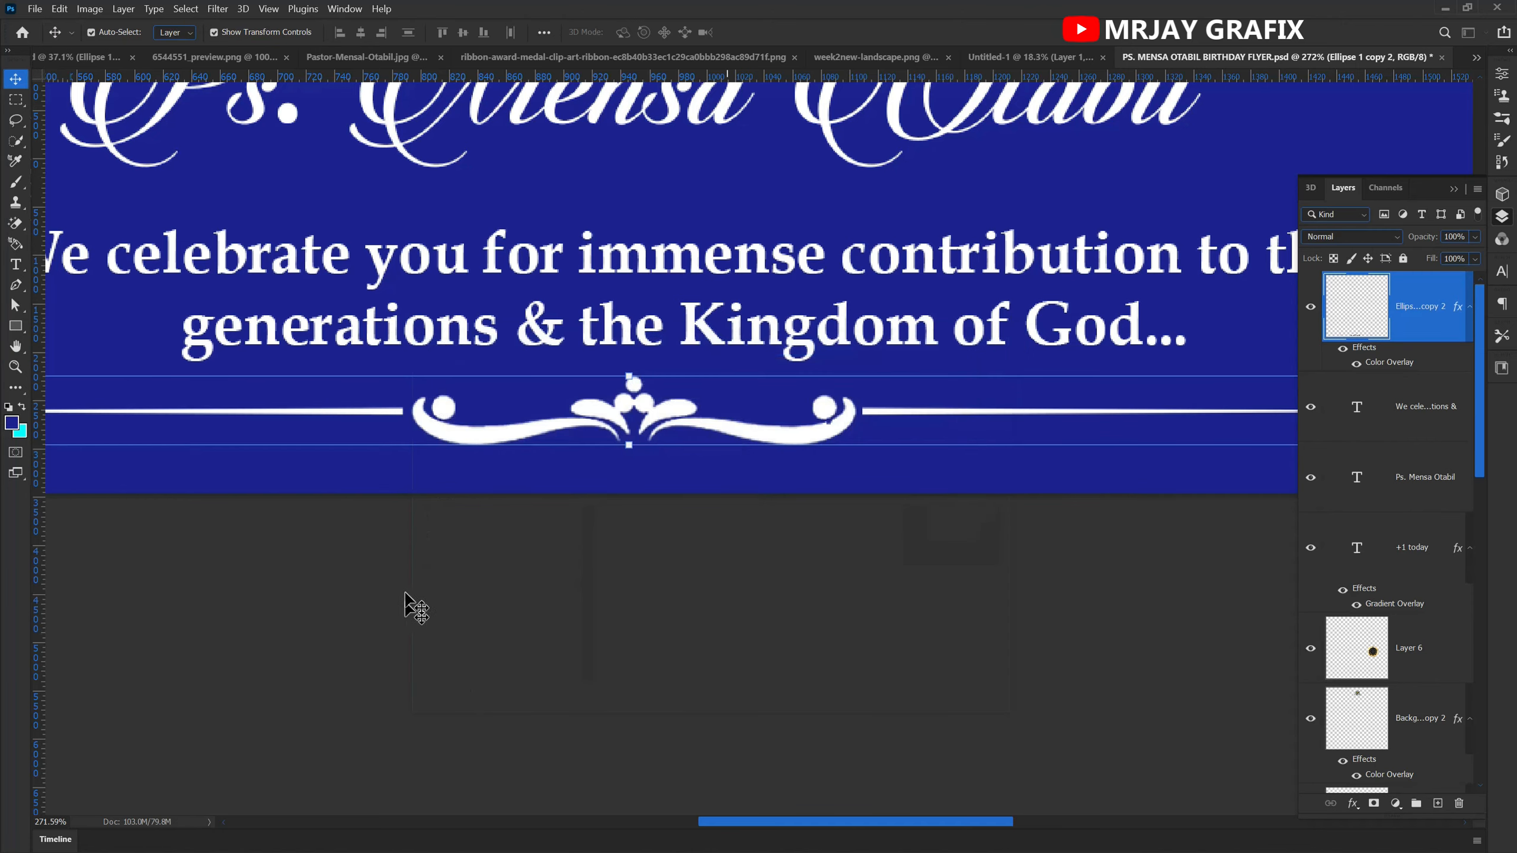
left_click(406, 596)
scroll(1057, 525, "down", 5)
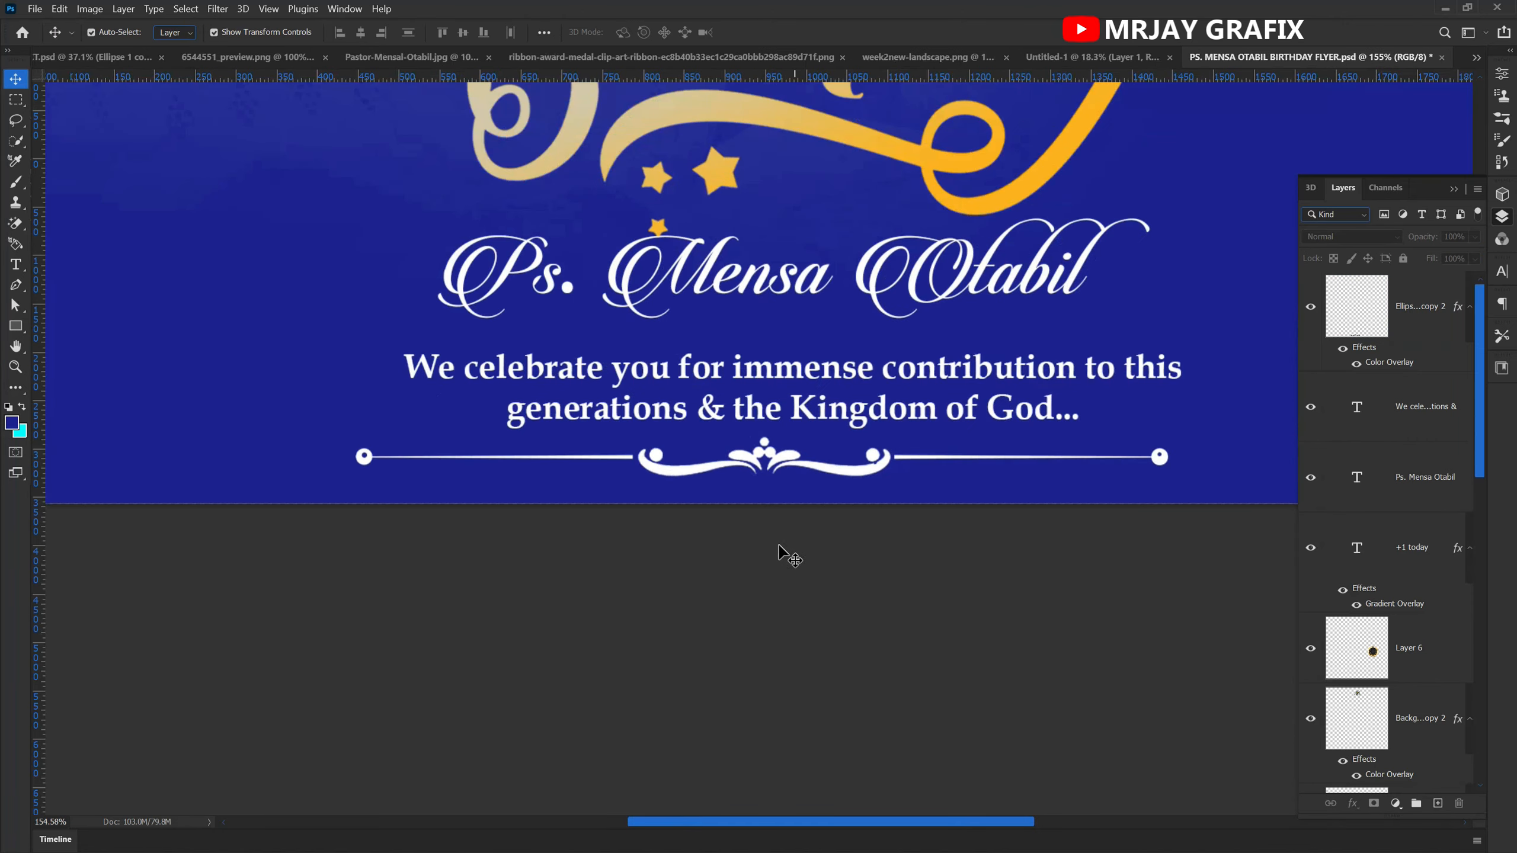
- Duplicate the divider, move the copy directly above the congratulatory message and rotate it 180 degrees to mirror the lower one
left_click(848, 476)
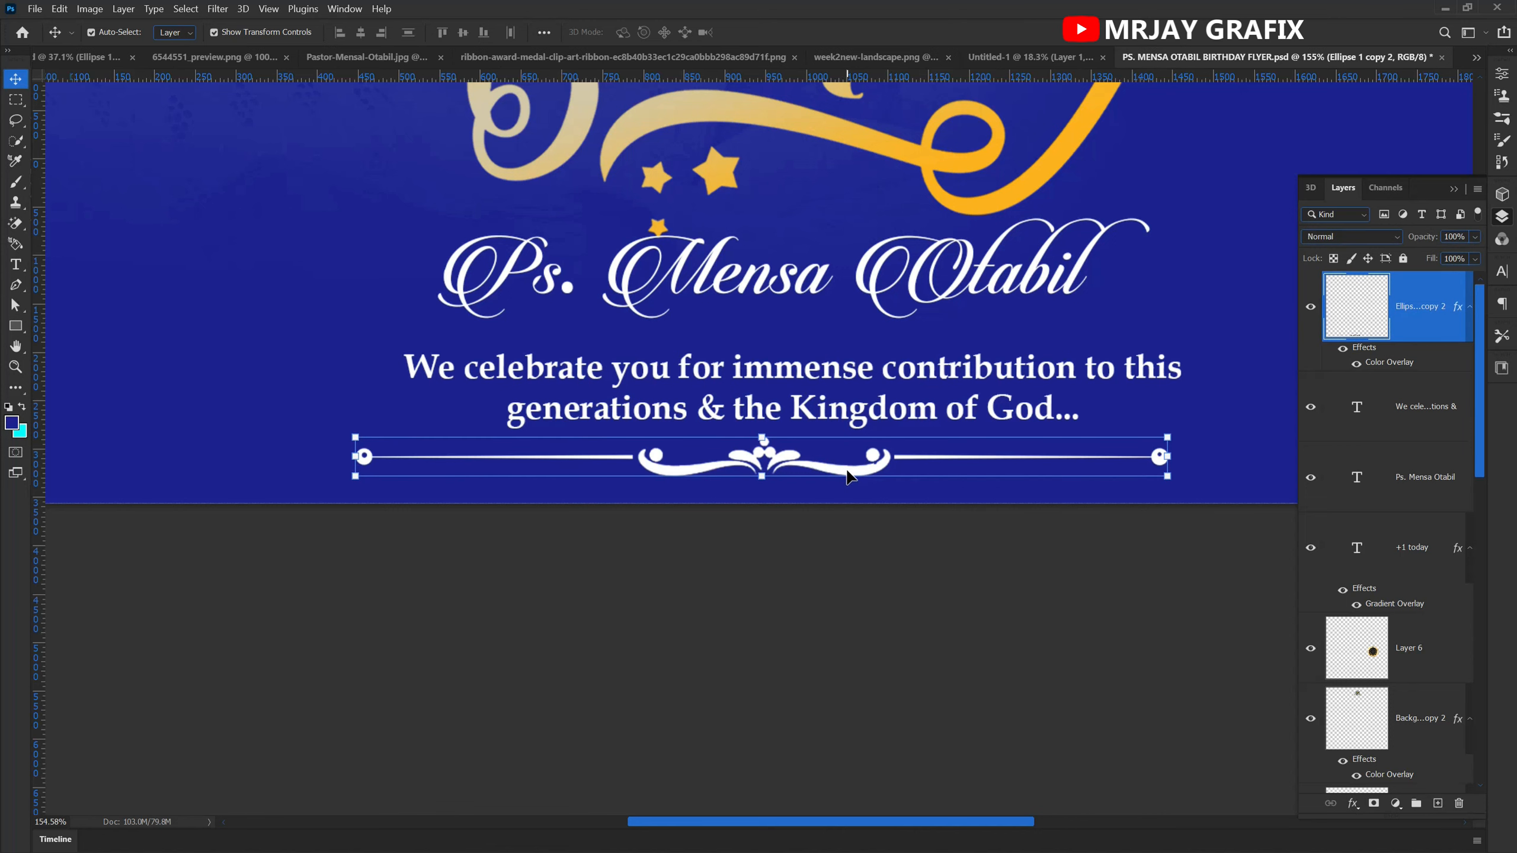
key("ctrl")
key("ctrl+j")
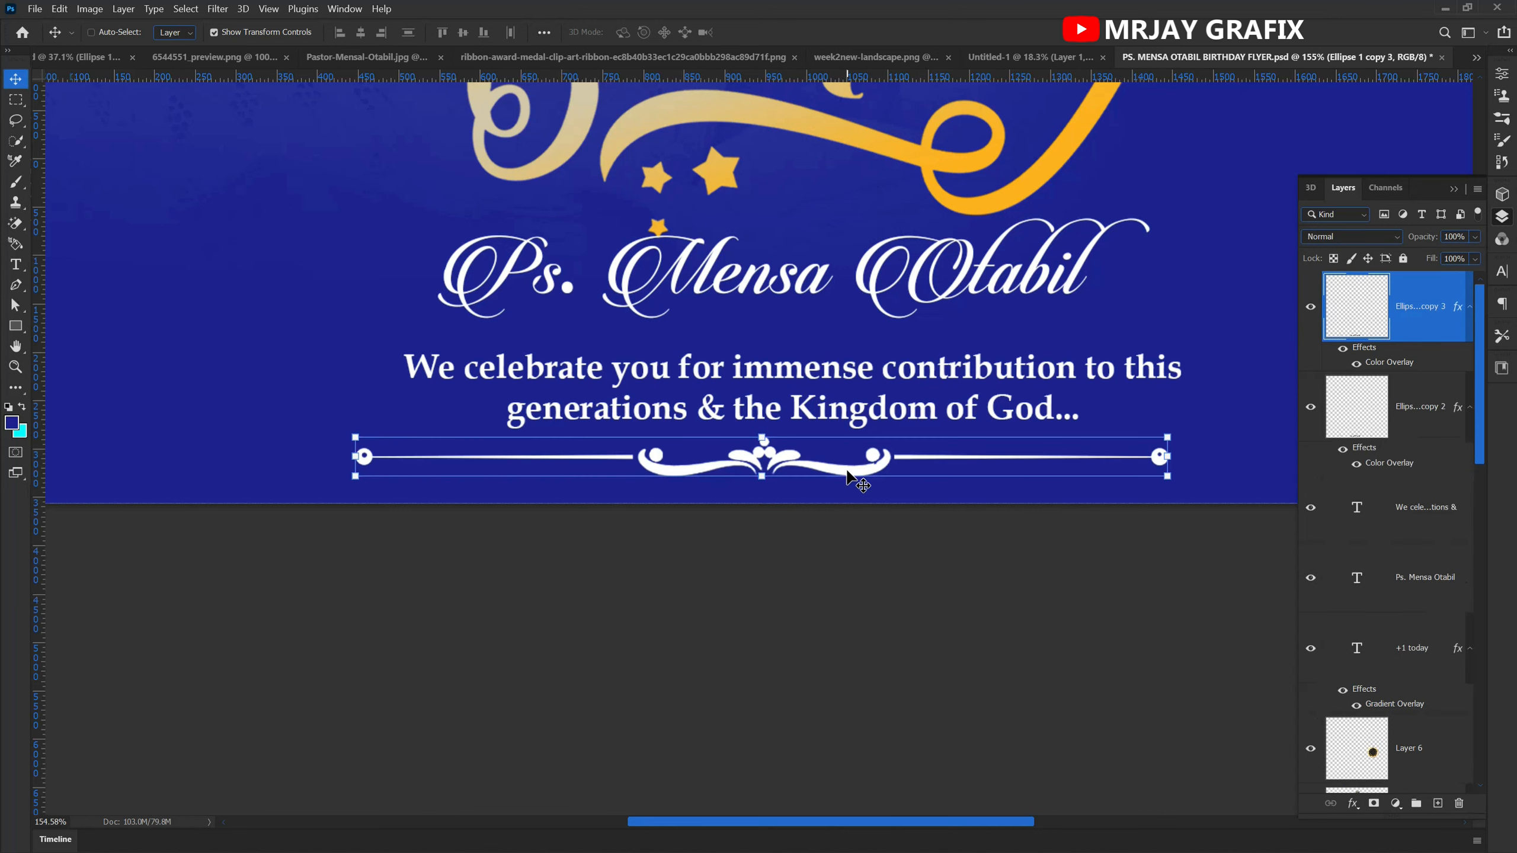
left_click_drag(786, 465, 798, 345)
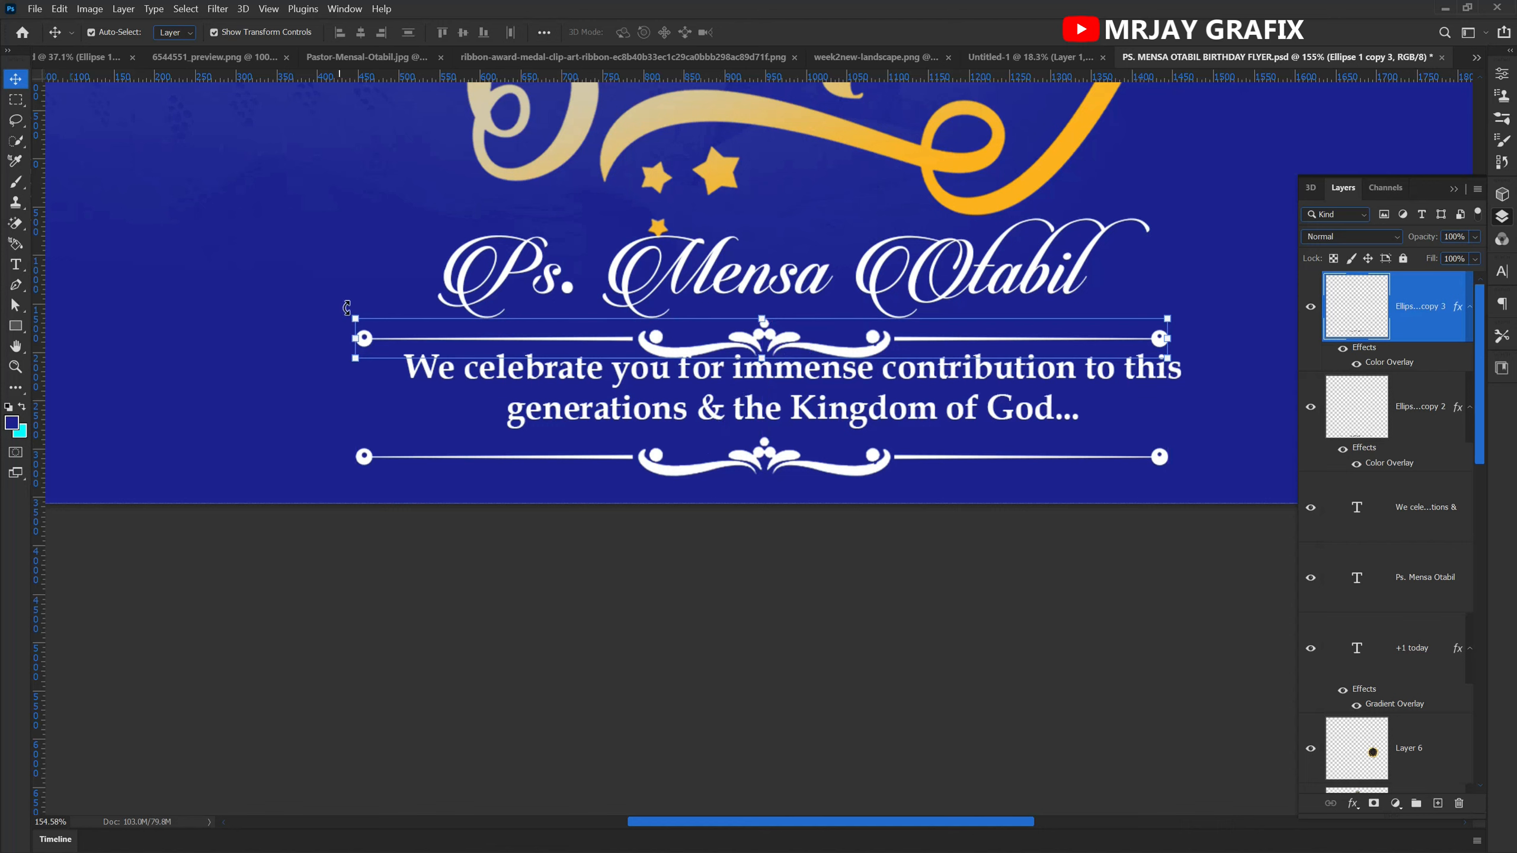
key("ctrl+t")
left_click_drag(335, 309, 932, 335)
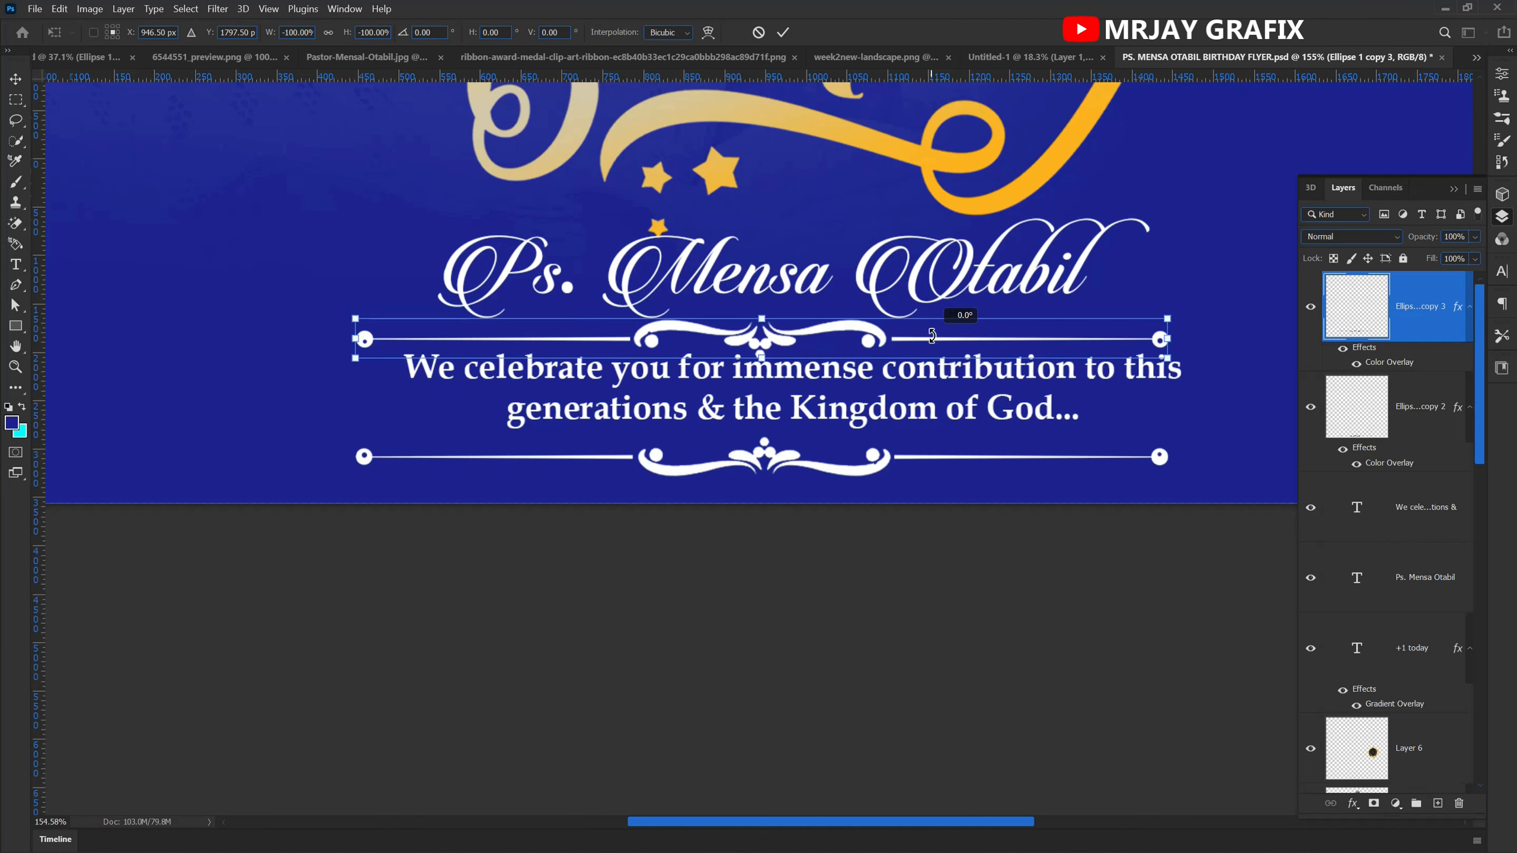
key("Return")
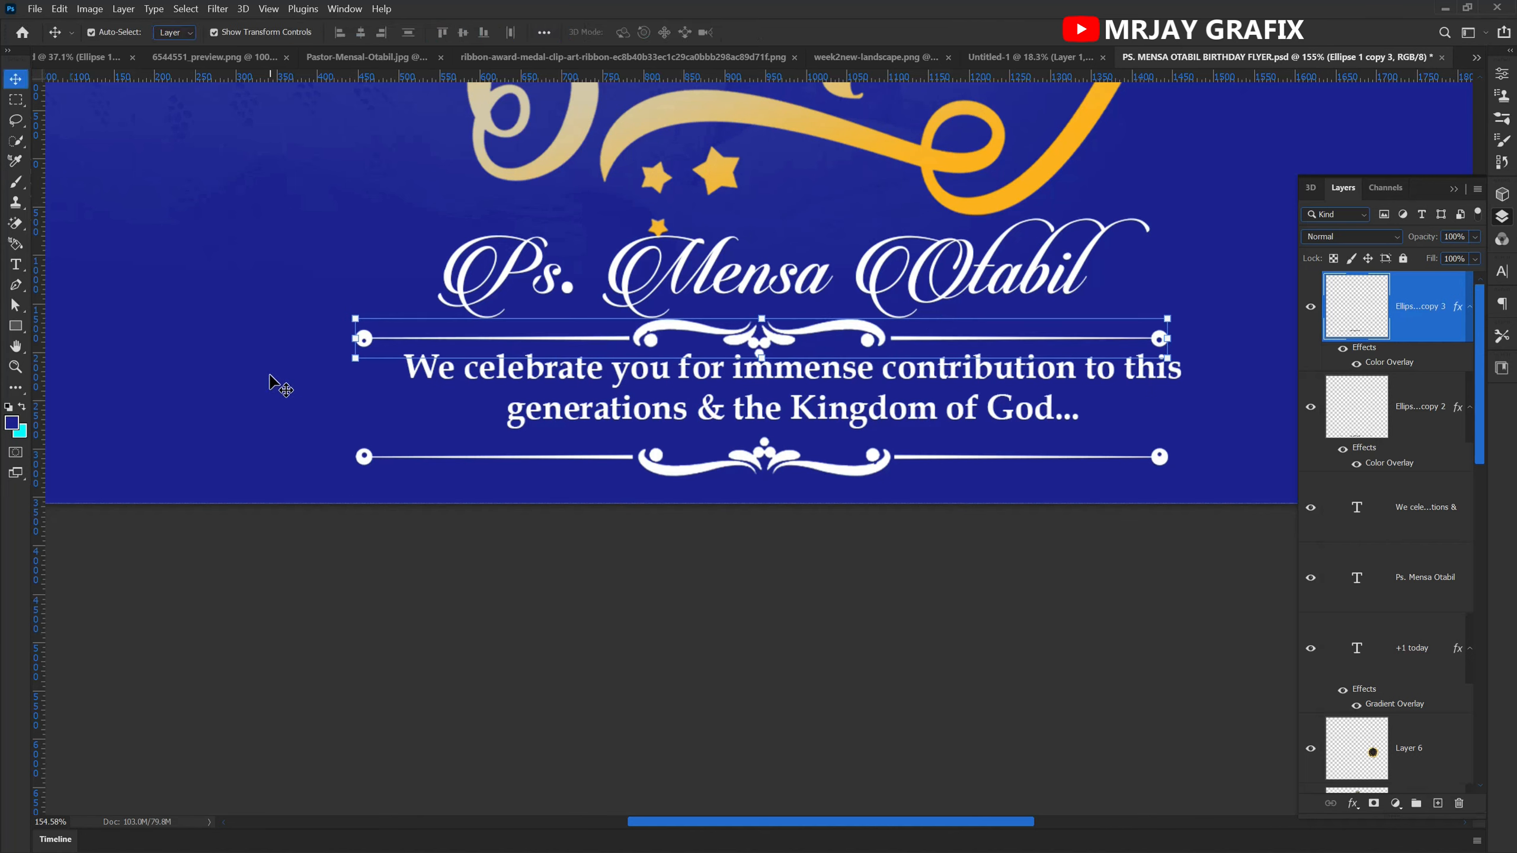
left_click(200, 353)
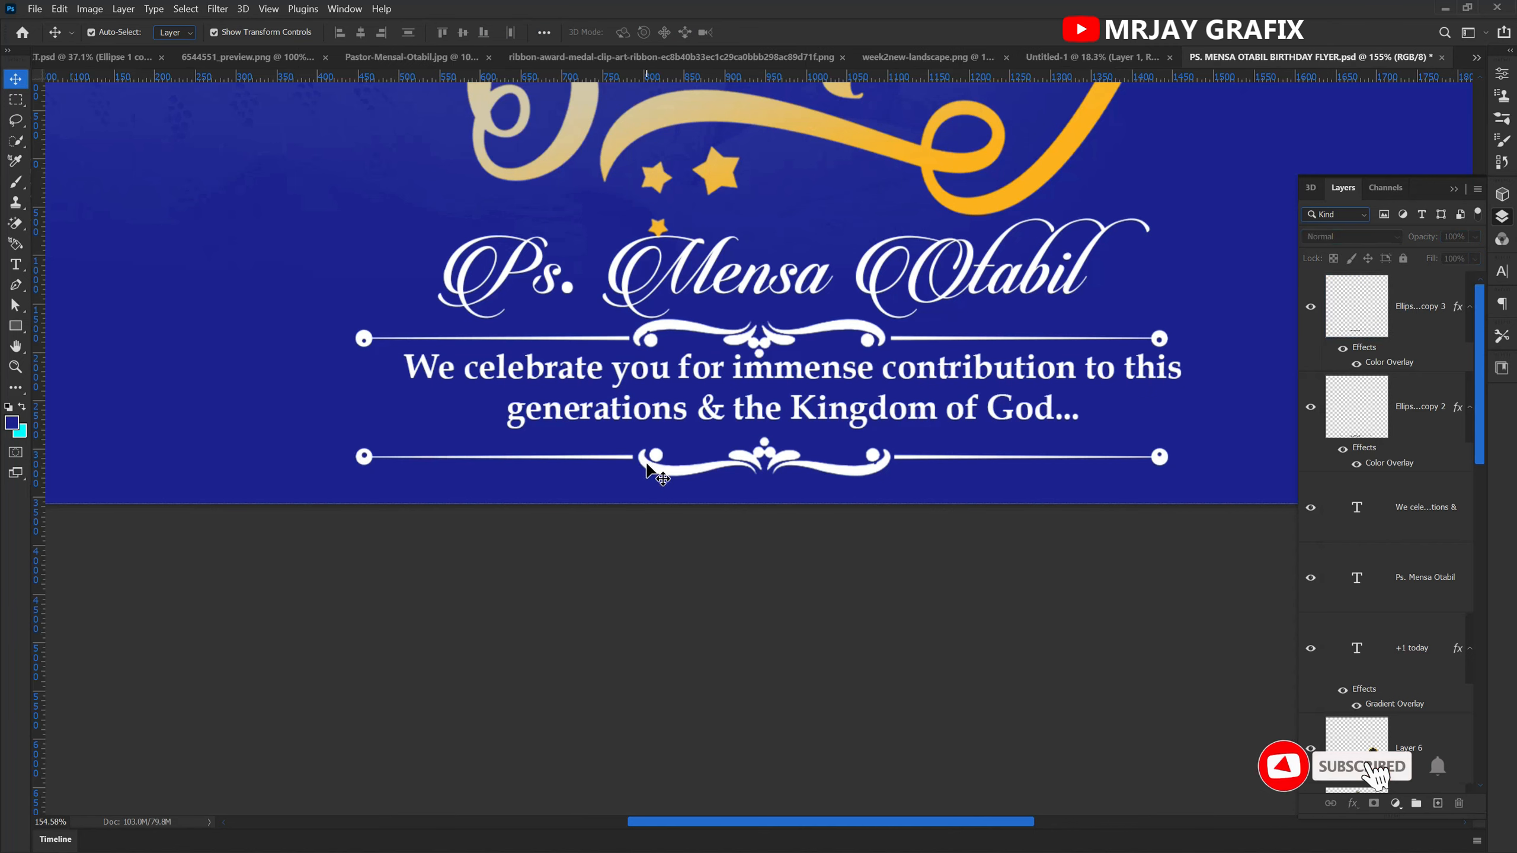
- Centre the message between the two dividers and bring both dividers slightly closer to the text
left_click_drag(720, 392, 702, 414)
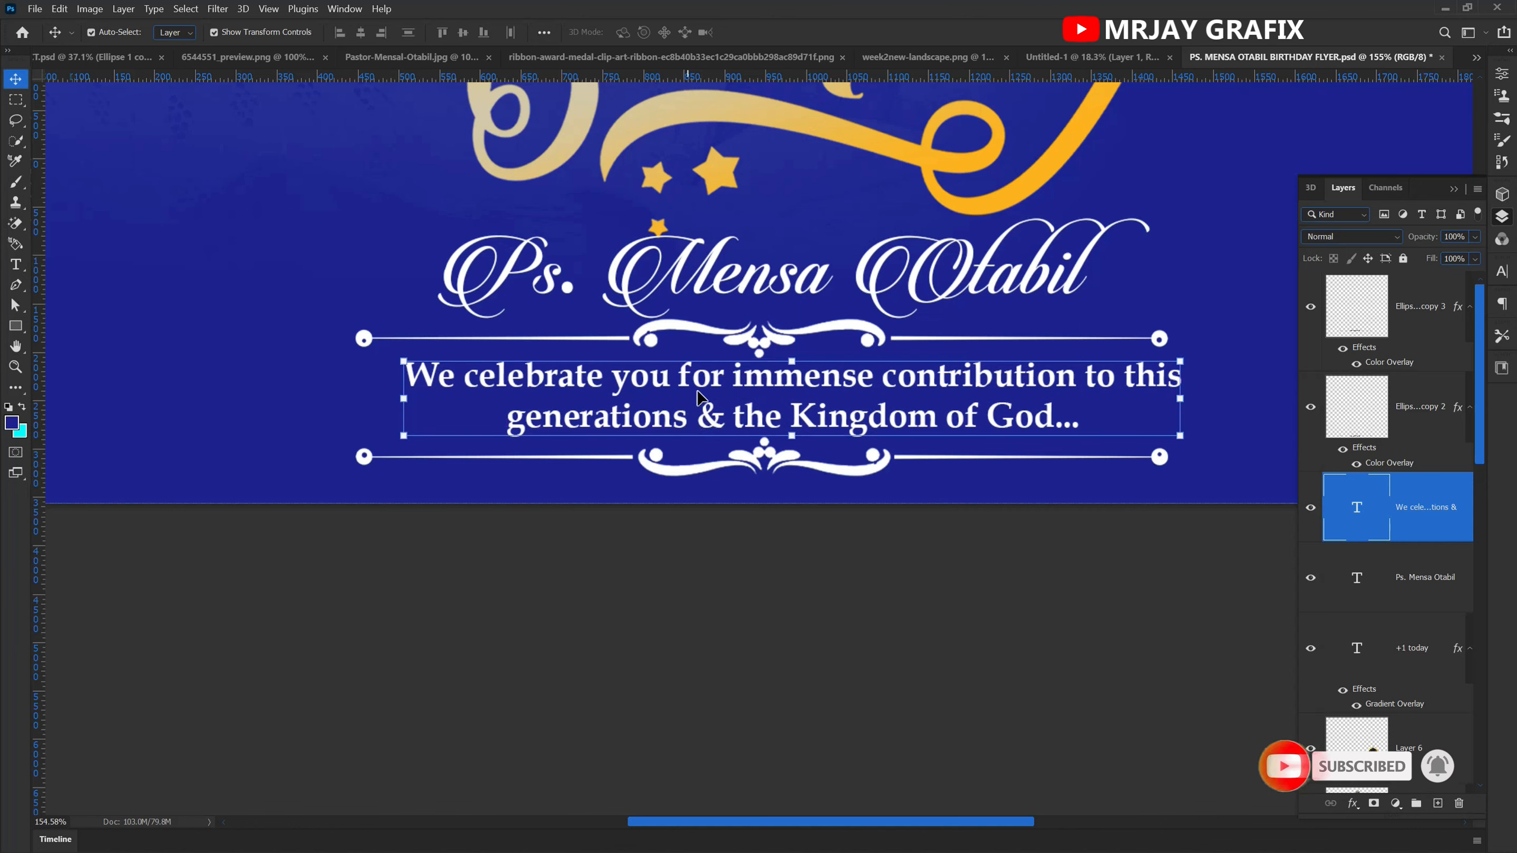
left_click(770, 339)
left_click_drag(769, 354, 769, 358)
left_click(775, 465)
left_click_drag(774, 465, 774, 459)
left_click(347, 365)
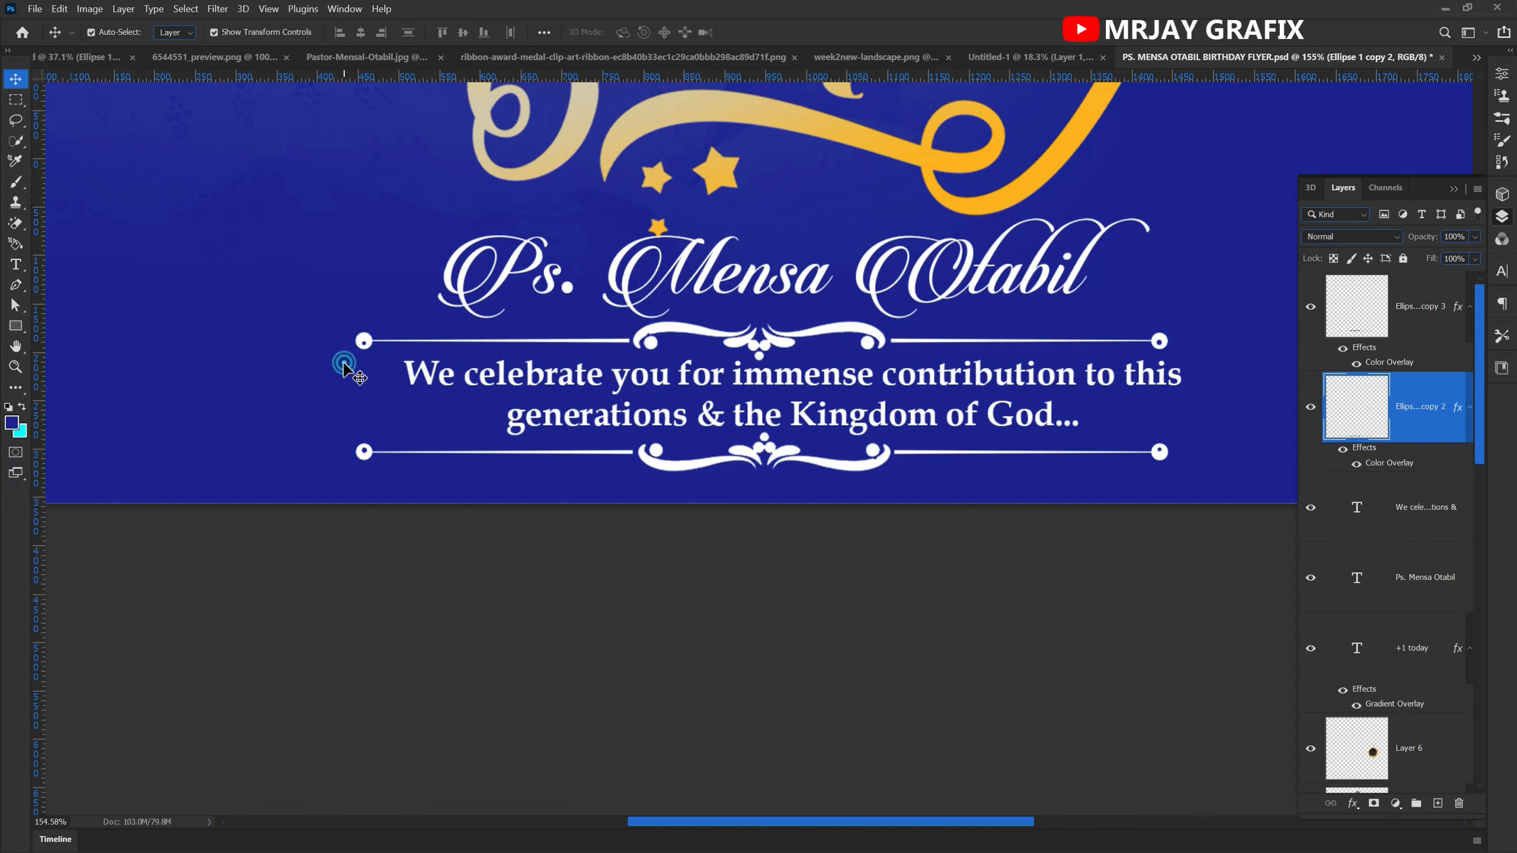
- Scale the message and both dividers down together to about 84%, keeping them beneath the celebrant's name
left_click_drag(322, 340, 1194, 449)
left_click_drag(768, 477, 768, 447)
left_click_drag(736, 397, 737, 403)
scroll(728, 421, "down", 3)
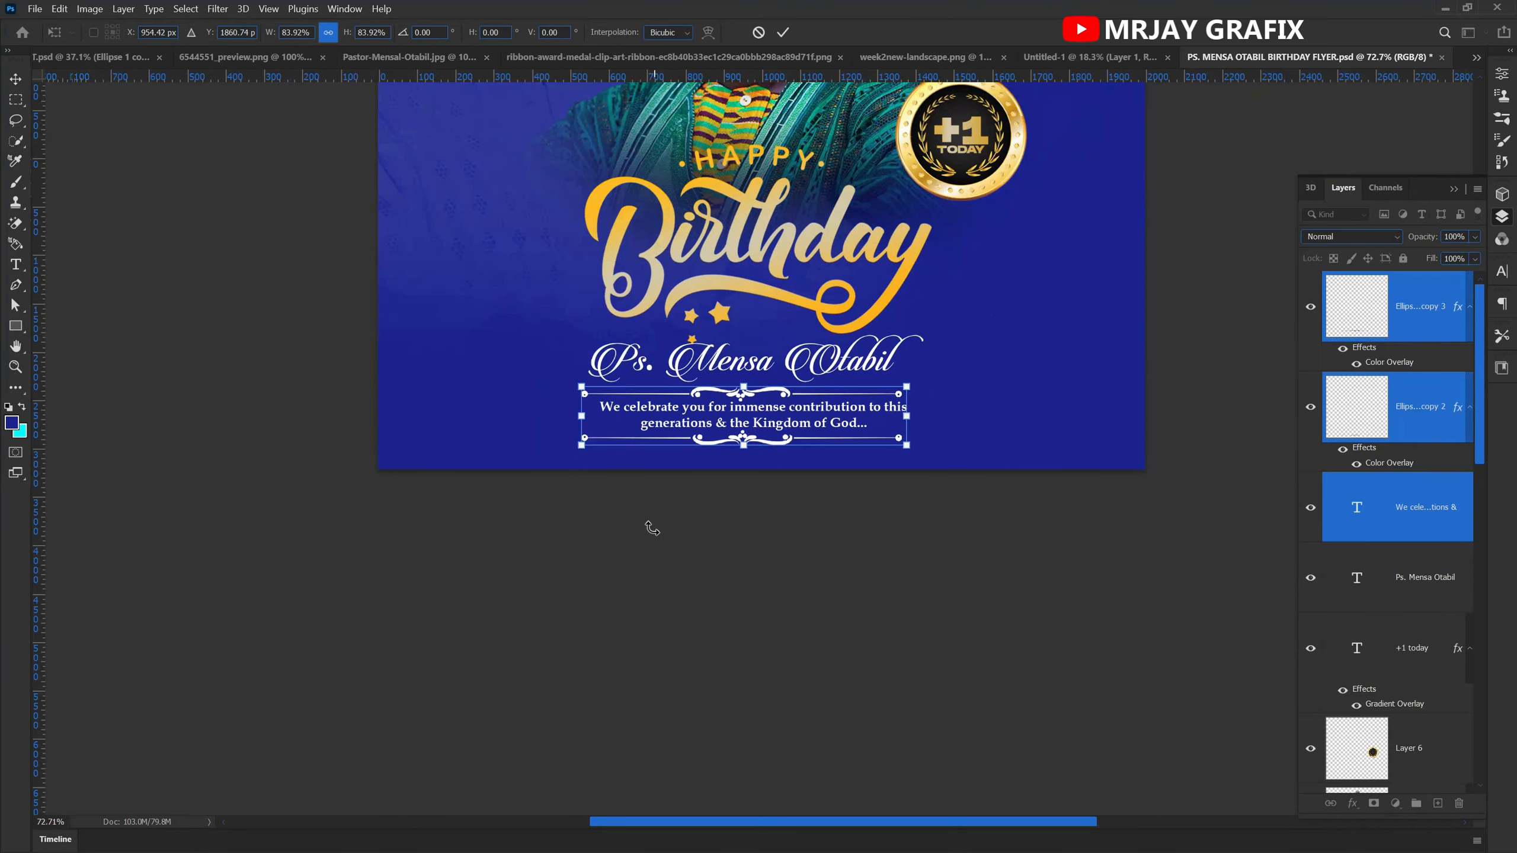
left_click(600, 543)
scroll(663, 639, "down", 2)
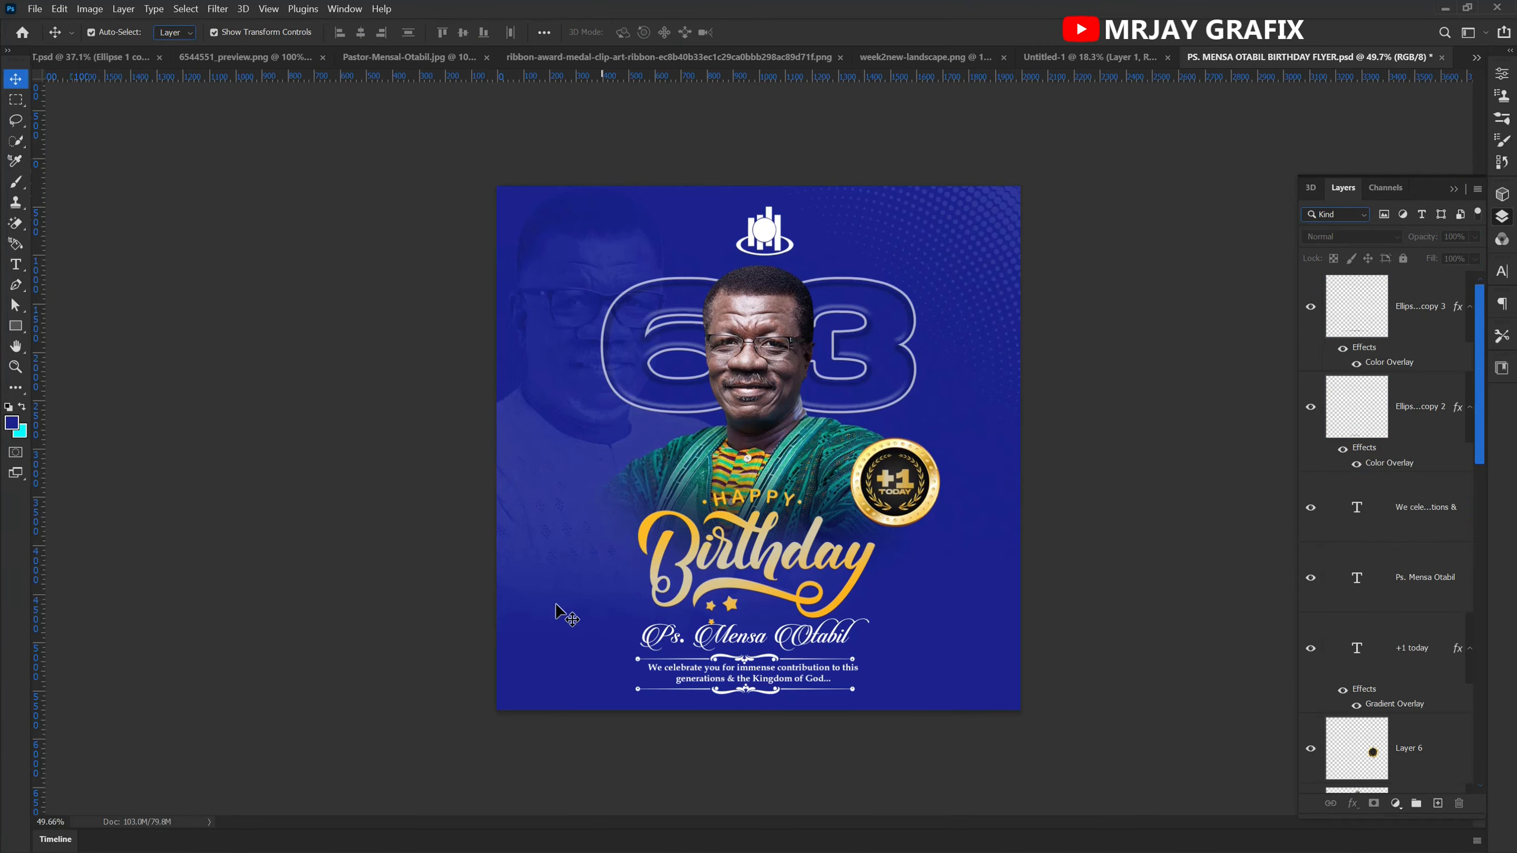
- Shift the Happy Birthday lettering and the celebrant's name slightly upward on the flyer
scroll(758, 657, "up", 1)
mouse_move(745, 588)
left_mouse_down()
mouse_move(745, 564)
mouse_move(725, 598)
left_mouse_up()
left_click_drag(719, 688, 721, 674)
left_click_drag(779, 774, 766, 743)
- Nudge the message together with both dividers upward until they sit just below the celebrant's name
left_click_drag(860, 779, 687, 701)
key("Up")
key("Up")
key("Up")
key("Up")
key("Up")
key("Up")
key("Up")
key("Up")
key("Up")
key("Up")
key("Up")
key("Up")
key("Up")
key("Up")
key("Up")
key("Up")
key("Up")
key("Up")
key("Up")
key("Up")
key("Up")
key("Up")
key("Up")
key("Up")
key("Up")
key("Up")
key("Up")
key("Up")
key("Up")
key("Up")
key("Up")
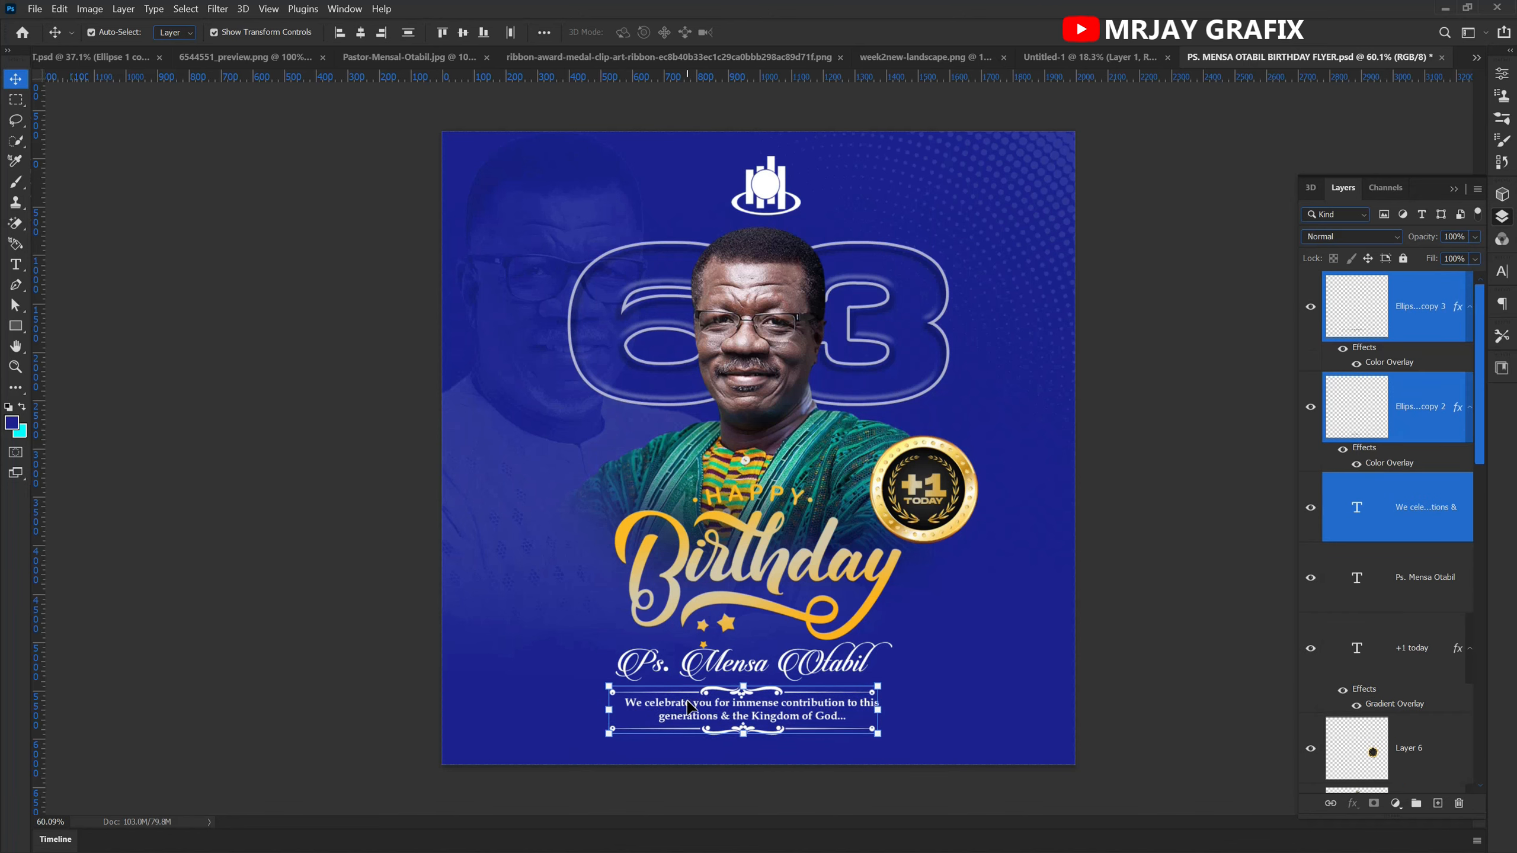
key("Up")
key("Up")
key("Up")
key("Up")
key("Up")
key("Up")
key("Up")
key("Up")
key("Up")
left_click(359, 629)
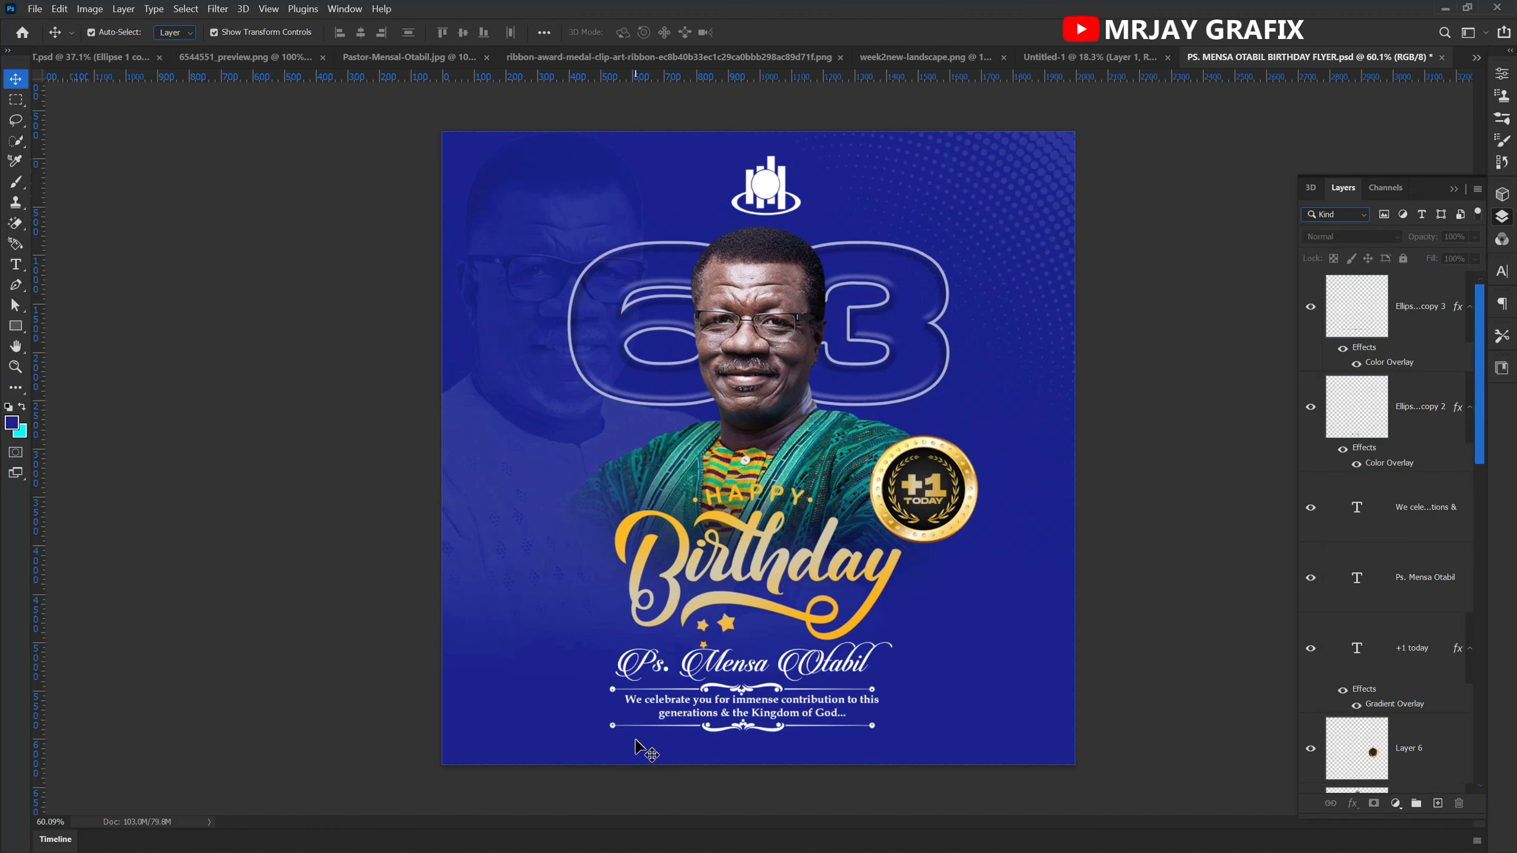
scroll(746, 778, "up", 2)
scroll(747, 778, "down", 2)
scroll(831, 767, "up", 2)
scroll(702, 669, "down", 2)
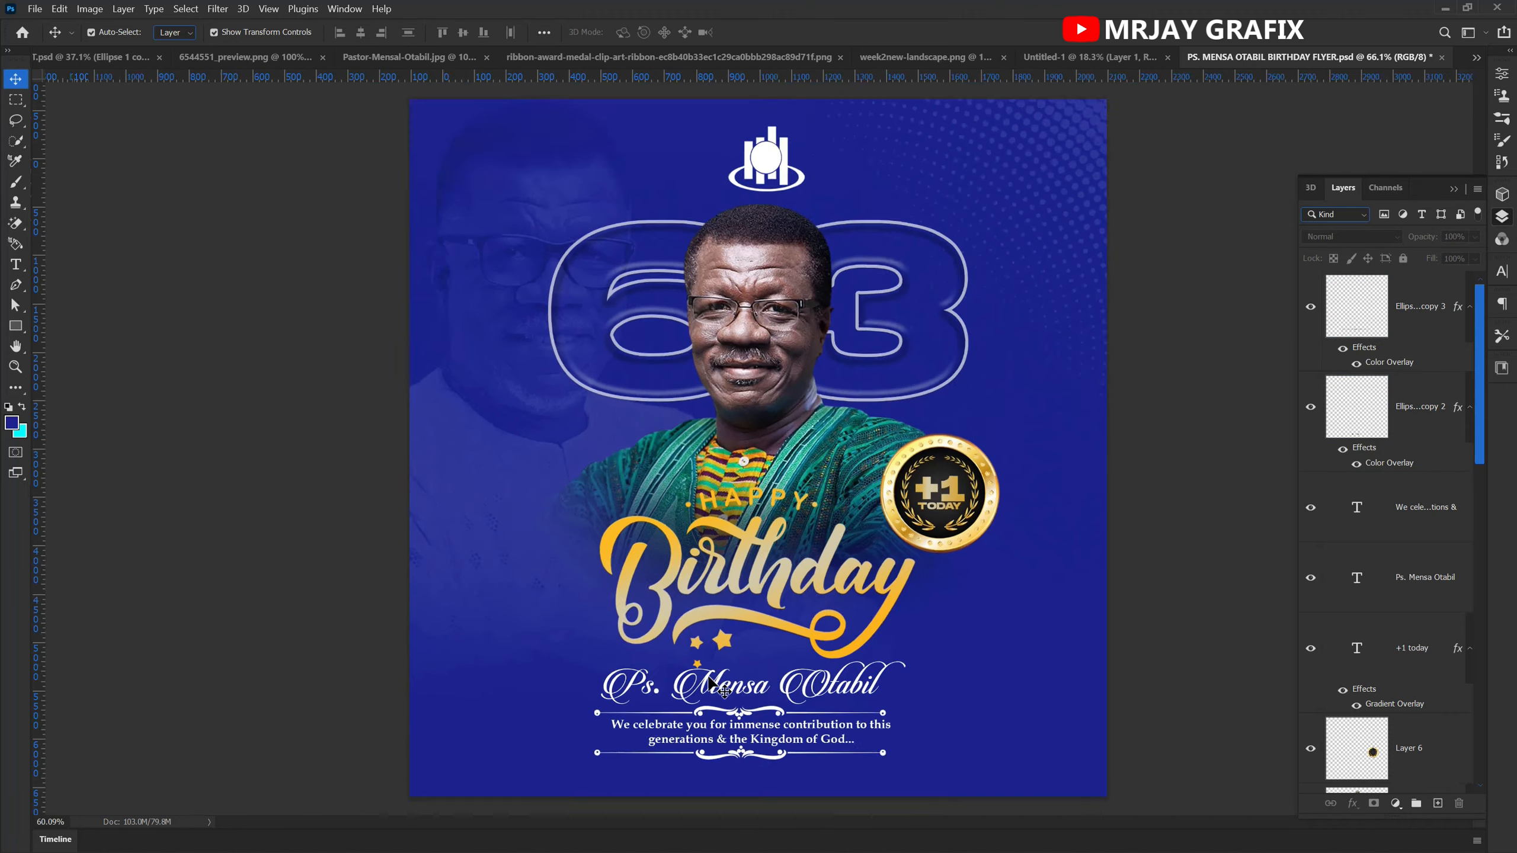
scroll(507, 618, "up", 1)
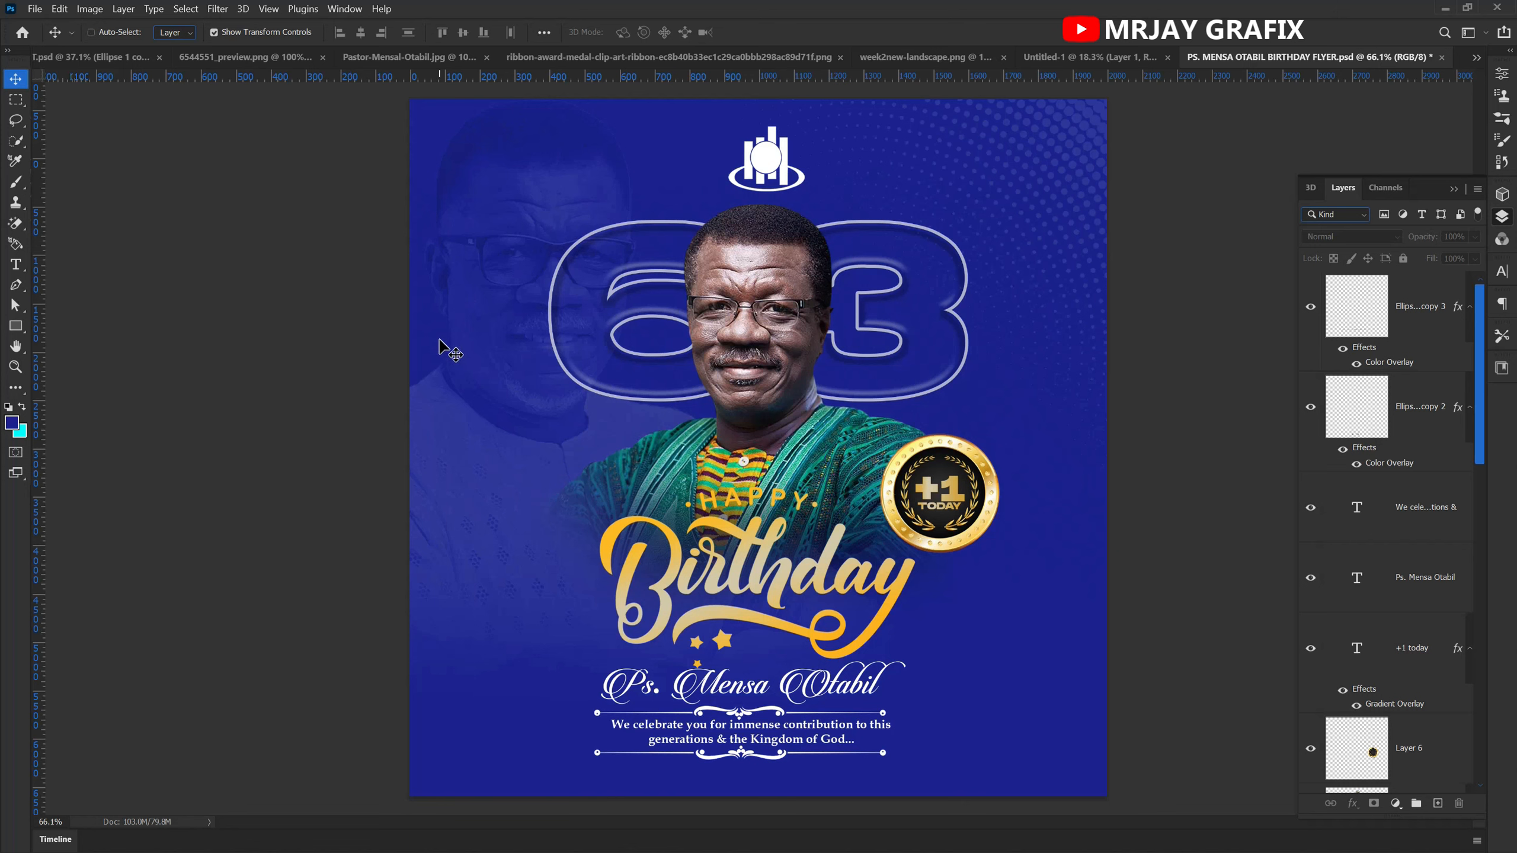
- Open the orange light flare image from the Downloads folder and bring it into the birthday flyer over the portrait
key("ctrl+o")
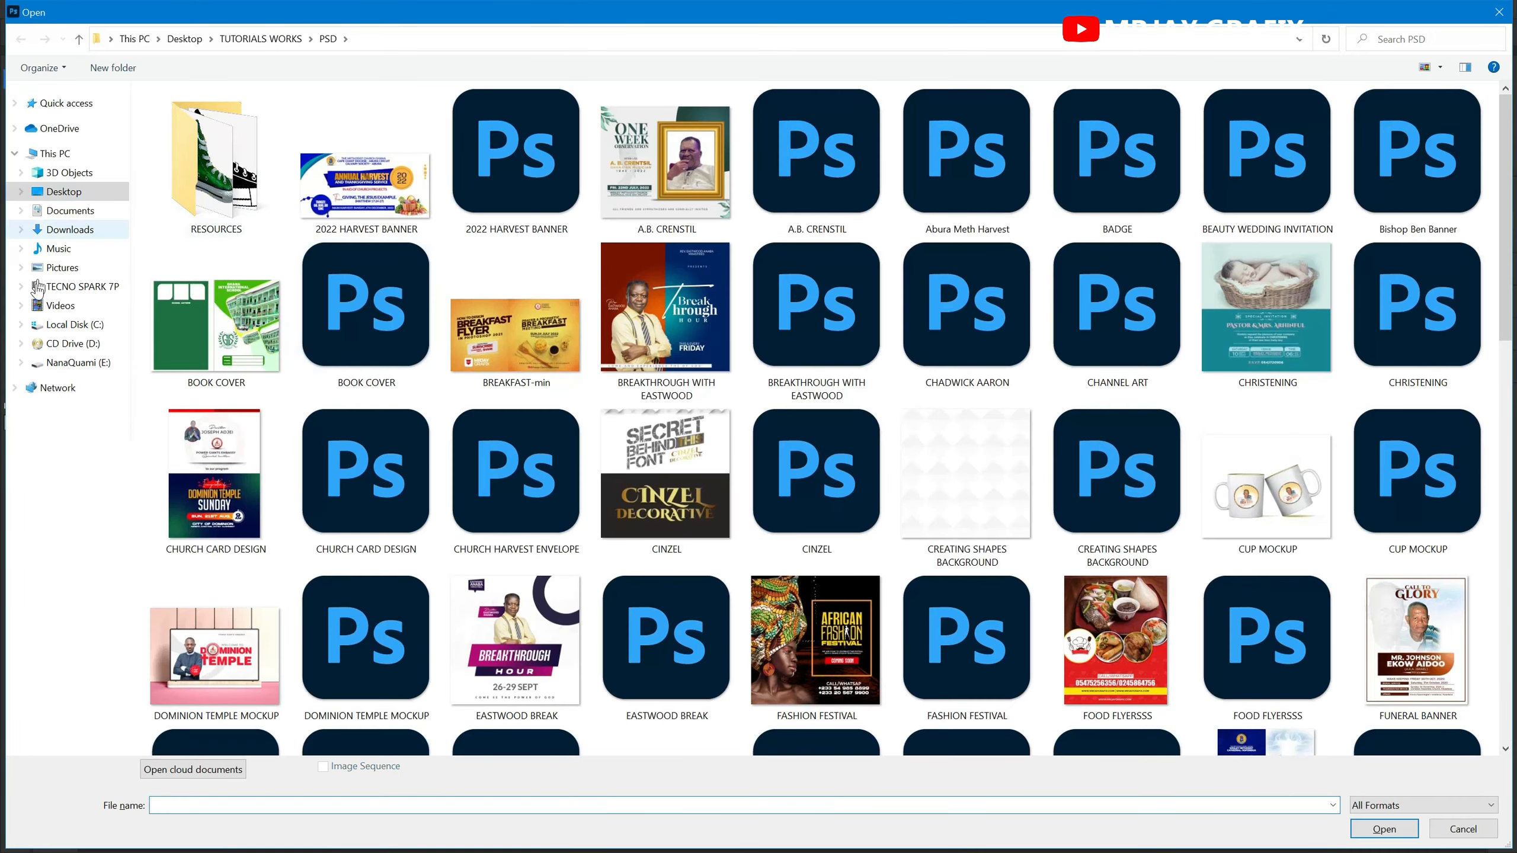
left_click(76, 230)
left_click(537, 653)
double_click(536, 652)
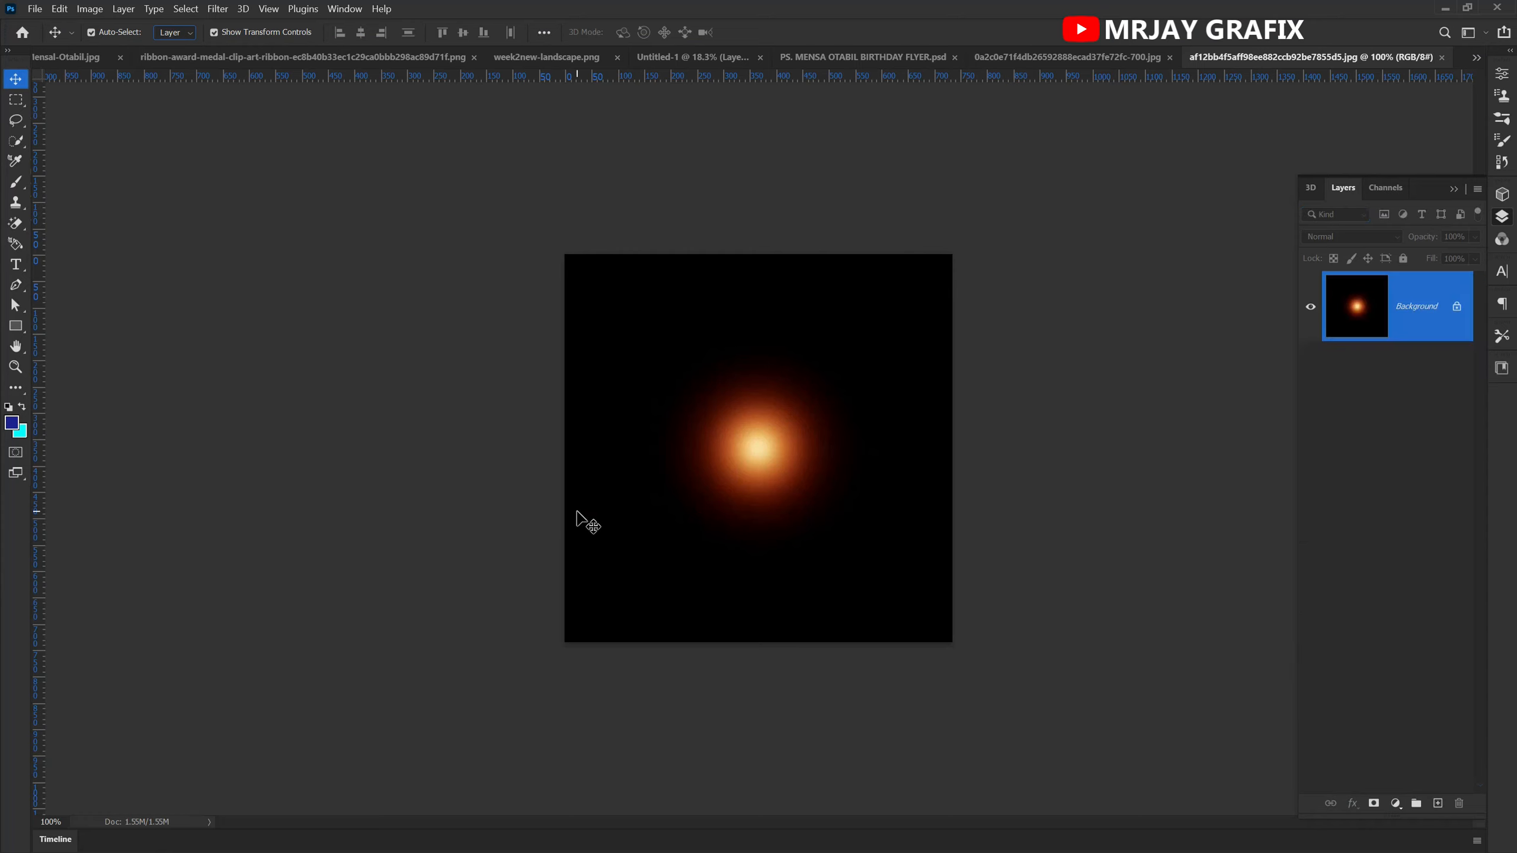
scroll(694, 448, "up", 4)
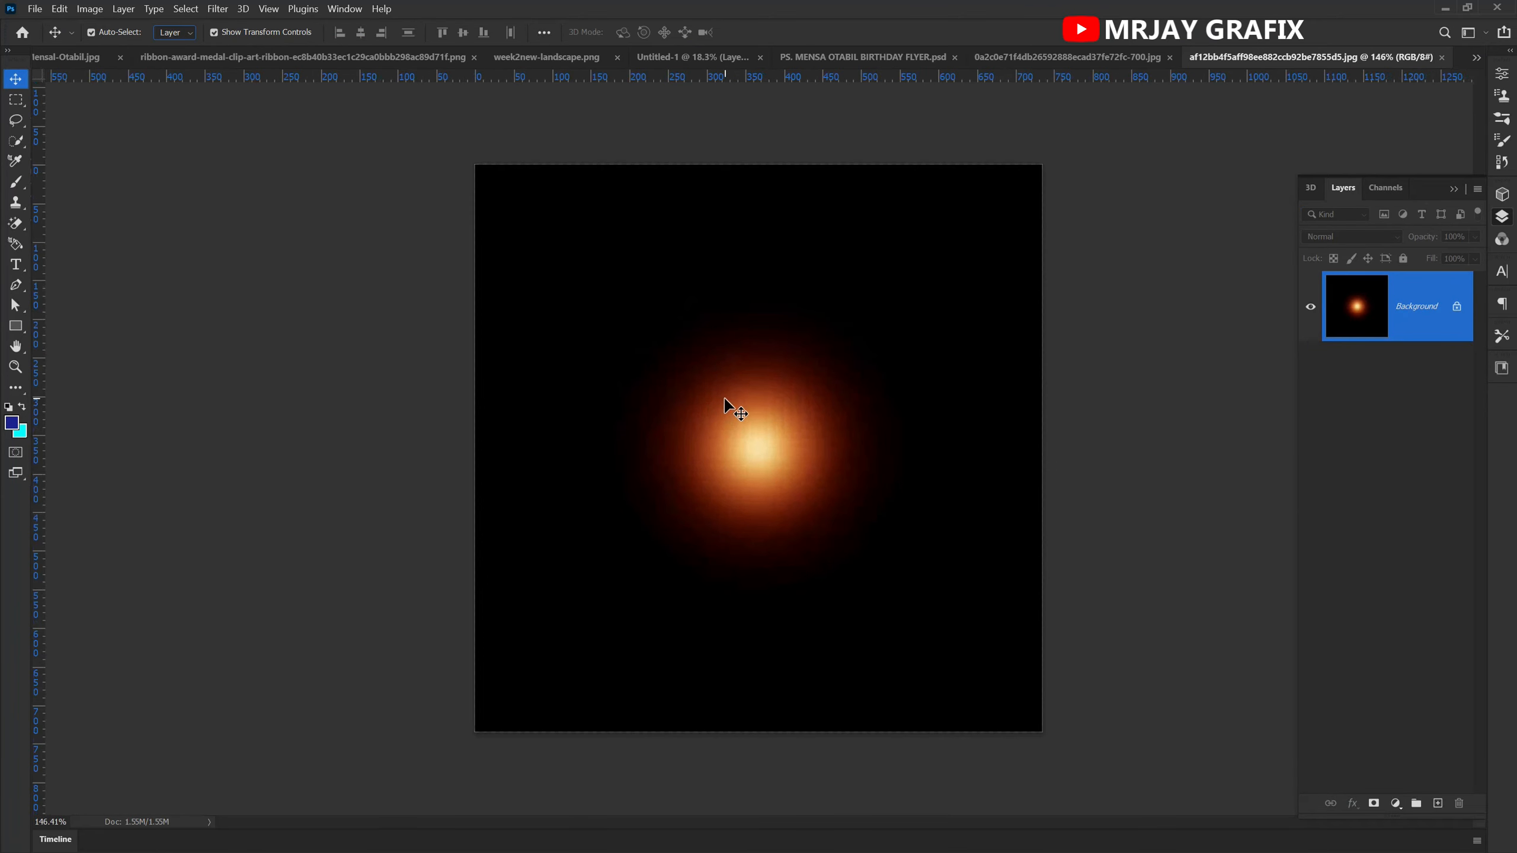
left_click_drag(980, 213, 765, 391)
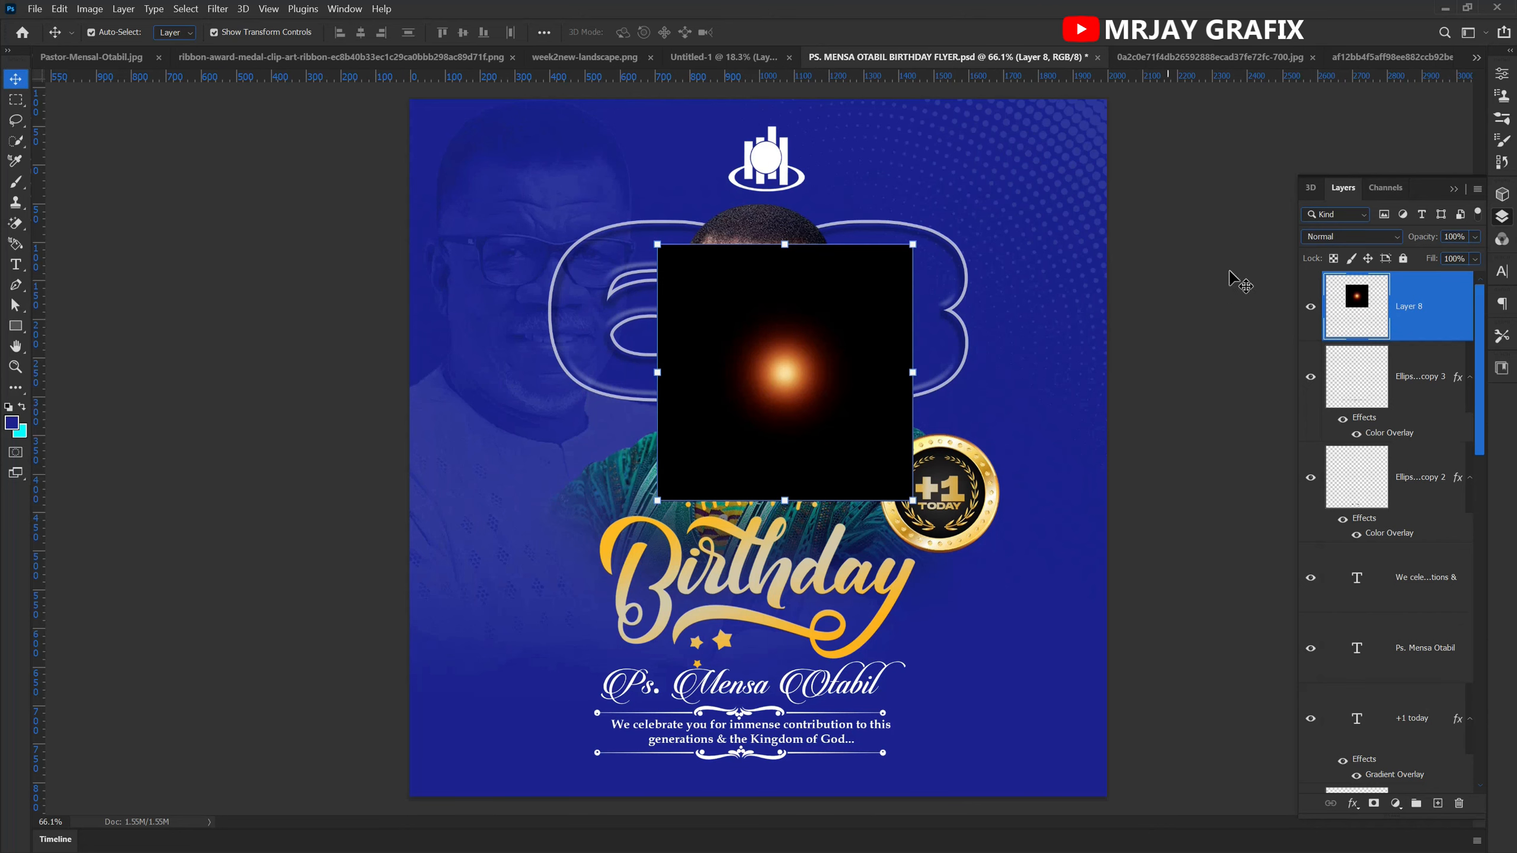
- Set the flare layer's blend mode to Screen and place its glow on the collar beside the portrait's neck
left_click(1352, 239)
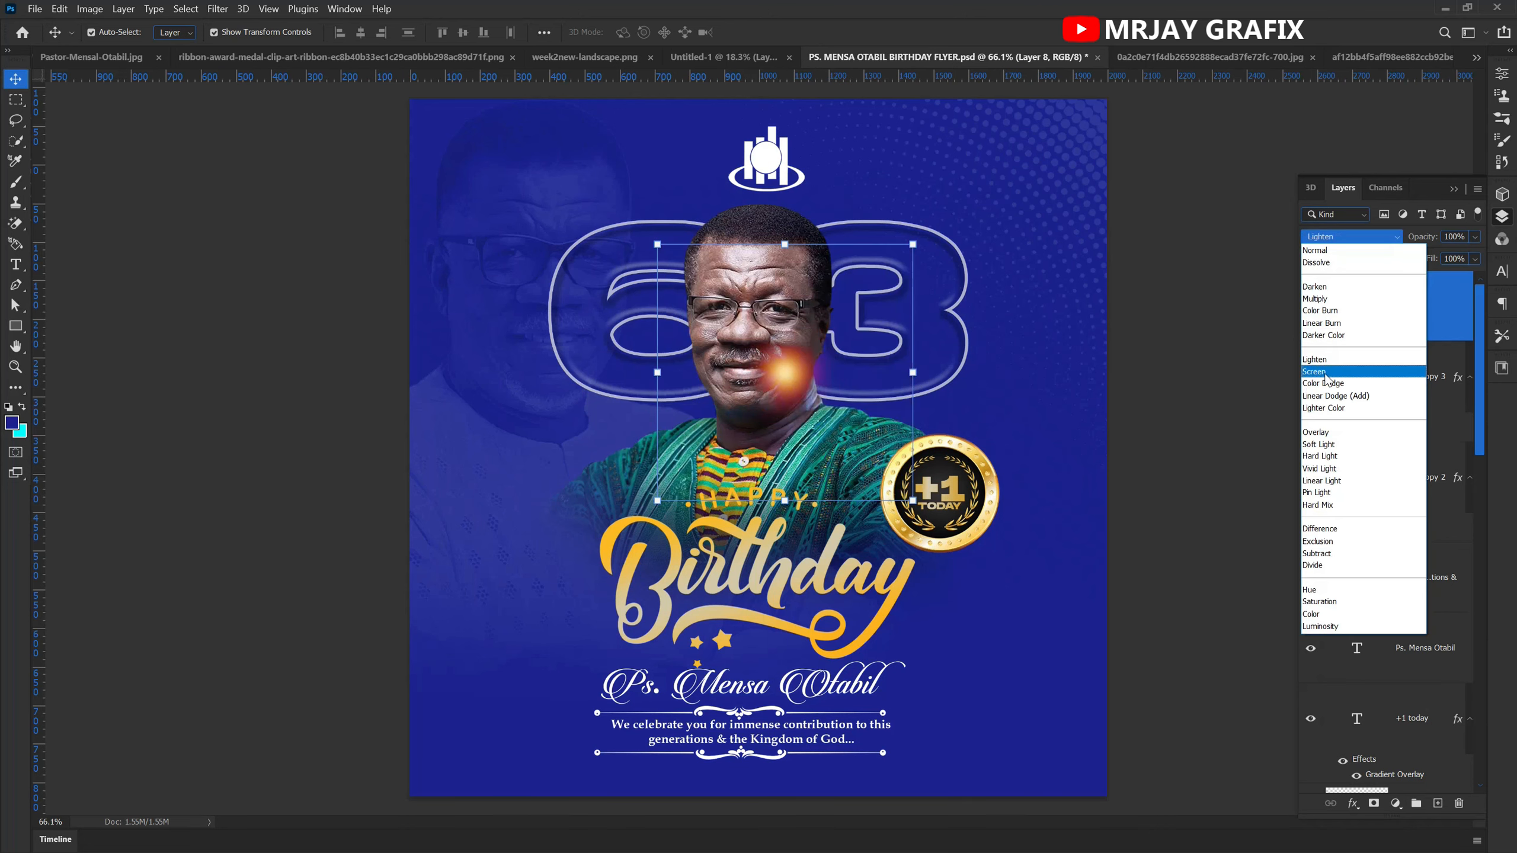
left_click(1324, 375)
left_click_drag(776, 368, 688, 463)
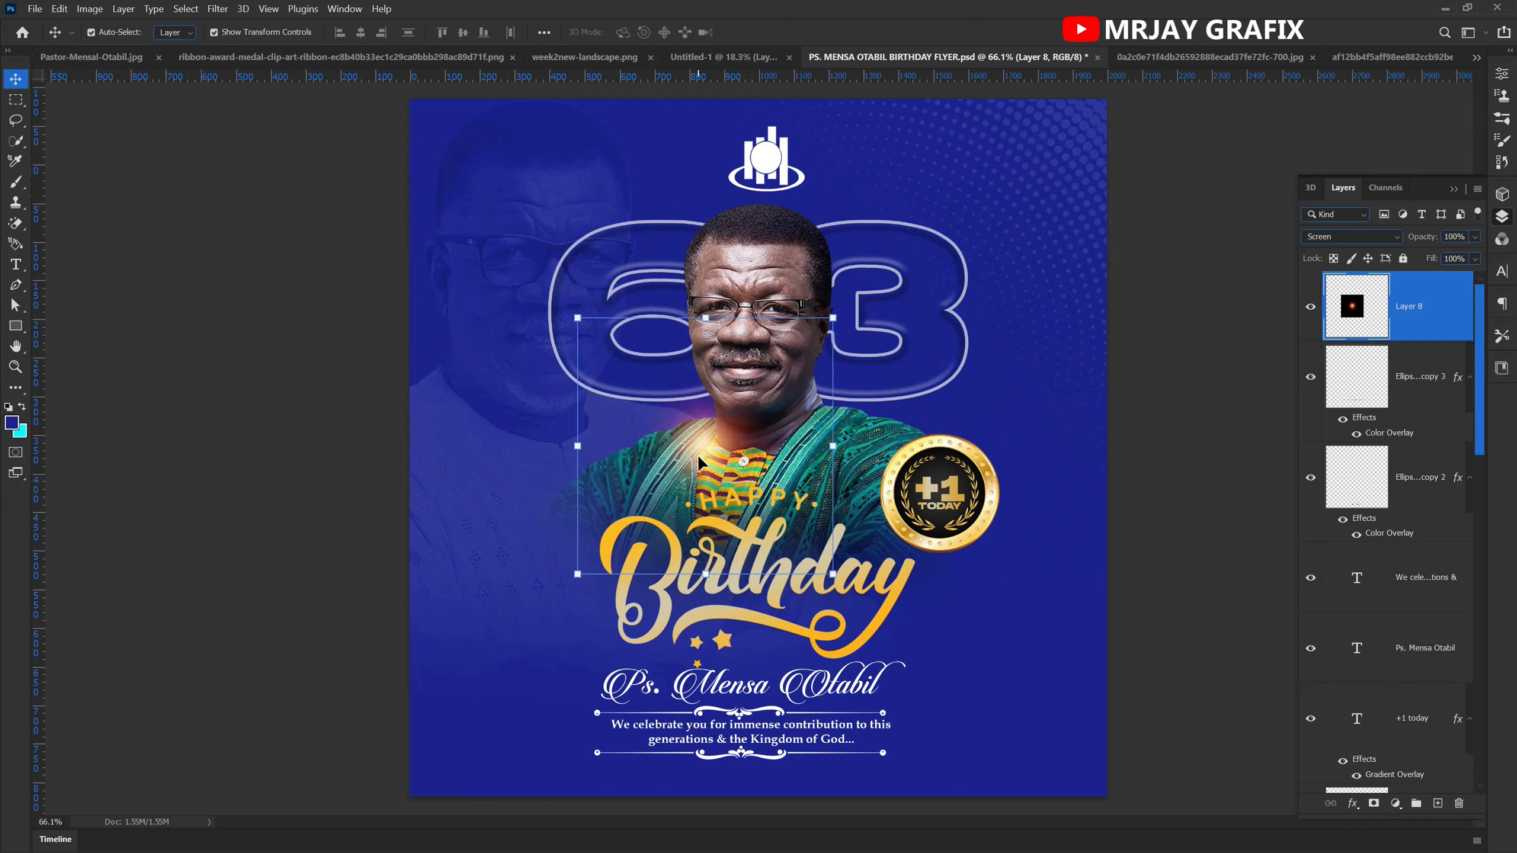
- Duplicate the flare onto the lower edge of the +1 Today badge and set the copy's opacity to 69%
left_click_drag(704, 448, 767, 581)
left_click_drag(651, 577, 884, 535)
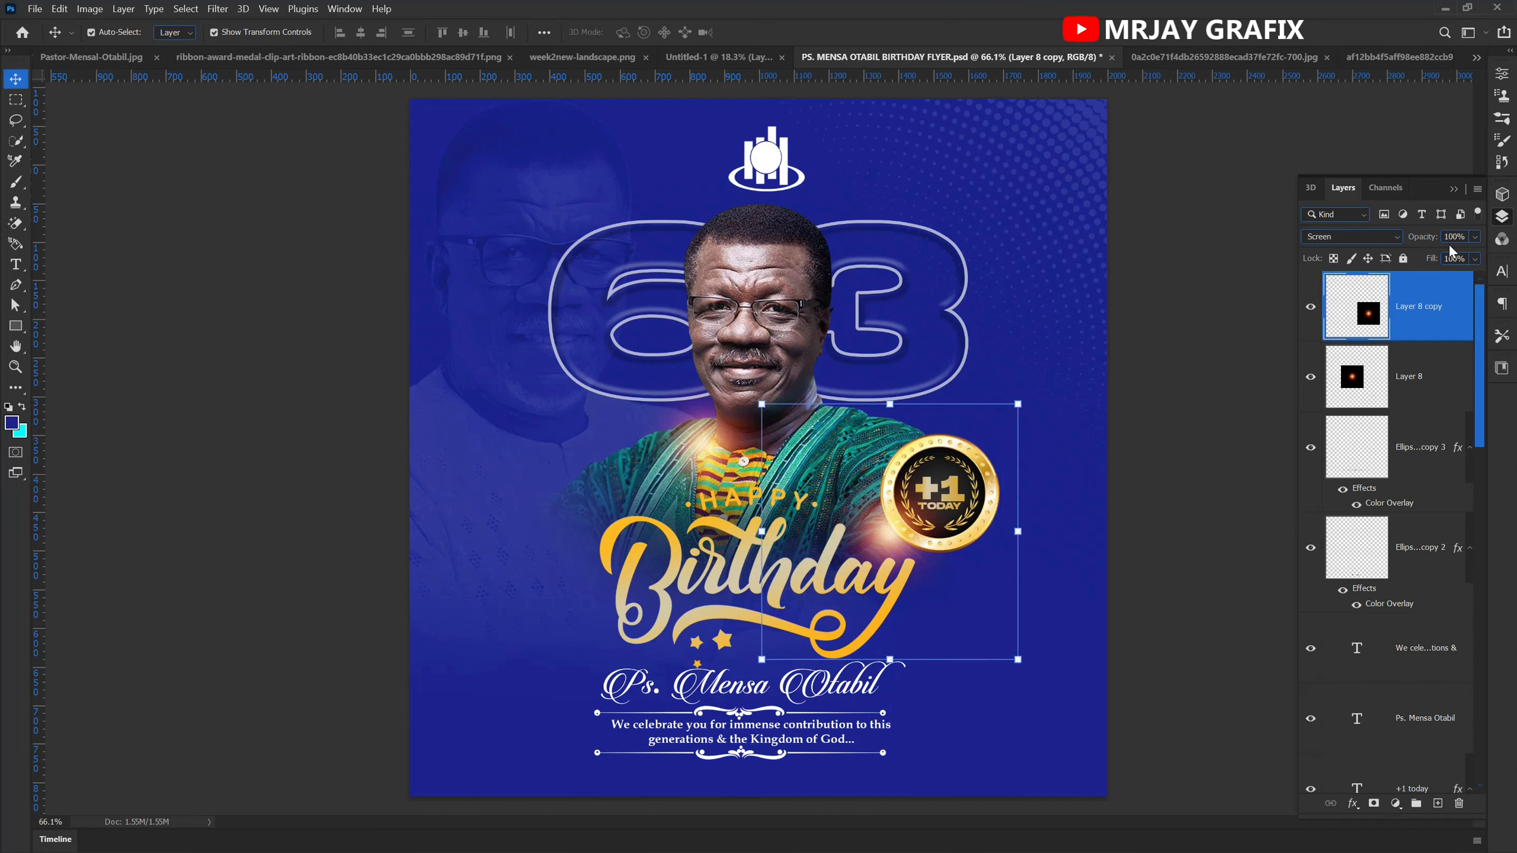
left_click_drag(1431, 238, 1406, 238)
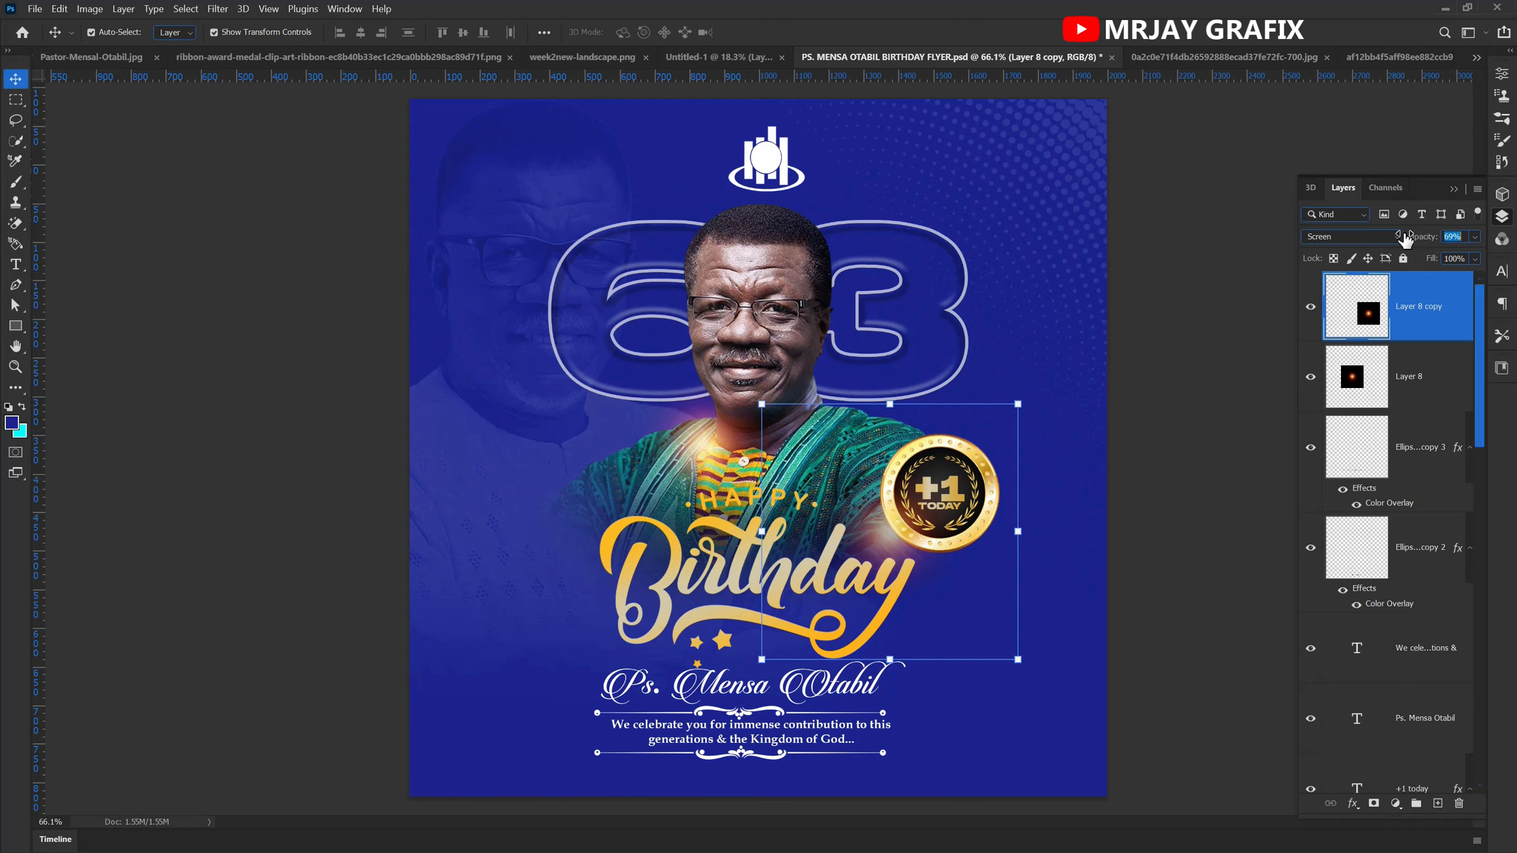
left_click_drag(883, 544, 922, 546)
left_click(360, 560)
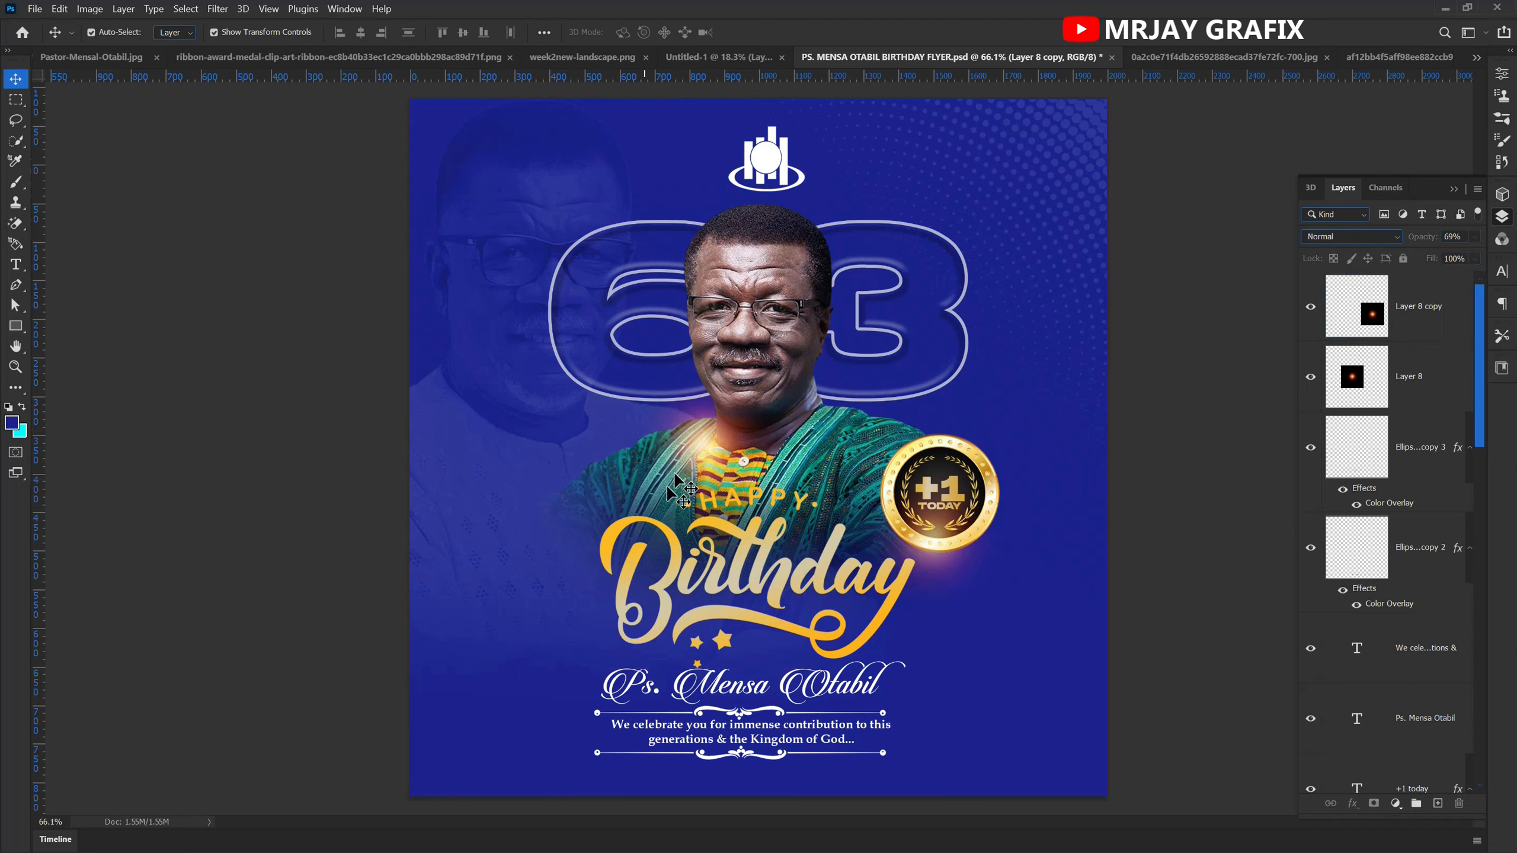
- Reduce the opacity of the original flare on the portrait's collar to 71%
left_click_drag(709, 450, 695, 452)
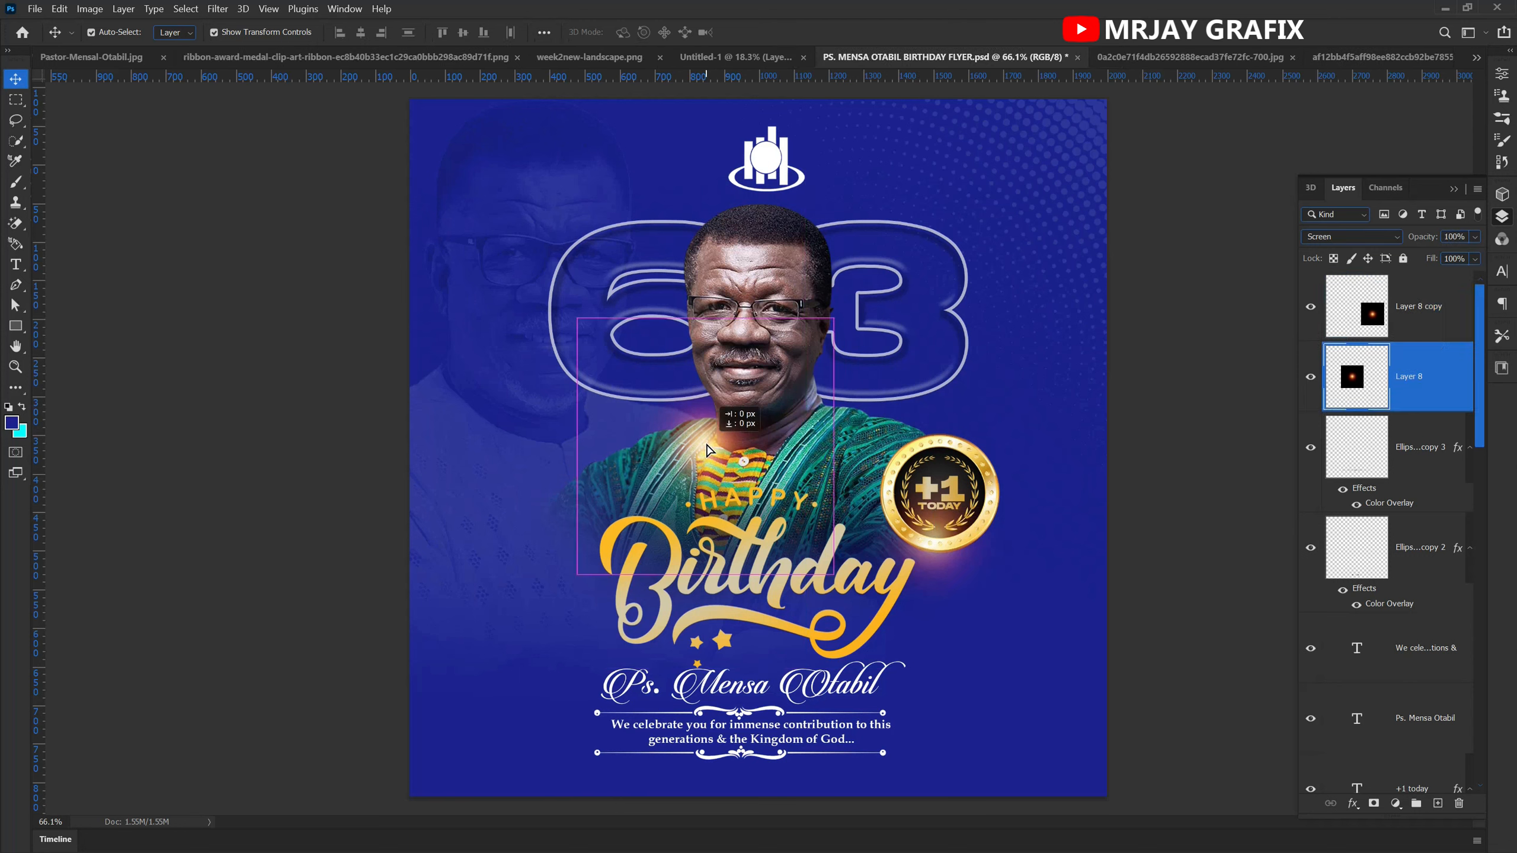
left_click_drag(1435, 242, 1413, 241)
left_click(188, 577)
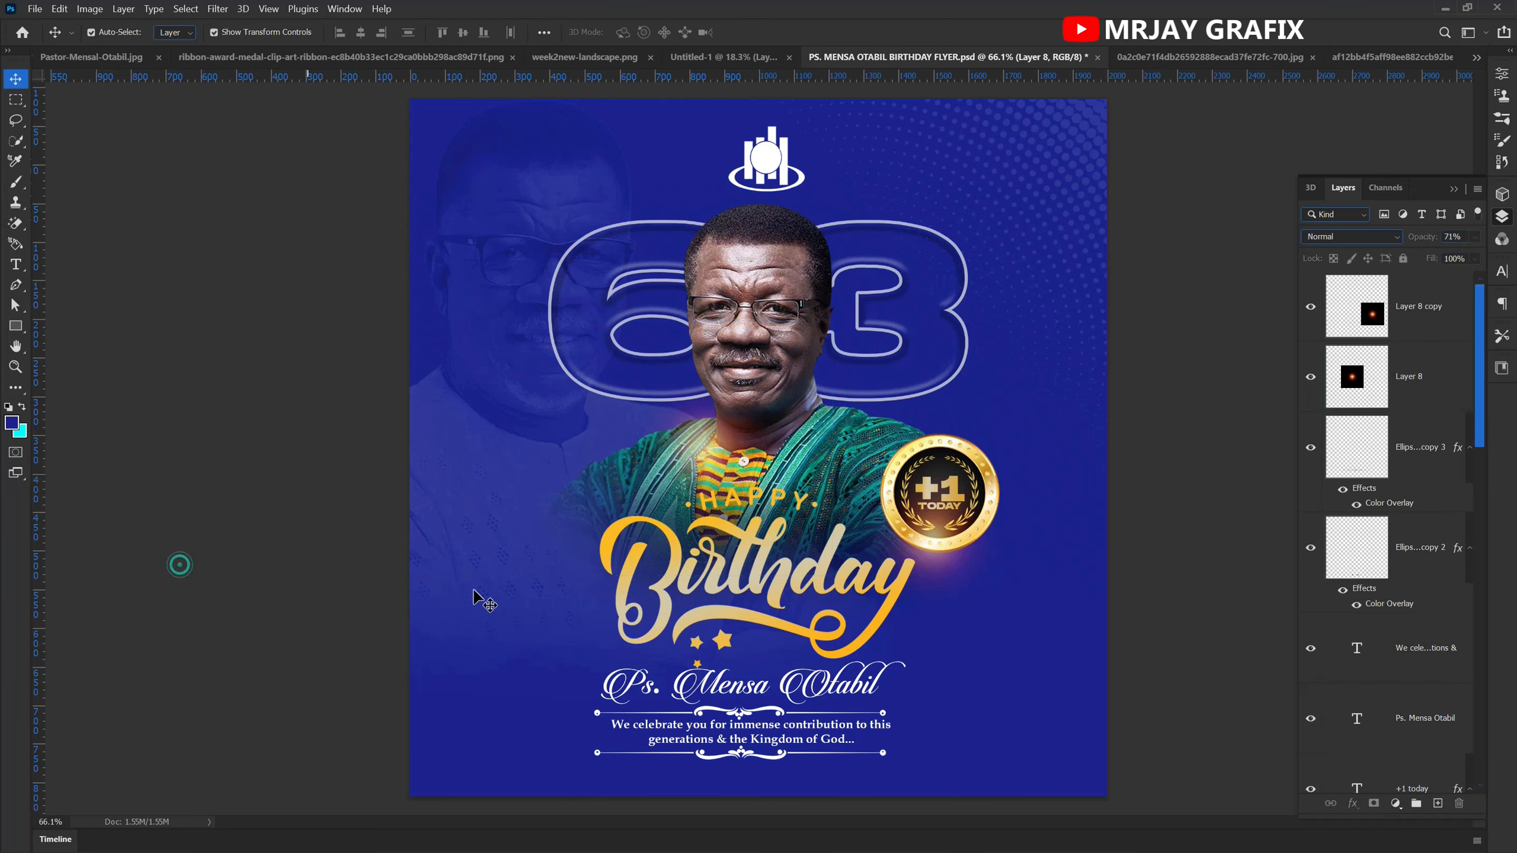